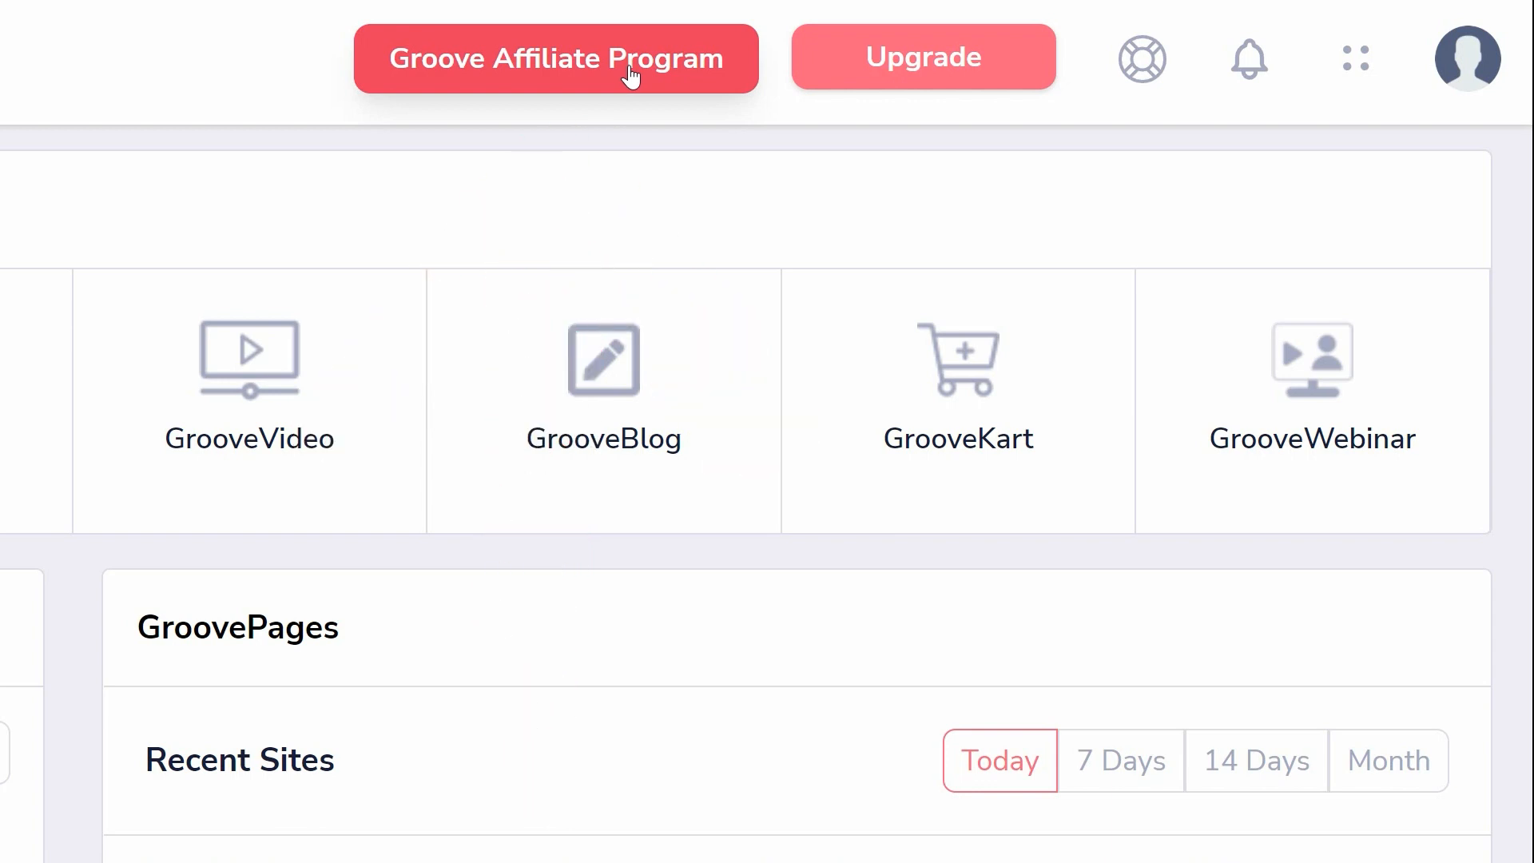
# - Open the support widget, view its instant answers and close it
pyautogui.click(1134, 80)
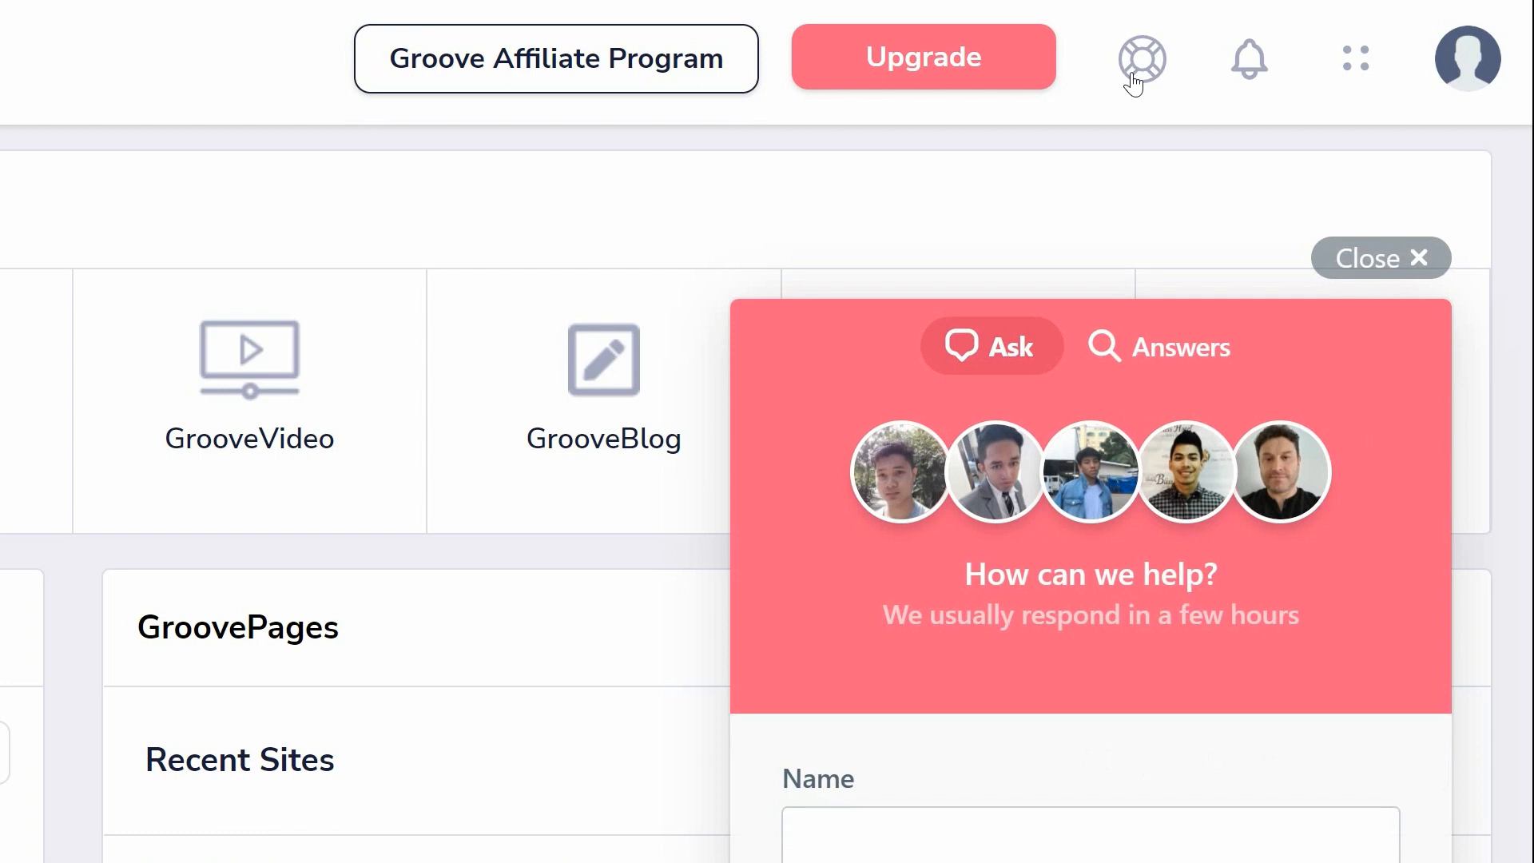
pyautogui.click(1144, 352)
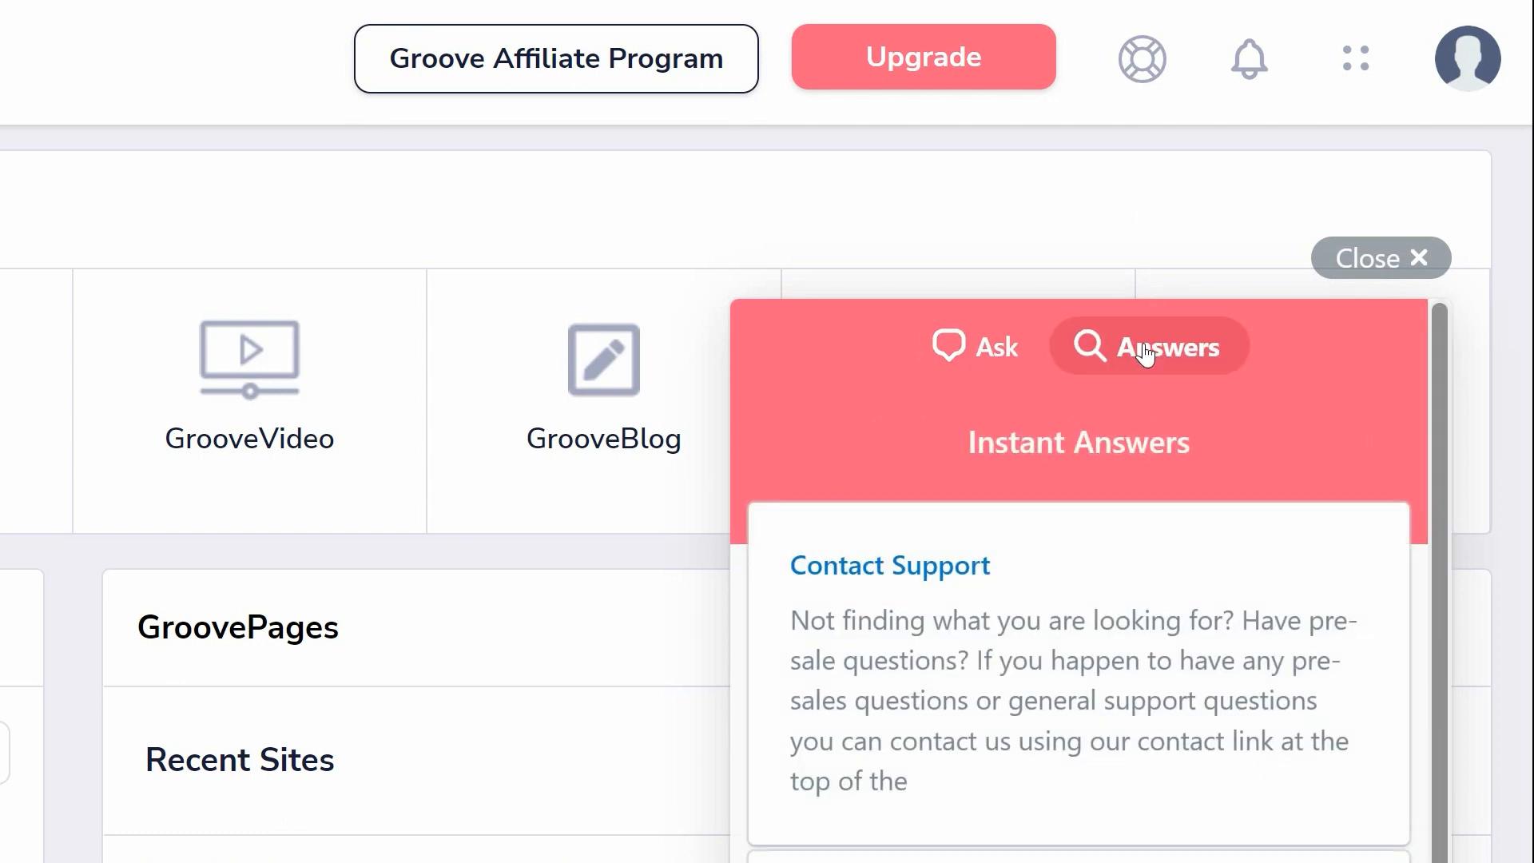
pyautogui.click(1354, 256)
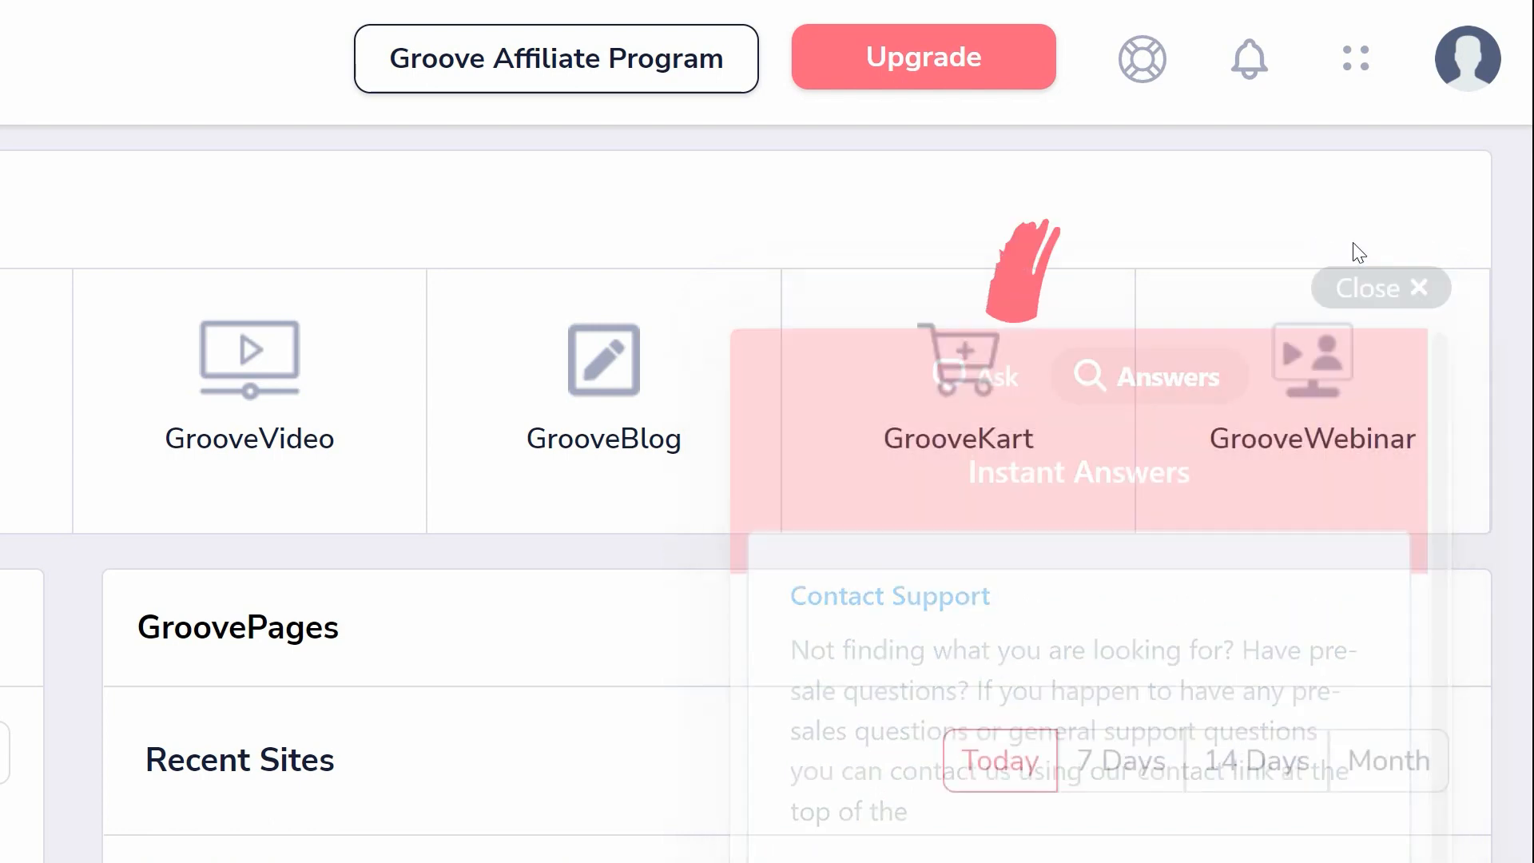
# - Check the Groove news and updates feed and the list of available Groove apps
pyautogui.click(1262, 64)
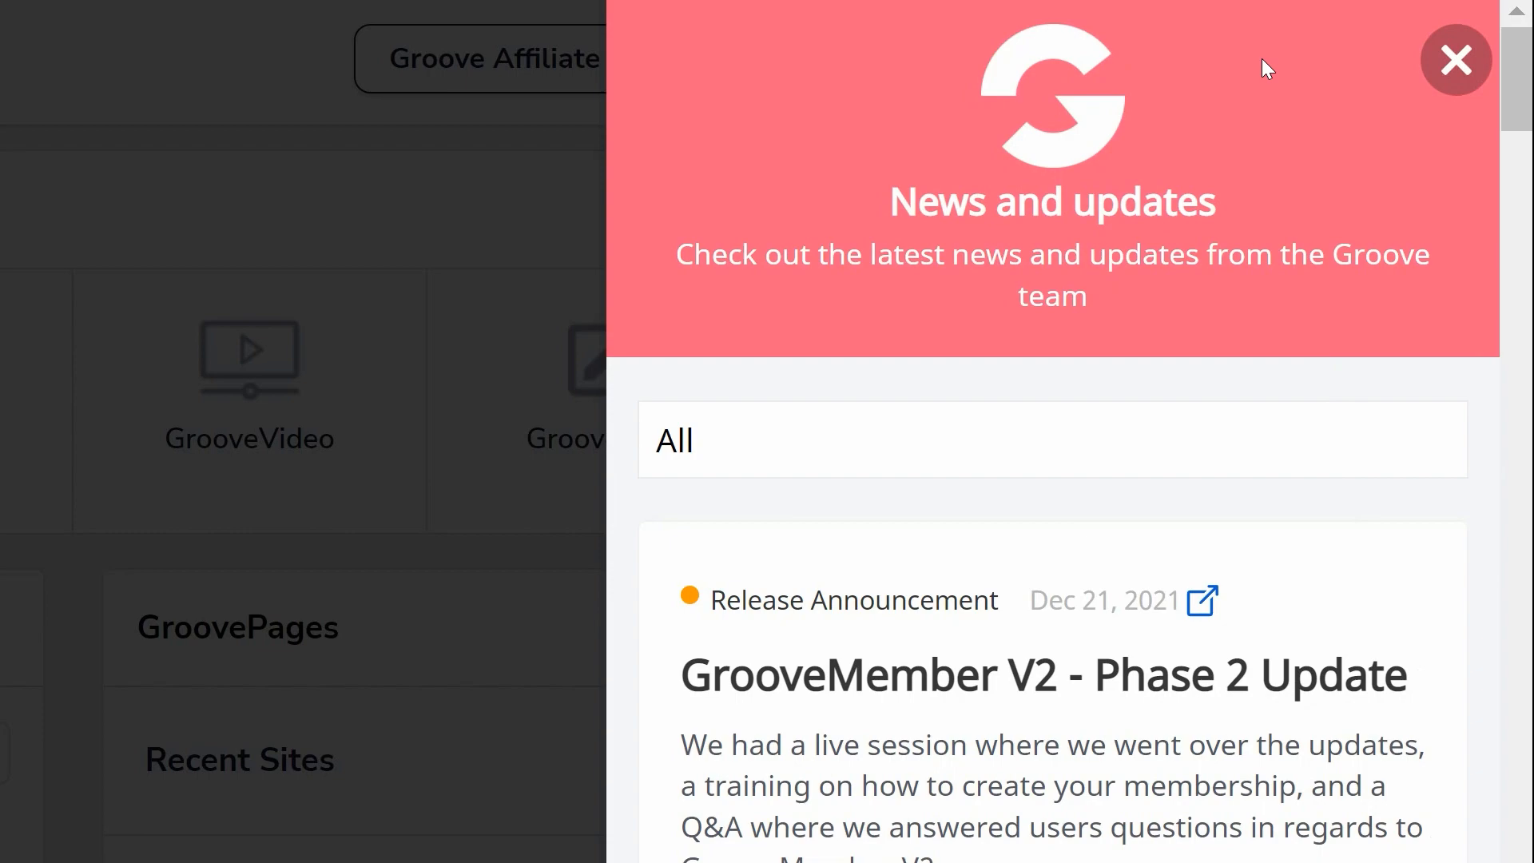
pyautogui.click(1447, 76)
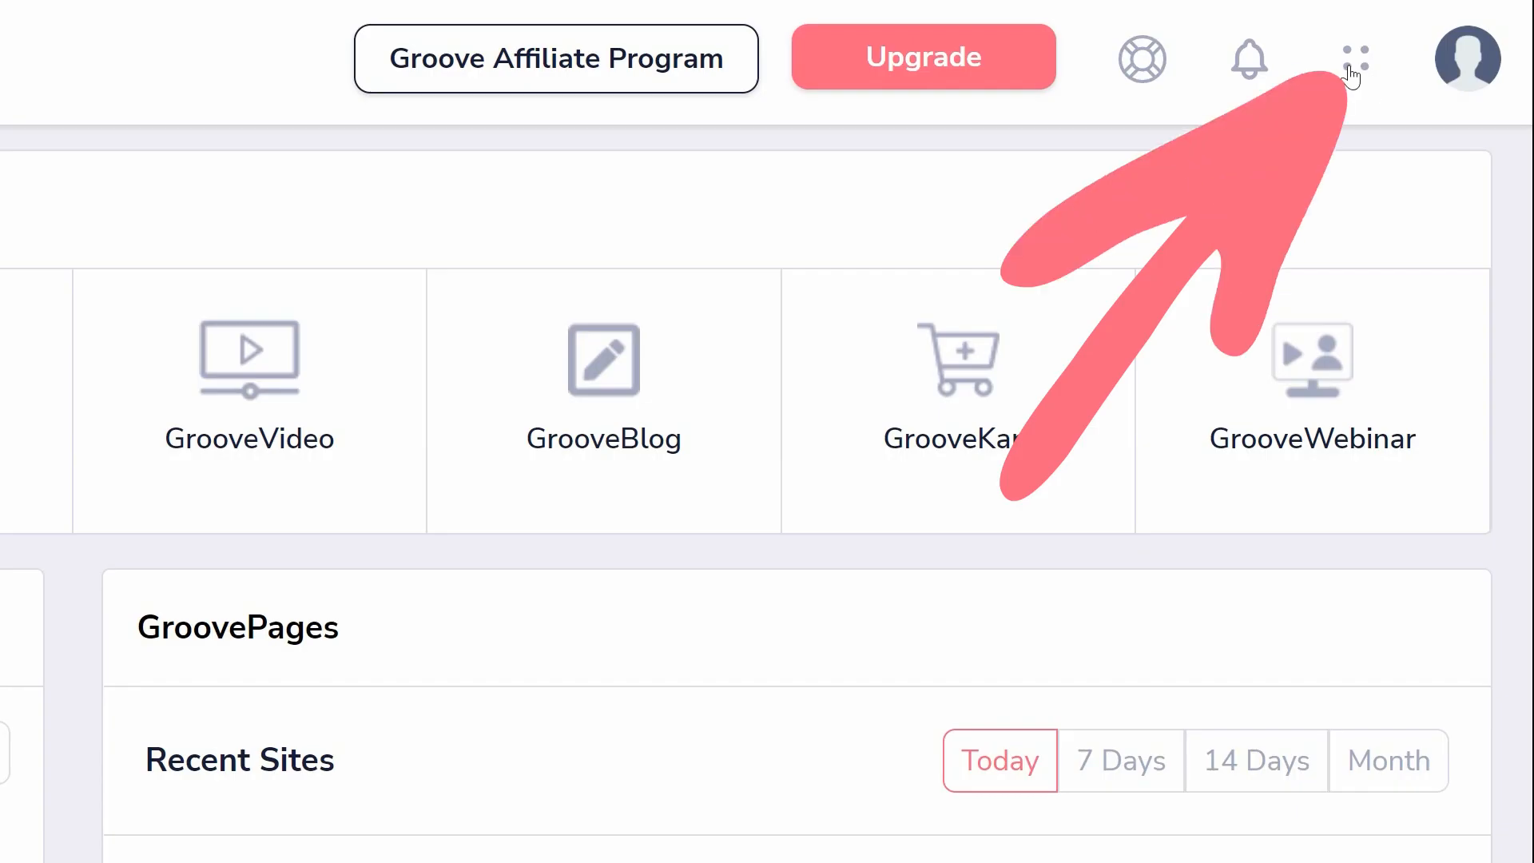
pyautogui.click(1351, 72)
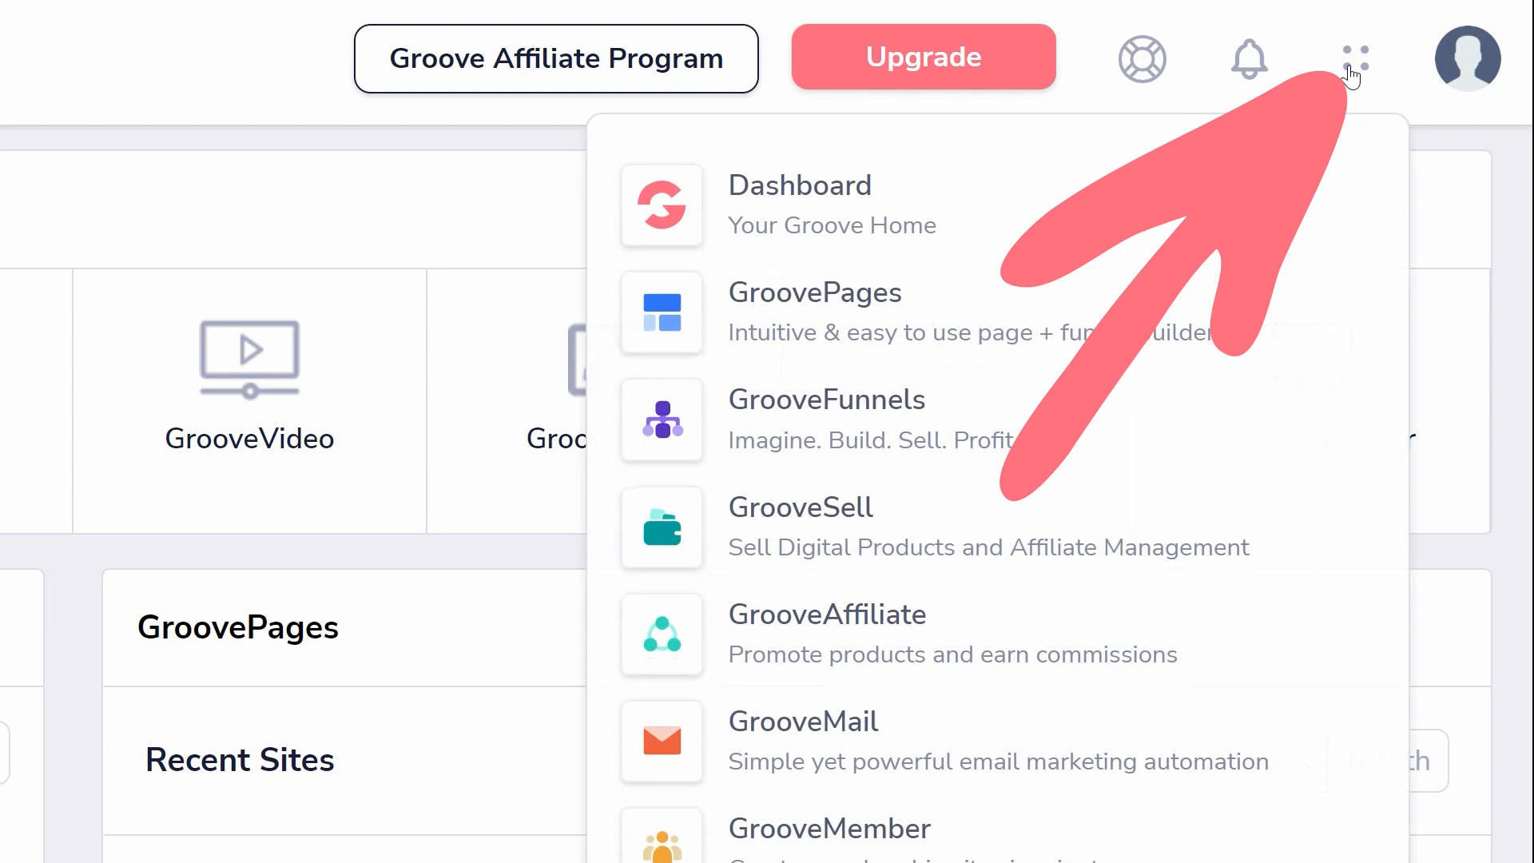
pyautogui.click(1436, 70)
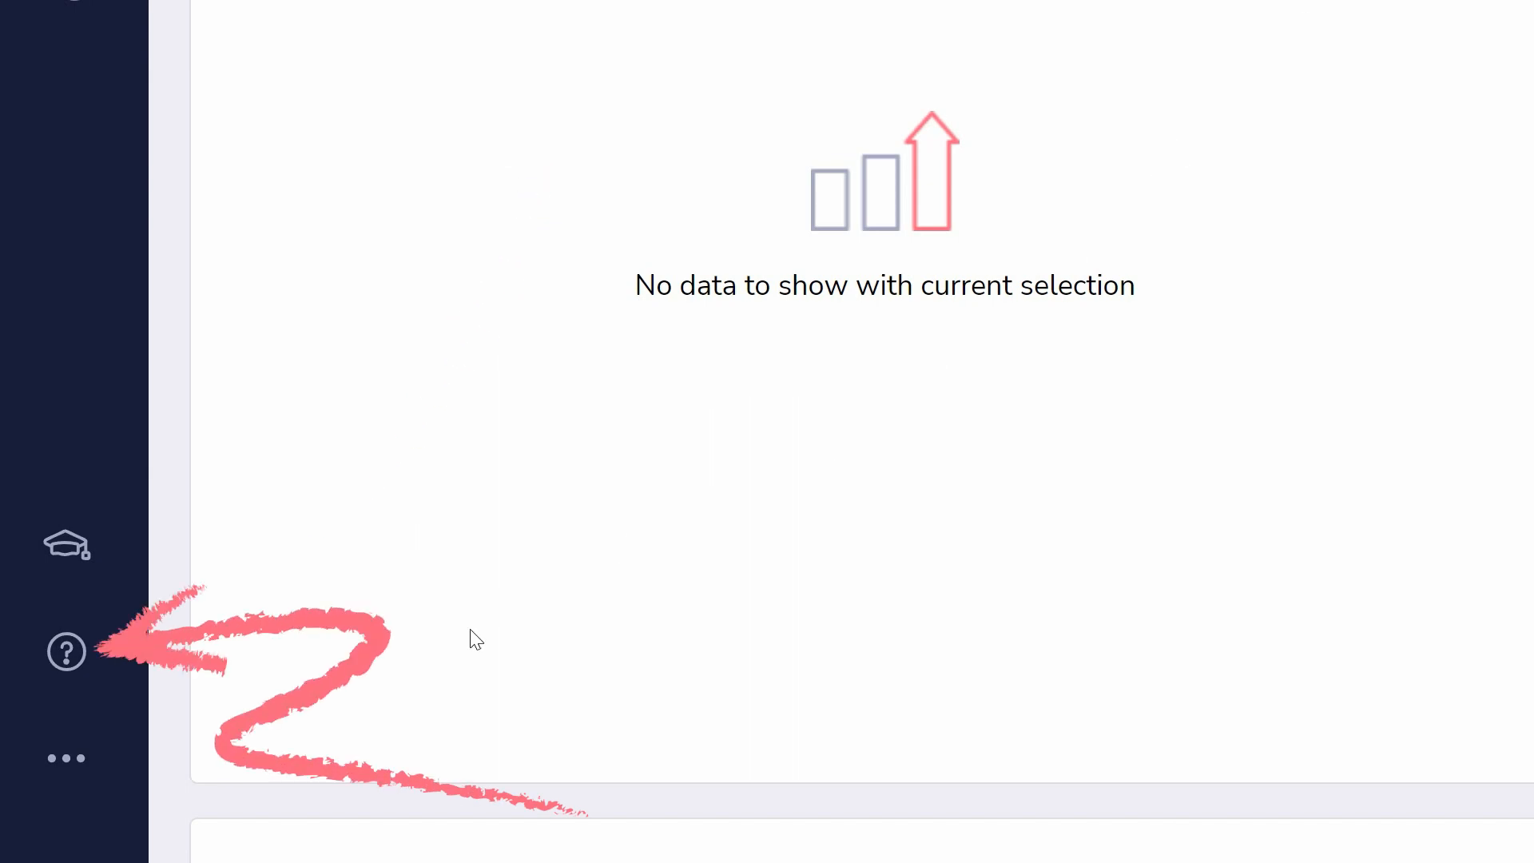
# - Visit the Roadmap and Feedback page and return to the dashboard home
pyautogui.click(76, 781)
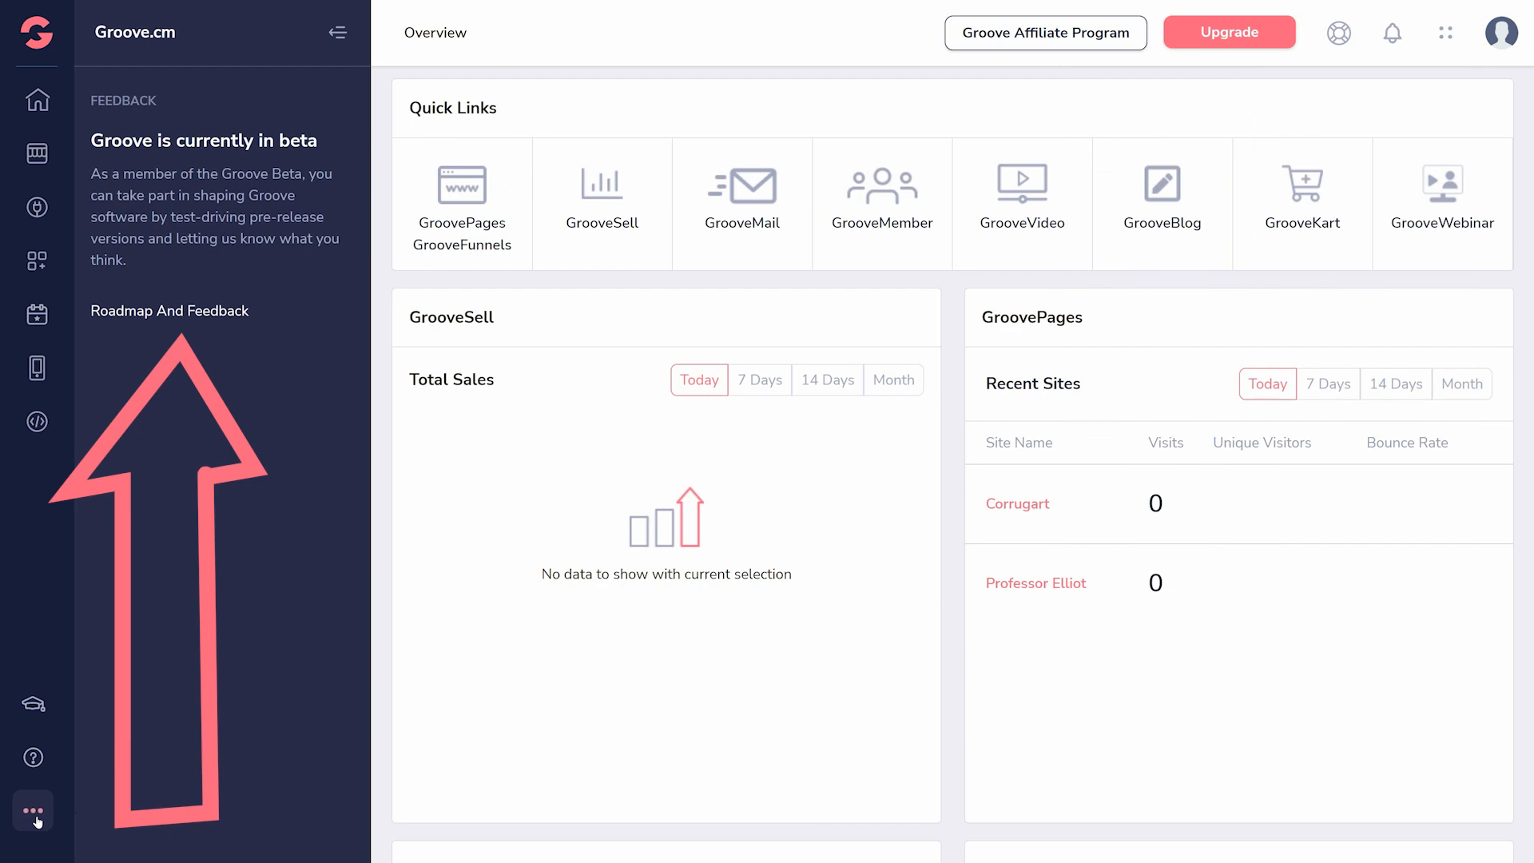
pyautogui.click(182, 319)
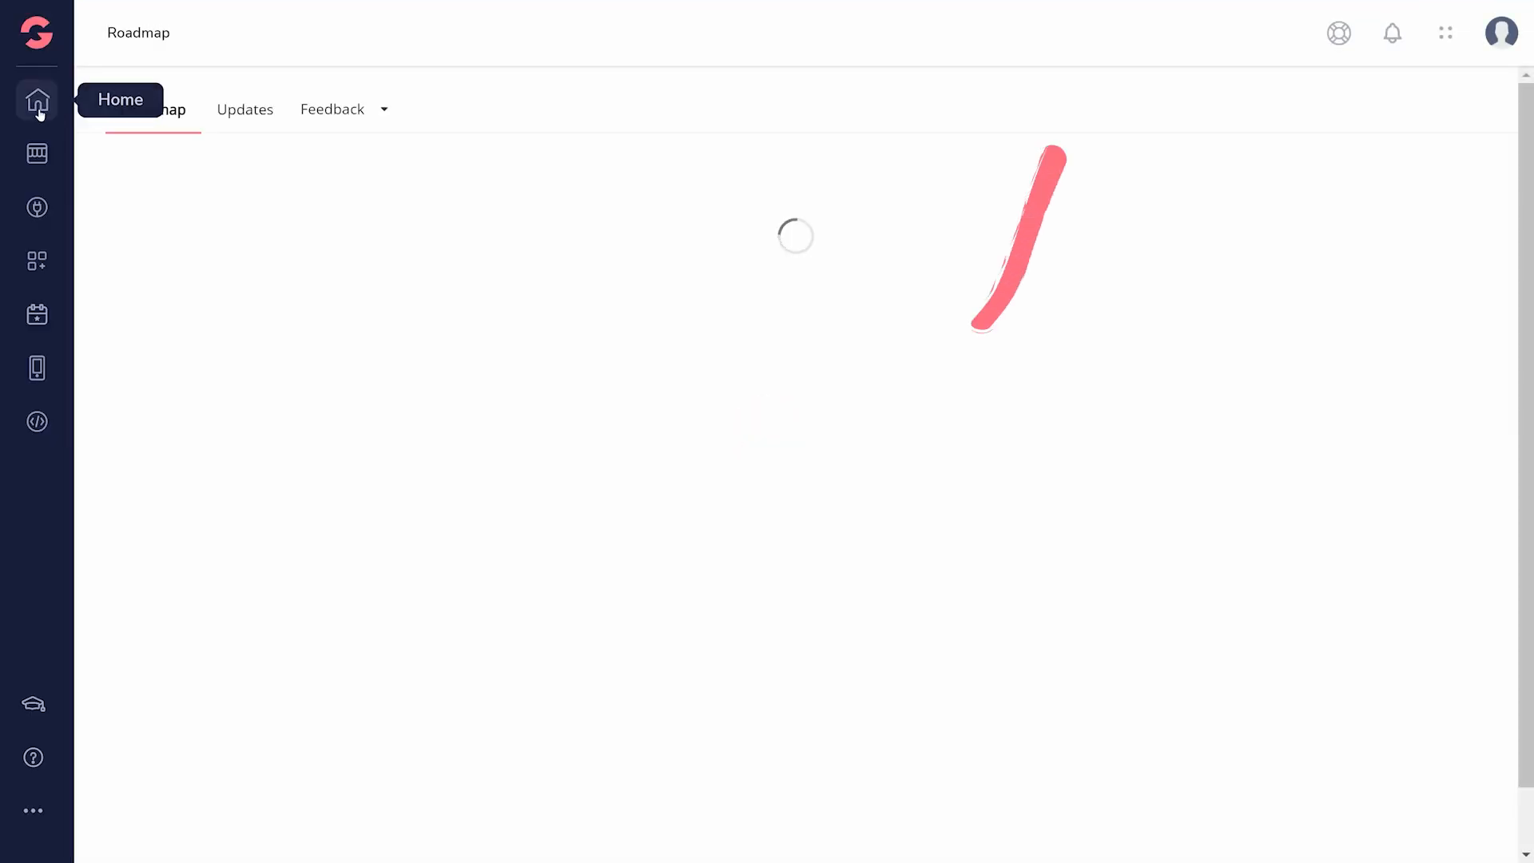
pyautogui.click(37, 100)
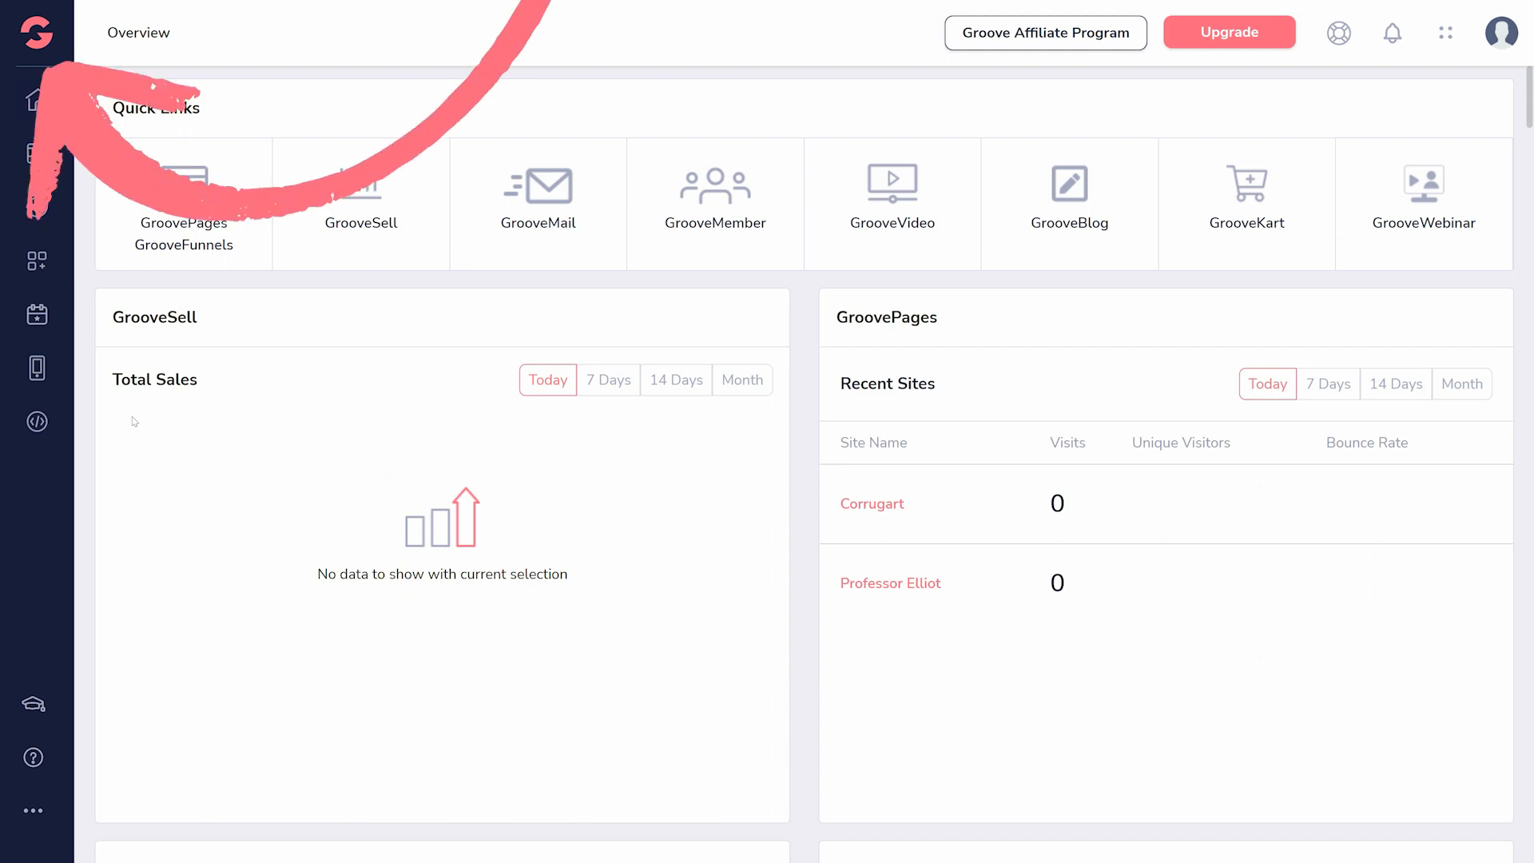
pyautogui.click(34, 99)
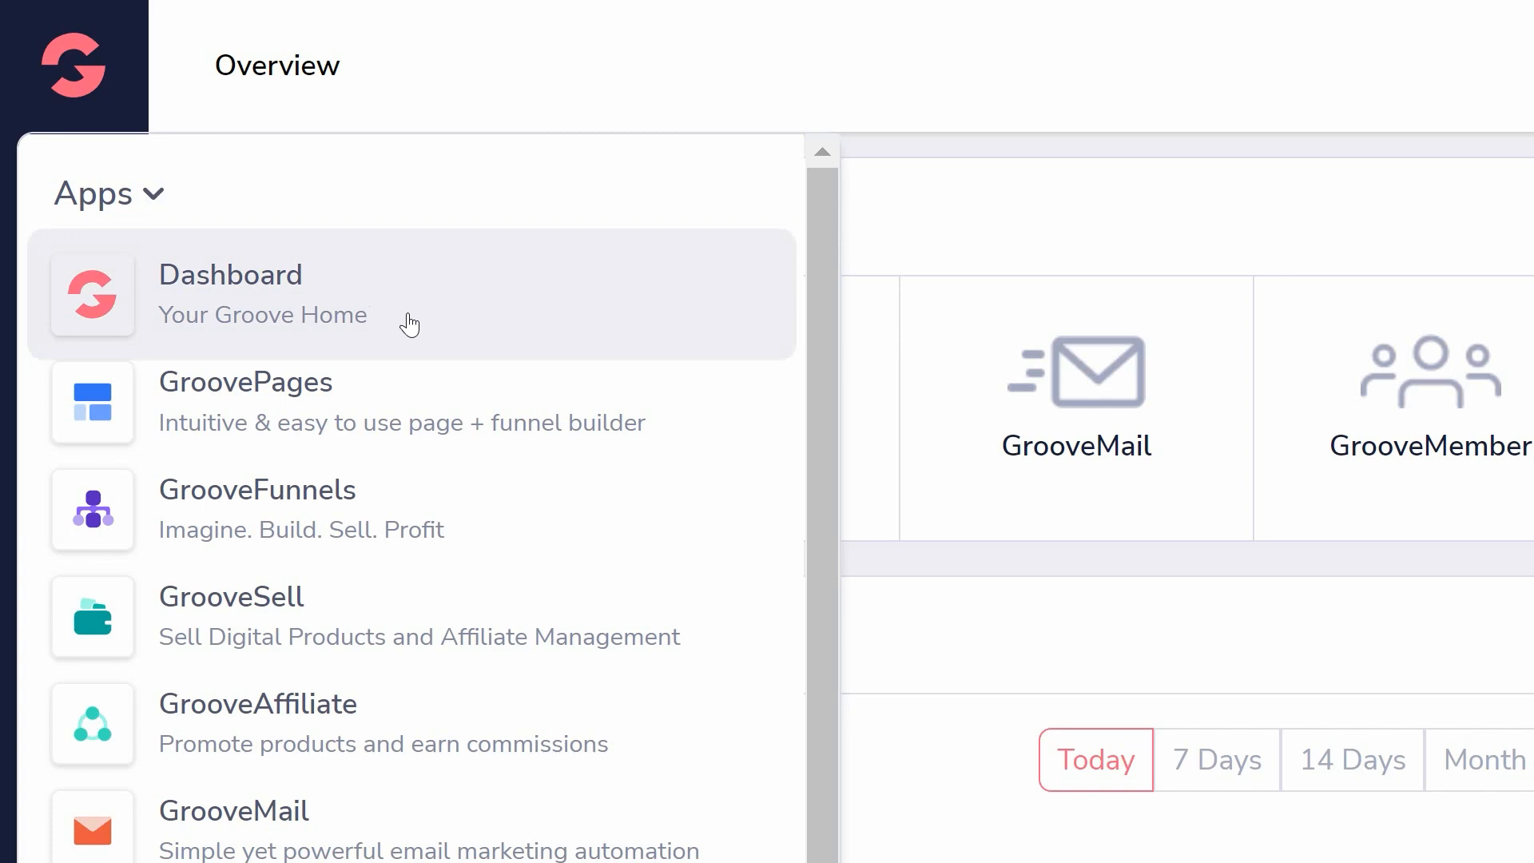
# - Open GroovePages and insert a Contact Us designer block into the tutorial site's Home page
pyautogui.click(485, 391)
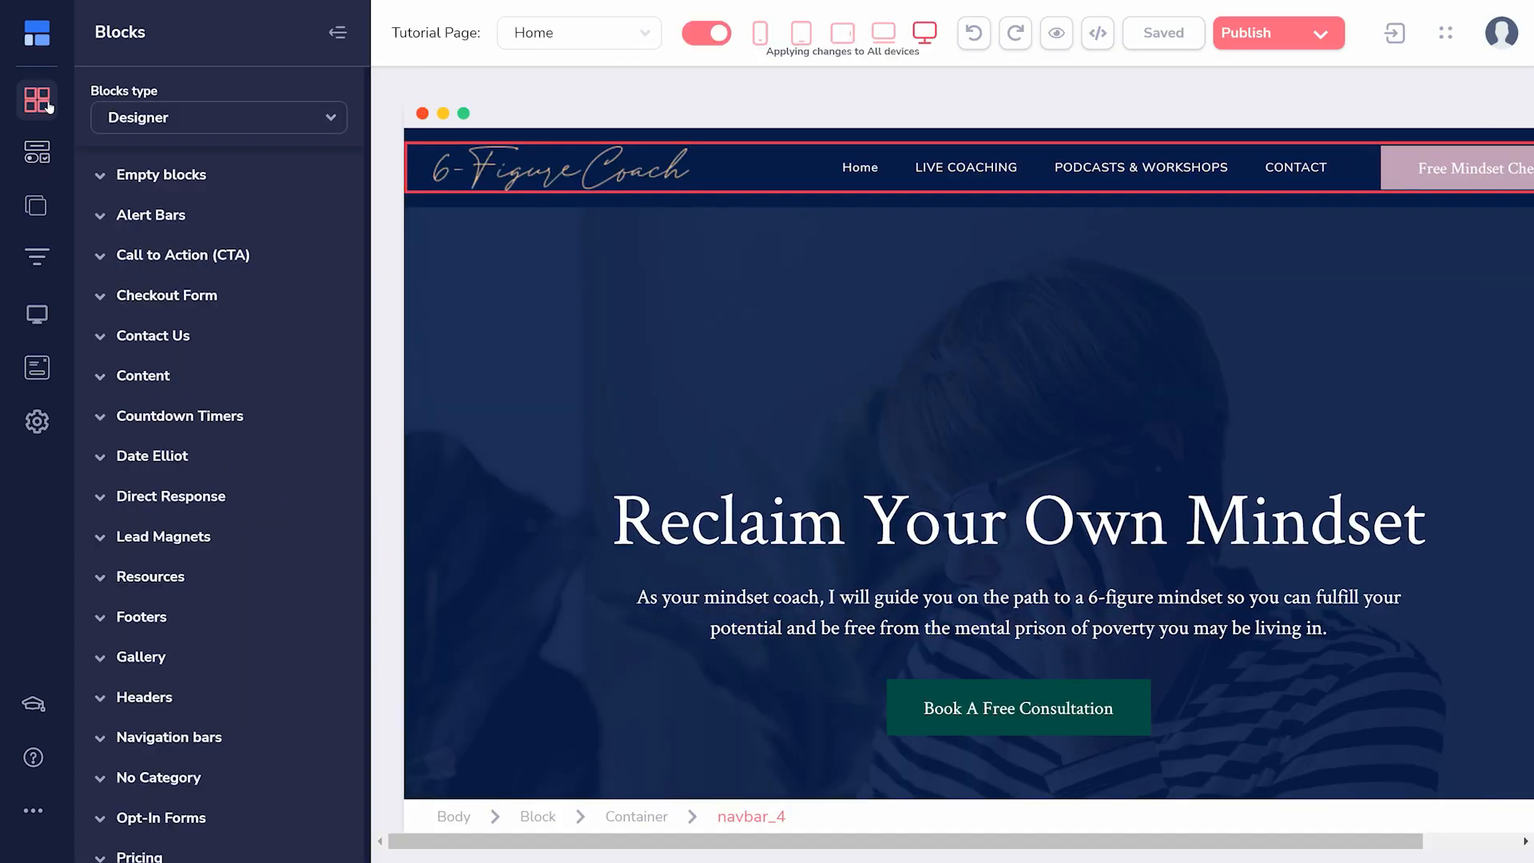
pyautogui.click(152, 336)
pyautogui.moveTo(387, 363); pyautogui.dragTo(509, 339)
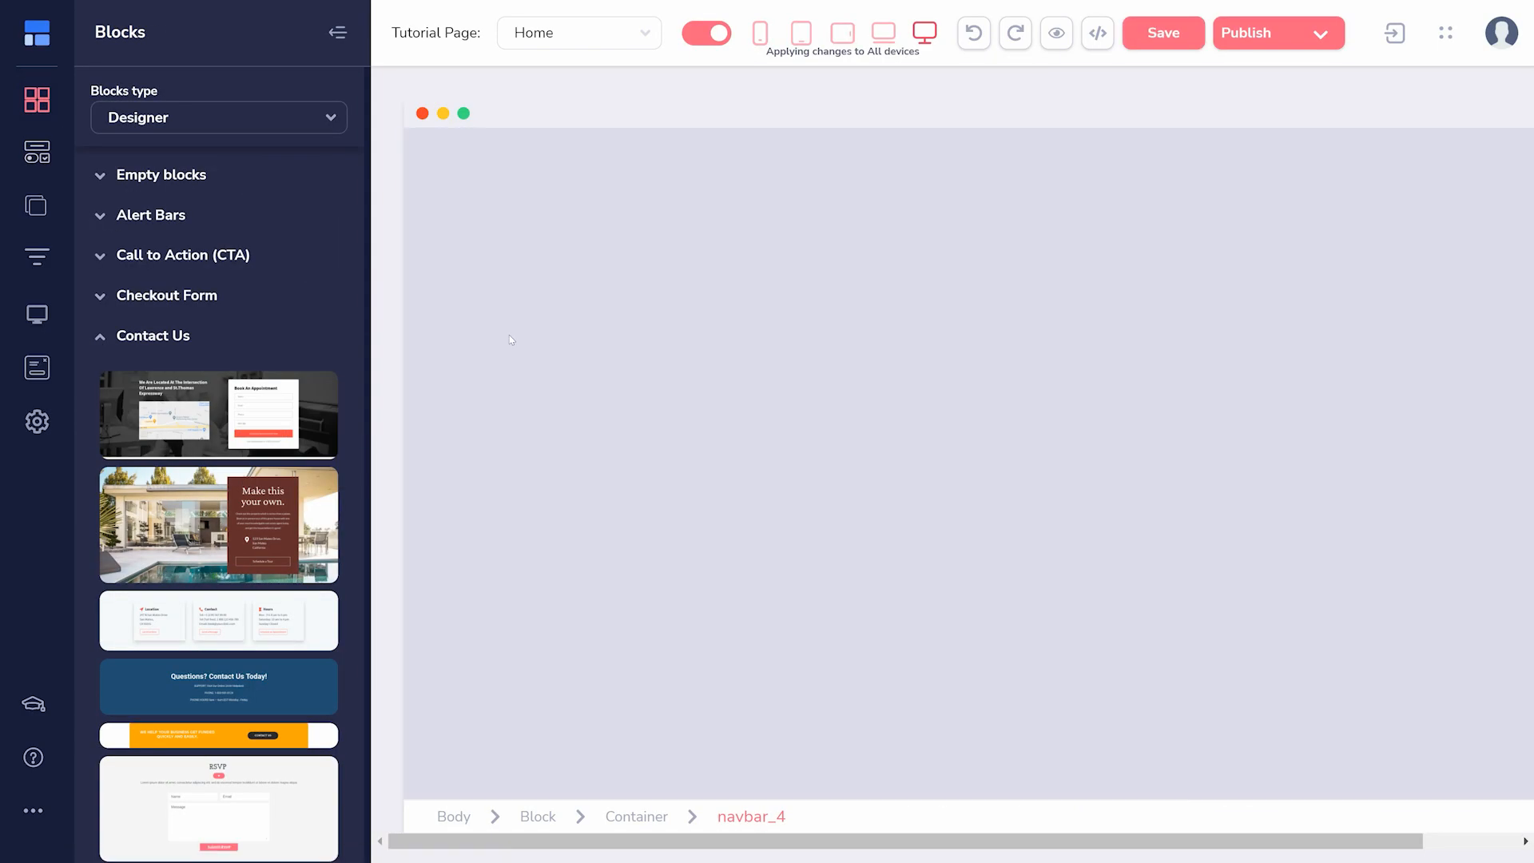
# - Select the Sales and Booking Funnel template for a new funnel
pyautogui.click(1137, 372)
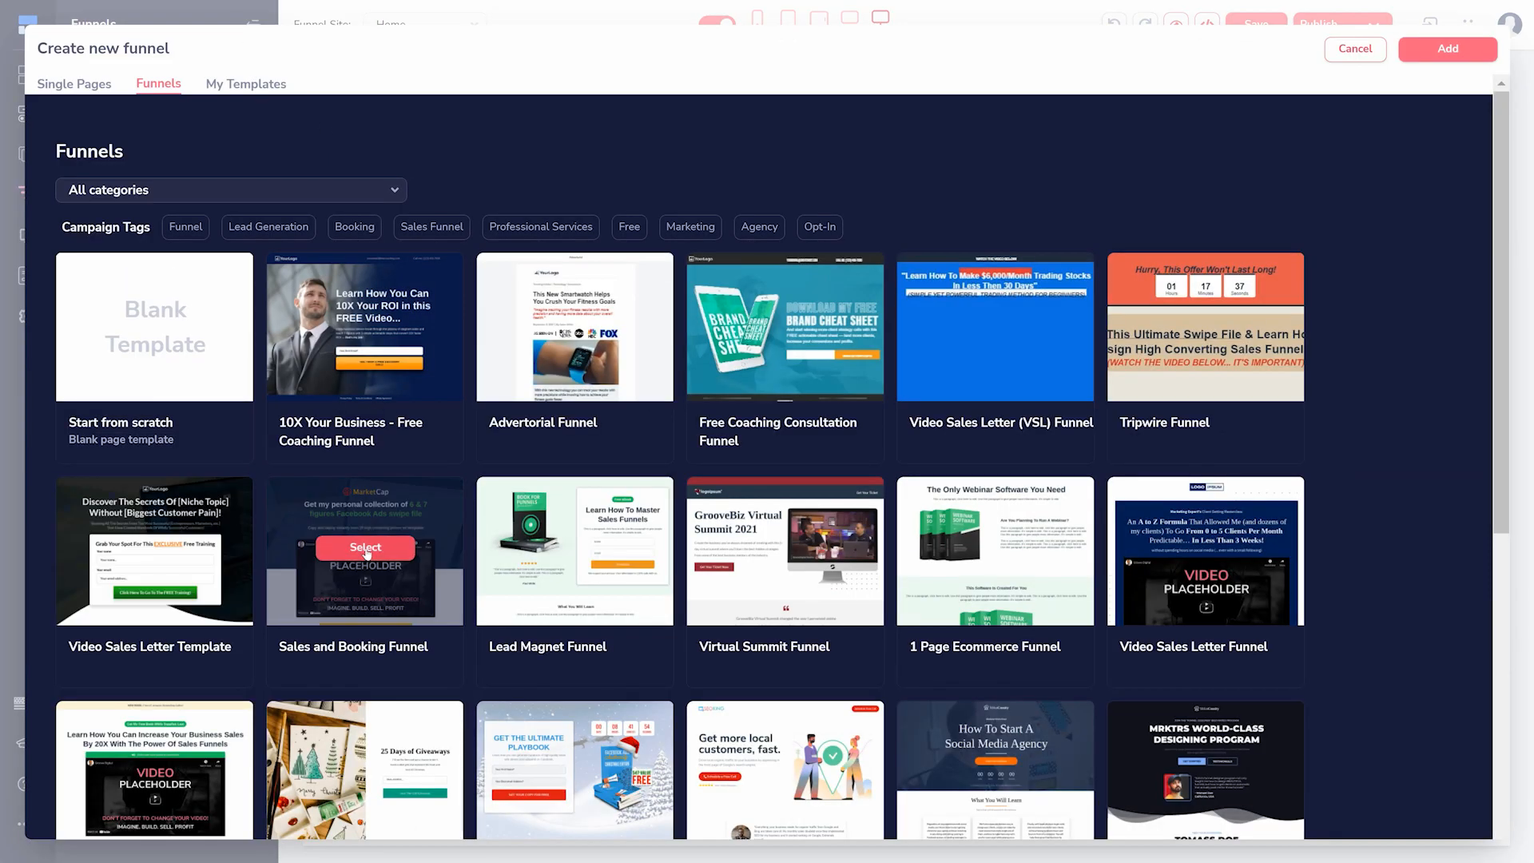
pyautogui.click(366, 548)
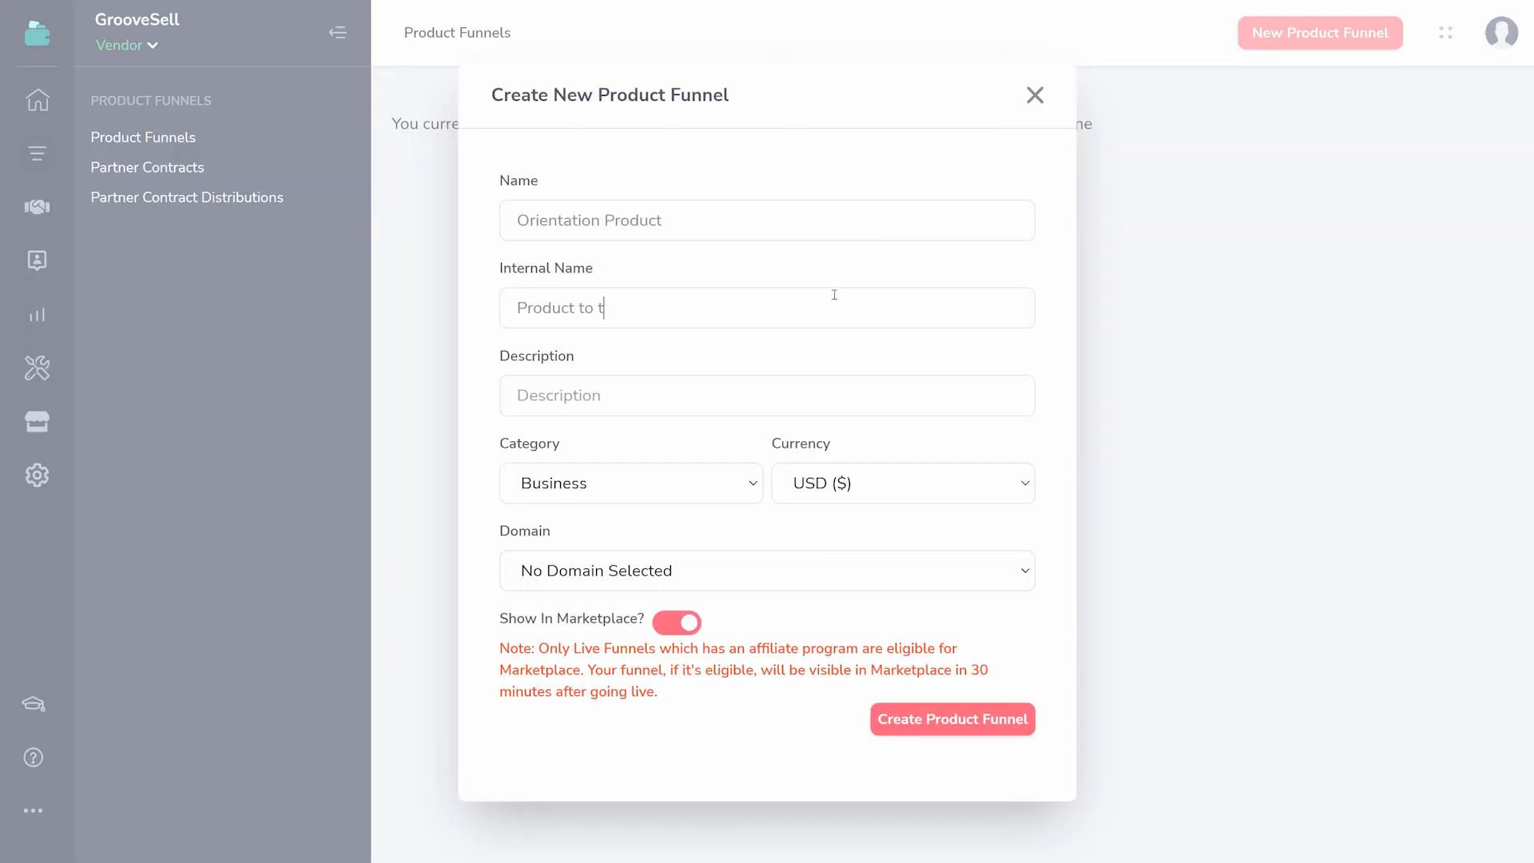
# - Fill in the new GrooveSell funnel's details with "Funnel to demo GrooveSell" and "GrooveSell demonstration site"
pyautogui.write('nnel to demo GrooveSell')
pyautogui.press('Tab')
pyautogui.write('GrooveSell demonstration sit')
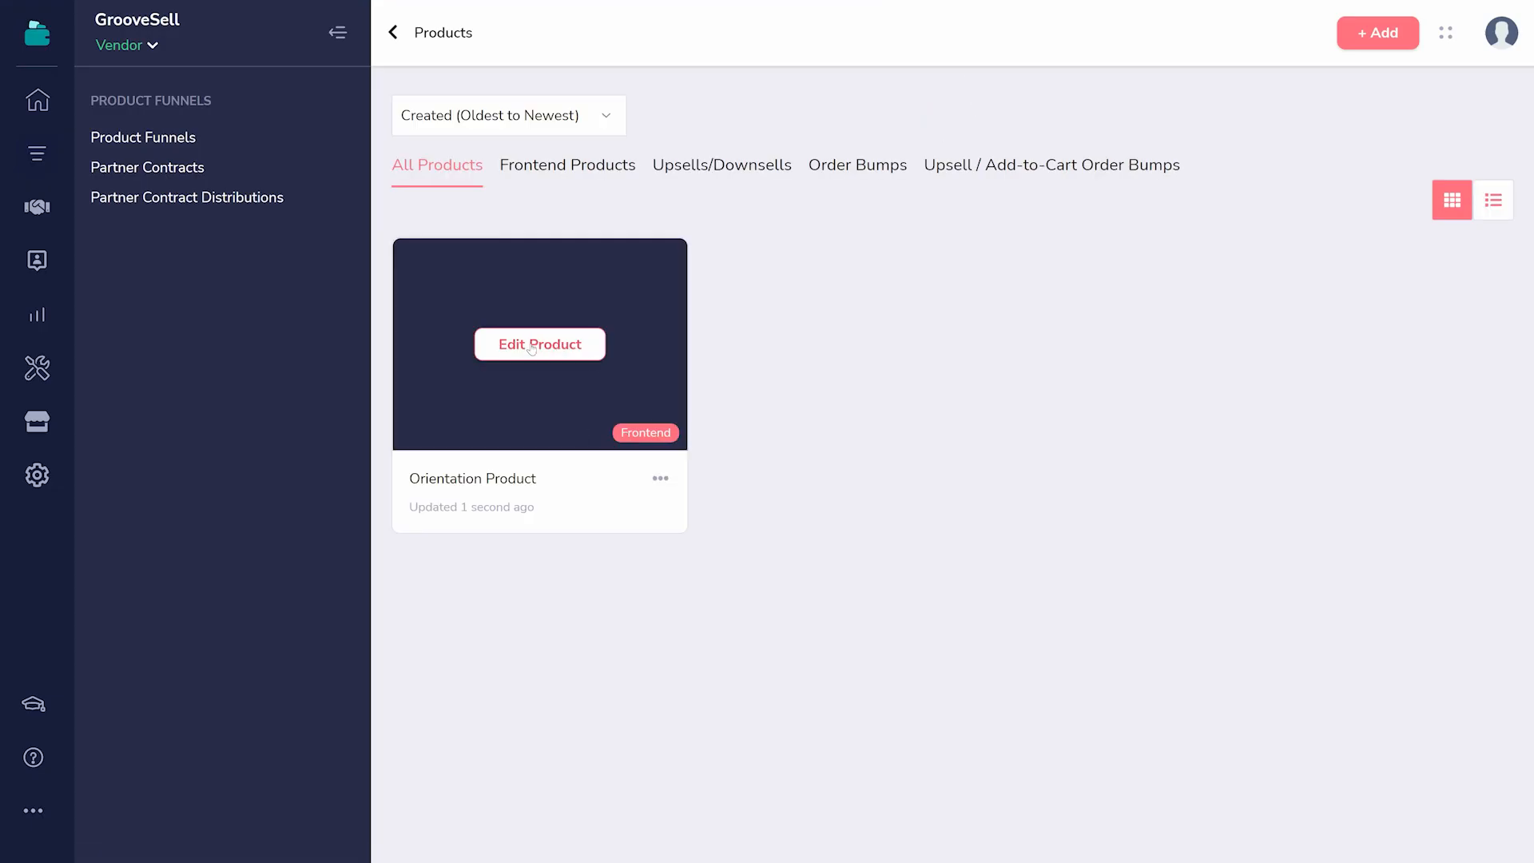
# - Open Orientation Product for editing, go through its fulfillment integrations, webhook and files, and start adding a new file
pyautogui.click(532, 345)
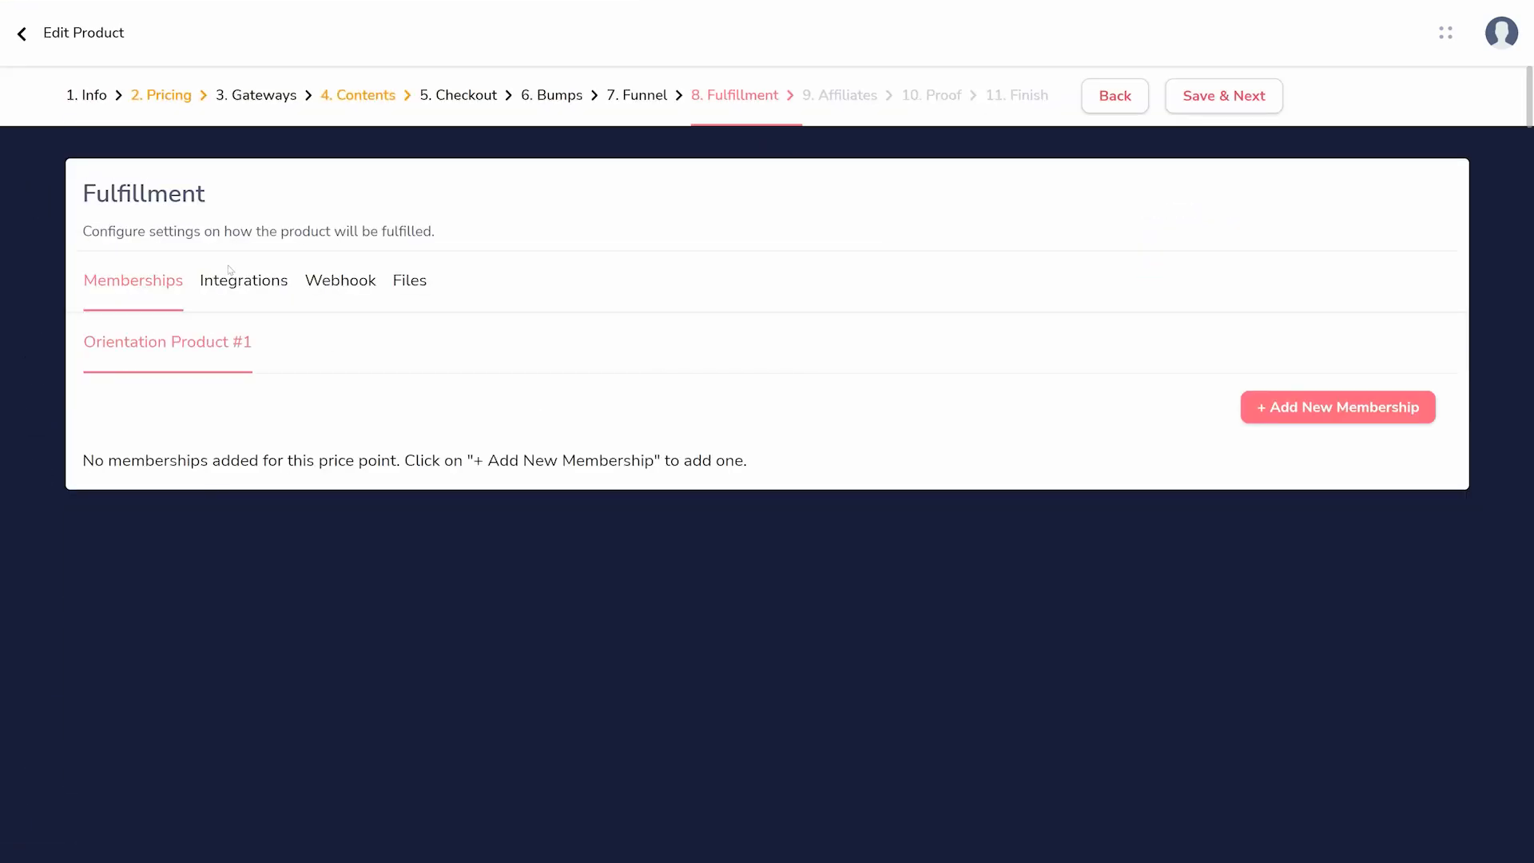
pyautogui.click(240, 285)
pyautogui.click(341, 289)
pyautogui.click(398, 290)
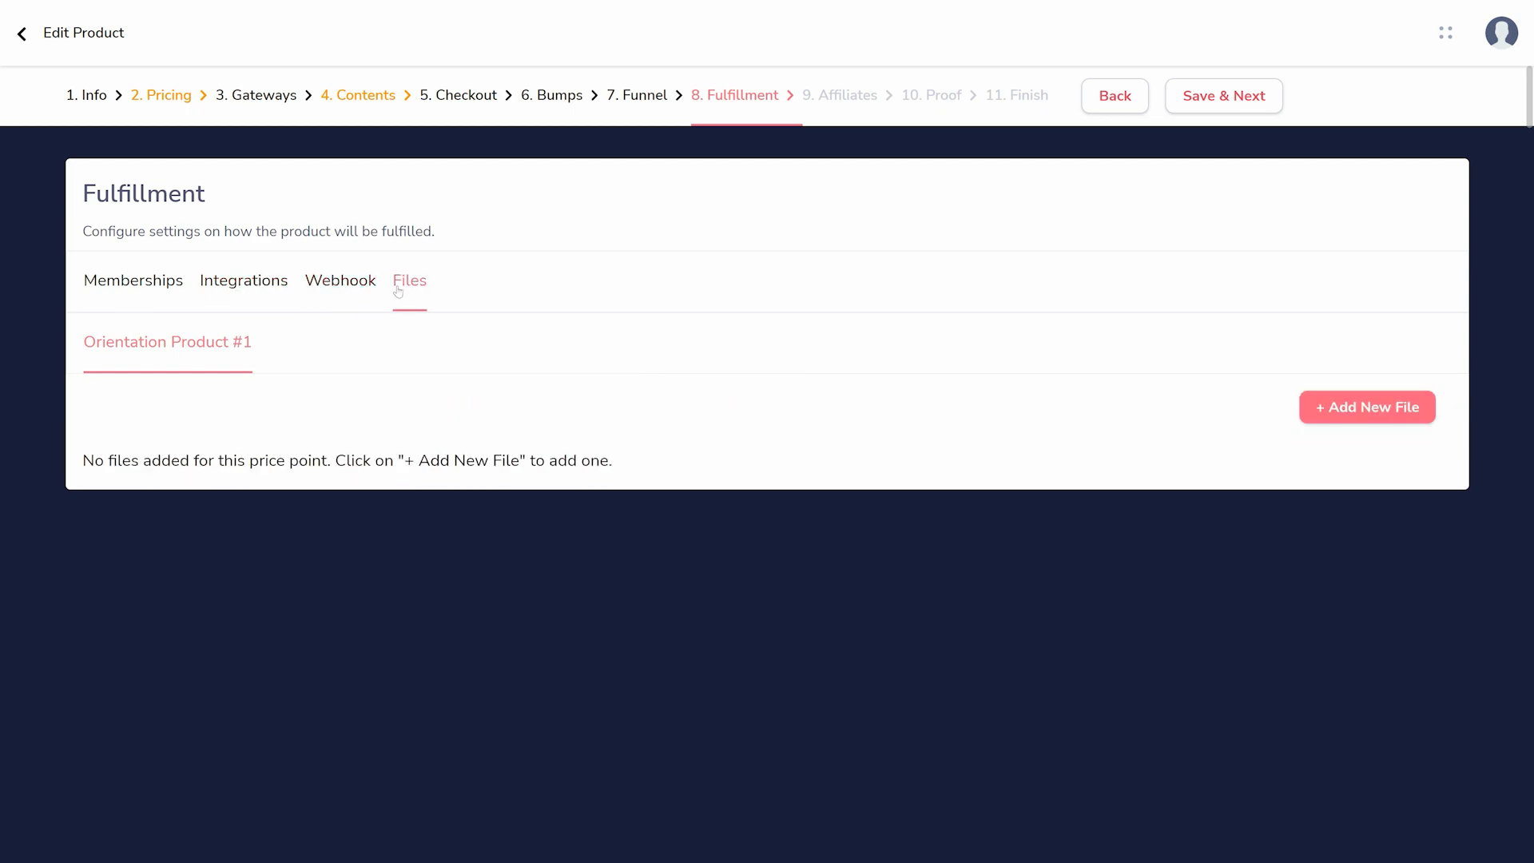
pyautogui.click(1367, 407)
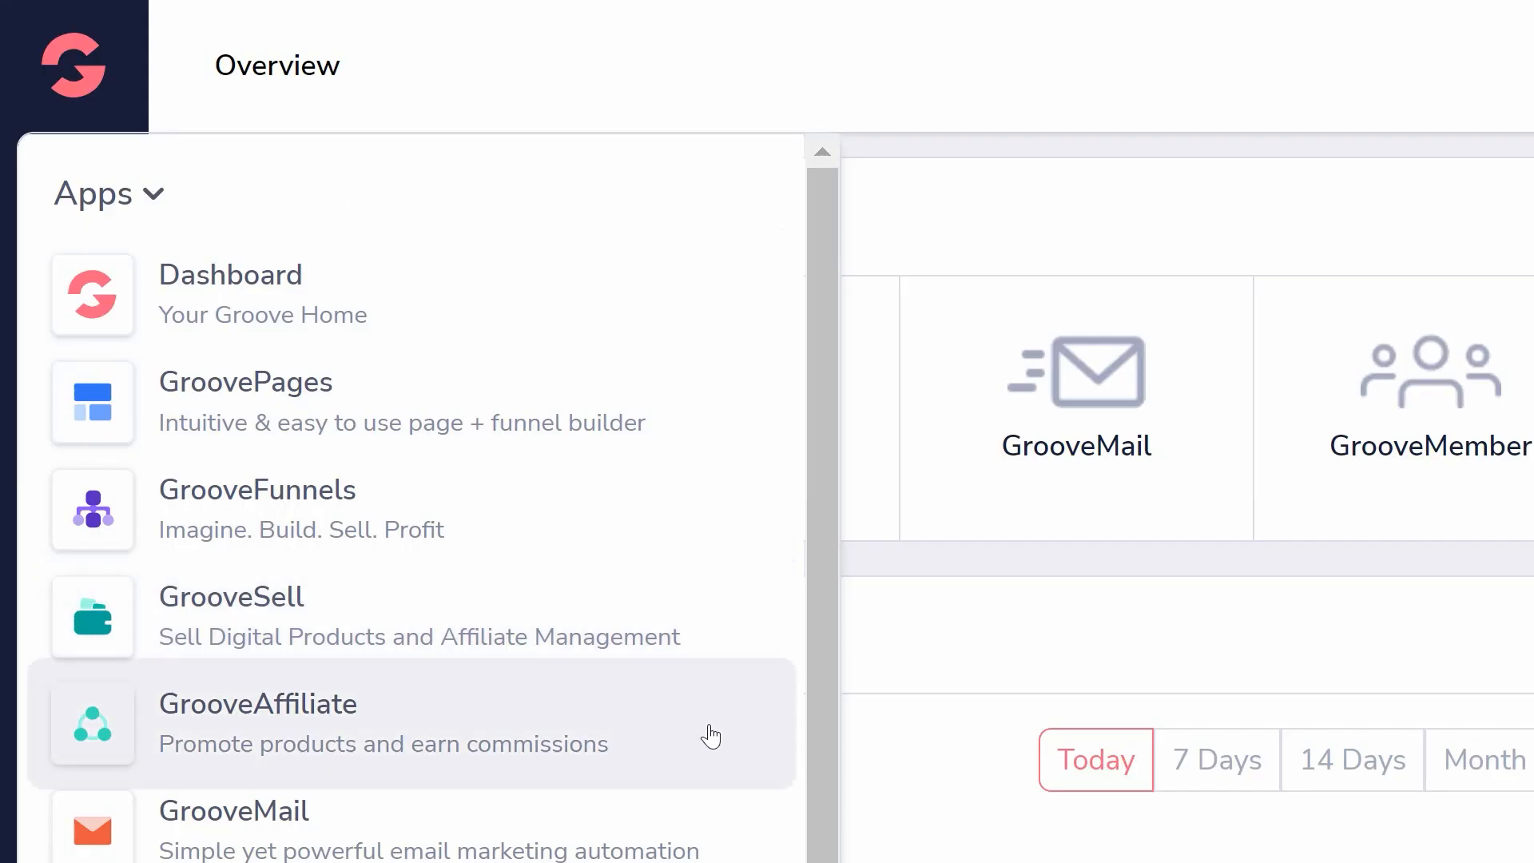
# - Open GrooveAffiliate and look through the product marketplace, the promotions and links, and the reporting section
pyautogui.click(710, 736)
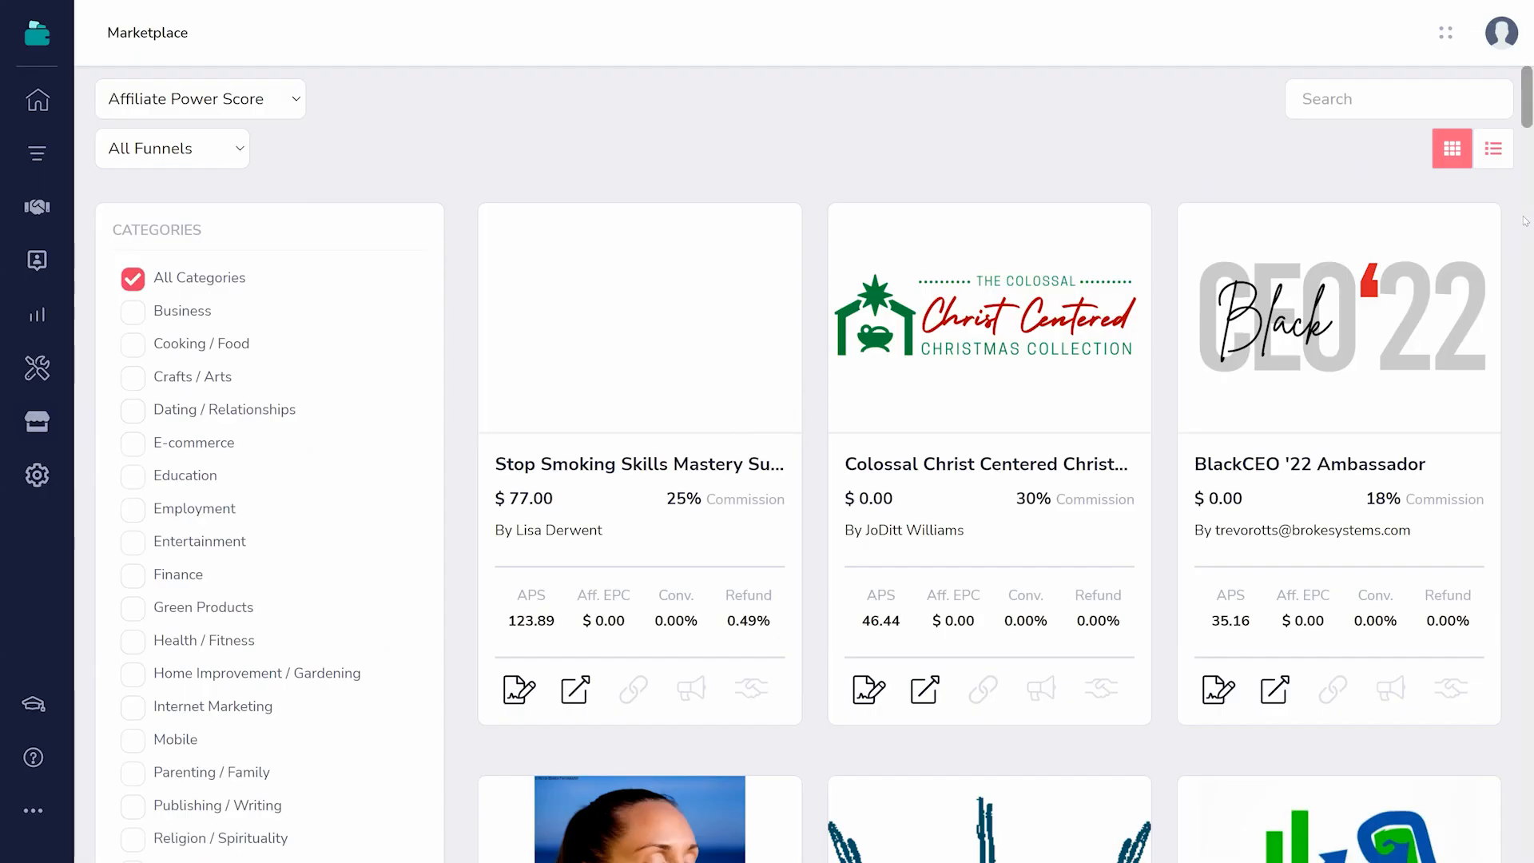
pyautogui.scroll(-15, 1439, 814)
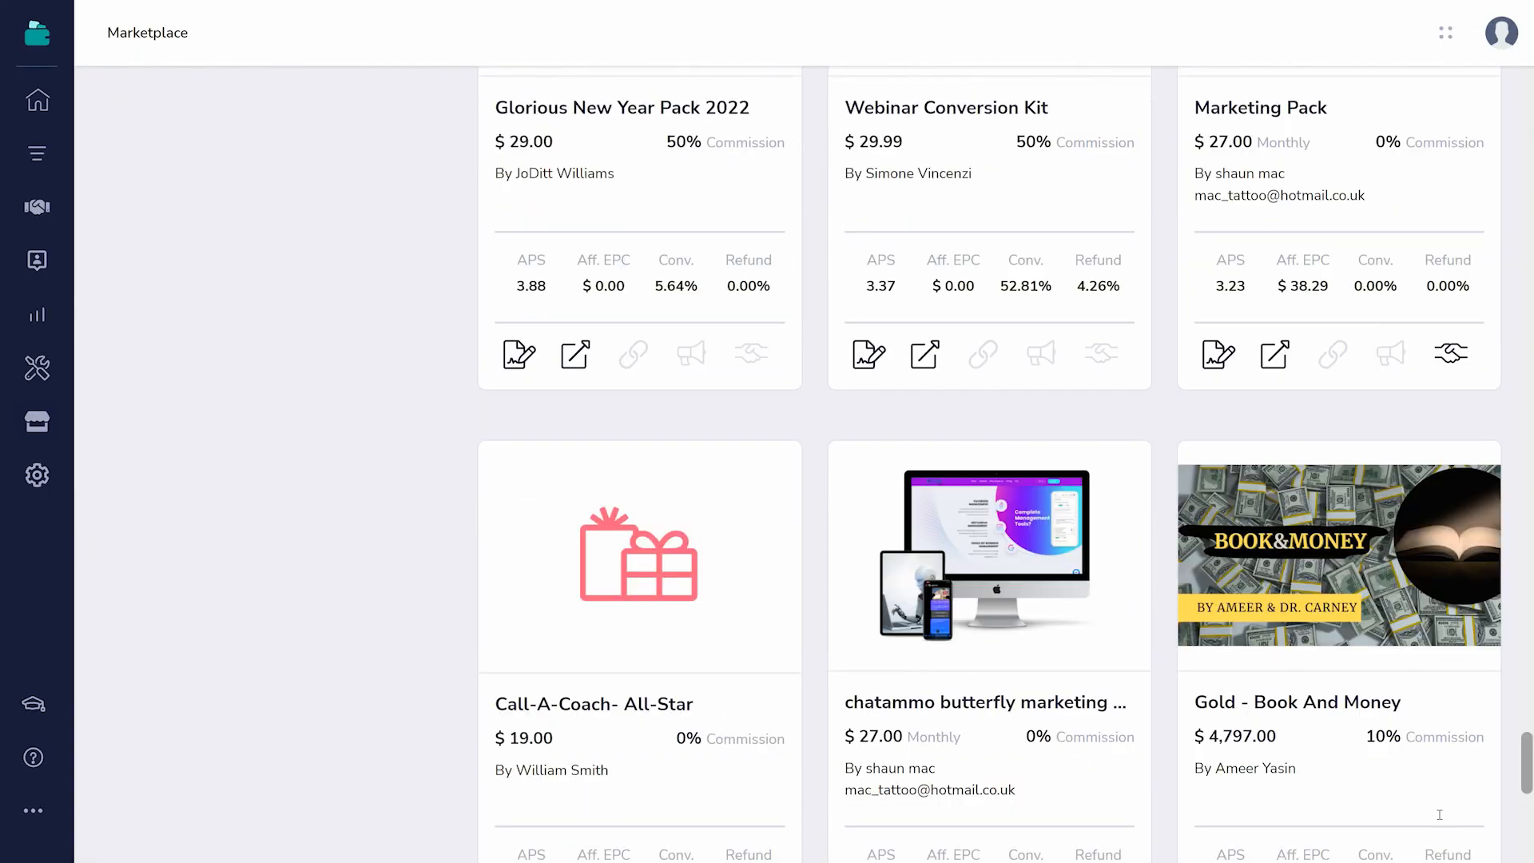
pyautogui.scroll(-3, 1439, 814)
pyautogui.click(38, 156)
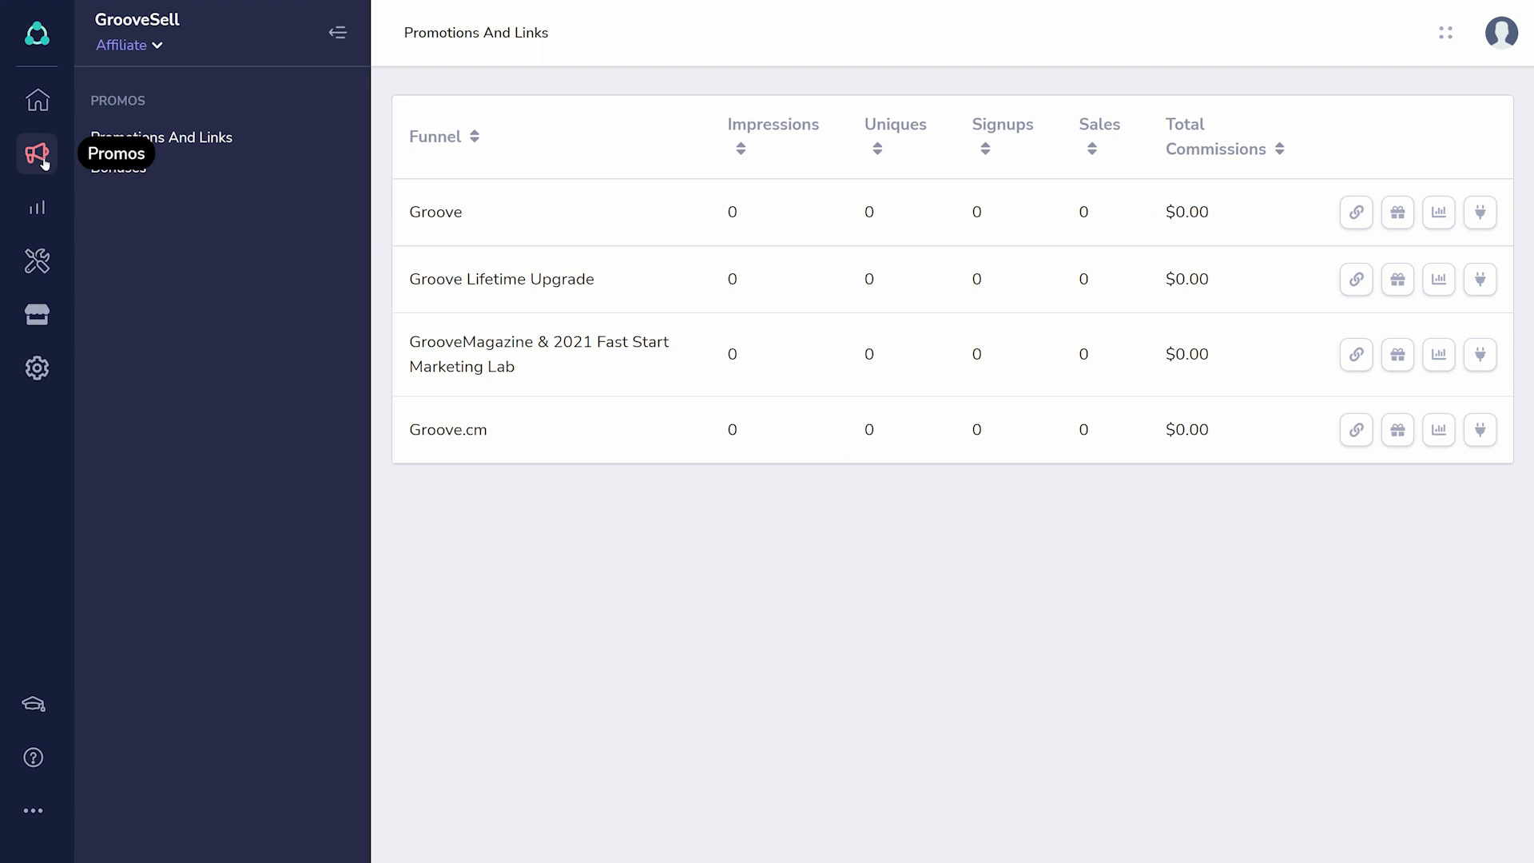
pyautogui.click(37, 210)
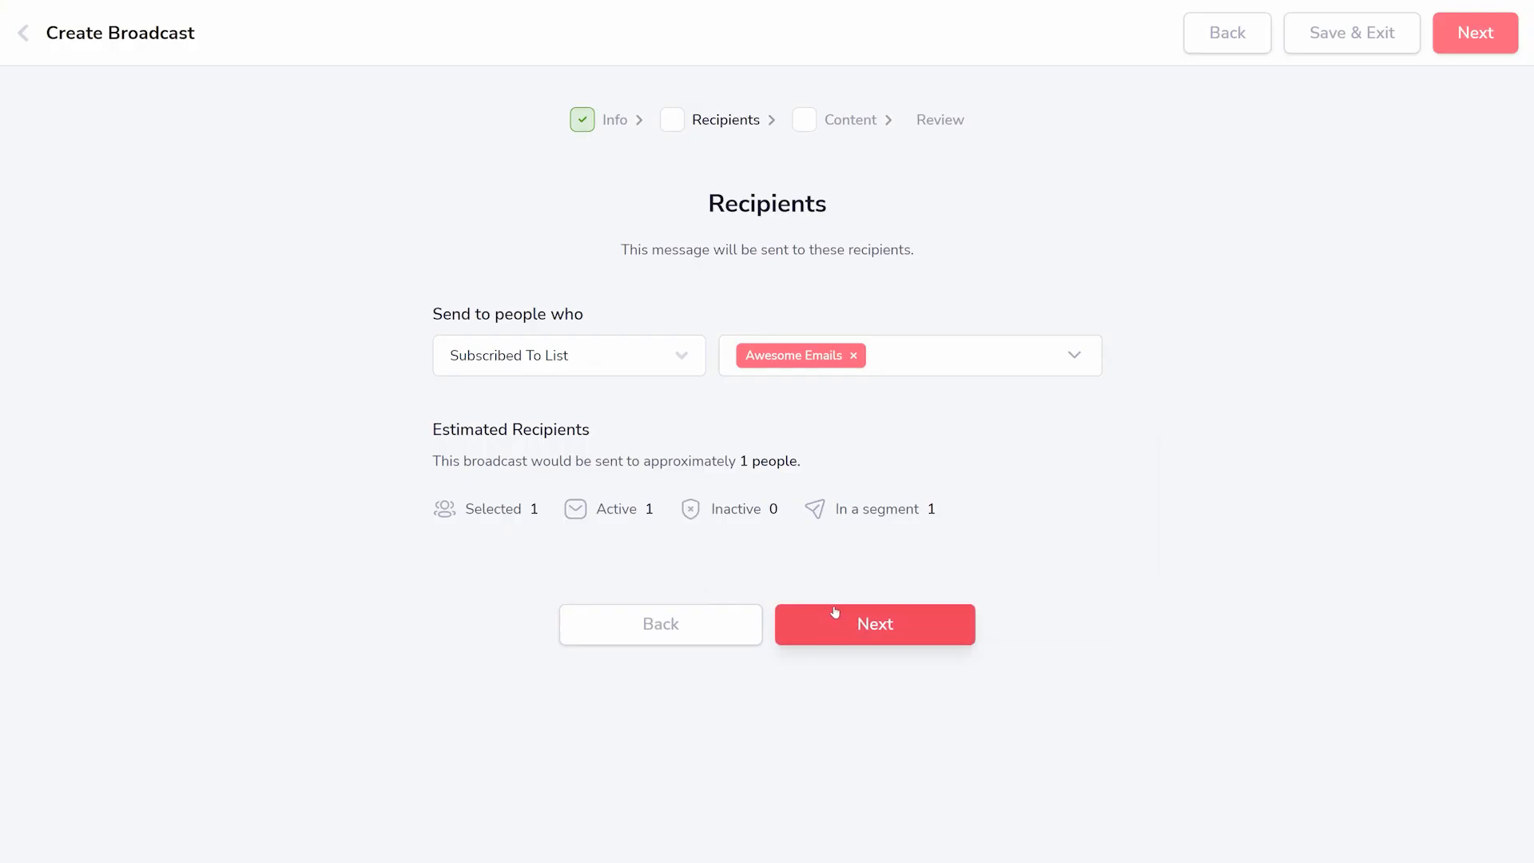
# - Accept the Awesome Emails list as the broadcast's recipients and look over the email sequence's conditional flow
pyautogui.click(834, 612)
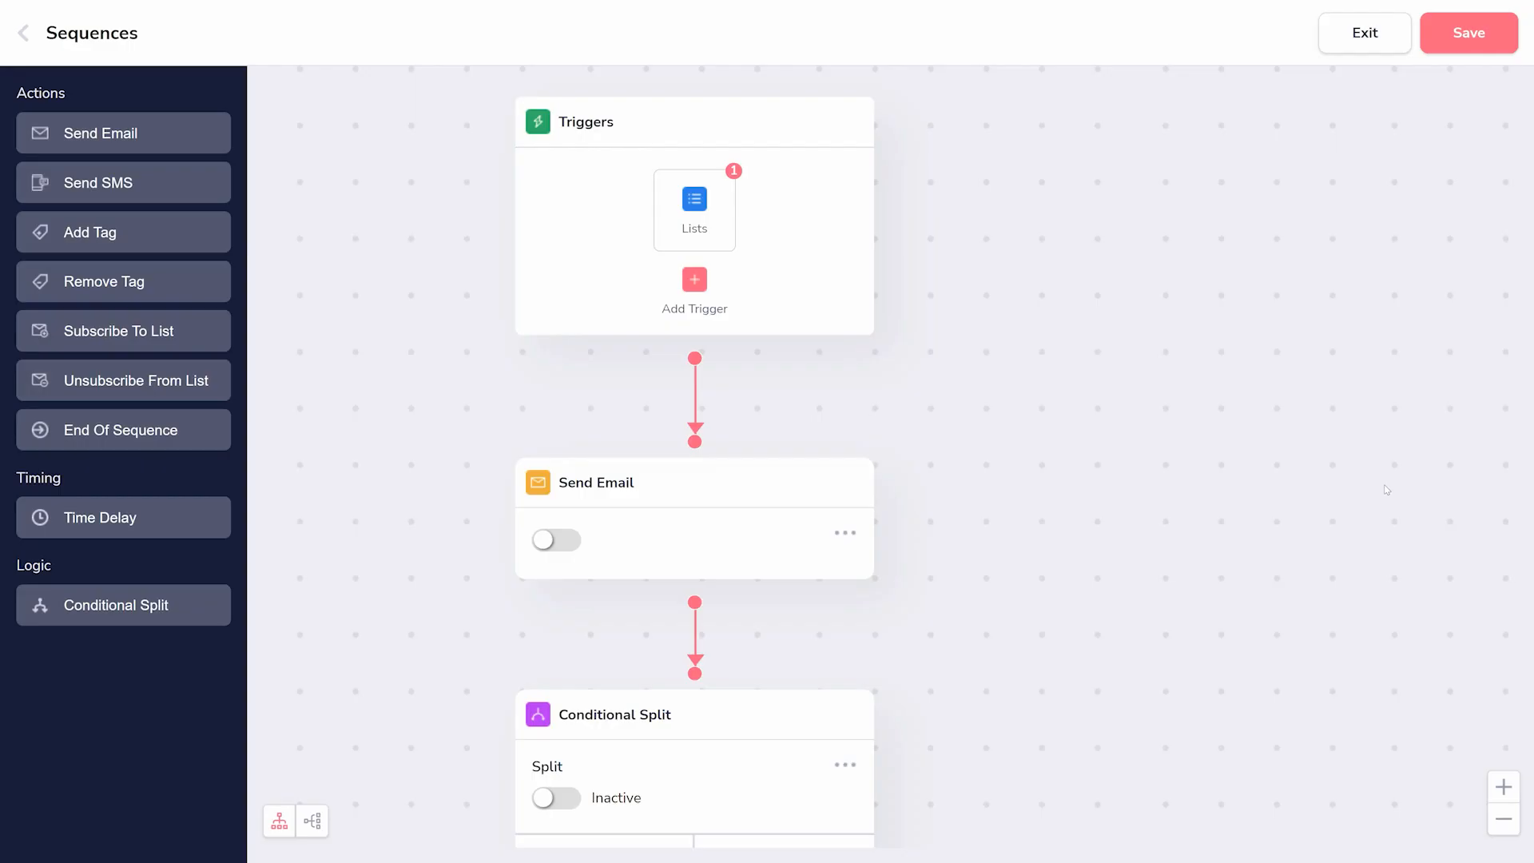
pyautogui.scroll(-5, 1198, 693)
pyautogui.scroll(-10, 1198, 693)
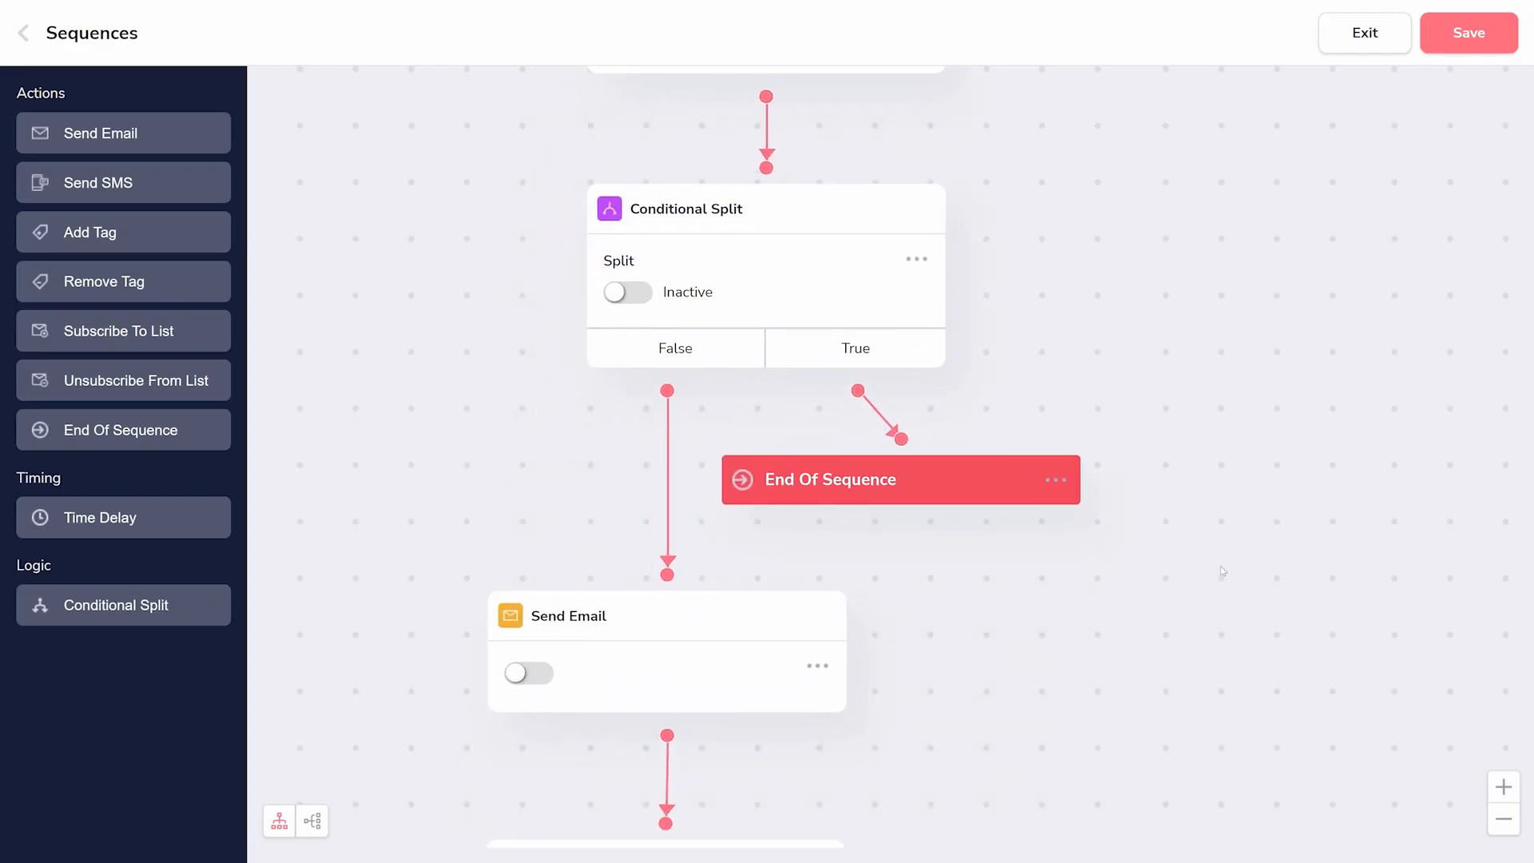
pyautogui.scroll(-10, 1127, 436)
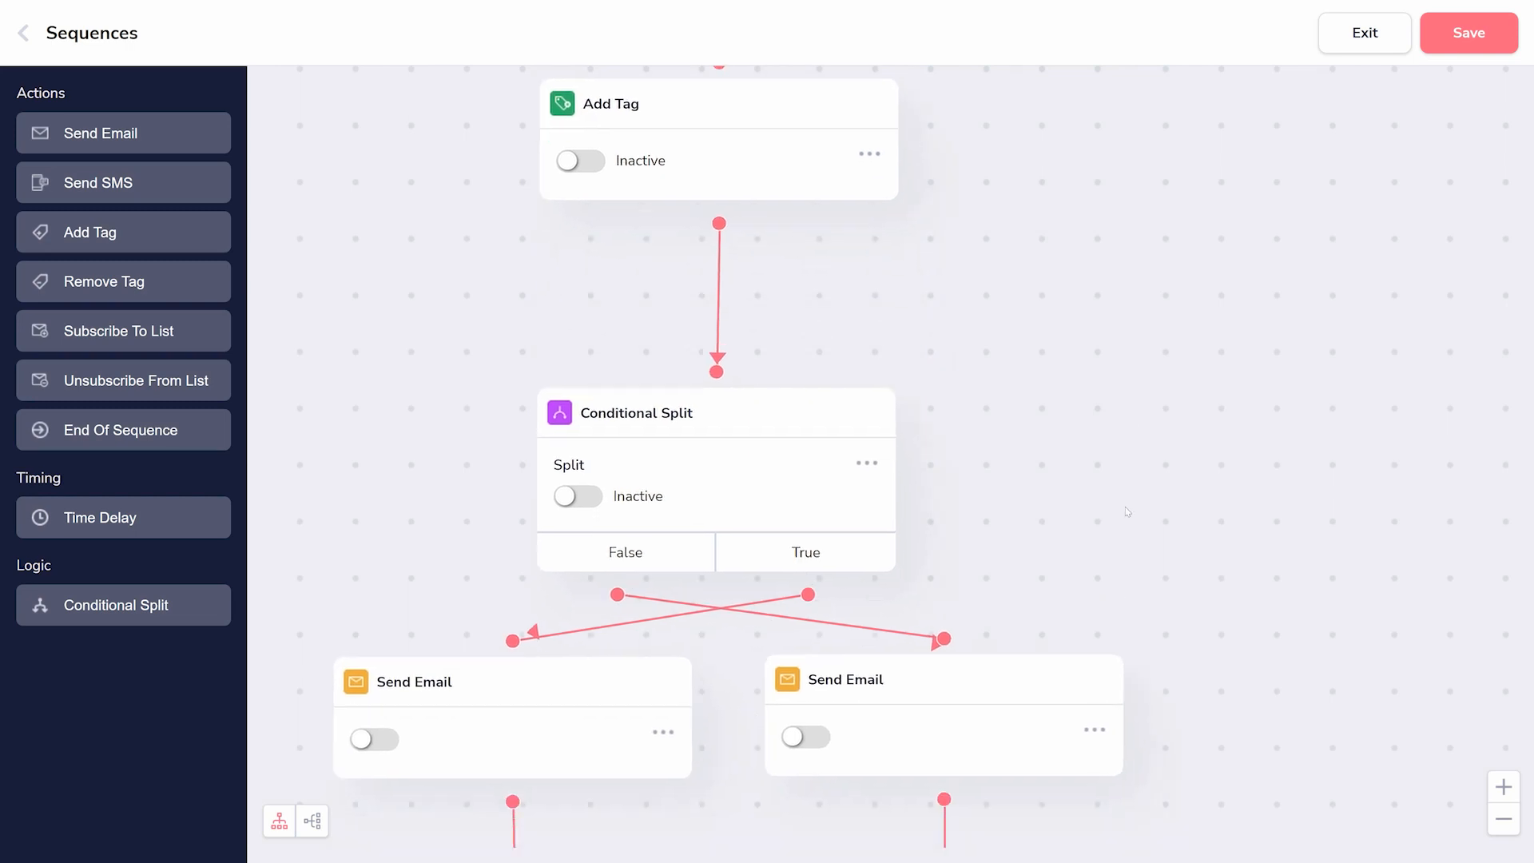
pyautogui.scroll(1, 1152, 508)
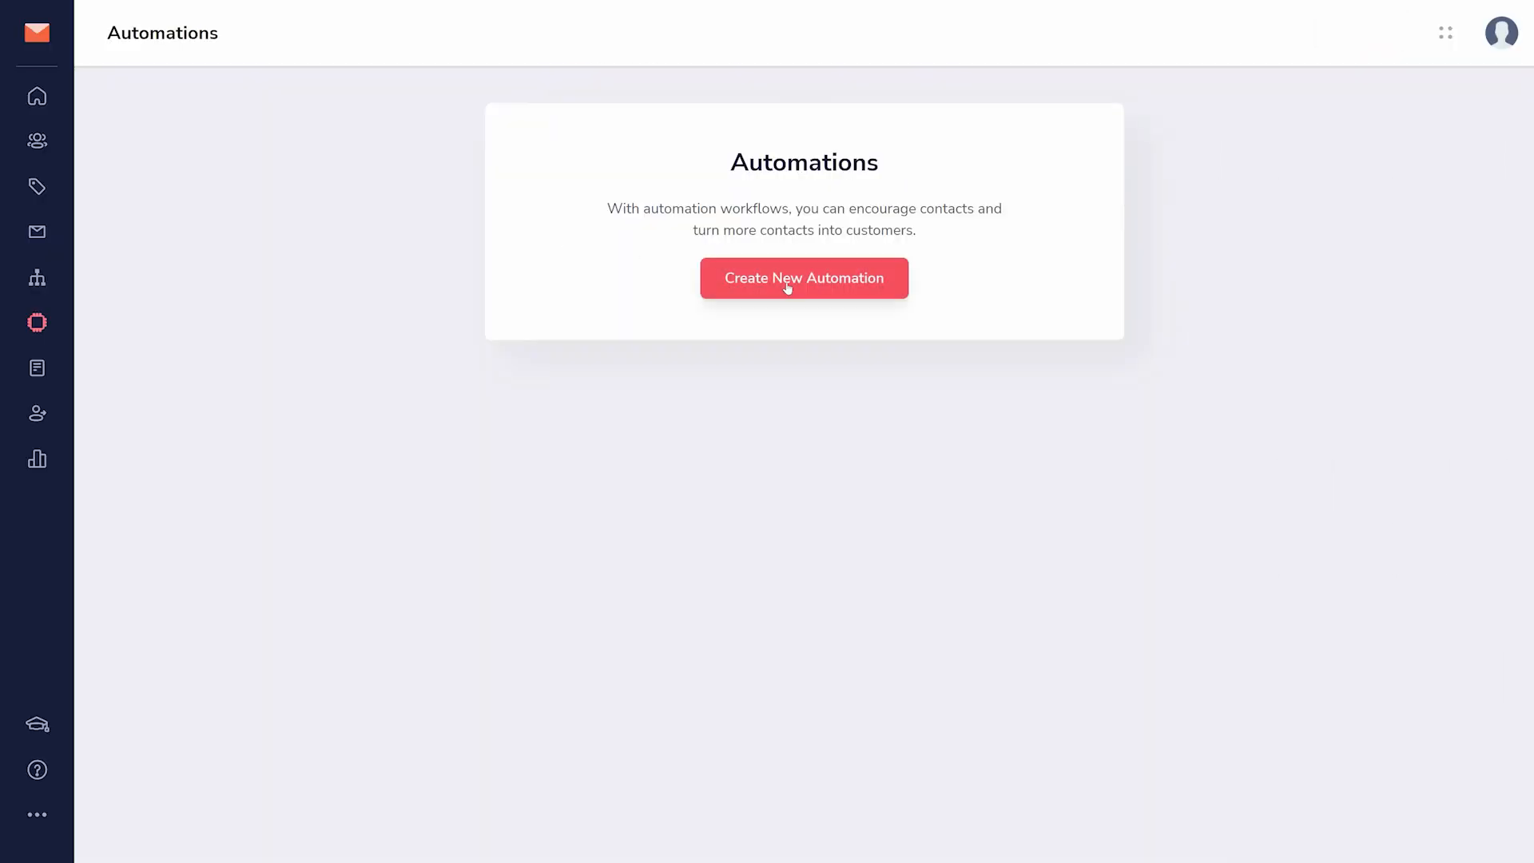
# - Start a new GrooveMail automation with "Contact fills form" as its trigger
pyautogui.click(785, 286)
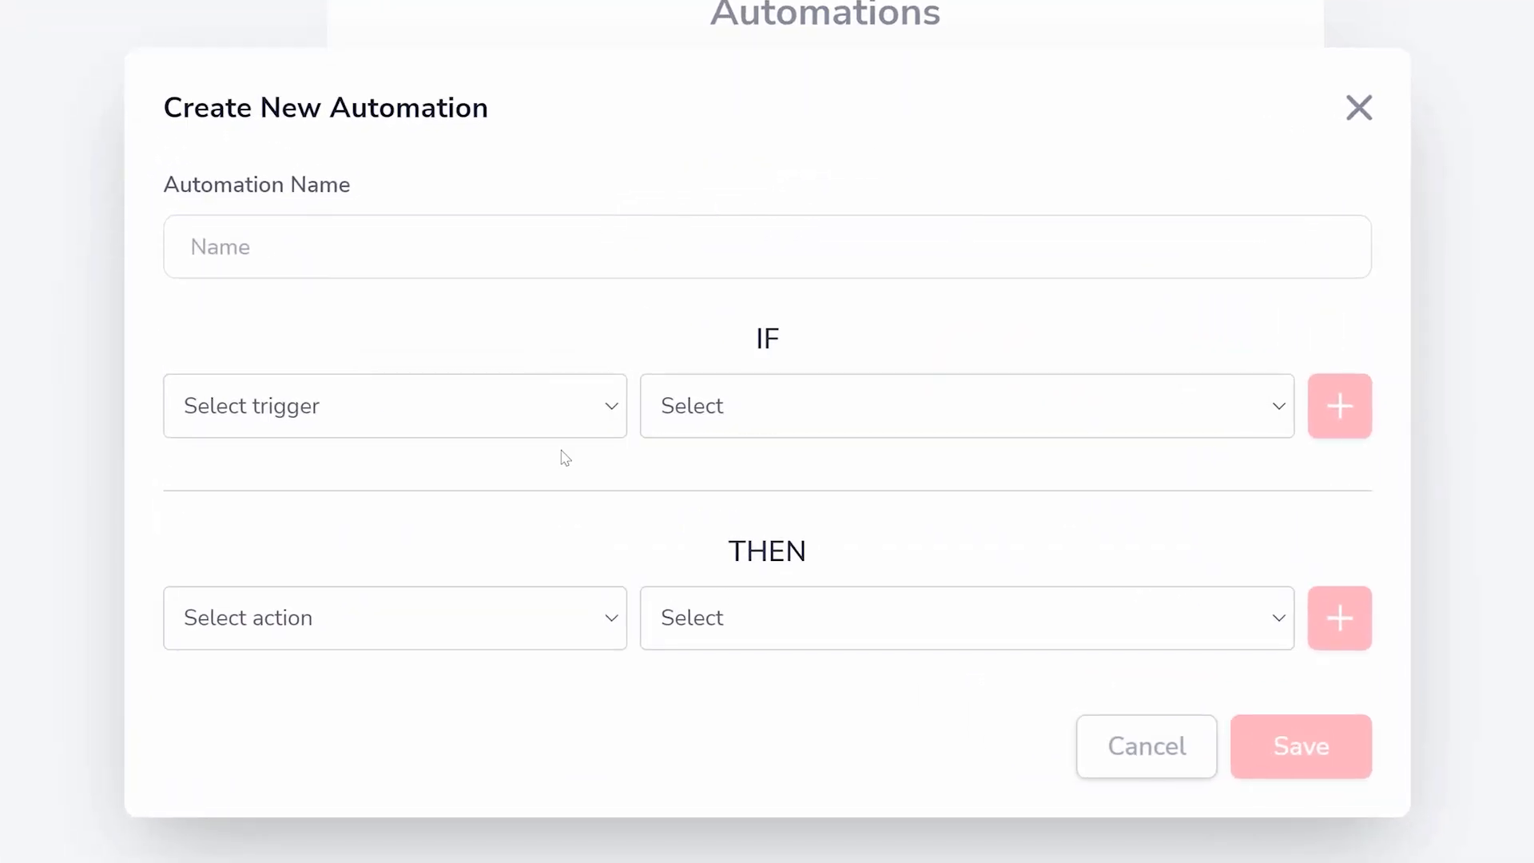
pyautogui.click(565, 424)
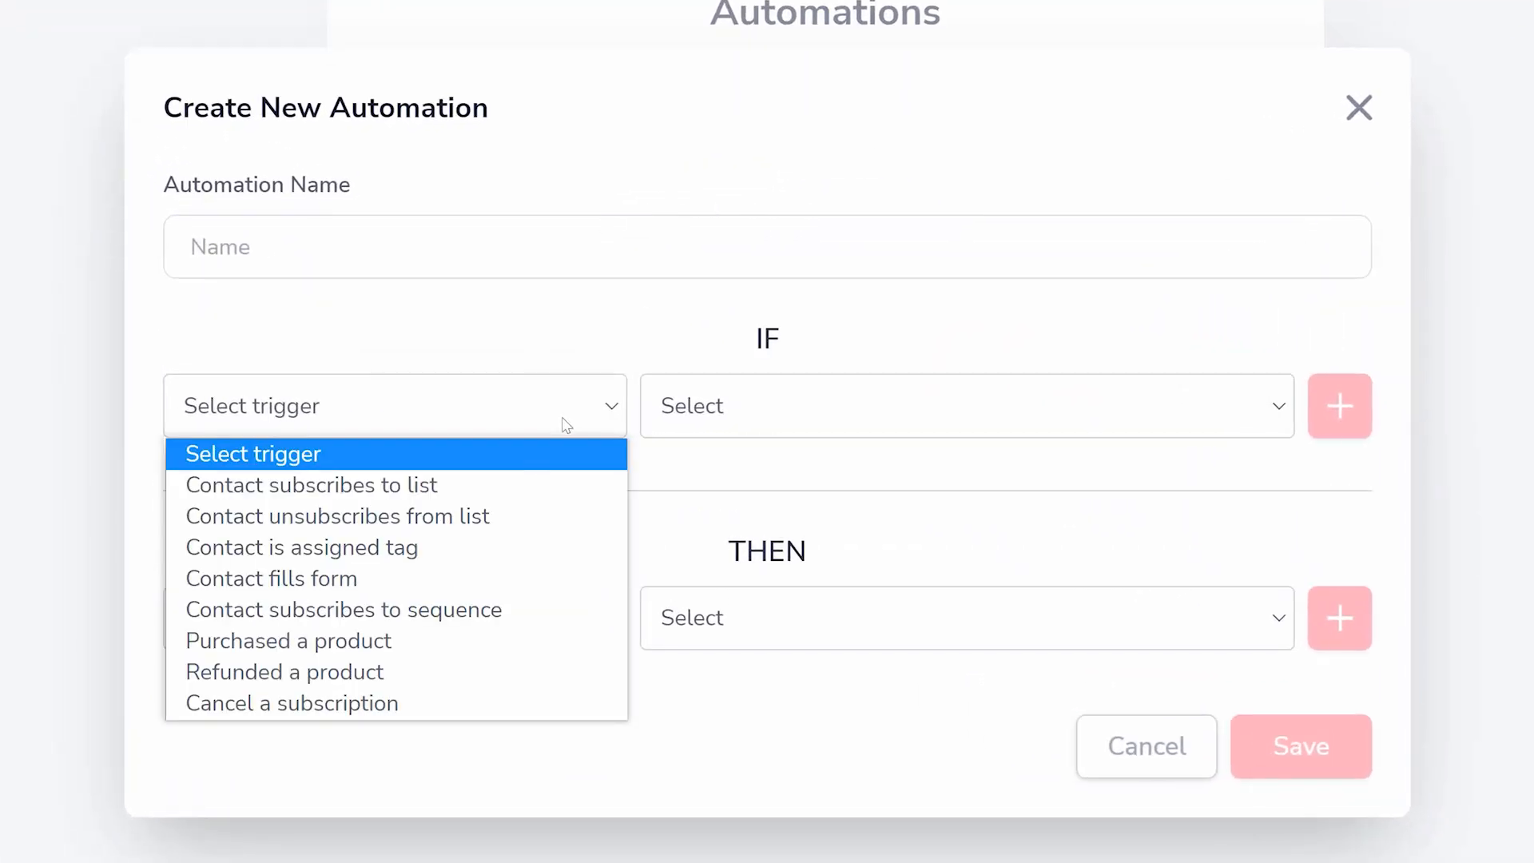
pyautogui.click(385, 577)
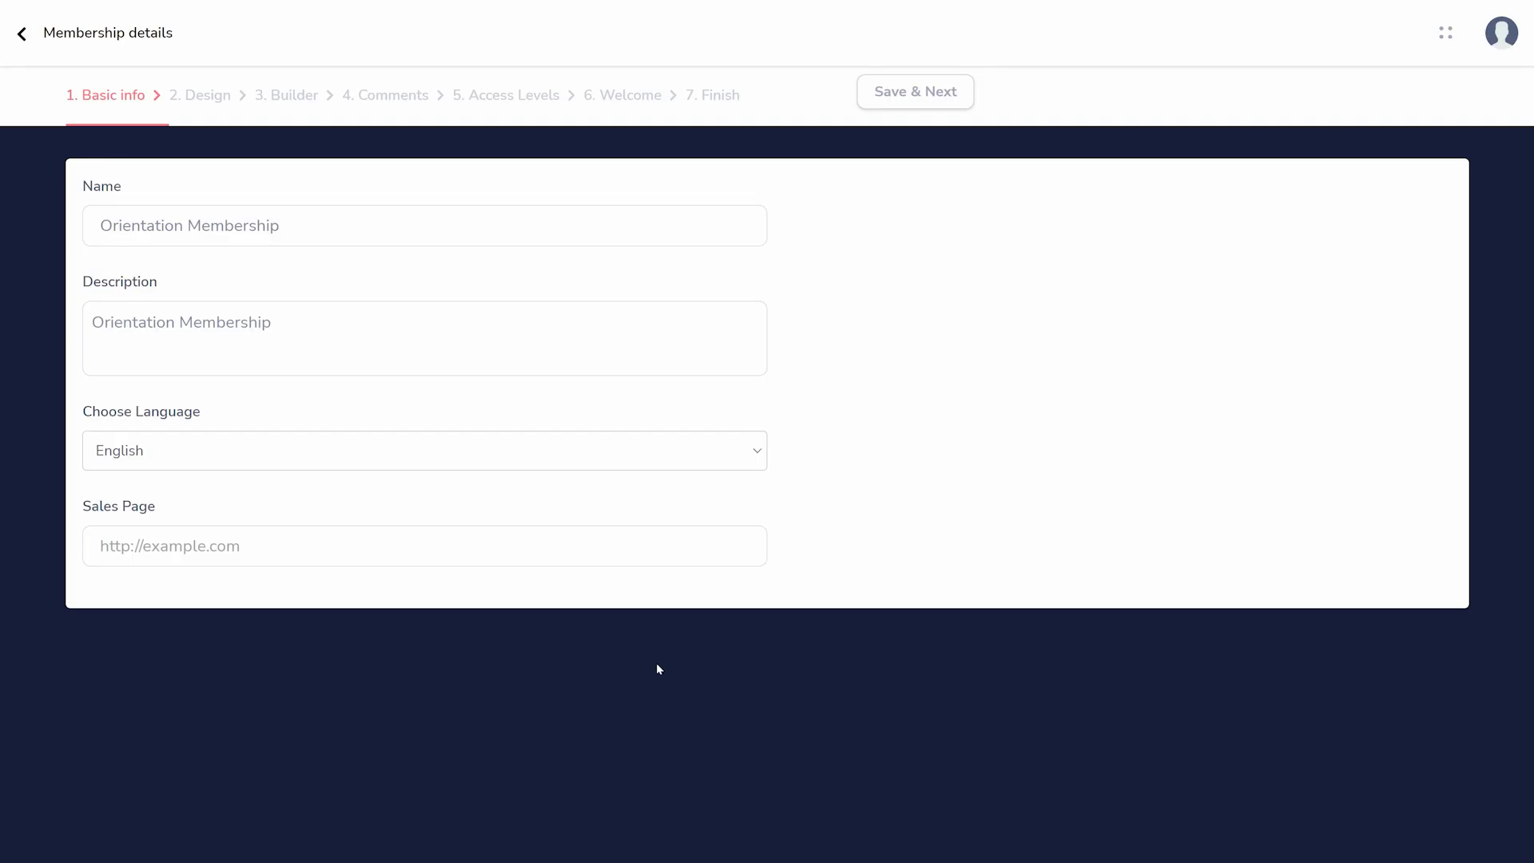
# - Fill in the GrooveMember membership's details and open its builder
pyautogui.click(599, 548)
pyautogui.write('http://www.example.com')
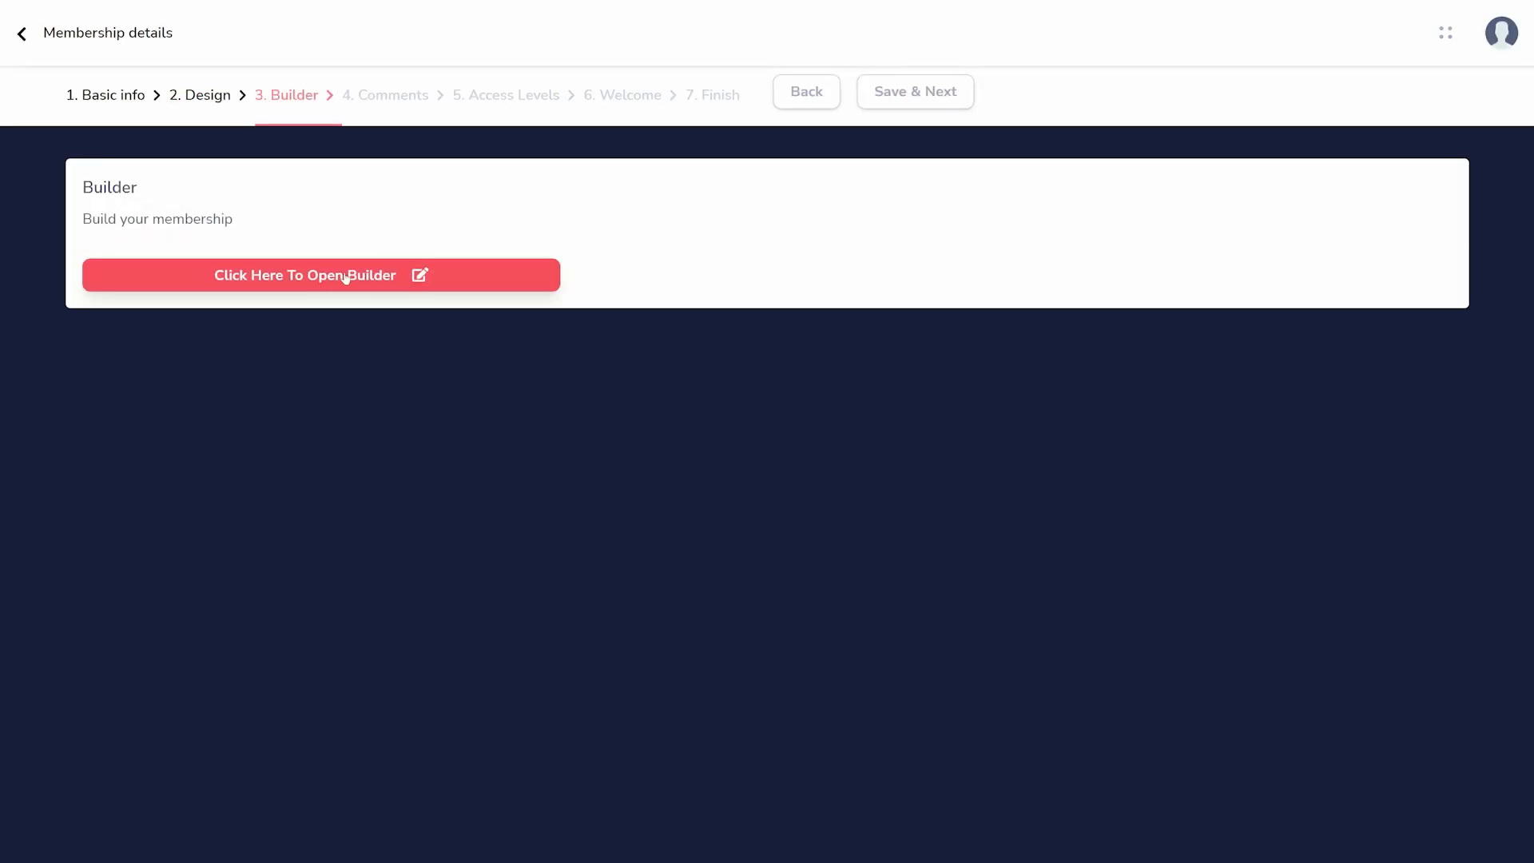
pyautogui.click(345, 275)
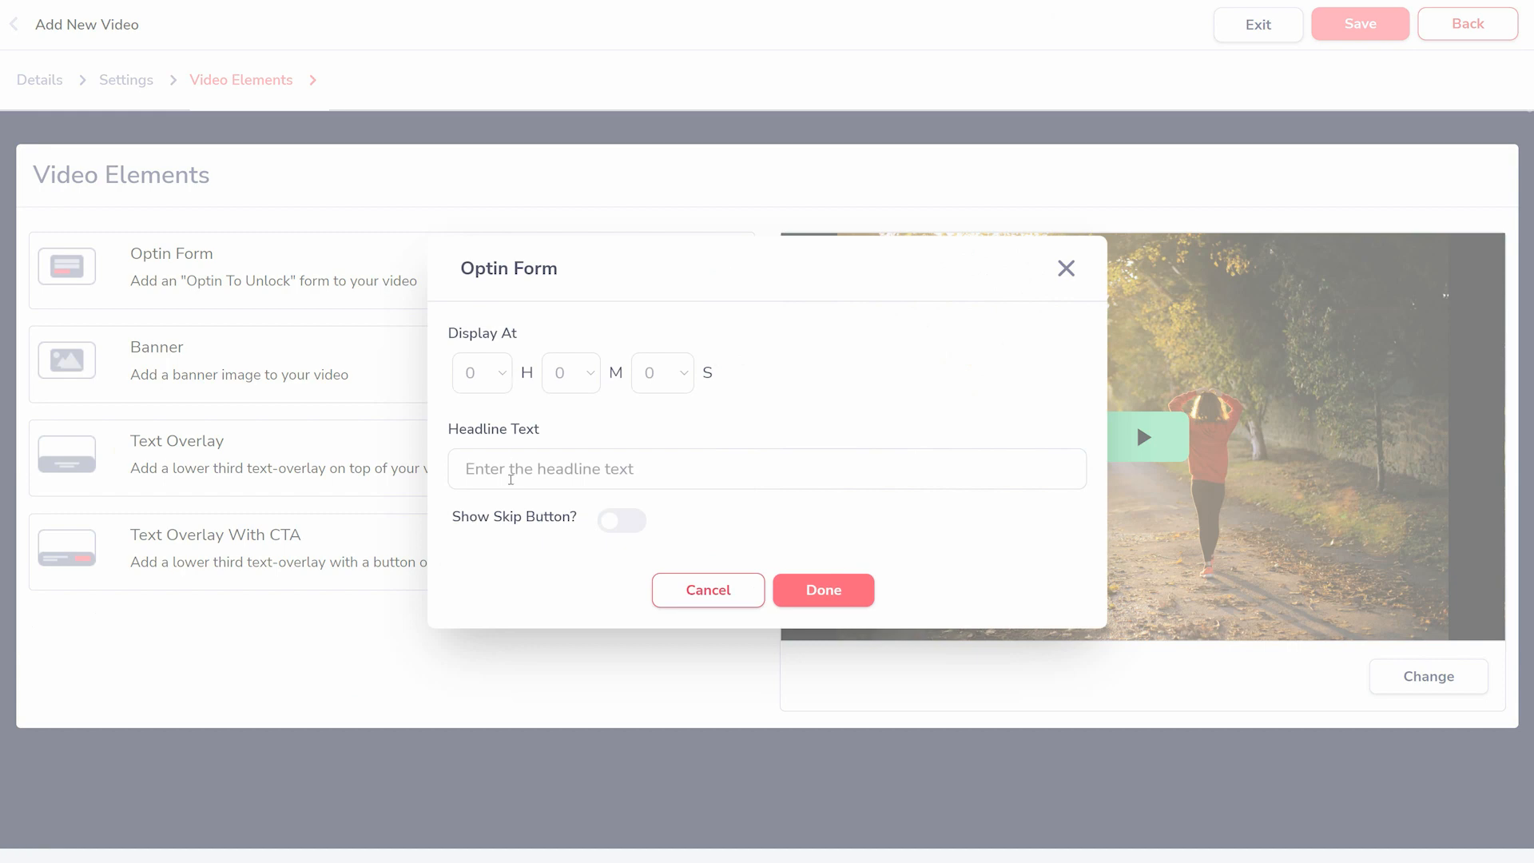
# - Add an optin form with the headline "Sign up Today!" to the video and play the video preview
pyautogui.click(510, 479)
pyautogui.write('Sign up Today!')
pyautogui.click(823, 590)
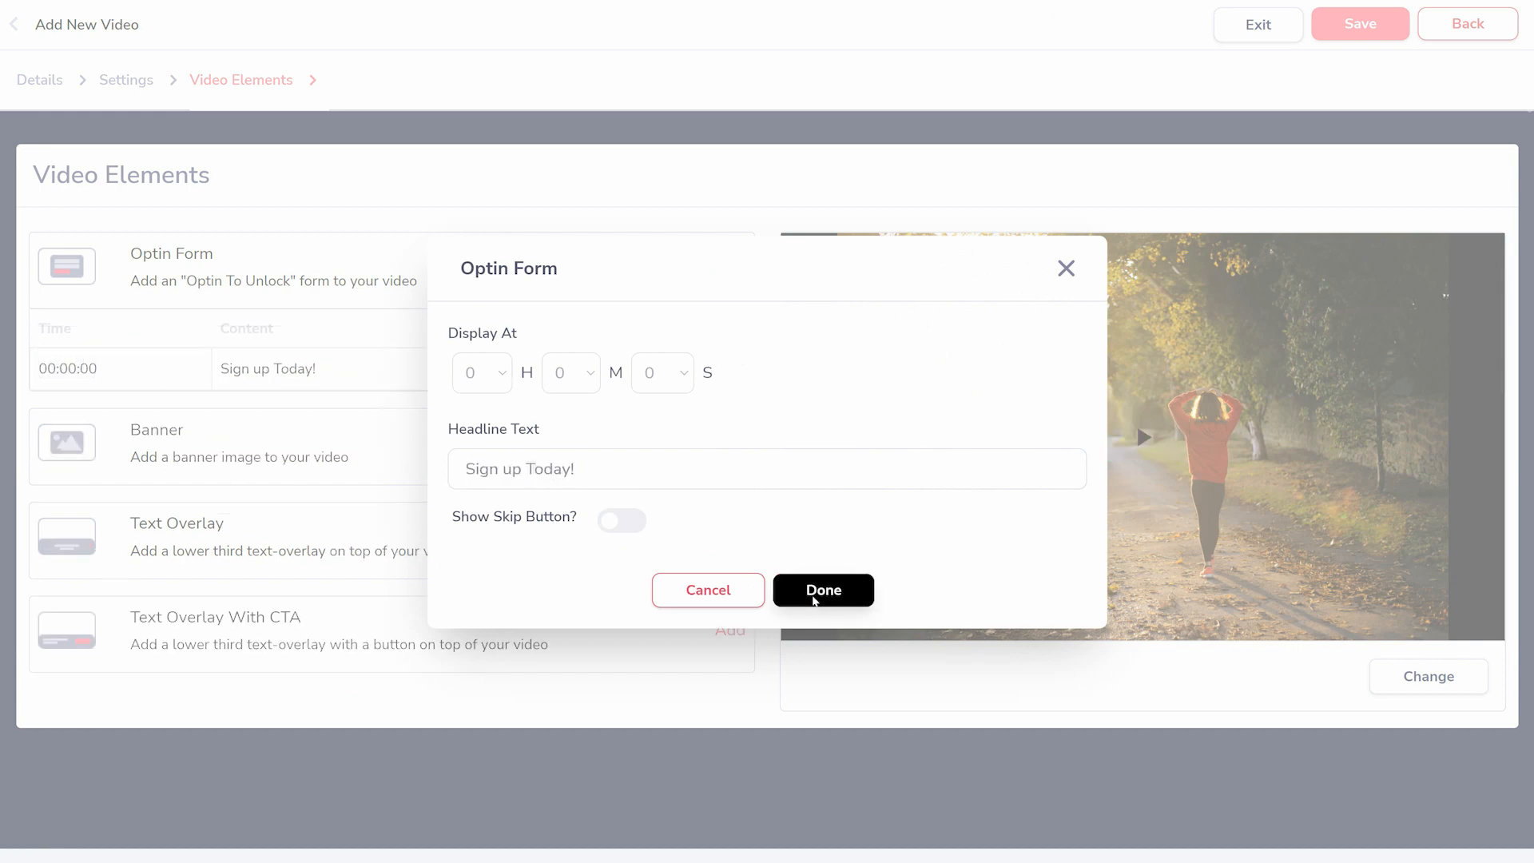
pyautogui.click(1150, 446)
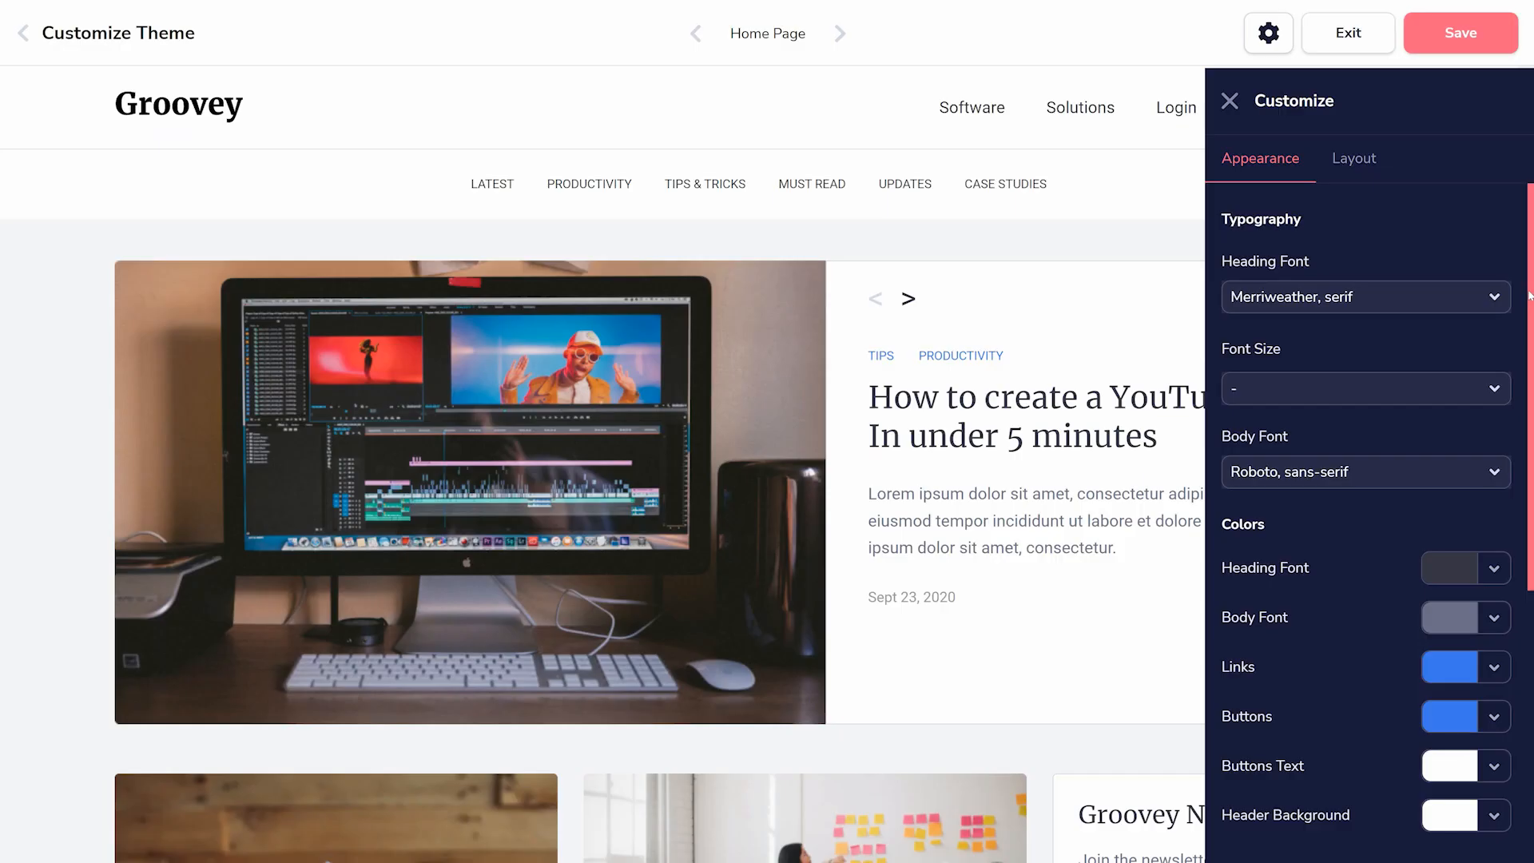
# - Review the blog theme's appearance options and open a blog post with its settings
pyautogui.scroll(-5, 1500, 548)
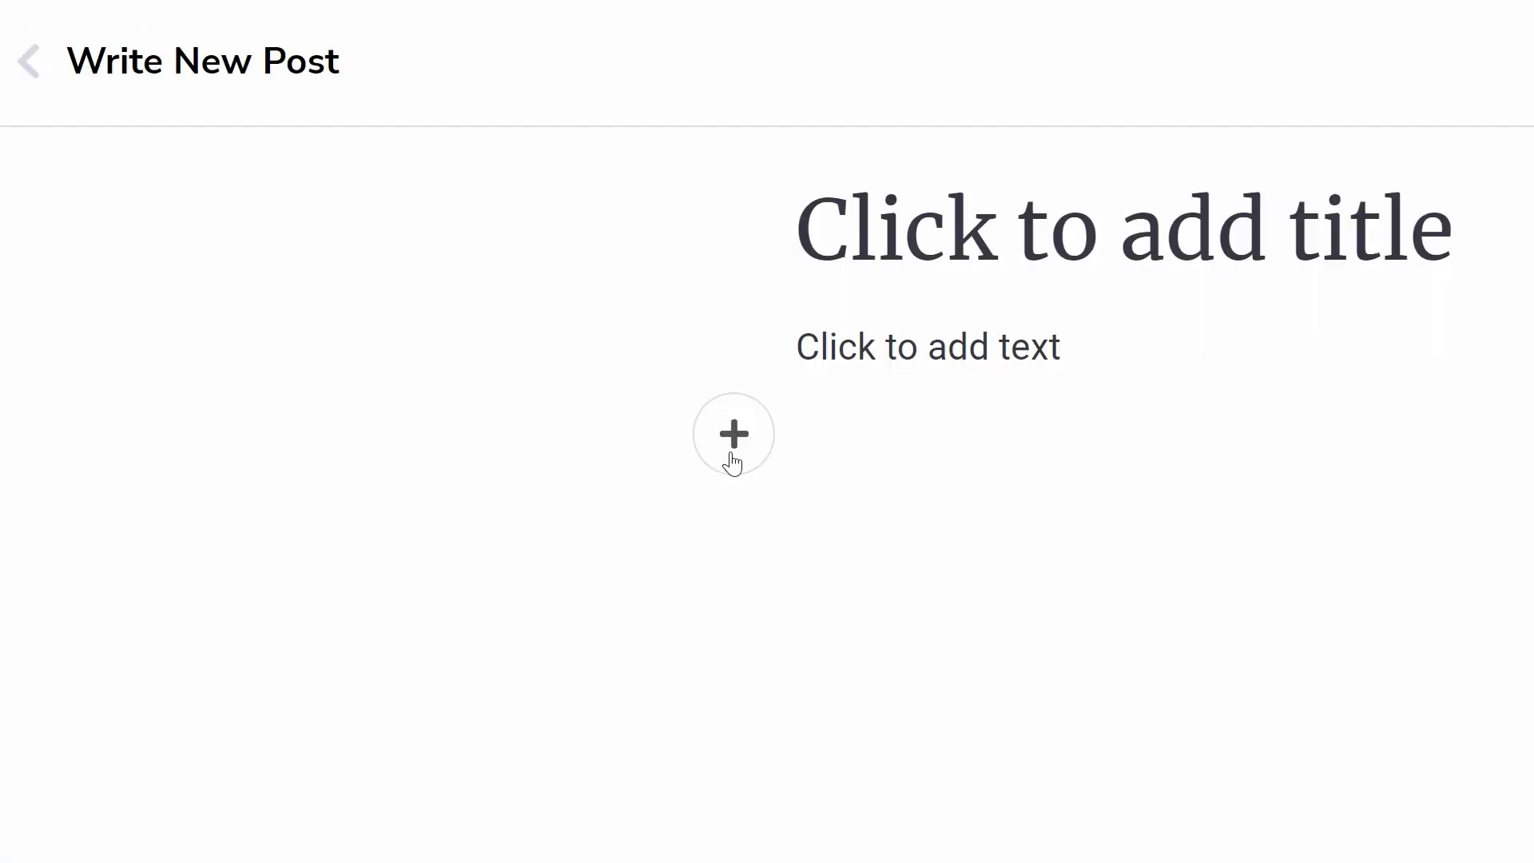
pyautogui.click(732, 454)
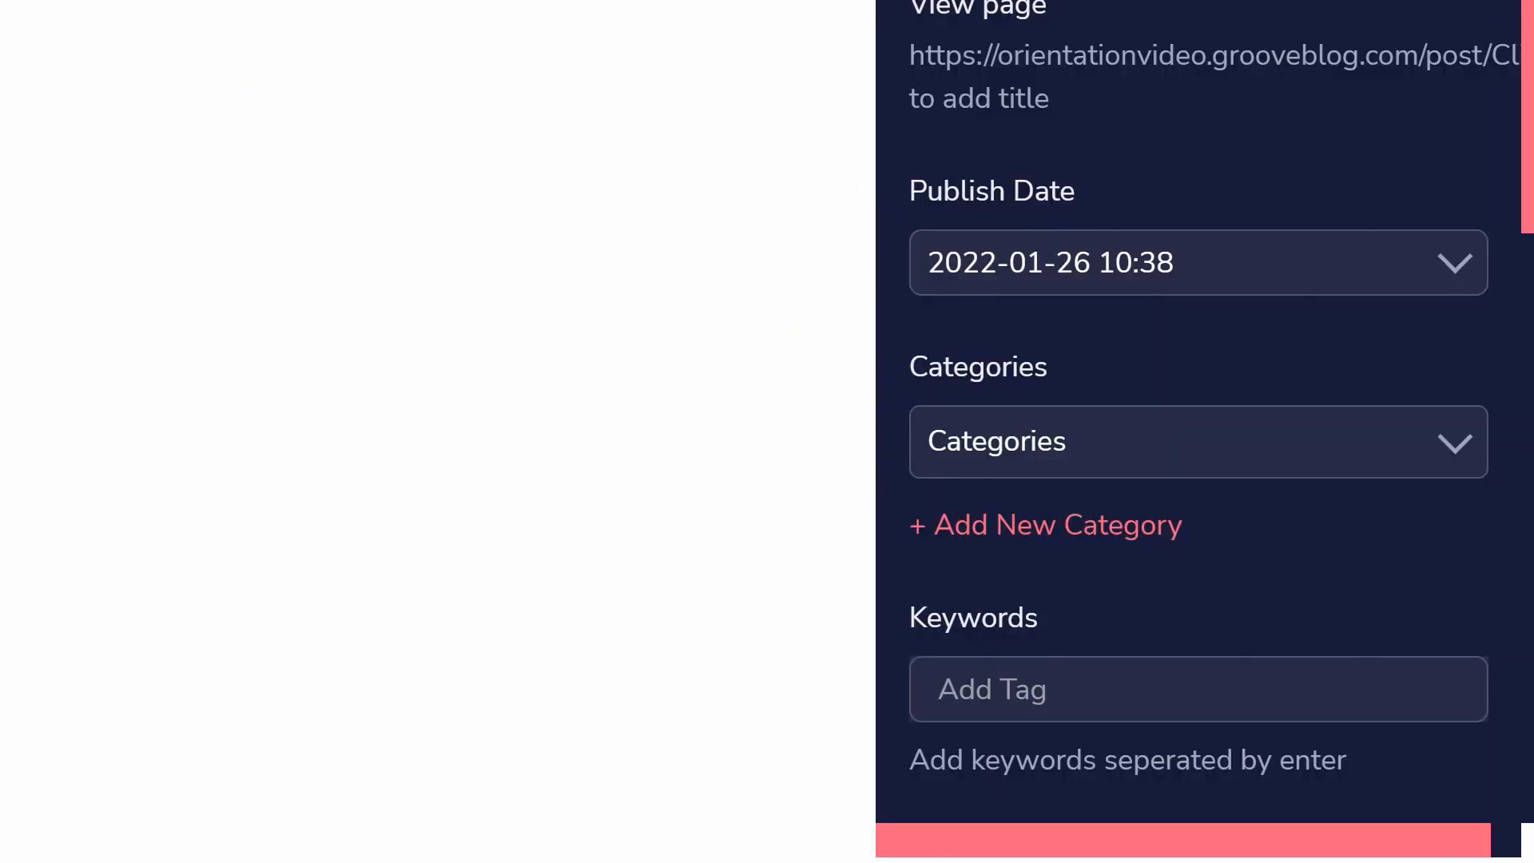
# - Review the blog post's publish date, categories and keywords settings
pyautogui.scroll(-10, 1528, 233)
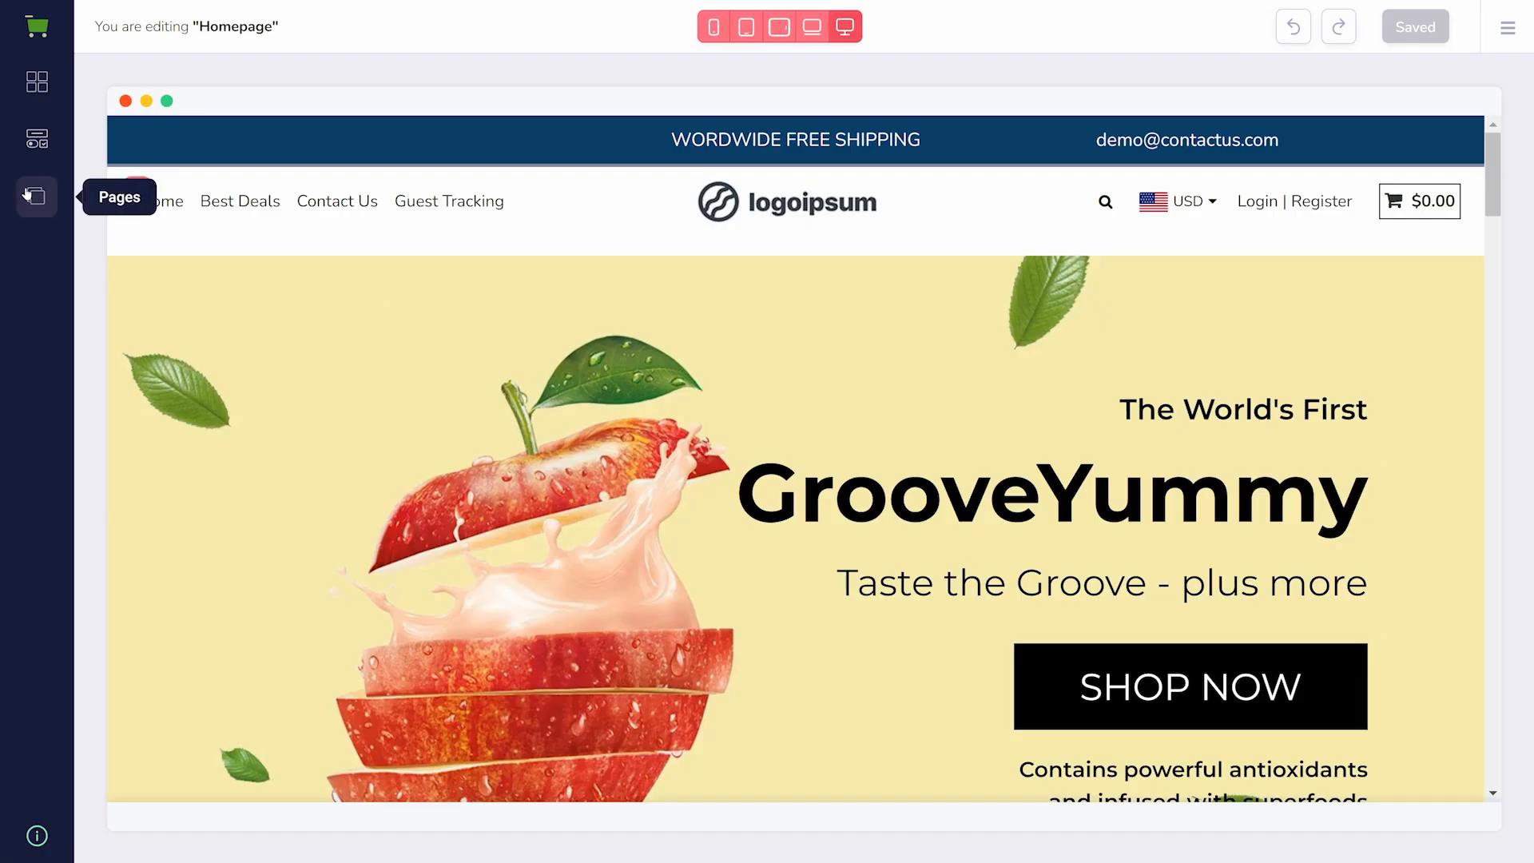
# - Label a navigation menu element FAQ in the GrooveKart homepage editor
pyautogui.click(34, 195)
pyautogui.click(291, 127)
pyautogui.click(311, 387)
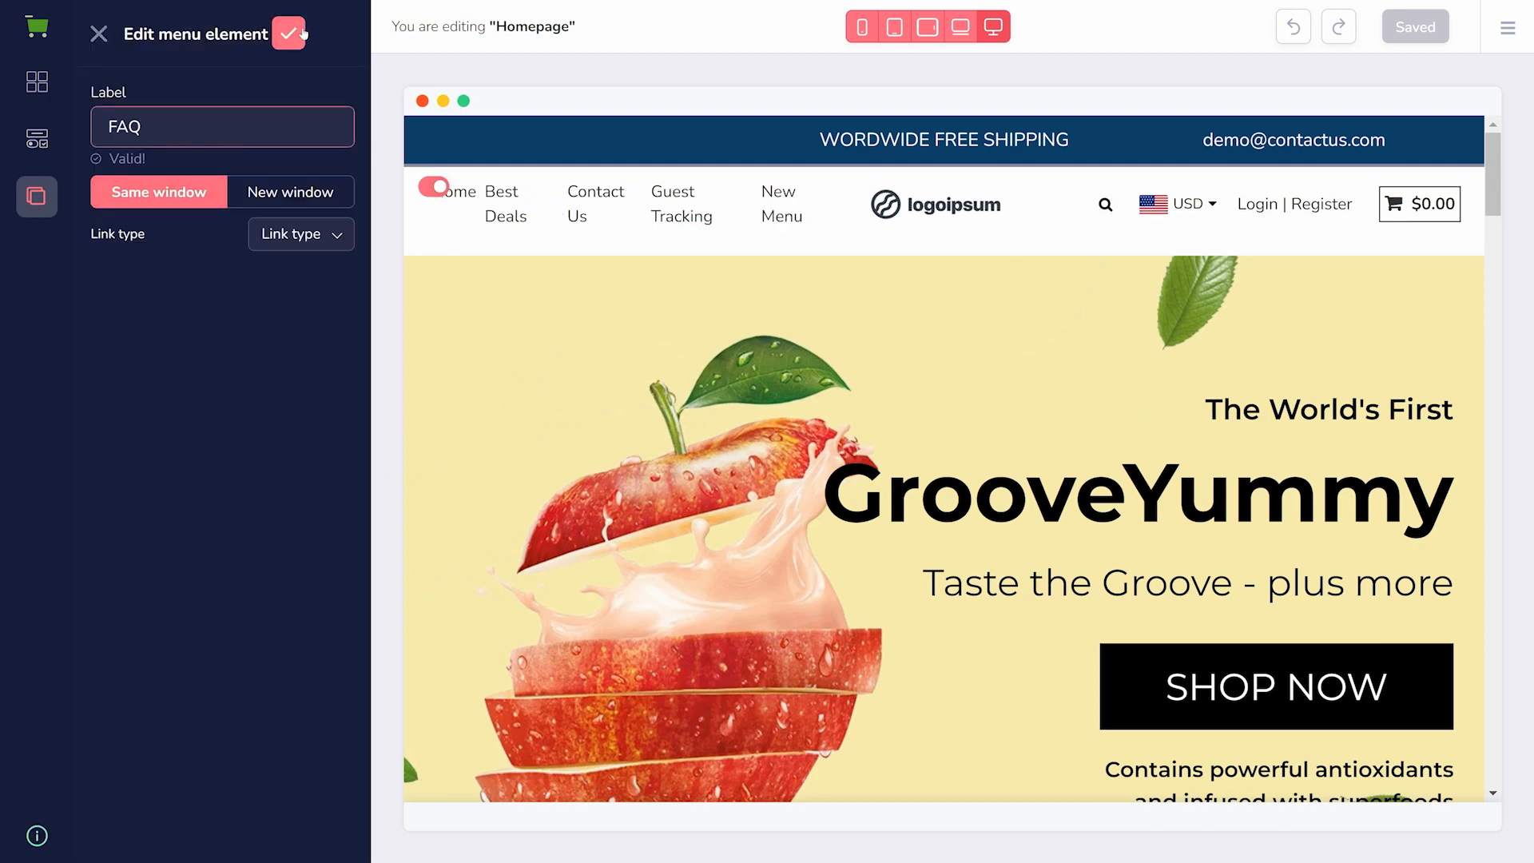
pyautogui.click(302, 34)
# - Delete the Guest Tracking item and the last item from the store's navigation menu
pyautogui.click(312, 446)
pyautogui.click(192, 527)
pyautogui.click(313, 331)
pyautogui.click(189, 416)
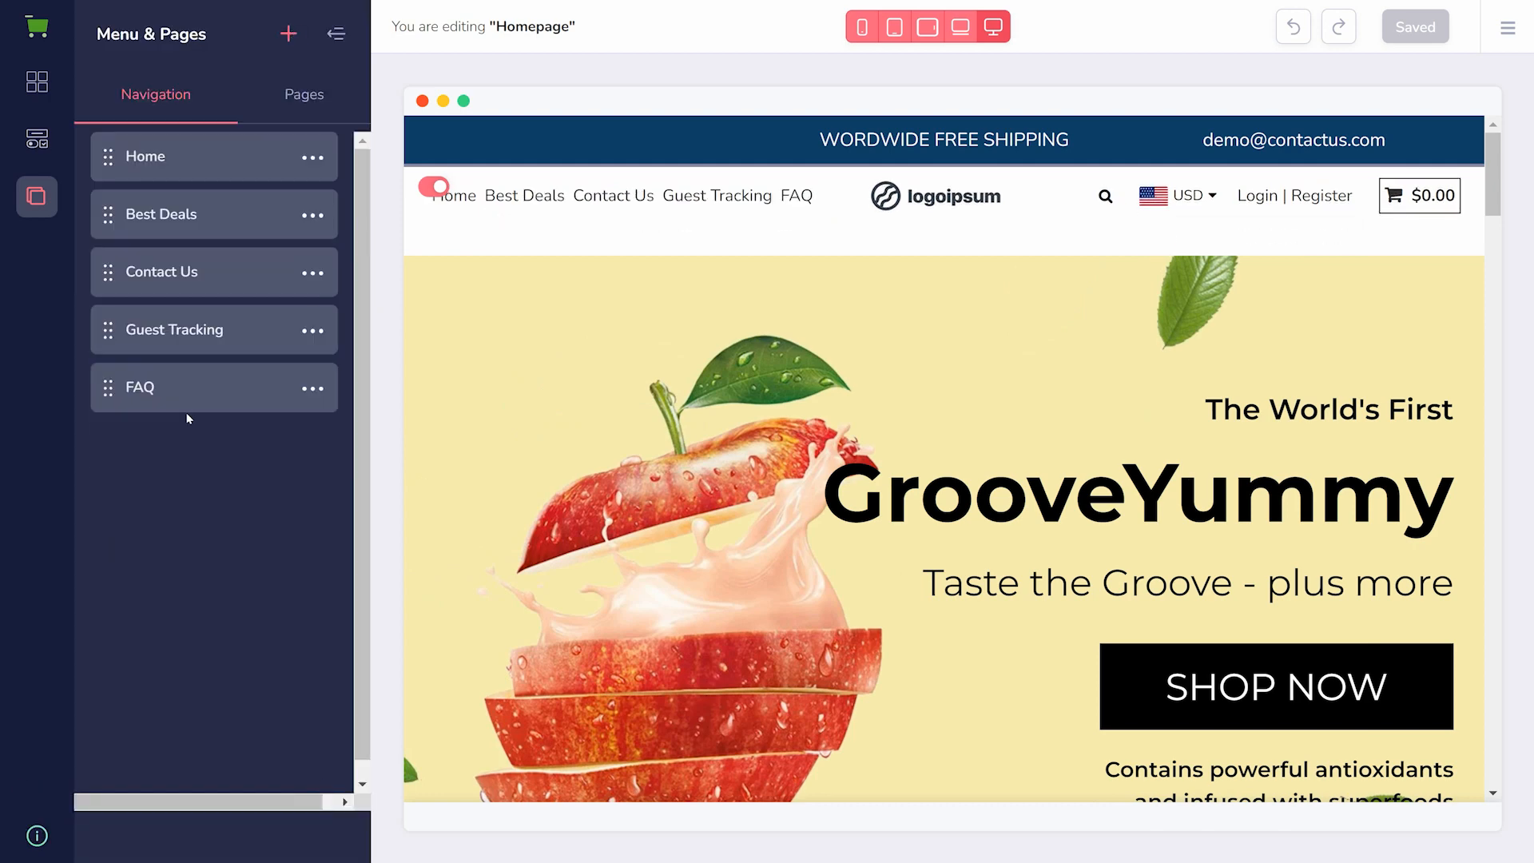
# - Look through the homepage builder's blocks and global elements, including the Content group
pyautogui.click(37, 82)
pyautogui.click(37, 139)
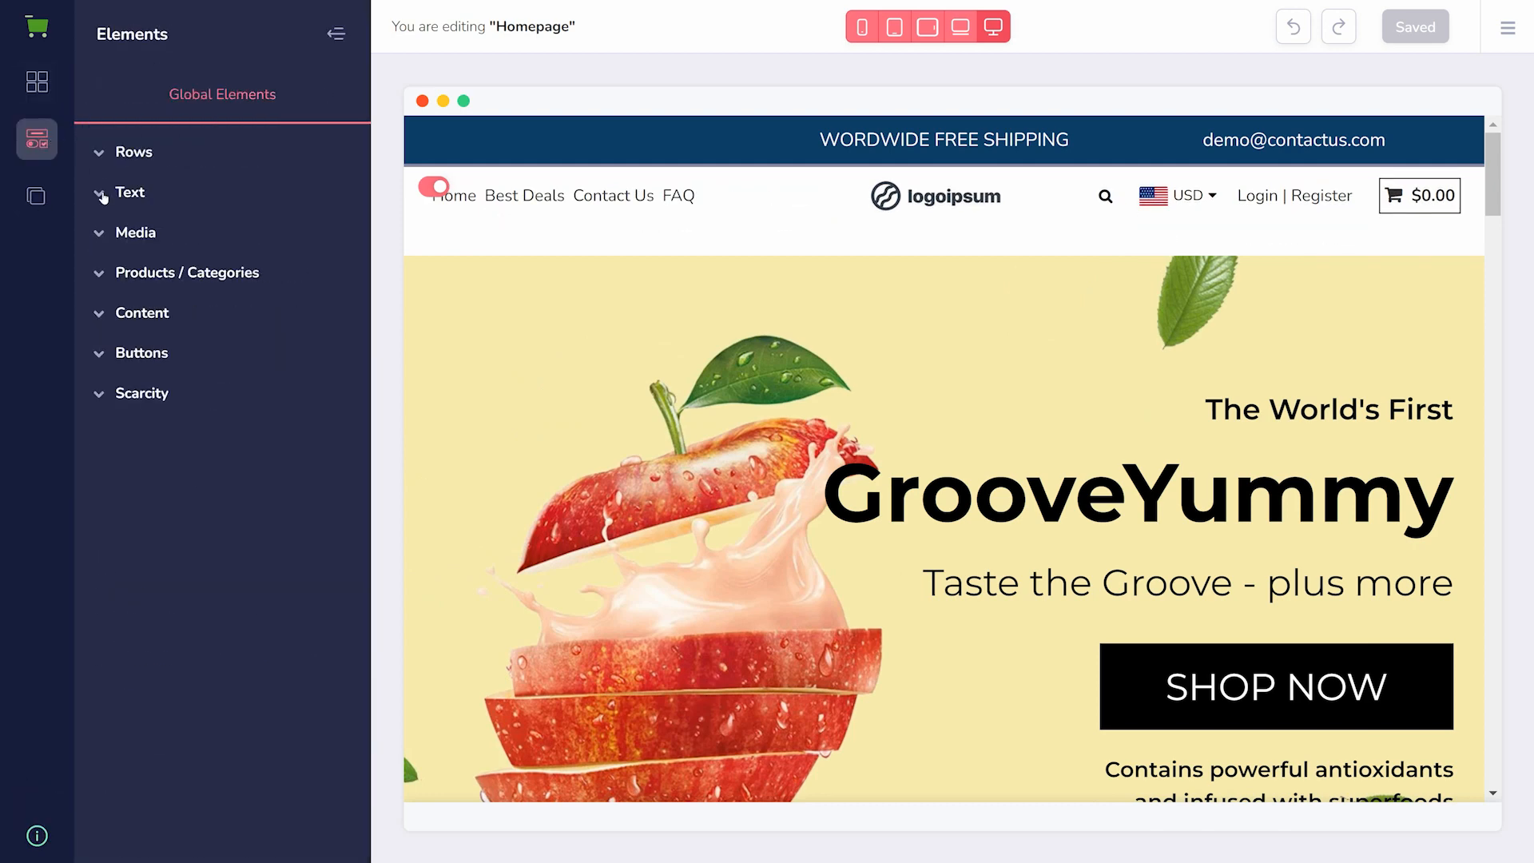
pyautogui.click(107, 313)
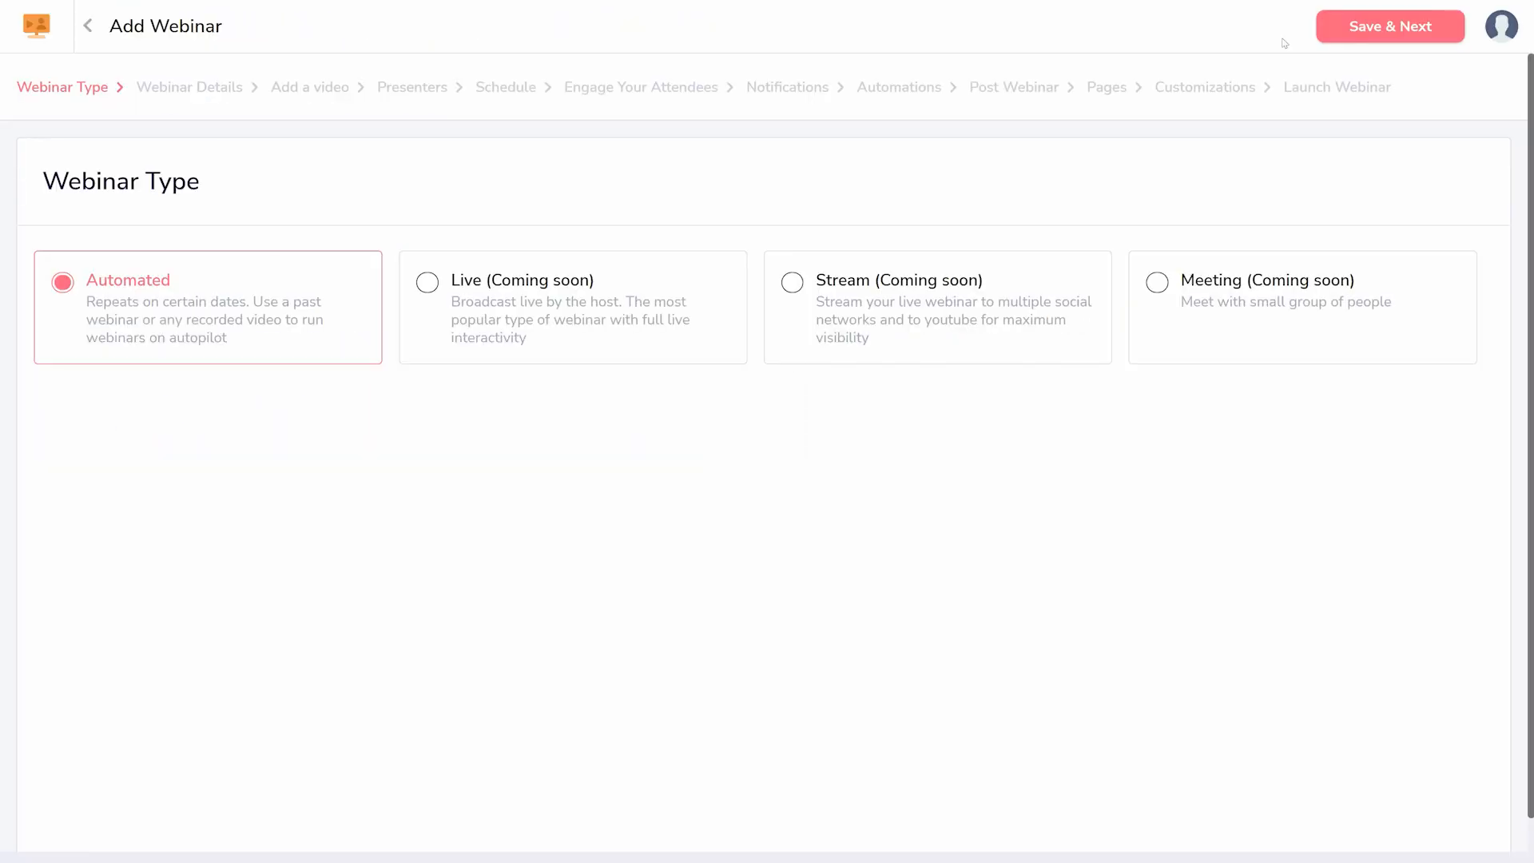
# - Continue past the webinar type and save the webinar description "Short description on what the webinar is all about"
pyautogui.click(1386, 24)
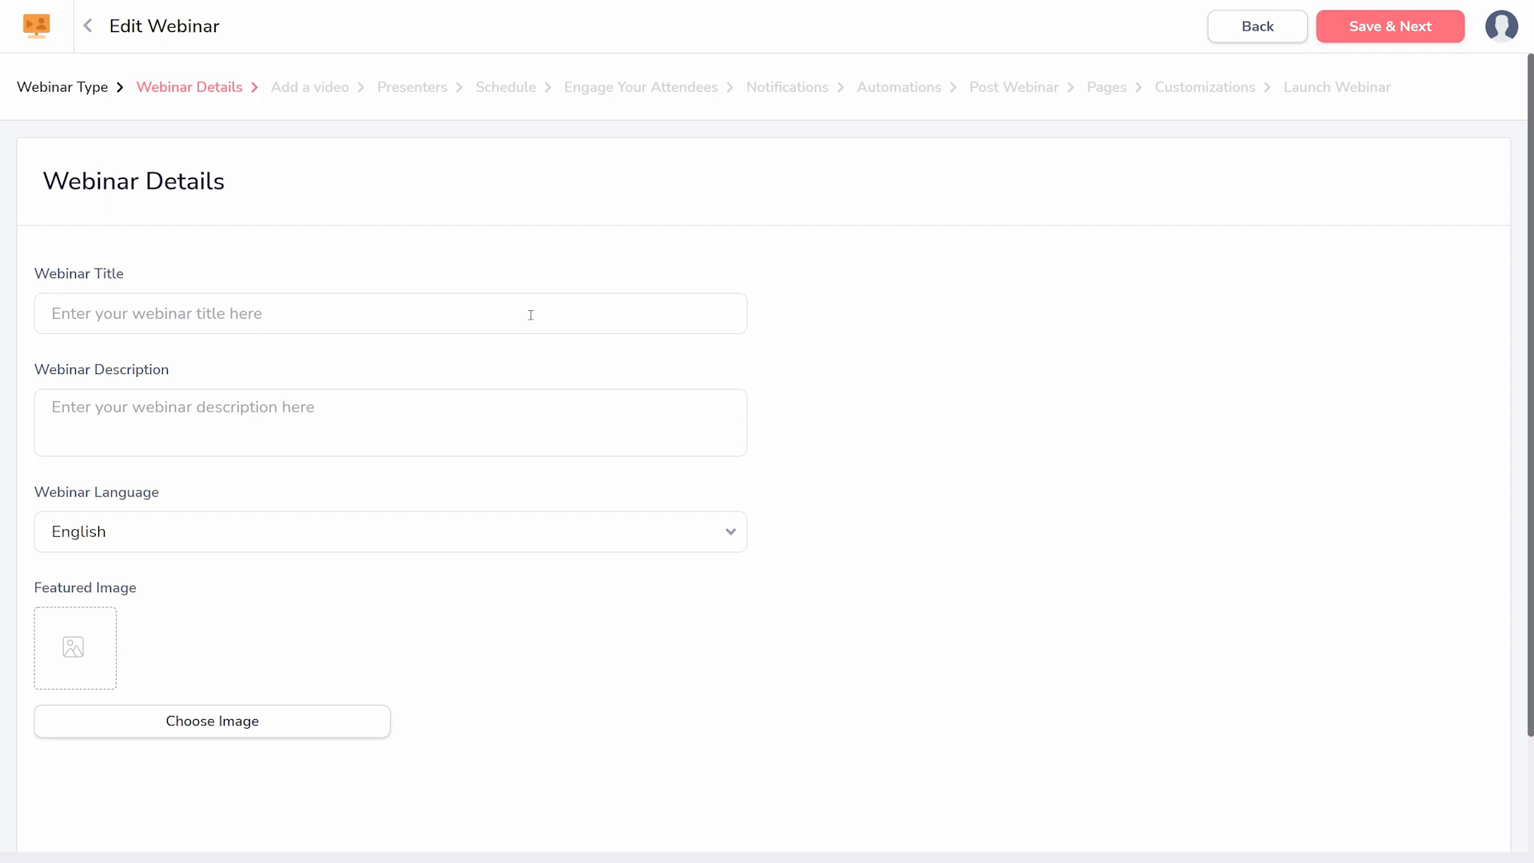
pyautogui.write('Short description on what the webinar is all about.')
pyautogui.click(1358, 38)
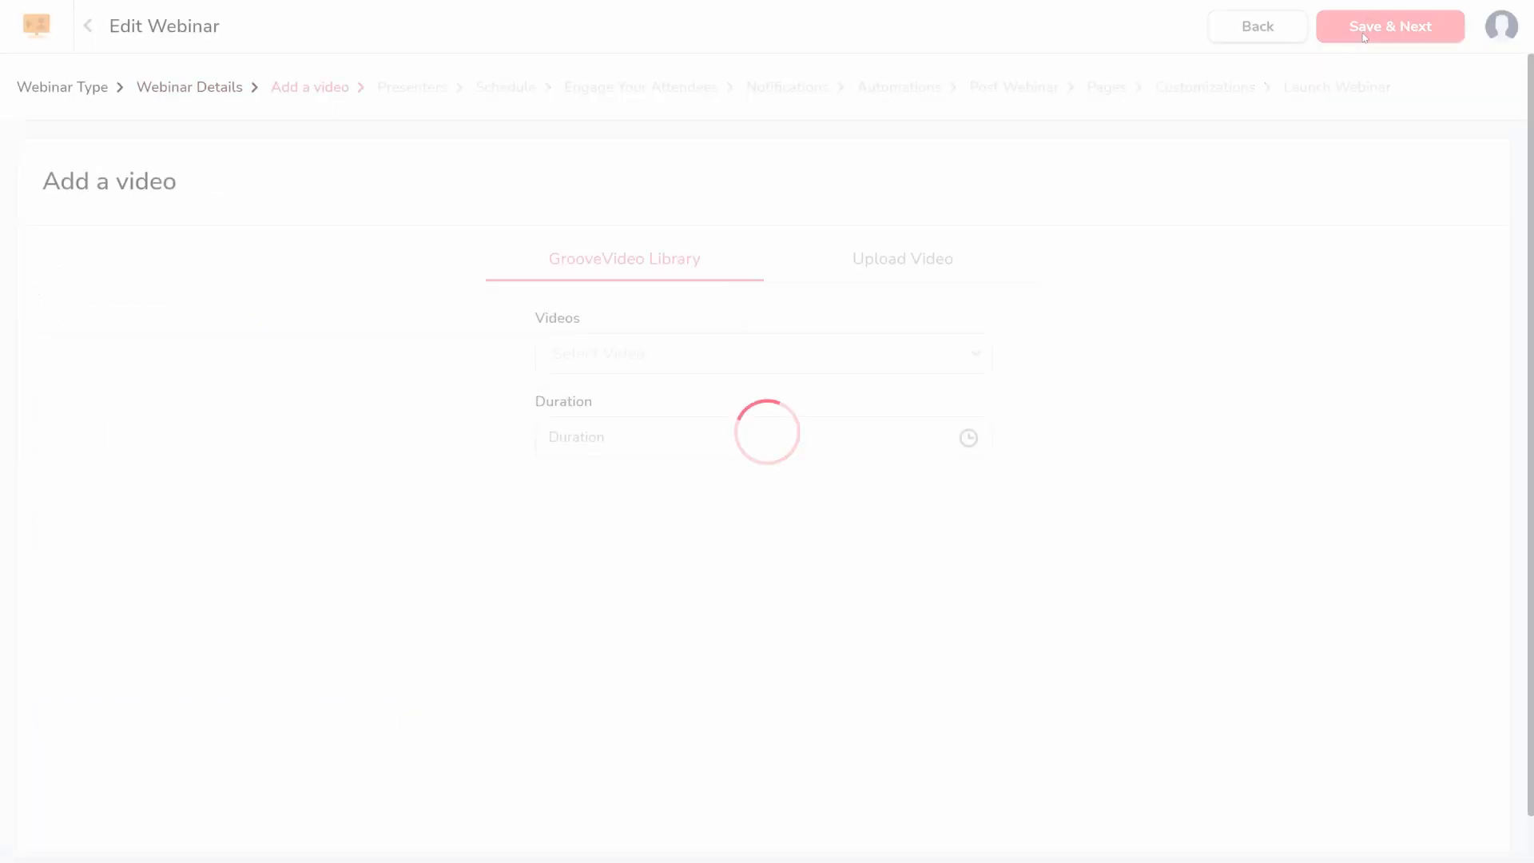
# - Choose a video from the GrooveVideo library for the webinar and proceed without adding presenters
pyautogui.click(762, 353)
pyautogui.click(783, 518)
pyautogui.click(1390, 26)
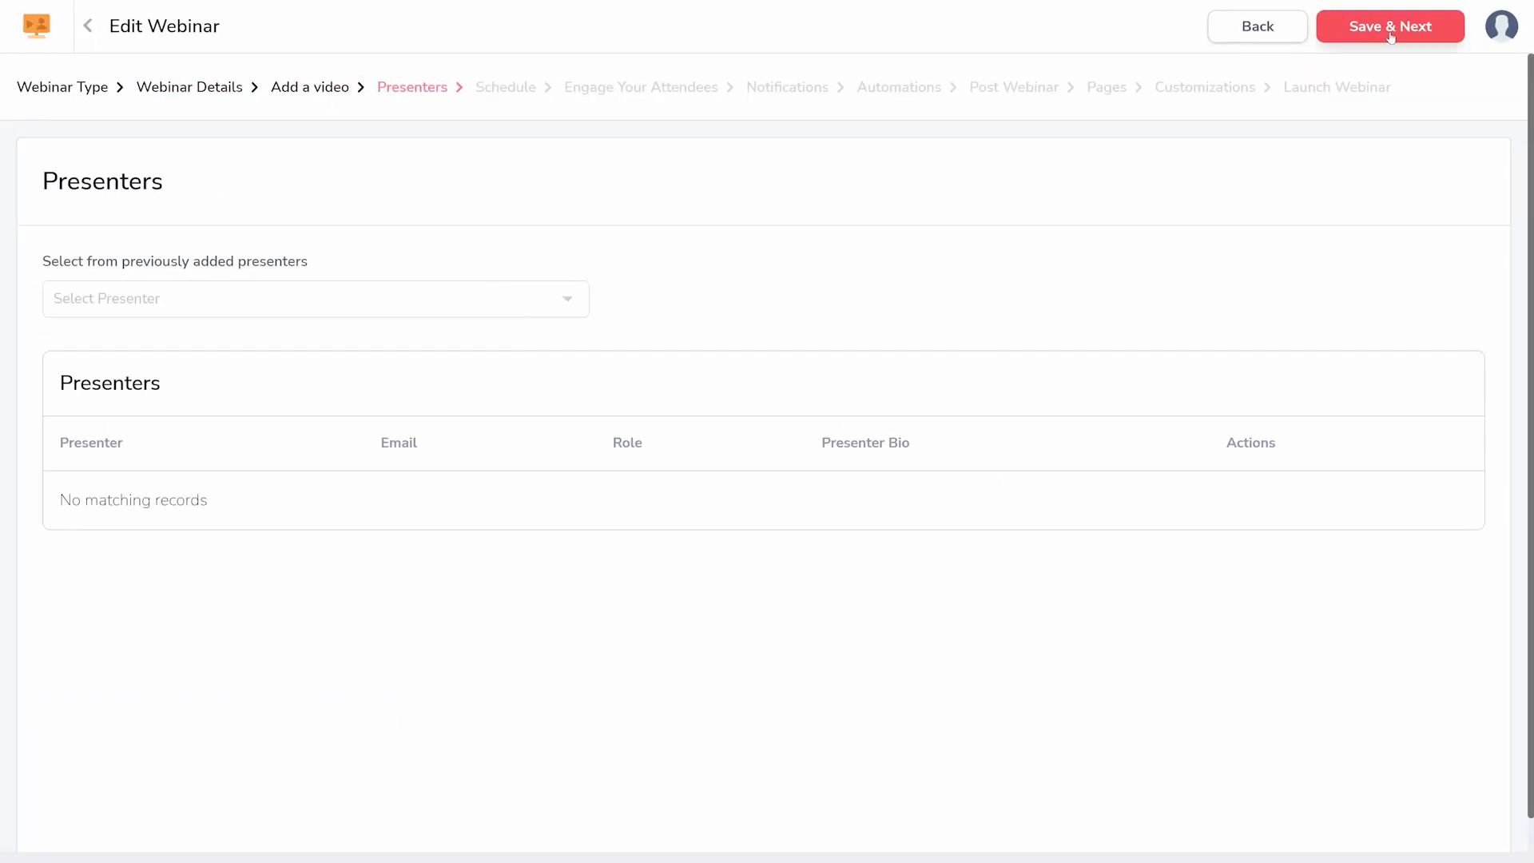
pyautogui.click(1408, 23)
# - Add a one-time schedule at 02:45 PM on January 28, 2022, to the webinar and save it
pyautogui.scroll(-1, 183, 319)
pyautogui.click(182, 233)
pyautogui.click(183, 401)
pyautogui.click(183, 497)
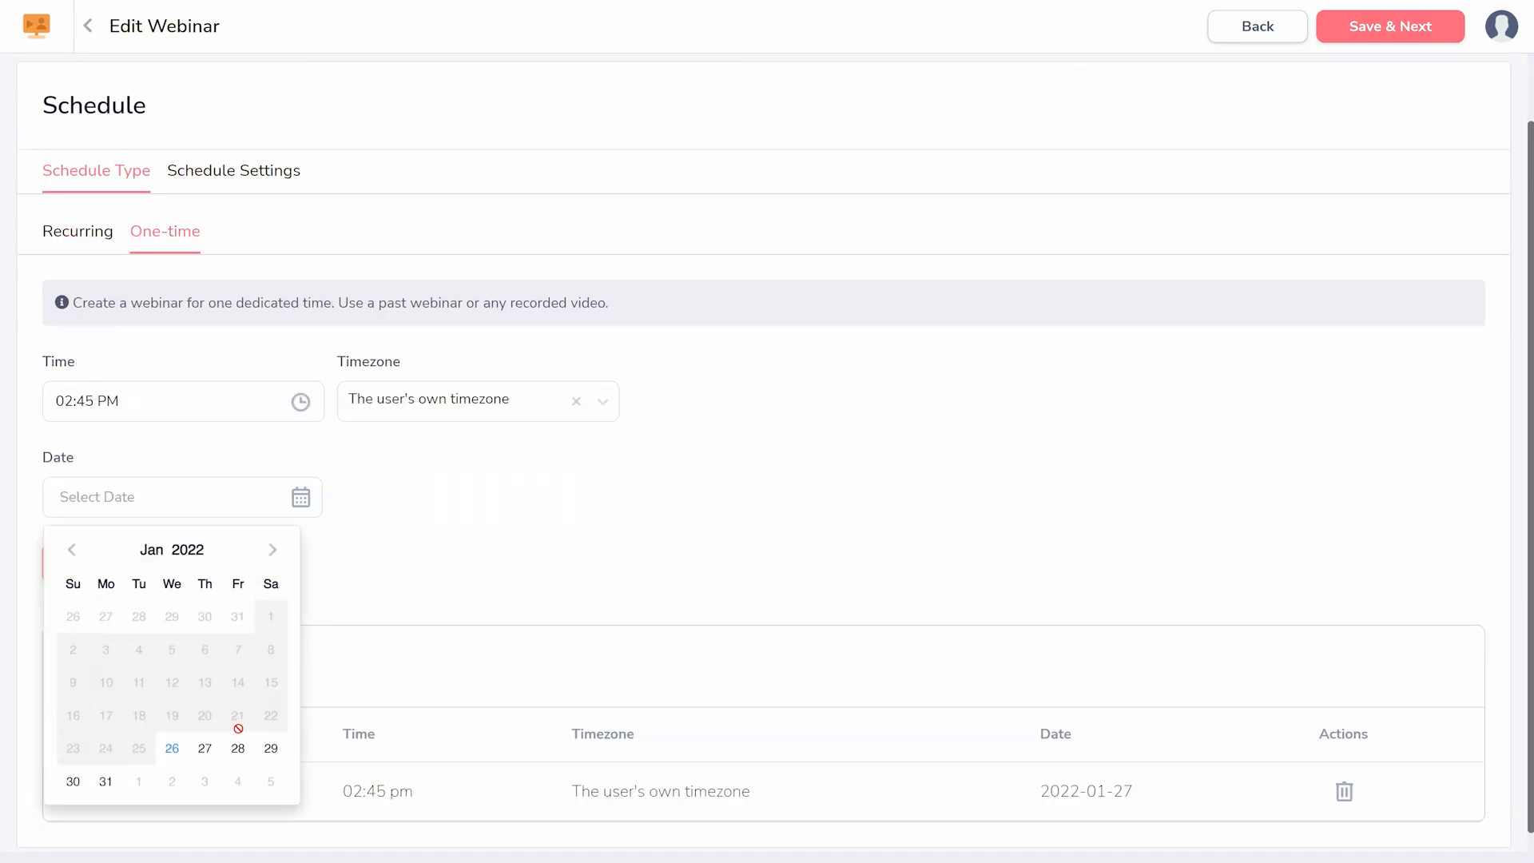
pyautogui.click(237, 745)
pyautogui.click(100, 563)
pyautogui.click(1390, 25)
# - Review the webinar's Live Chat, File sharing and Embeds options, and continue past the notifications to the automations
pyautogui.click(264, 249)
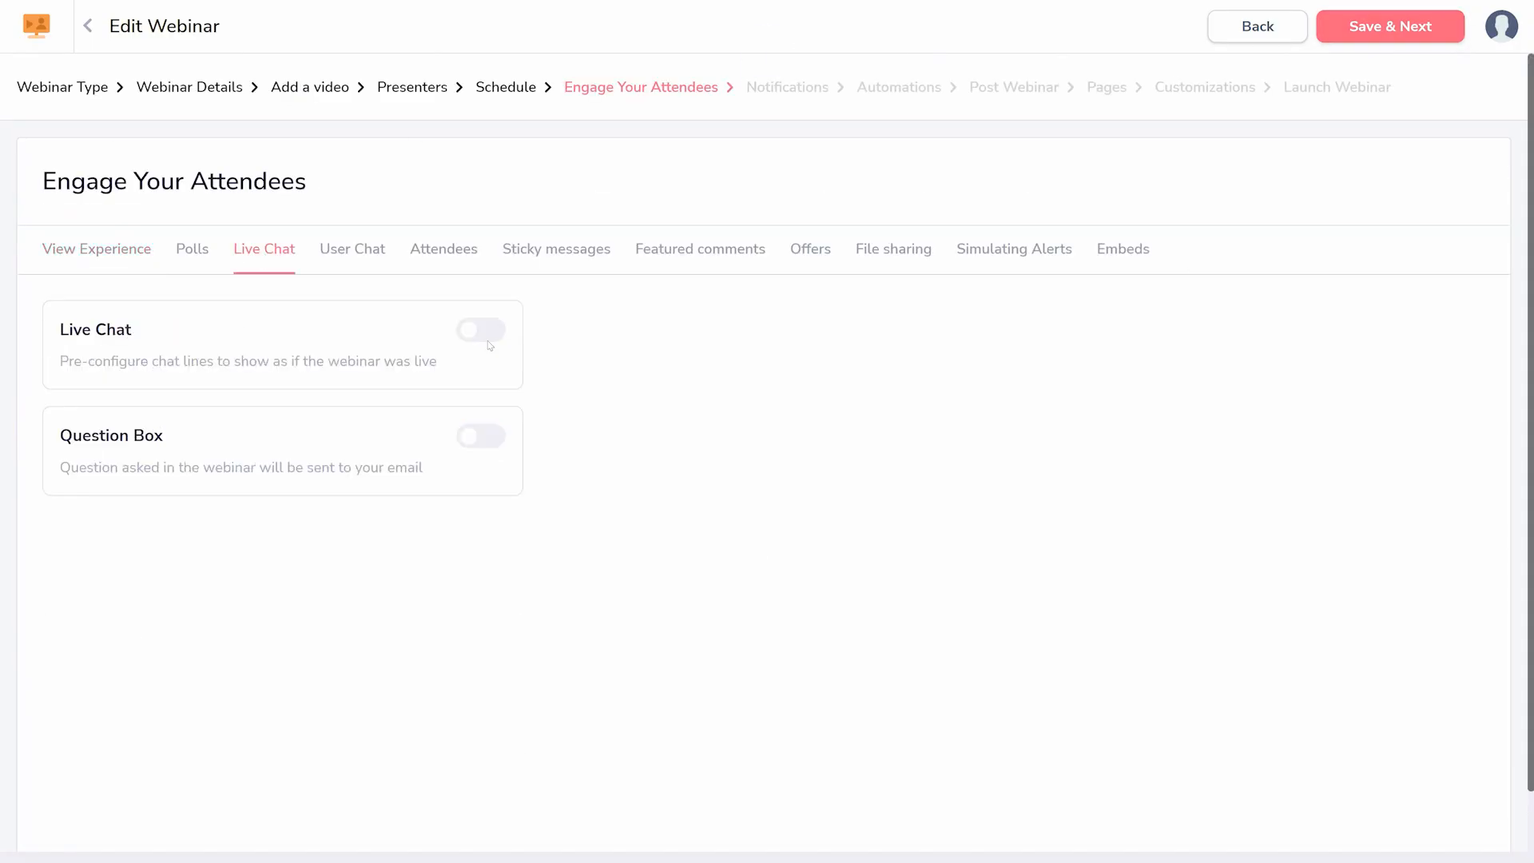
pyautogui.click(893, 248)
pyautogui.click(1123, 248)
pyautogui.click(1390, 25)
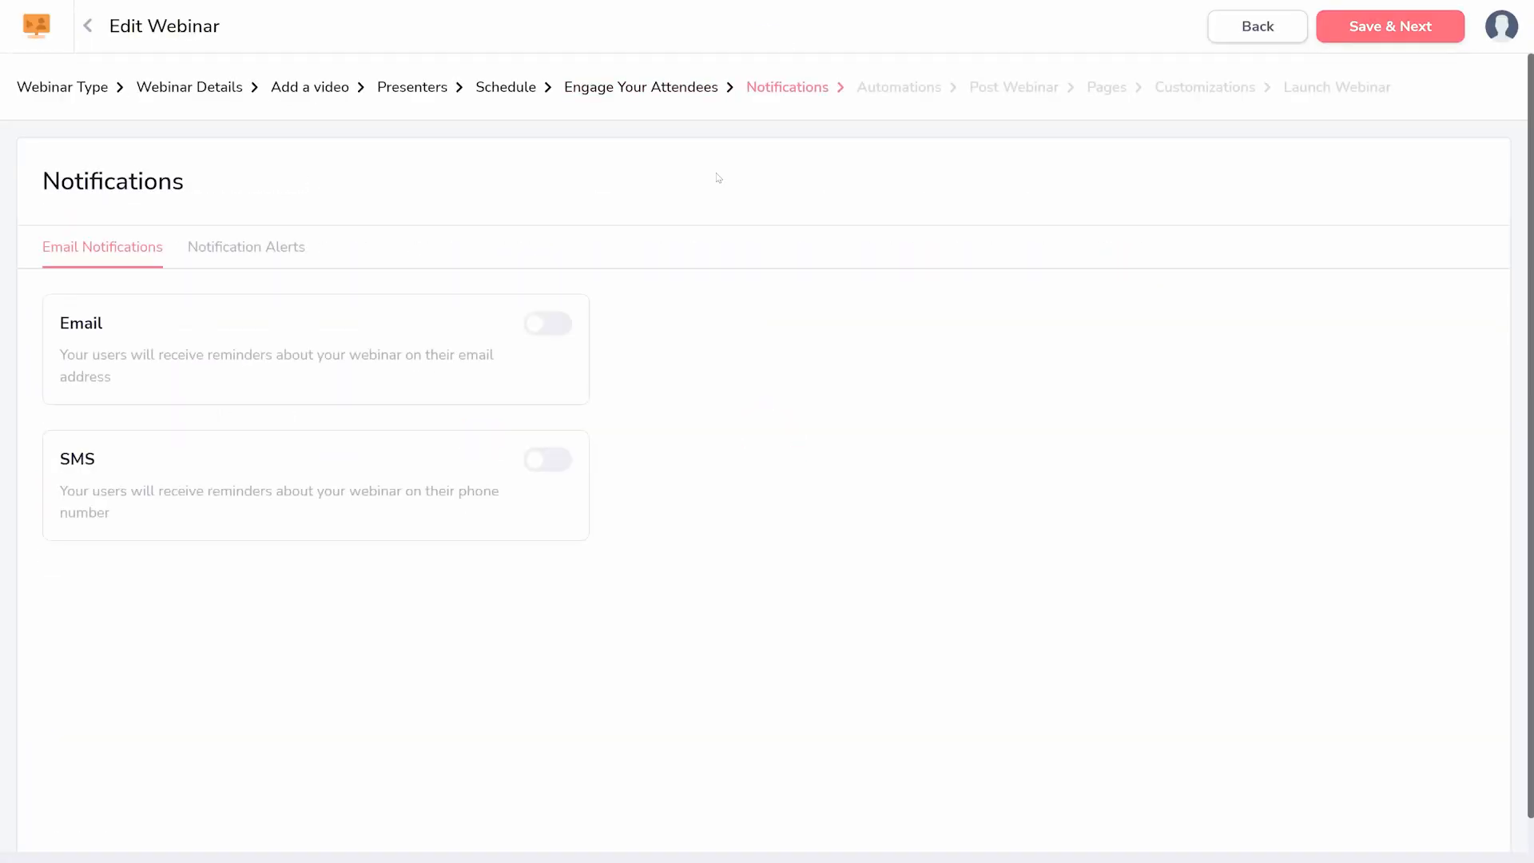
pyautogui.click(1390, 25)
pyautogui.click(257, 435)
pyautogui.click(154, 476)
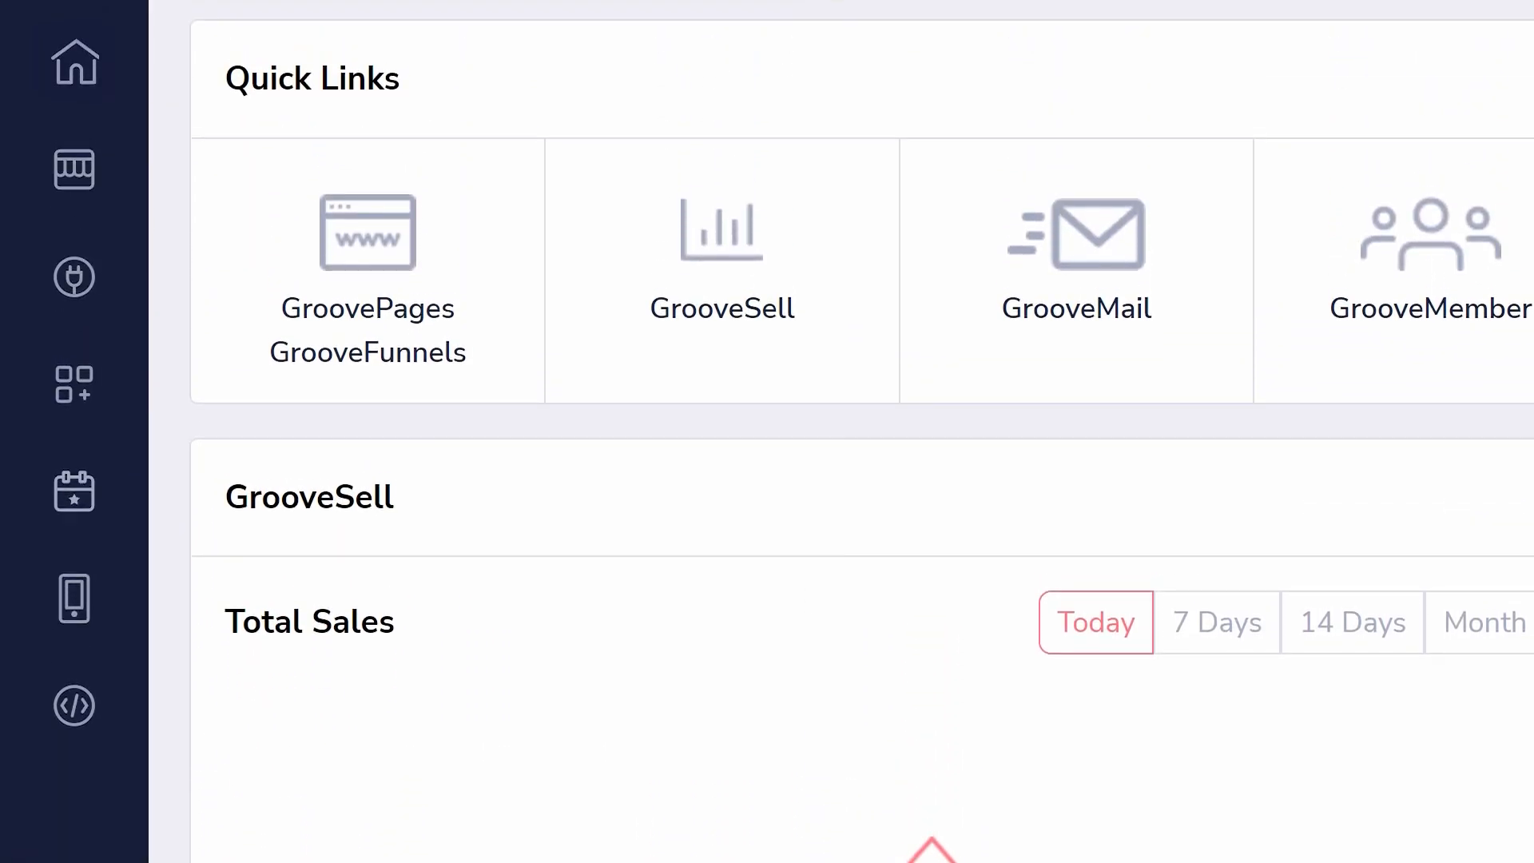
# - Review the dashboard's Marketplace, App Store, Our Services, Events & Workshops and API/SDK sections
pyautogui.click(65, 177)
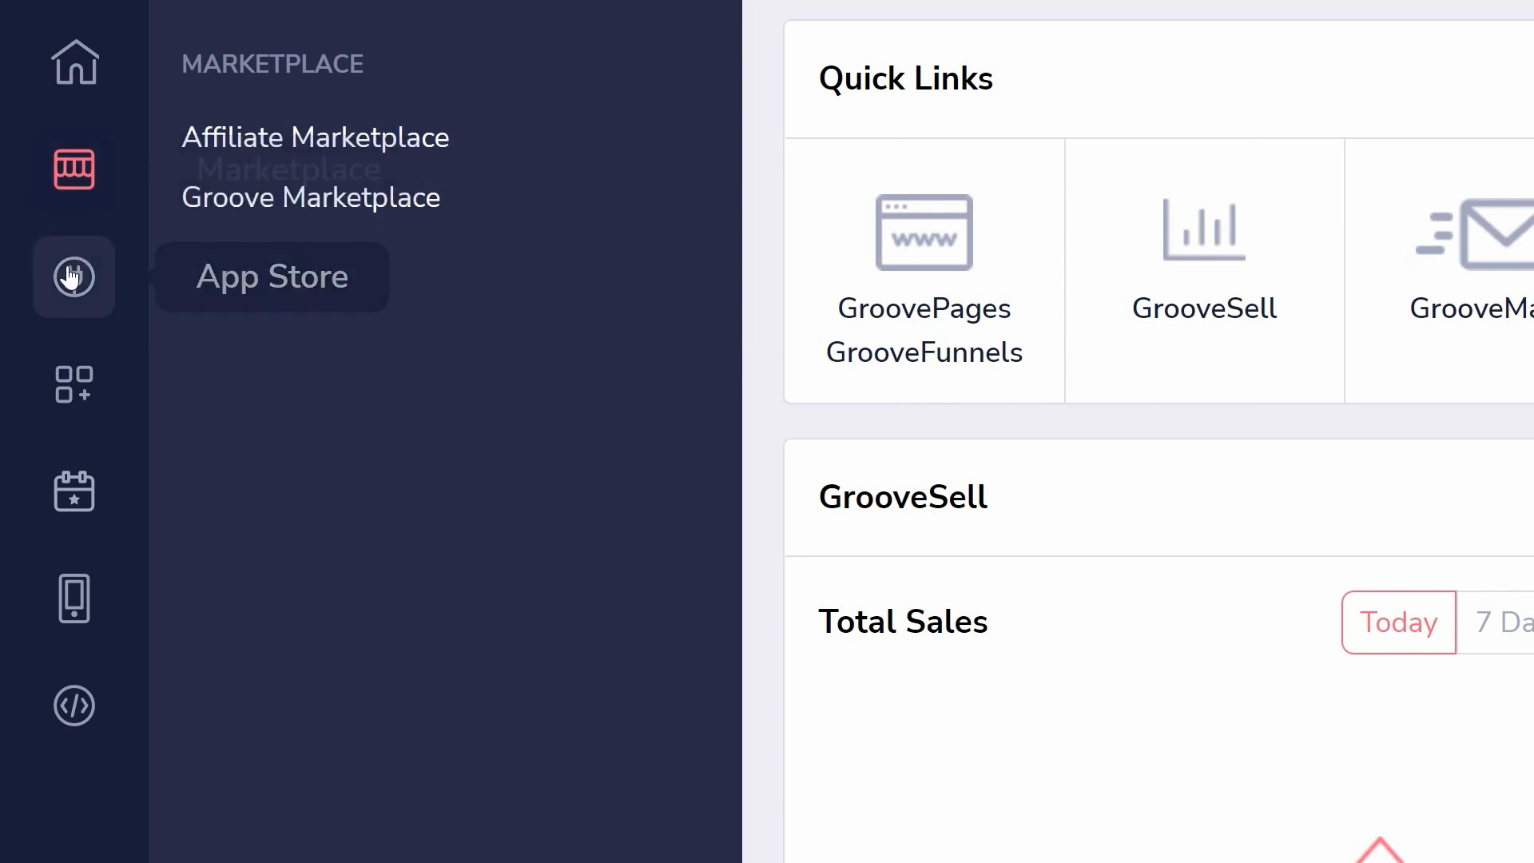
pyautogui.click(70, 290)
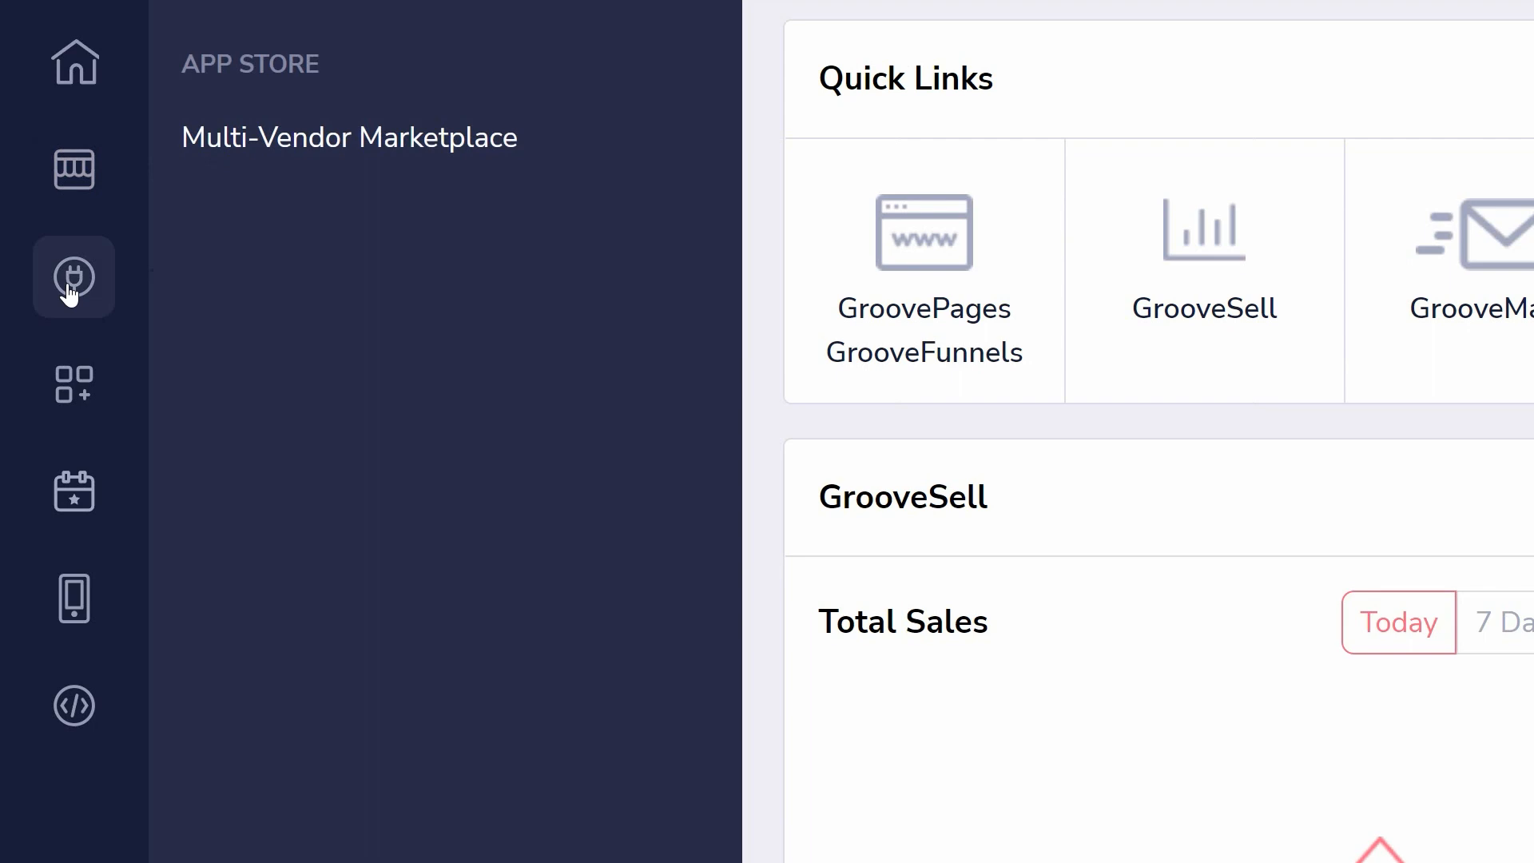
pyautogui.click(85, 377)
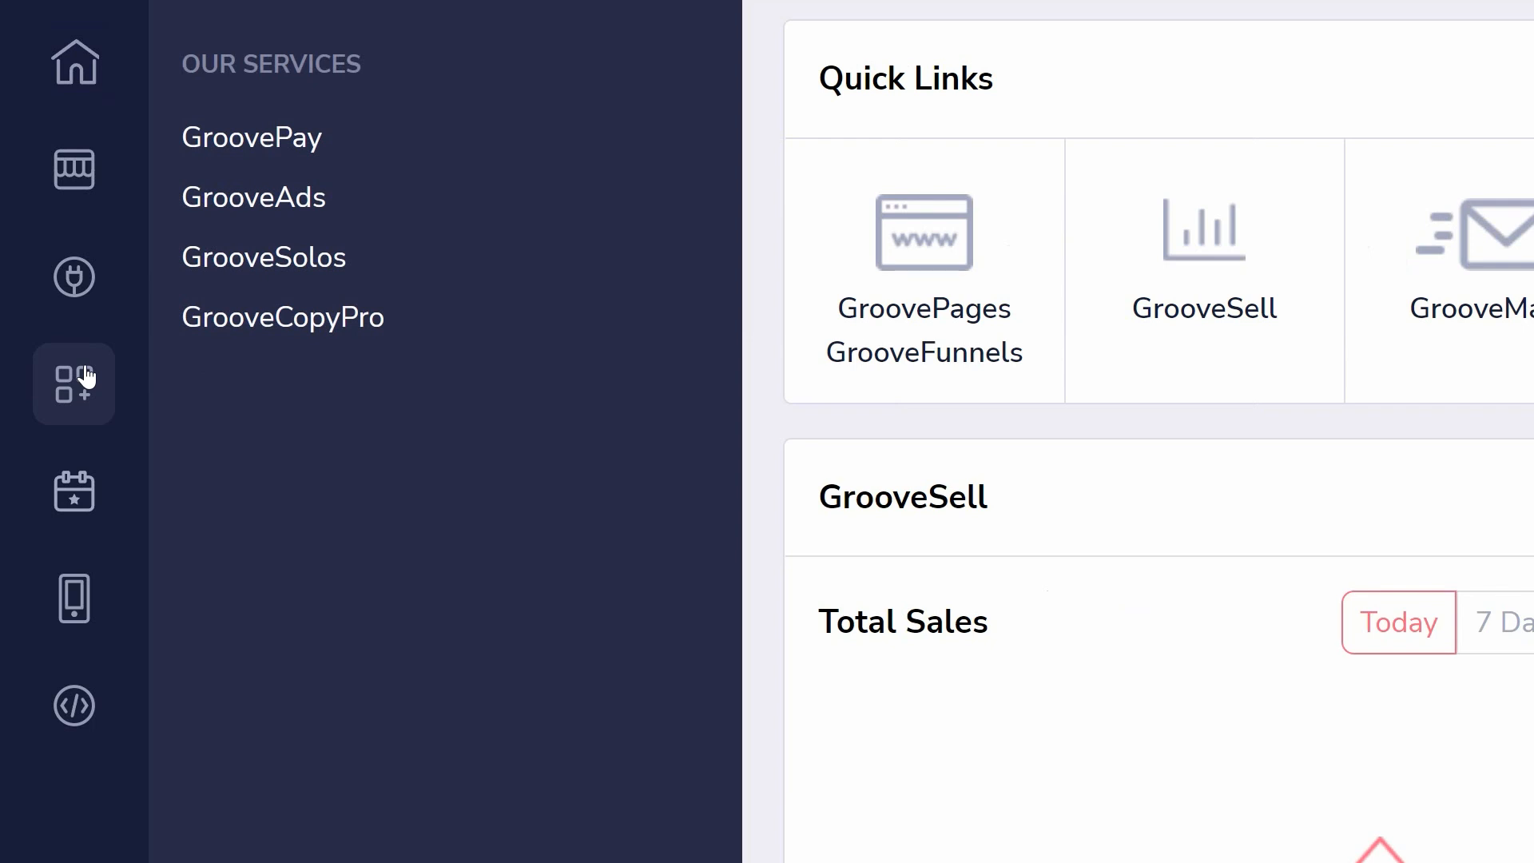
pyautogui.click(83, 488)
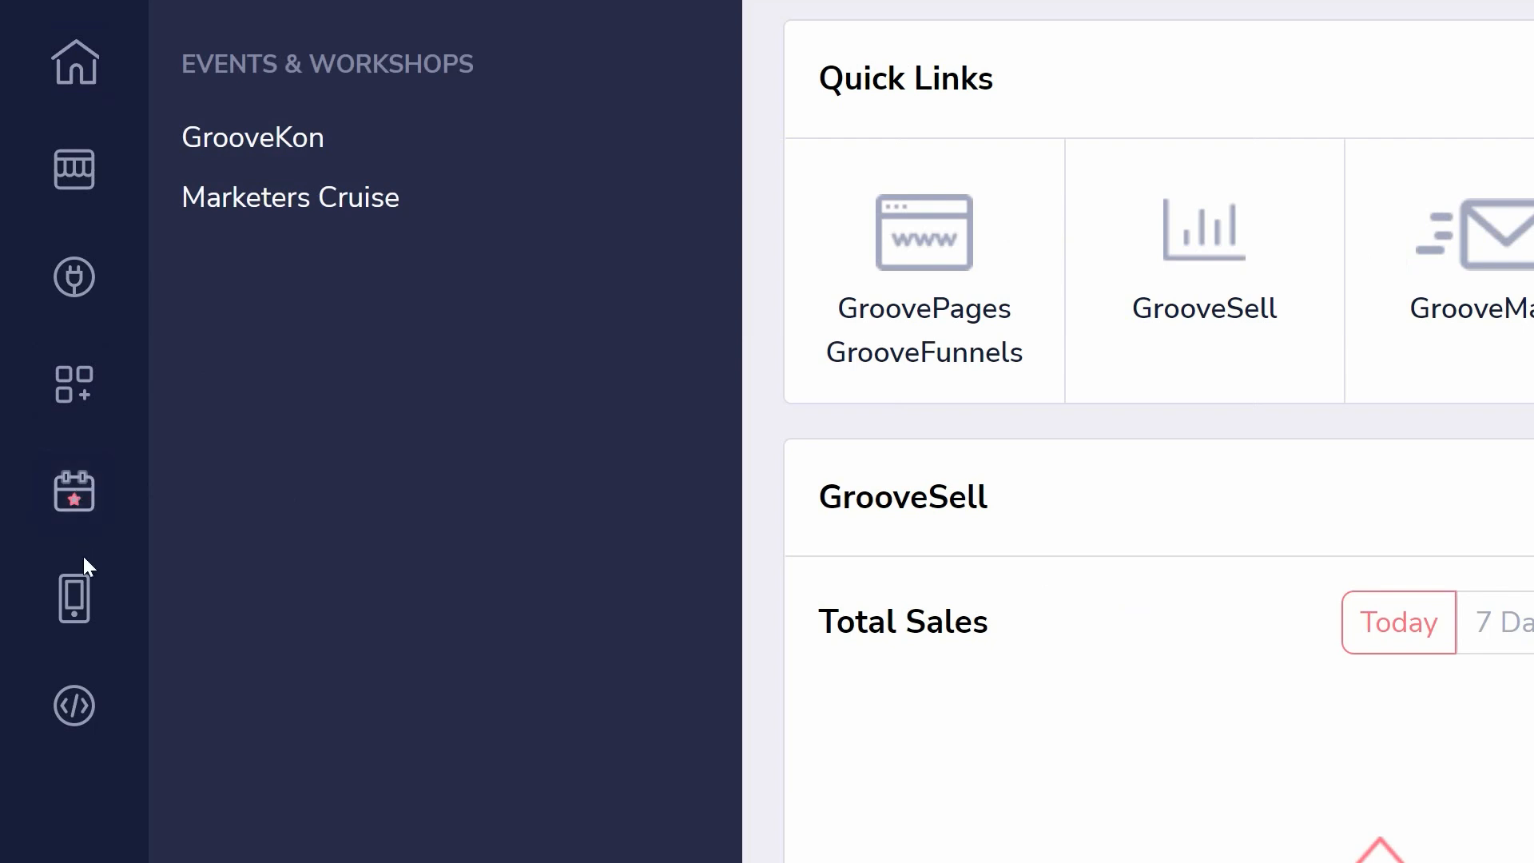
pyautogui.click(51, 704)
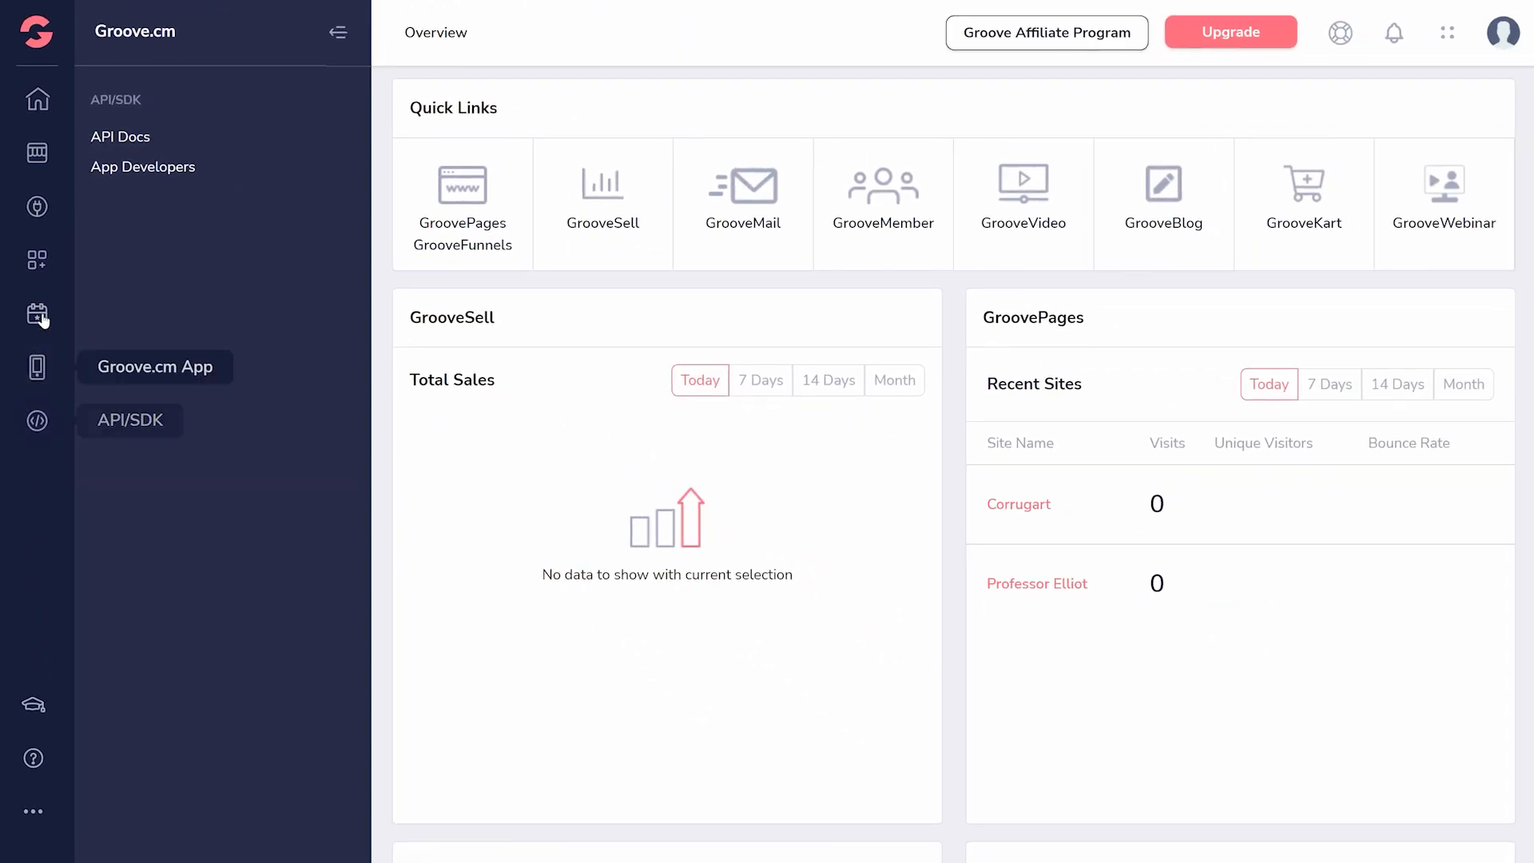
# - Switch to GroovePages and open the custom domains management in the account settings
pyautogui.click(43, 44)
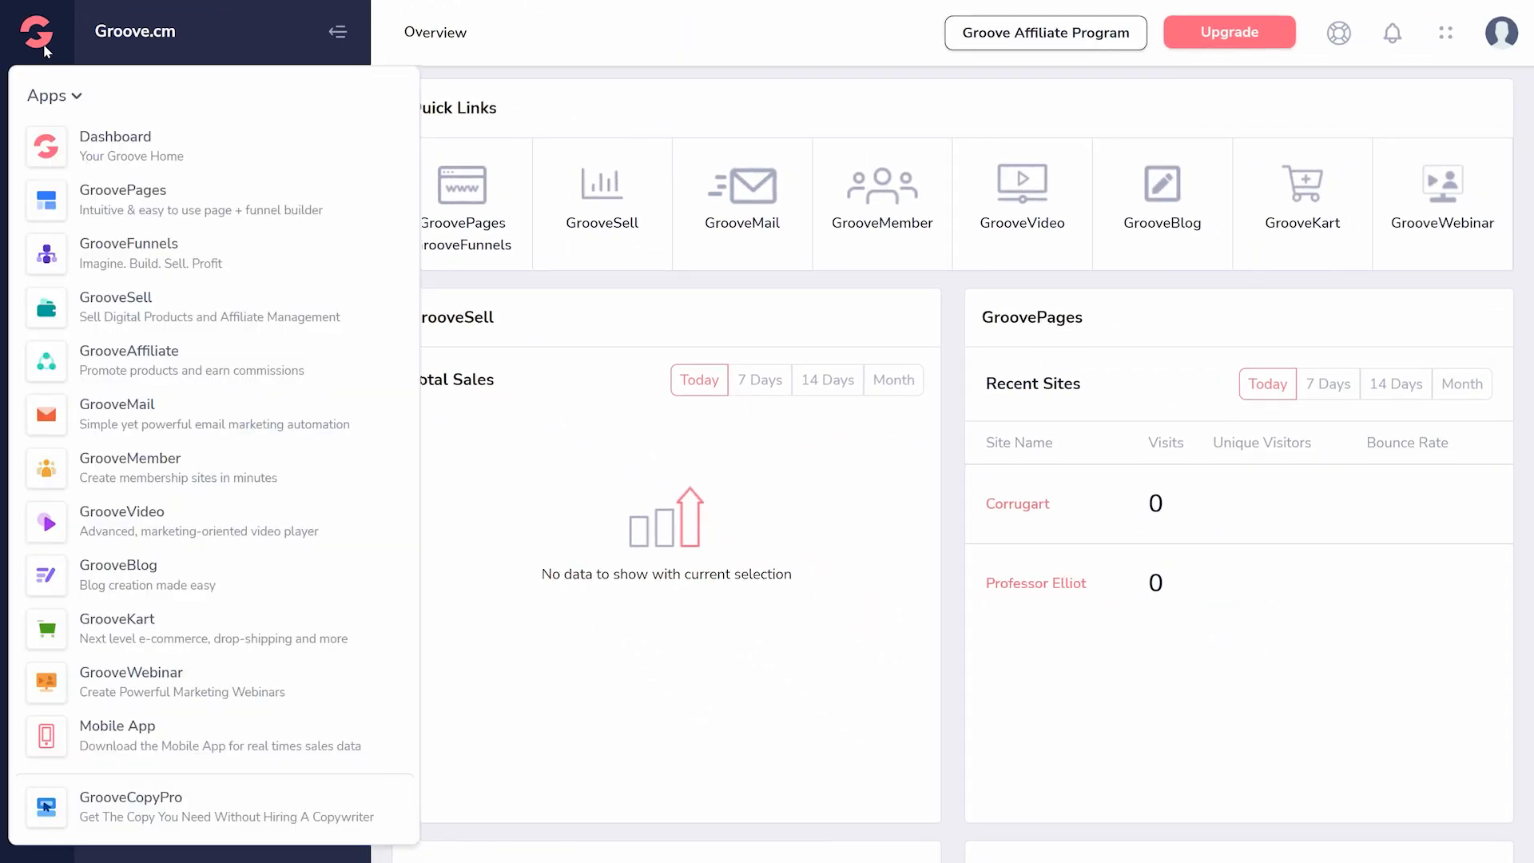
pyautogui.click(115, 206)
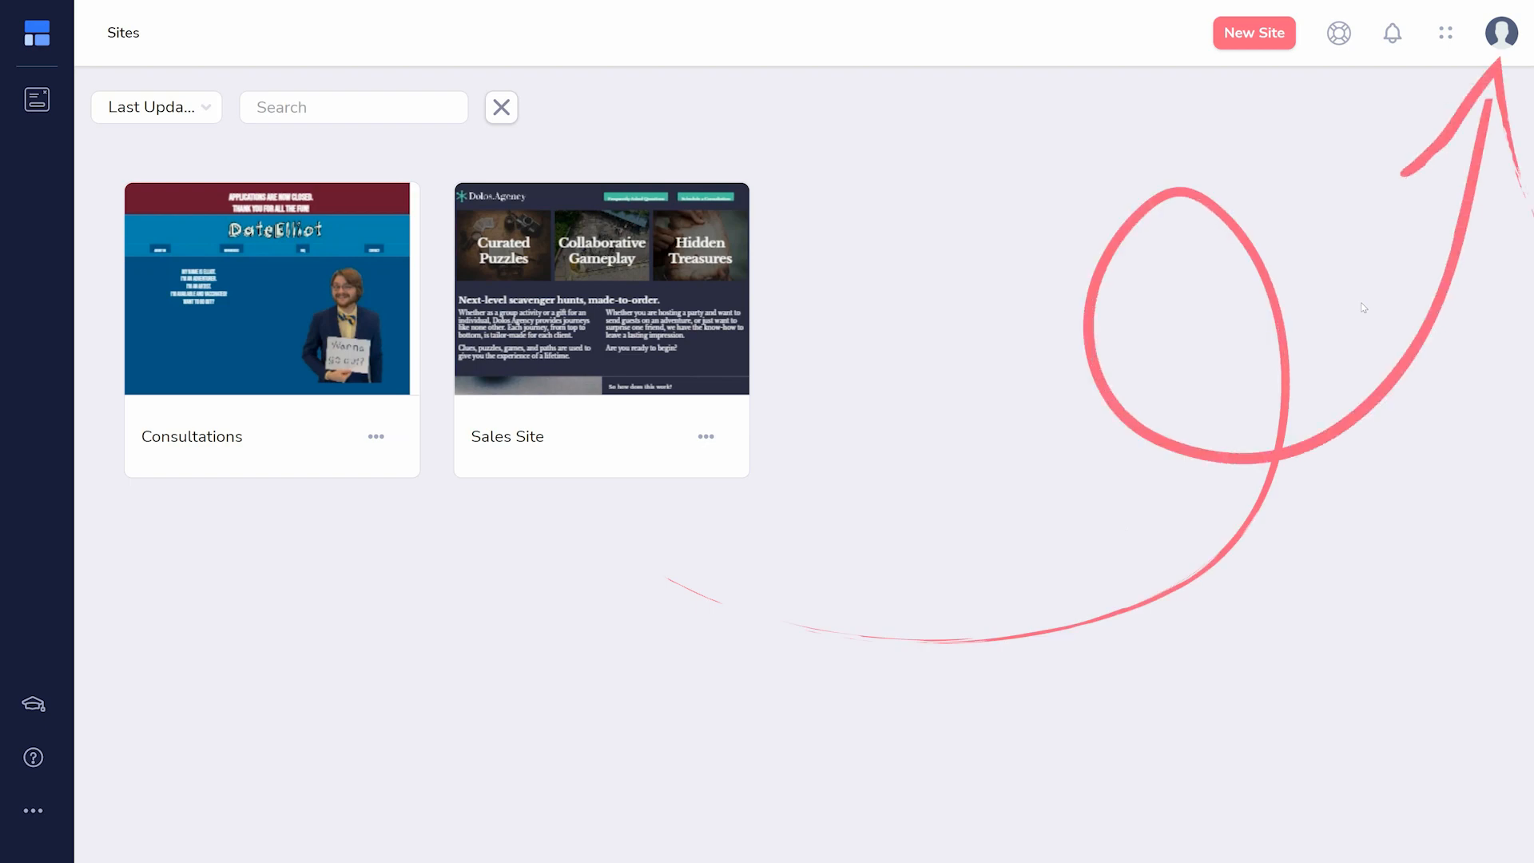
pyautogui.click(1497, 44)
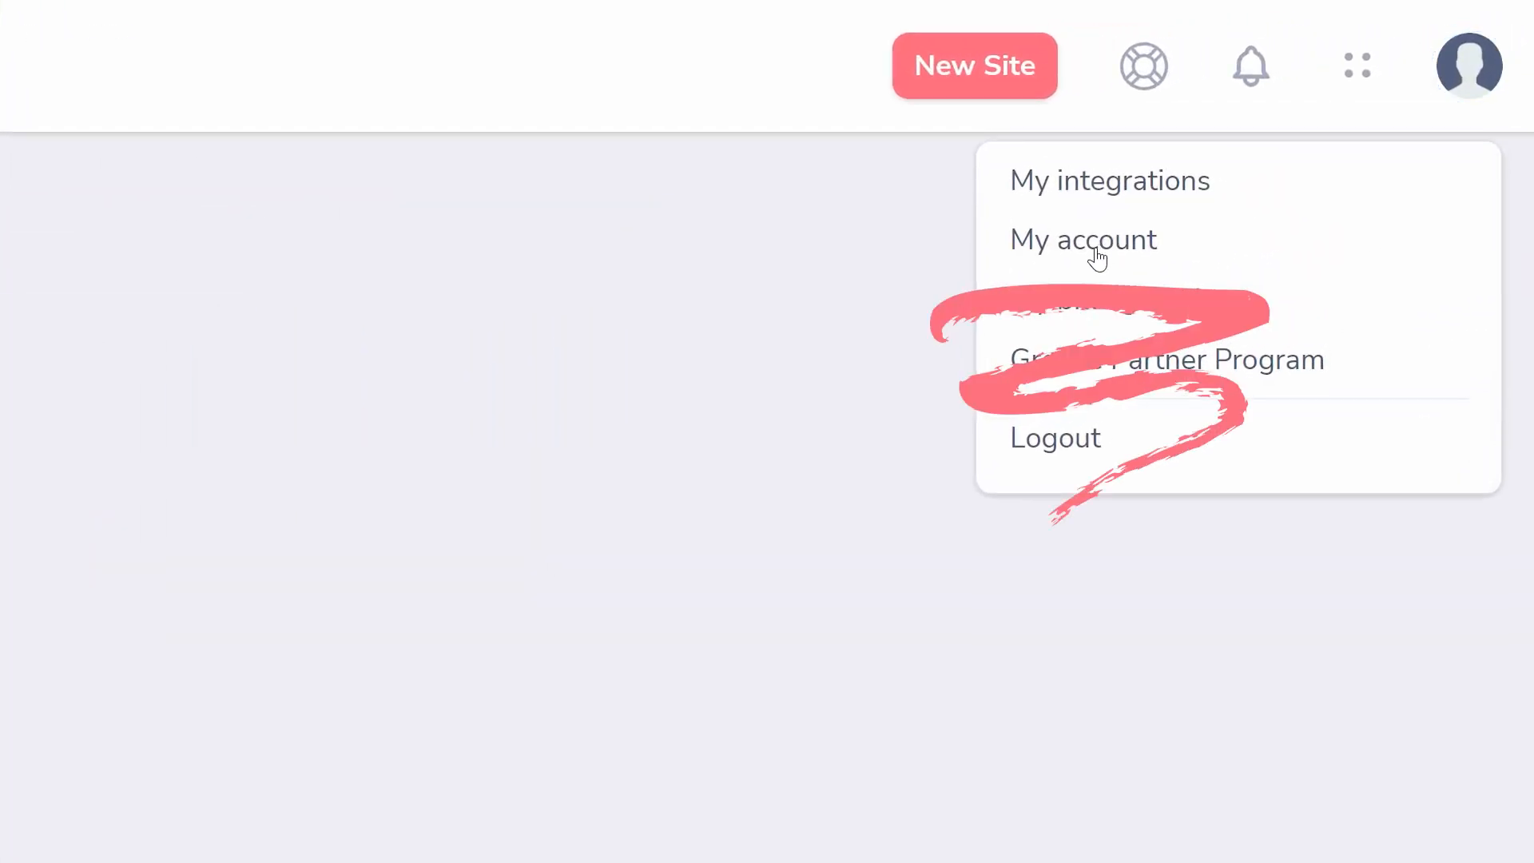
pyautogui.click(1096, 257)
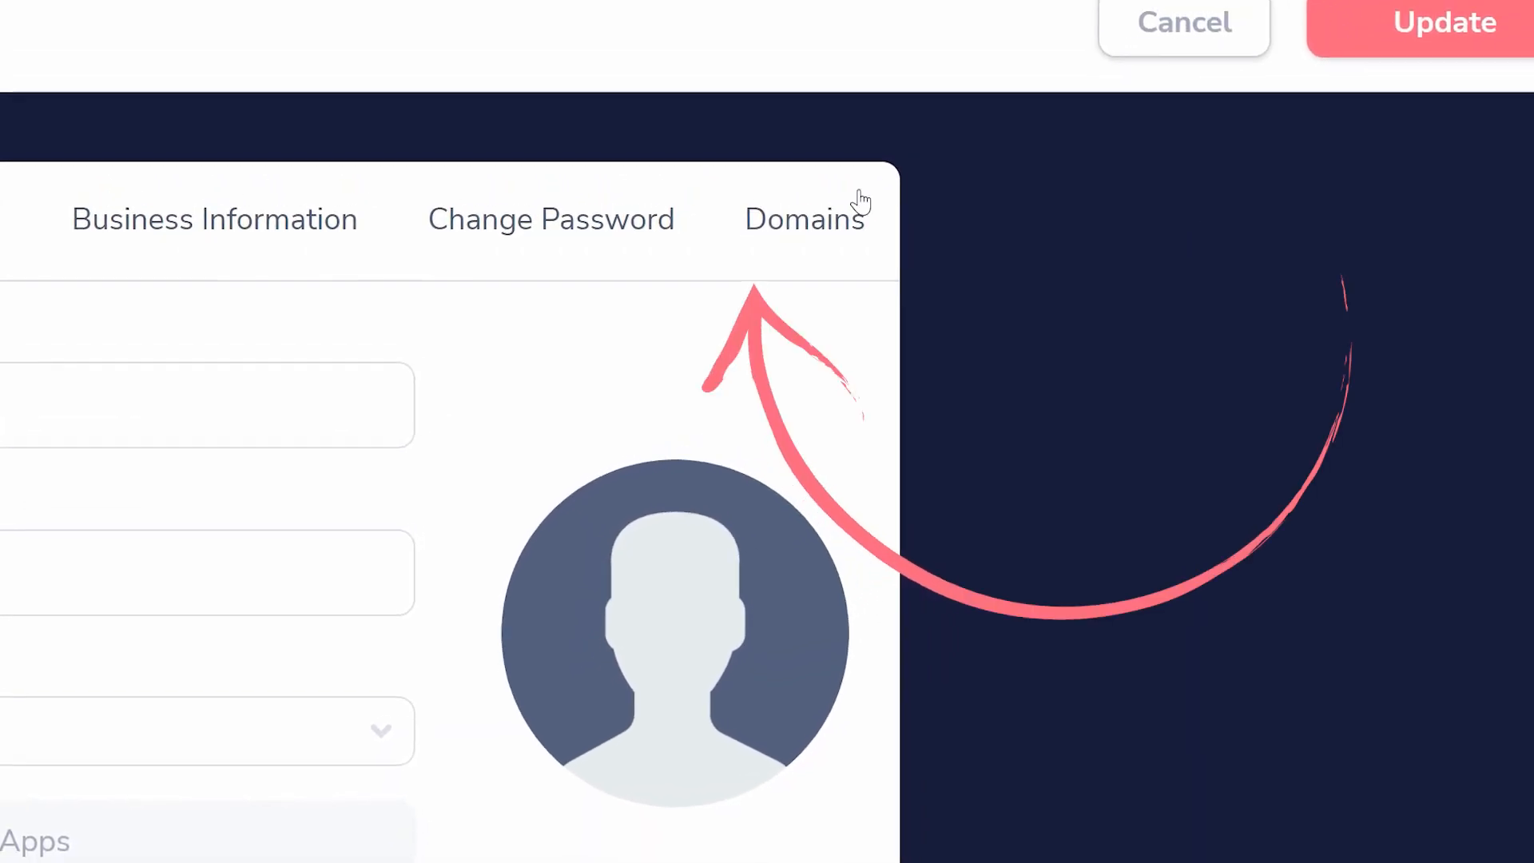
pyautogui.click(842, 205)
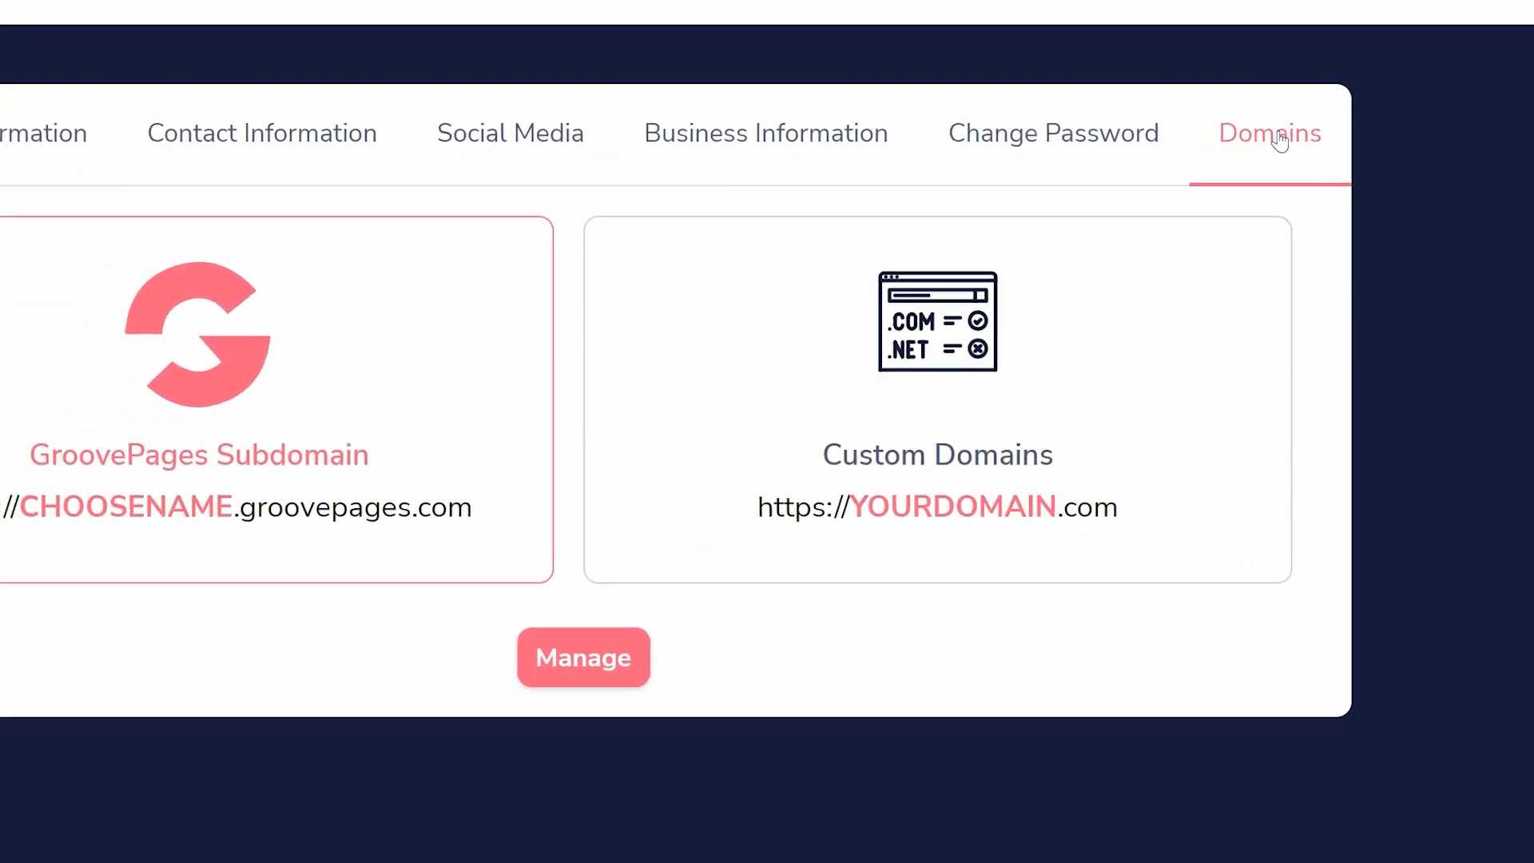
pyautogui.click(1018, 263)
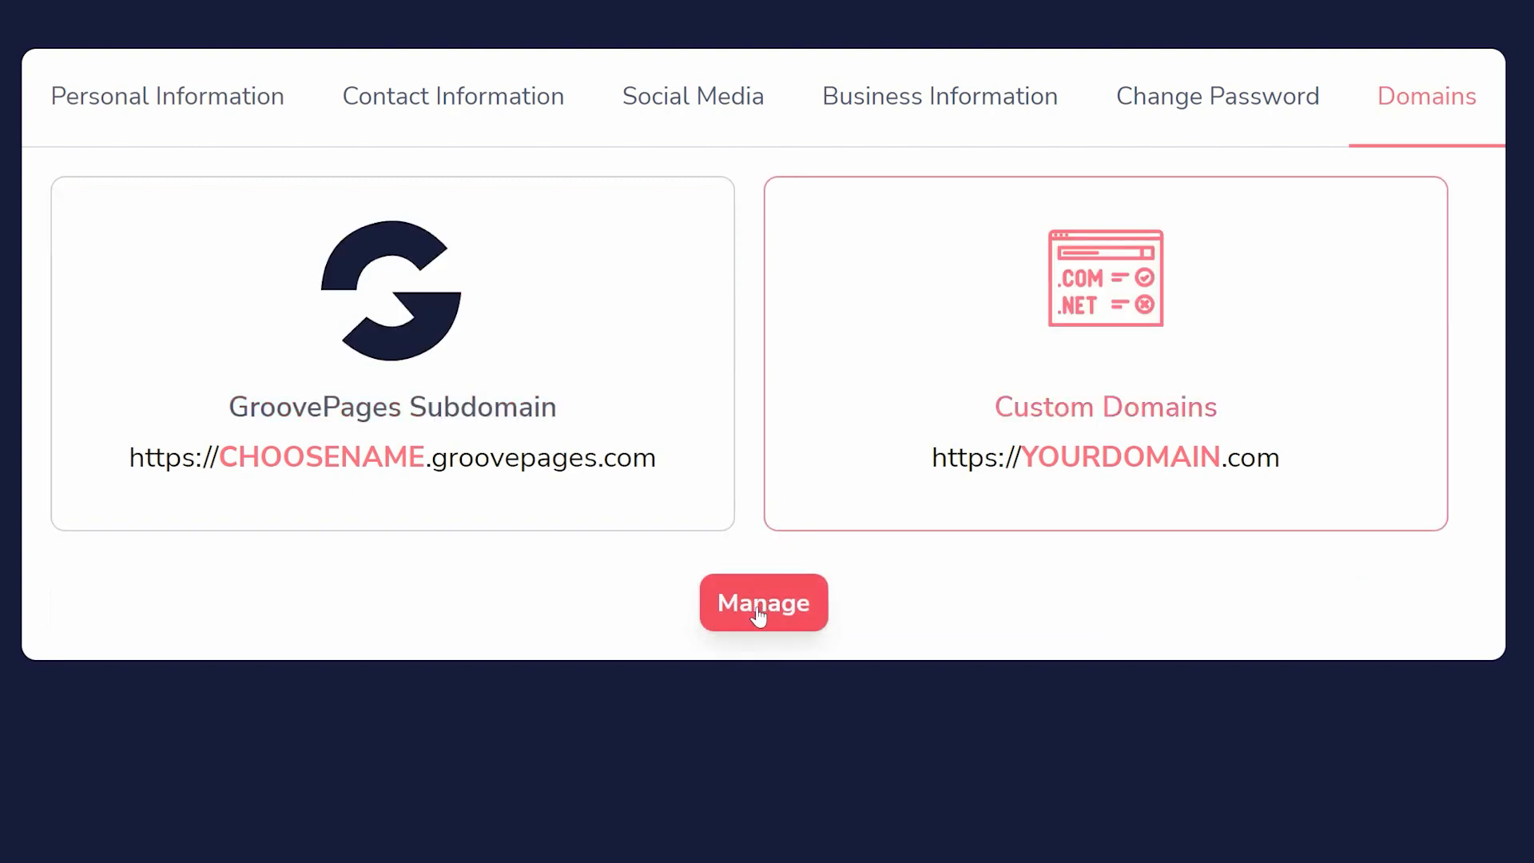
pyautogui.click(762, 600)
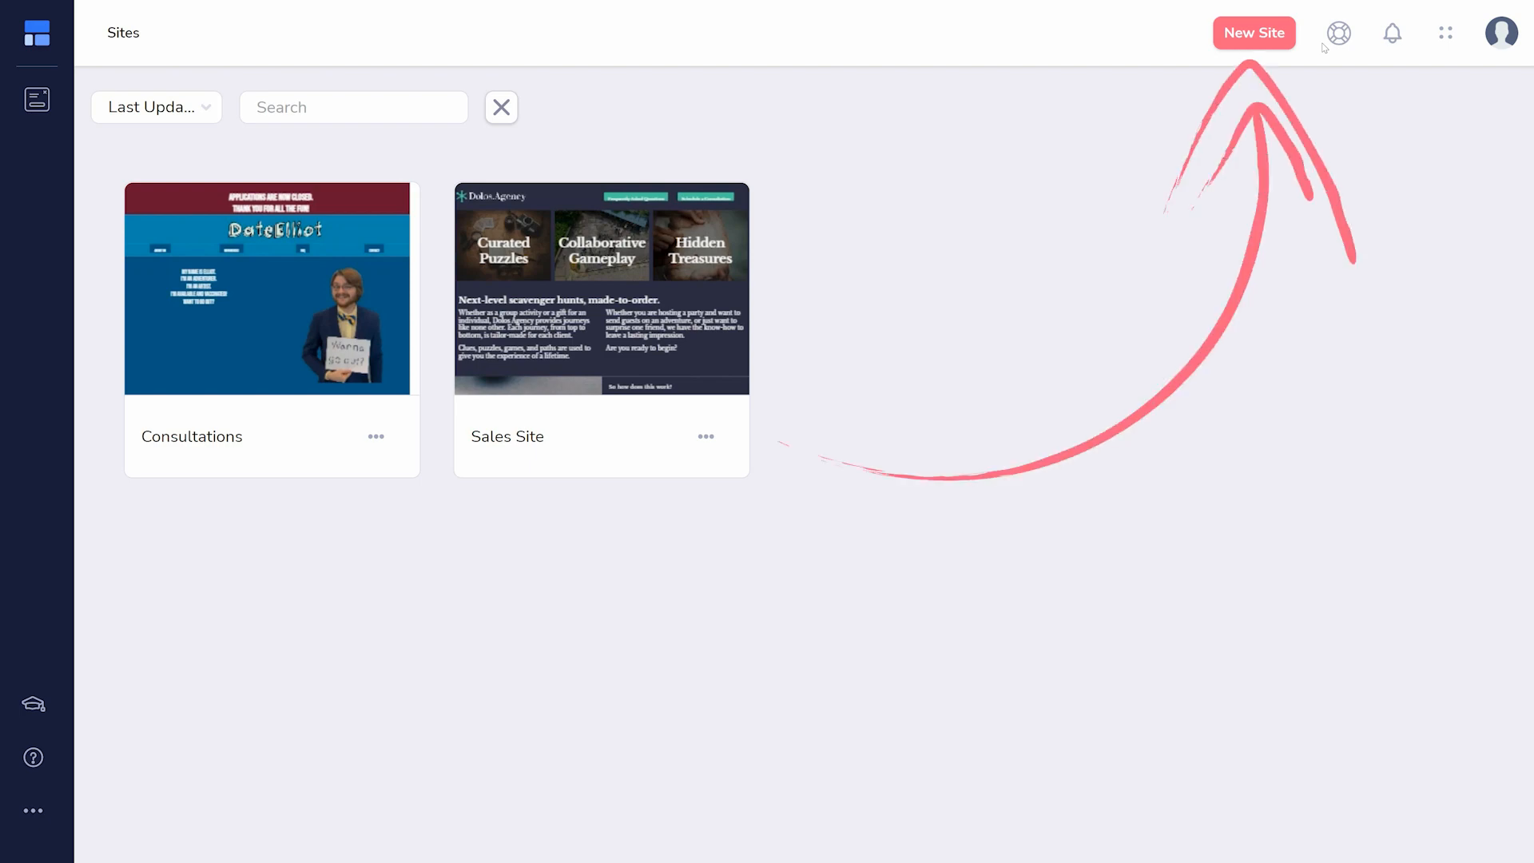
# - Create a new complete site from the 6-Figure Coach Template, named "Tutorial Page"
pyautogui.click(1251, 36)
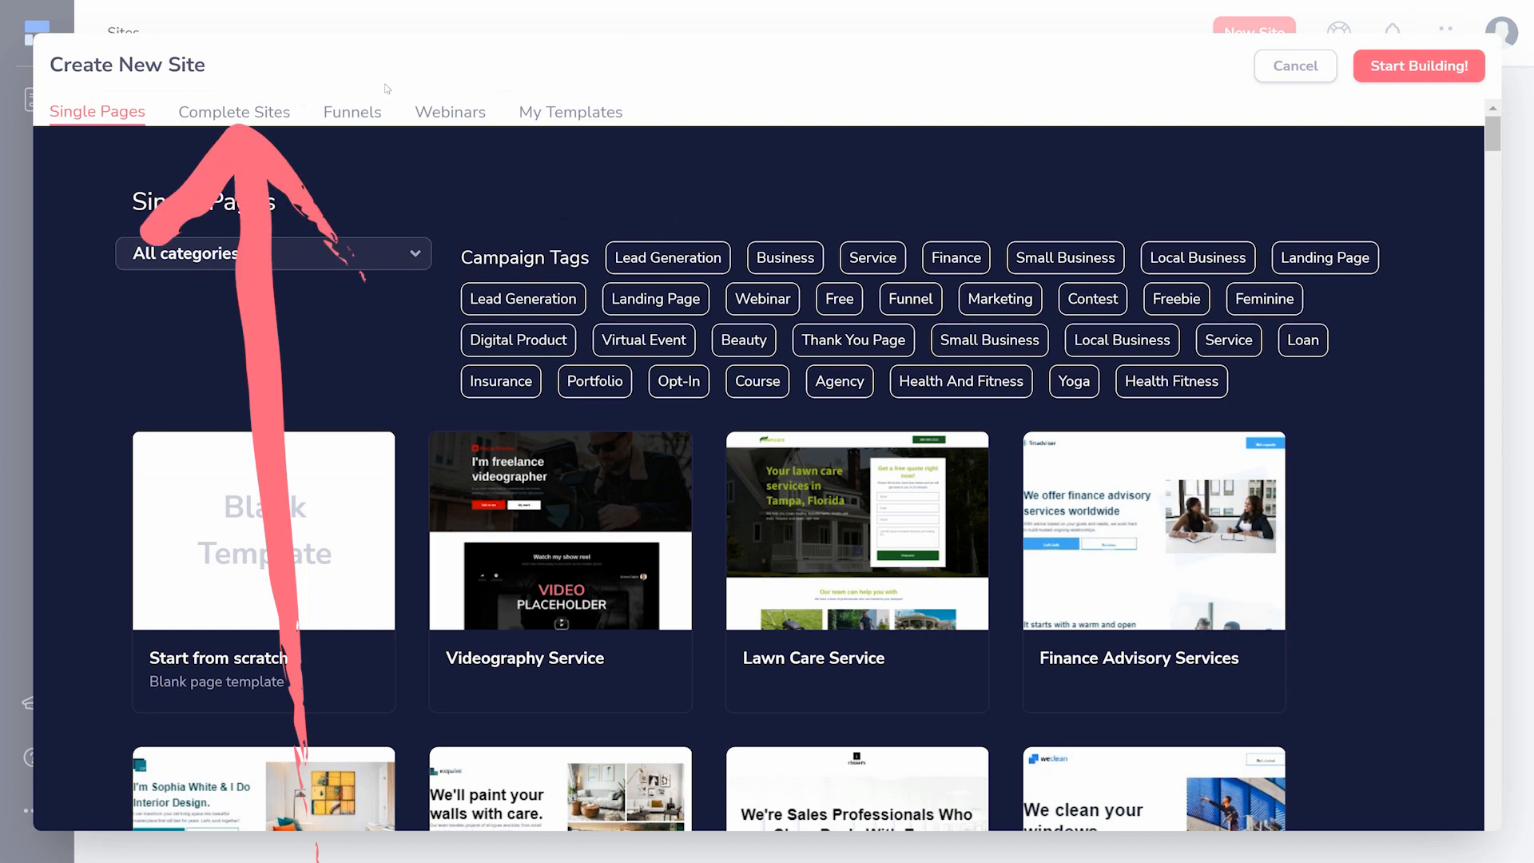
pyautogui.click(238, 114)
pyautogui.moveTo(1032, 365)
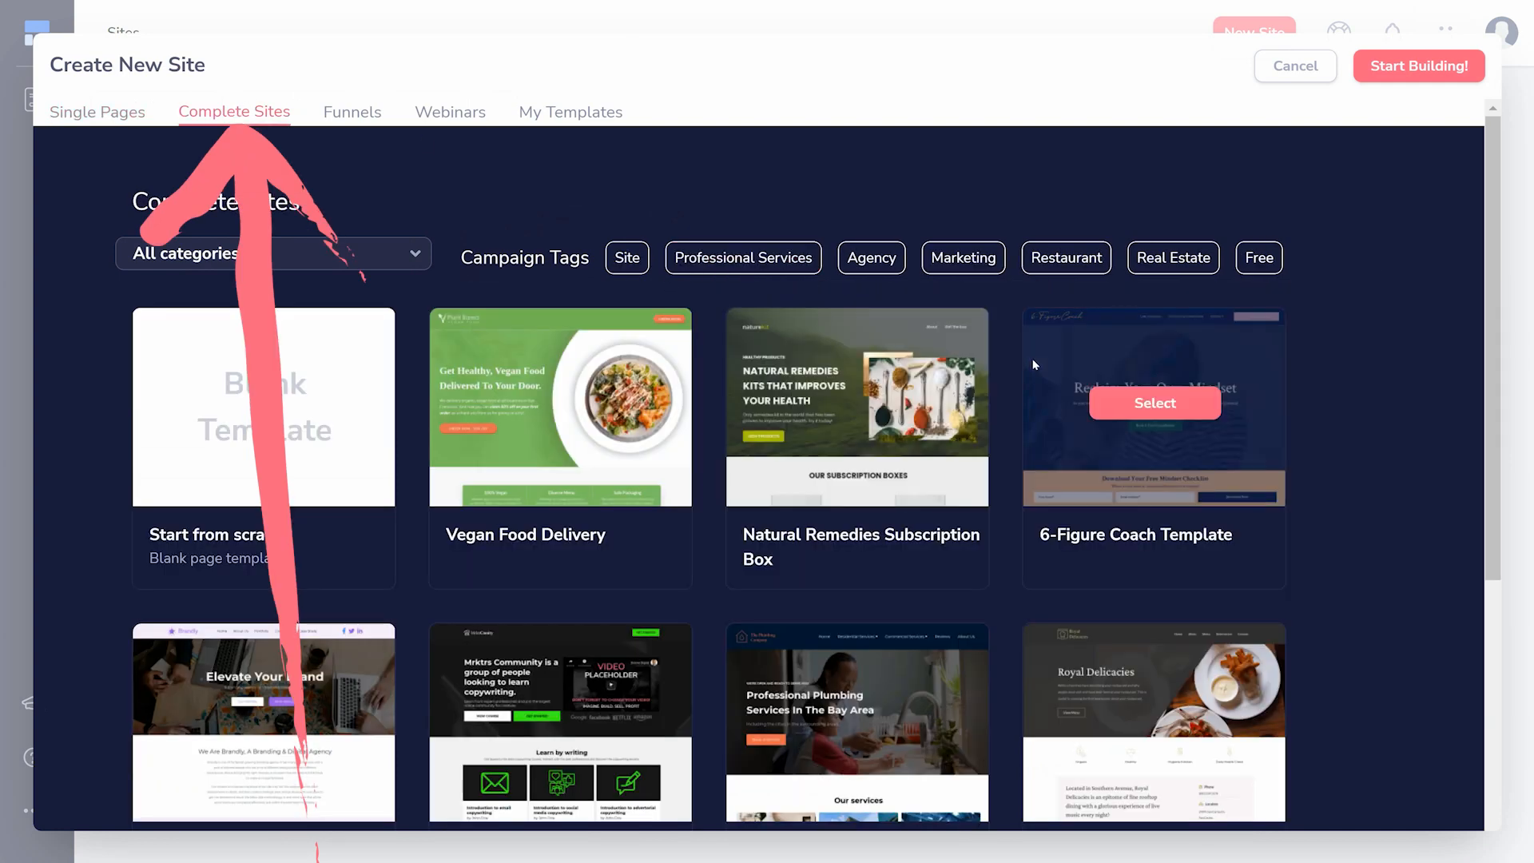
pyautogui.click(1155, 402)
pyautogui.click(979, 452)
pyautogui.write('Tutorial Page')
pyautogui.click(788, 521)
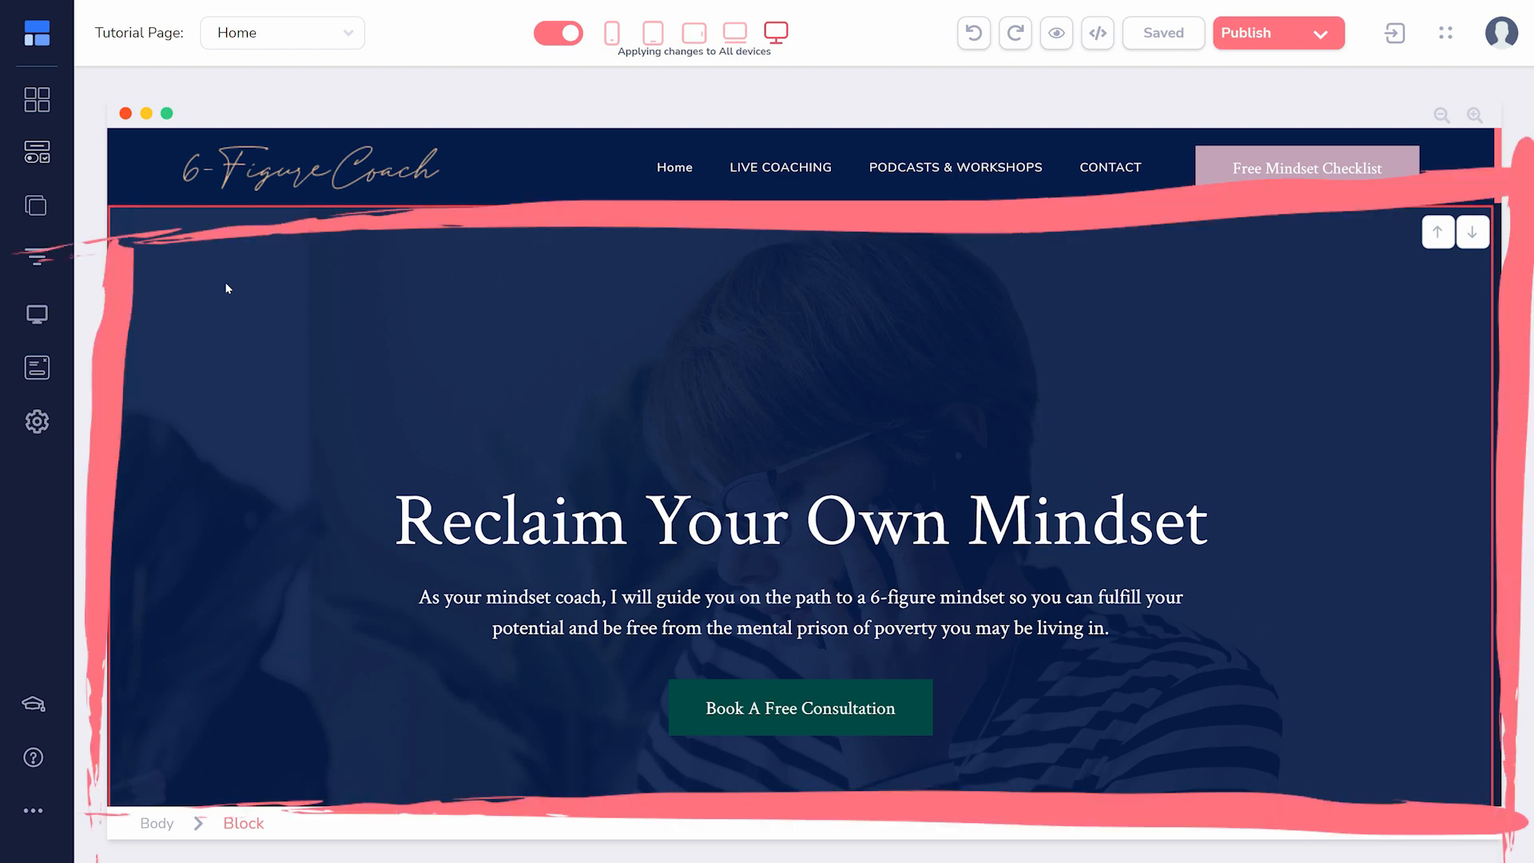
# - Insert the Contact Us block with the map and appointment form below the navigation bar, and select its form's parent container
pyautogui.click(48, 107)
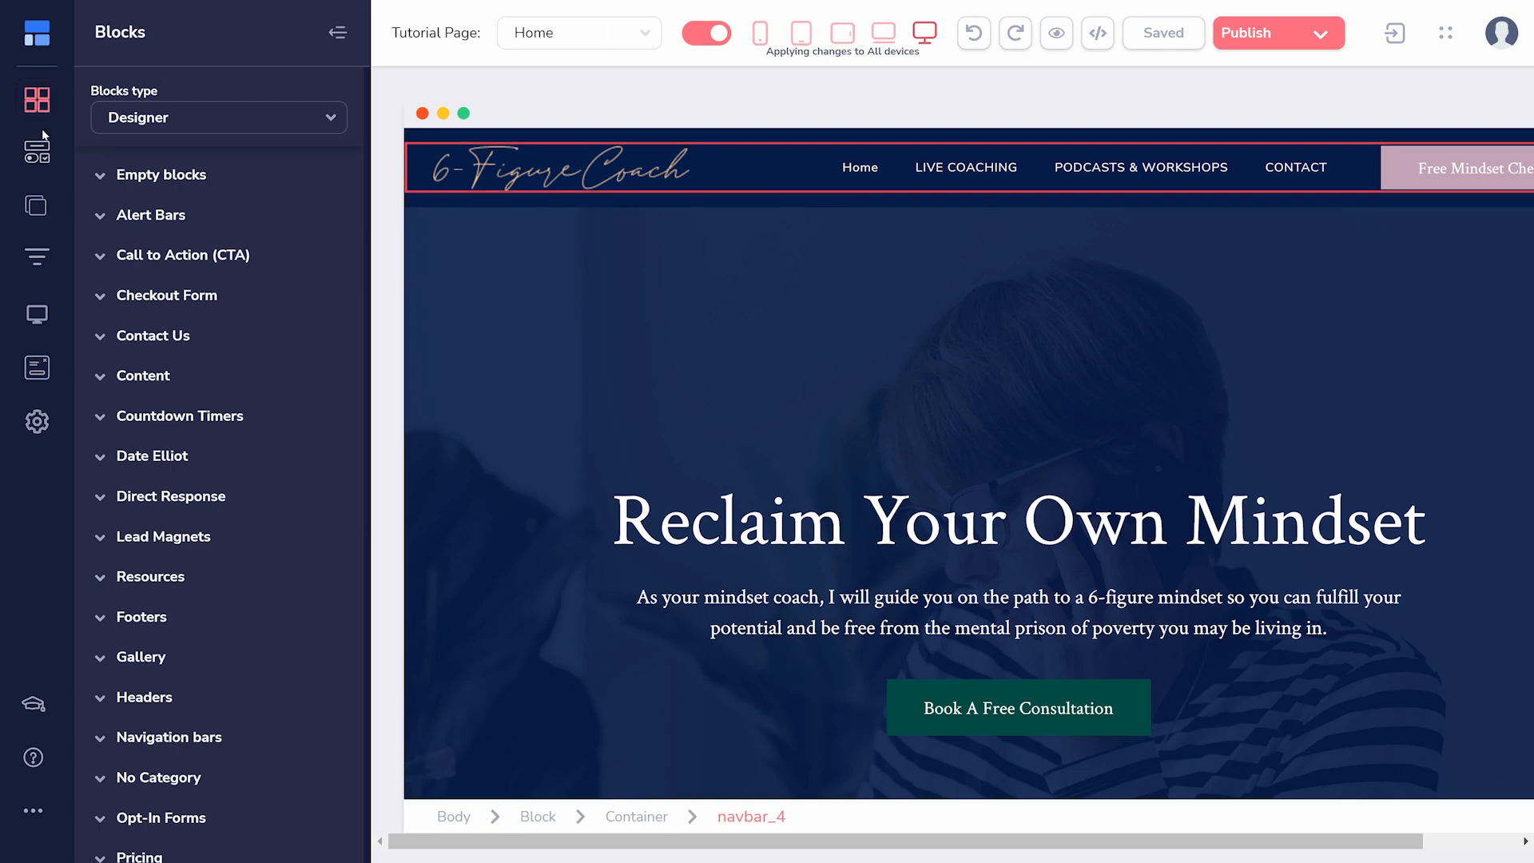
pyautogui.click(39, 146)
pyautogui.click(37, 99)
pyautogui.click(98, 339)
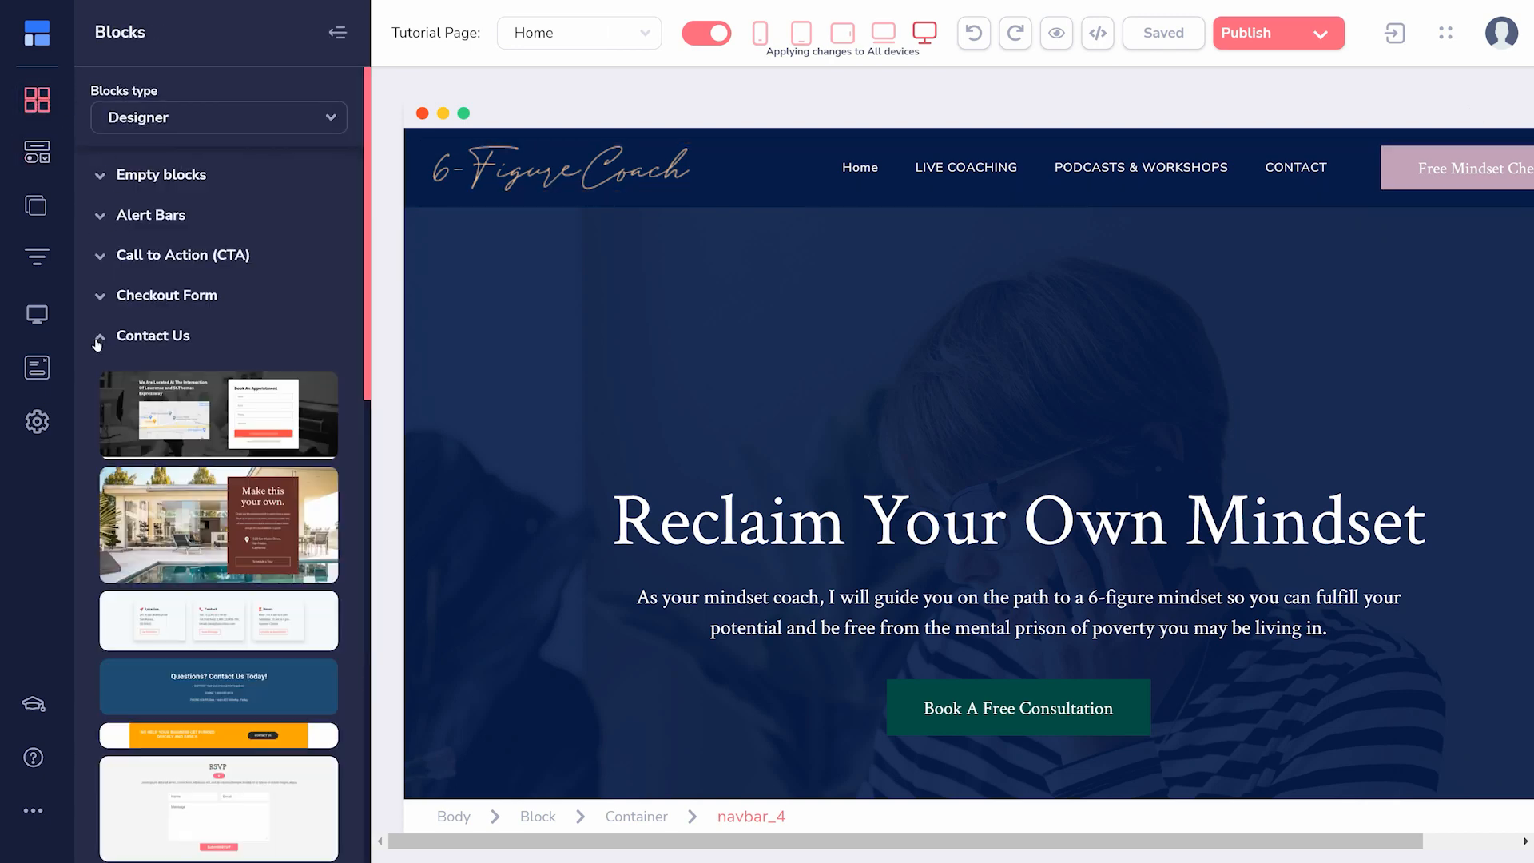
pyautogui.moveTo(152, 403); pyautogui.dragTo(511, 339)
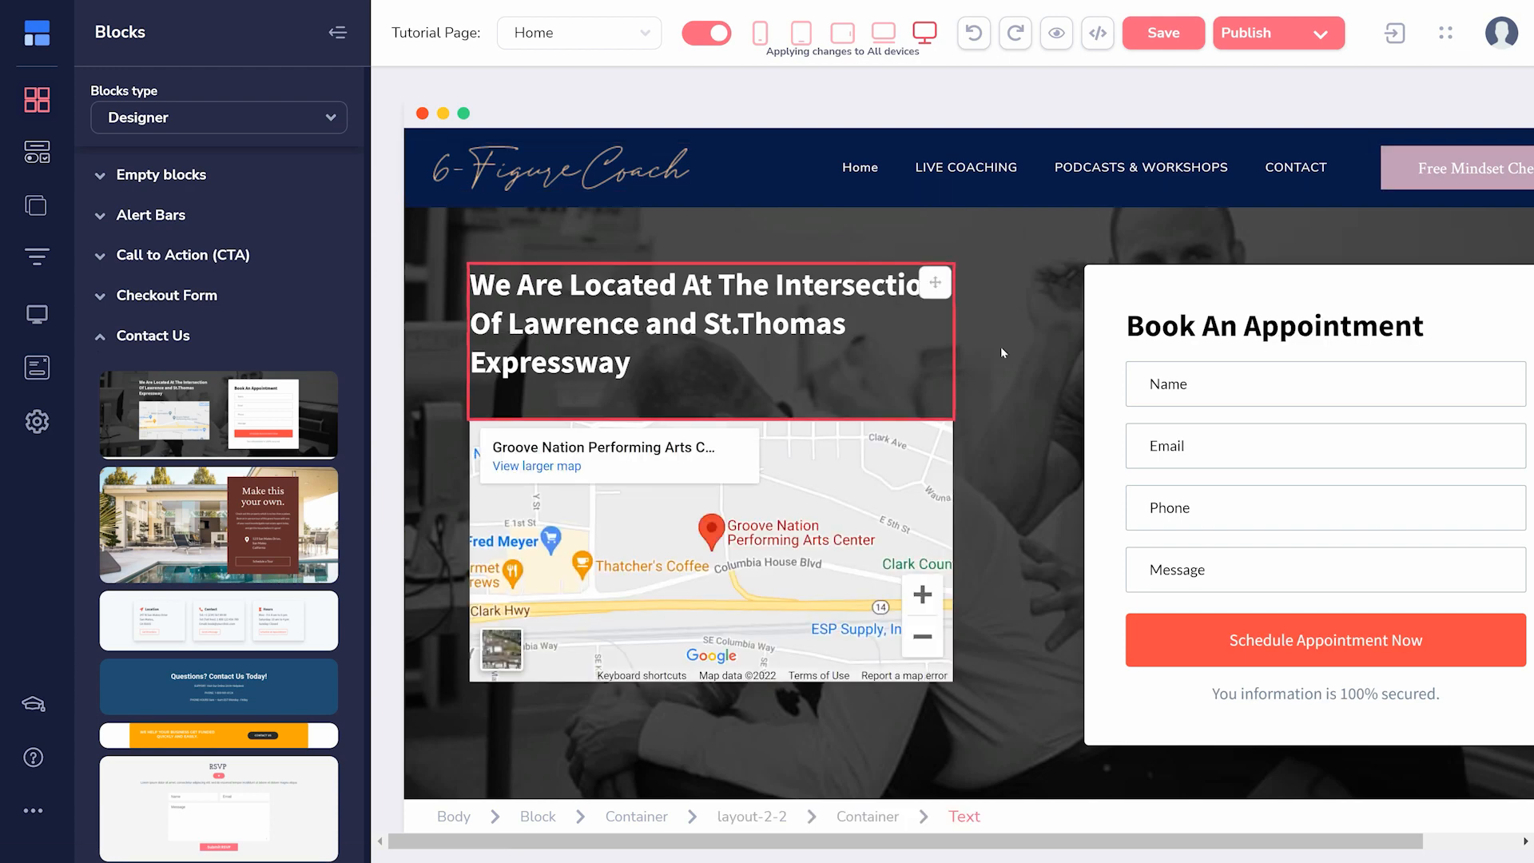
pyautogui.click(1176, 380)
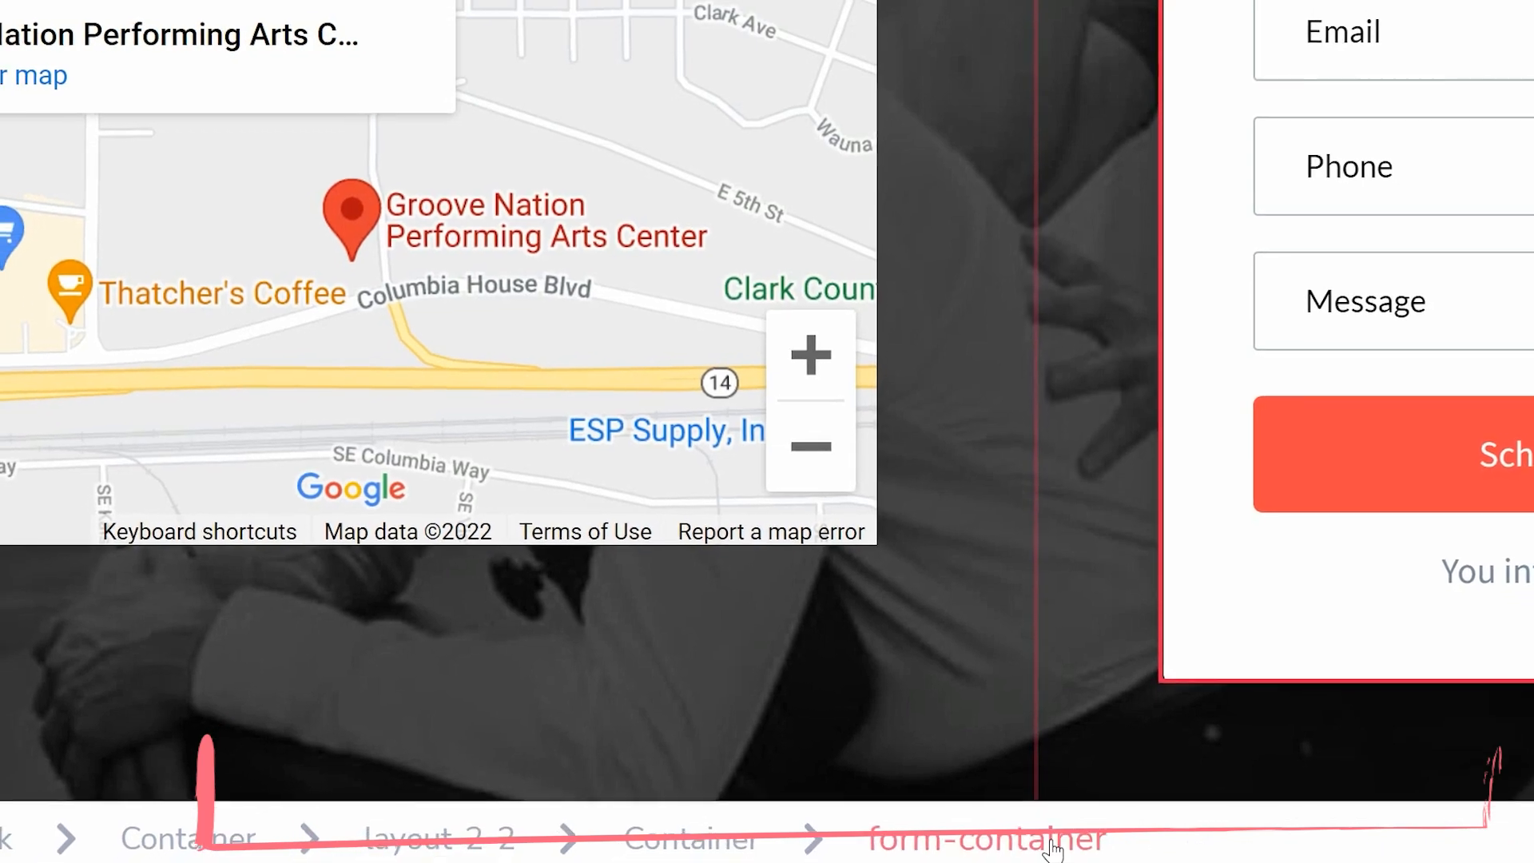
pyautogui.click(657, 855)
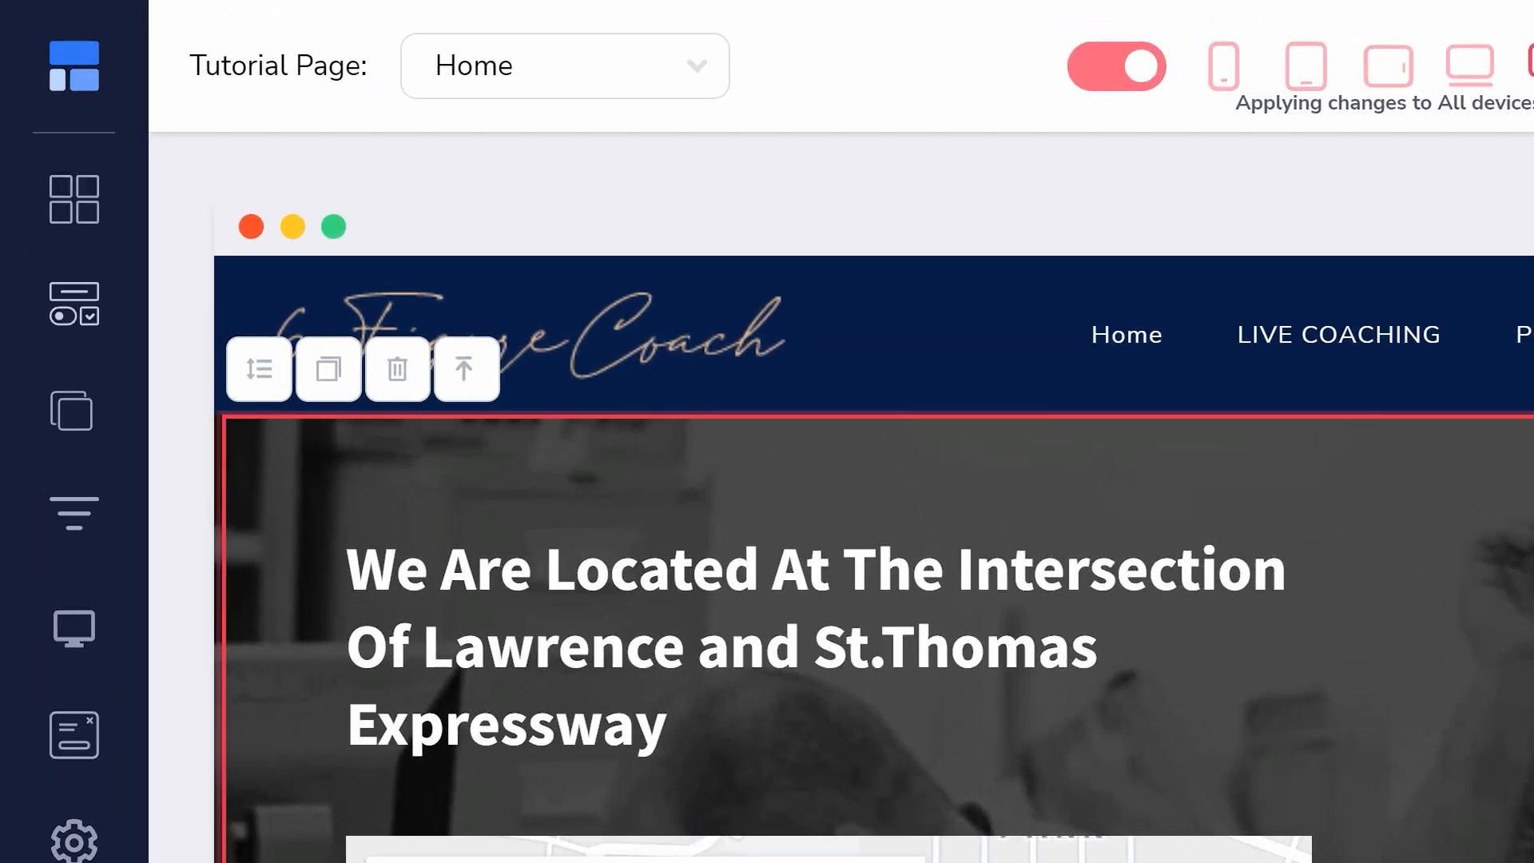
# - Open the settings of the LIVE COACHING page
pyautogui.click(64, 422)
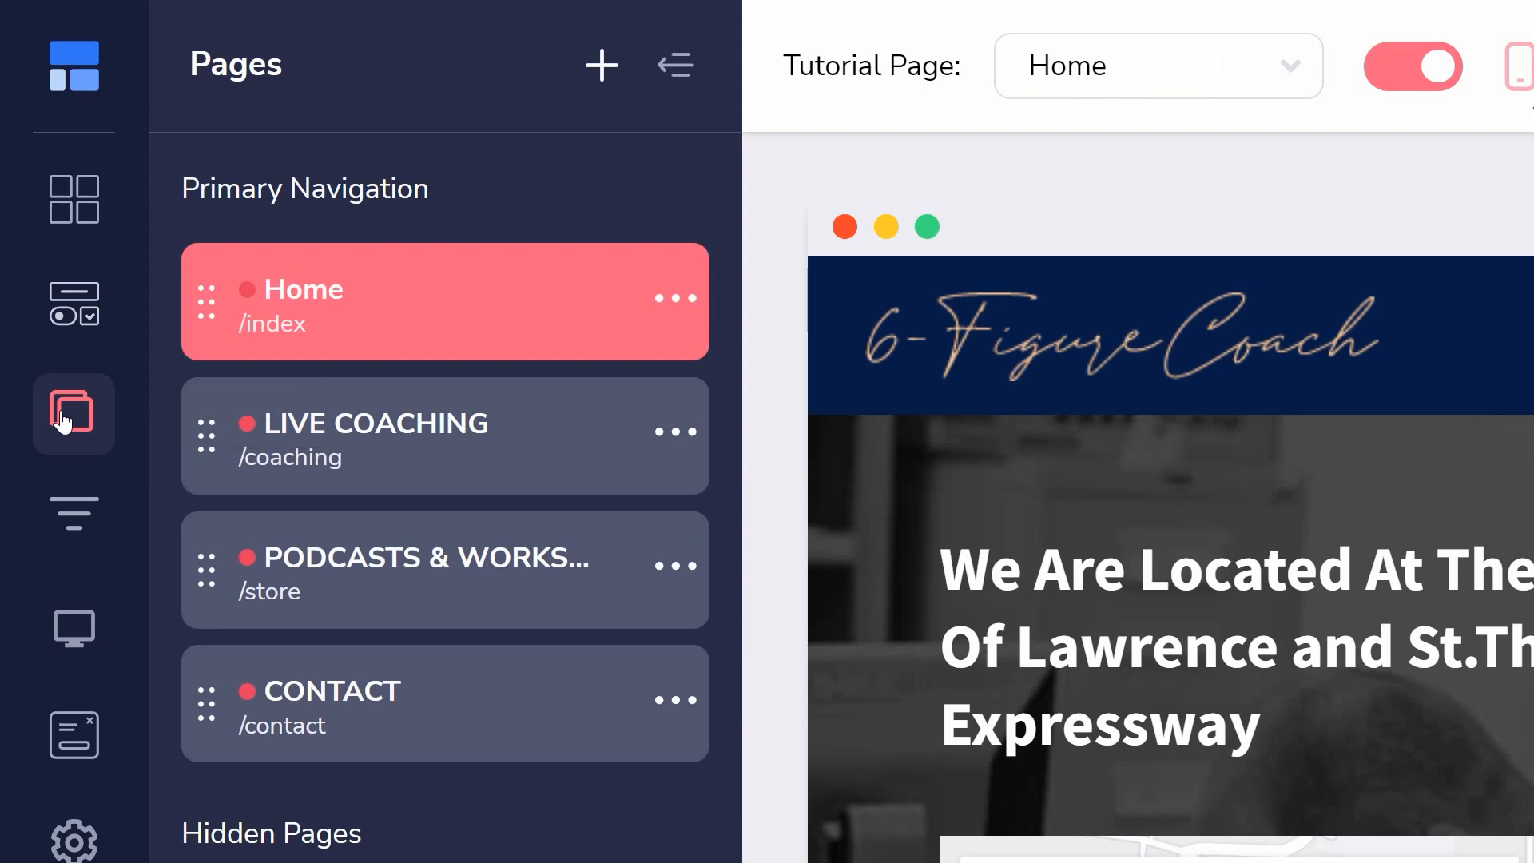
pyautogui.click(673, 434)
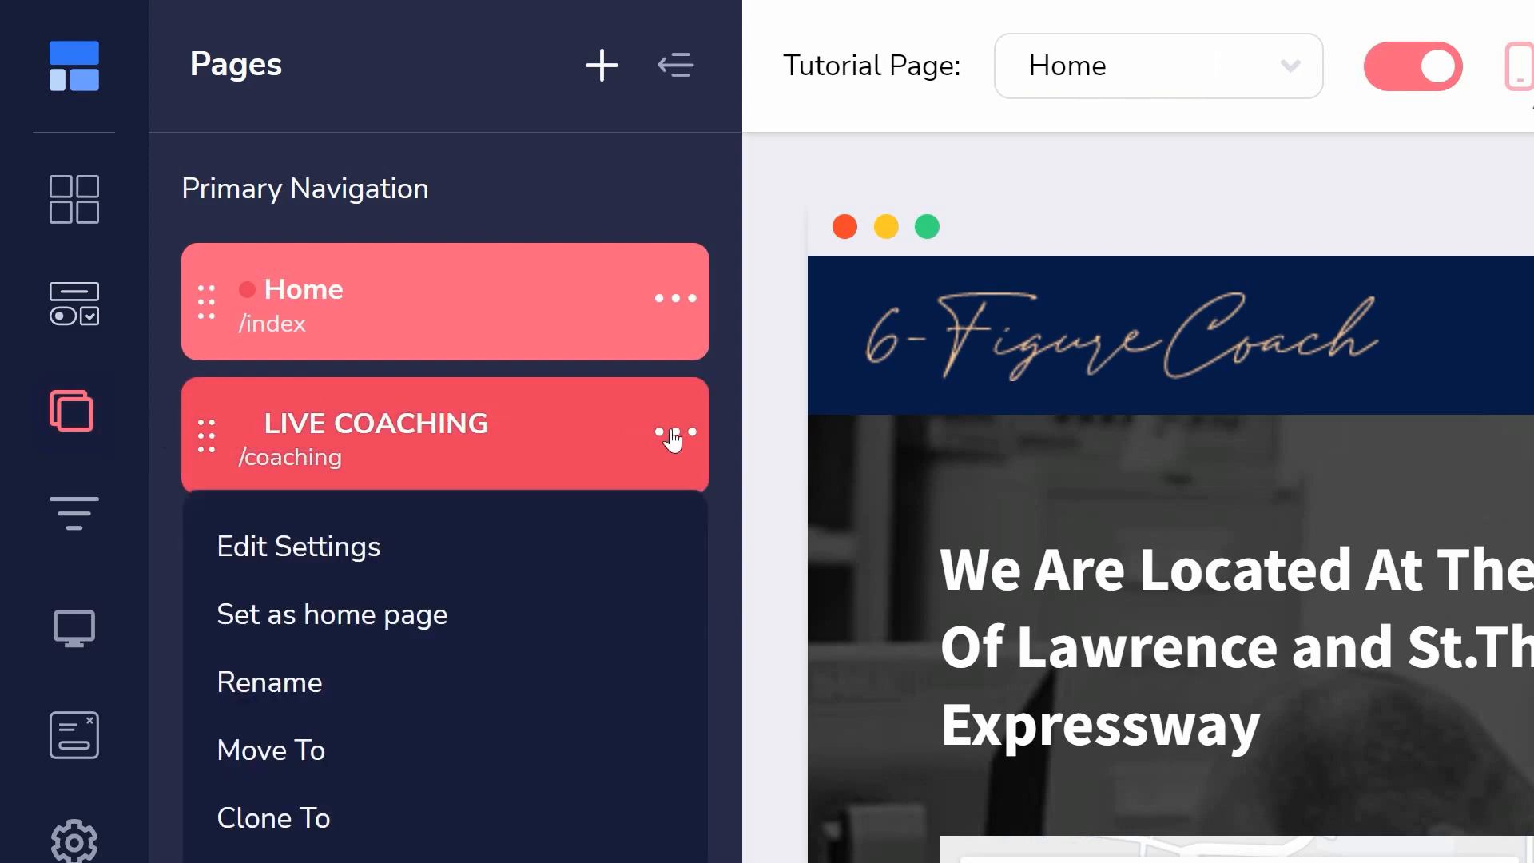
pyautogui.click(377, 548)
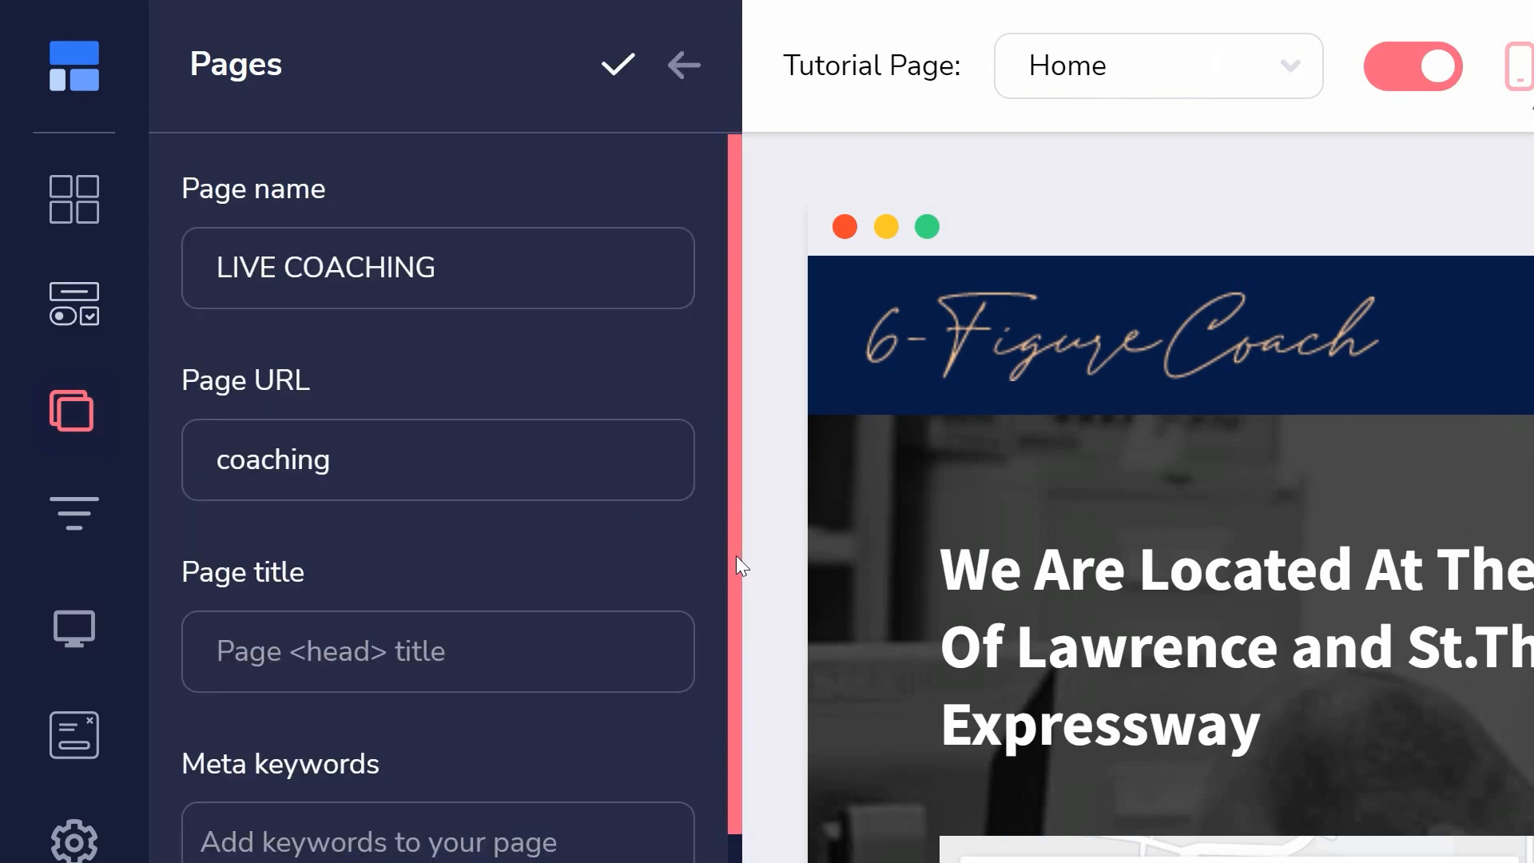
# - Review the LIVE COACHING page settings down to the code includes, and open the site's settings options
pyautogui.scroll(-10, 735, 554)
pyautogui.scroll(-4, 438, 495)
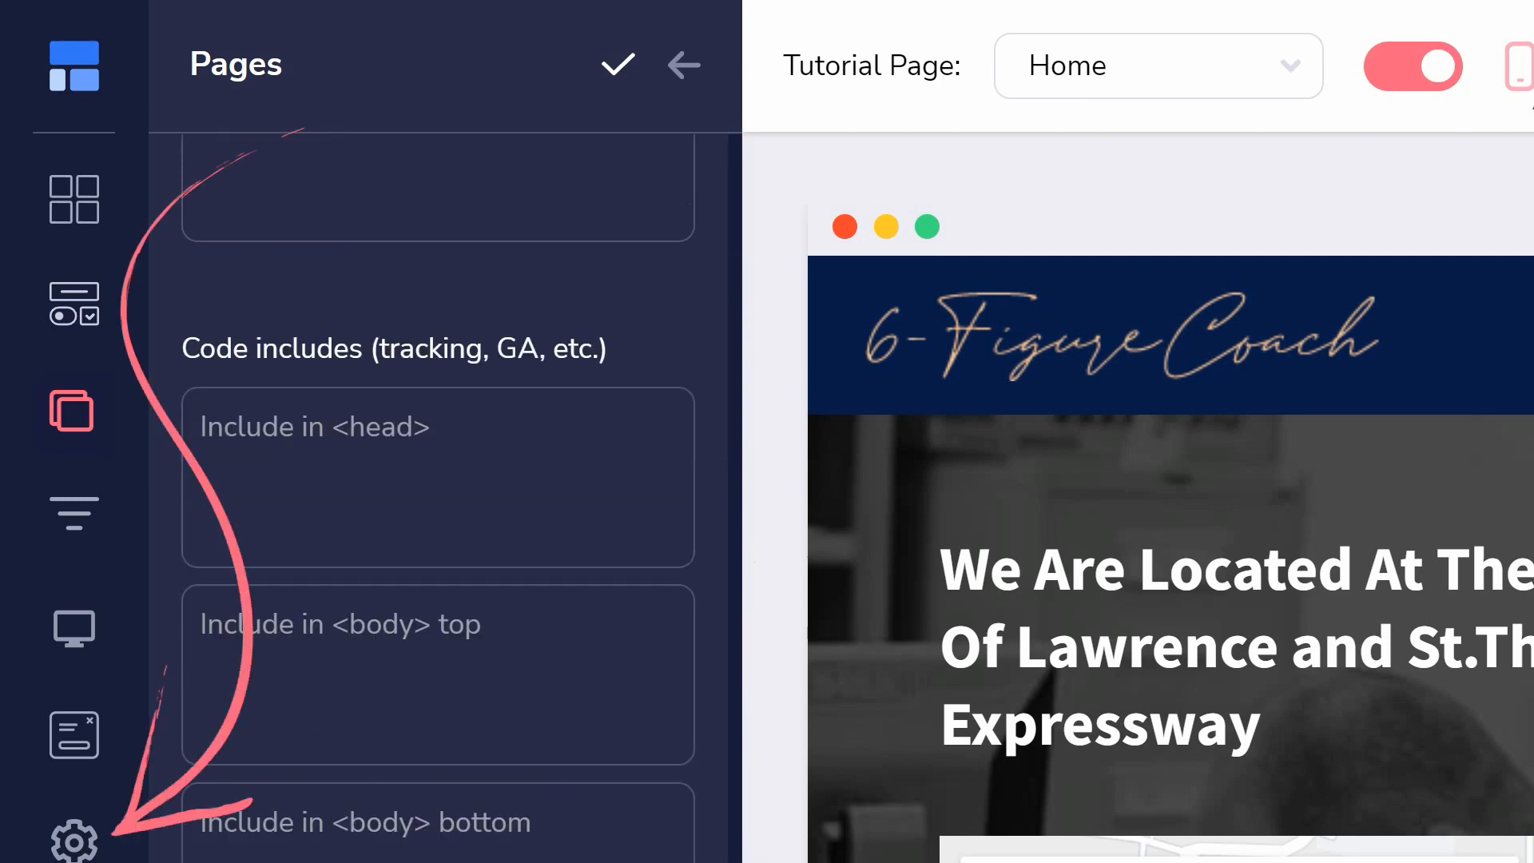
pyautogui.click(89, 855)
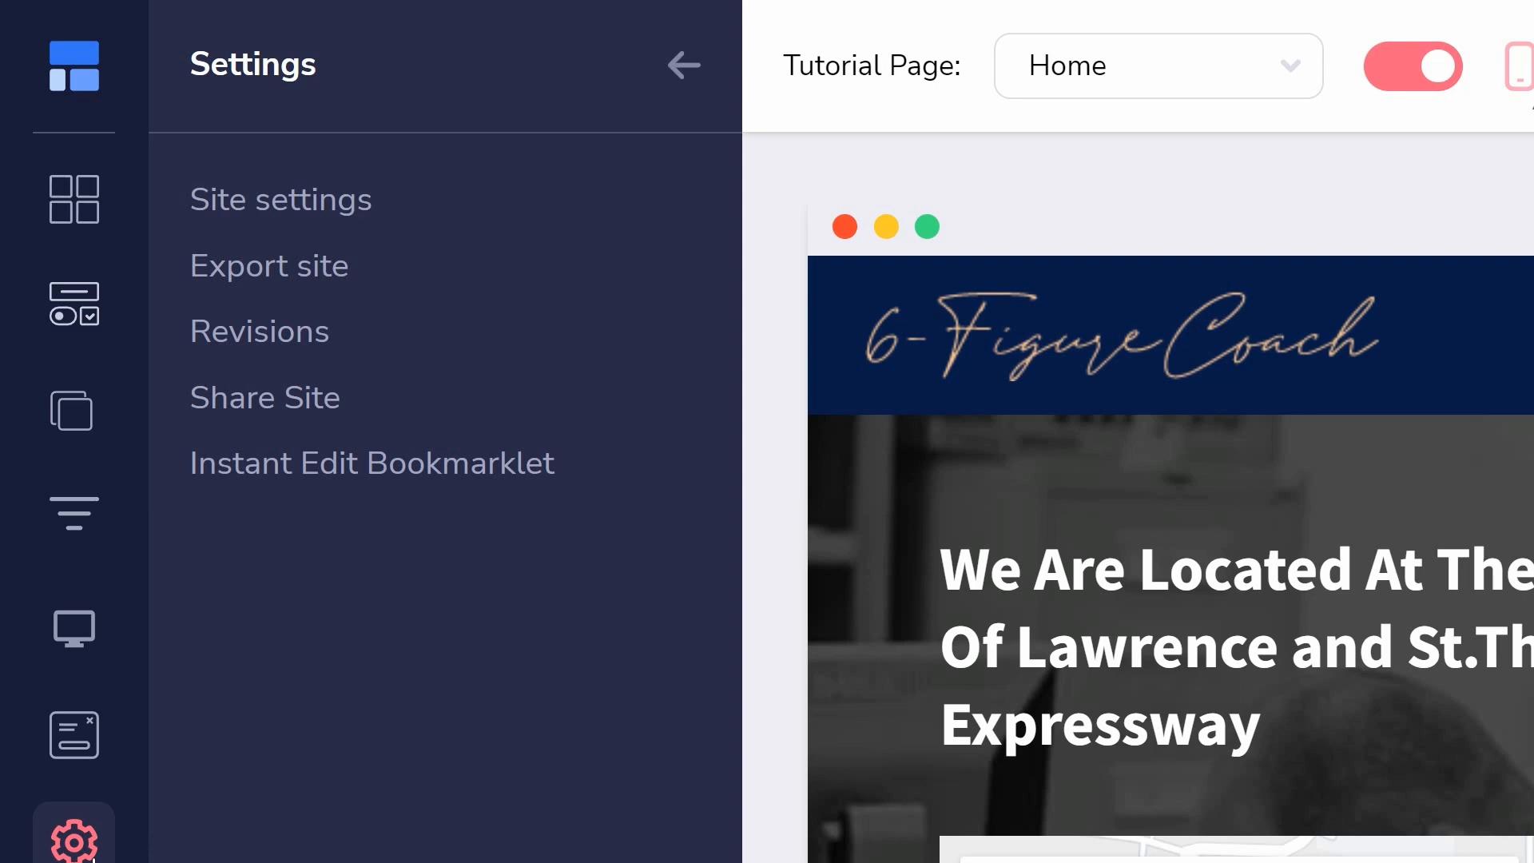
# - Add a popup using the "ENJOY THIS 15% OFF" sign-up template and select its "Sign Up & Keep In Touch" heading
pyautogui.click(87, 726)
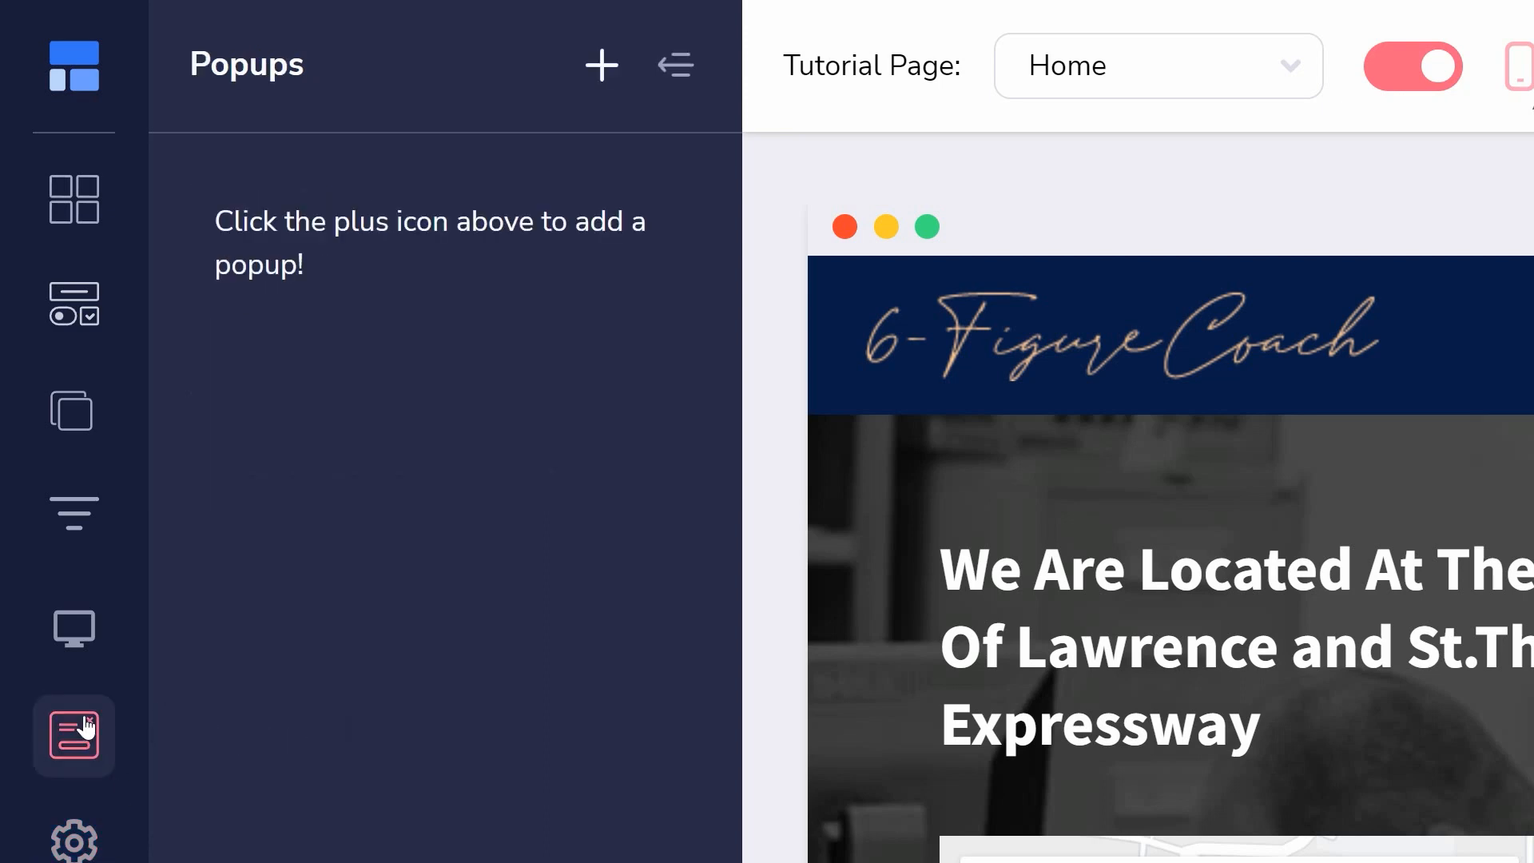
pyautogui.click(601, 65)
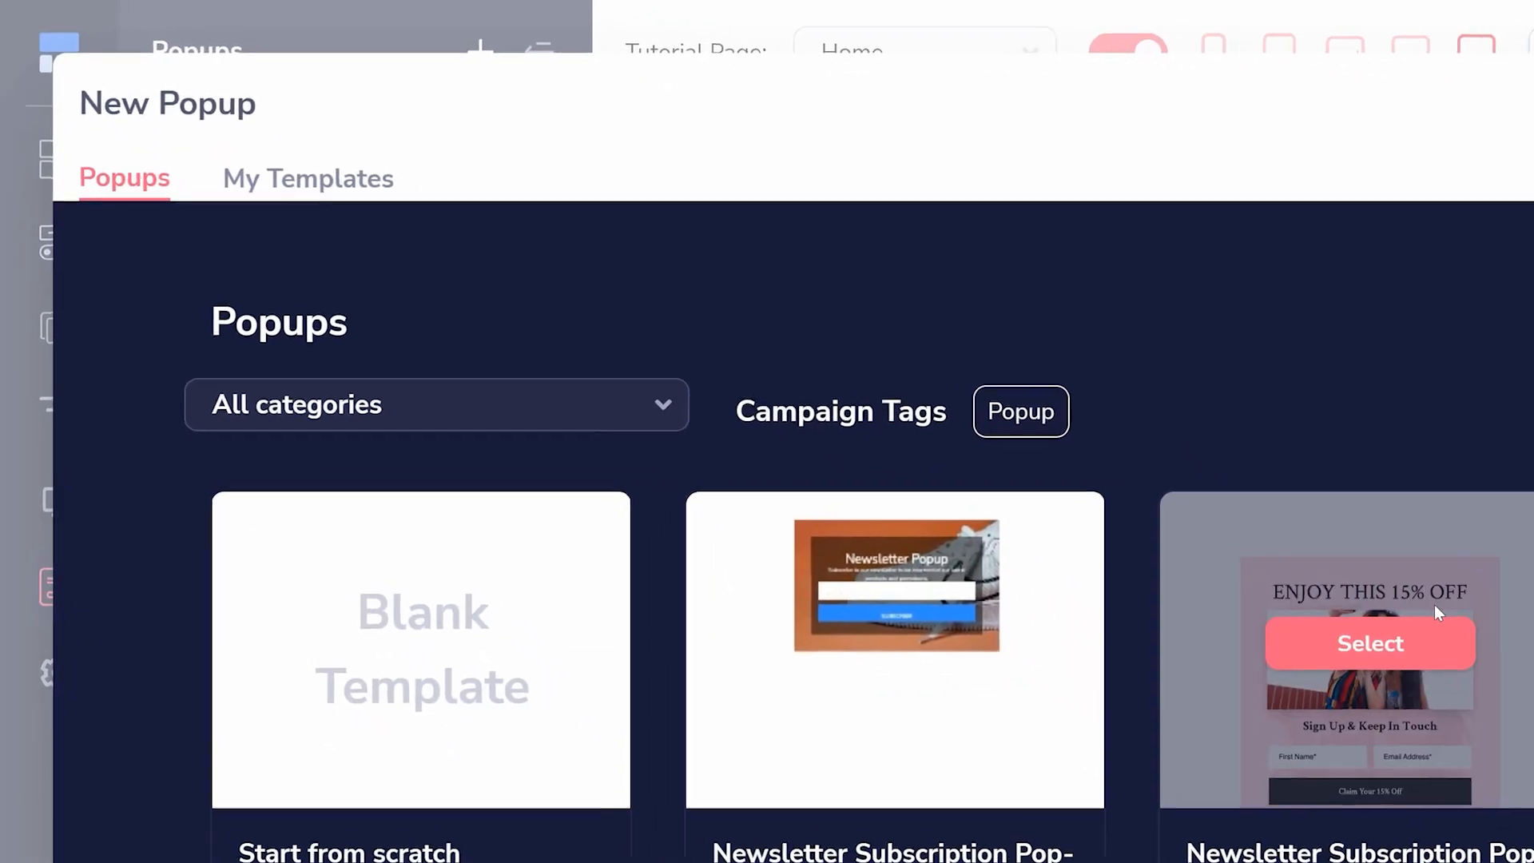
pyautogui.click(1438, 619)
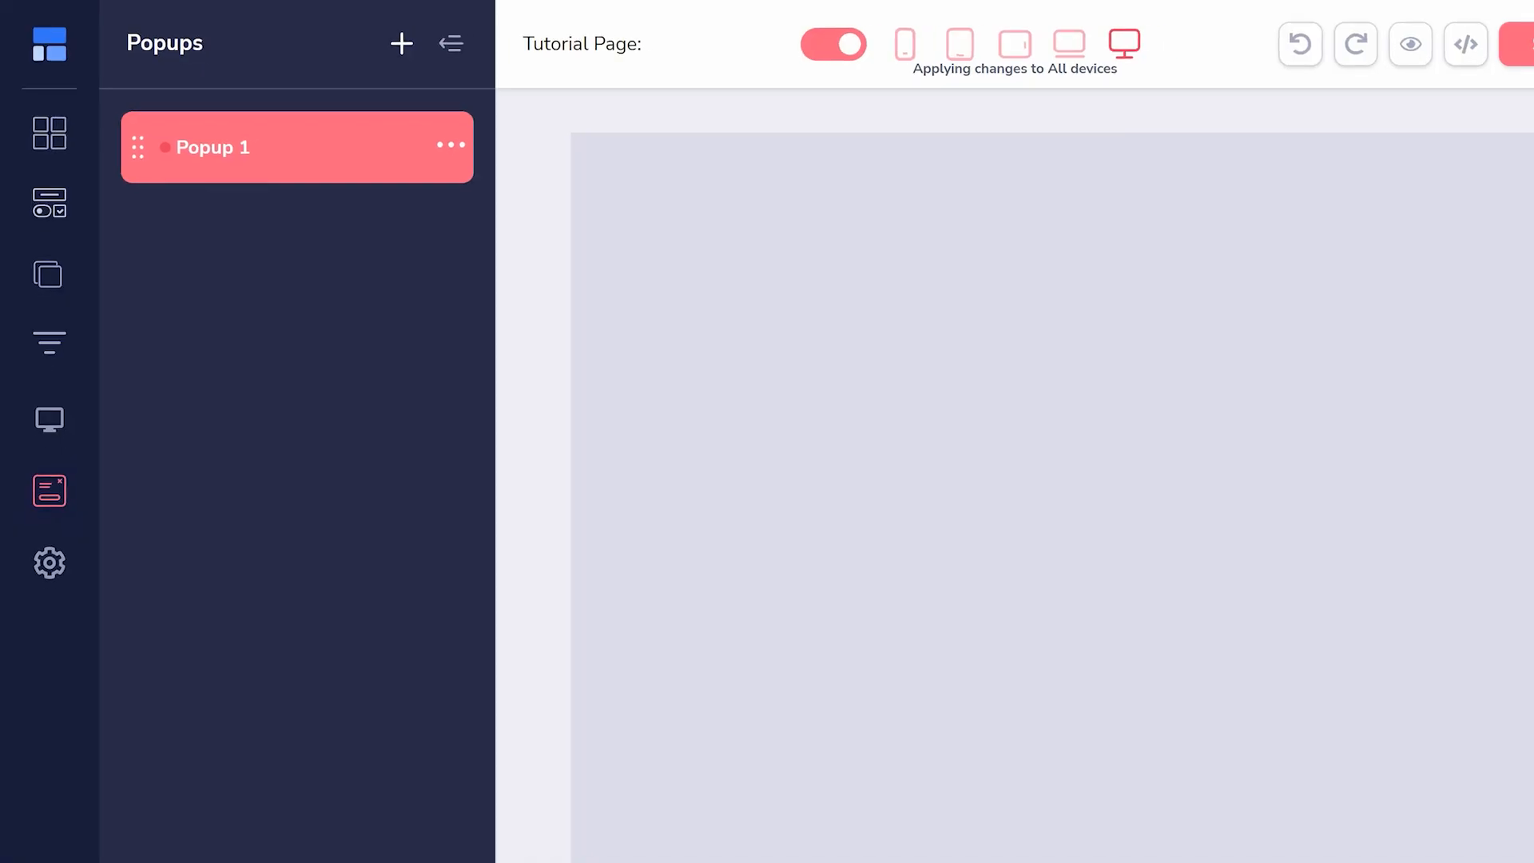
pyautogui.click(639, 431)
pyautogui.click(635, 504)
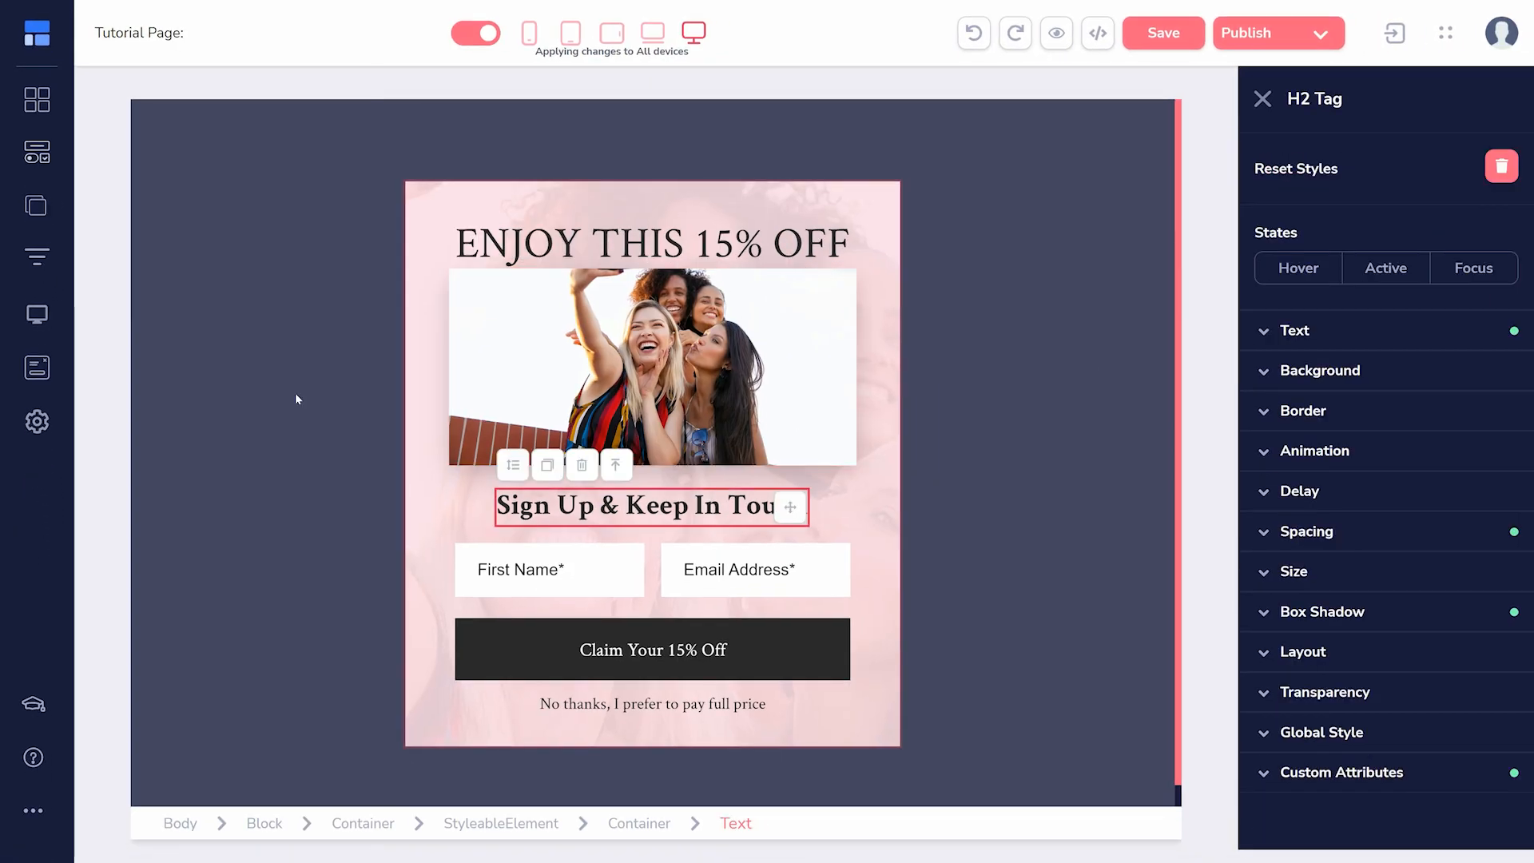
# - View the templates offered for a new funnel without adding one, and open the site's publish settings
pyautogui.click(36, 314)
pyautogui.click(37, 268)
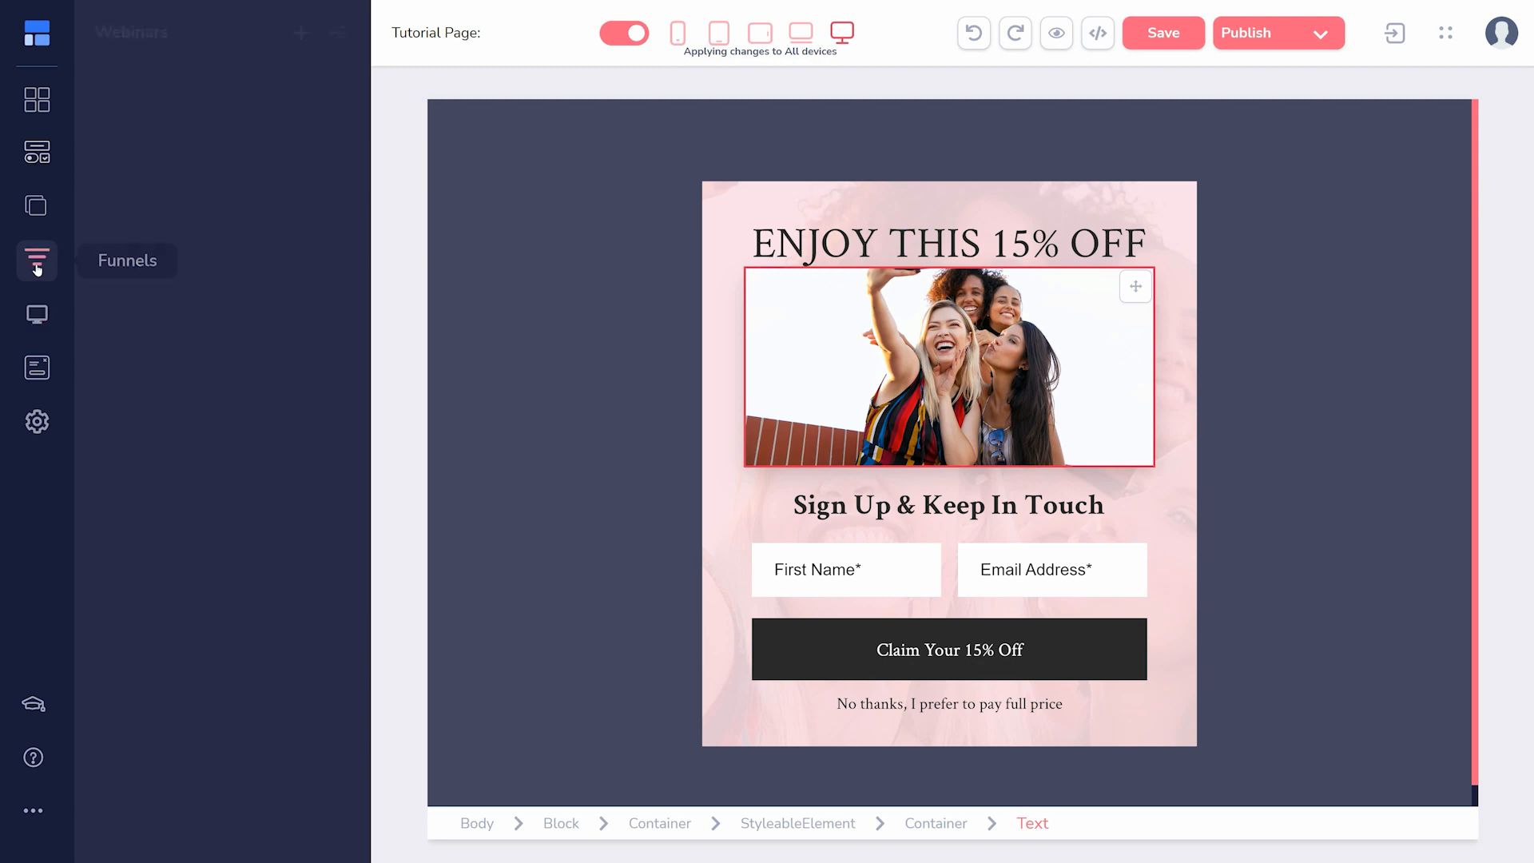
pyautogui.click(302, 37)
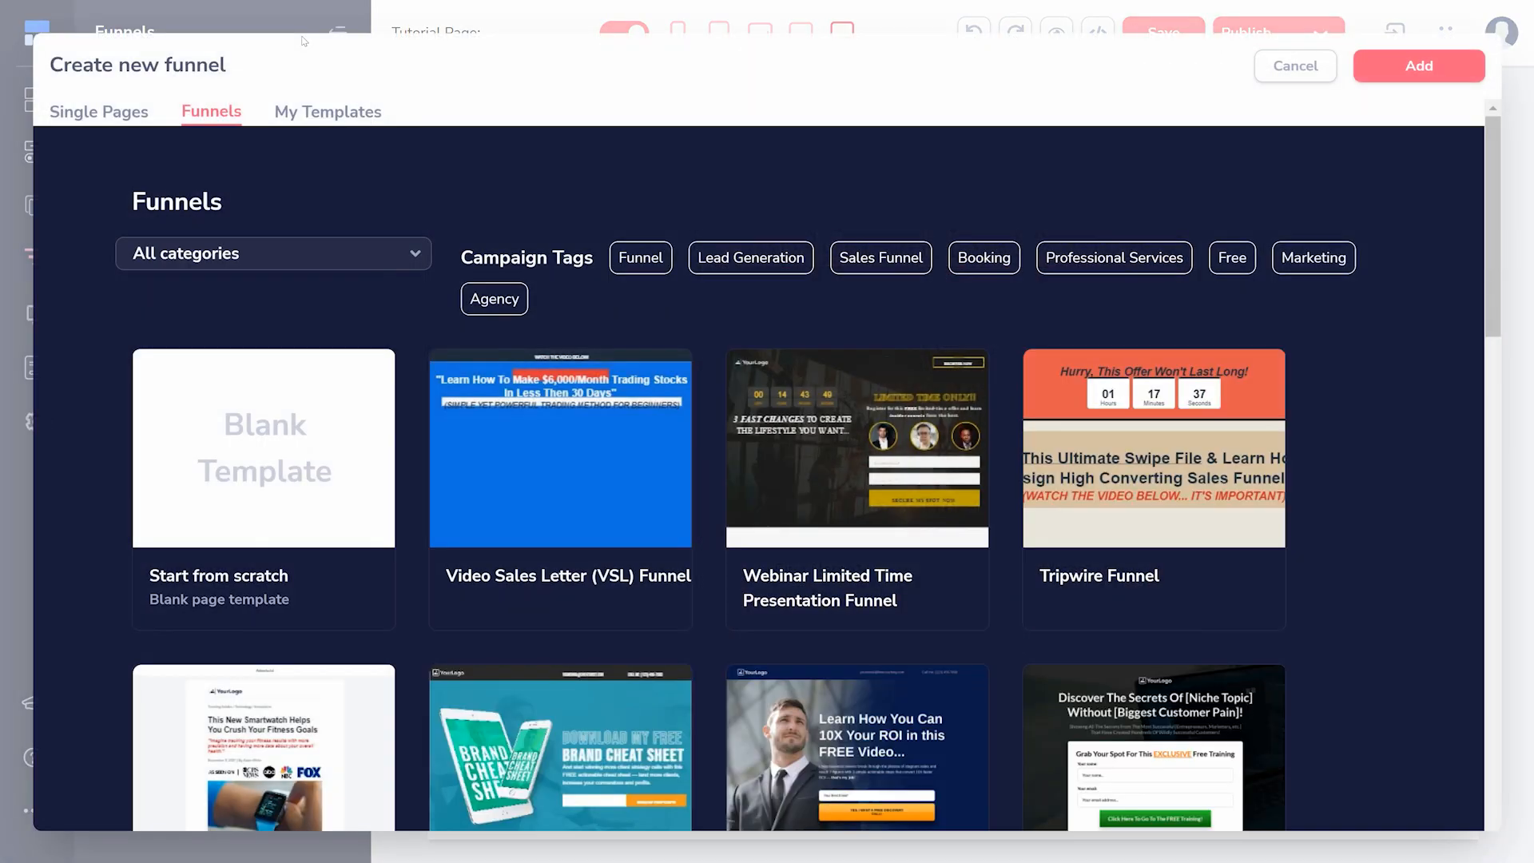
pyautogui.click(1281, 77)
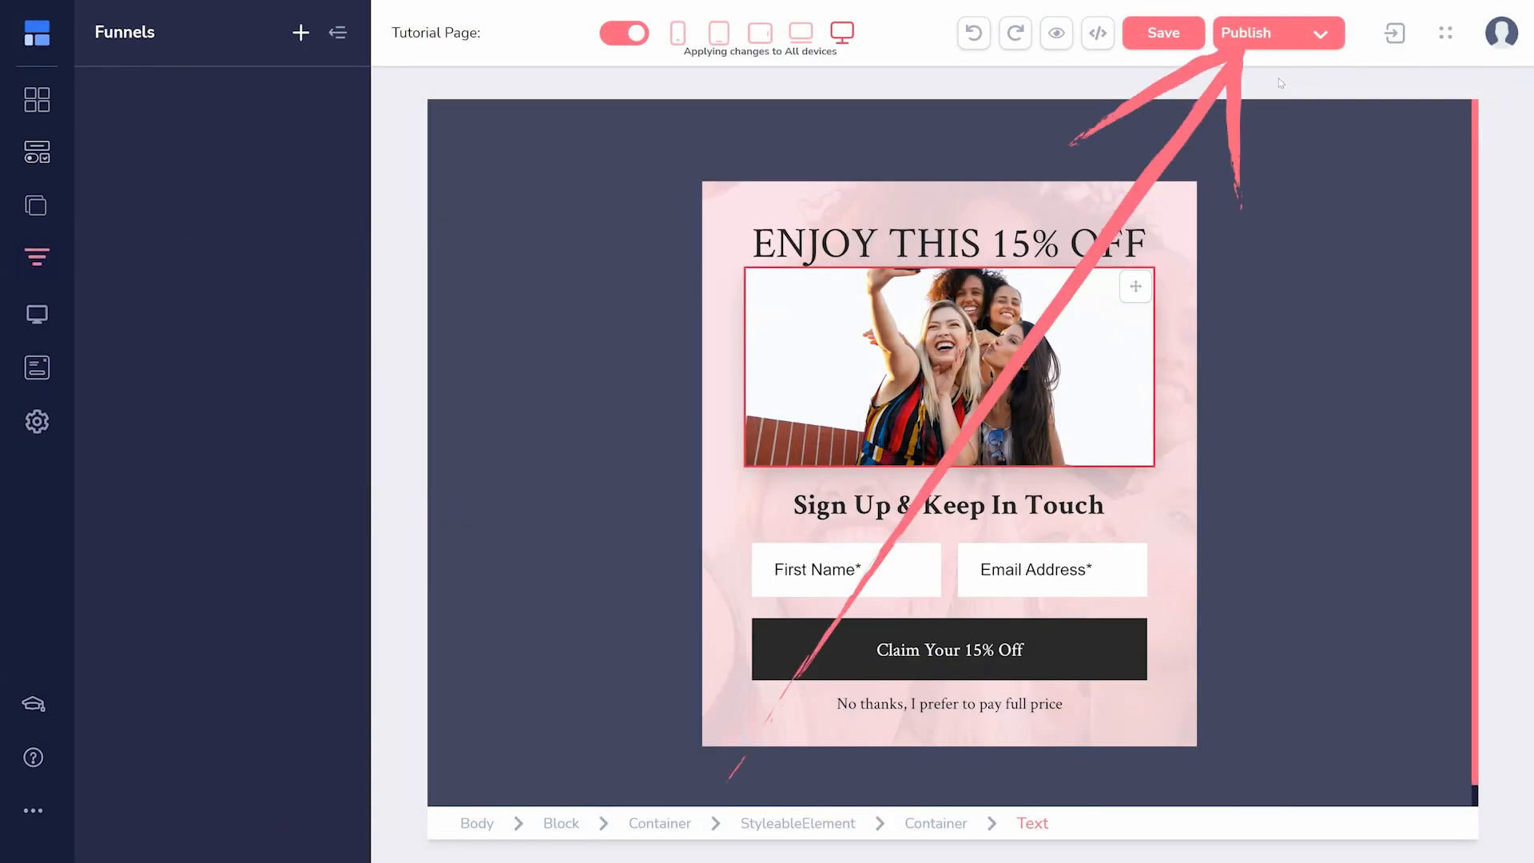
pyautogui.click(1283, 39)
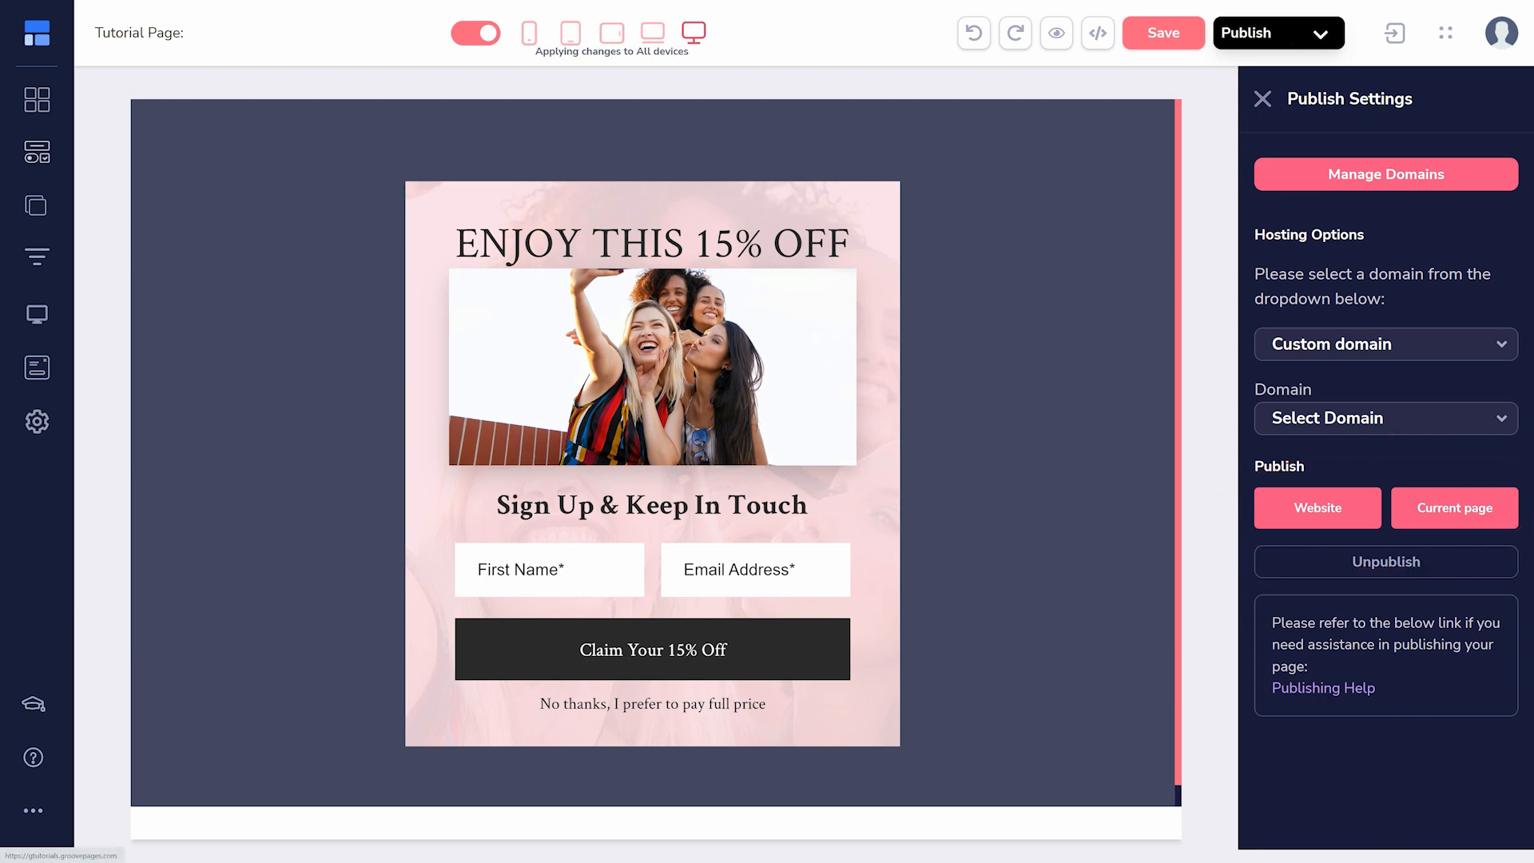
# - Switch to GrooveSell and open the vendor settings with the payment gateways
pyautogui.click(44, 40)
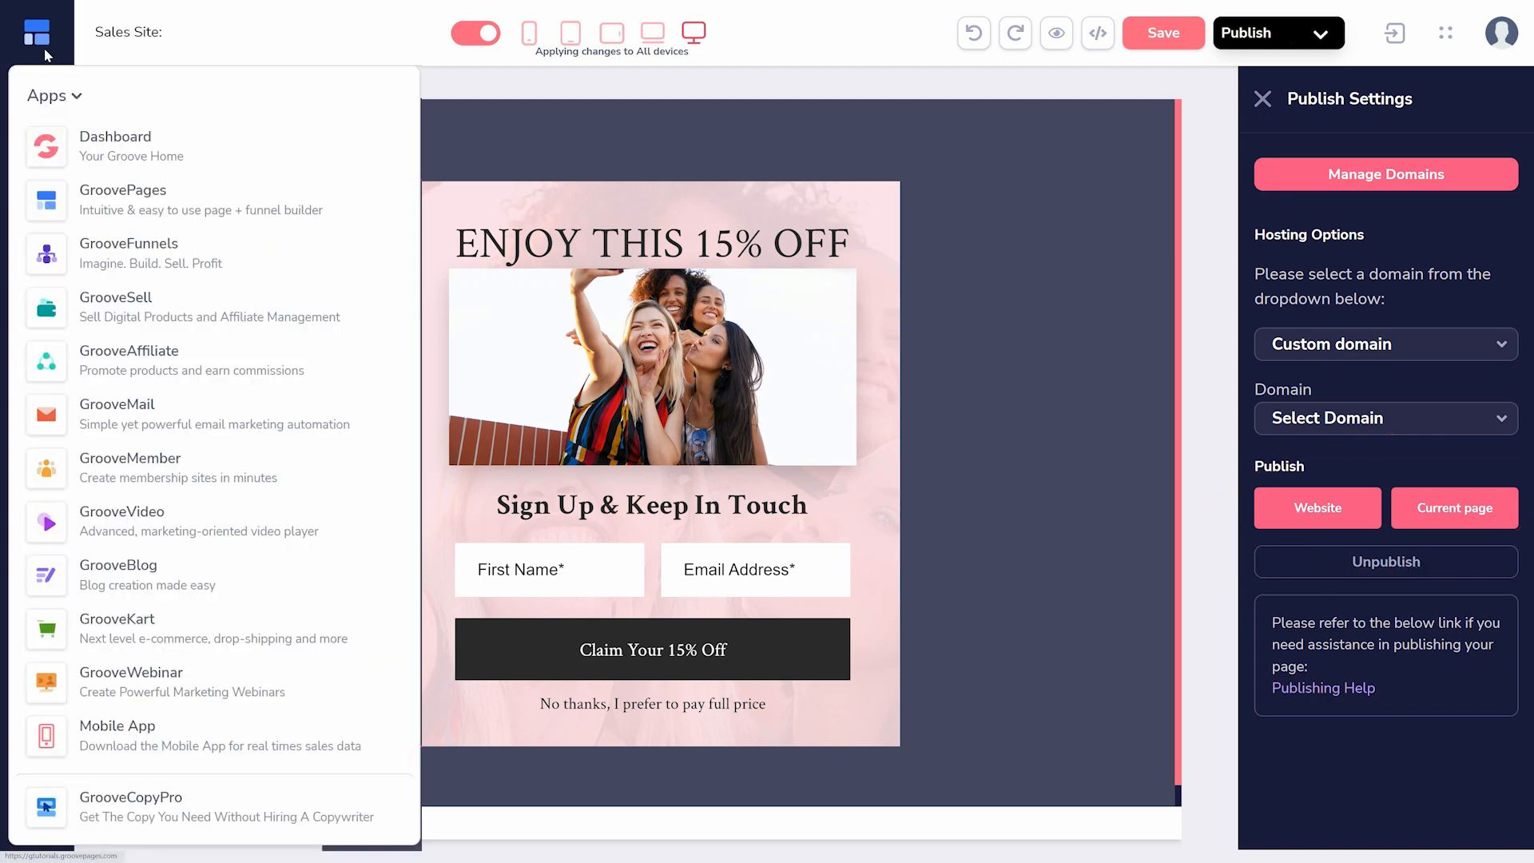
pyautogui.click(177, 301)
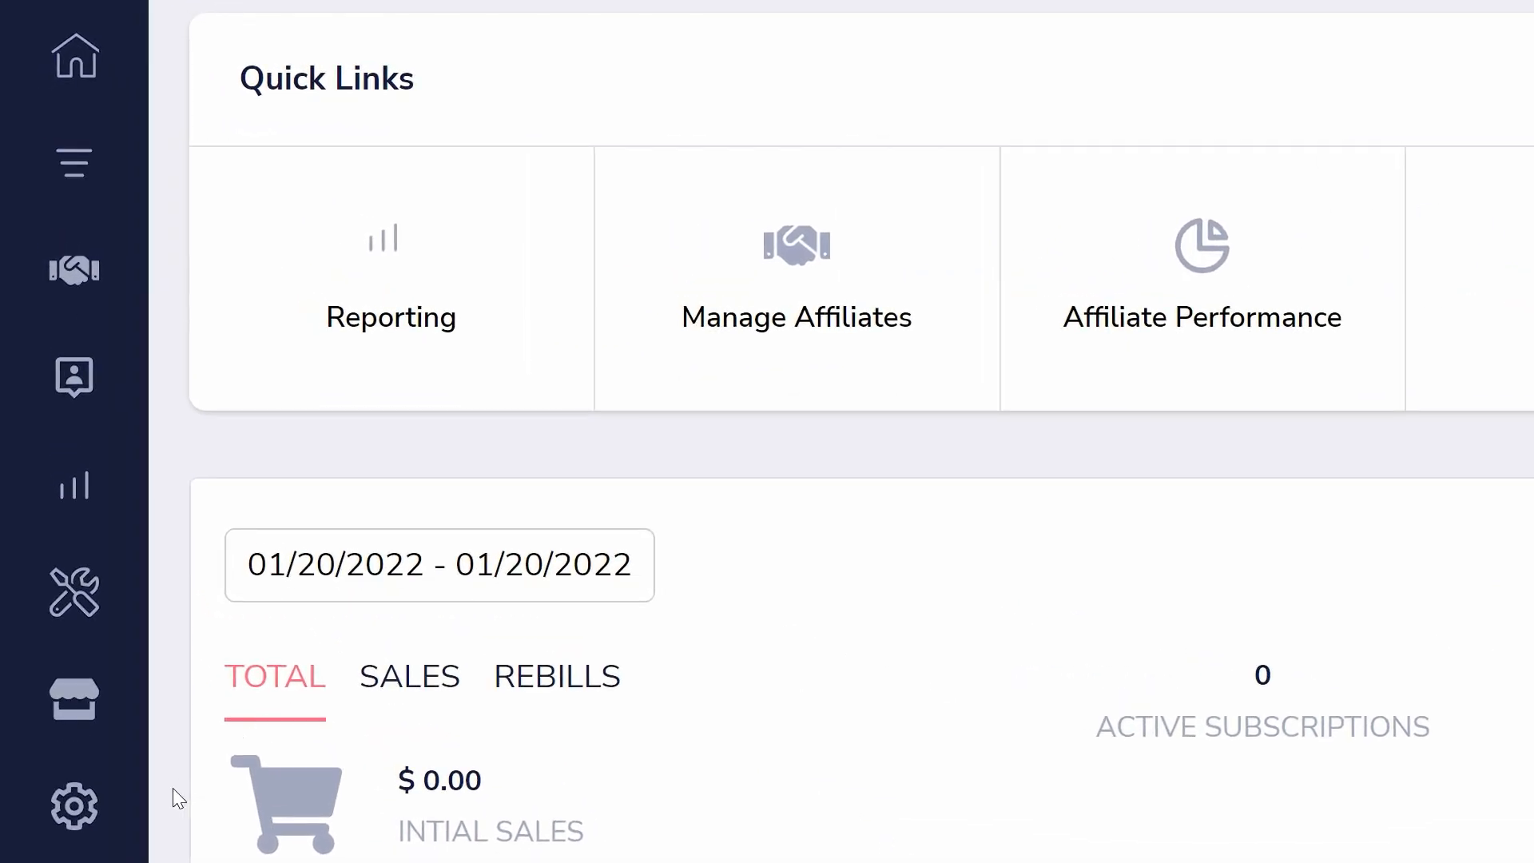
pyautogui.click(76, 837)
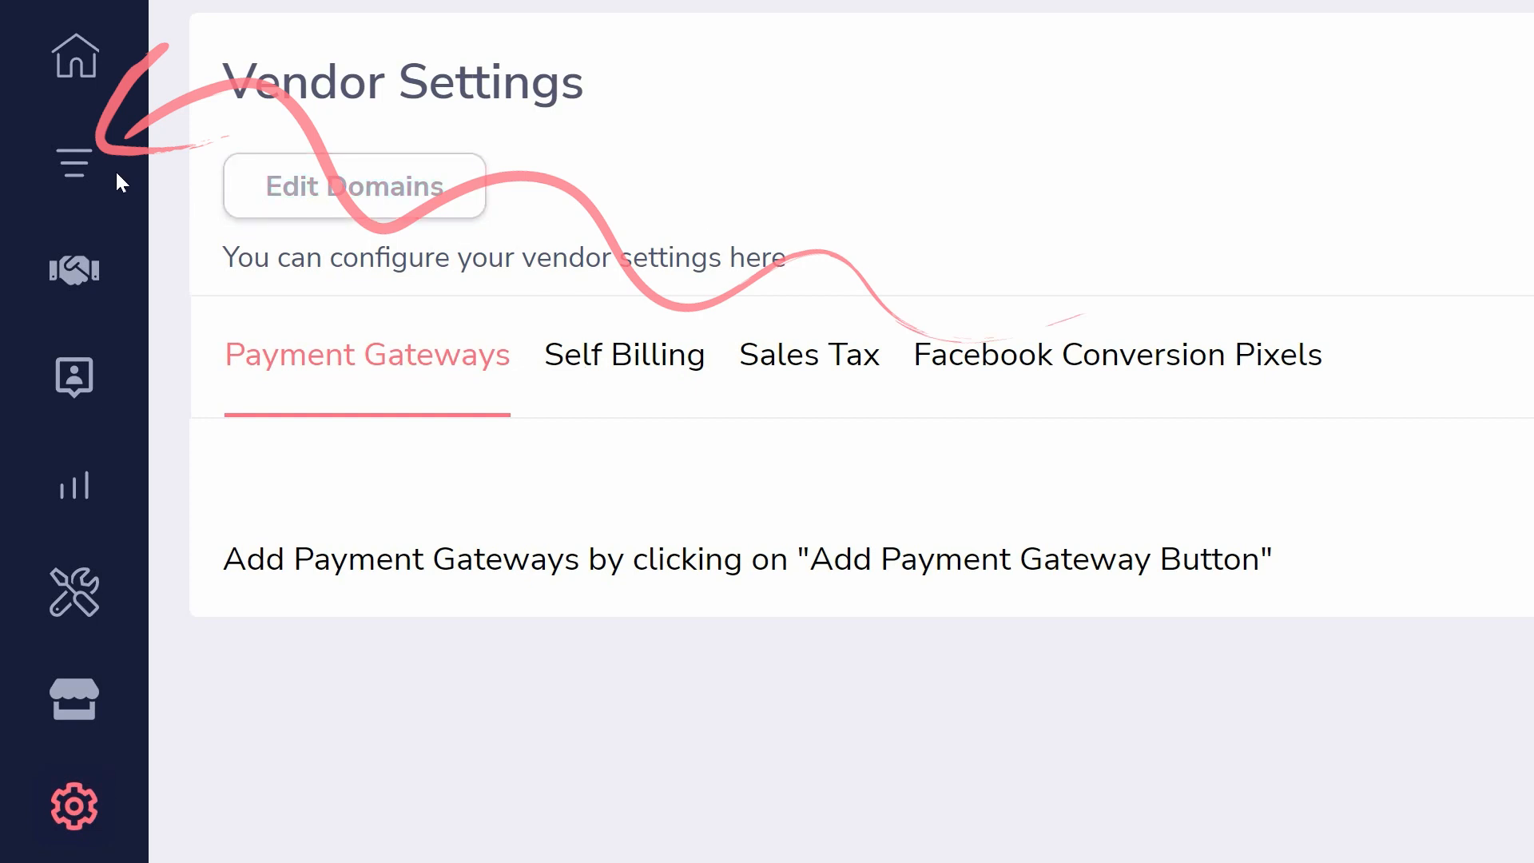
# - Create a product funnel named "Orientation Product" with internal name "Product funnel to demo GrooveSell" and description "GrooveSell demonstration video"
pyautogui.click(82, 170)
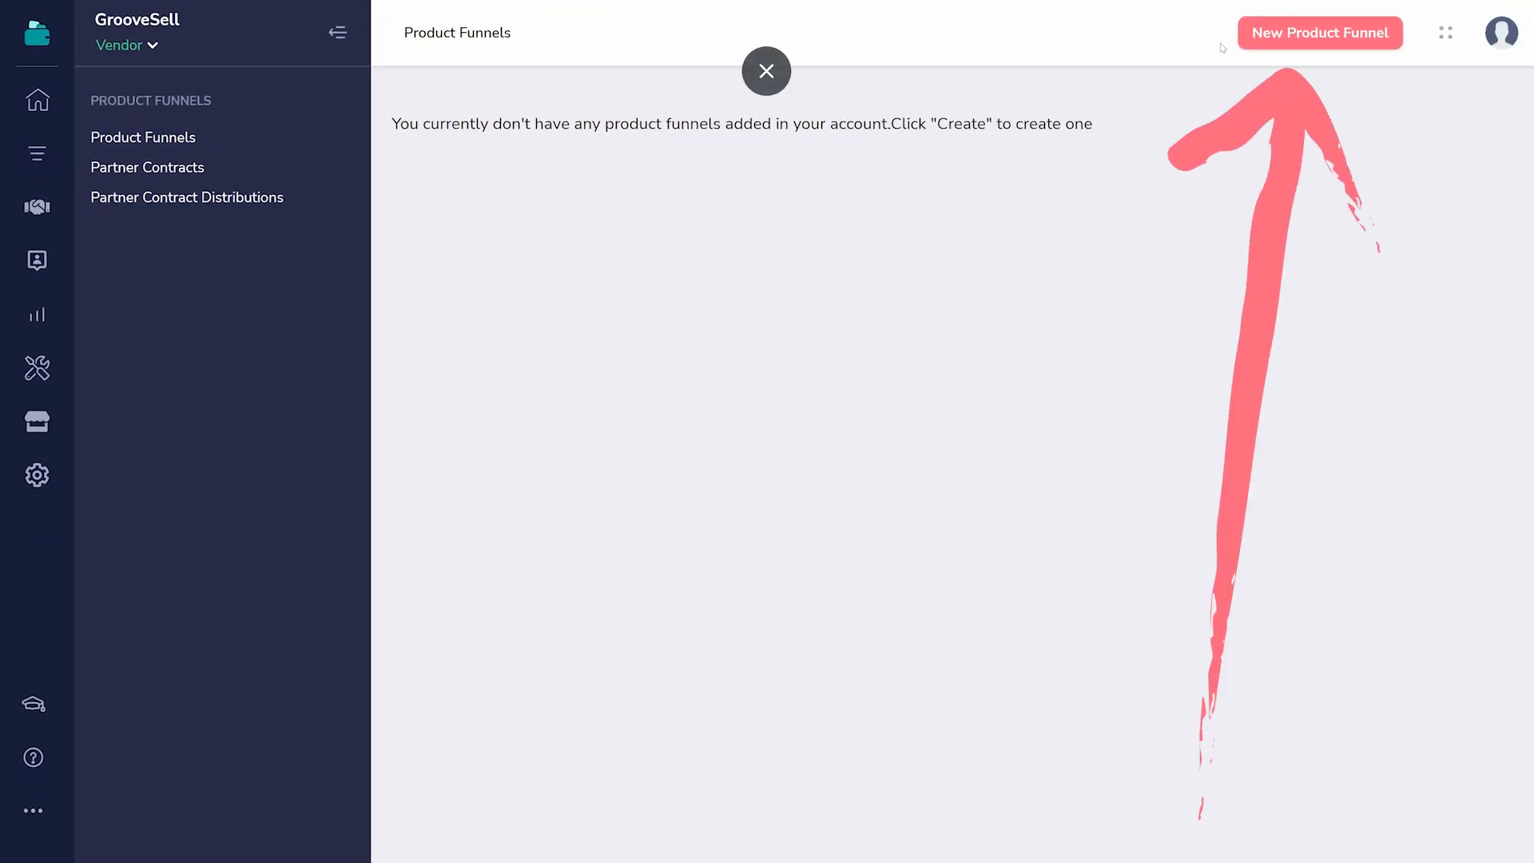
pyautogui.click(1320, 32)
pyautogui.write('Orientation Product')
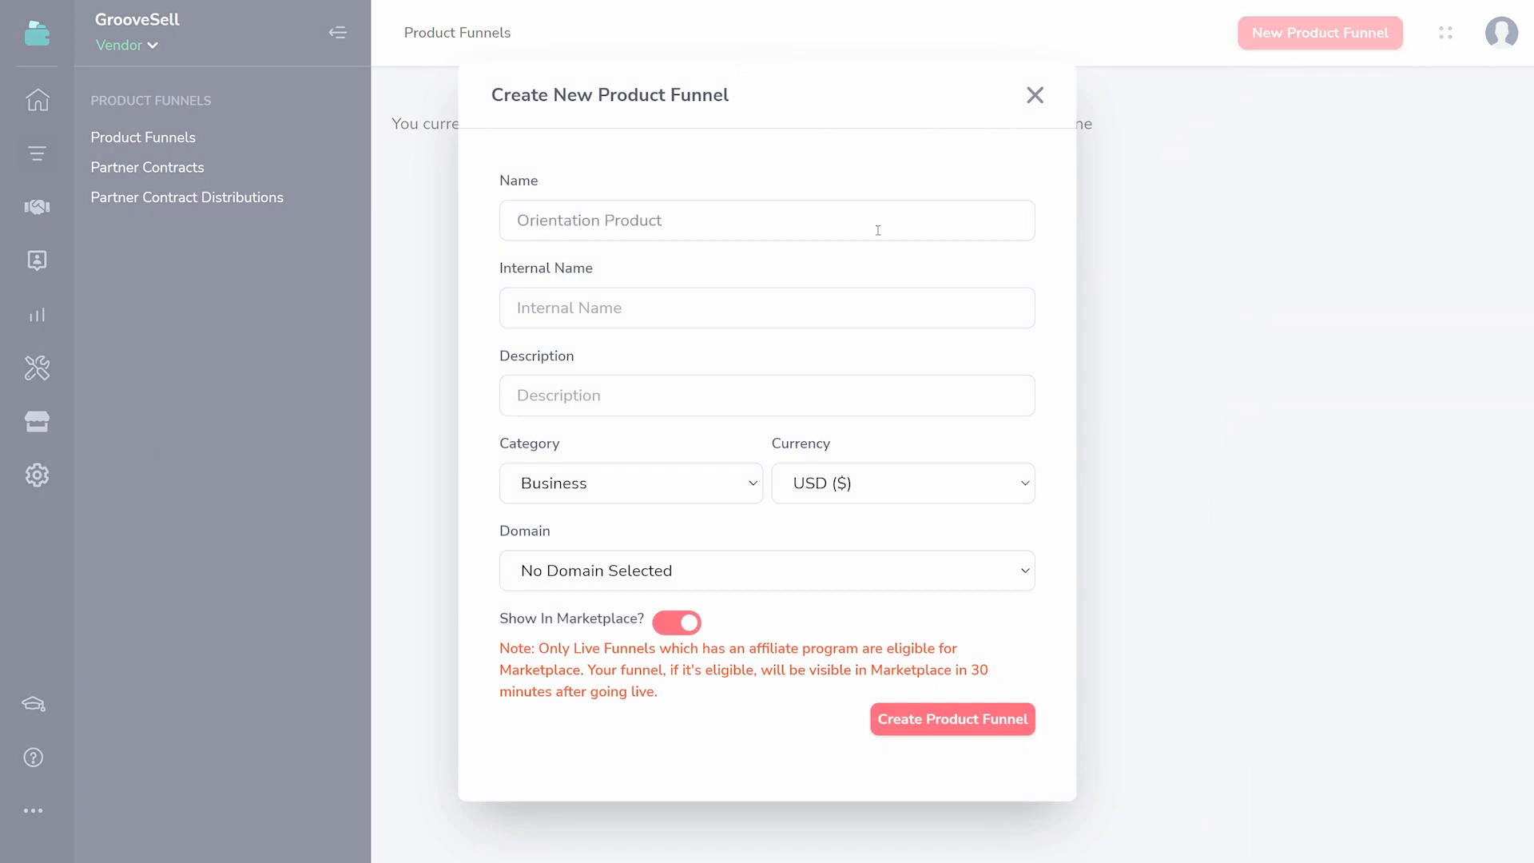
pyautogui.click(831, 294)
pyautogui.write('Product funnel to demo GrooveSell')
pyautogui.press('Tab')
pyautogui.write('GrooveSell demonstration video')
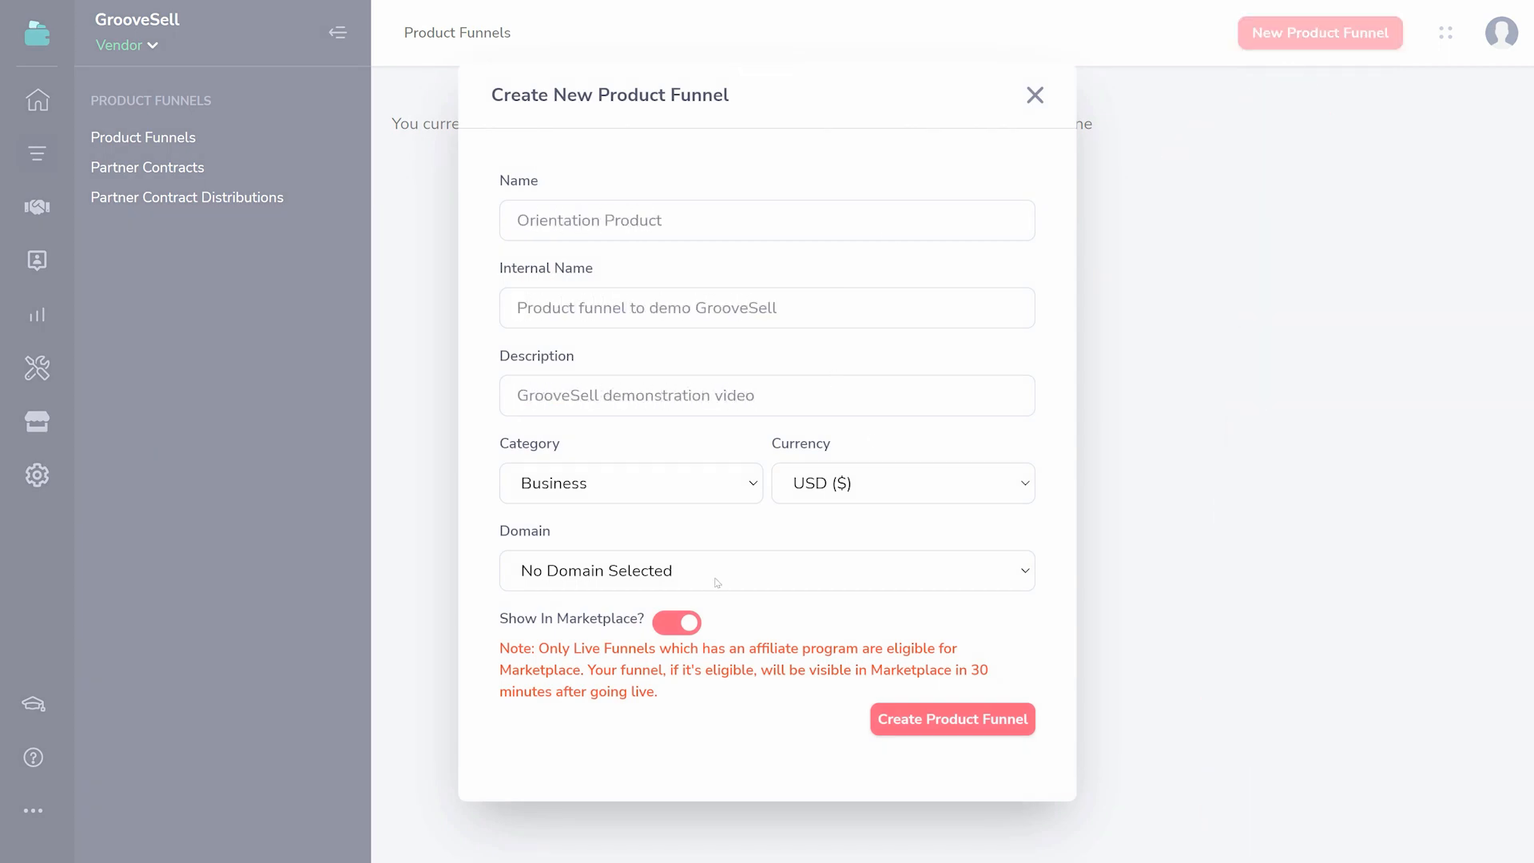
pyautogui.click(952, 719)
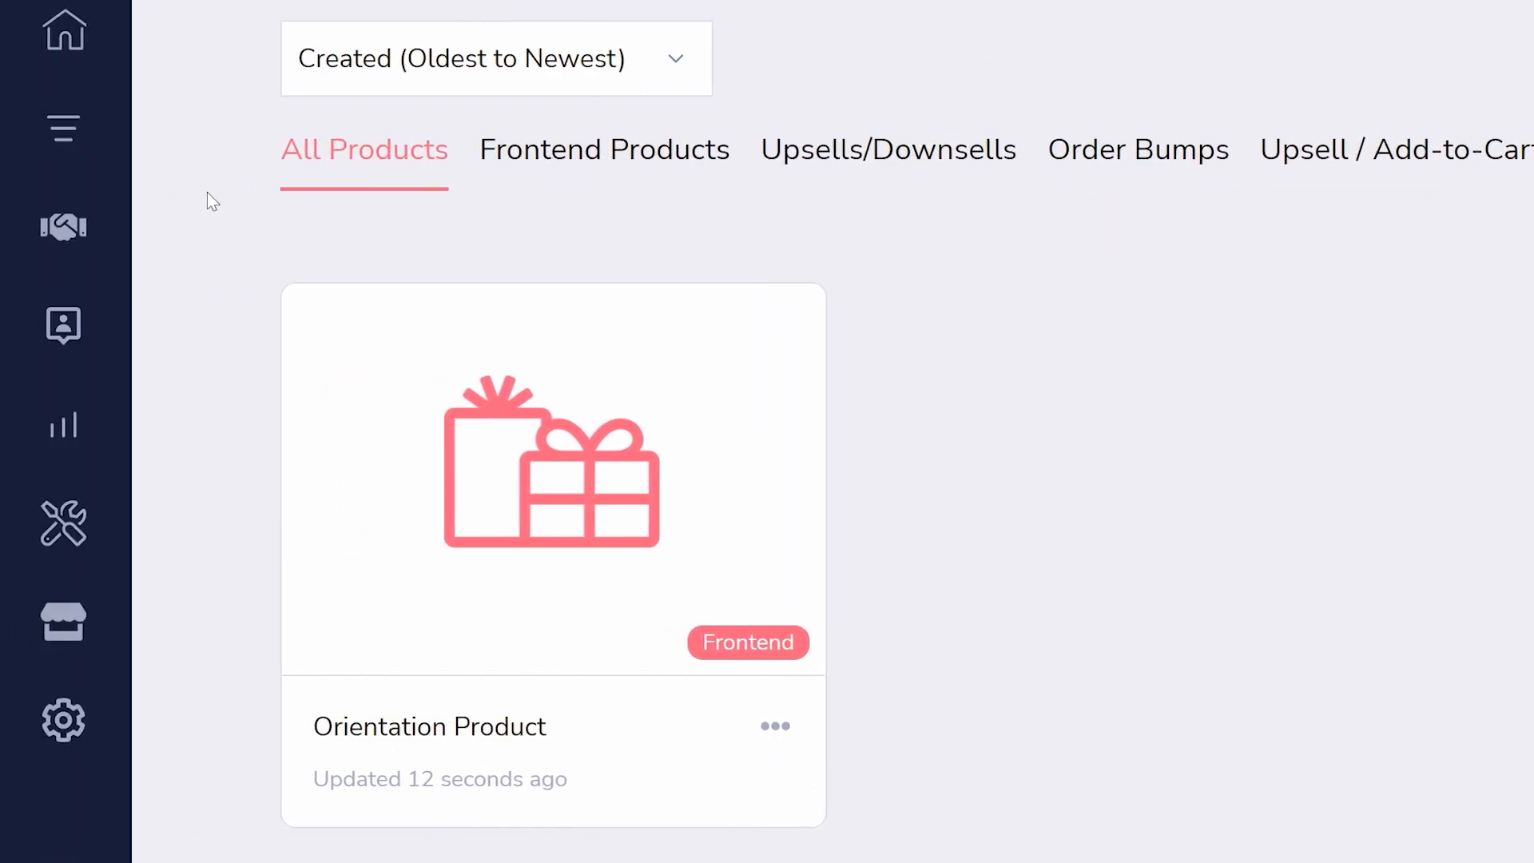
# - View the product funnels list, the partner contracts and the partner contract distributions
pyautogui.click(68, 128)
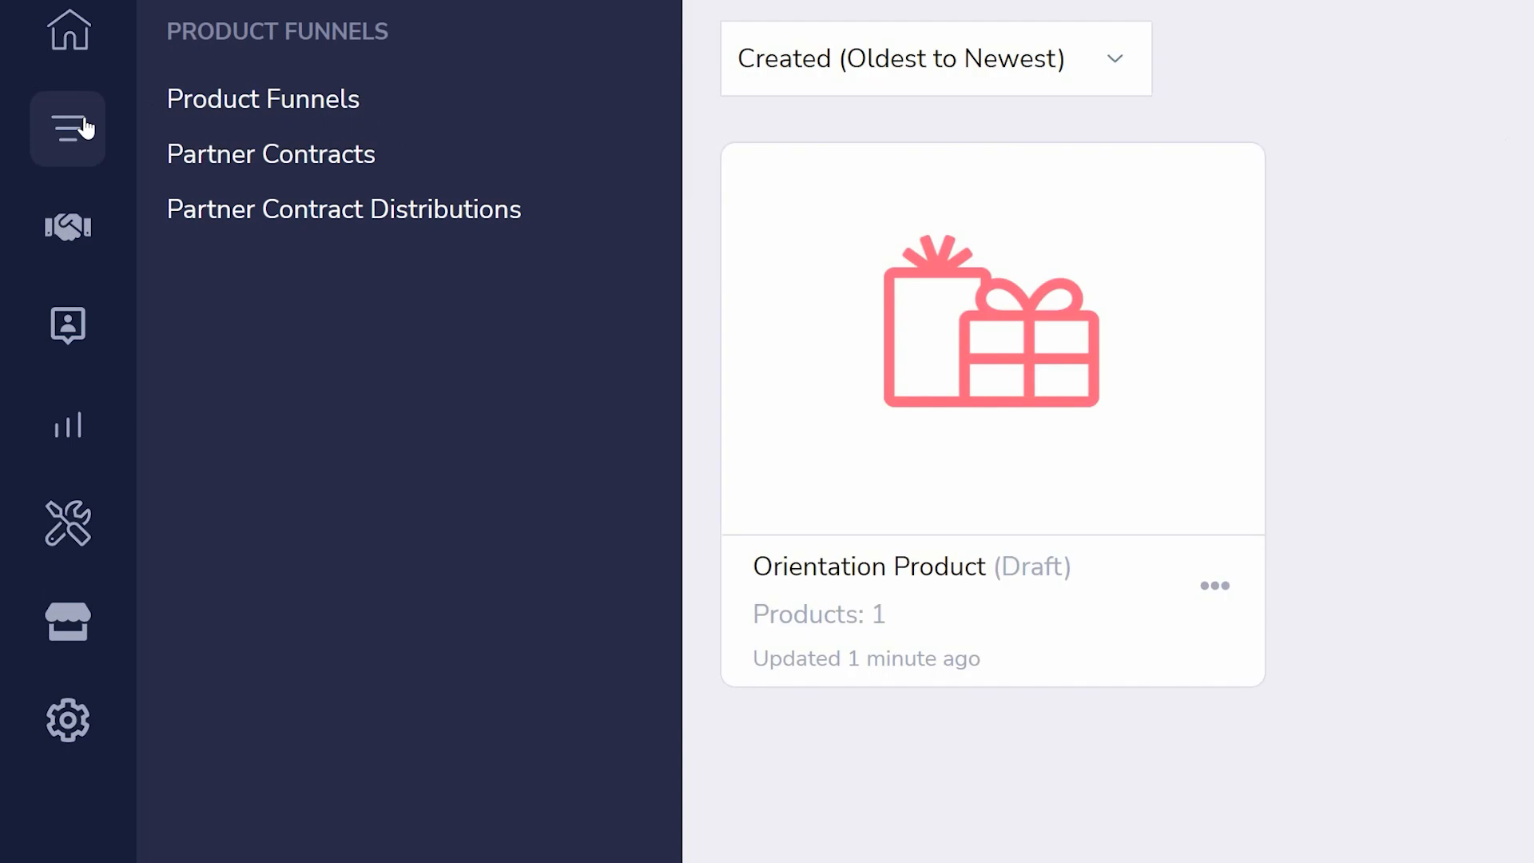
pyautogui.click(261, 164)
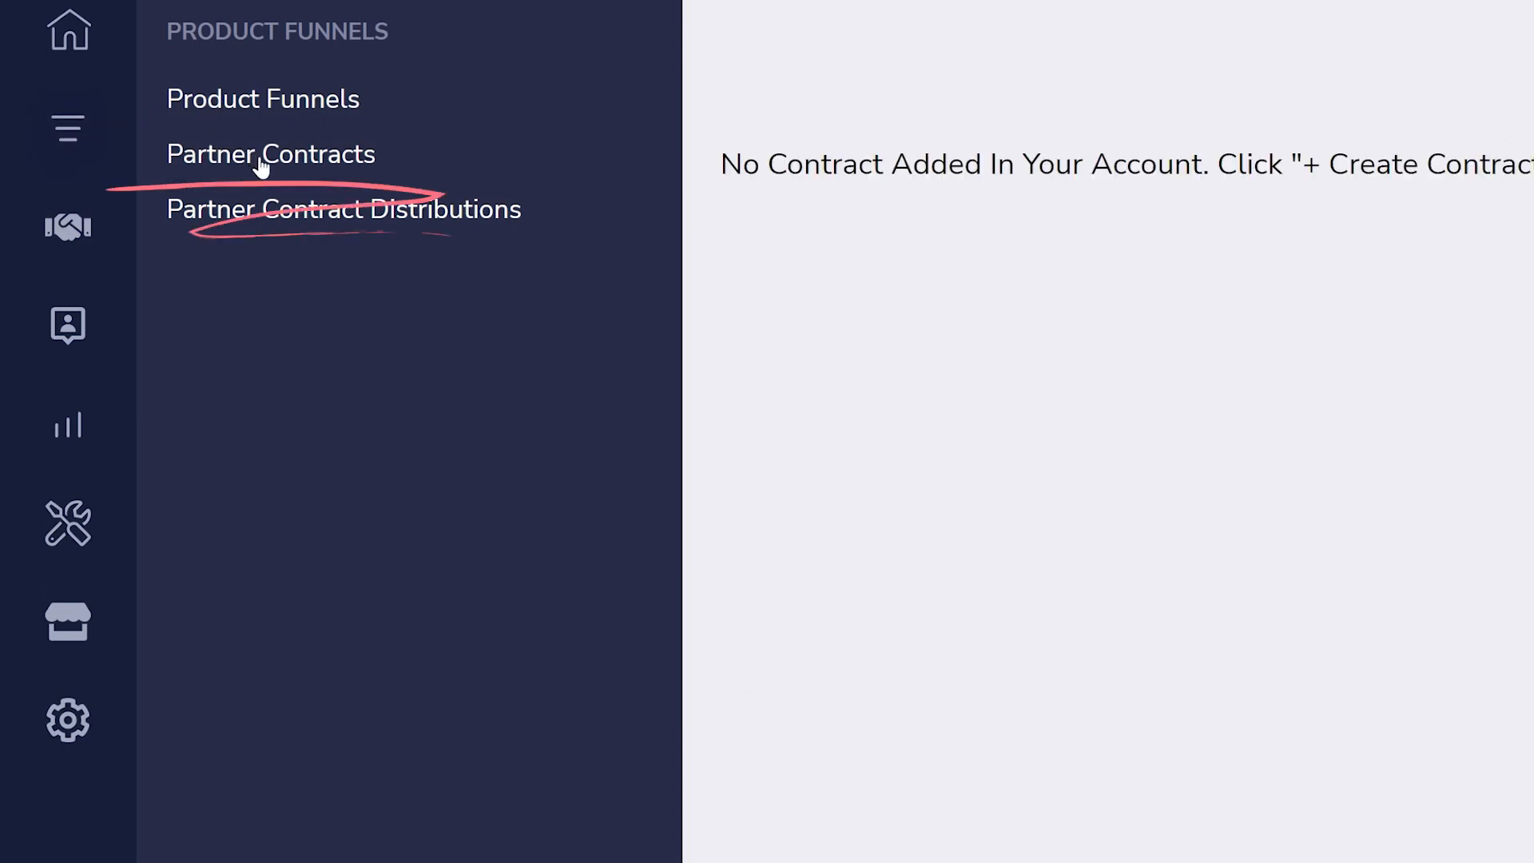
pyautogui.click(295, 213)
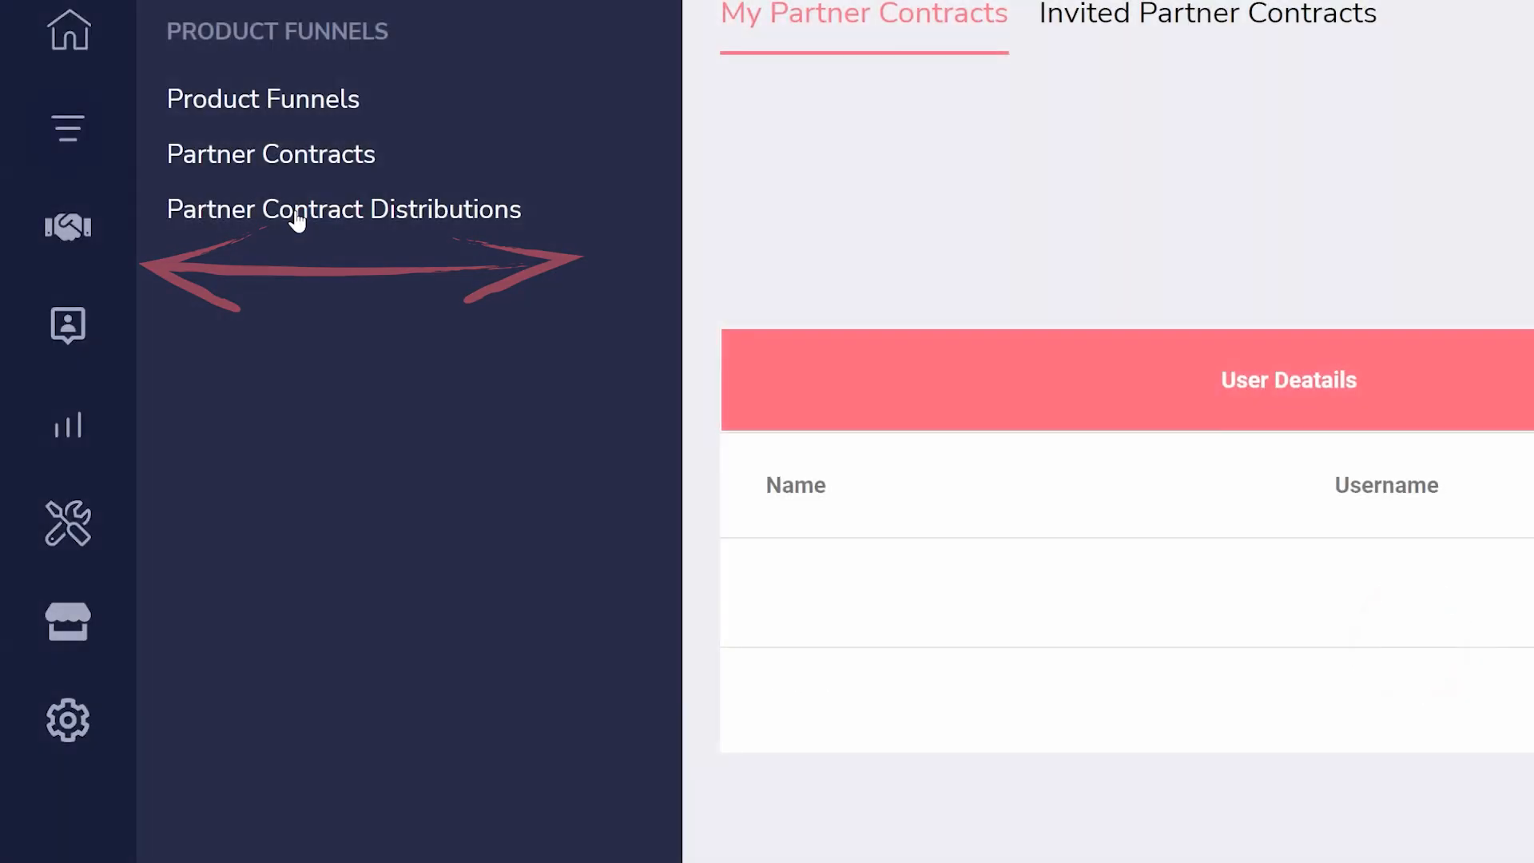
# - Look through the vendor's affiliates, customers, transactions, sales reports and tools sections
pyautogui.click(50, 257)
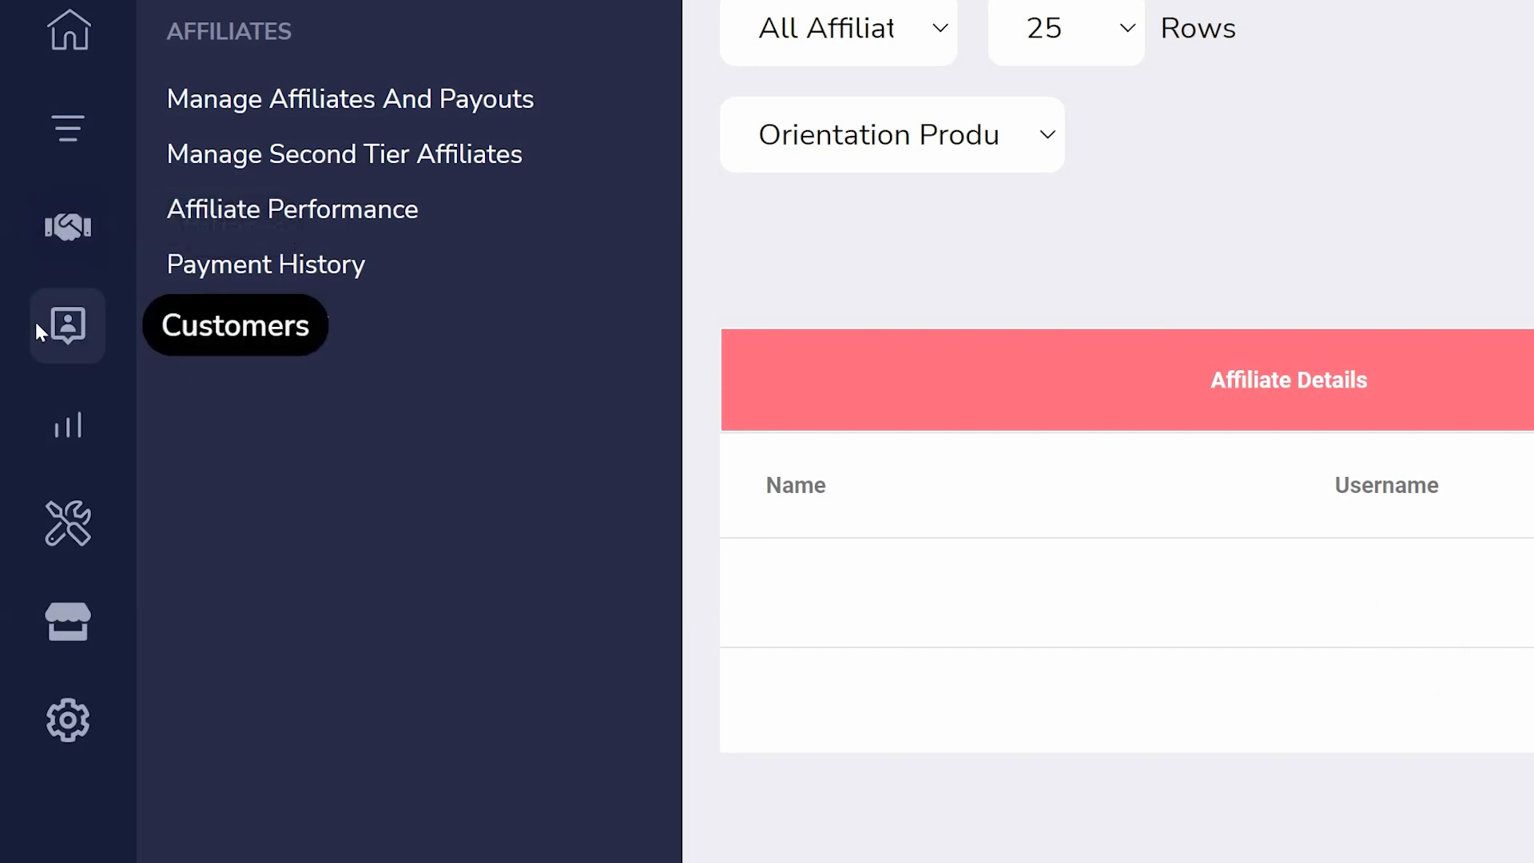
pyautogui.click(37, 329)
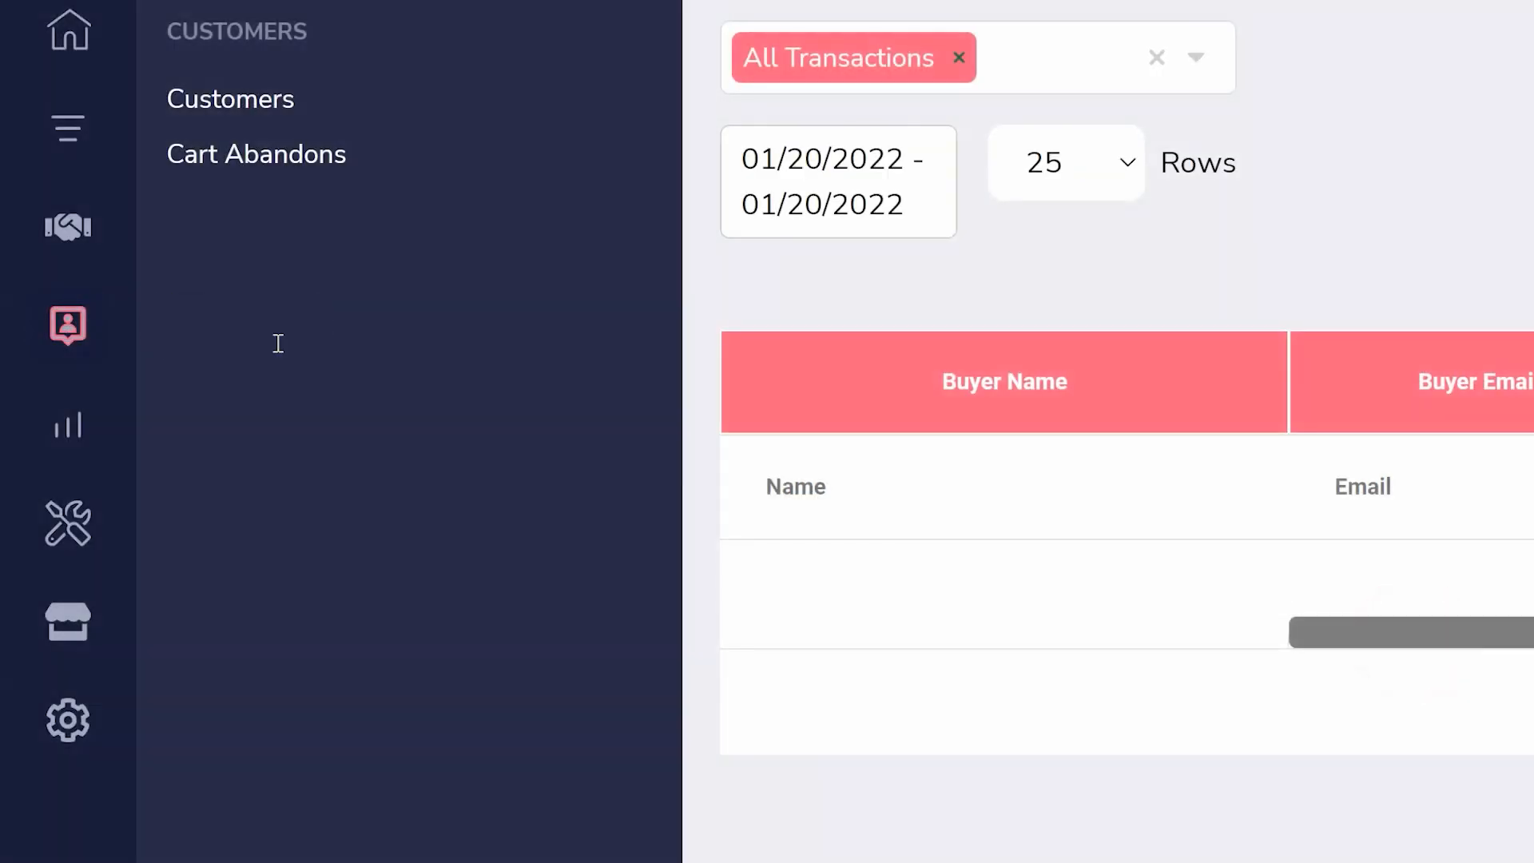
pyautogui.click(99, 433)
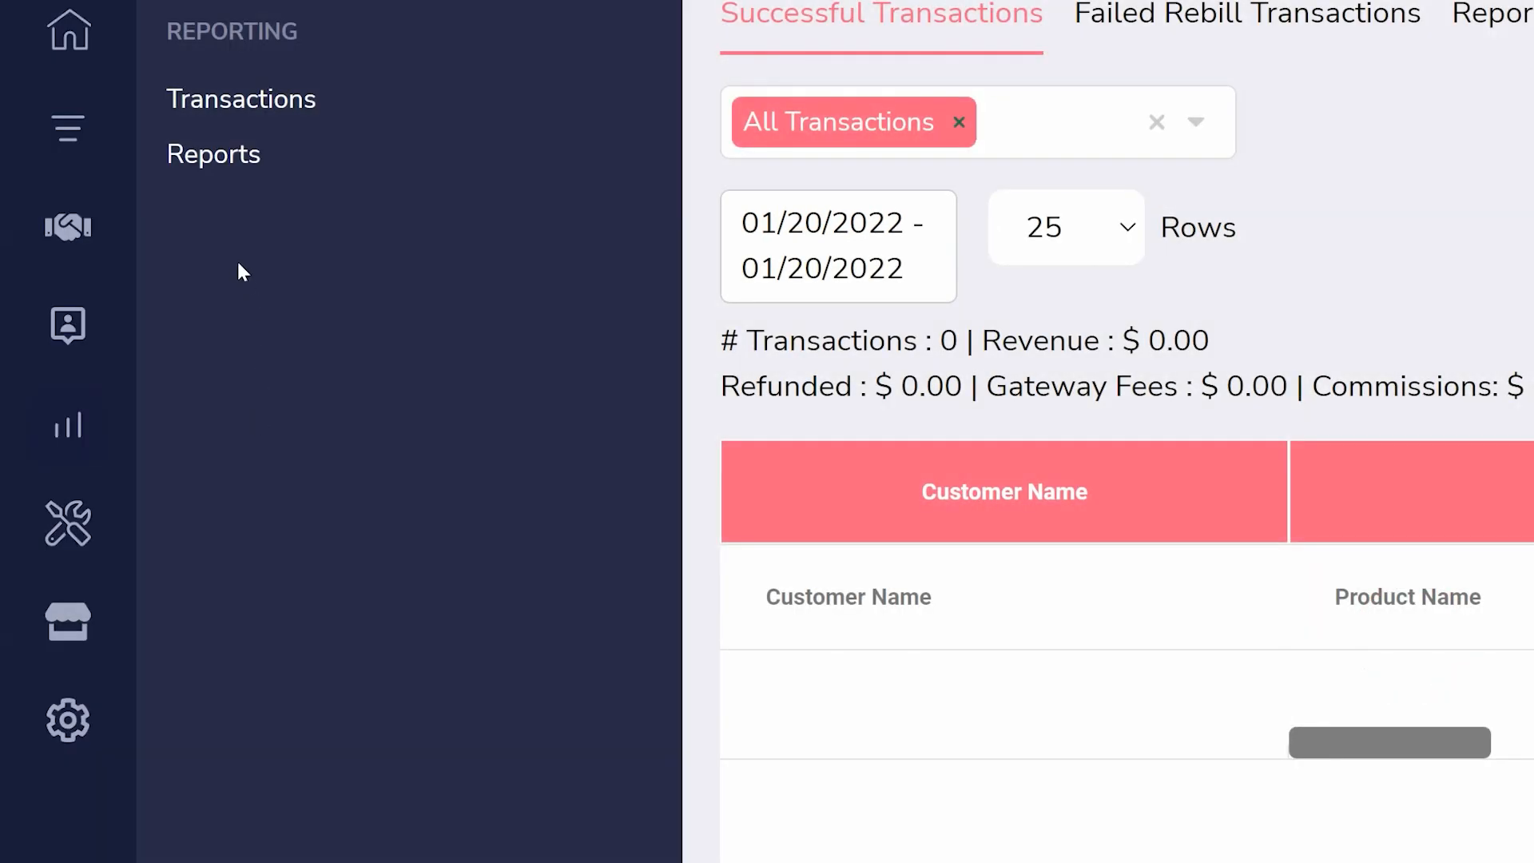
pyautogui.click(230, 157)
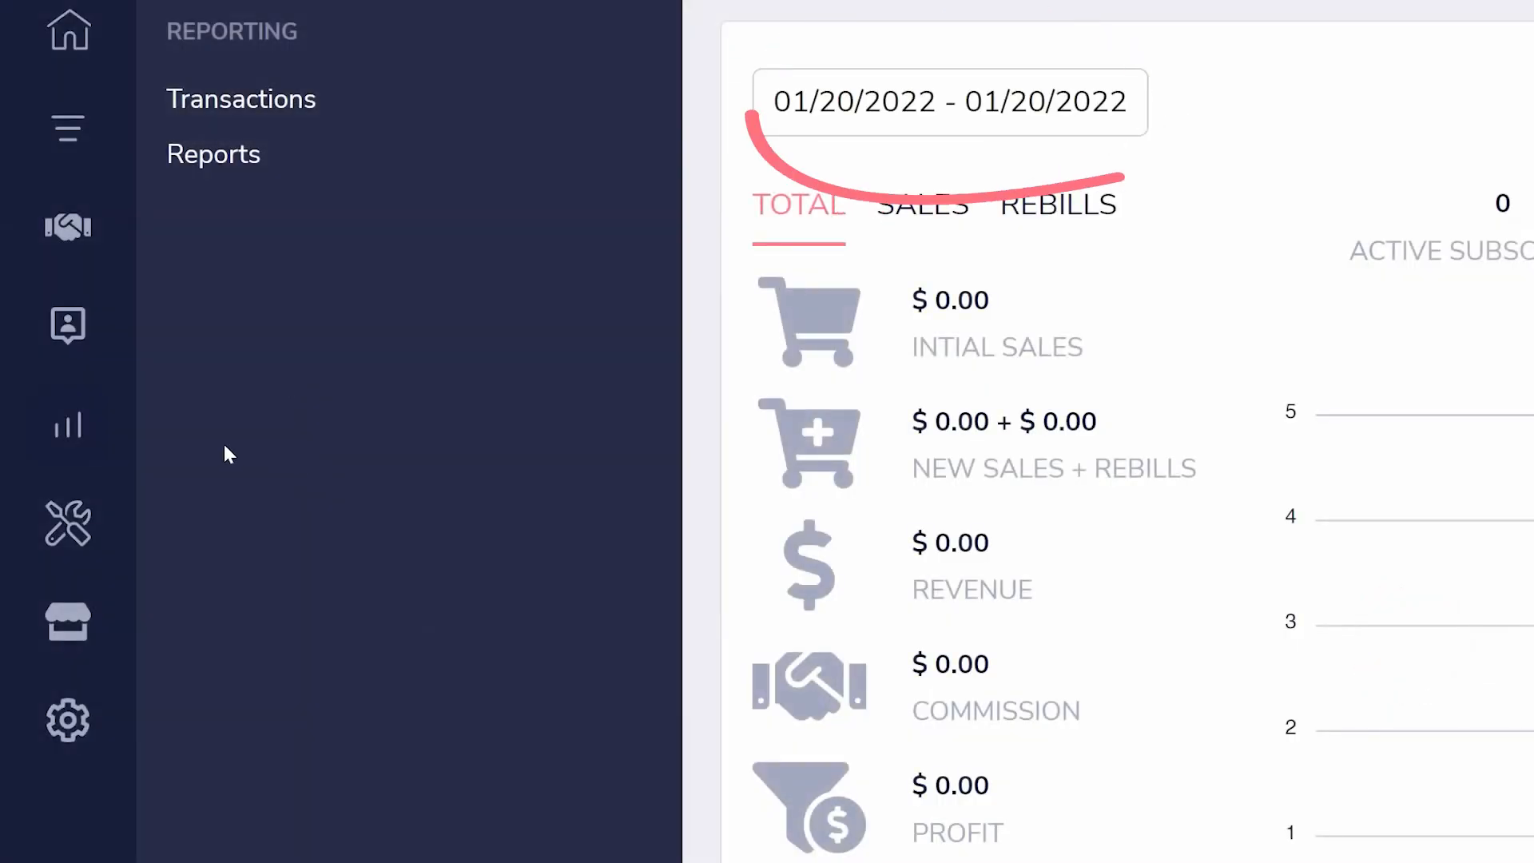
pyautogui.click(36, 531)
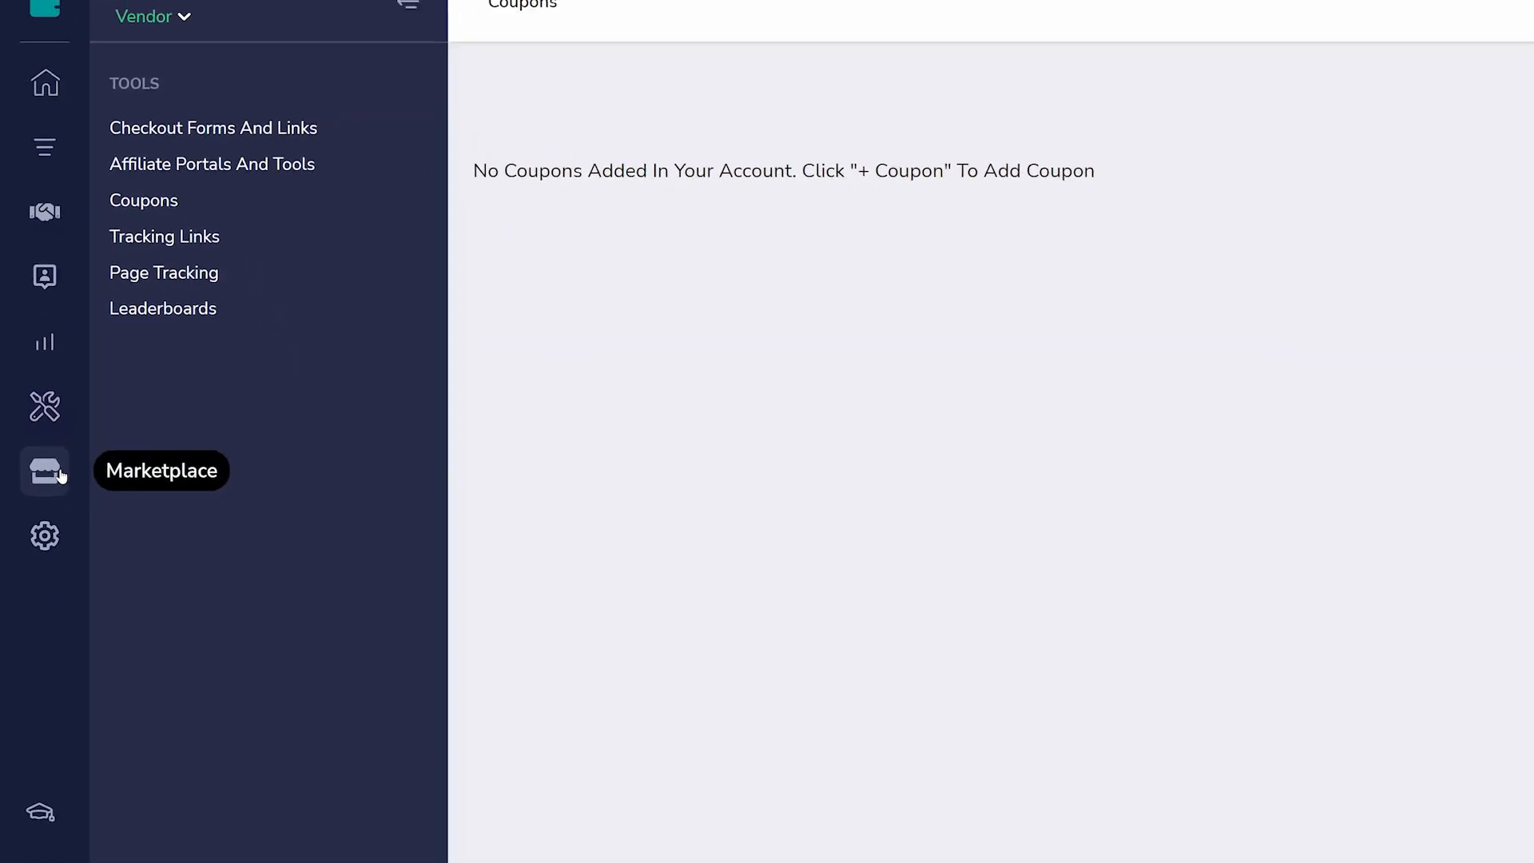
# - Browse the GrooveSell Marketplace product listings down to the end of the first page
pyautogui.click(60, 474)
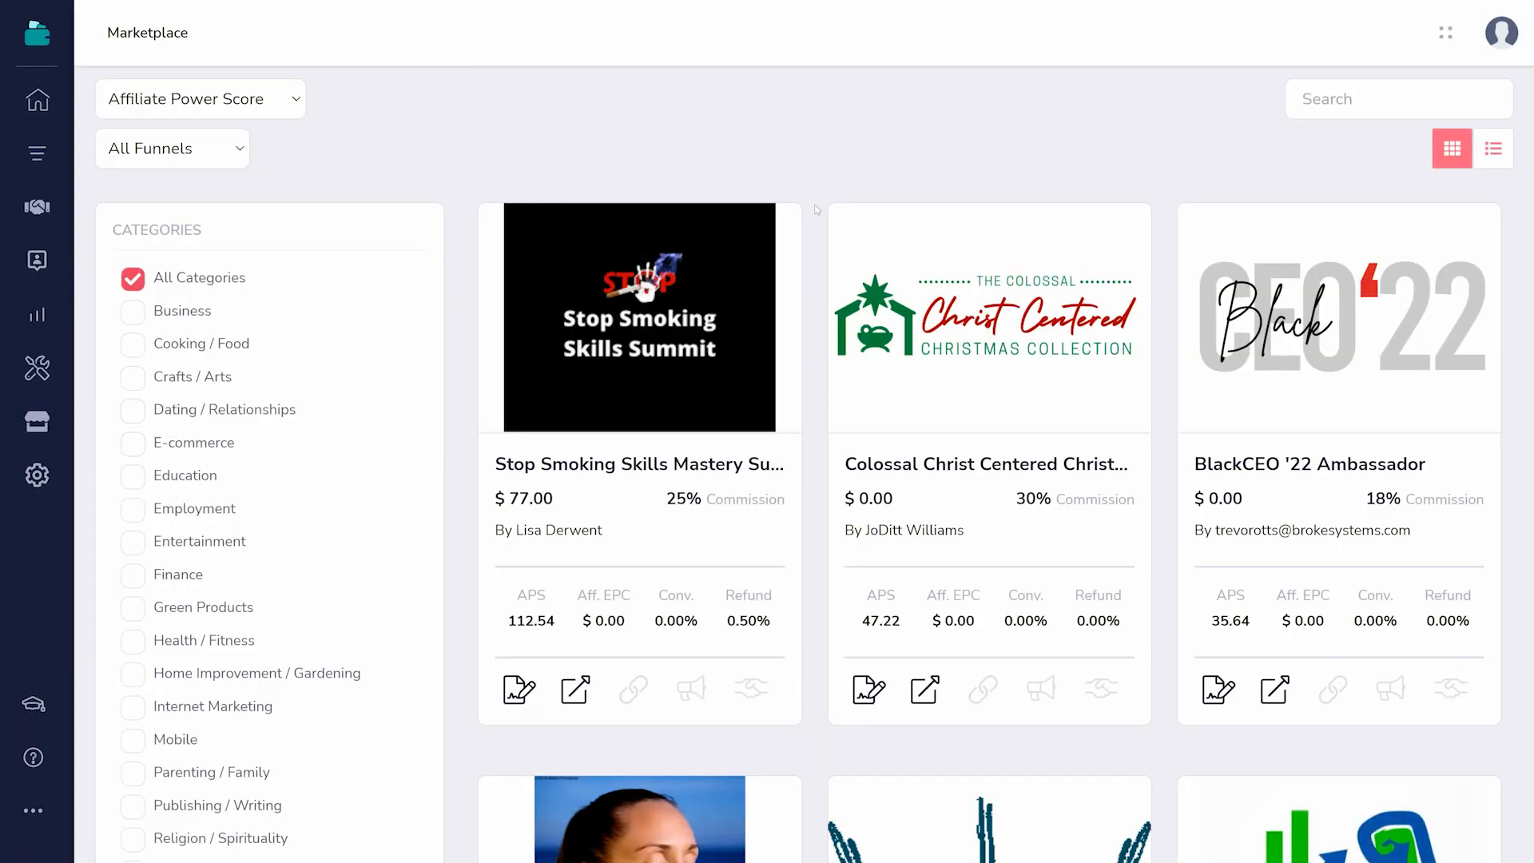
pyautogui.scroll(-15, 1527, 136)
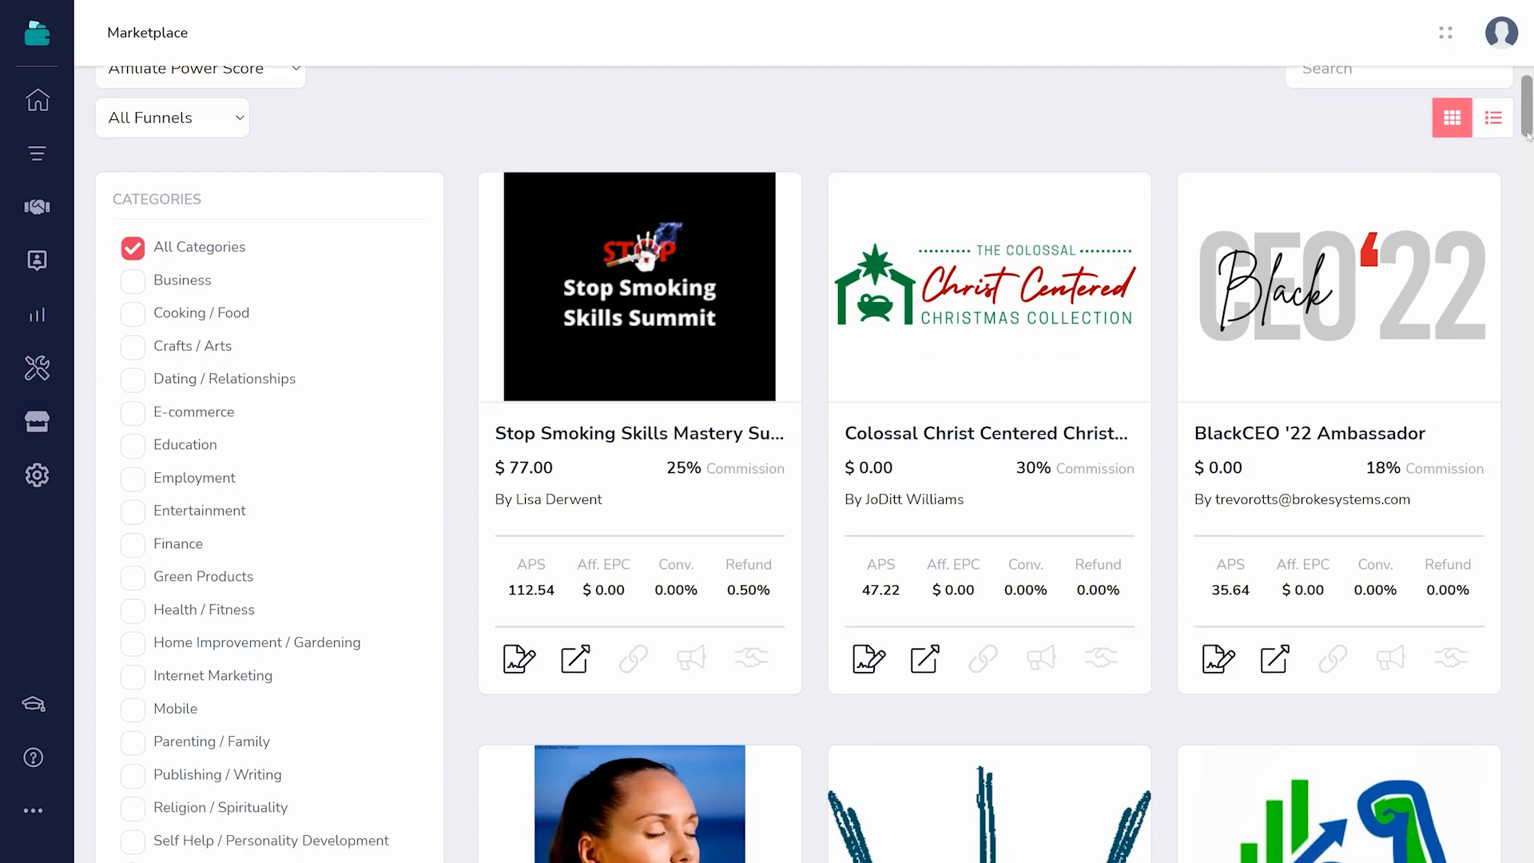
pyautogui.scroll(-10, 1527, 135)
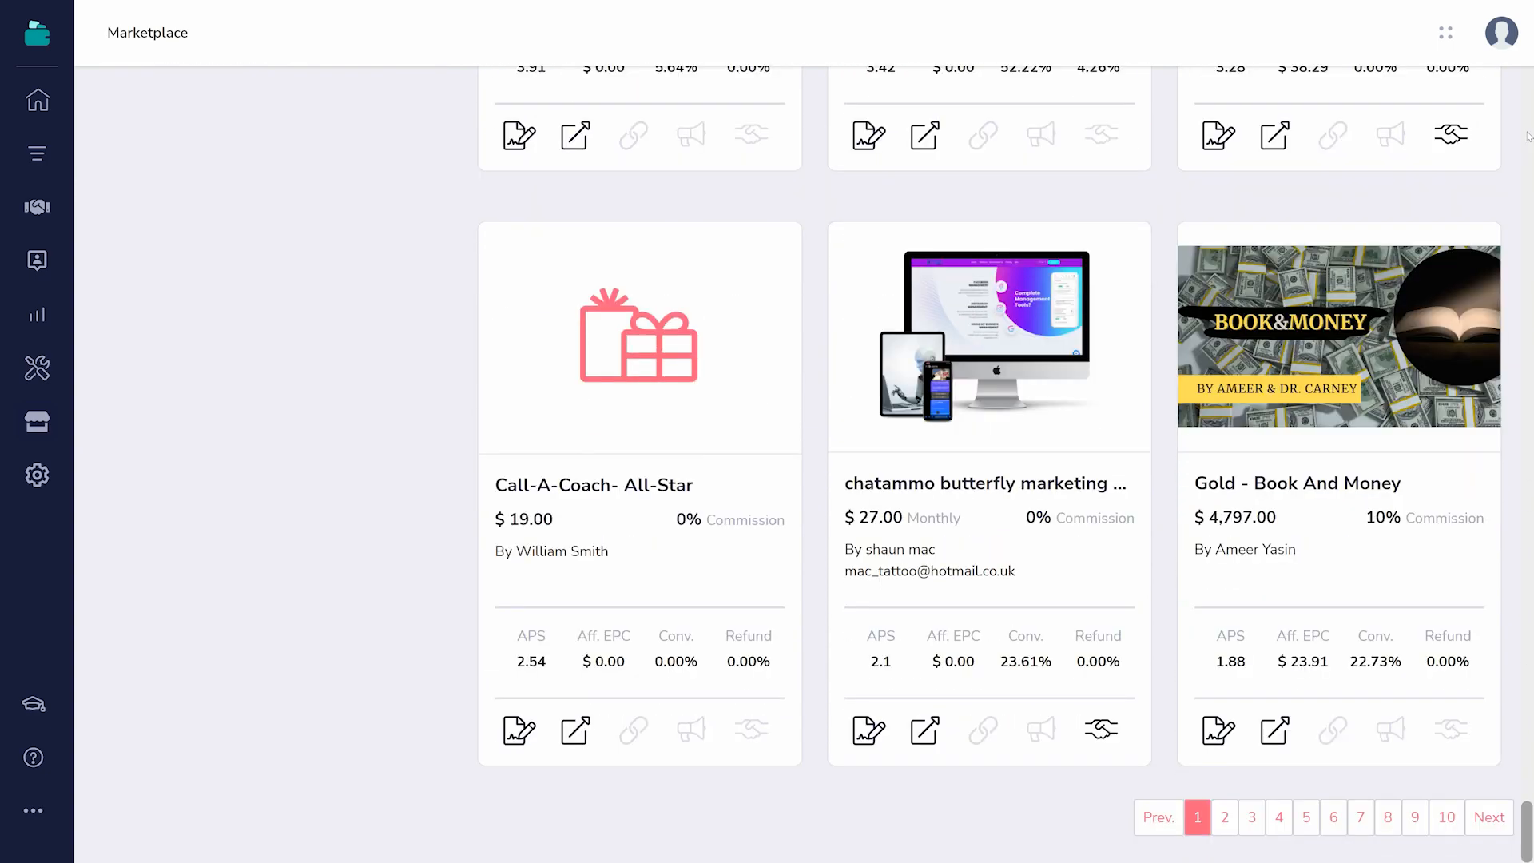
# - Switch to GrooveAffiliate and view its promotions and transaction reporting
pyautogui.click(49, 40)
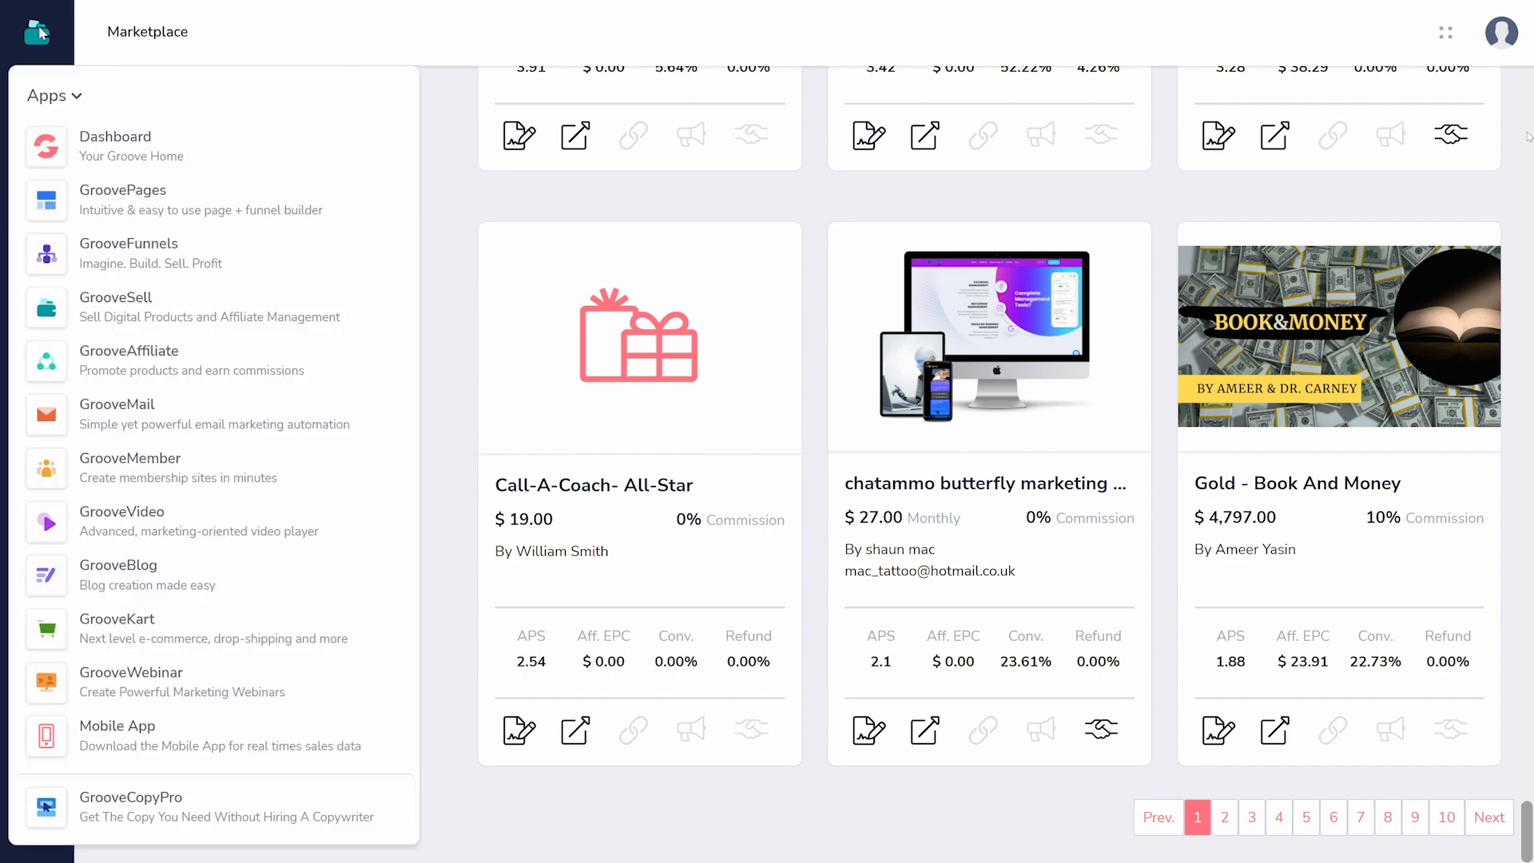
pyautogui.click(122, 361)
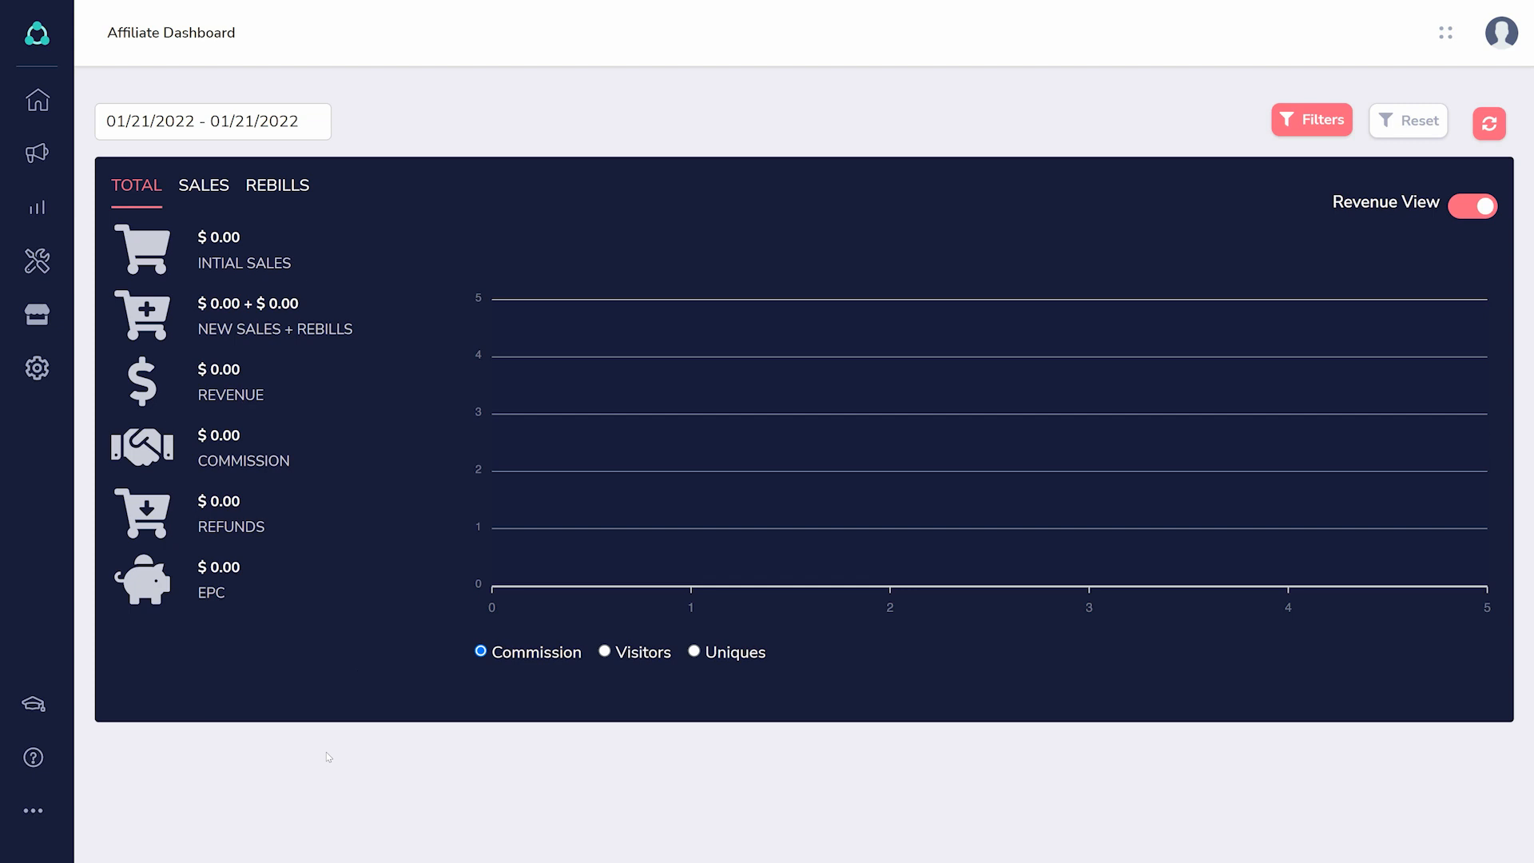
pyautogui.click(52, 153)
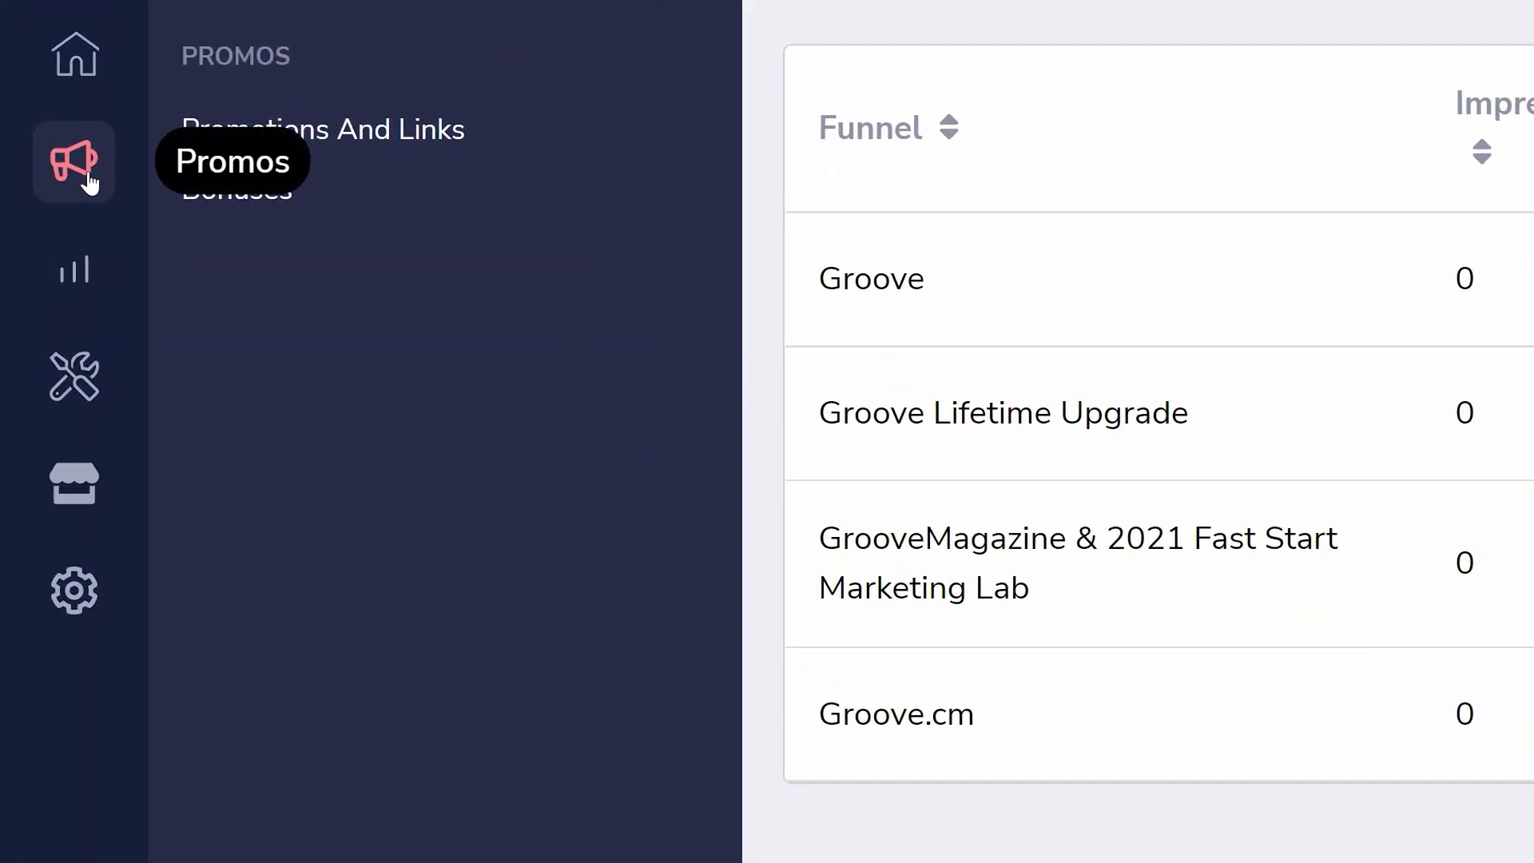
pyautogui.click(74, 279)
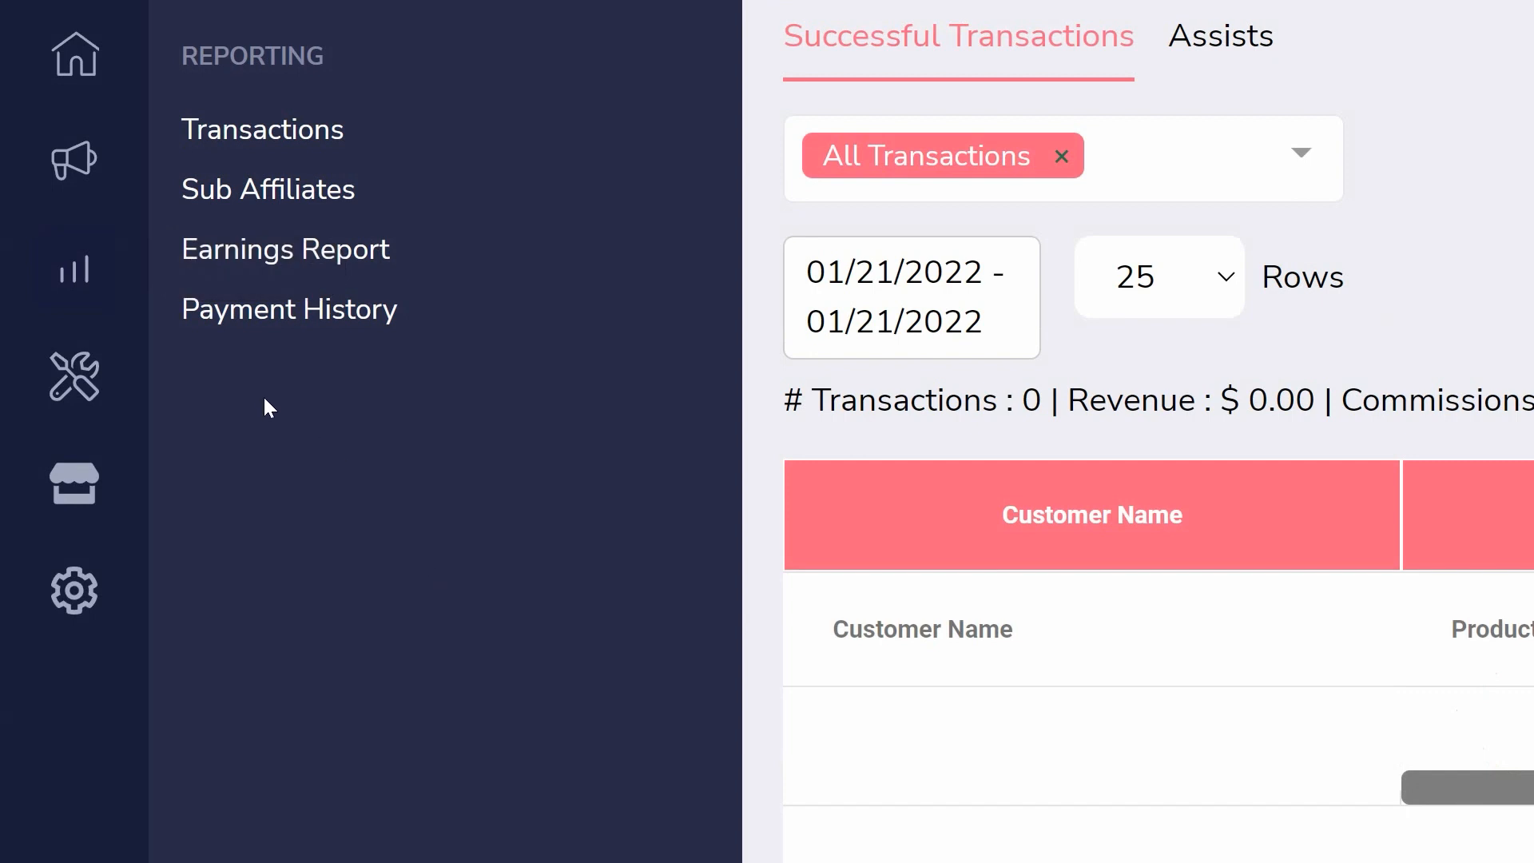
# - View the tracking links tool and its new tracking link form, and browse the Marketplace listings again
pyautogui.click(88, 391)
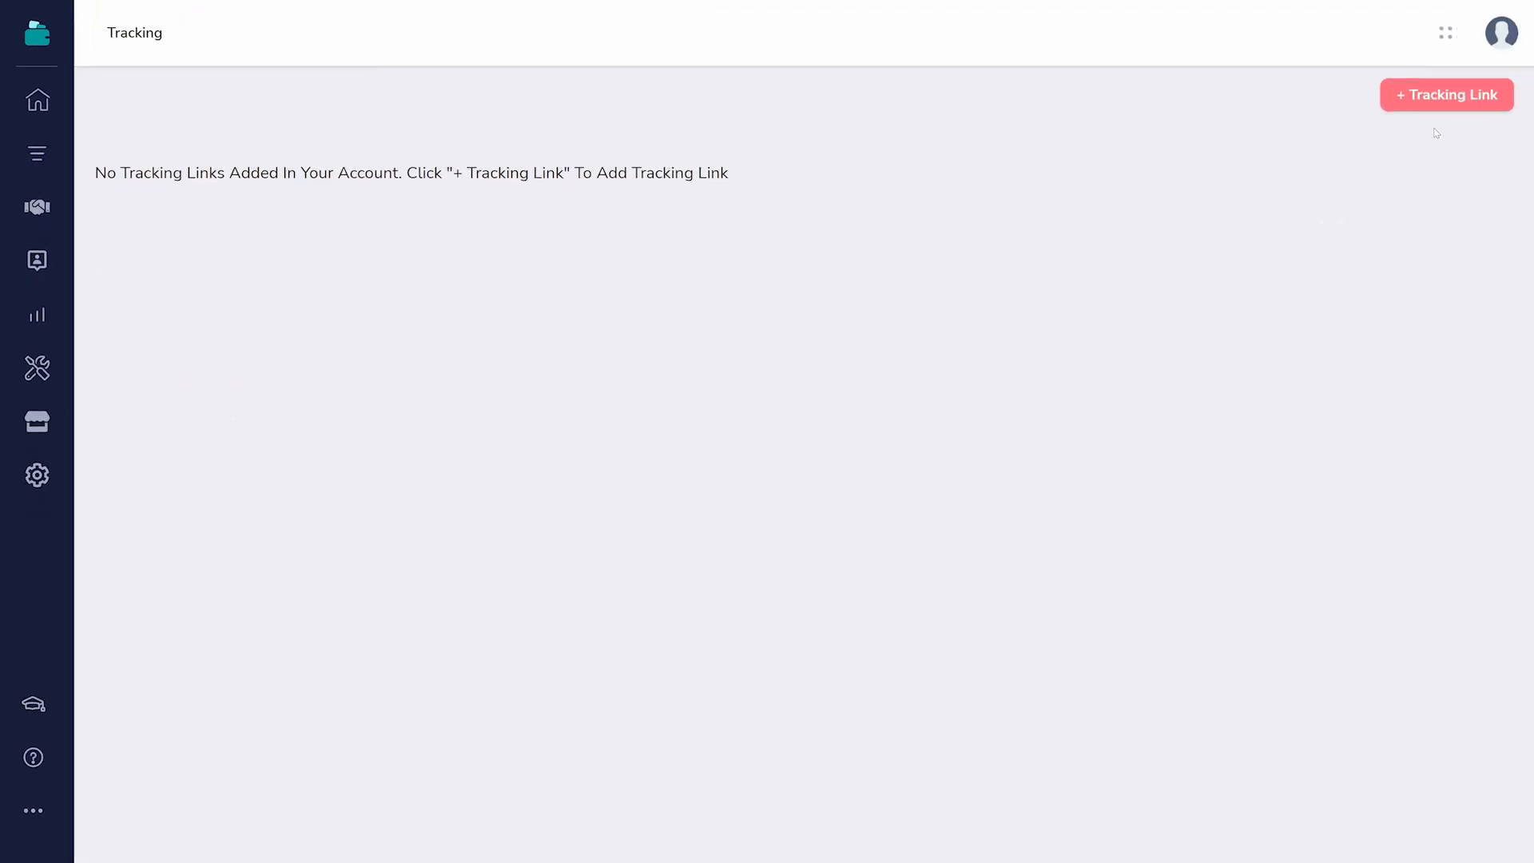
pyautogui.click(1438, 97)
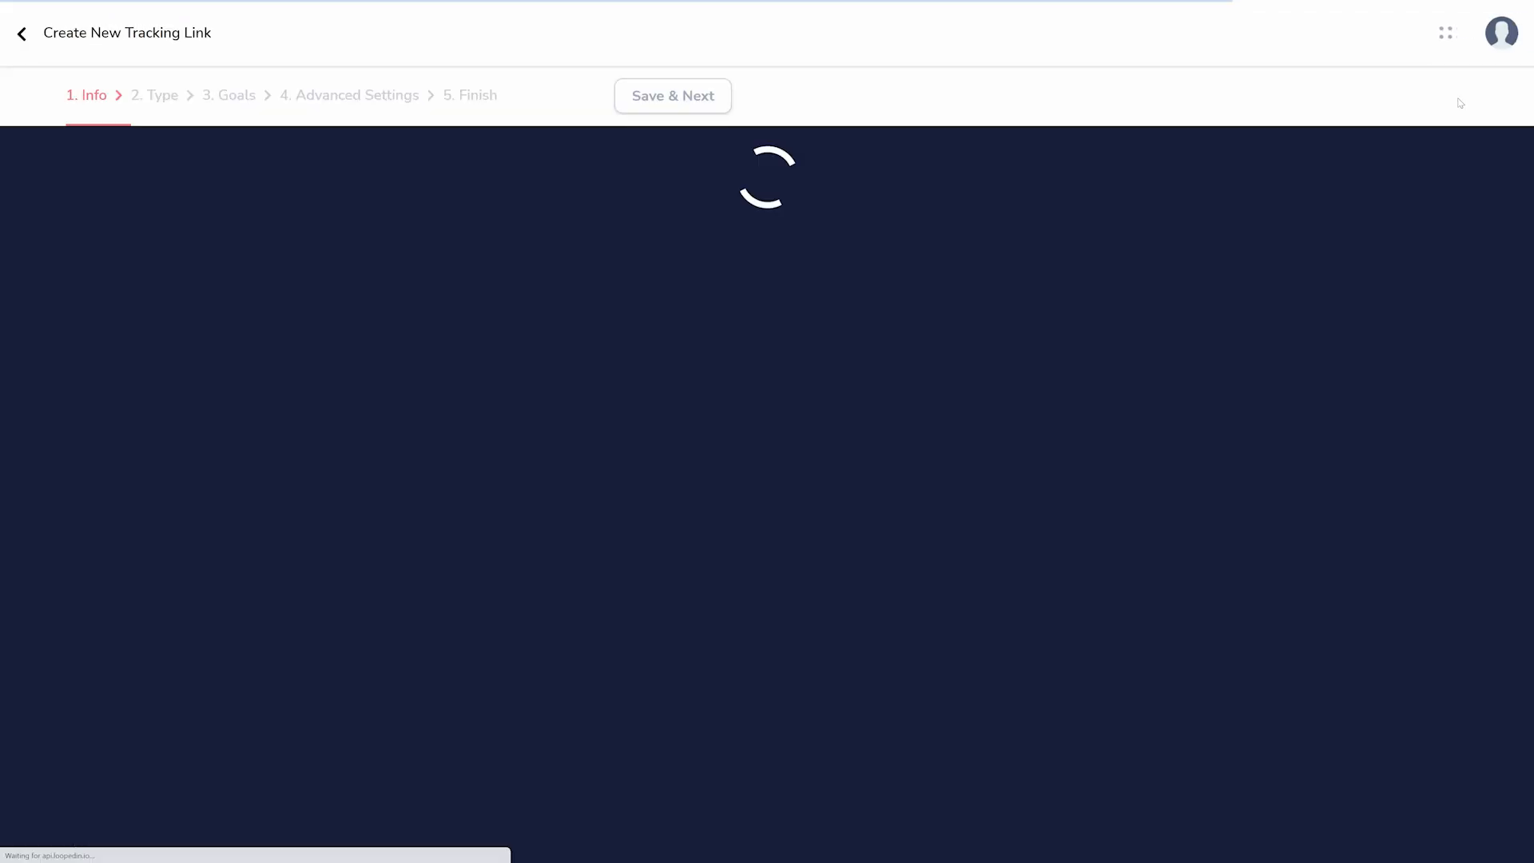
pyautogui.click(23, 34)
pyautogui.click(23, 428)
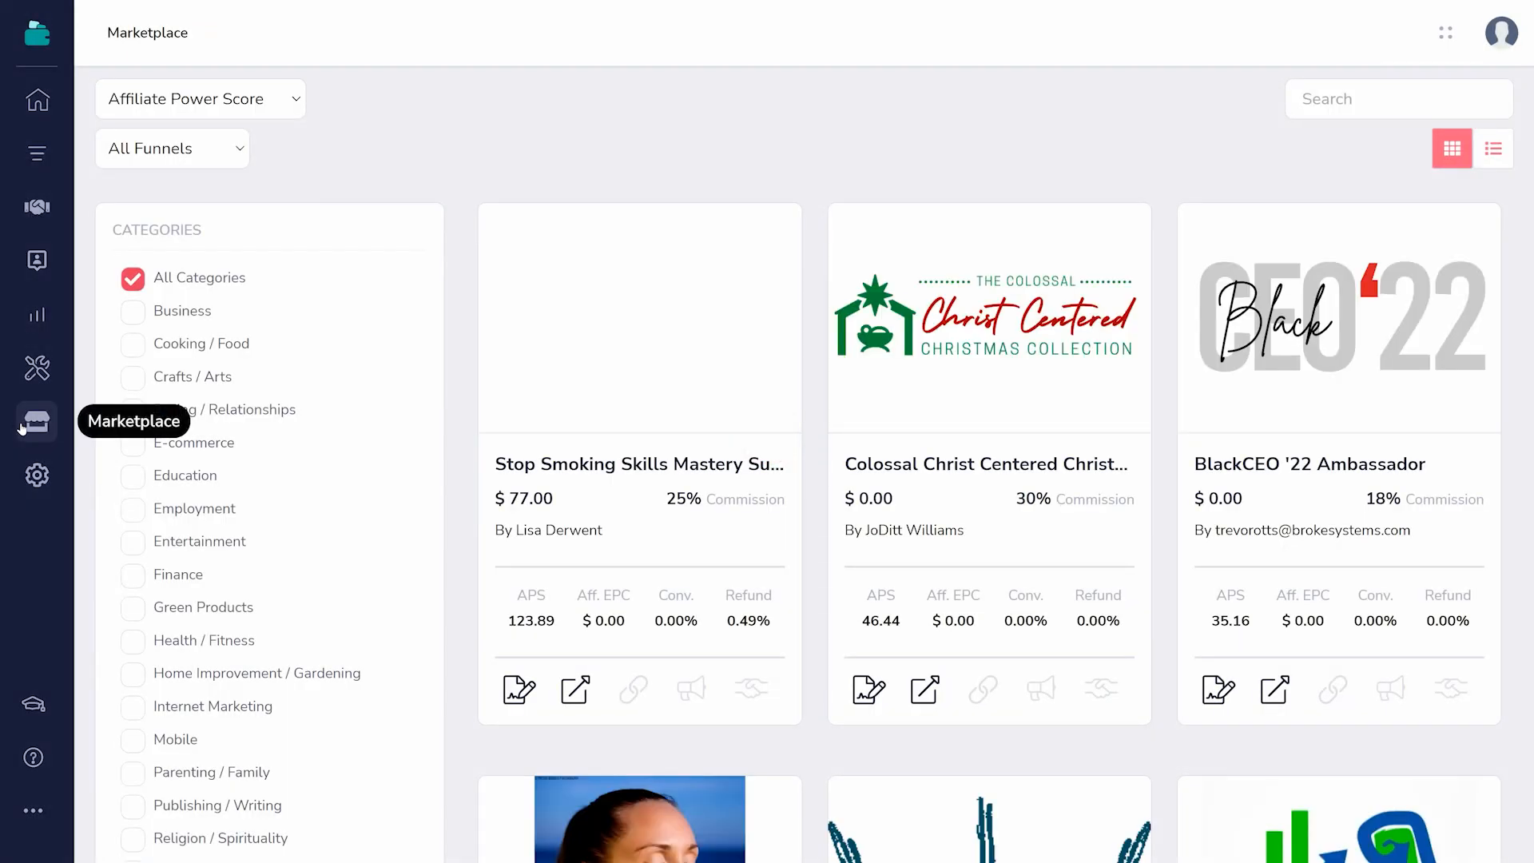
pyautogui.scroll(-20, 799, 479)
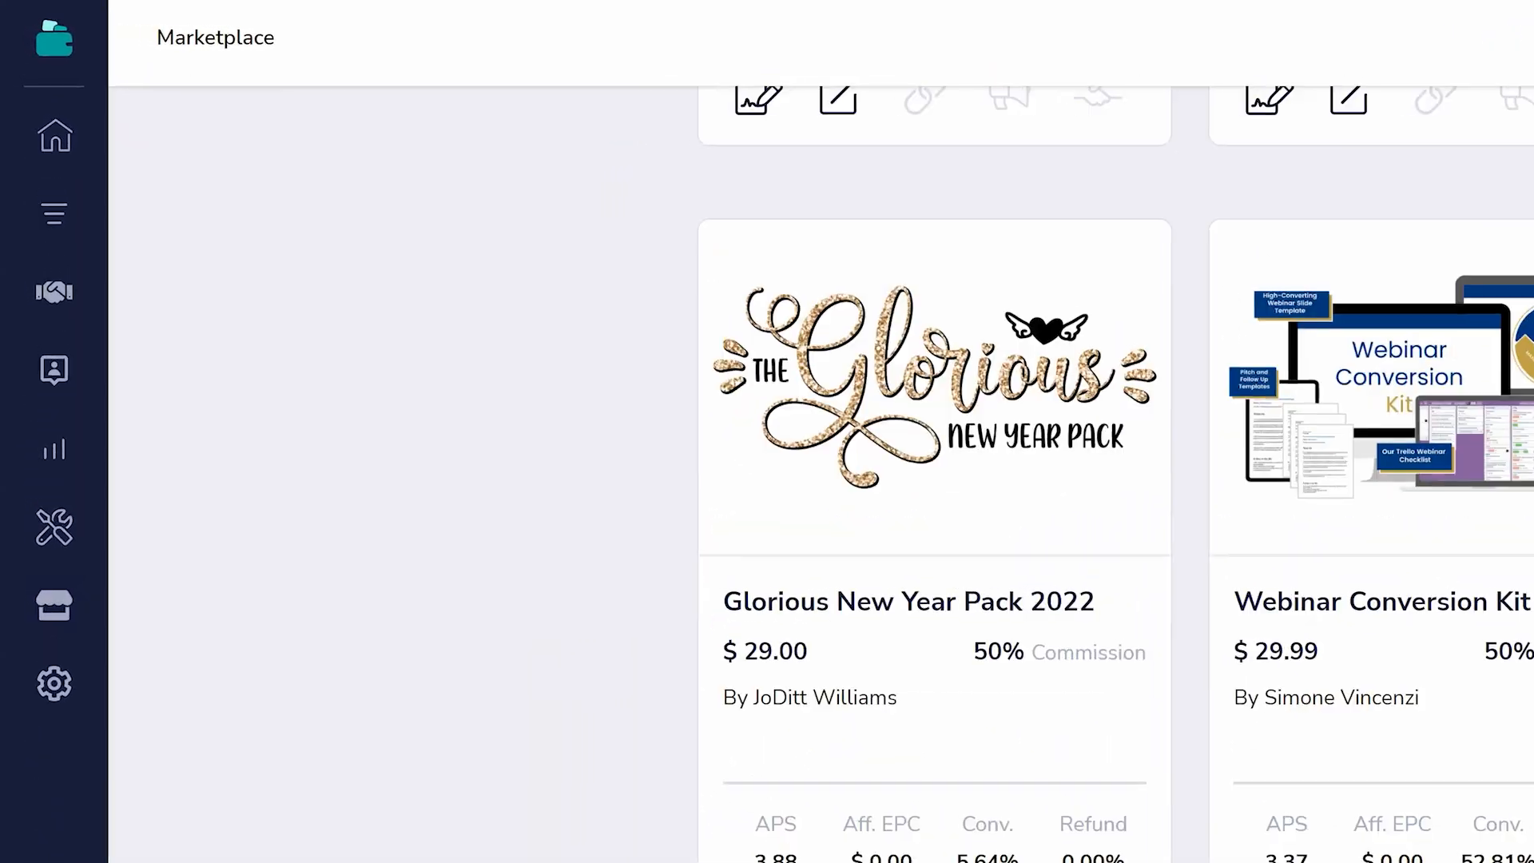
# - View the affiliate settings, including the PayPal and wire payment forms and the tax information form
pyautogui.scroll(-6, 799, 479)
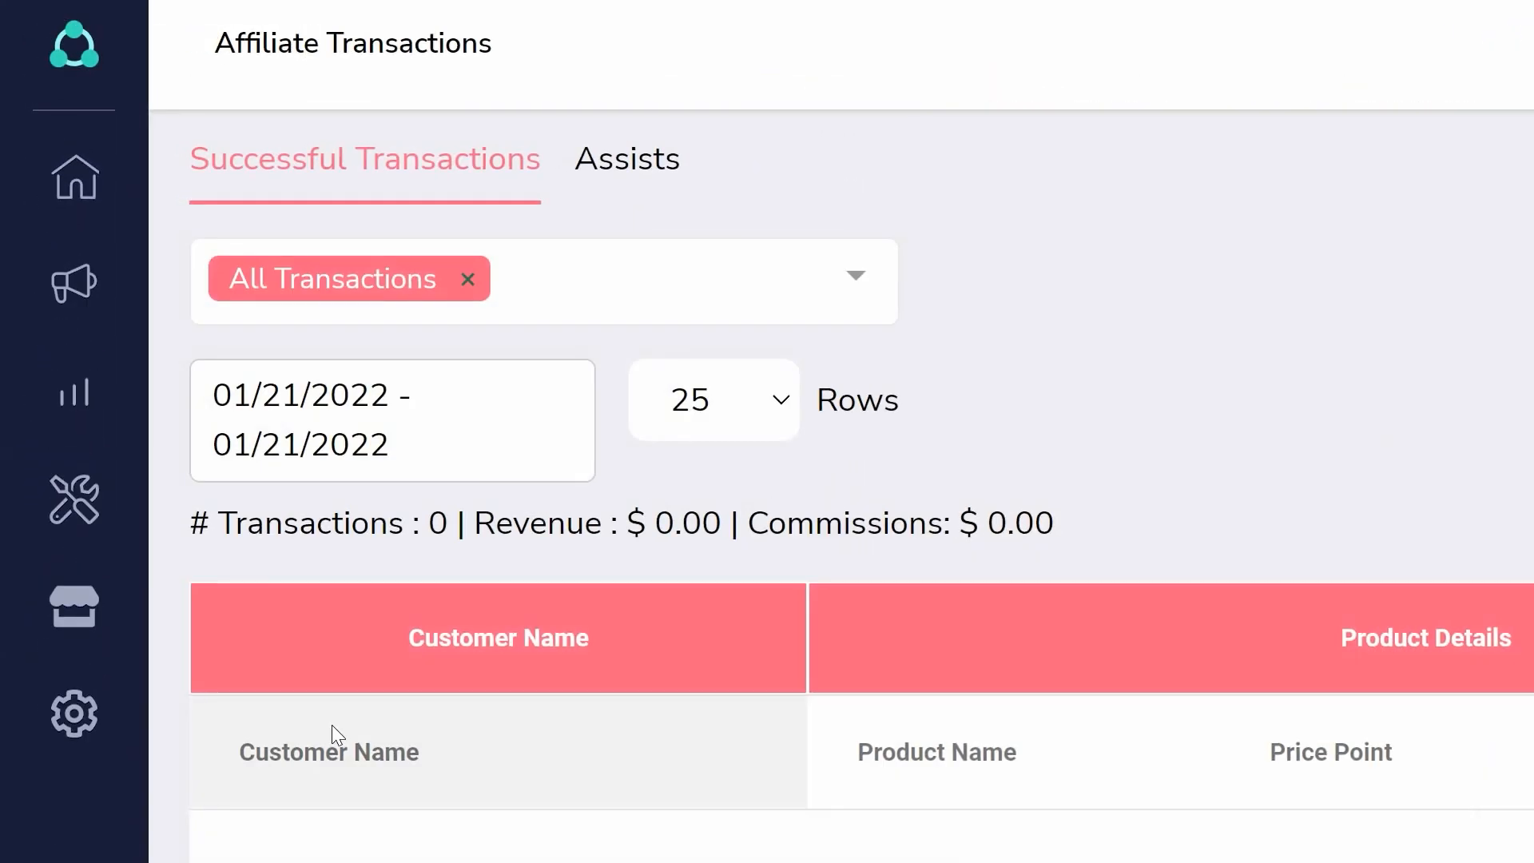
pyautogui.click(71, 717)
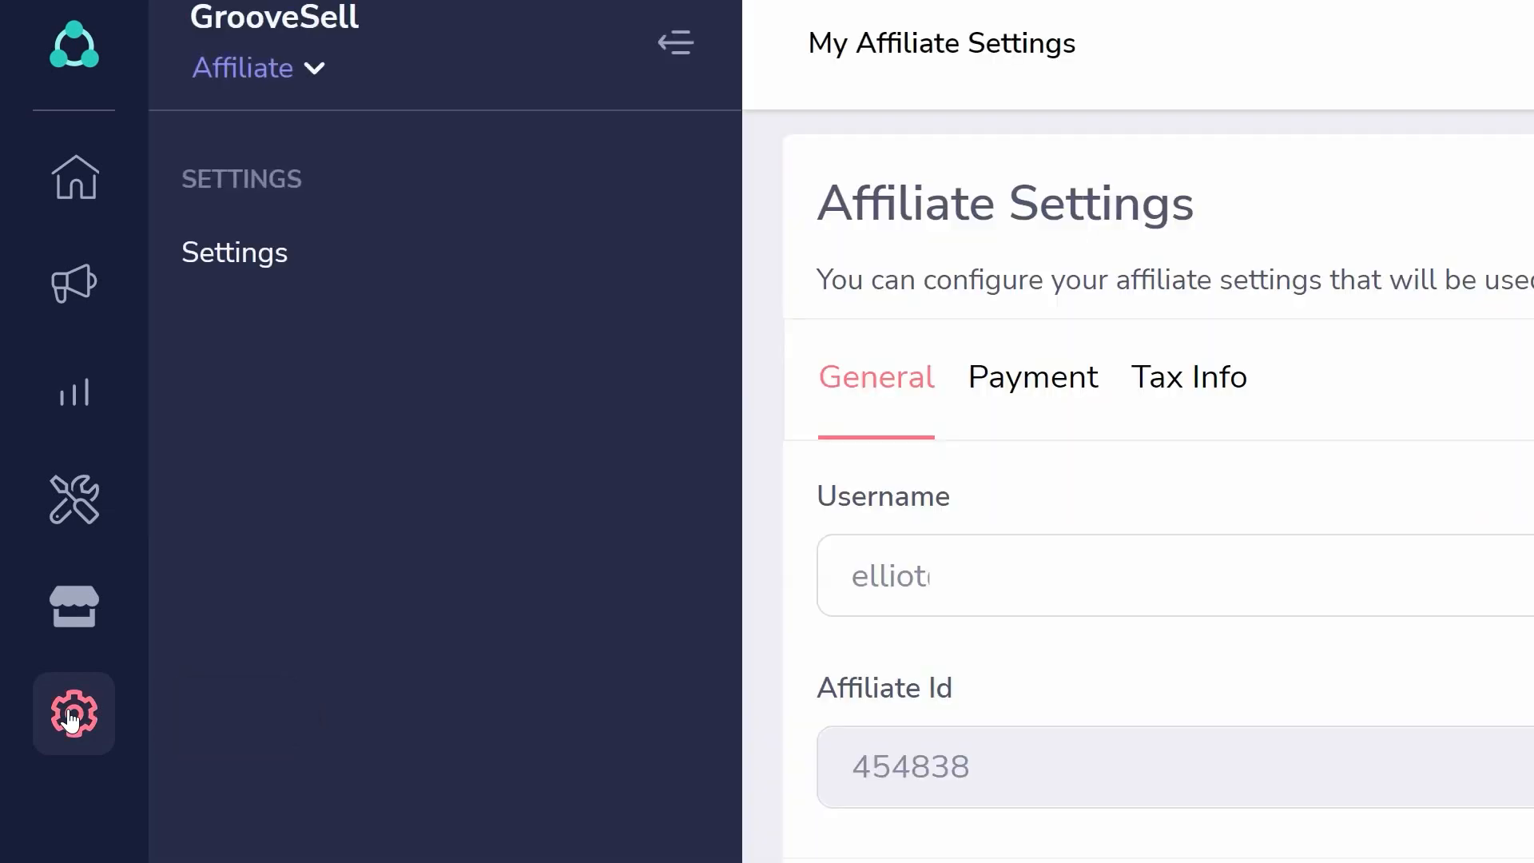
pyautogui.click(1030, 408)
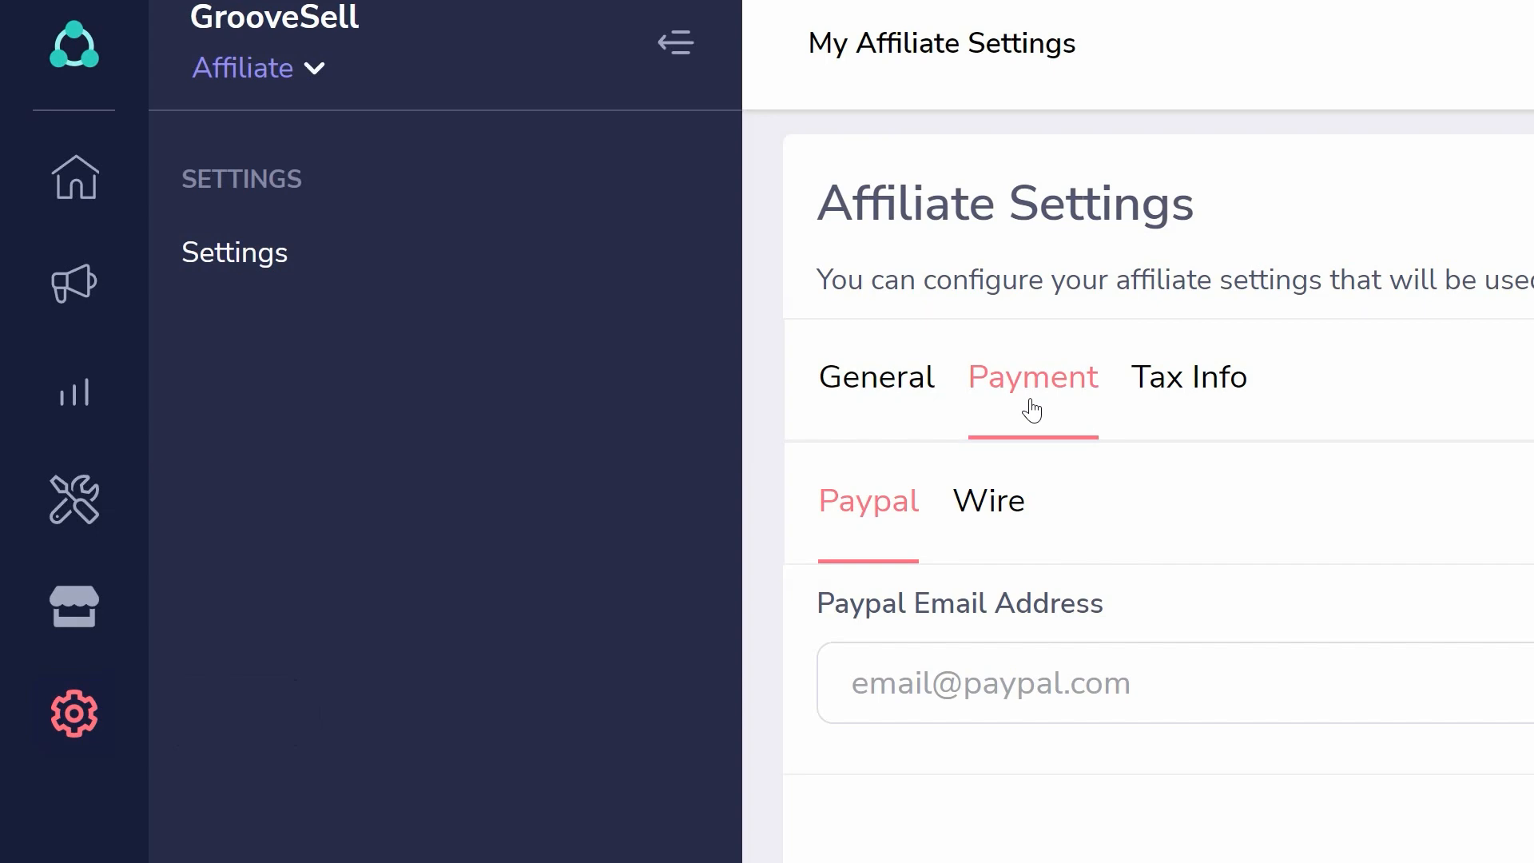
pyautogui.click(1014, 501)
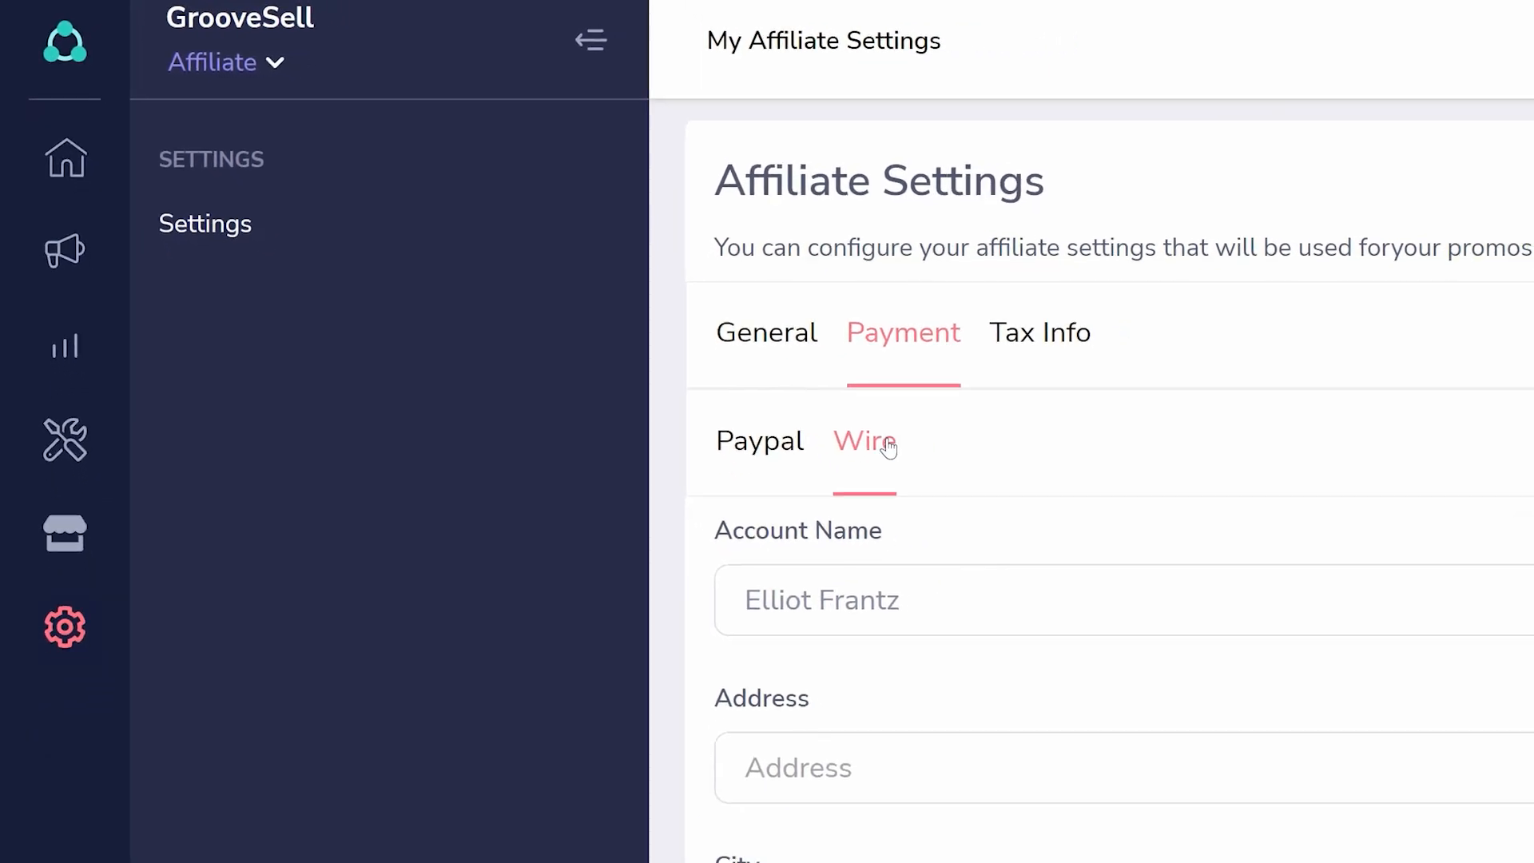
pyautogui.click(65, 43)
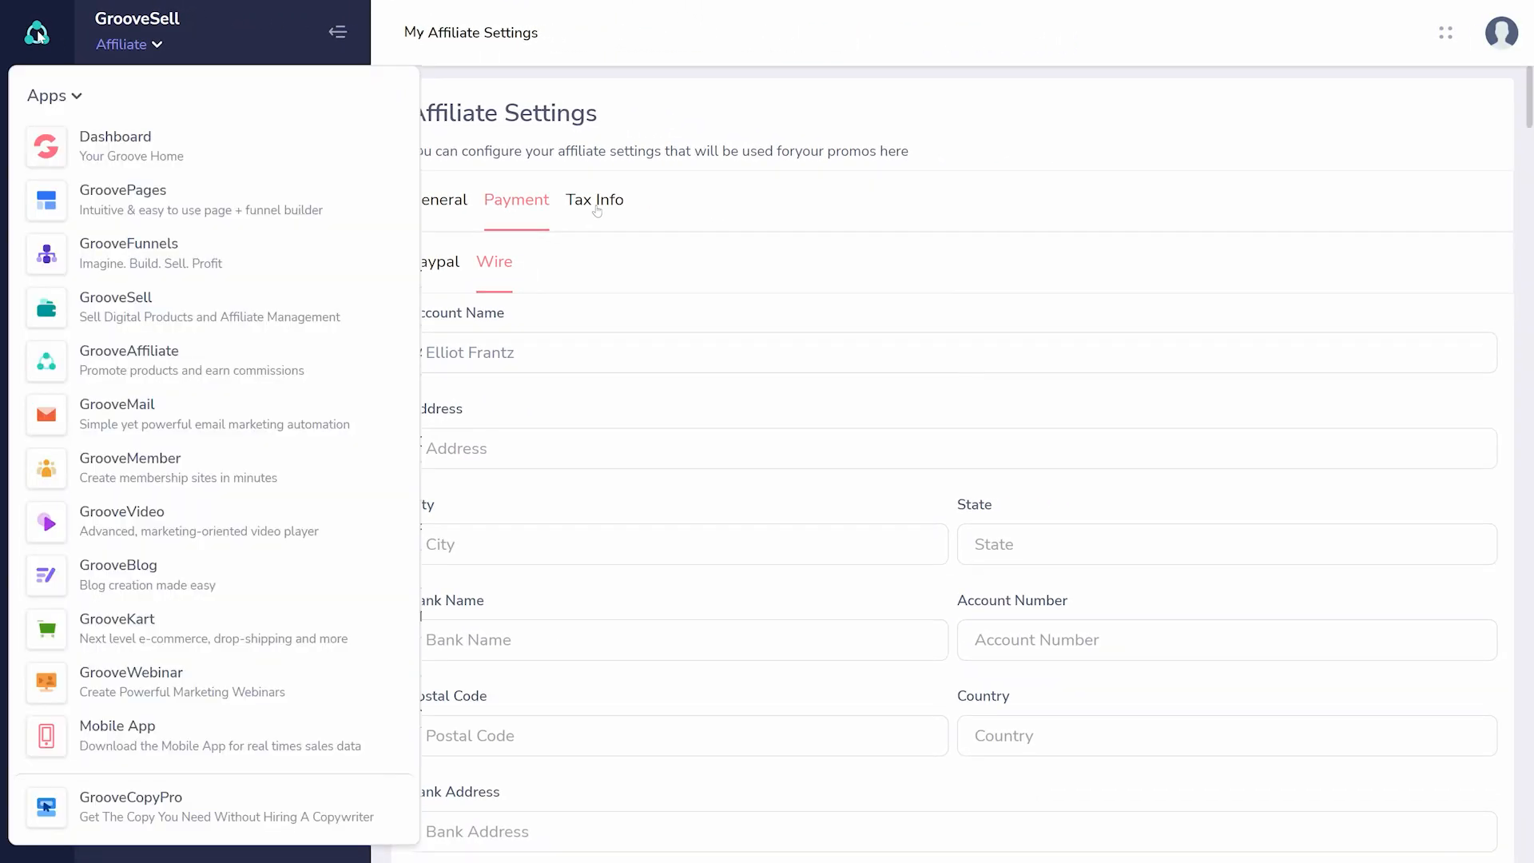
pyautogui.click(597, 204)
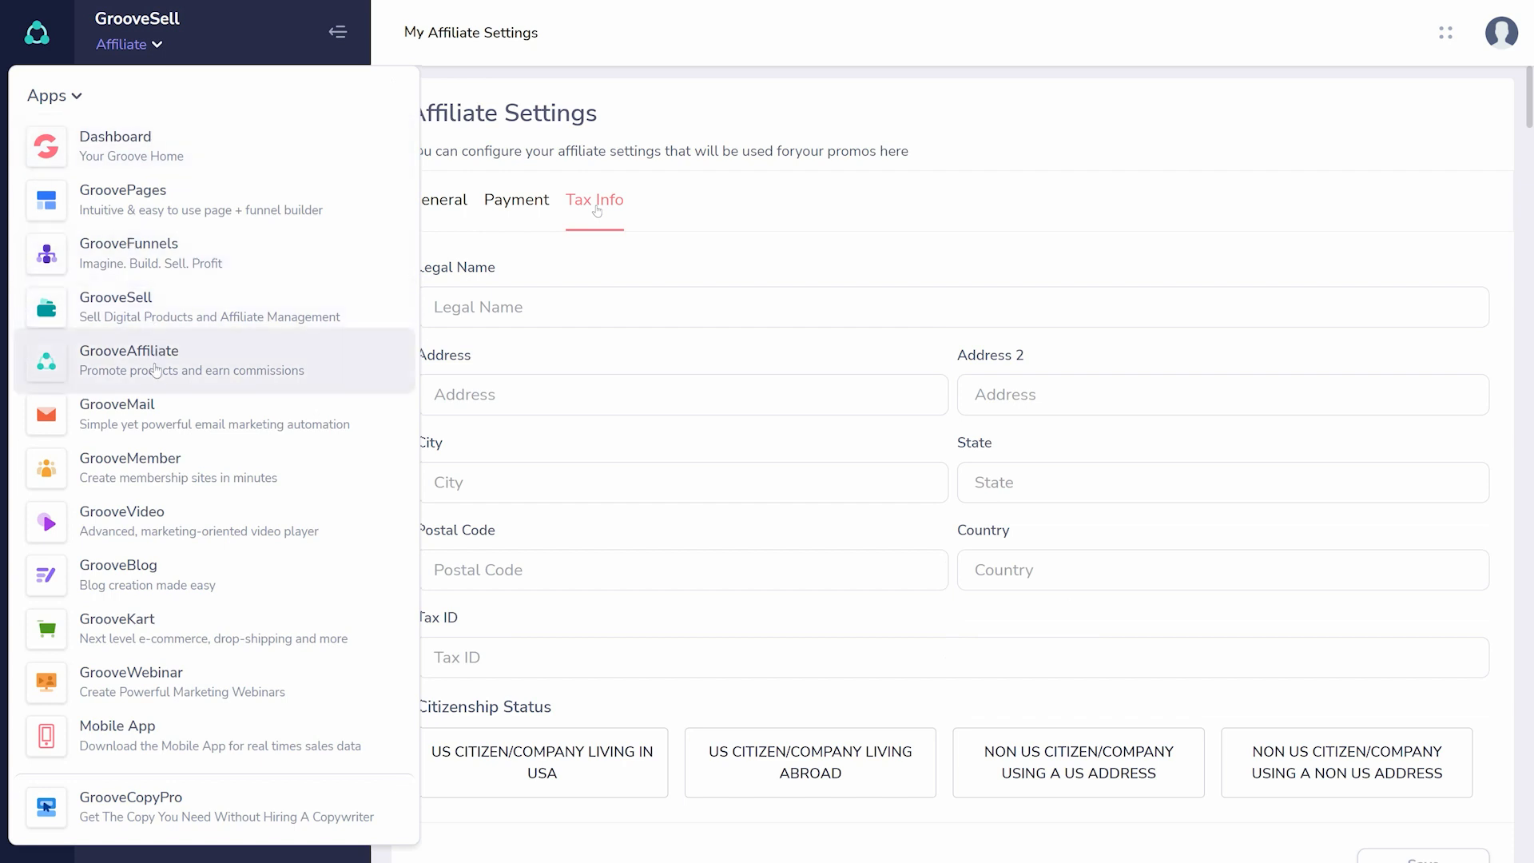
# - Switch to GrooveMail and view its email senders and forms sections
pyautogui.click(119, 414)
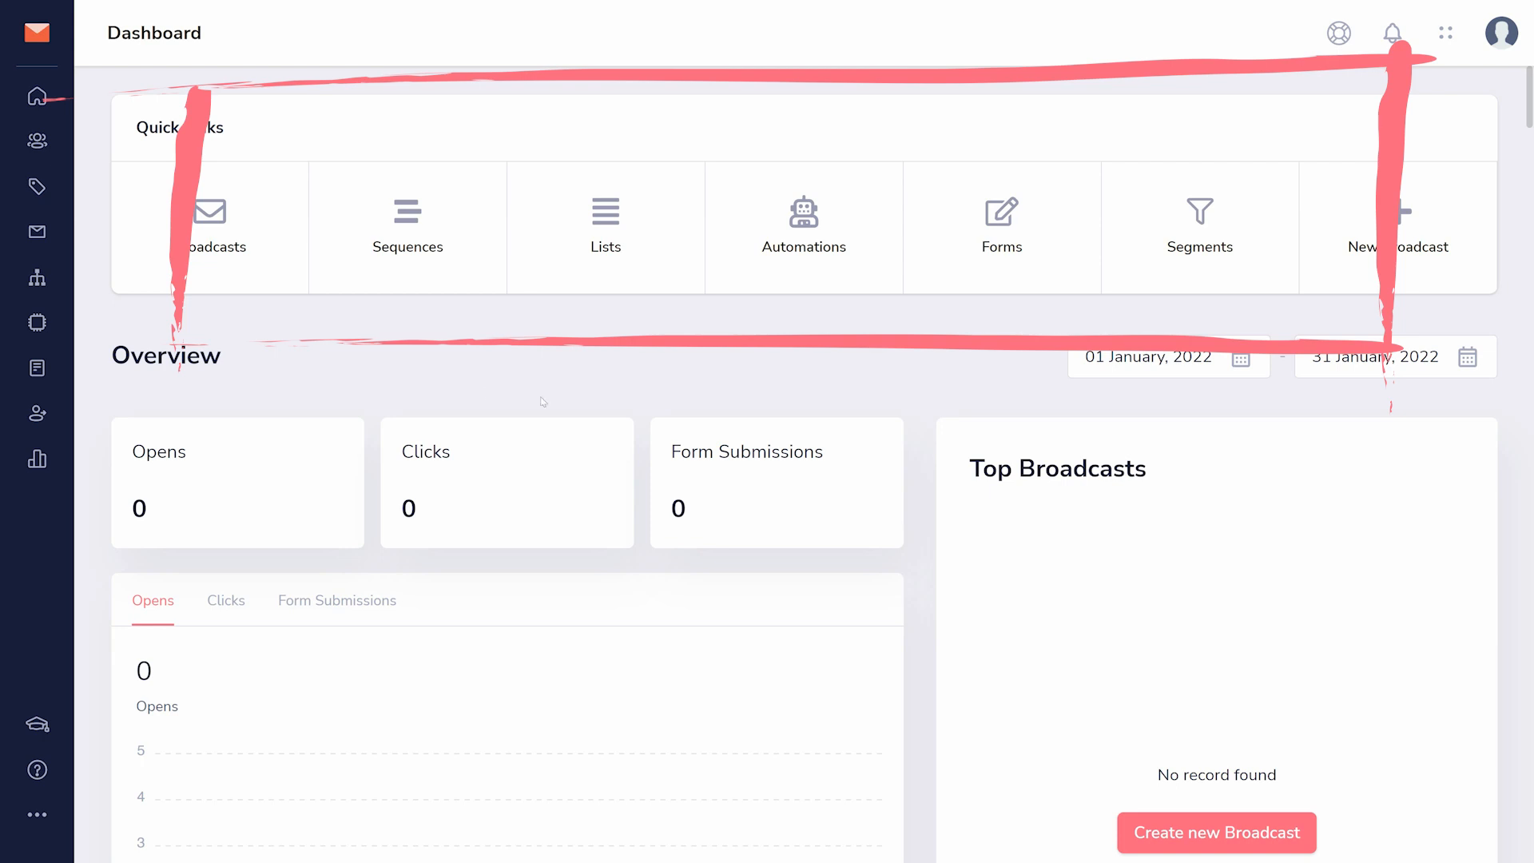
pyautogui.click(32, 425)
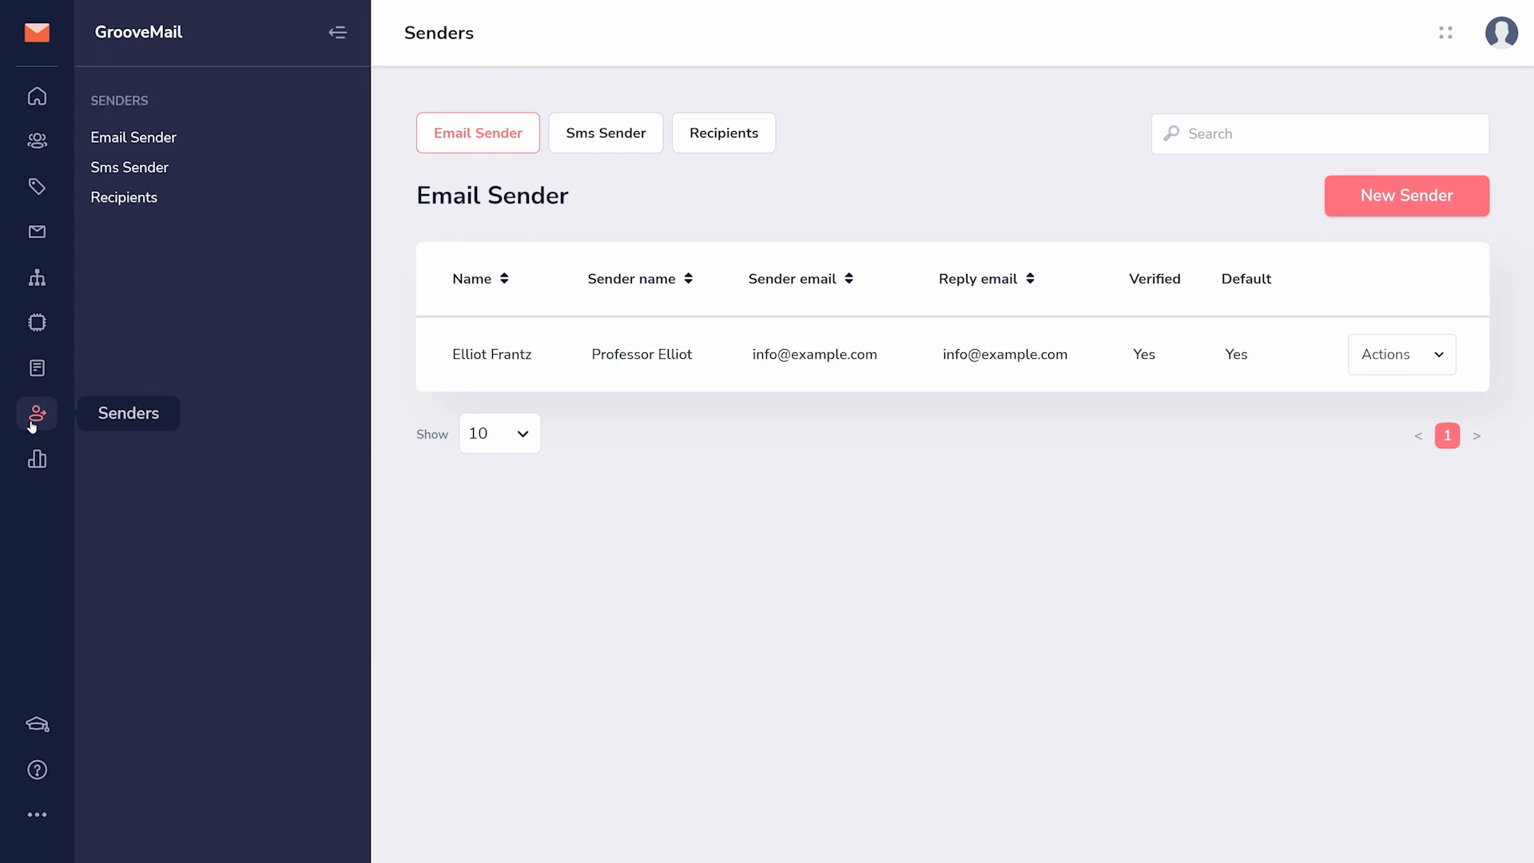
pyautogui.click(36, 369)
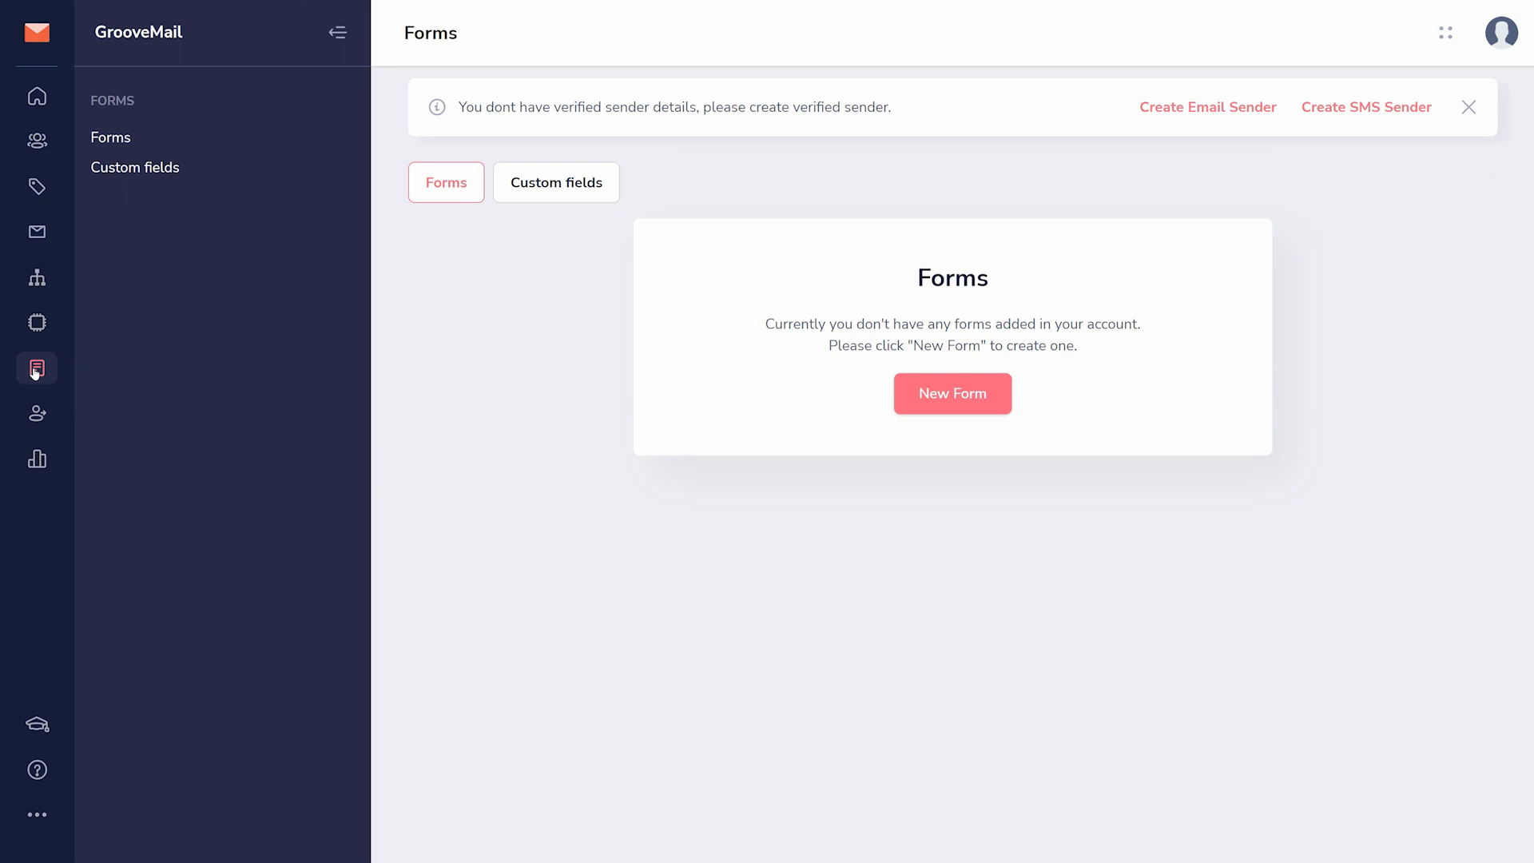
# - View the GrooveMail contacts with the option to add new ones, and look at the lists and tags
pyautogui.click(37, 141)
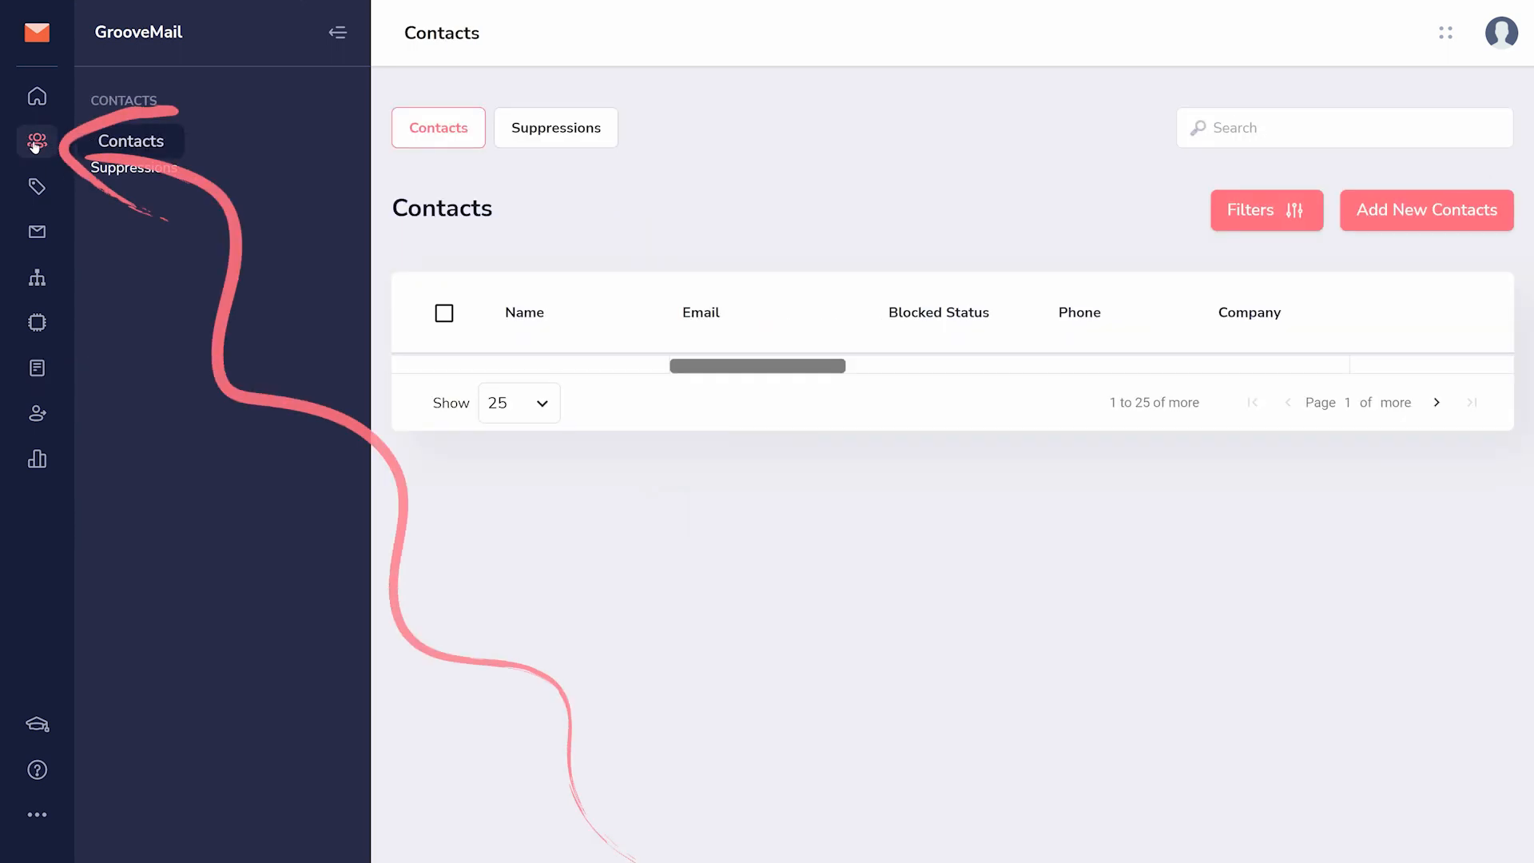
pyautogui.click(1426, 211)
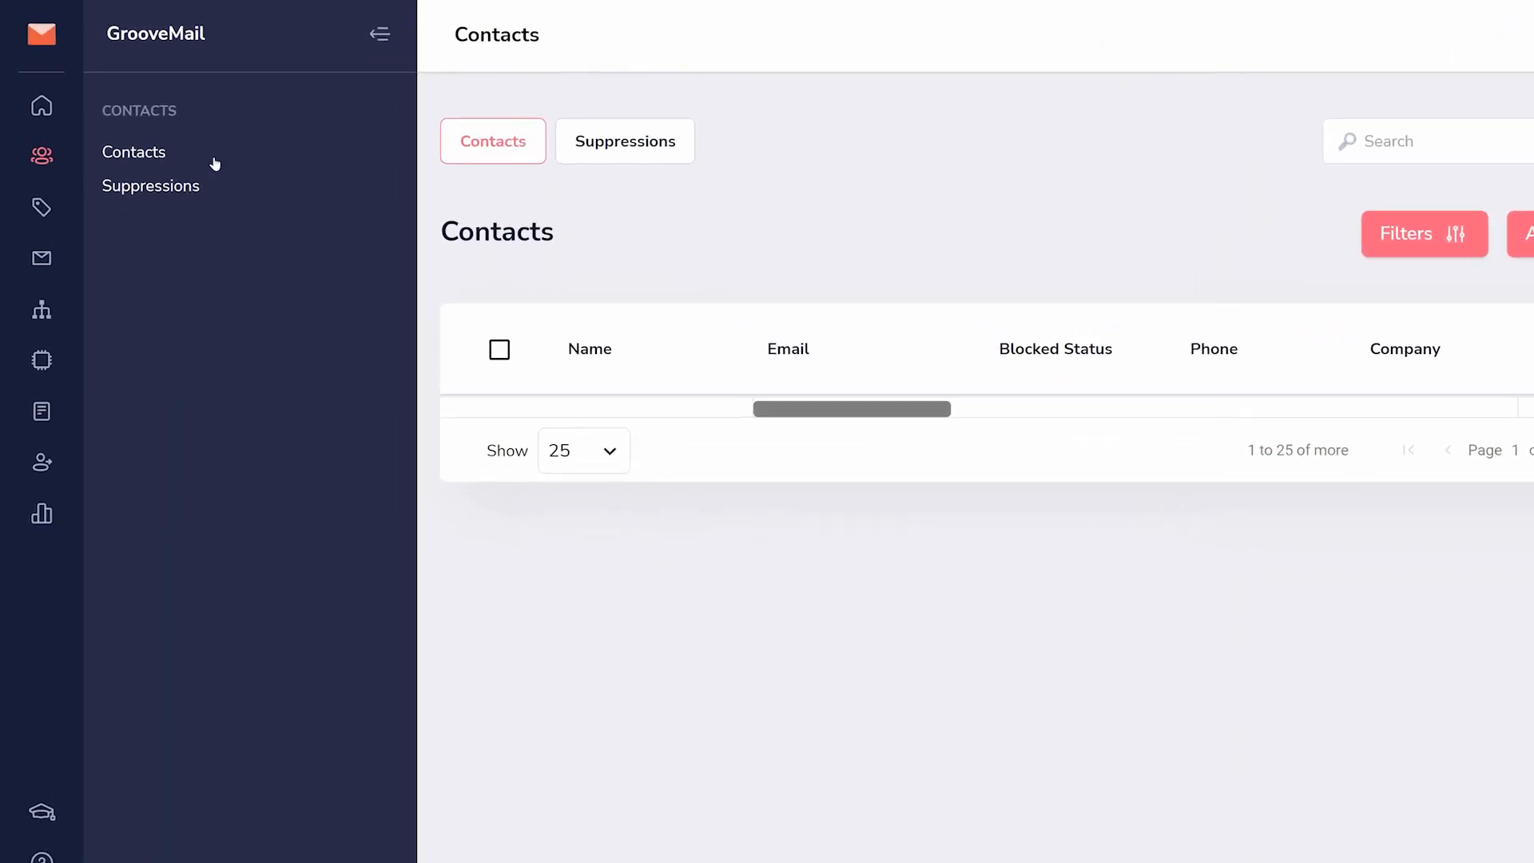
pyautogui.click(59, 309)
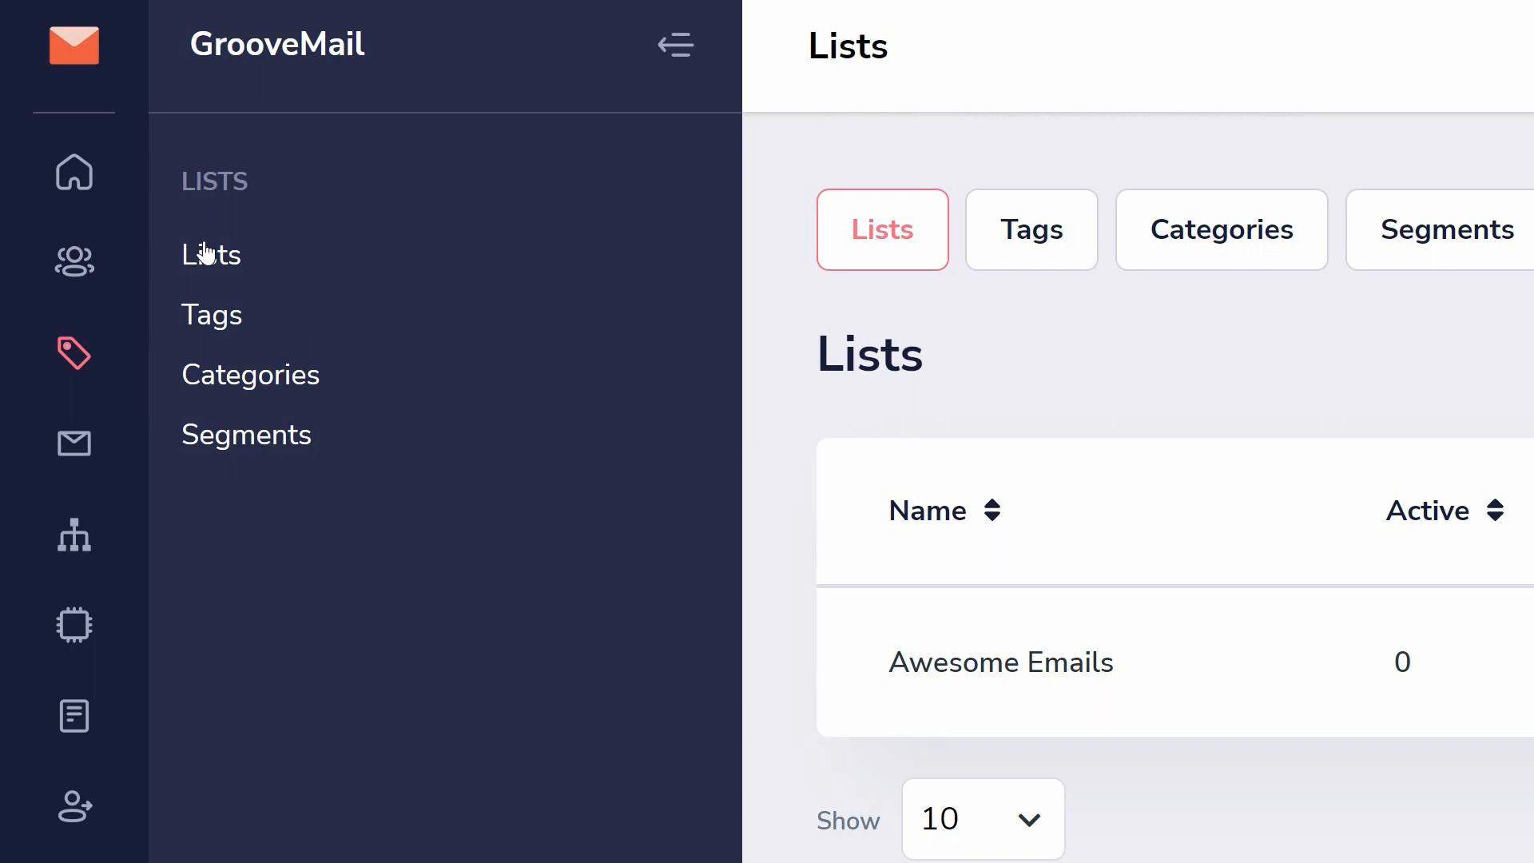
pyautogui.click(189, 318)
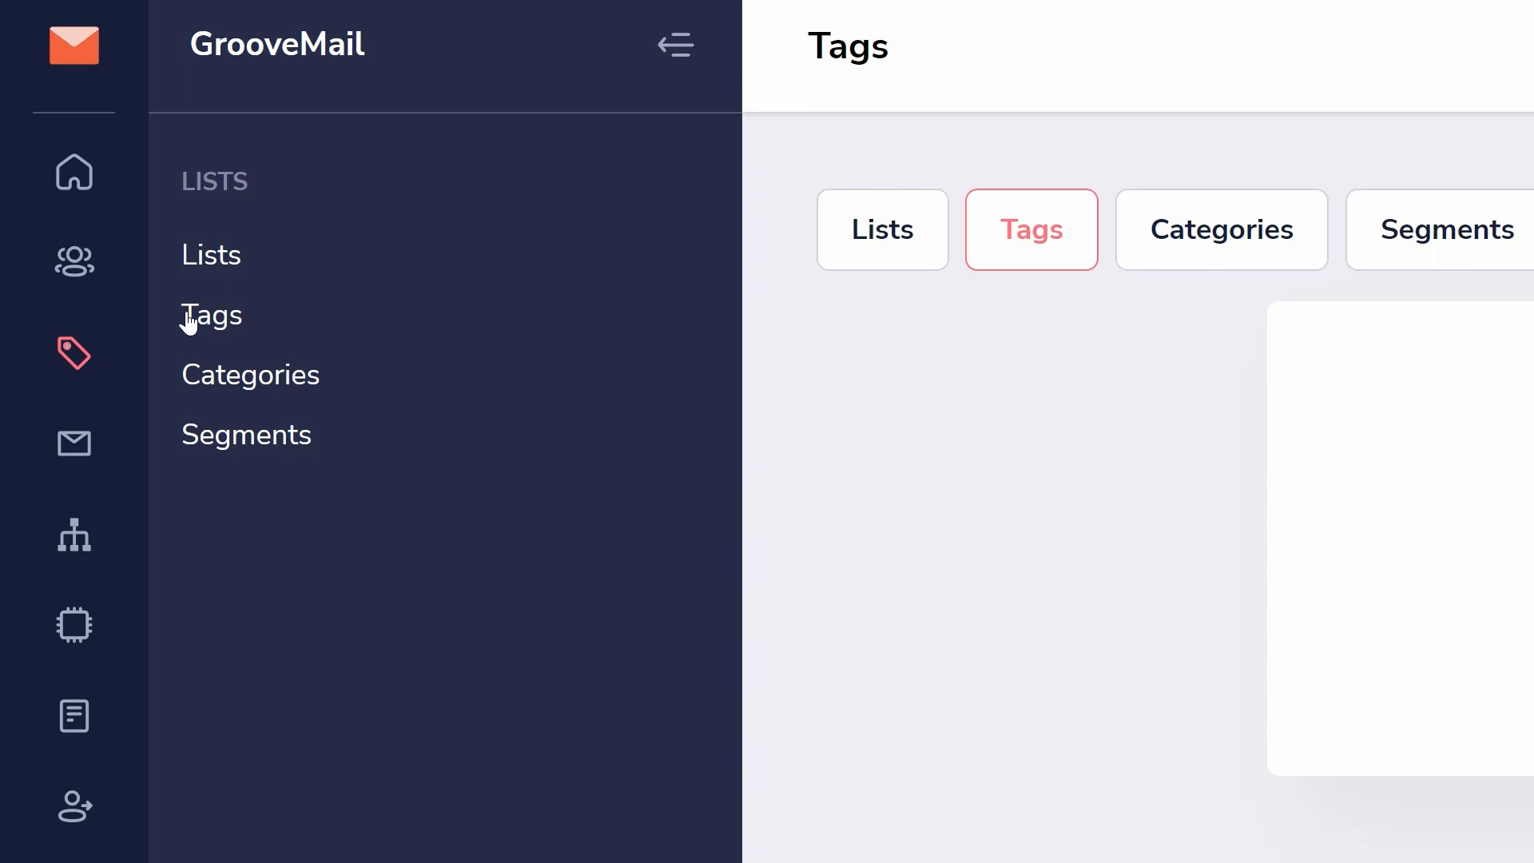
# - Create a new contact segment named "Orientation Segment"
pyautogui.click(248, 444)
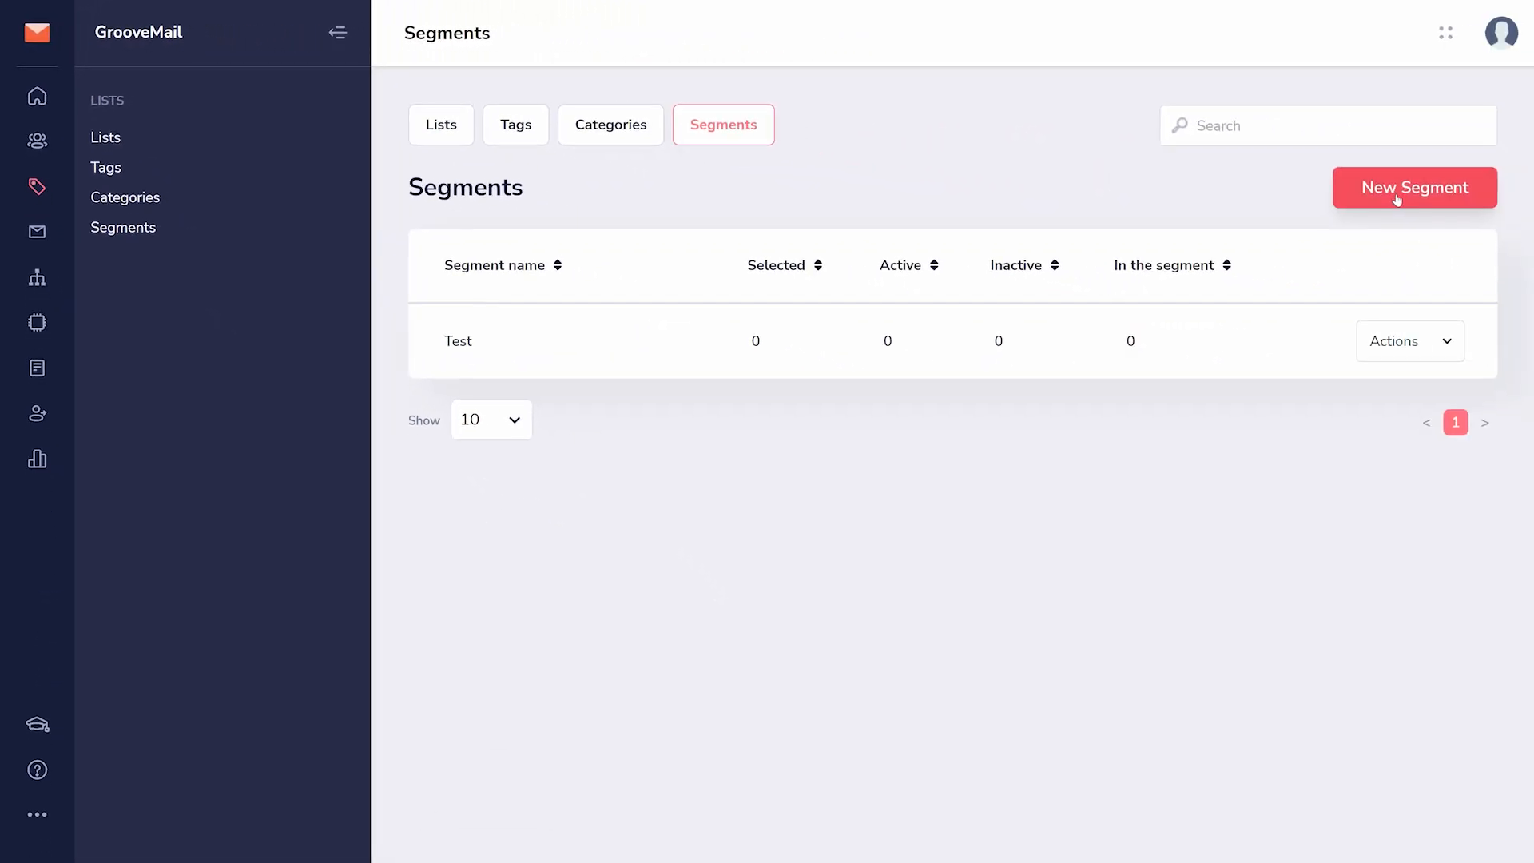
pyautogui.click(1396, 200)
pyautogui.write('Orientation Segment')
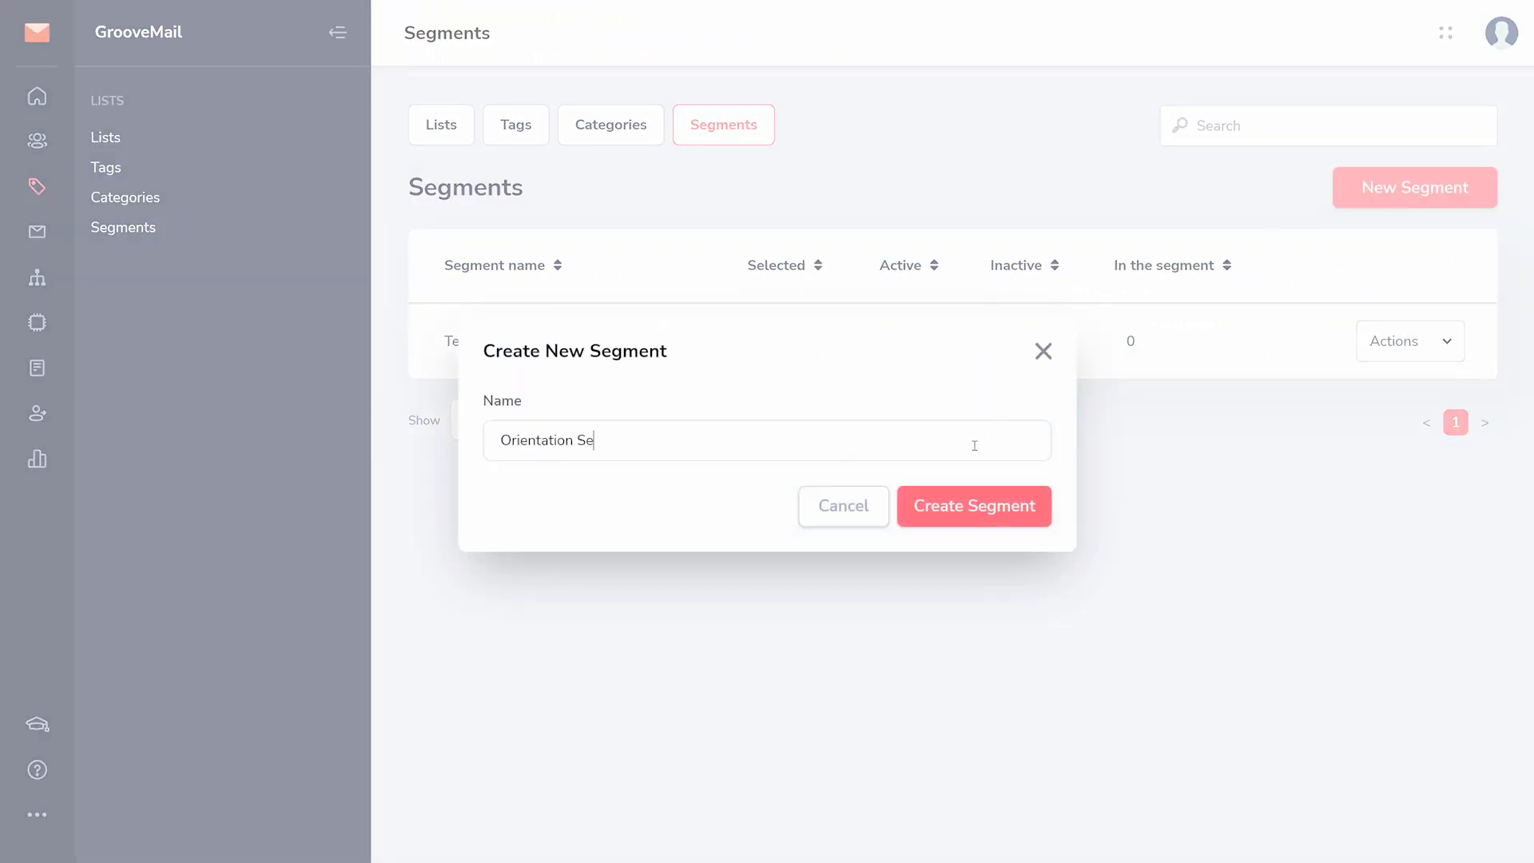
pyautogui.click(948, 511)
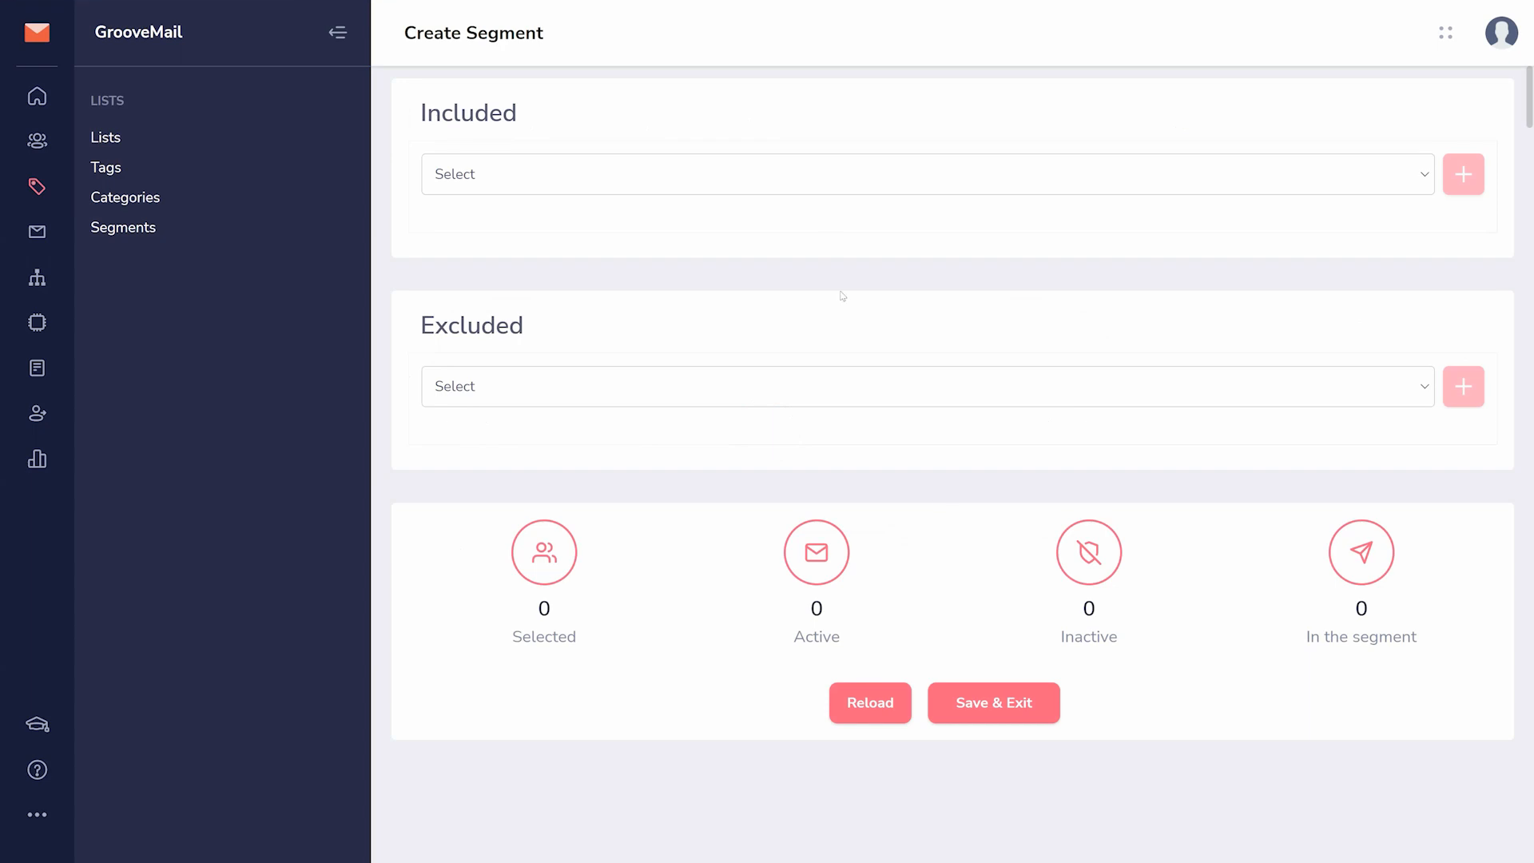
# - Look through the condition options available for the segment's included and excluded contacts
pyautogui.click(775, 178)
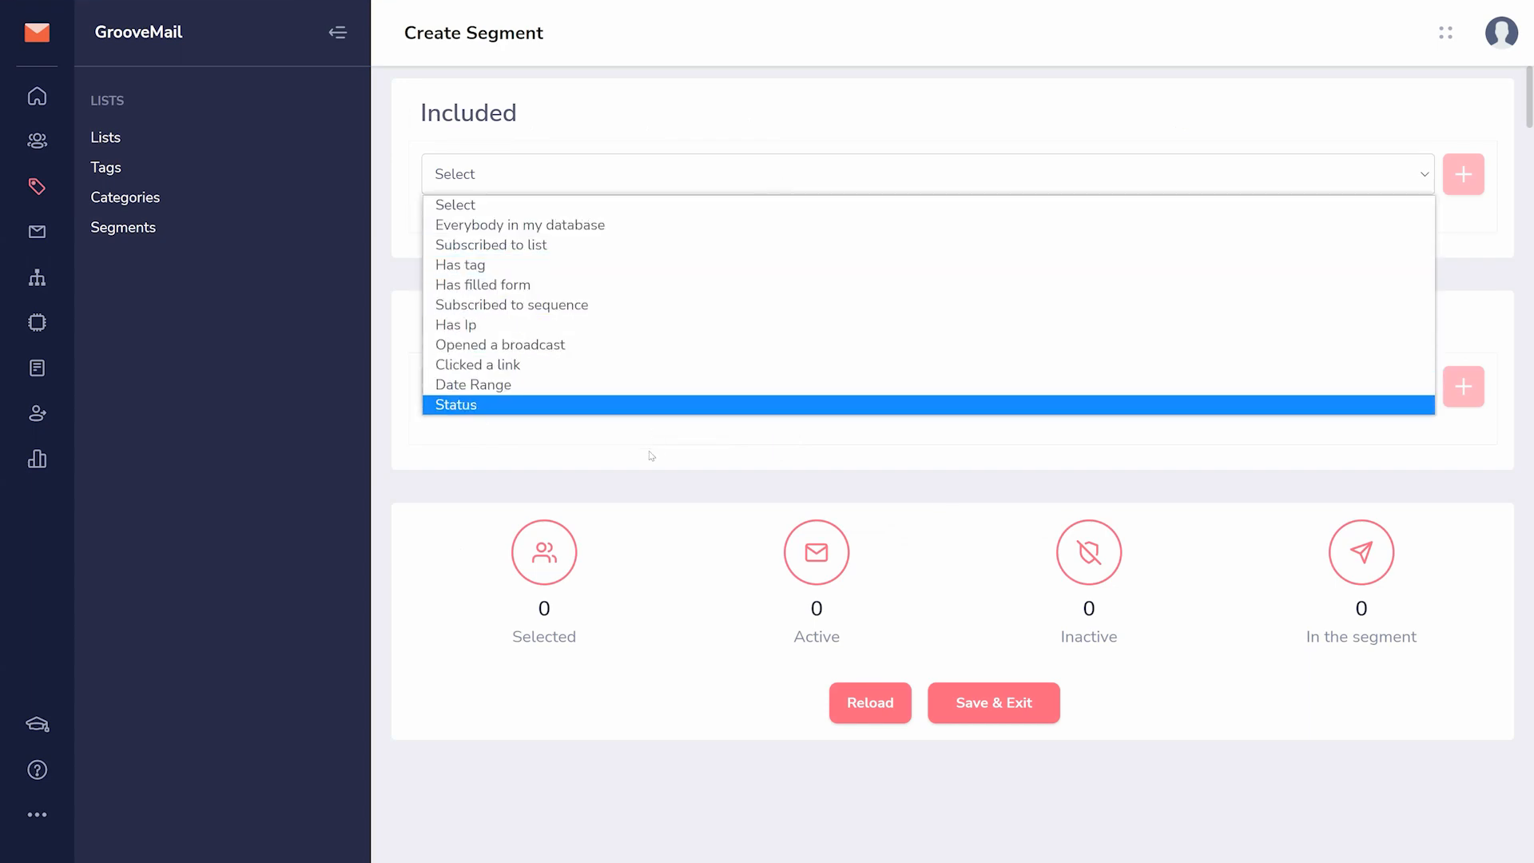
pyautogui.click(647, 483)
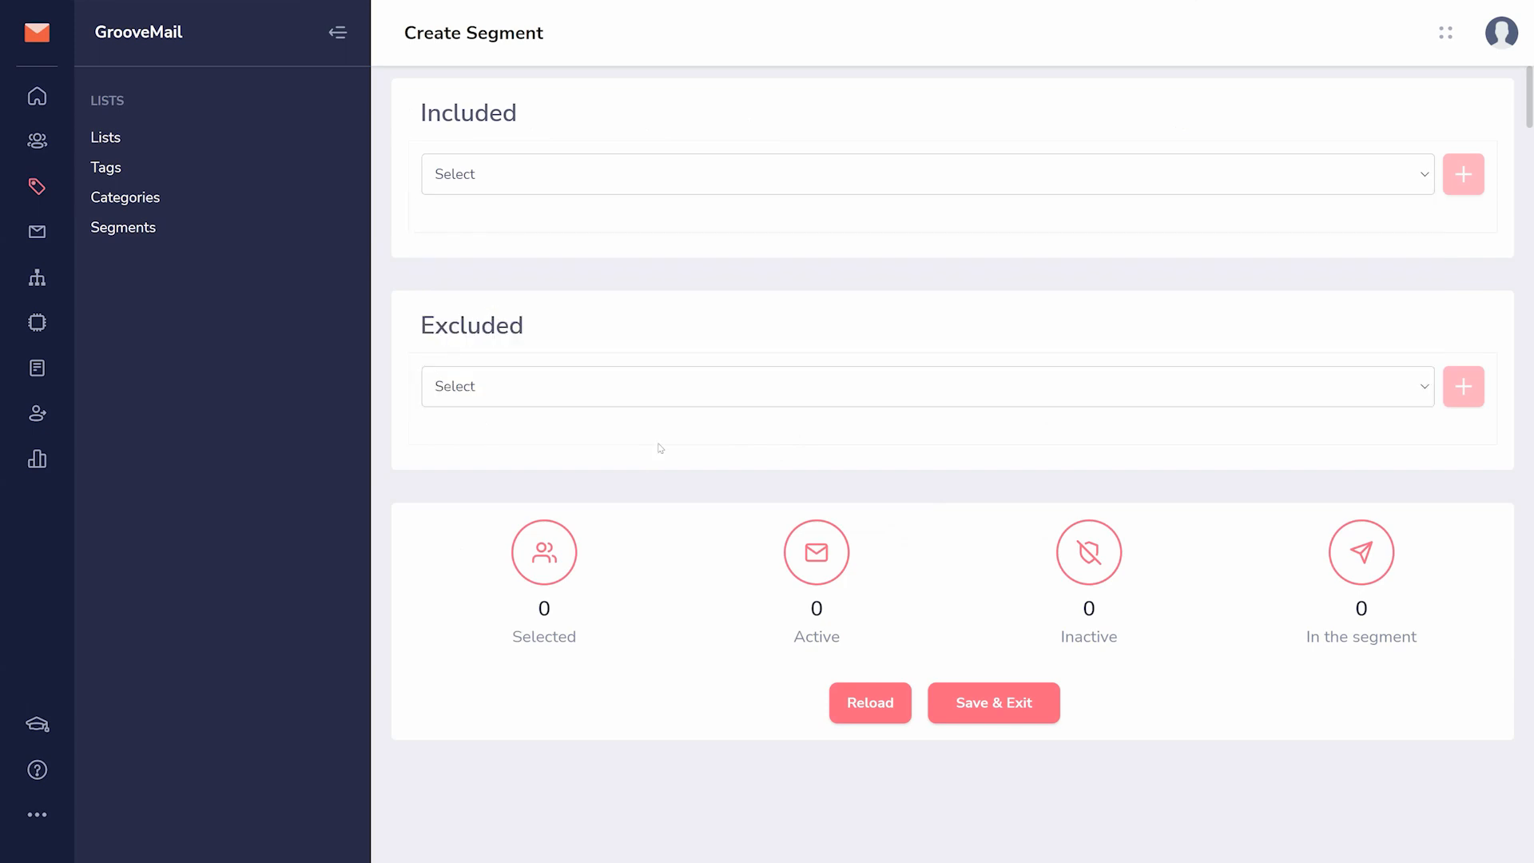
pyautogui.click(698, 380)
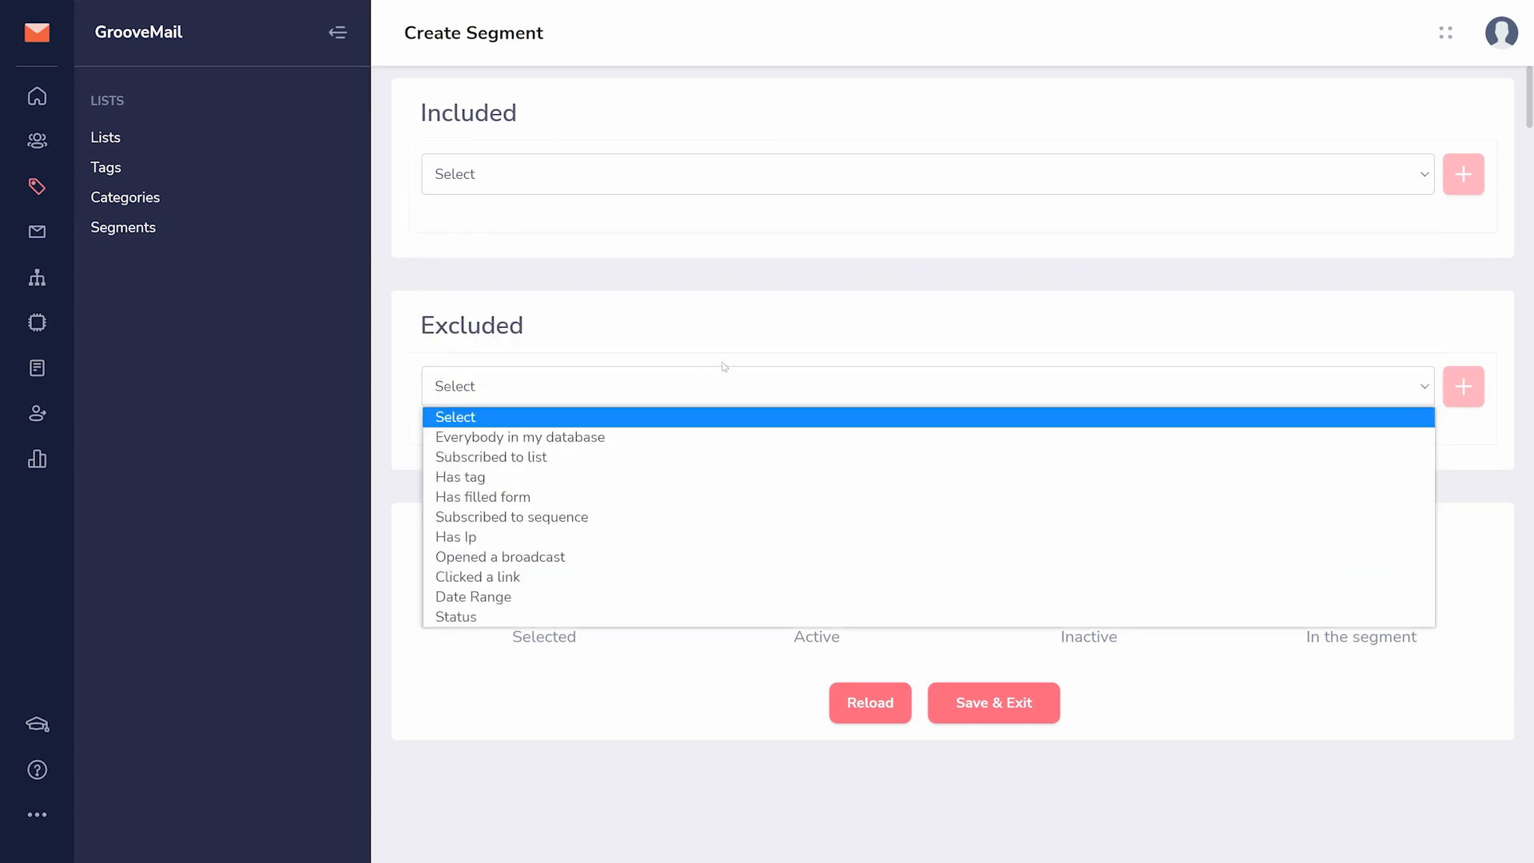
pyautogui.click(724, 366)
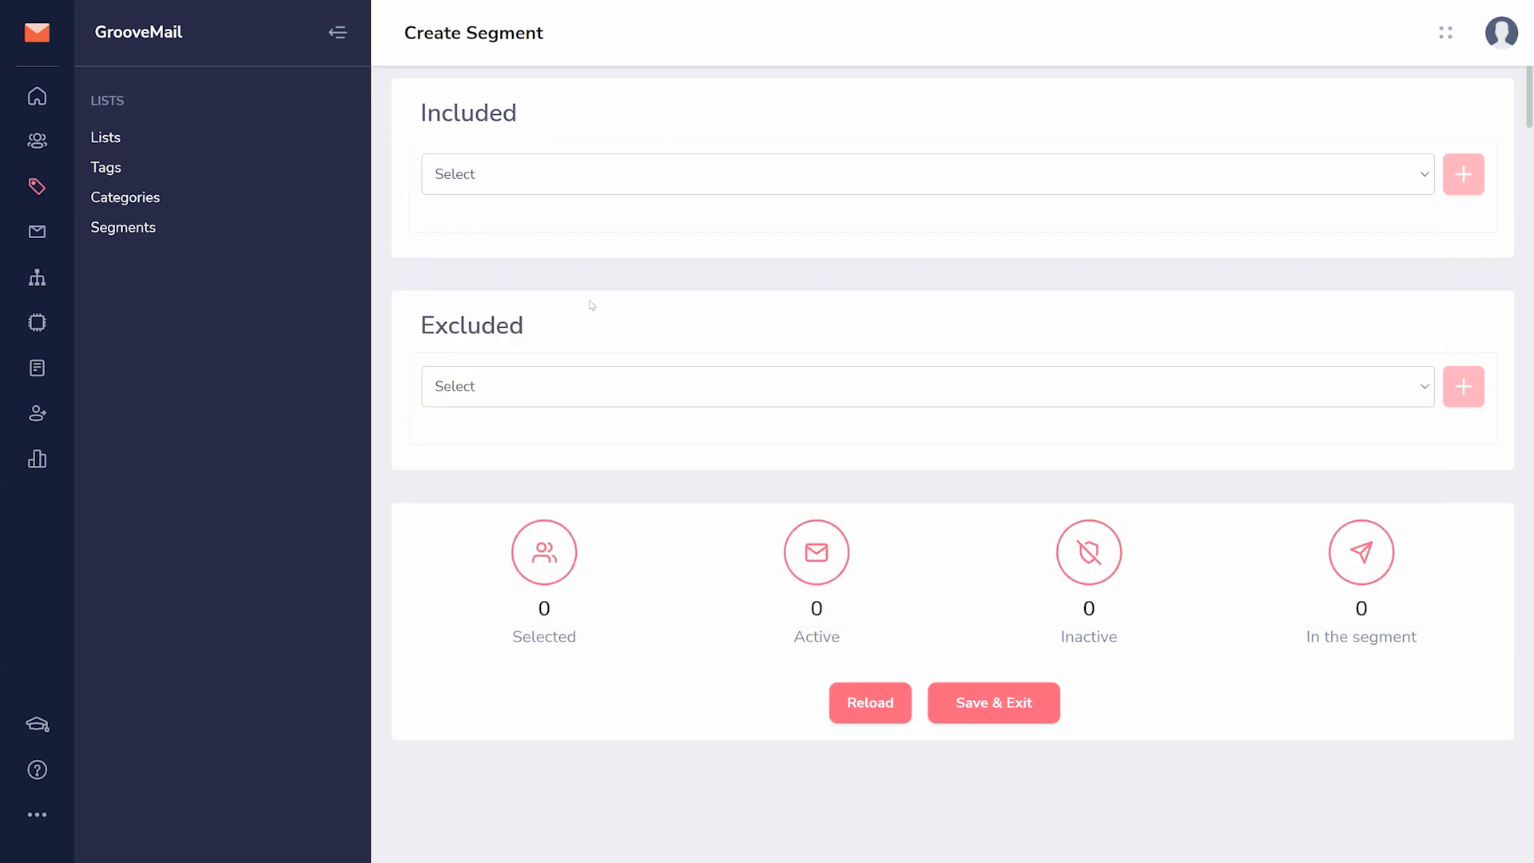
# - Create an email broadcast named "Broadcast for Orientation" and look at how its recipients are chosen
pyautogui.click(36, 231)
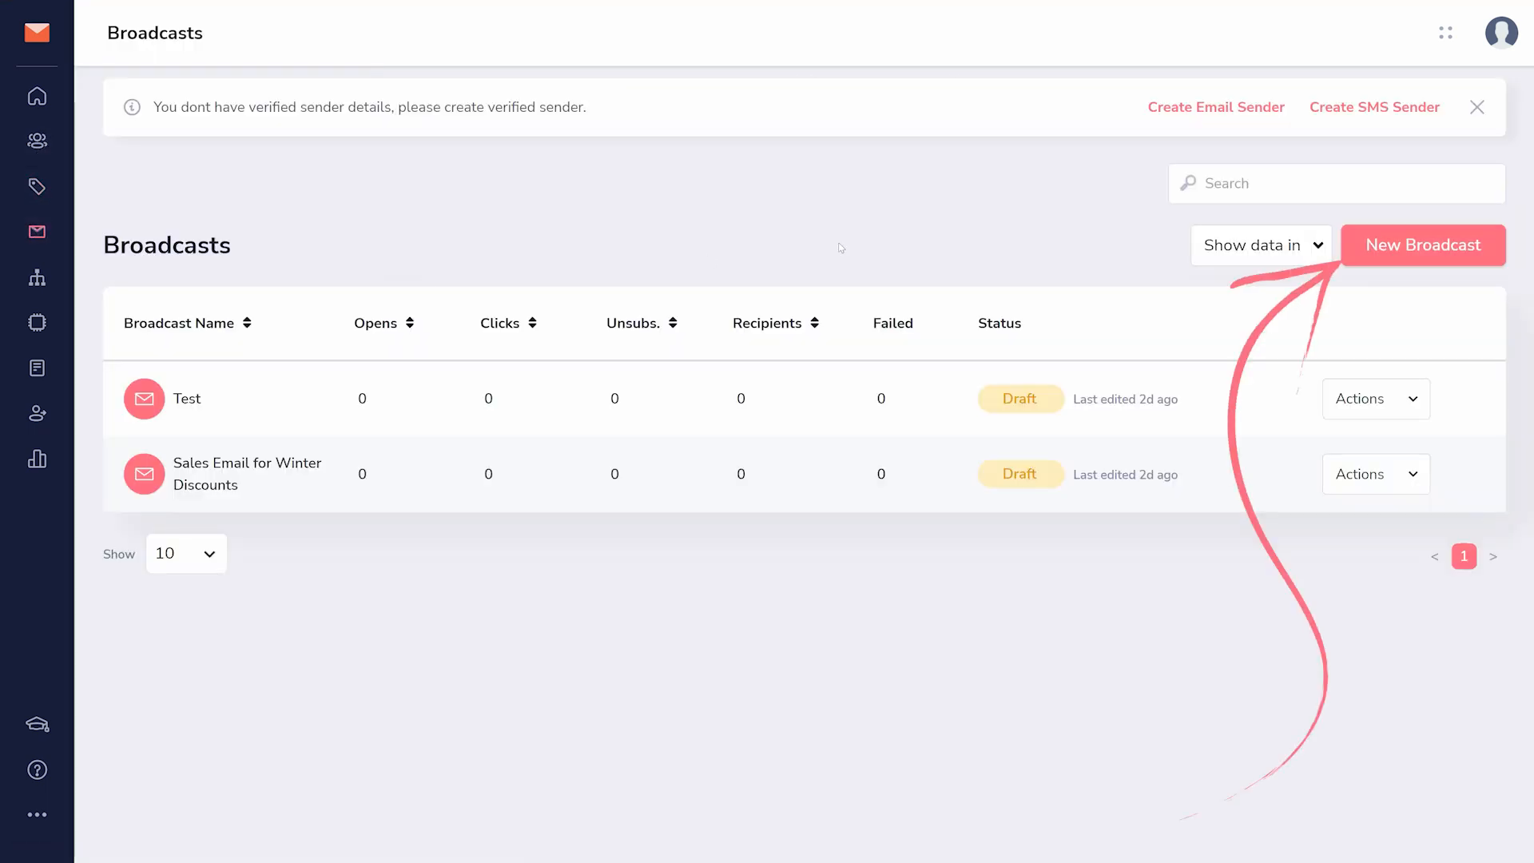
pyautogui.click(1393, 256)
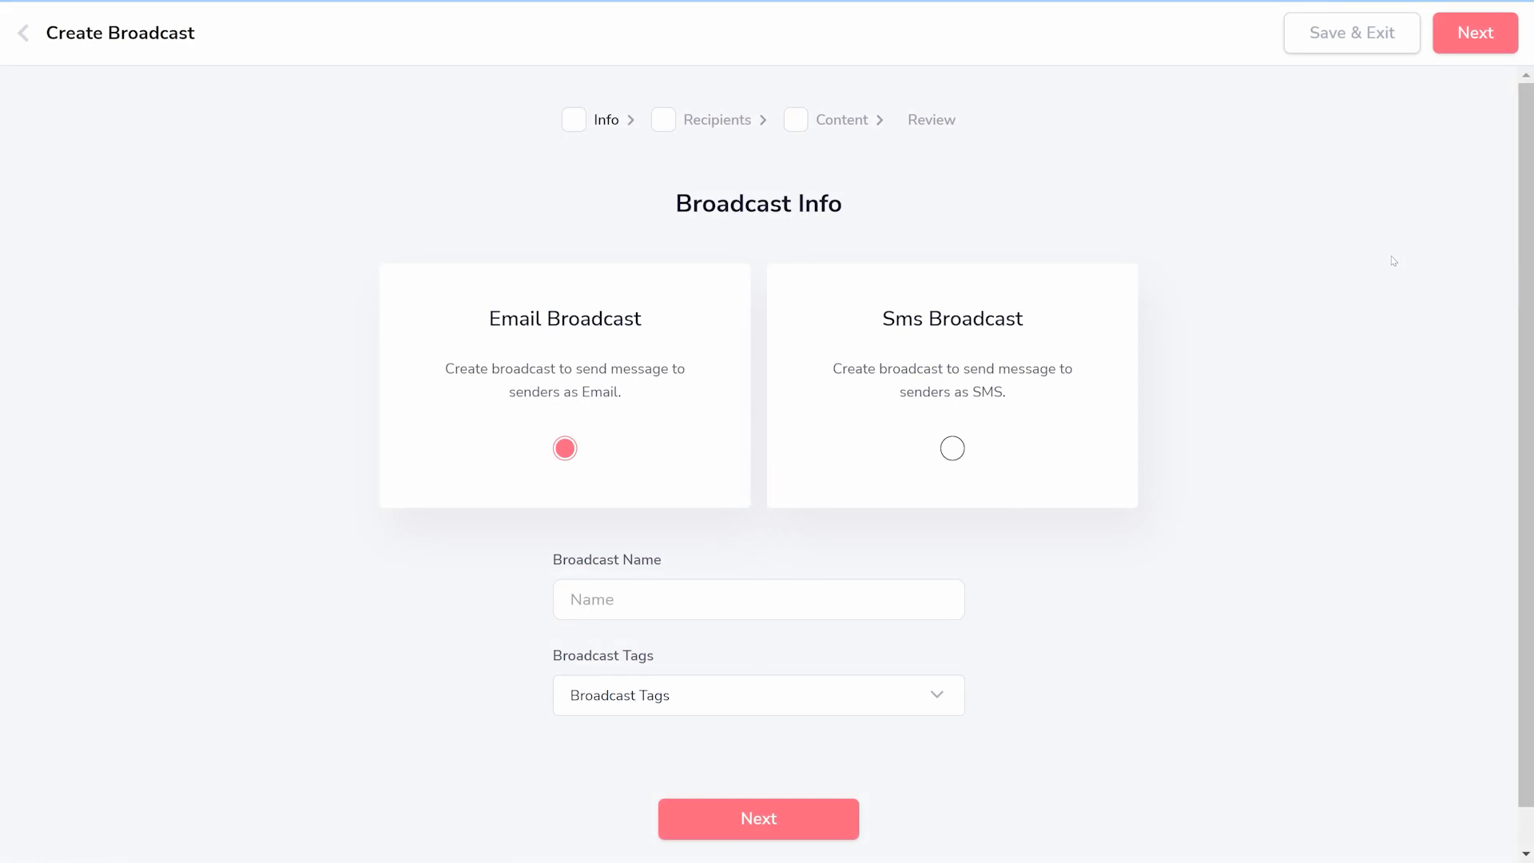
pyautogui.click(840, 616)
pyautogui.write('Broadcast for Orientation')
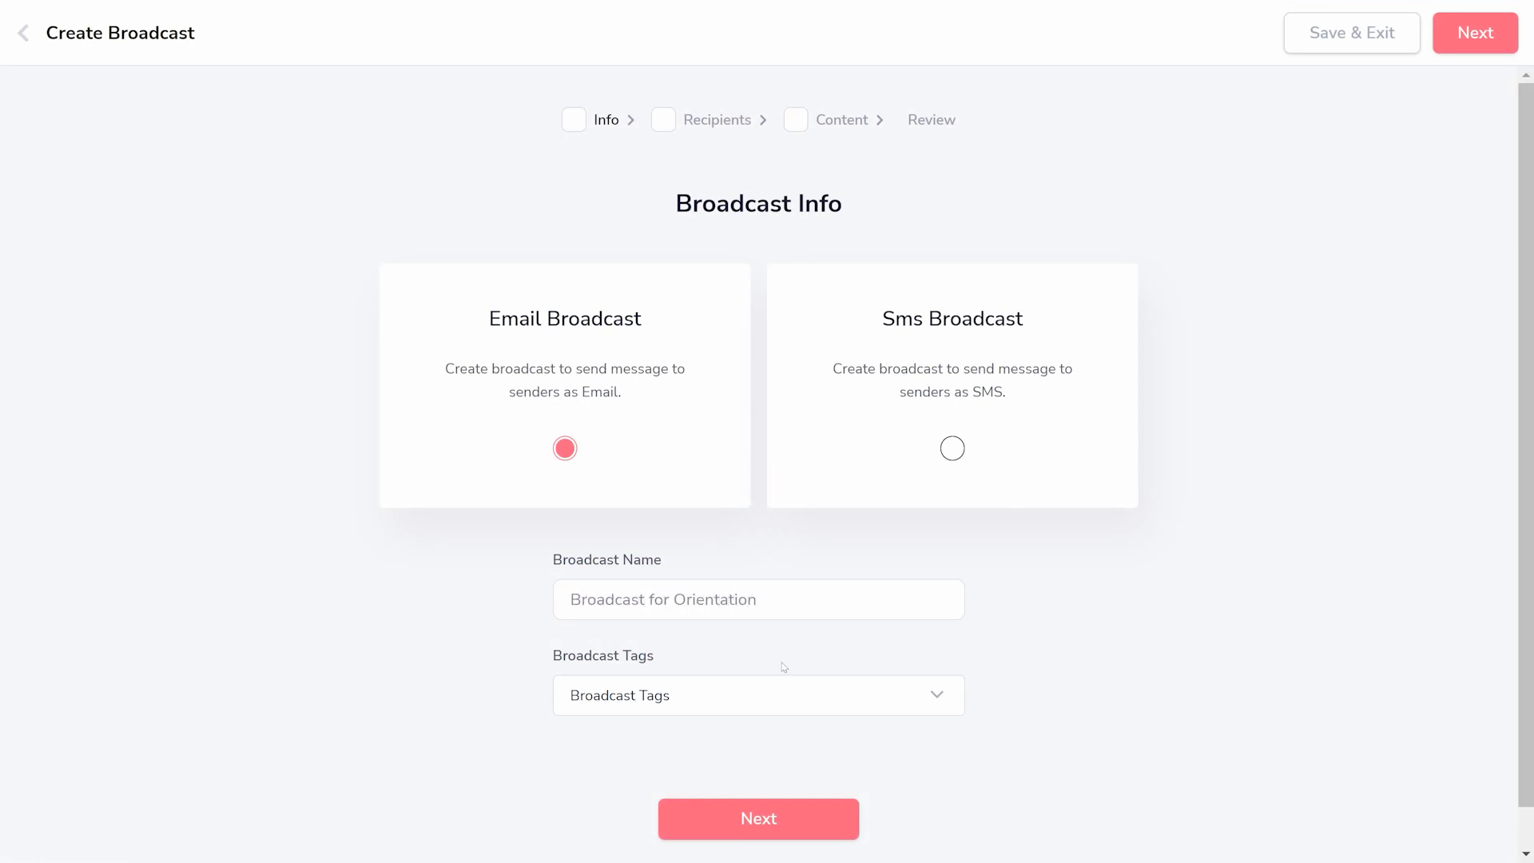
pyautogui.click(731, 804)
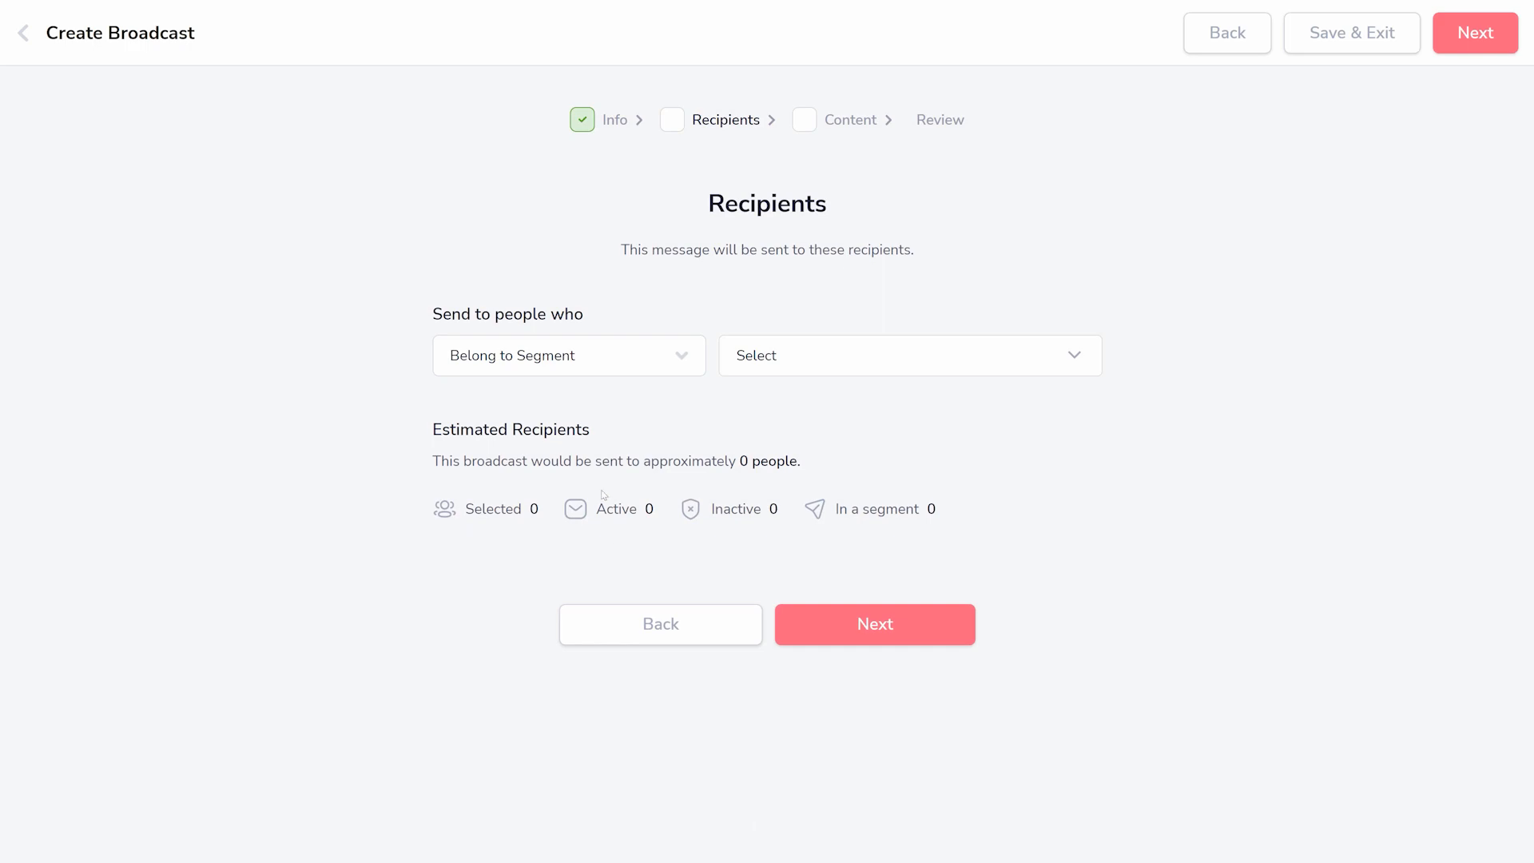
pyautogui.click(519, 356)
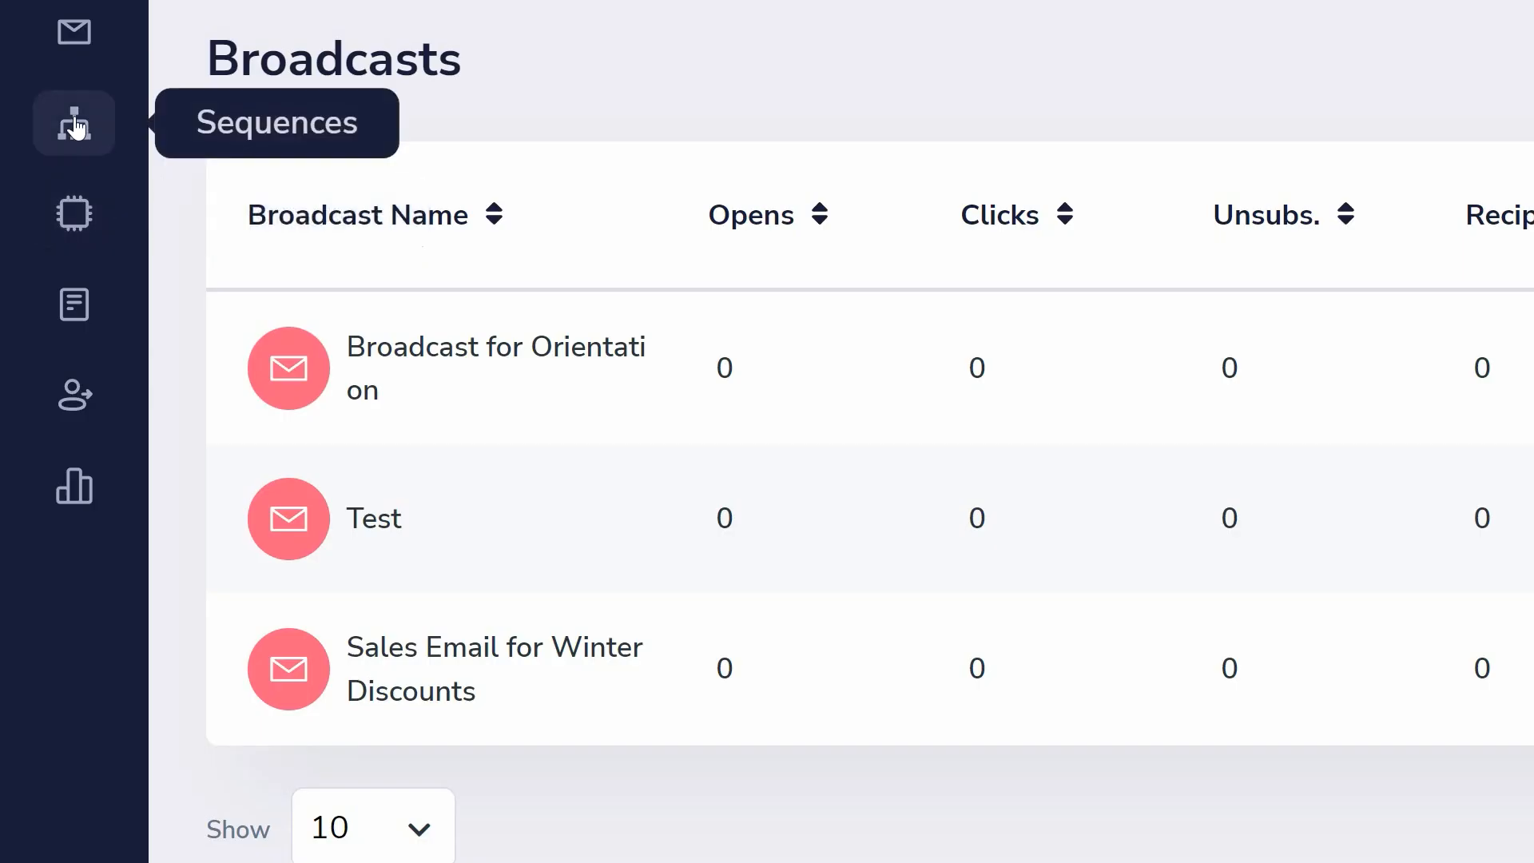
# - Try out a new automation with the trigger "Contact fills form" and the action "Add a membership", and close it unsaved
pyautogui.click(70, 225)
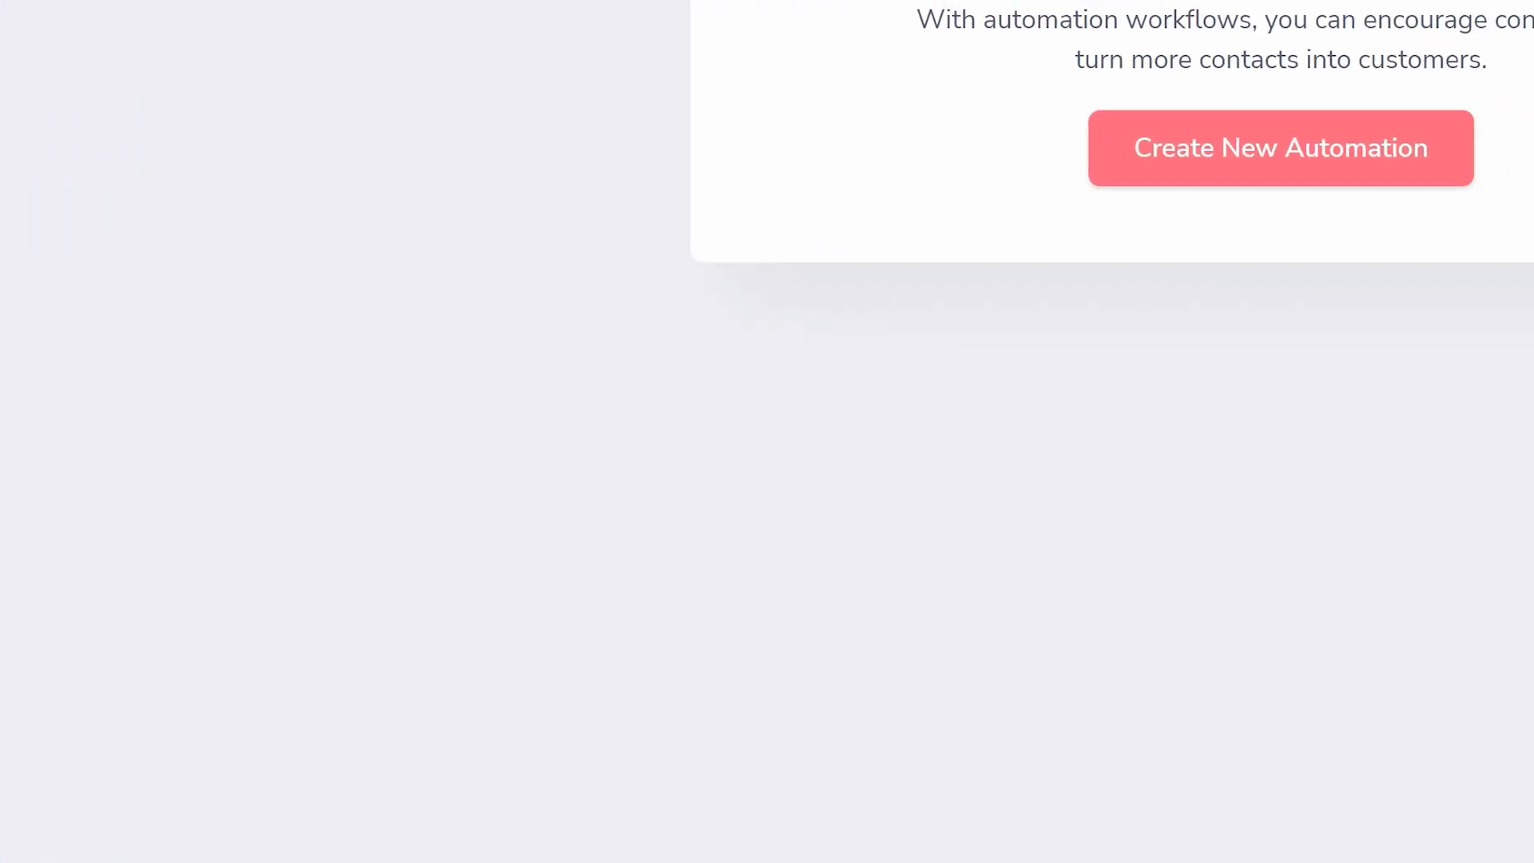
pyautogui.click(1250, 166)
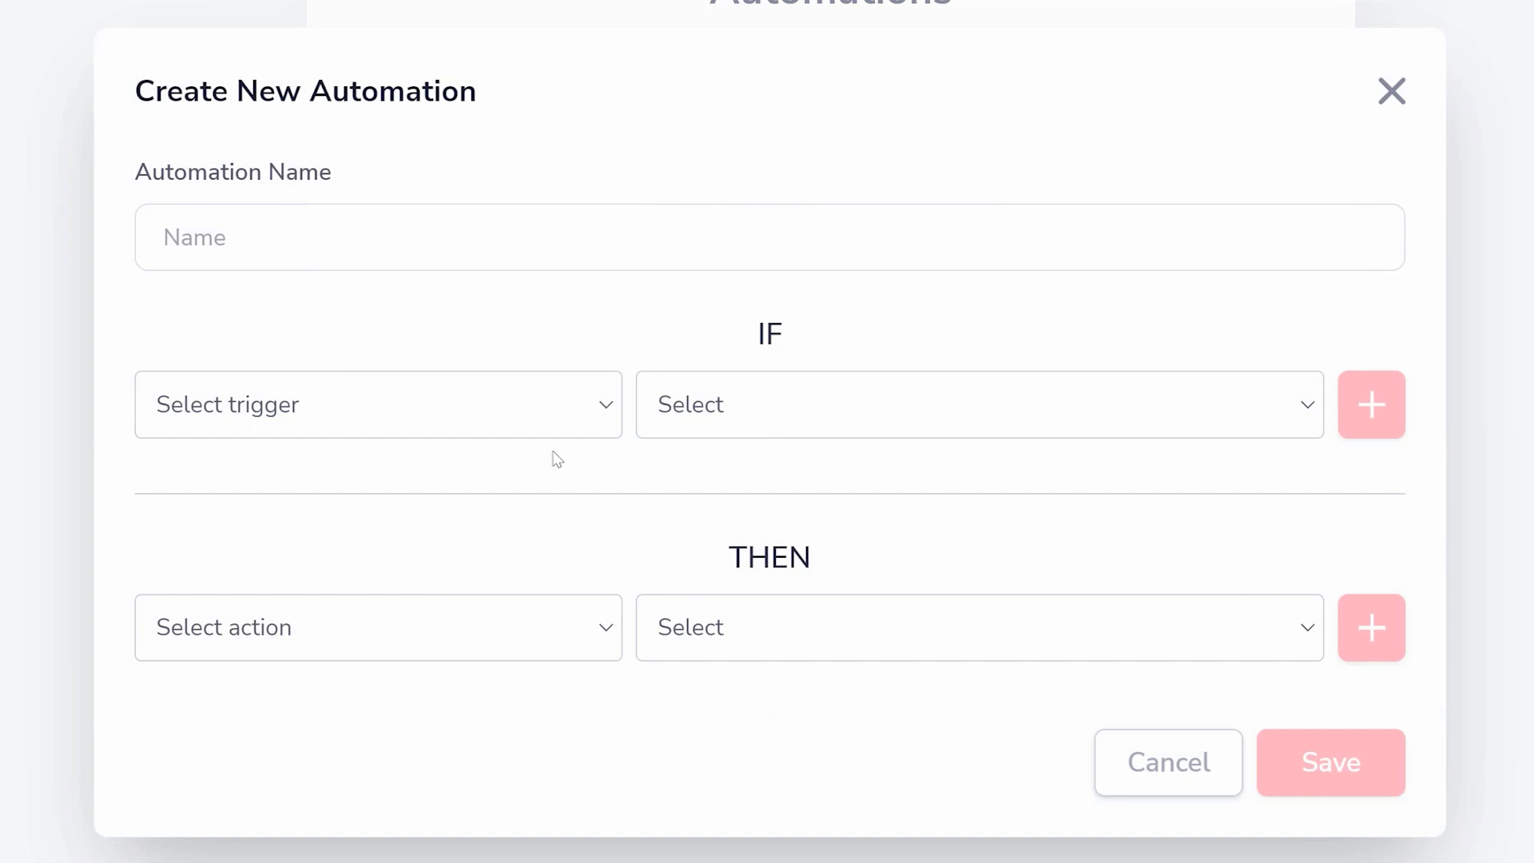
pyautogui.click(554, 417)
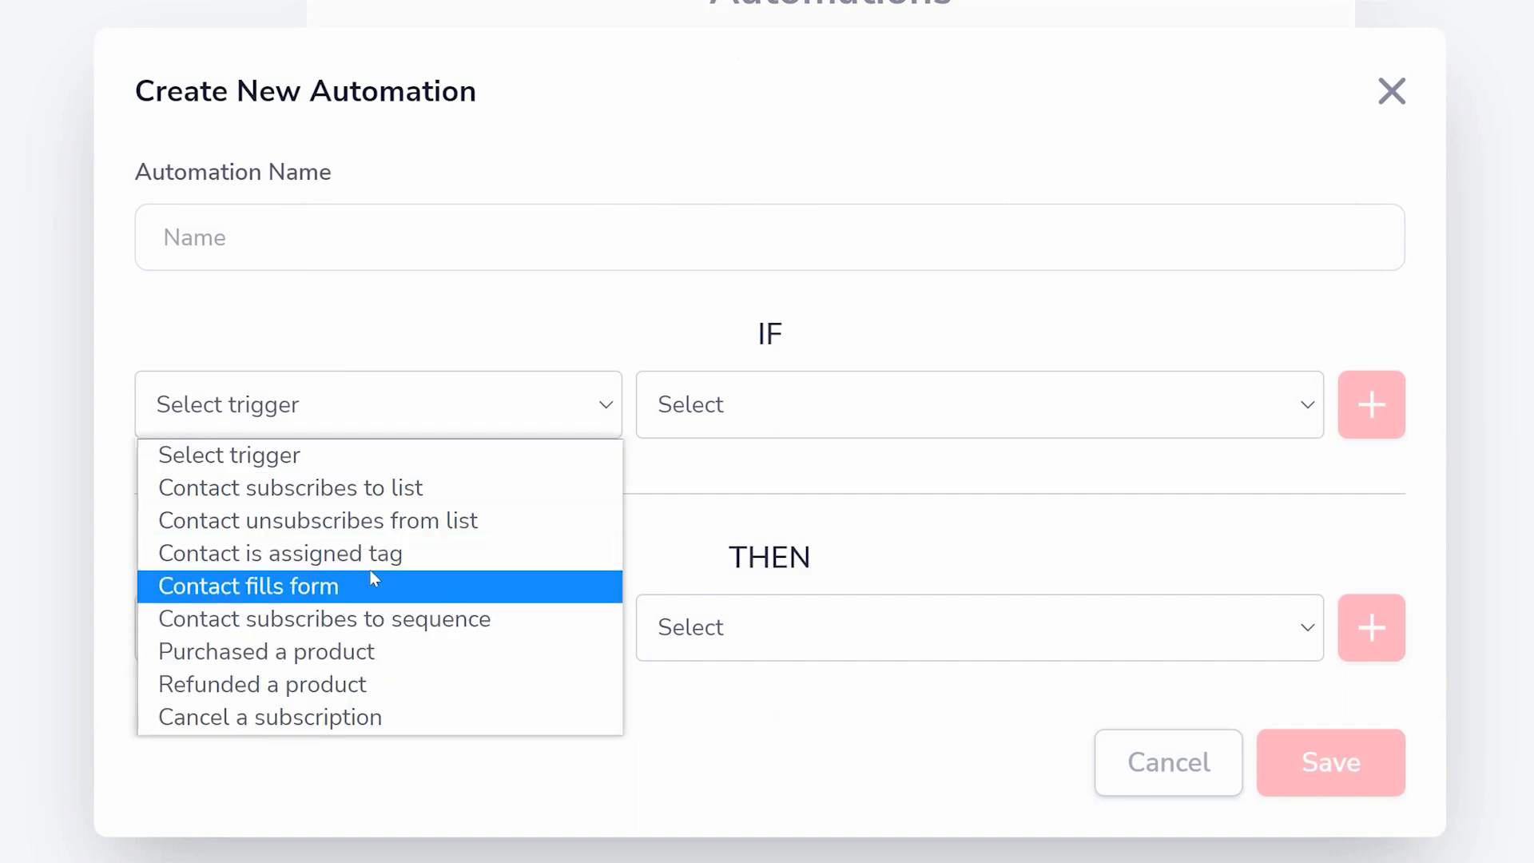
pyautogui.click(358, 586)
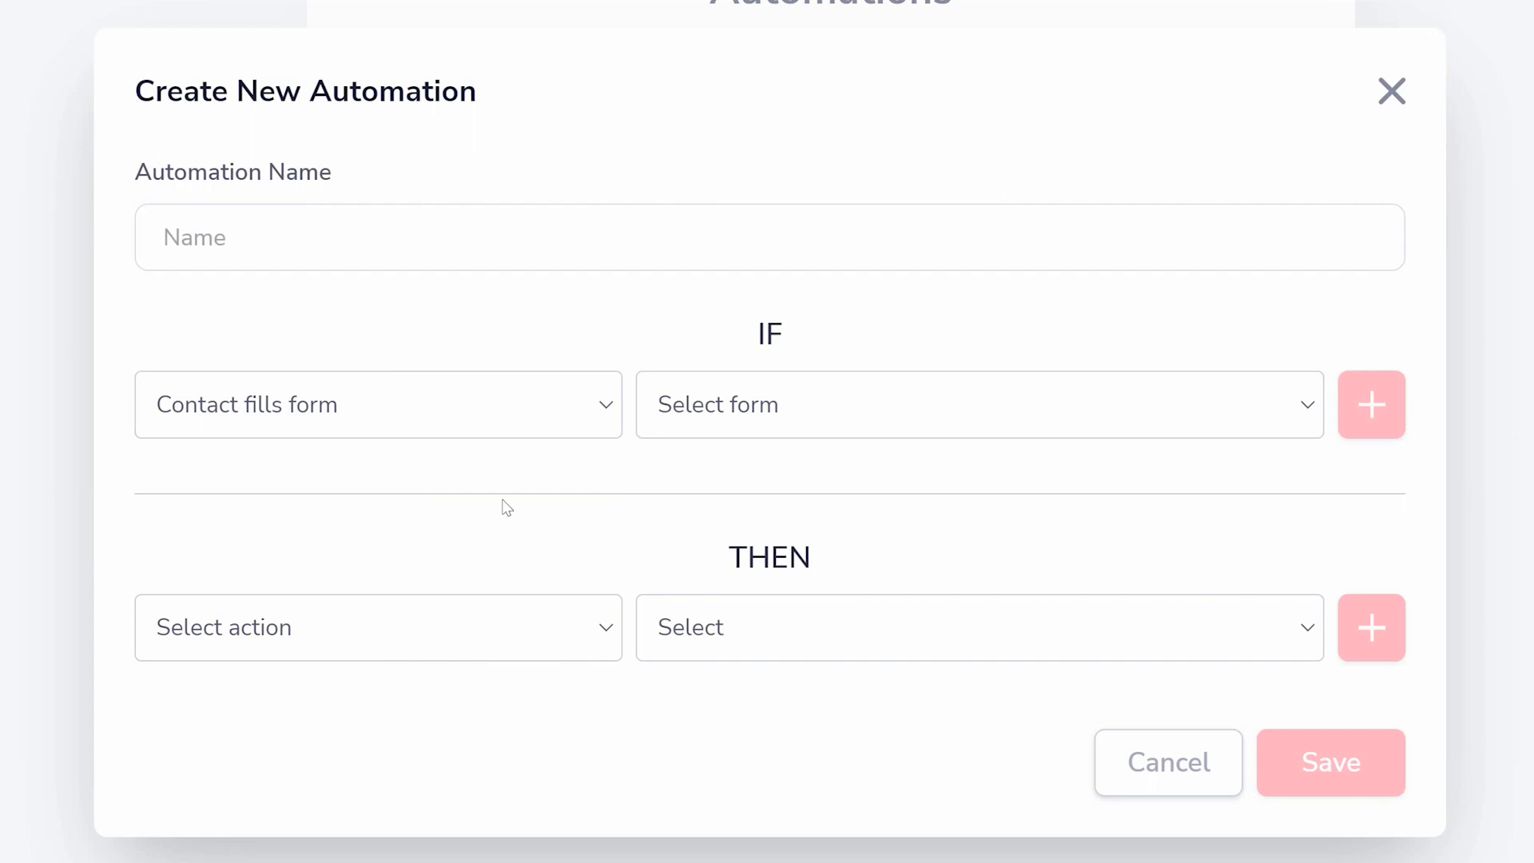
pyautogui.click(408, 650)
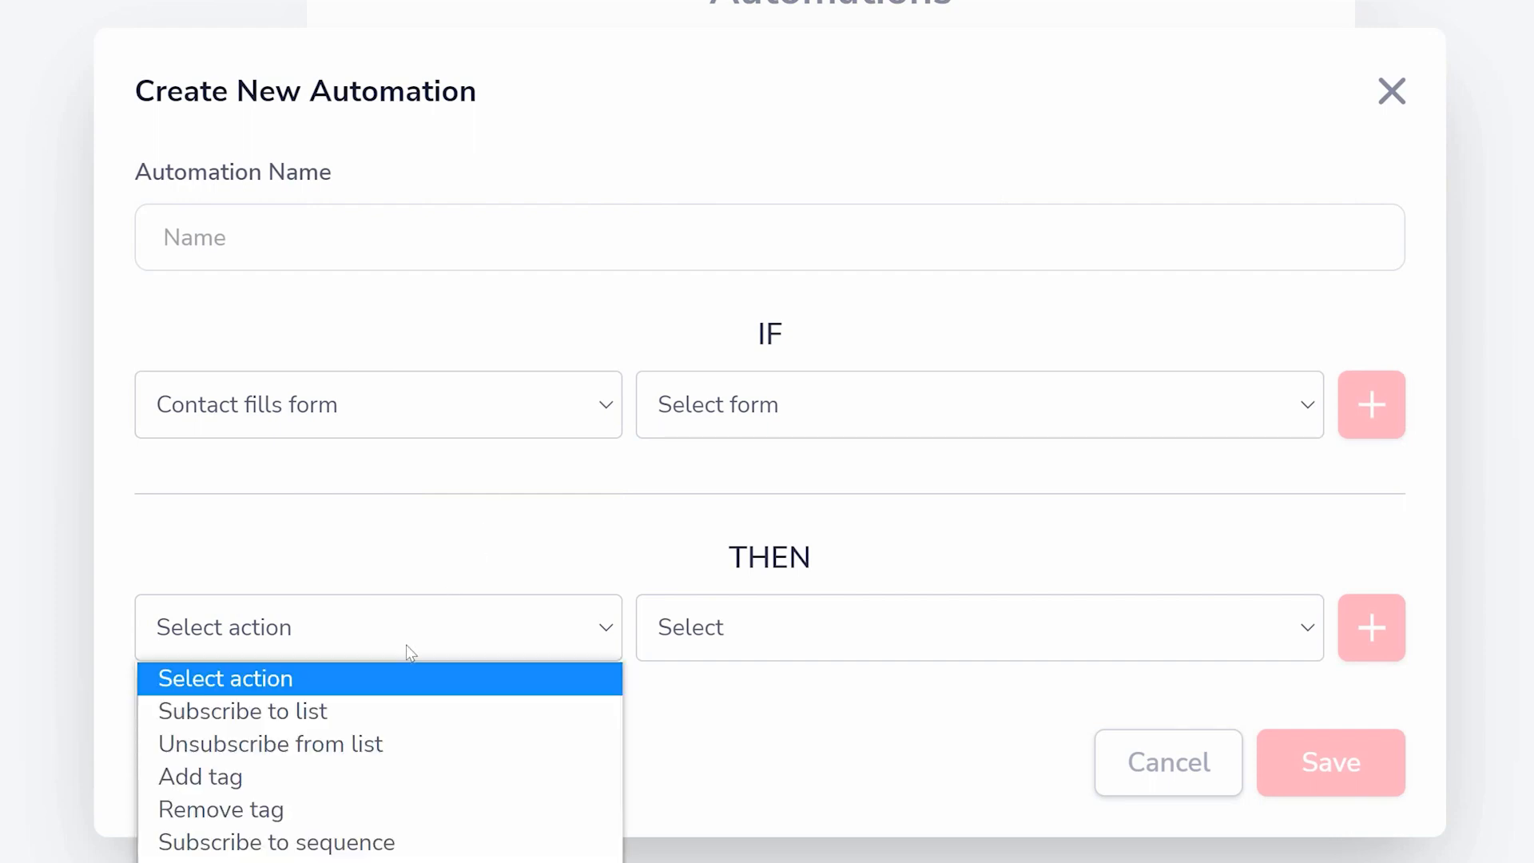
pyautogui.click(375, 861)
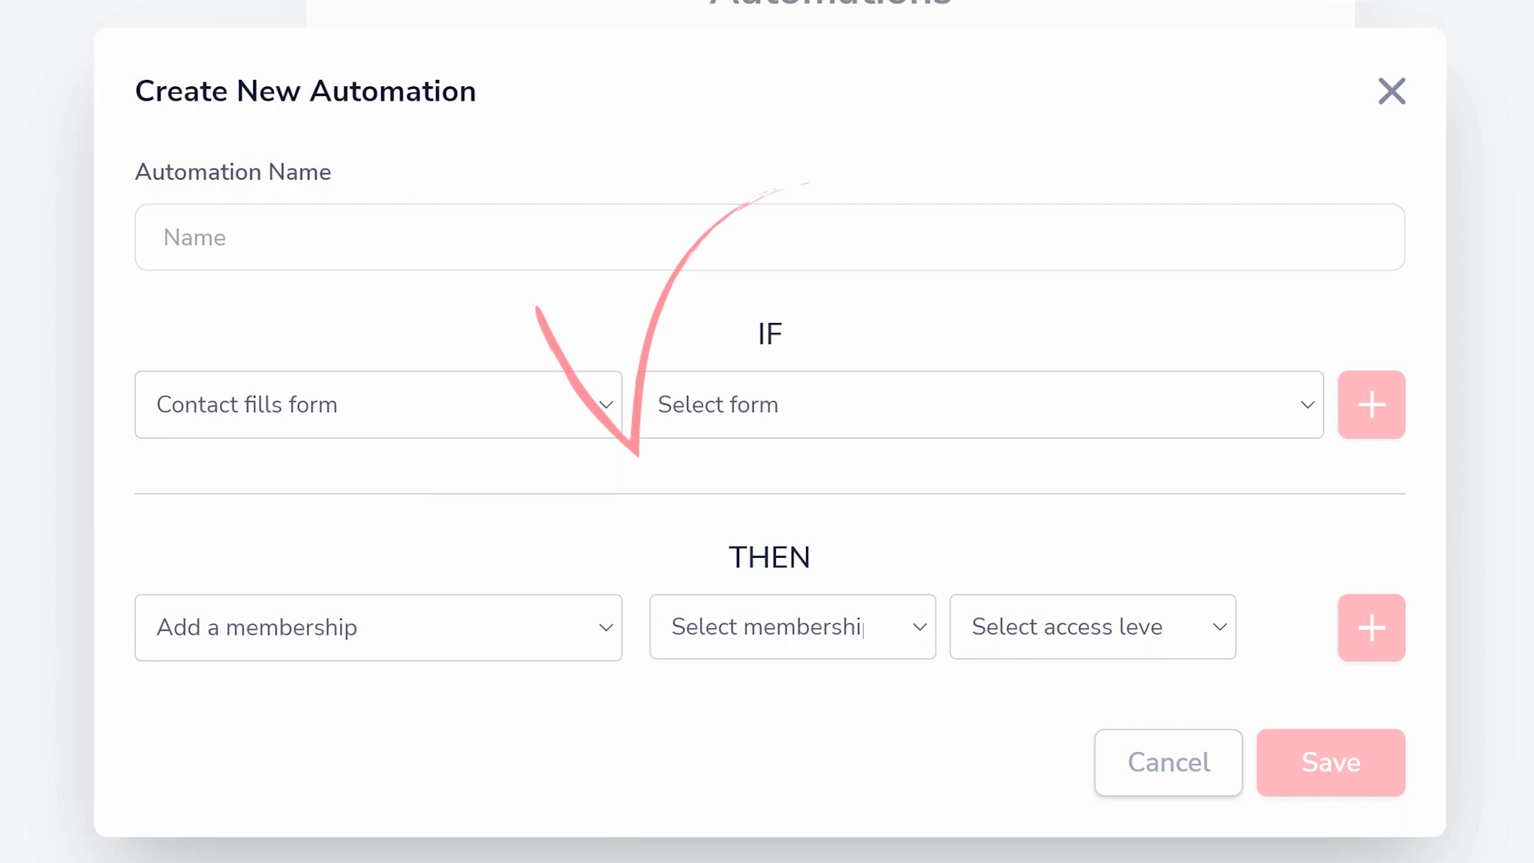
pyautogui.click(1391, 93)
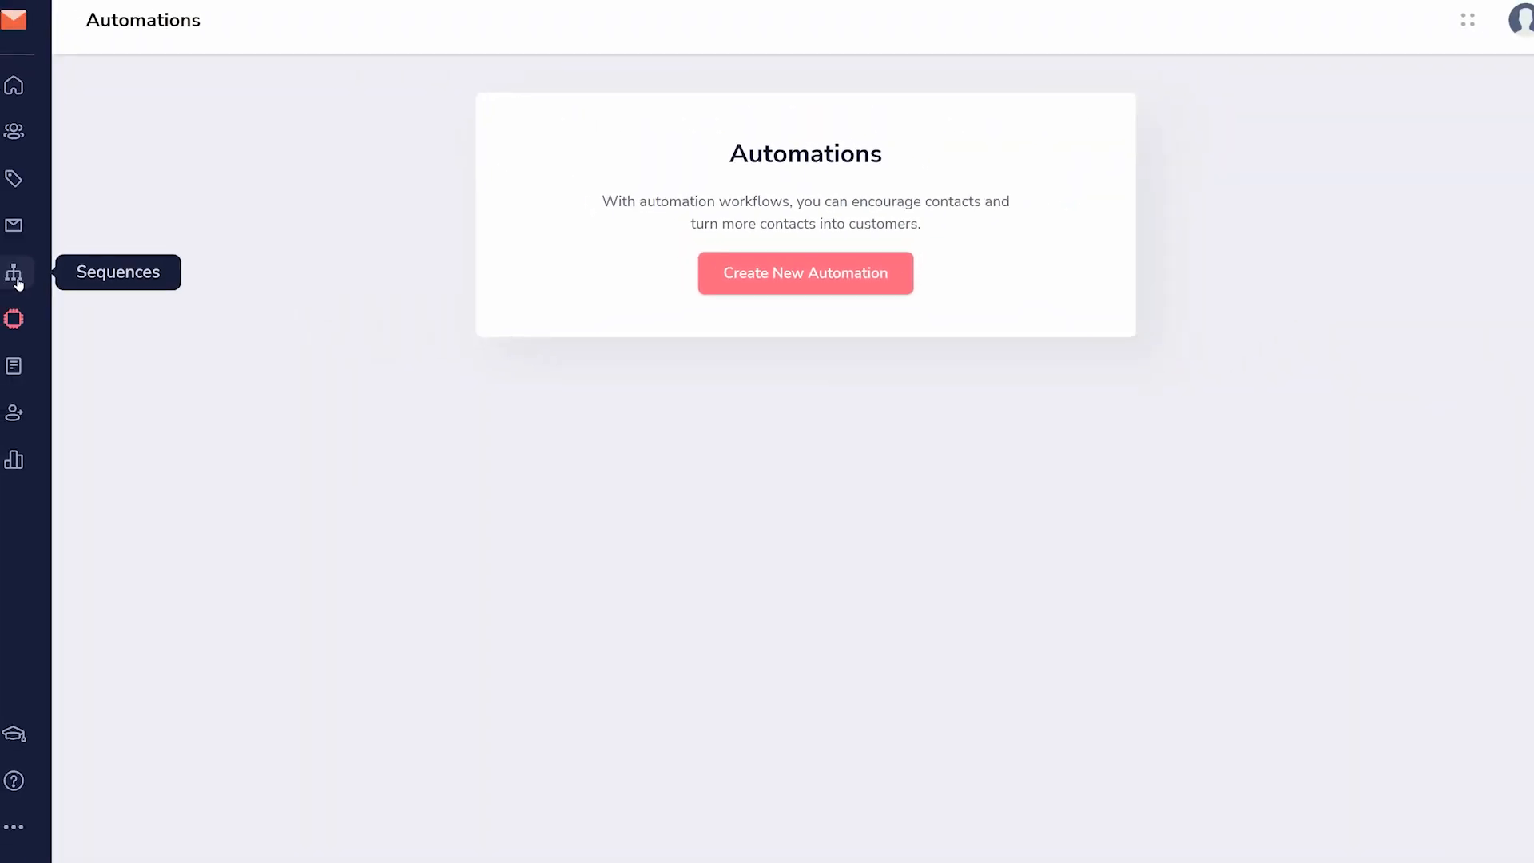
# - Open the "Awesome Automated" sequence for editing and look through its workflow of emails, conditional split and tag actions
pyautogui.click(37, 279)
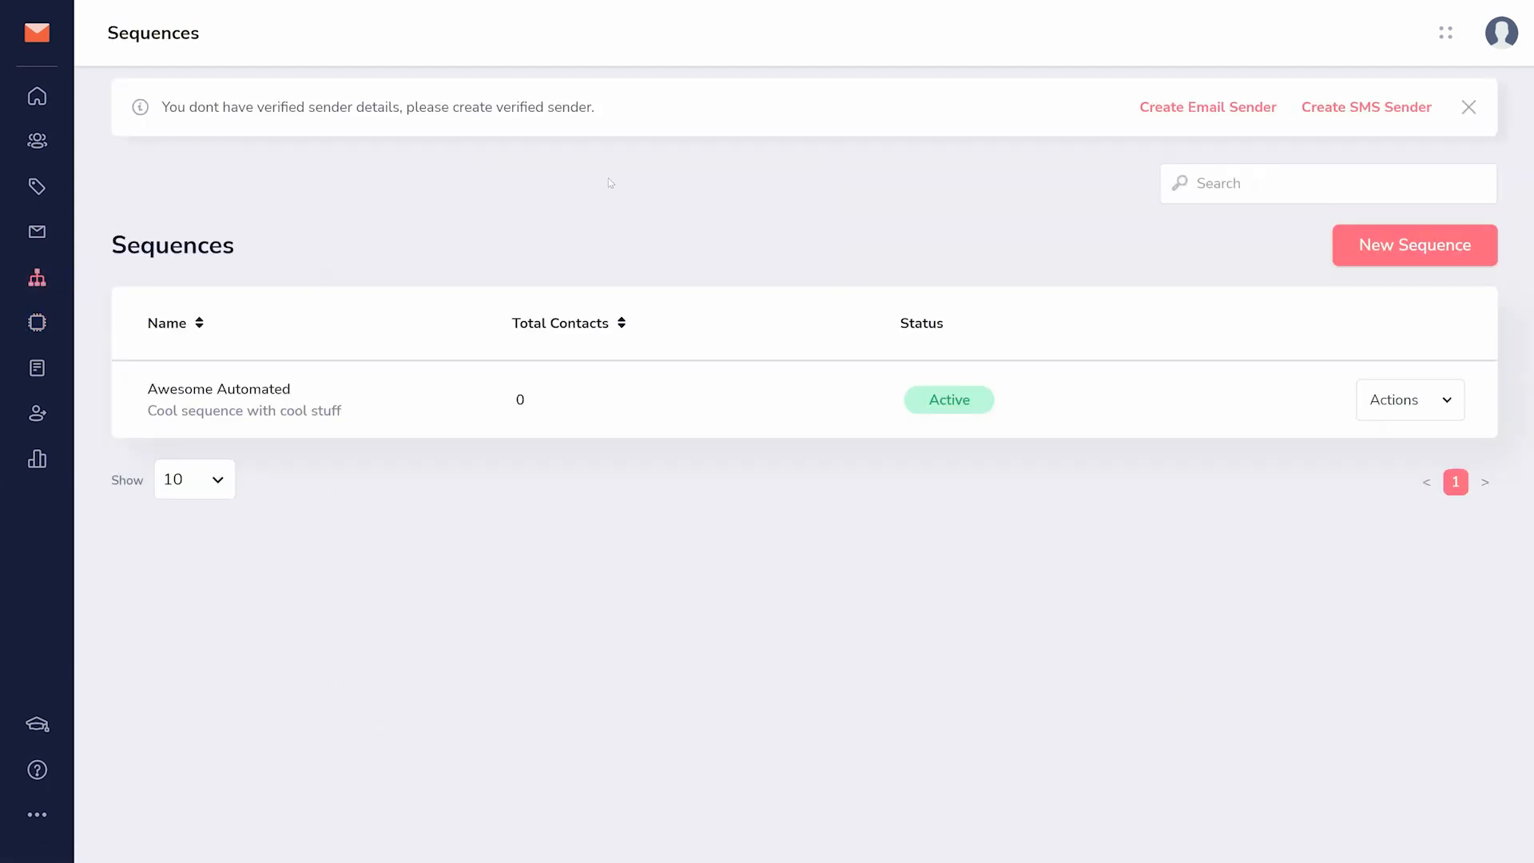
pyautogui.click(1412, 402)
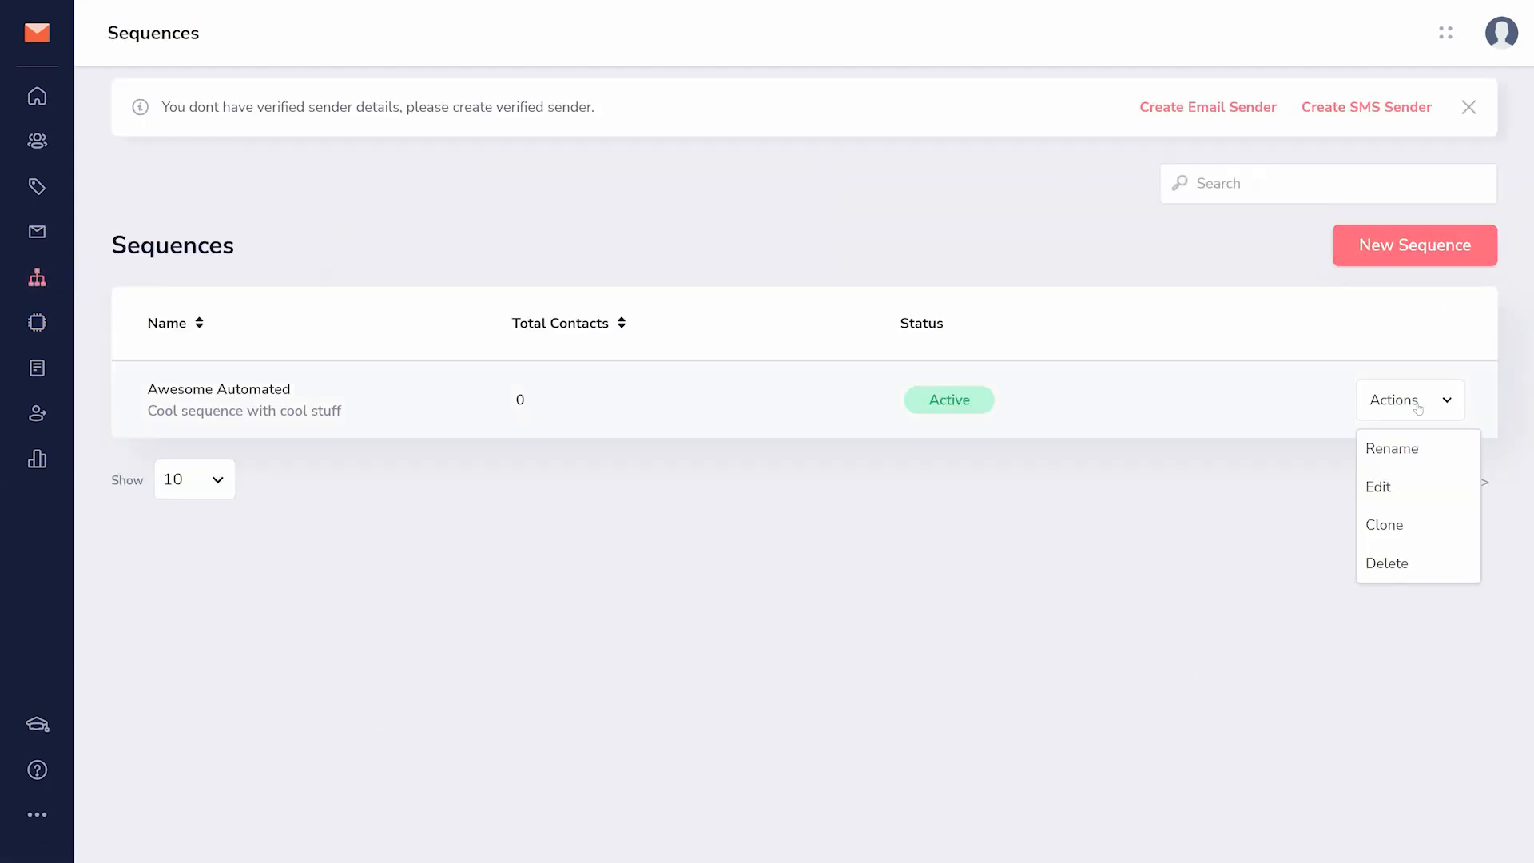
pyautogui.click(1382, 488)
pyautogui.scroll(-6, 1258, 460)
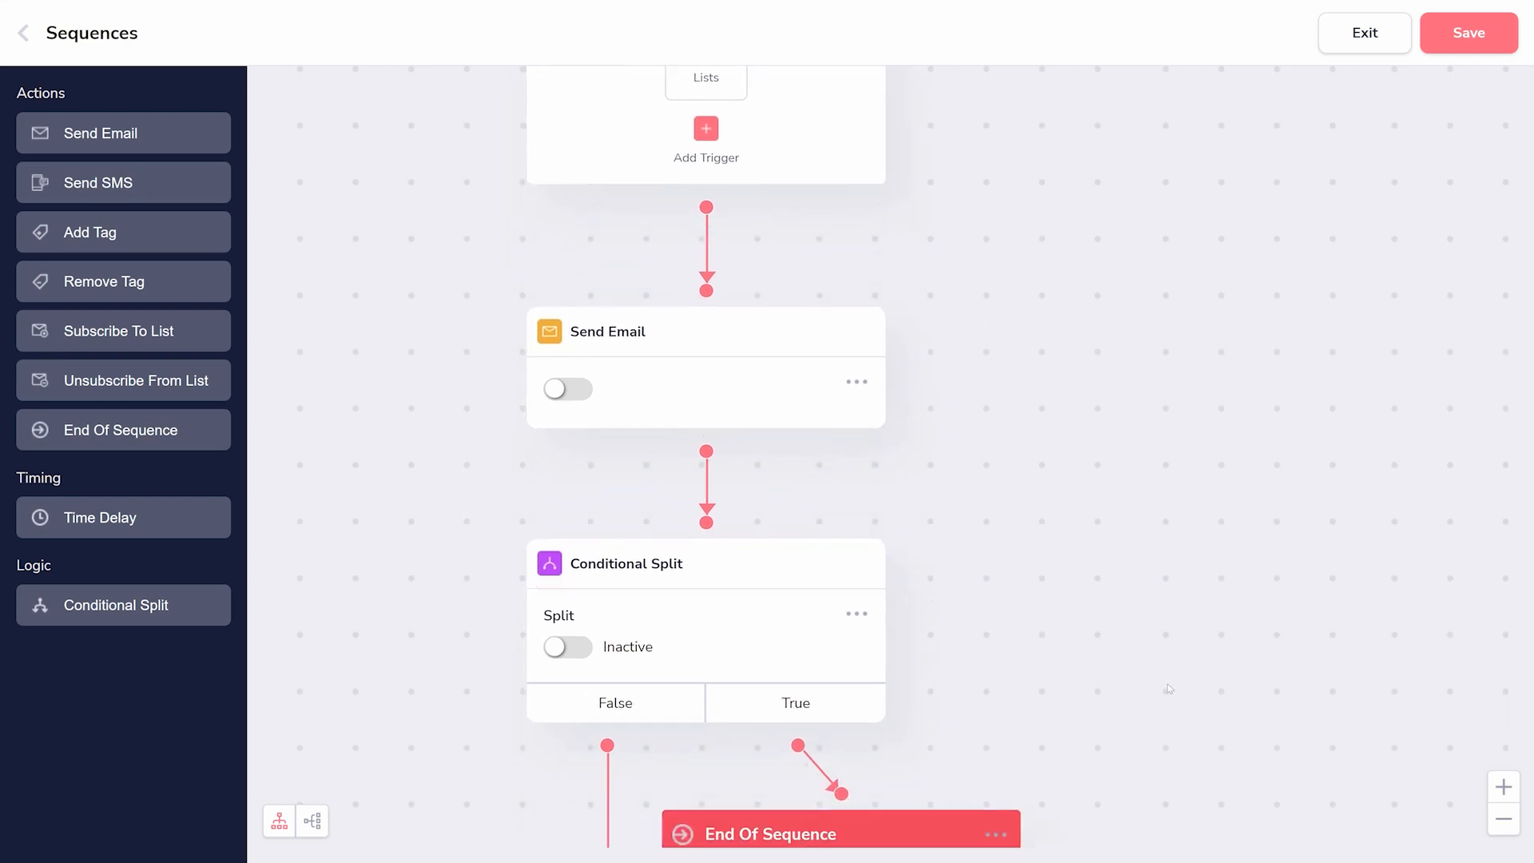
pyautogui.scroll(-9, 1138, 730)
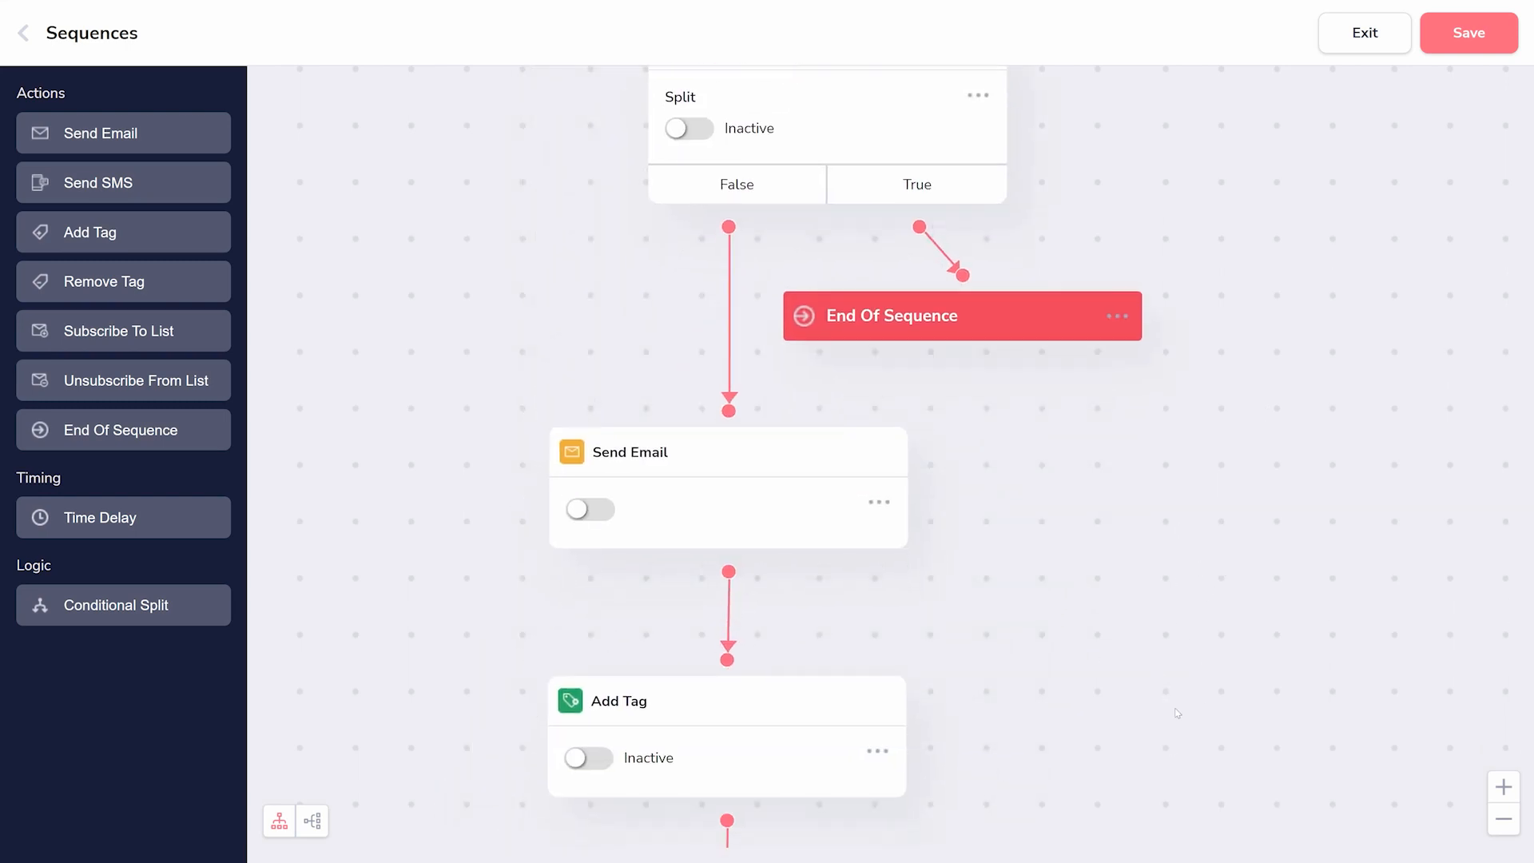
# - Look through the rest of the sequence's email branches and the GrooveMail analytics for contacts, lists, broadcasts and sequences
pyautogui.scroll(-6, 1135, 611)
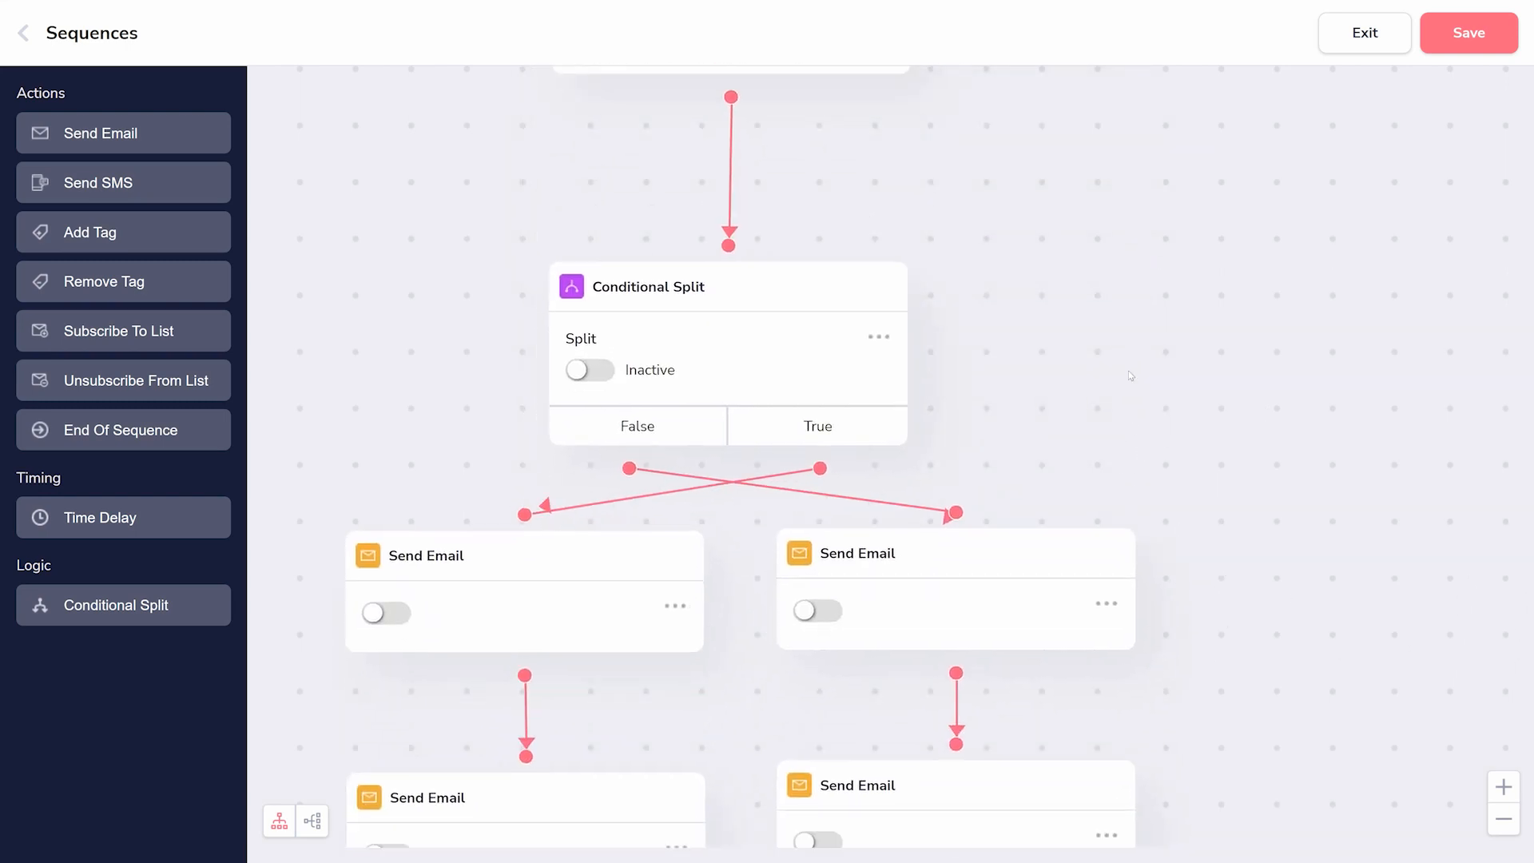
pyautogui.scroll(1, 1153, 503)
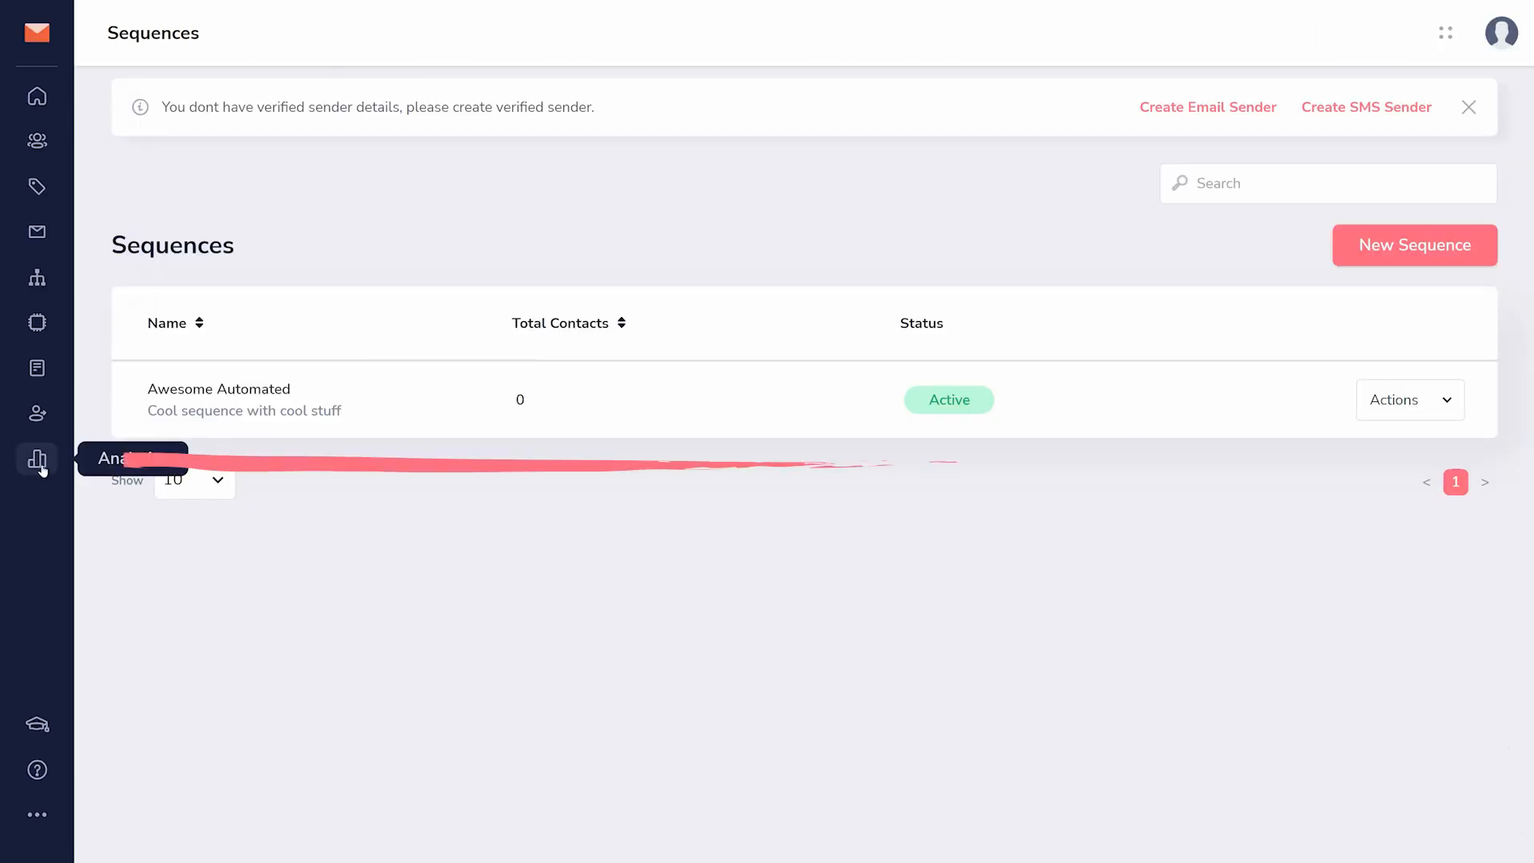
pyautogui.click(40, 463)
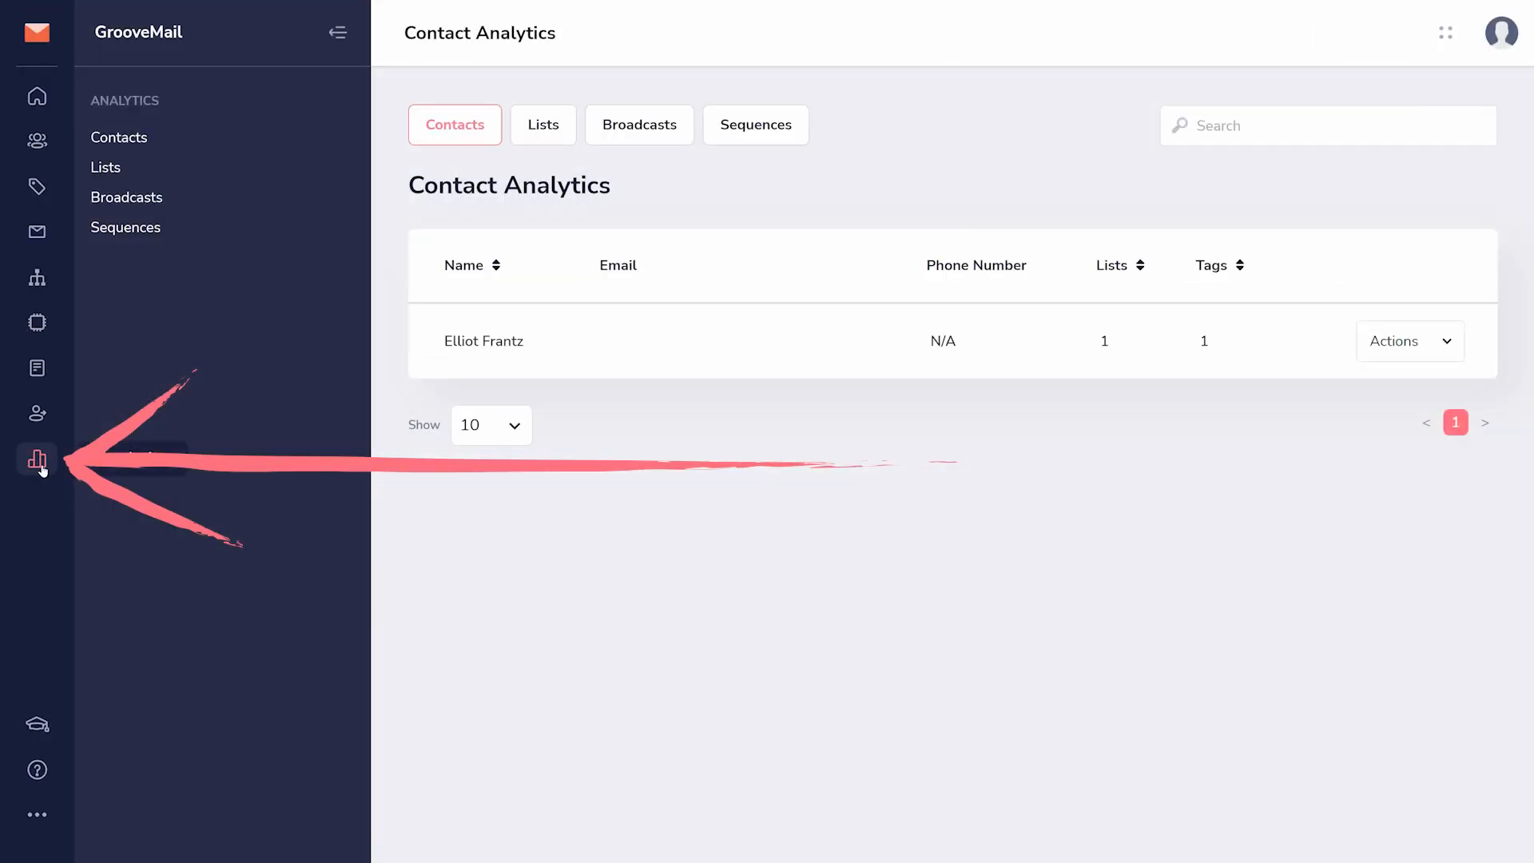
pyautogui.click(105, 170)
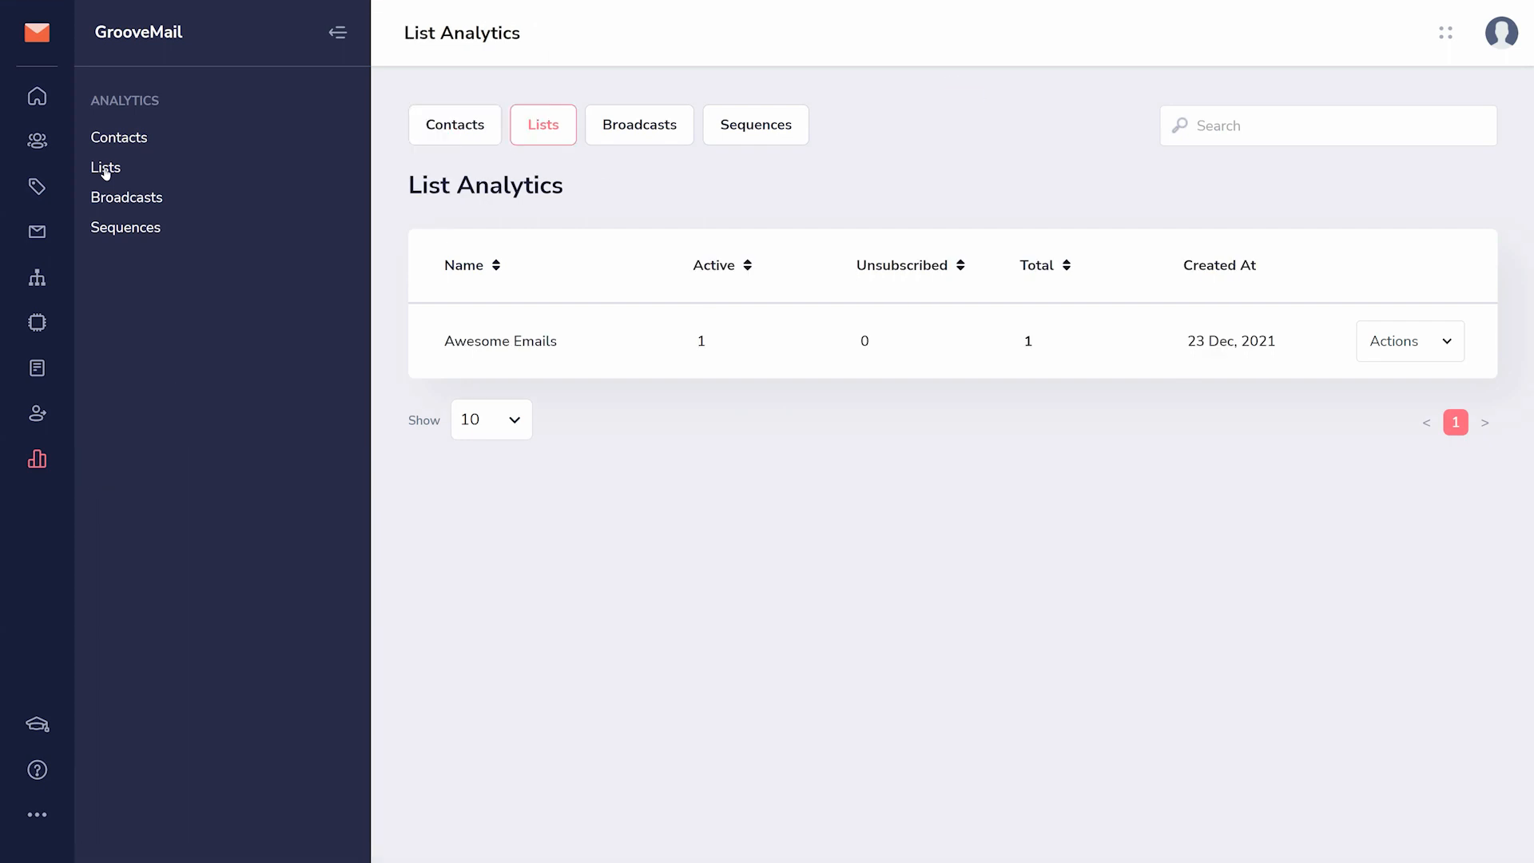
pyautogui.click(110, 202)
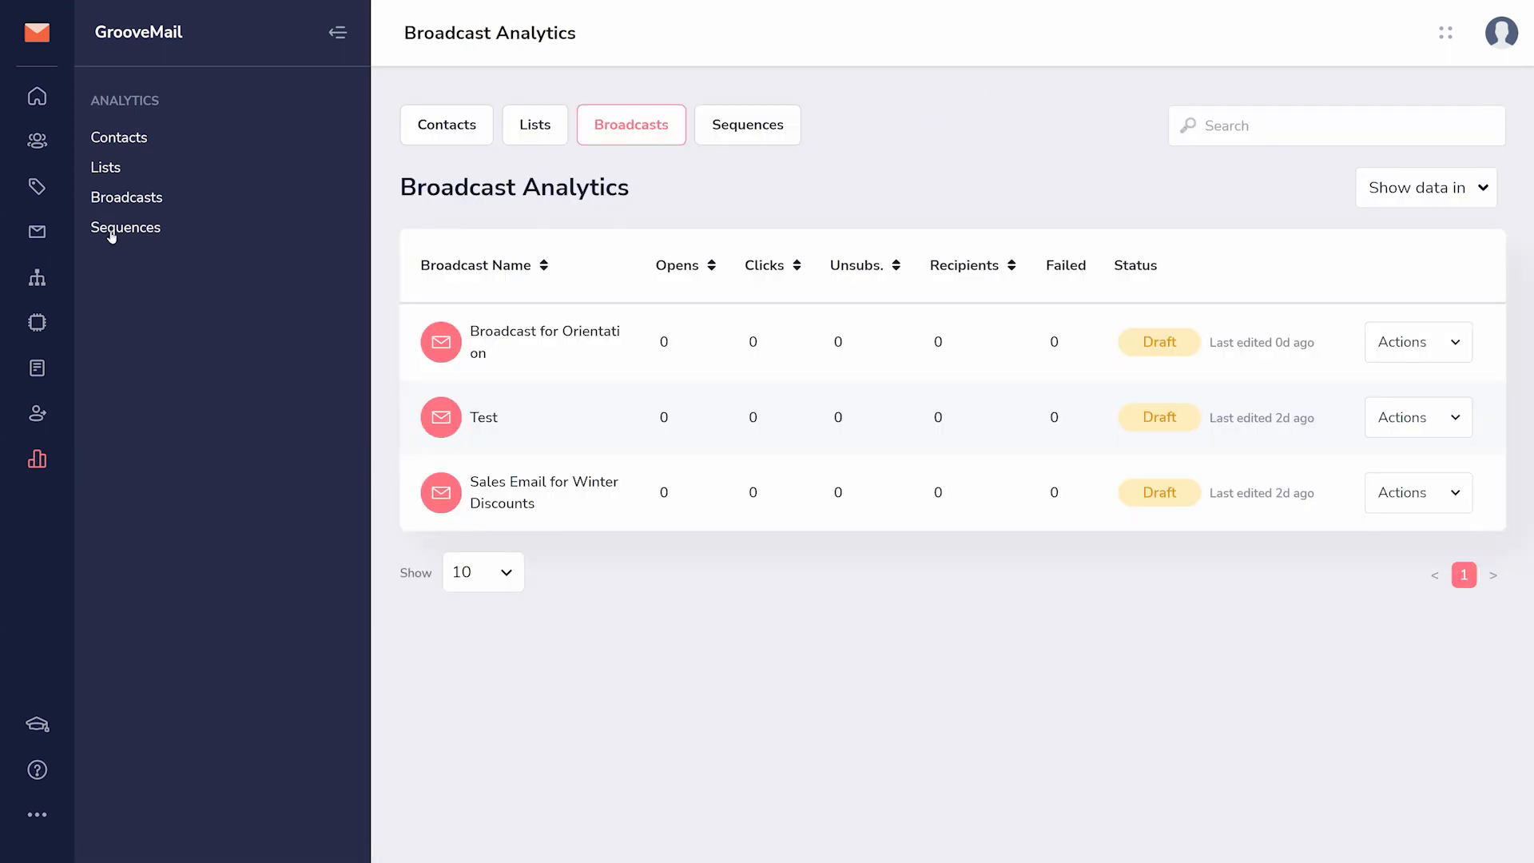
pyautogui.click(112, 230)
# - Switch to the GrooveMember app and open its Memberships page
pyautogui.click(36, 33)
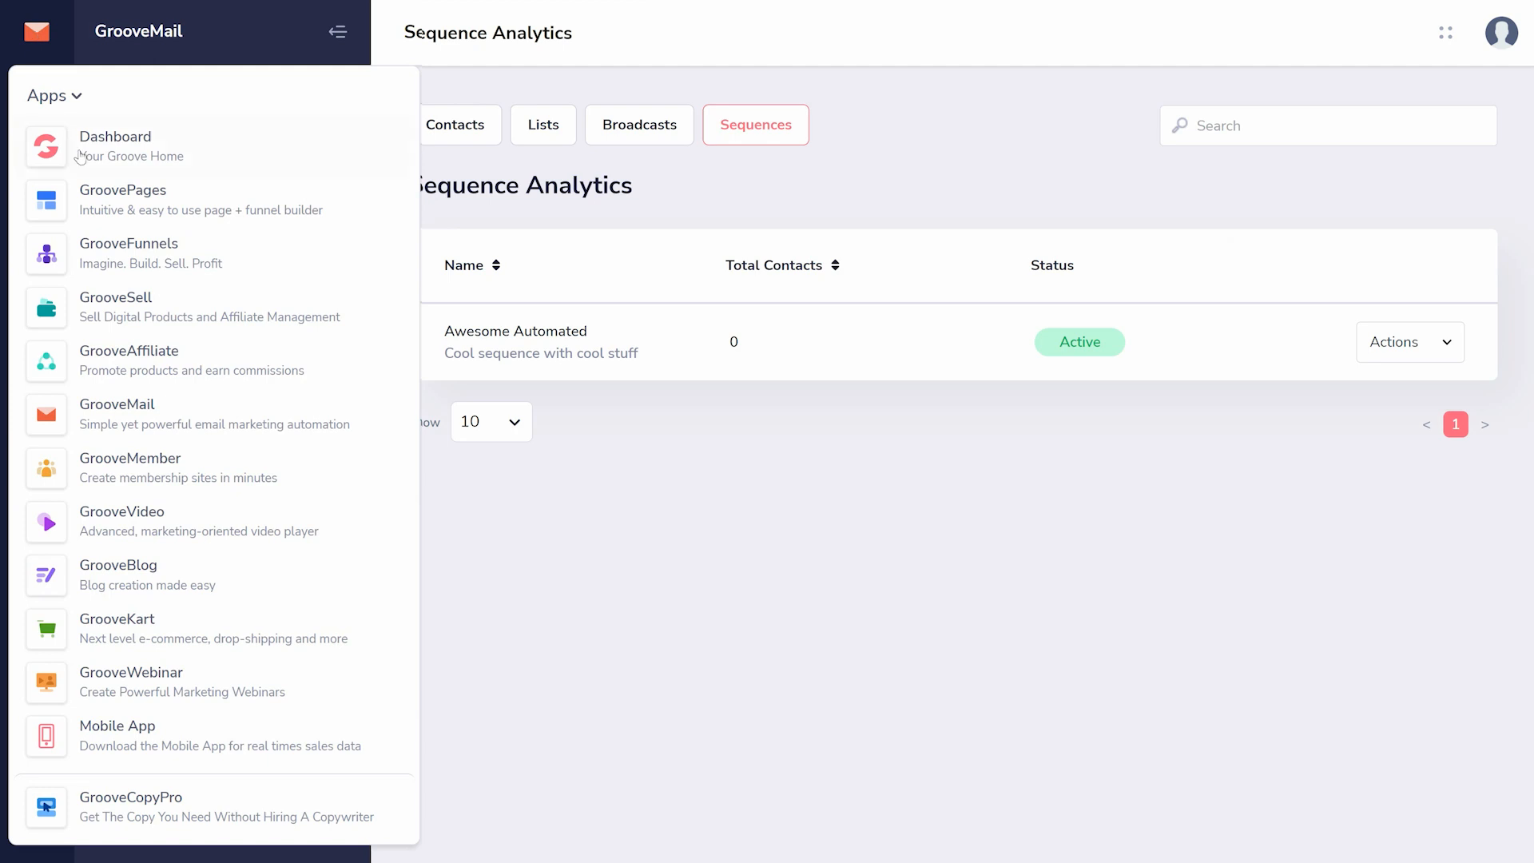
pyautogui.click(104, 470)
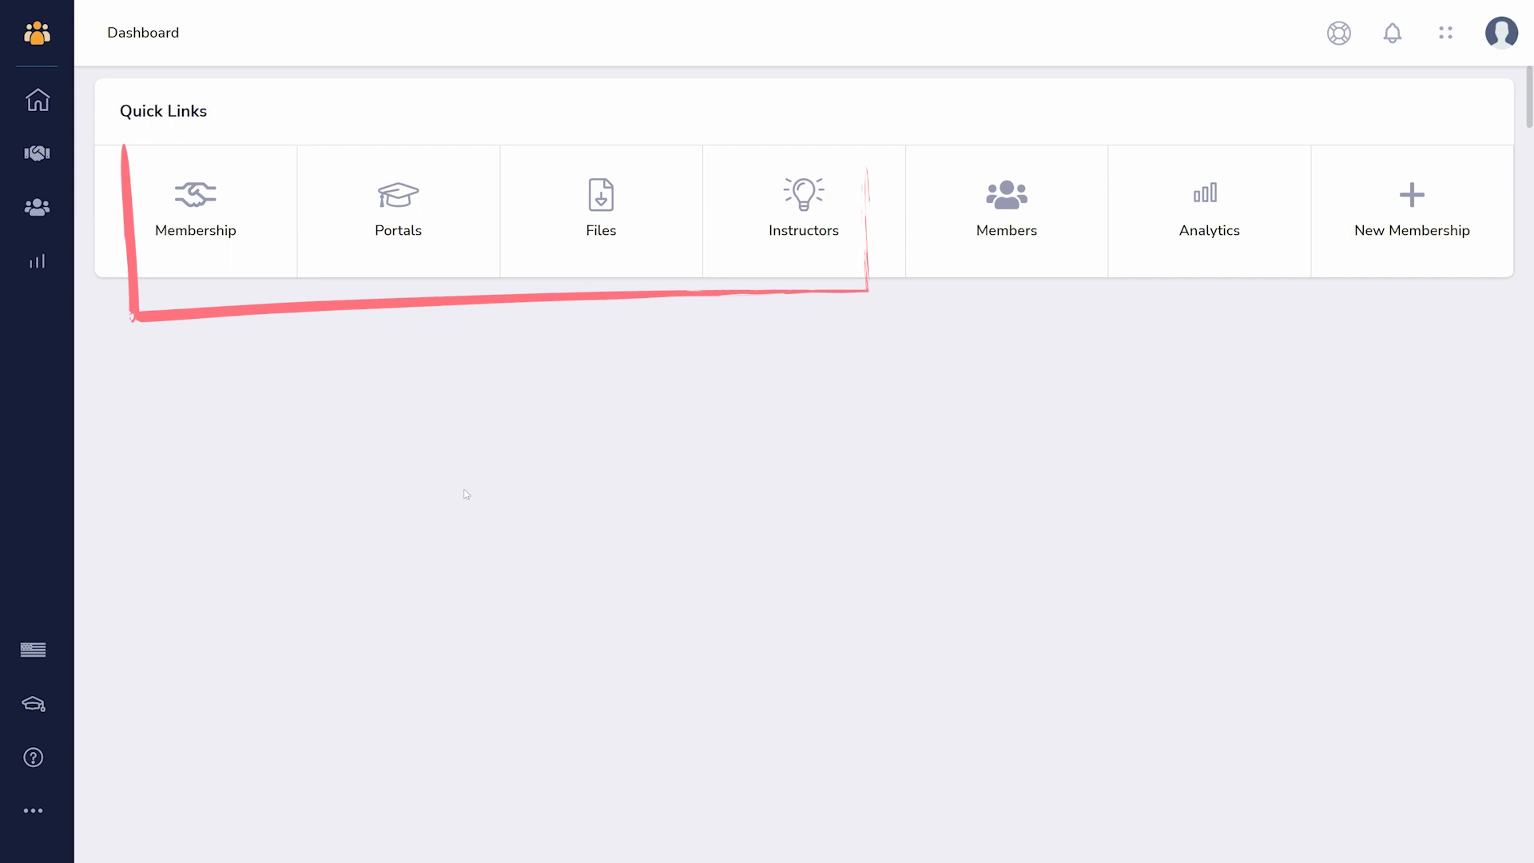
pyautogui.click(50, 168)
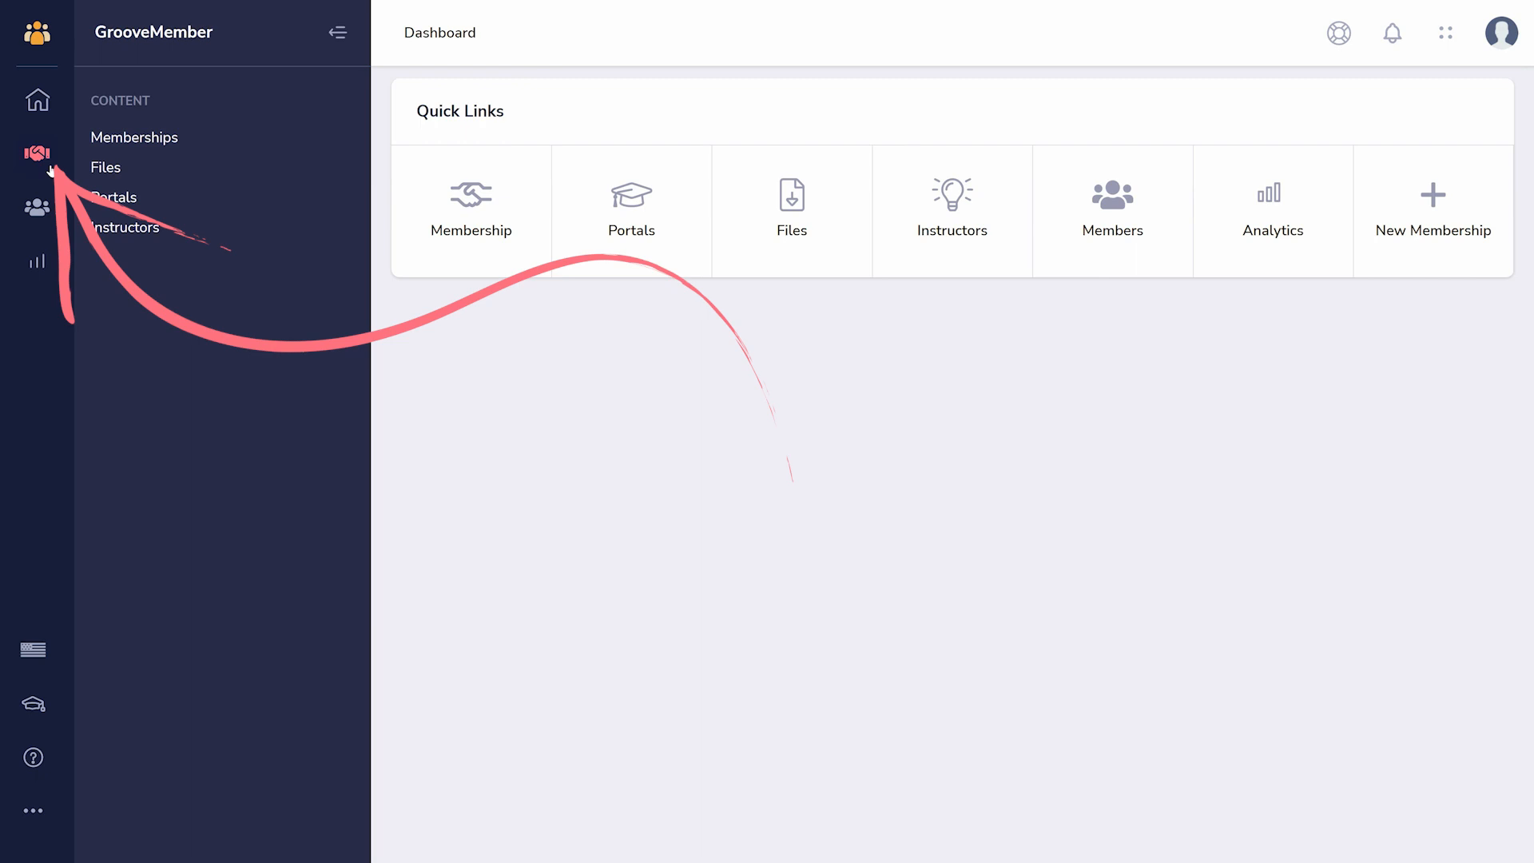
pyautogui.click(113, 140)
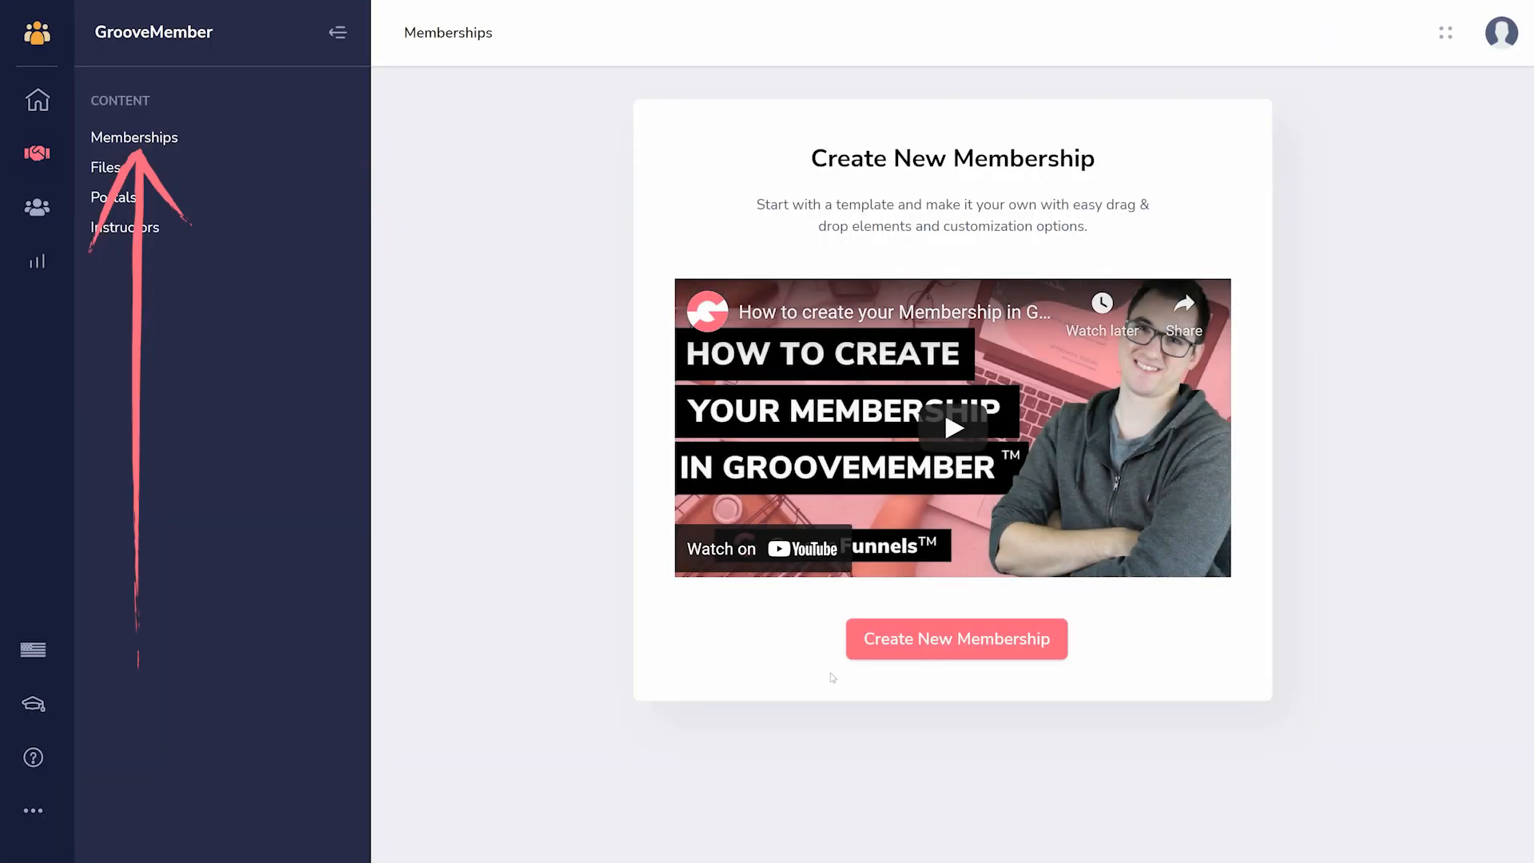
# - Start a new membership named "Tutorial Membership" with the Groove subdomain "TutorialMem"
pyautogui.click(941, 650)
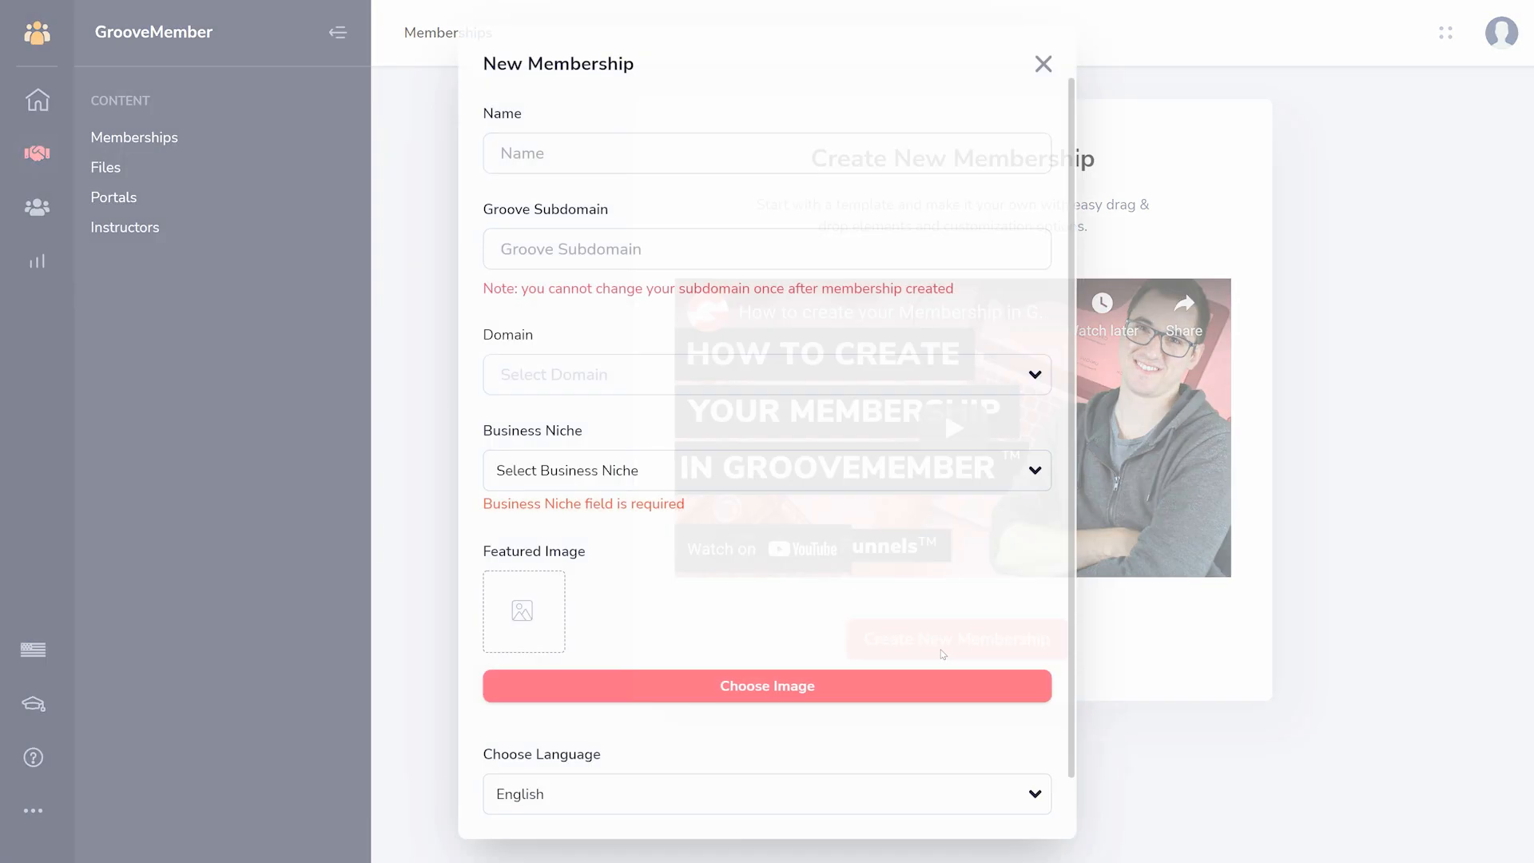
pyautogui.click(700, 153)
pyautogui.write('Tutorial Mem')
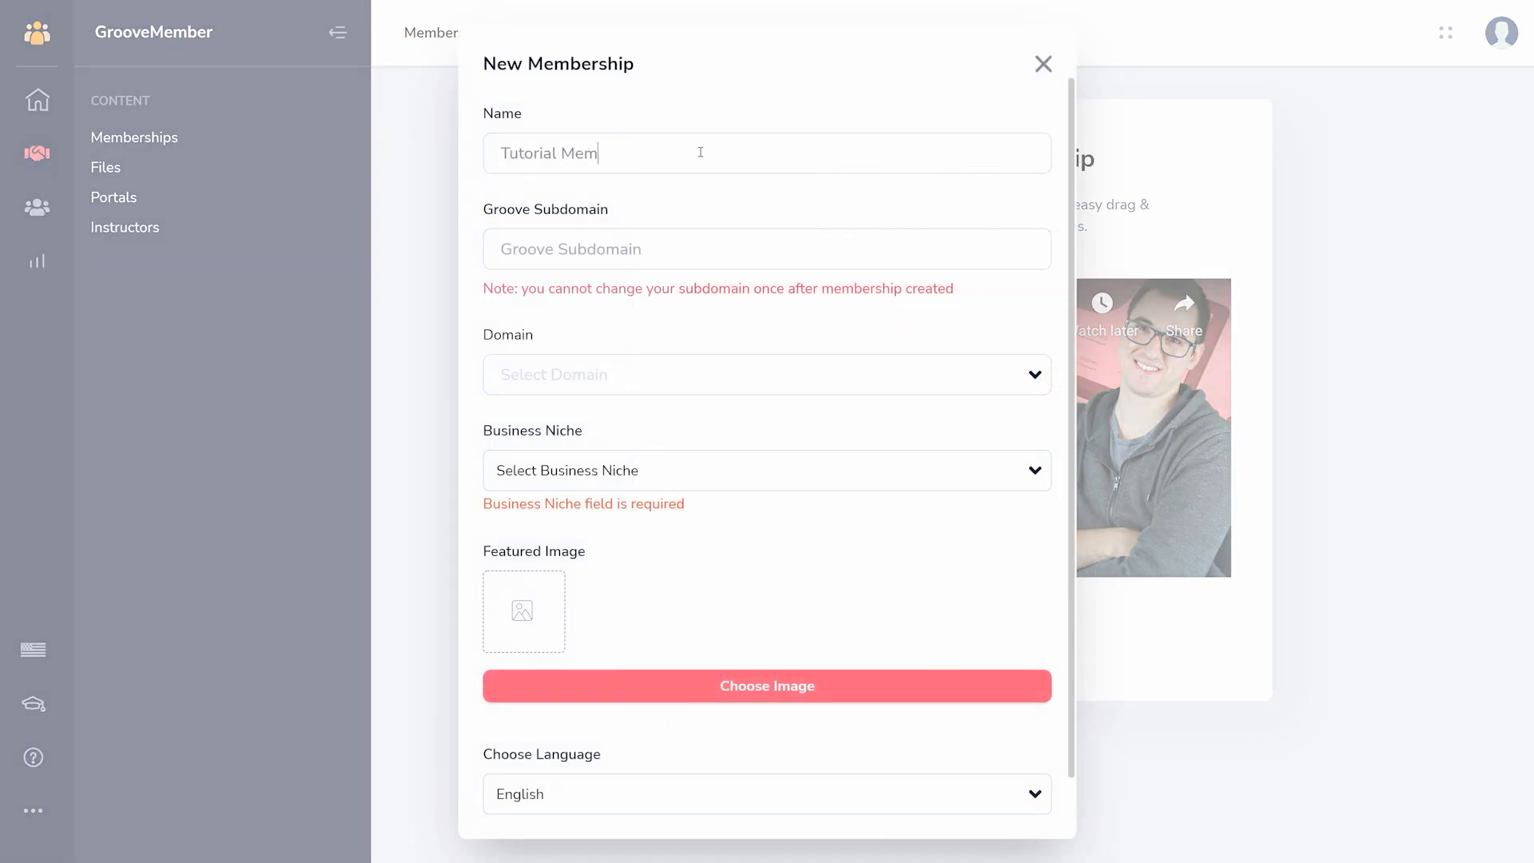
pyautogui.write('bership')
pyautogui.press('Tab')
pyautogui.write('Tutorial')
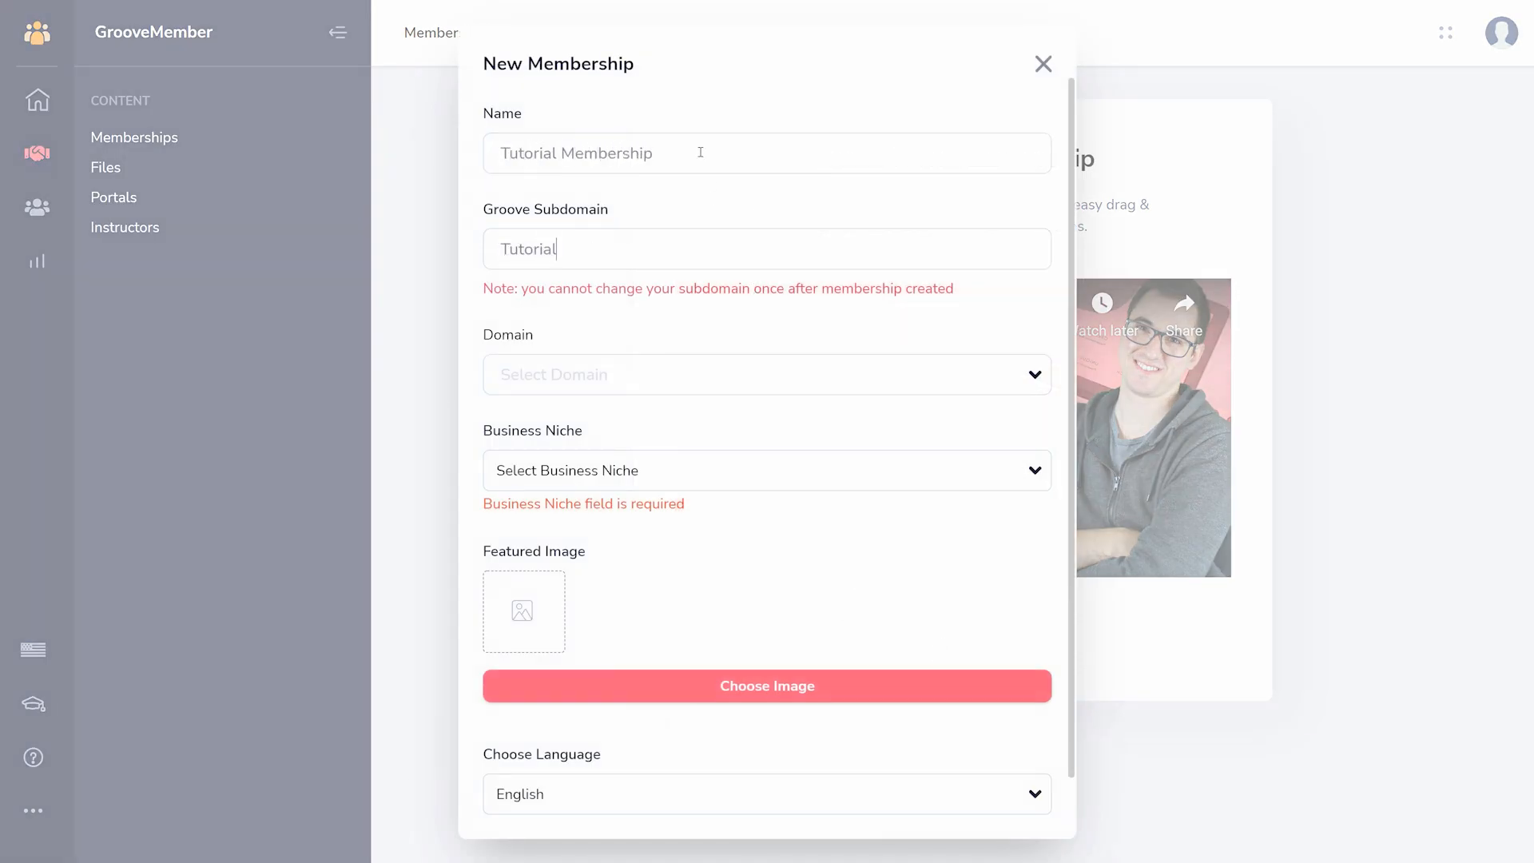
pyautogui.write('Mem')
# - Set the membership's business niche to Business, leave the domain unselected, and create the membership
pyautogui.click(568, 374)
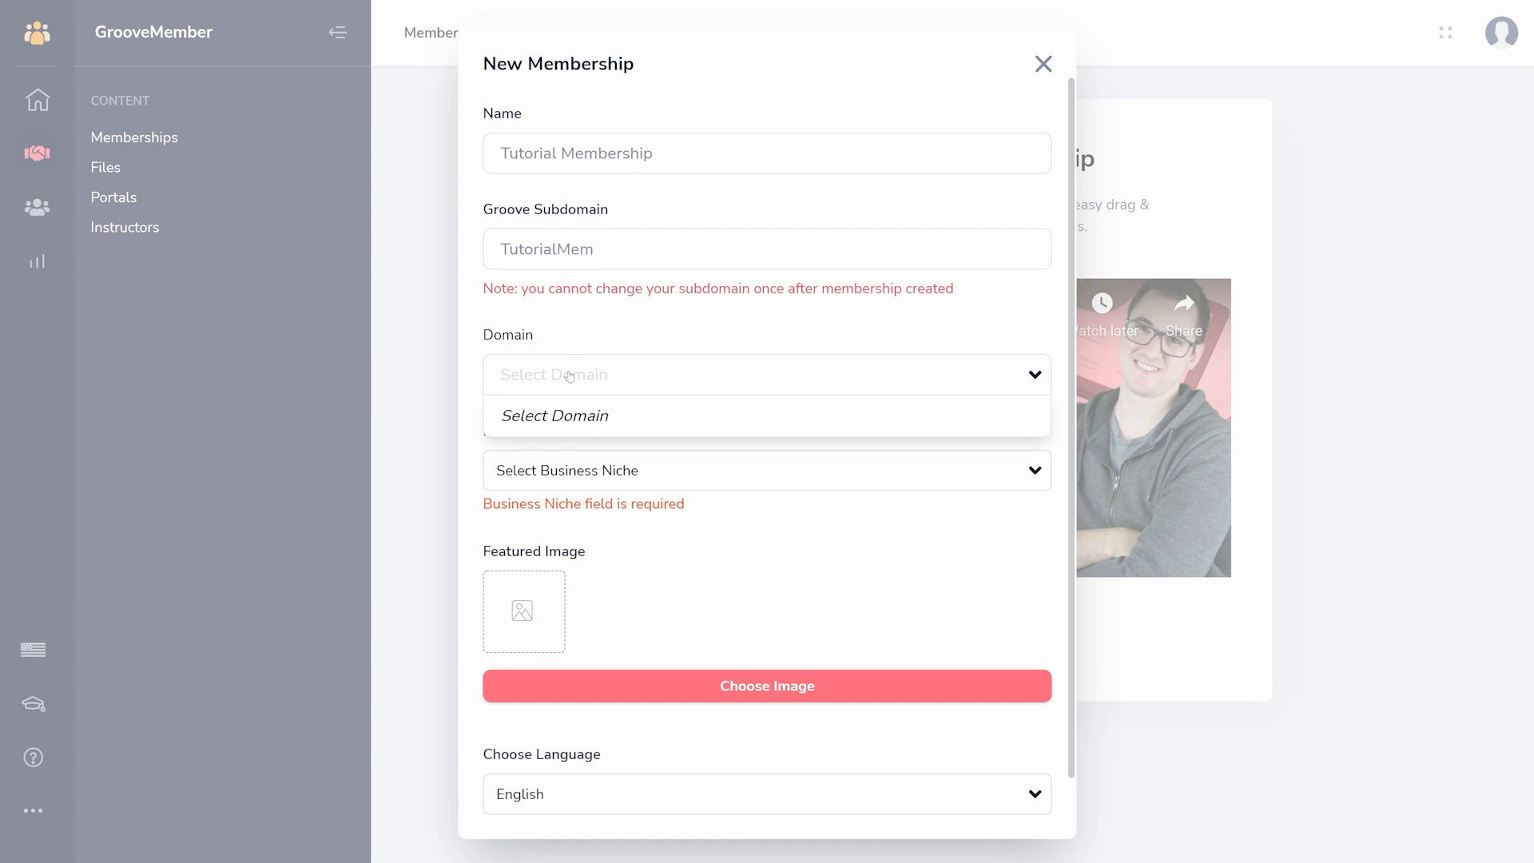
pyautogui.click(569, 374)
pyautogui.click(651, 472)
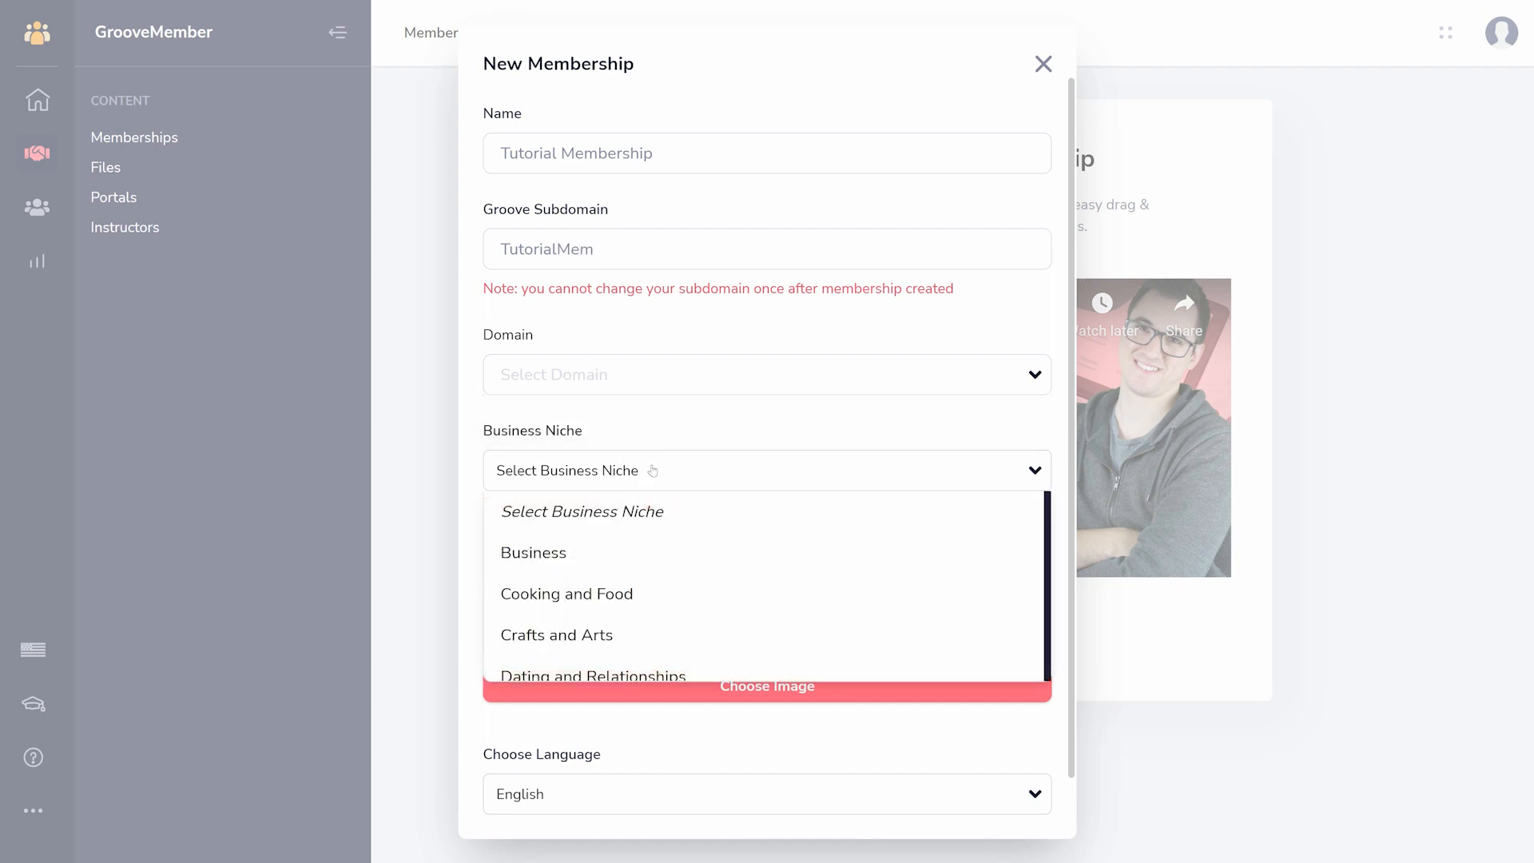
pyautogui.click(623, 546)
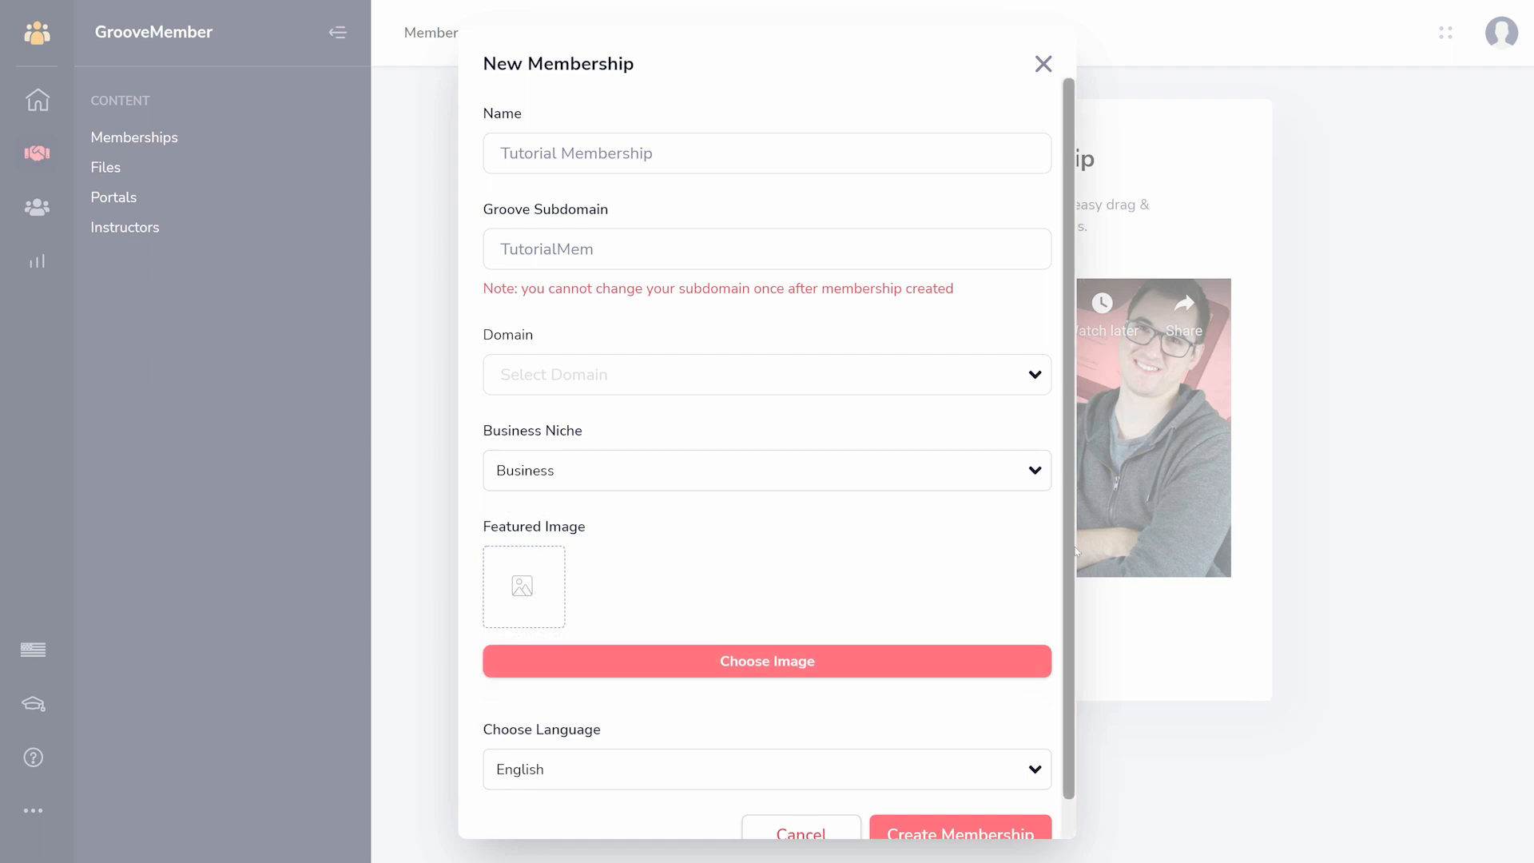
pyautogui.scroll(-1, 1052, 607)
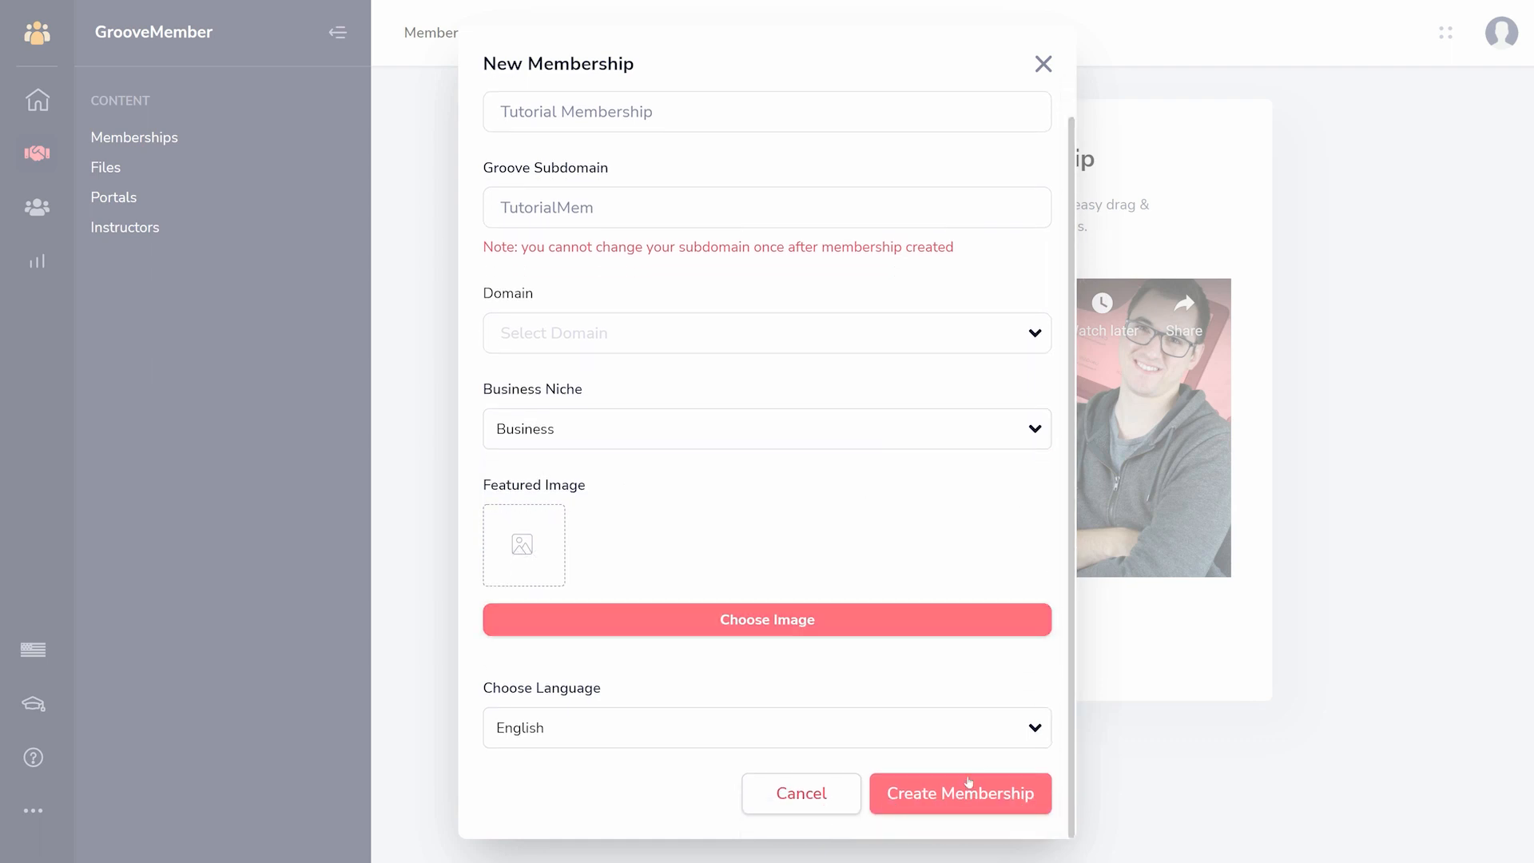
pyautogui.click(961, 791)
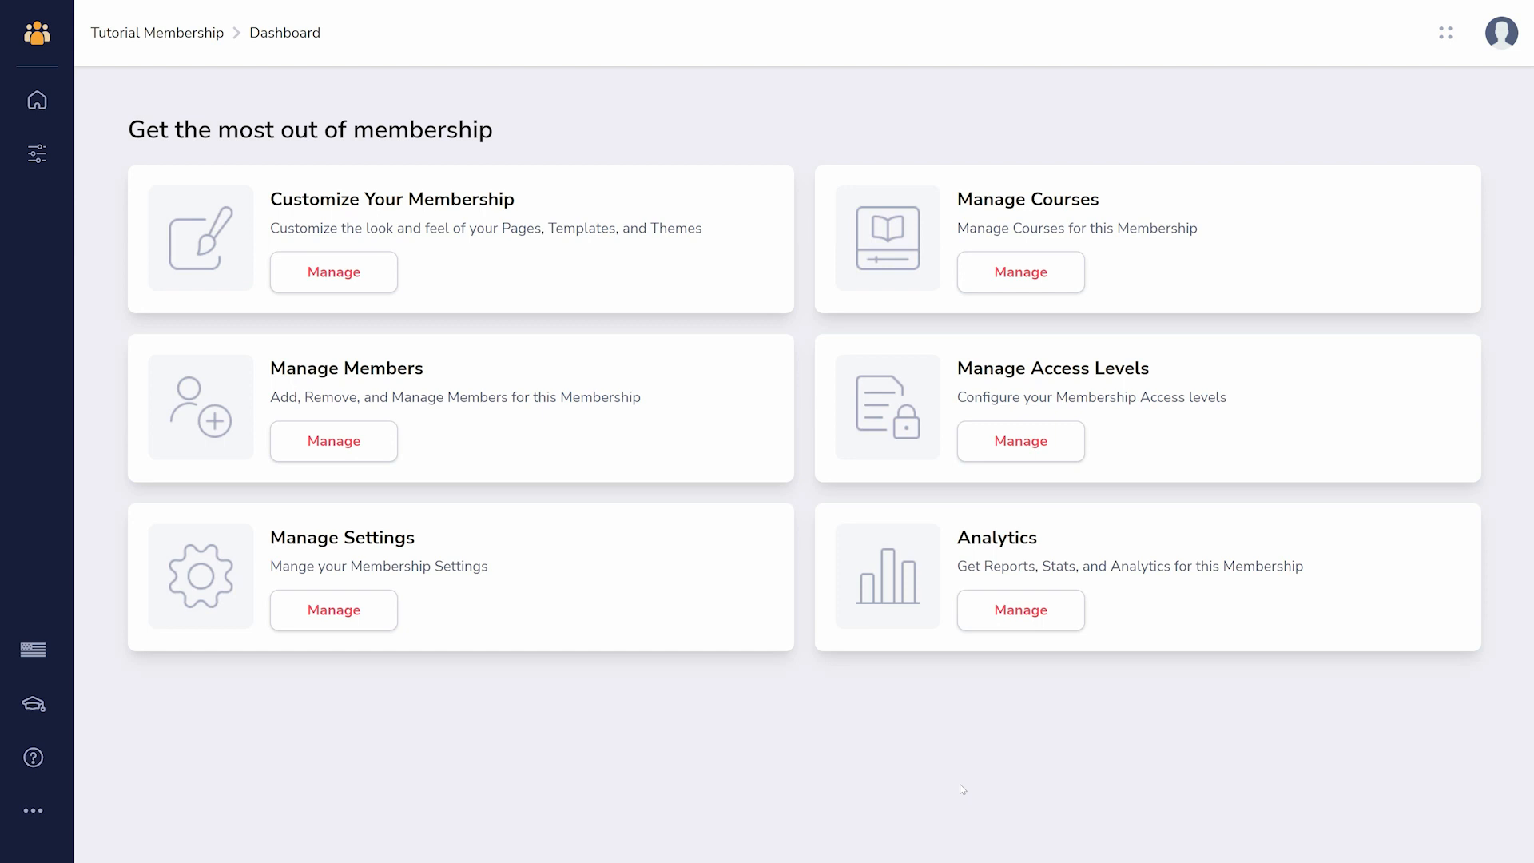
# - Open the Tutorial Membership course for editing and show its outline
pyautogui.click(1028, 279)
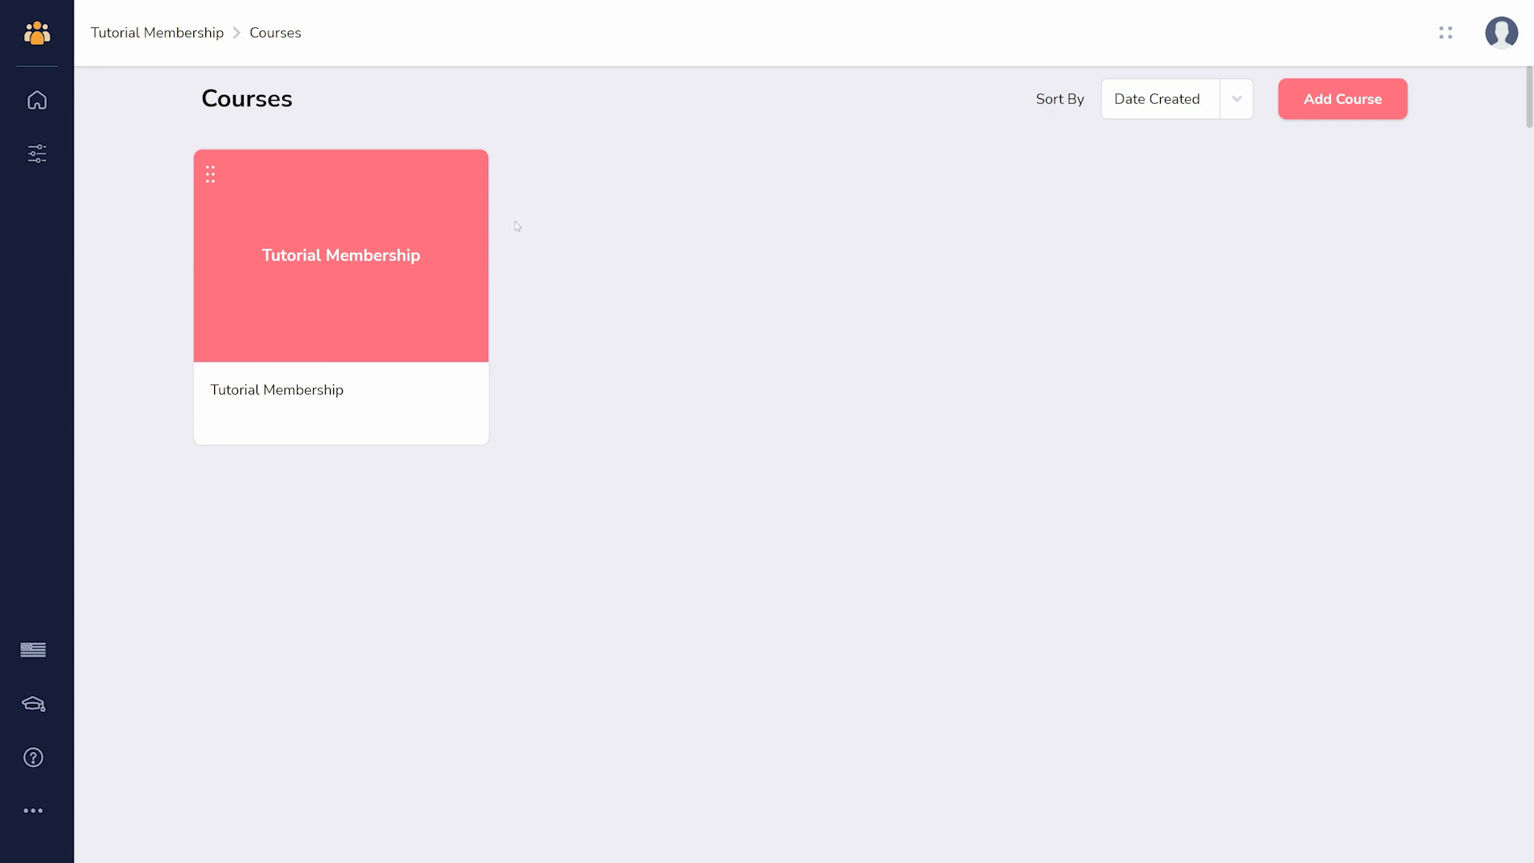
pyautogui.click(352, 257)
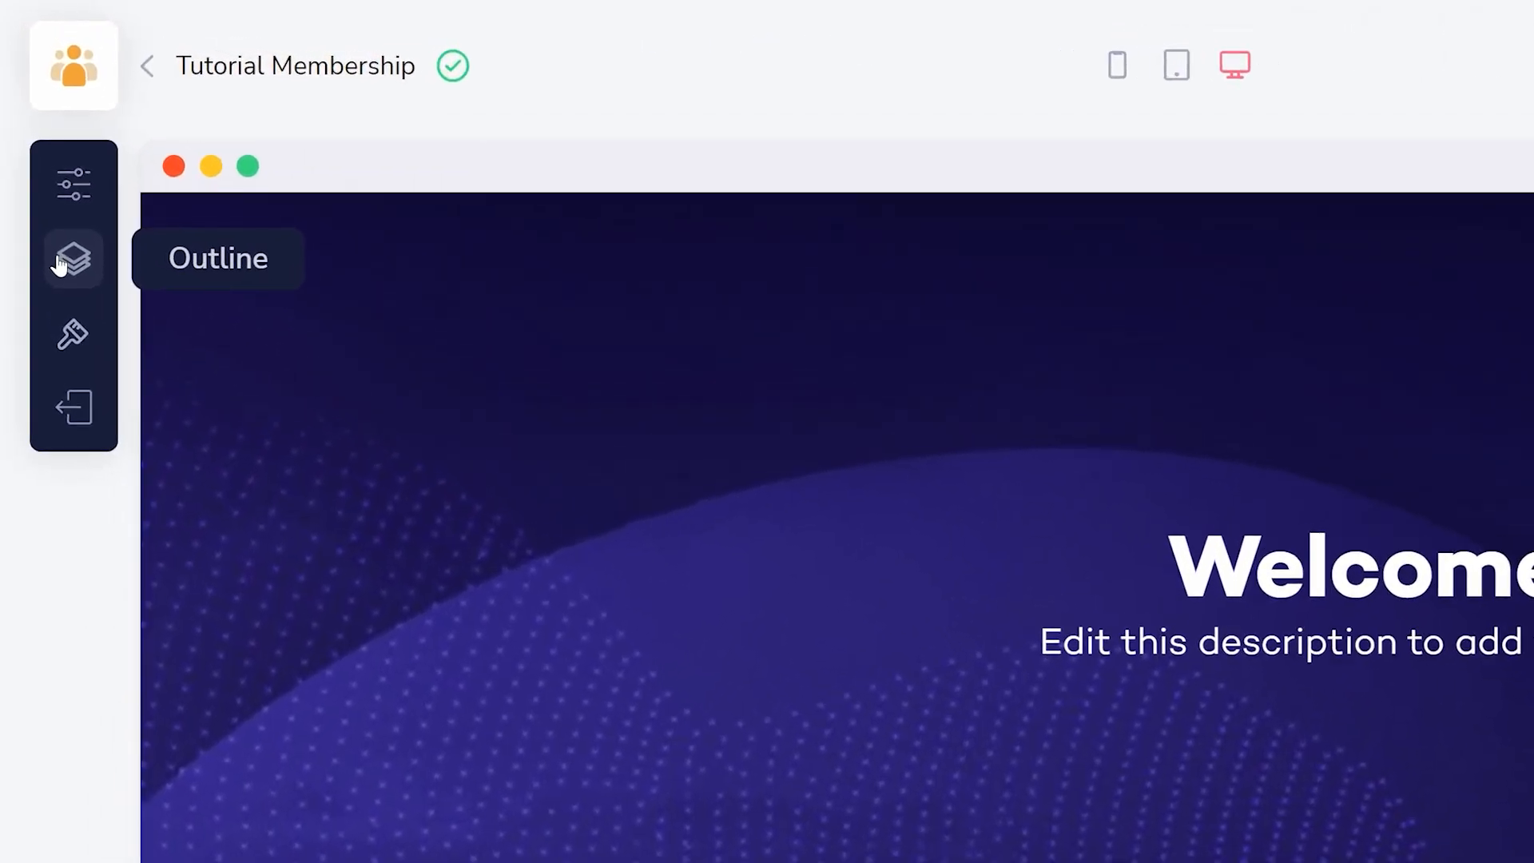
pyautogui.click(61, 263)
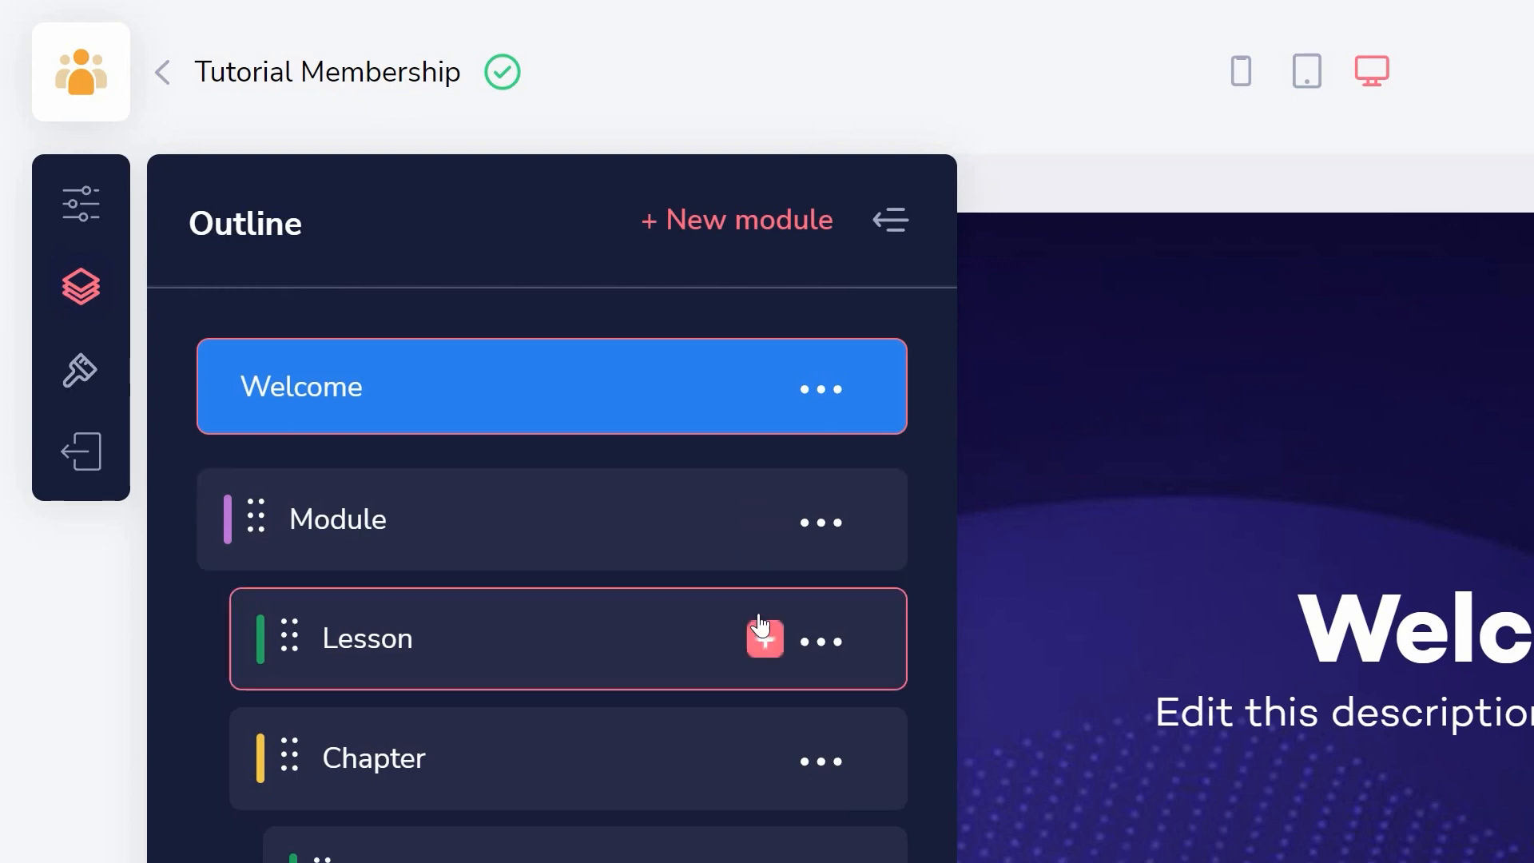
# - Add lessons under the chapter in the course outline and add another module after the existing one
pyautogui.click(766, 757)
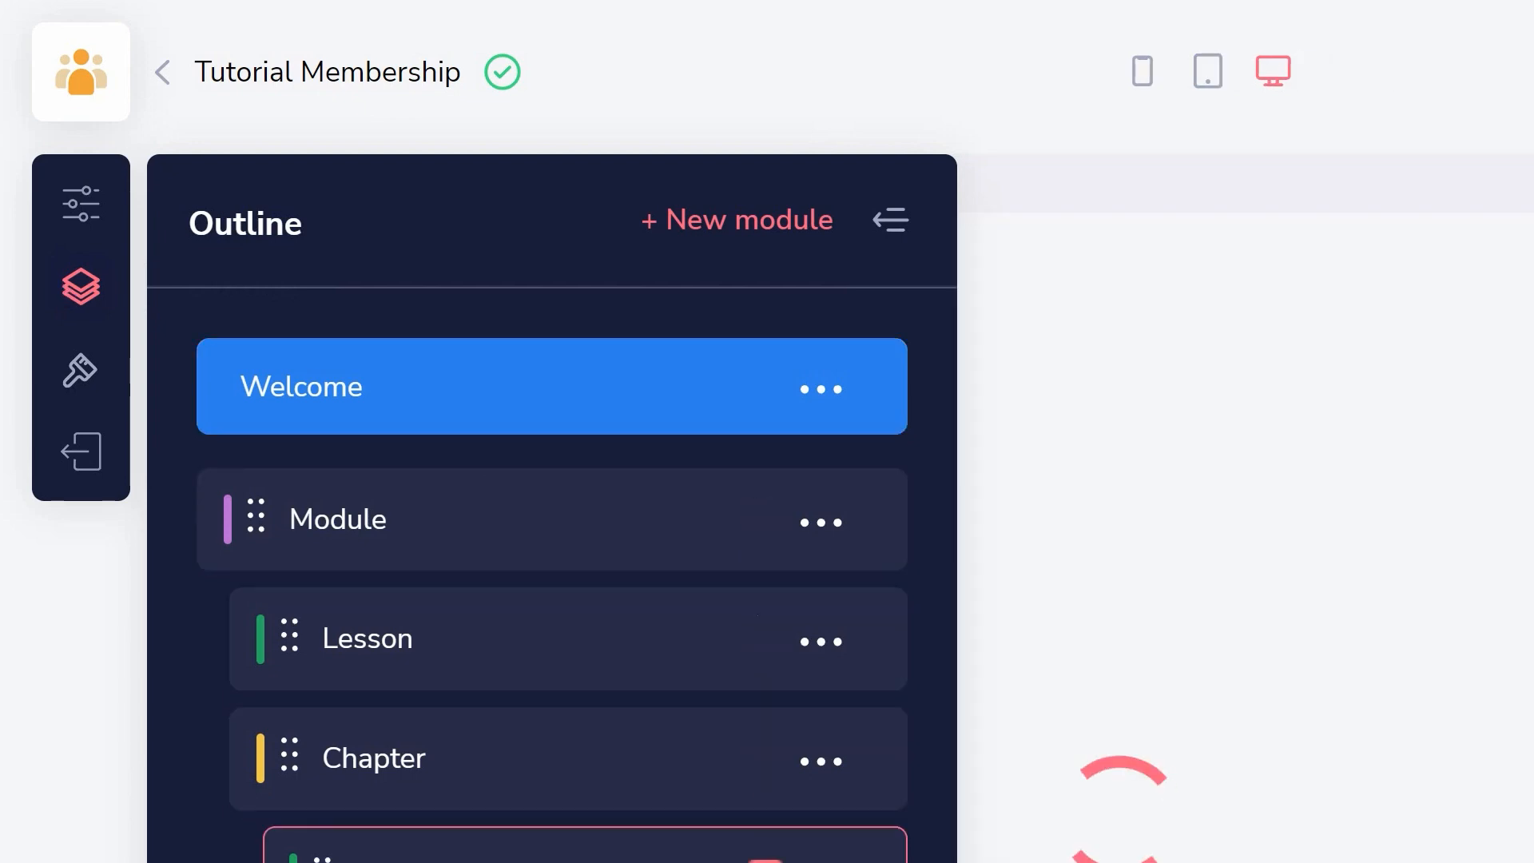
pyautogui.click(763, 520)
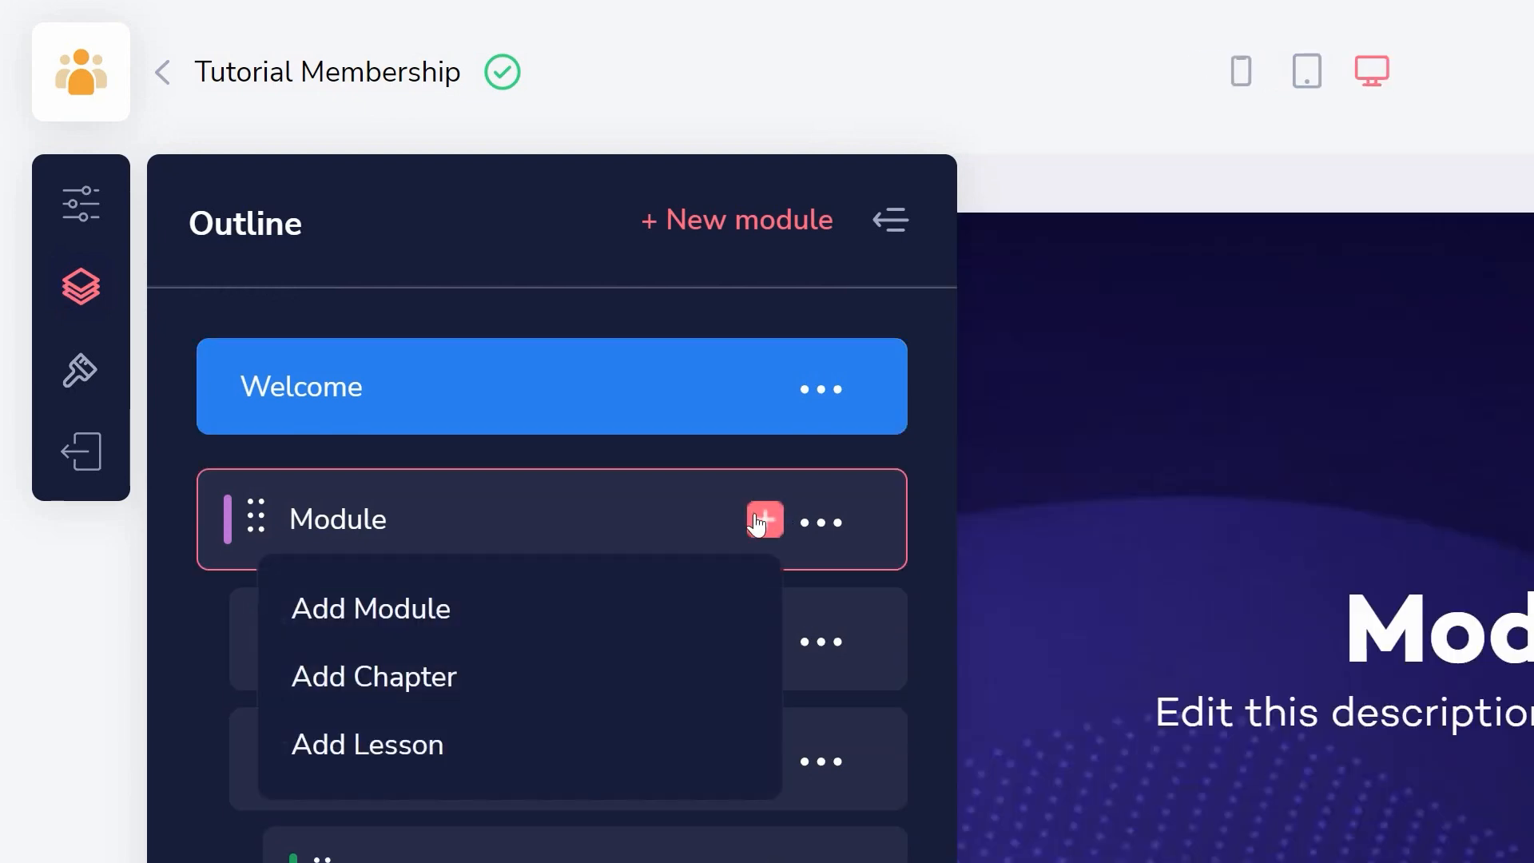
pyautogui.click(393, 614)
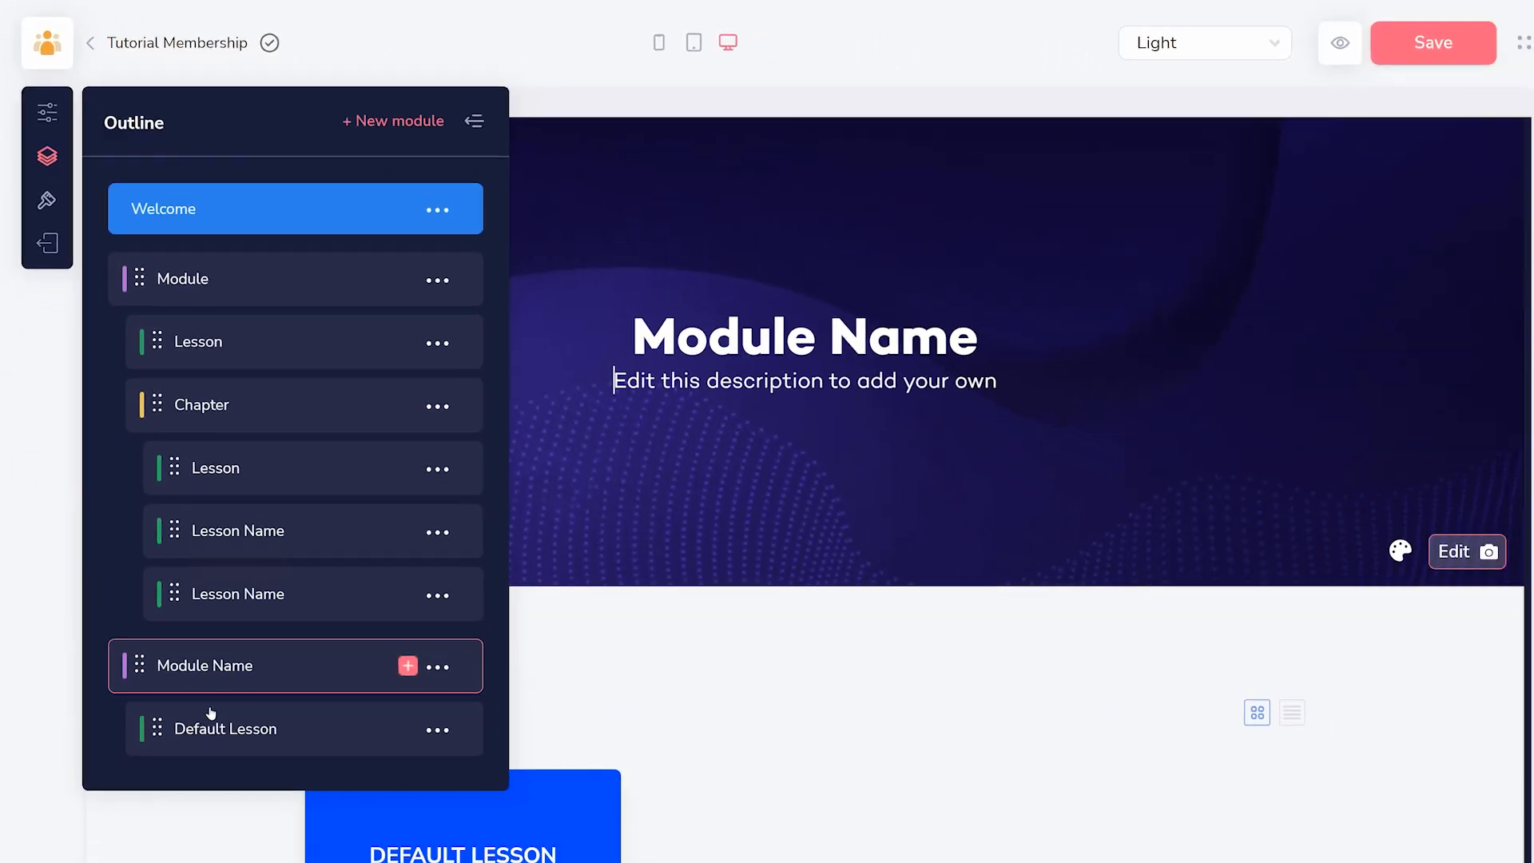
# - Open the new module's default lesson and try an empty line below the video headline's text to see the insertable elements
pyautogui.click(198, 687)
pyautogui.tripleClick(671, 305)
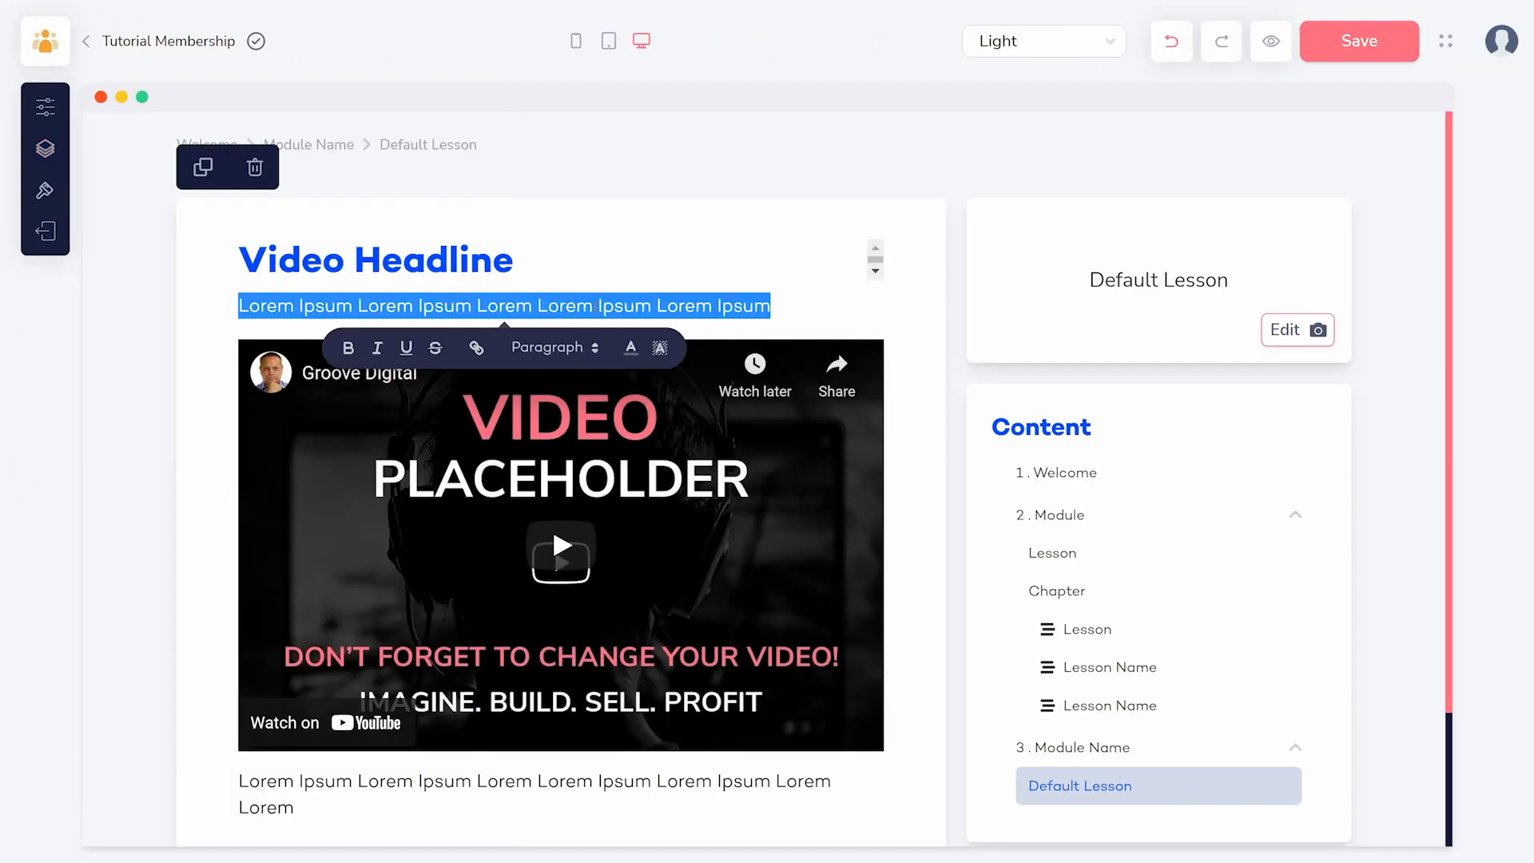
pyautogui.press('End')
pyautogui.press('Return')
pyautogui.click(210, 331)
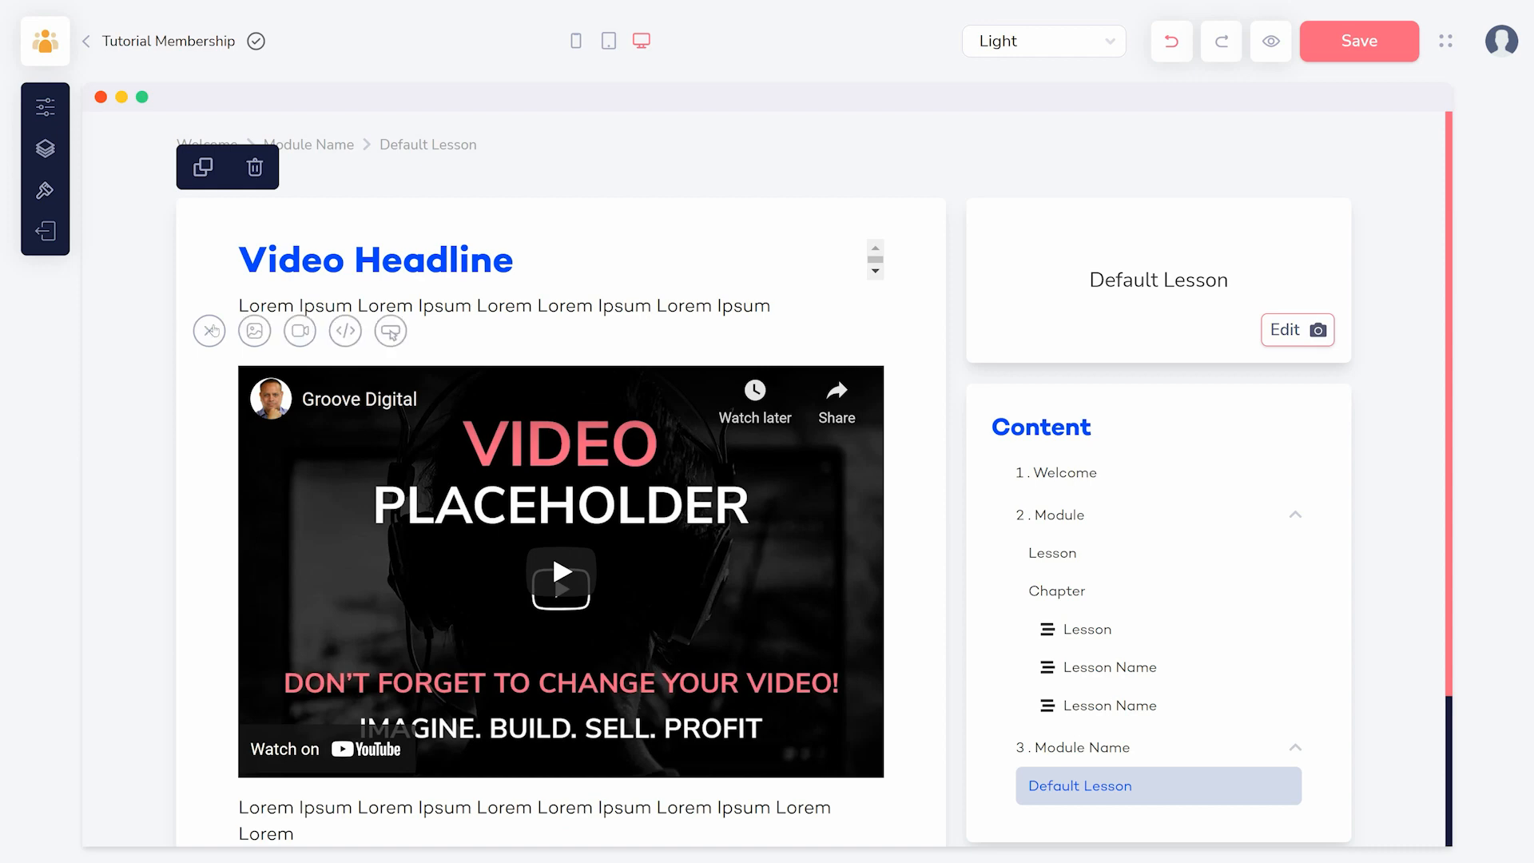
# - Look at the content block types that can be added below the lesson's video, and open the course's styling settings
pyautogui.scroll(-3, 170, 339)
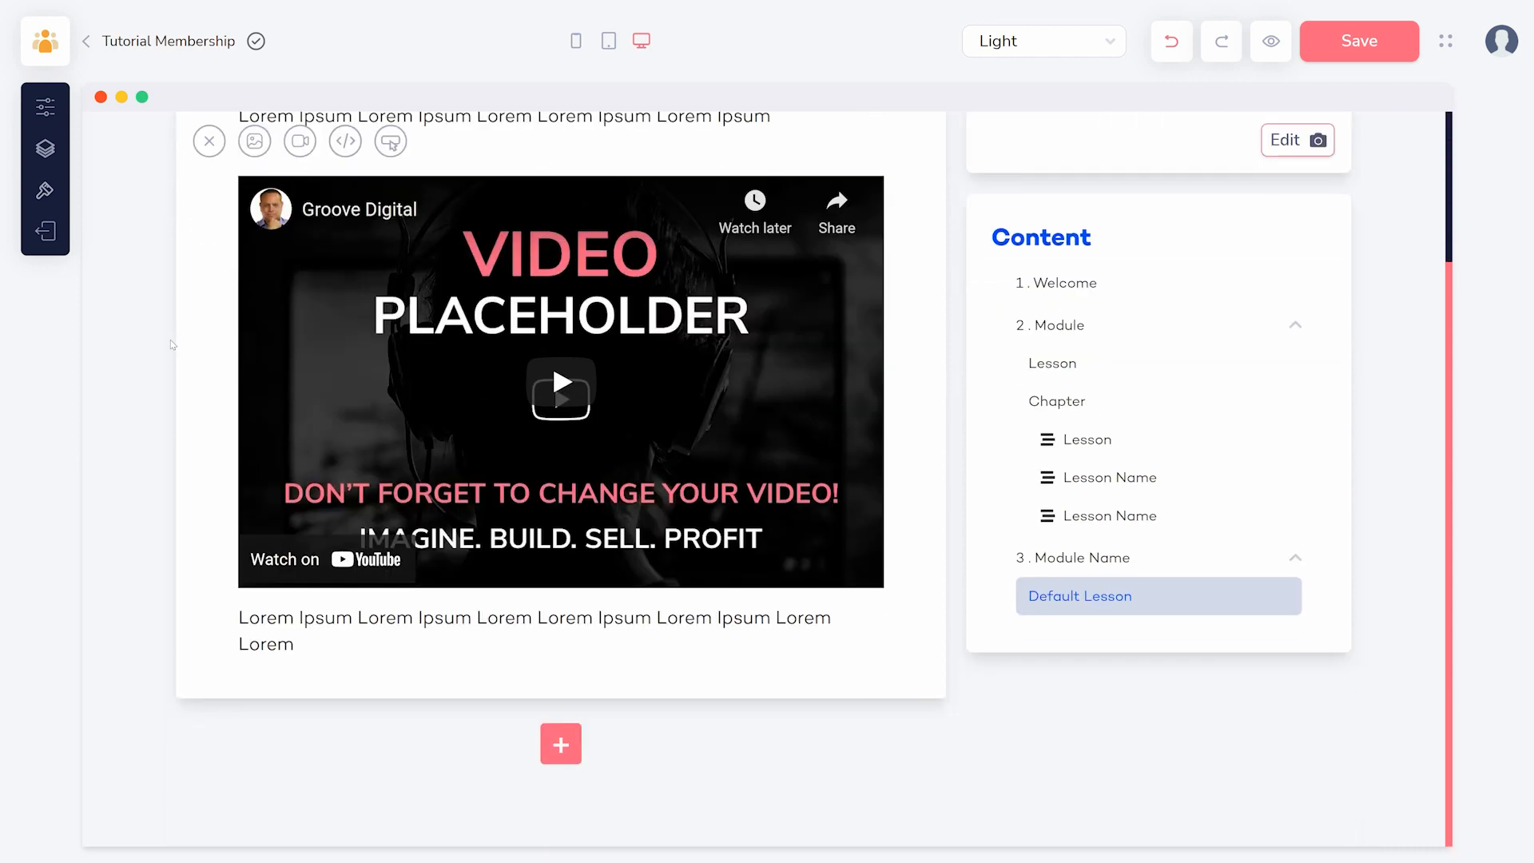
pyautogui.click(560, 744)
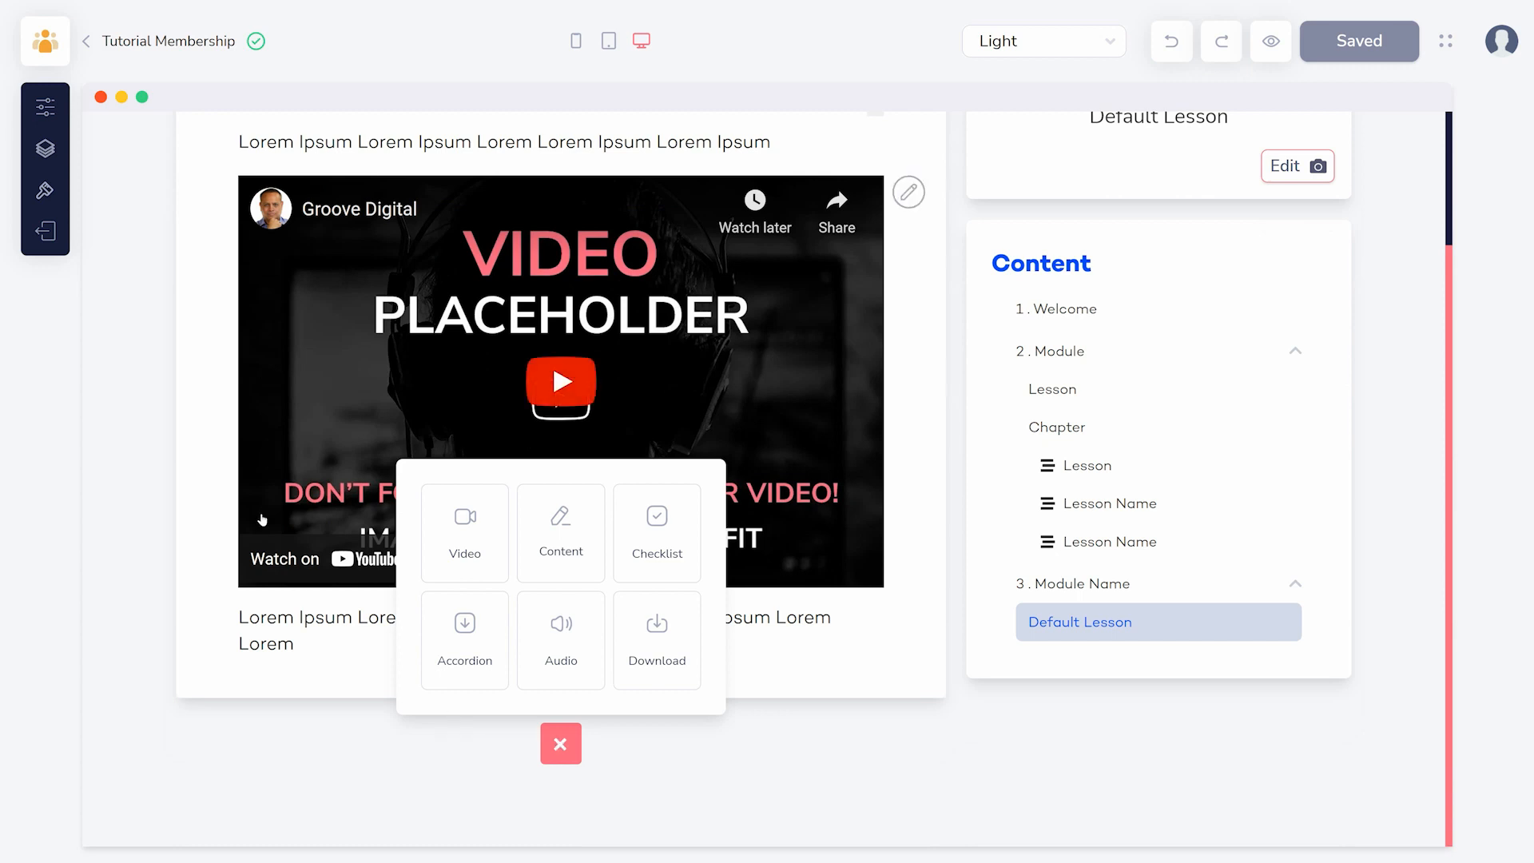
pyautogui.click(46, 190)
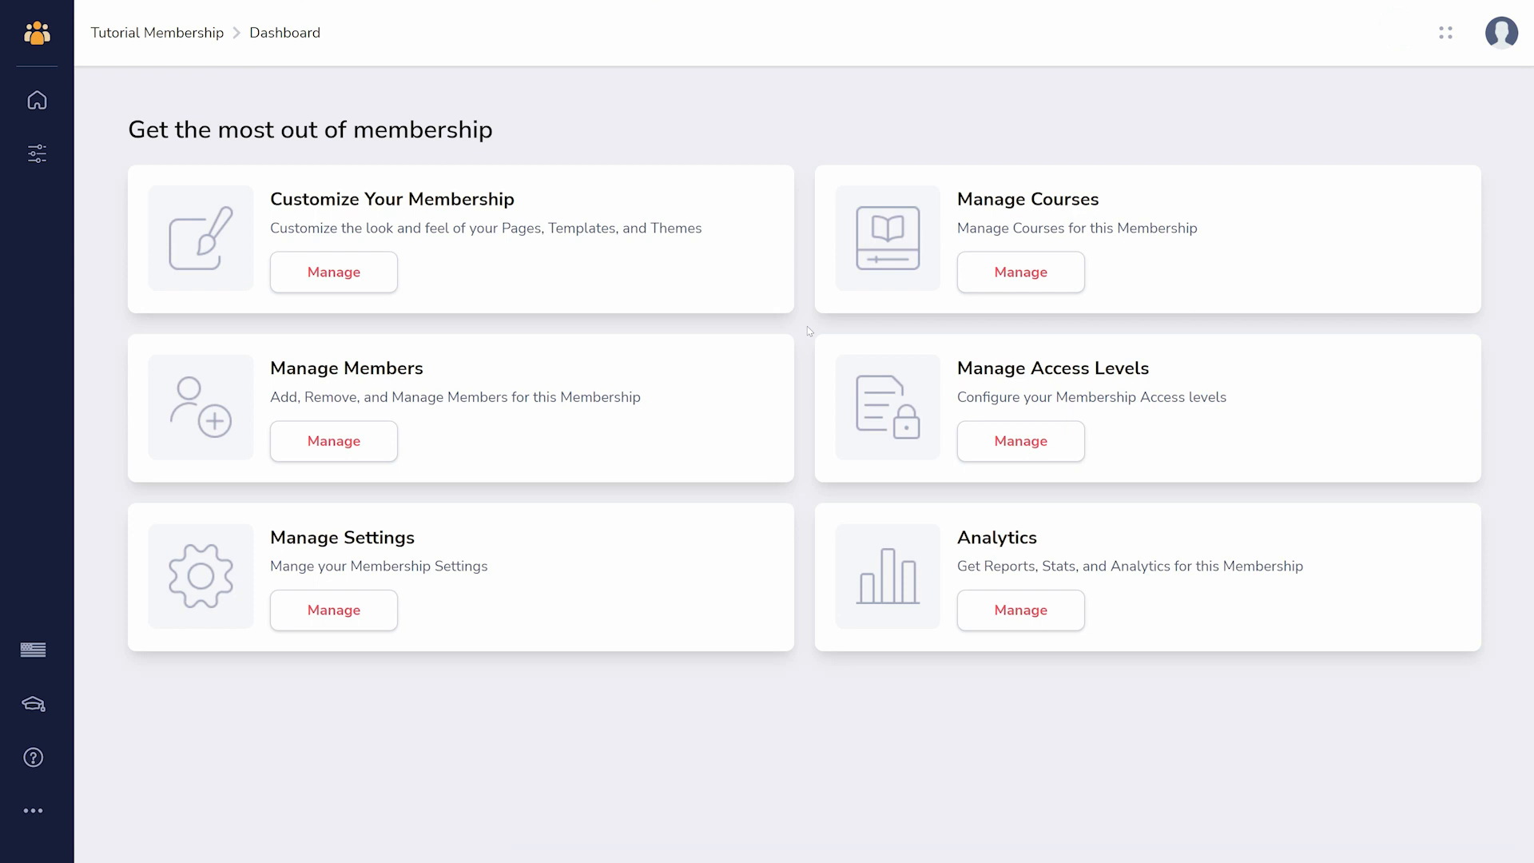
# - Open the Groovey site template for customizing and switch to its Support page
pyautogui.click(378, 271)
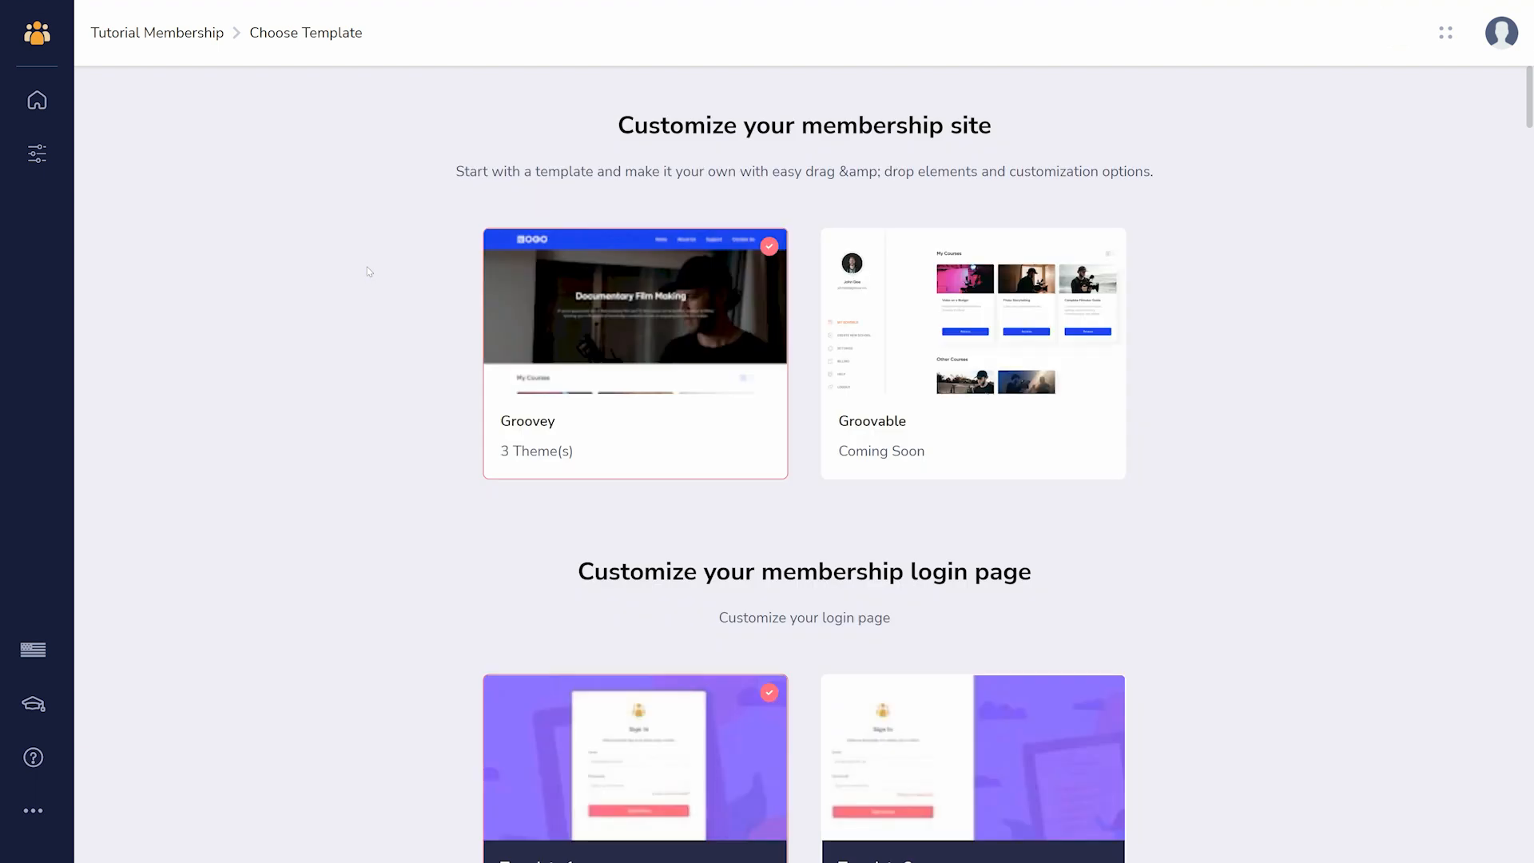
pyautogui.moveTo(638, 267)
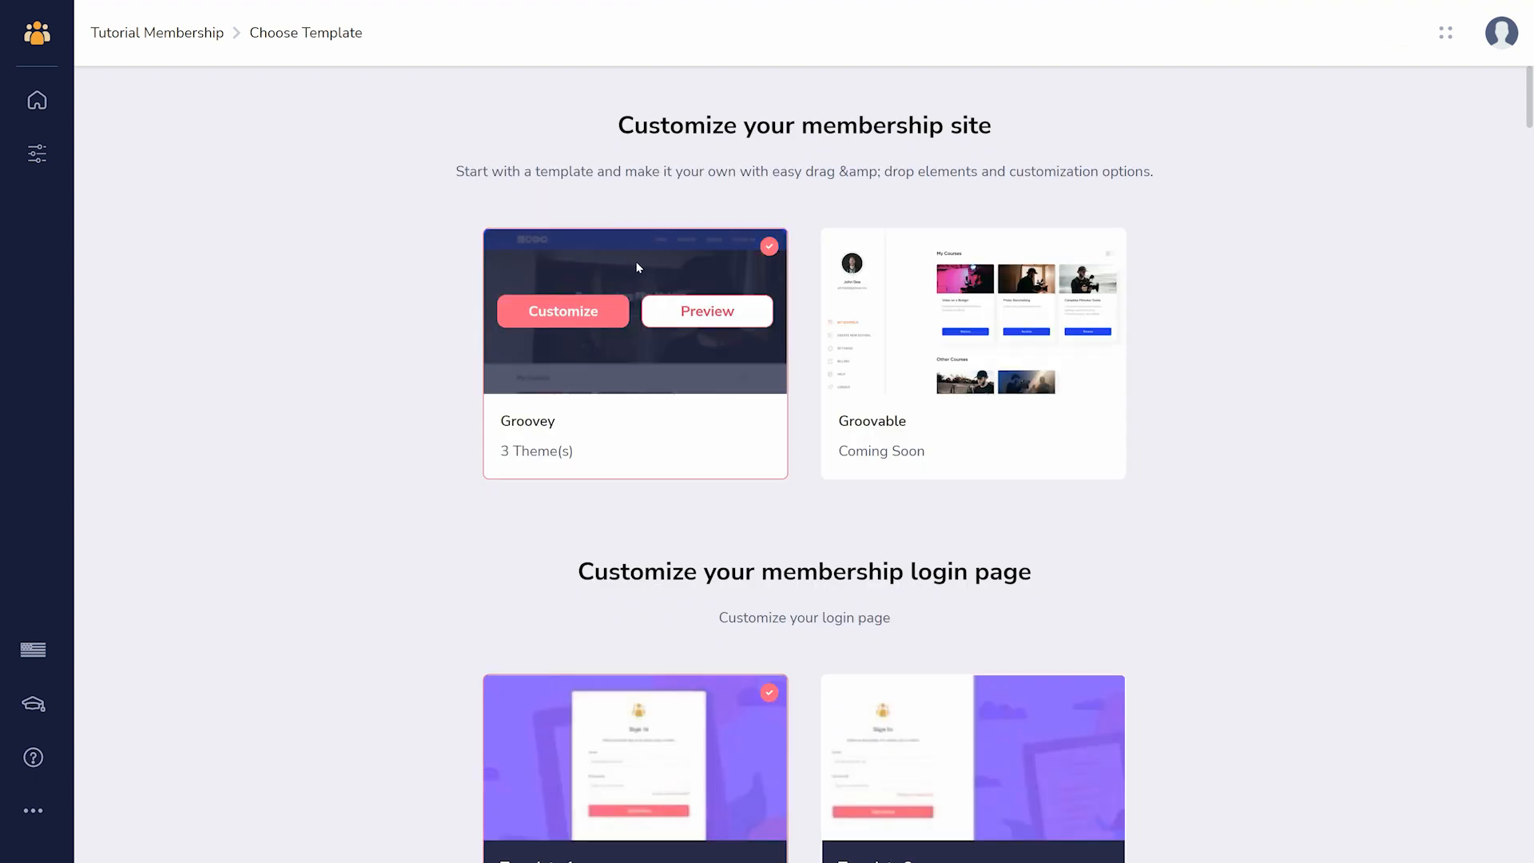
pyautogui.click(575, 315)
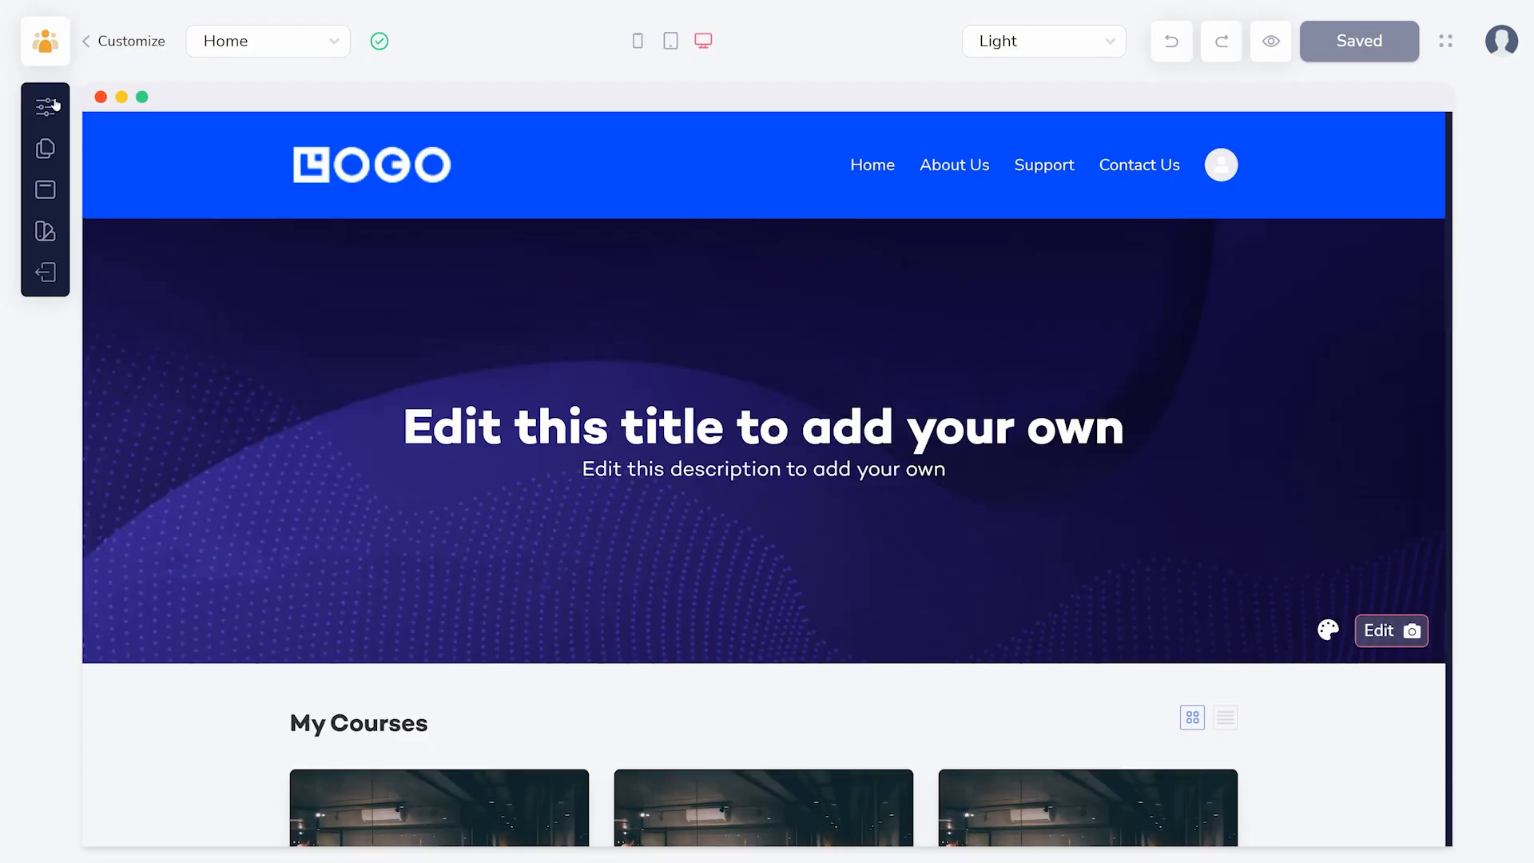
pyautogui.click(45, 149)
pyautogui.click(236, 351)
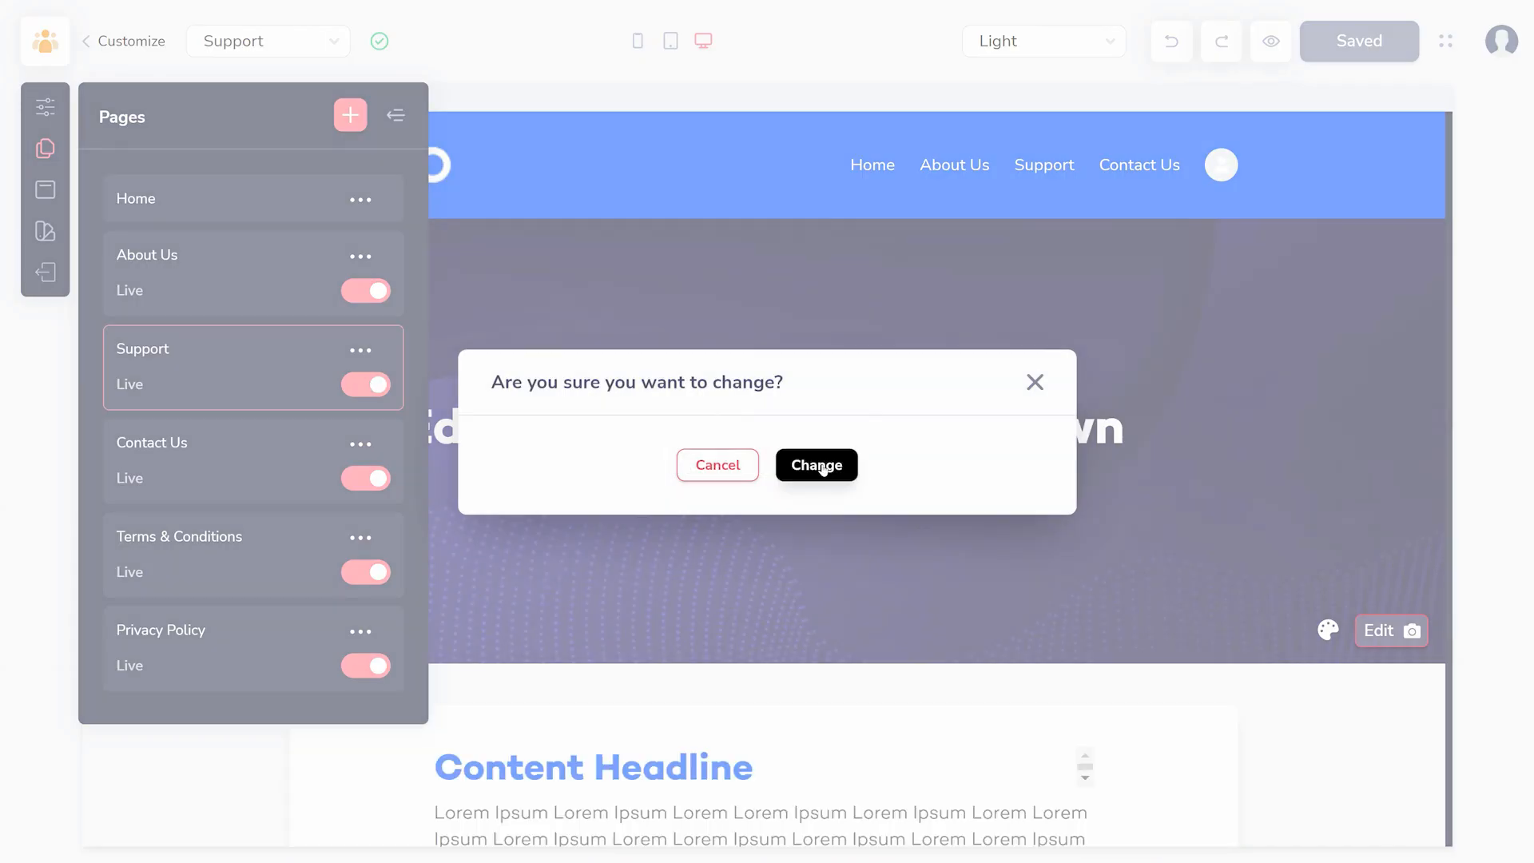
pyautogui.click(813, 462)
# - Move Support below Contact Us in the header navigation and remove it from the header
pyautogui.click(45, 190)
pyautogui.moveTo(316, 389); pyautogui.dragTo(316, 471)
pyautogui.click(566, 485)
pyautogui.click(459, 541)
# - Make the Support page visible in the footer navigation
pyautogui.click(154, 286)
pyautogui.click(565, 406)
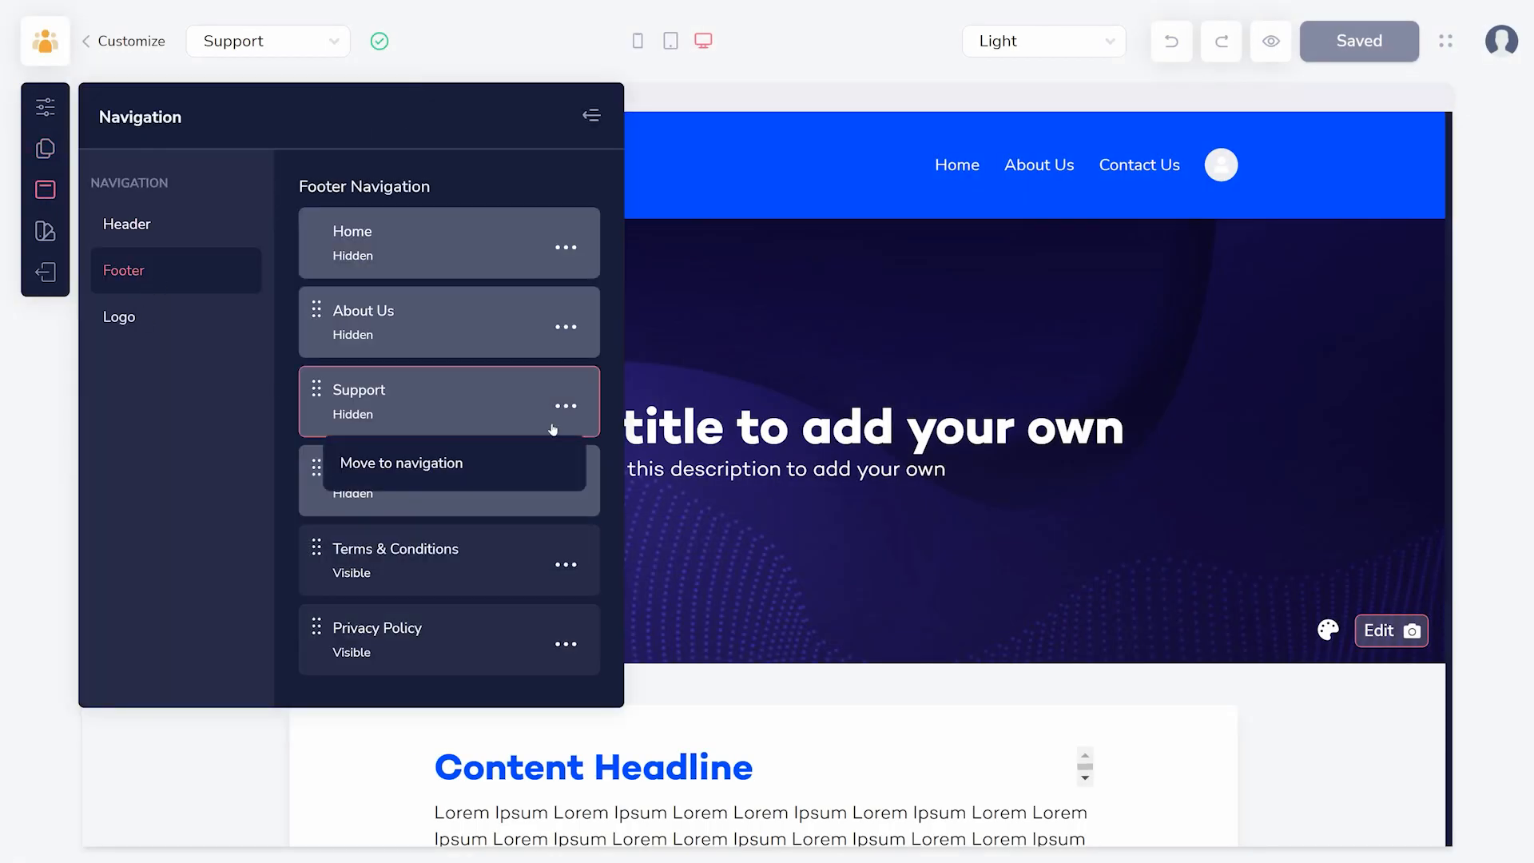
pyautogui.click(443, 462)
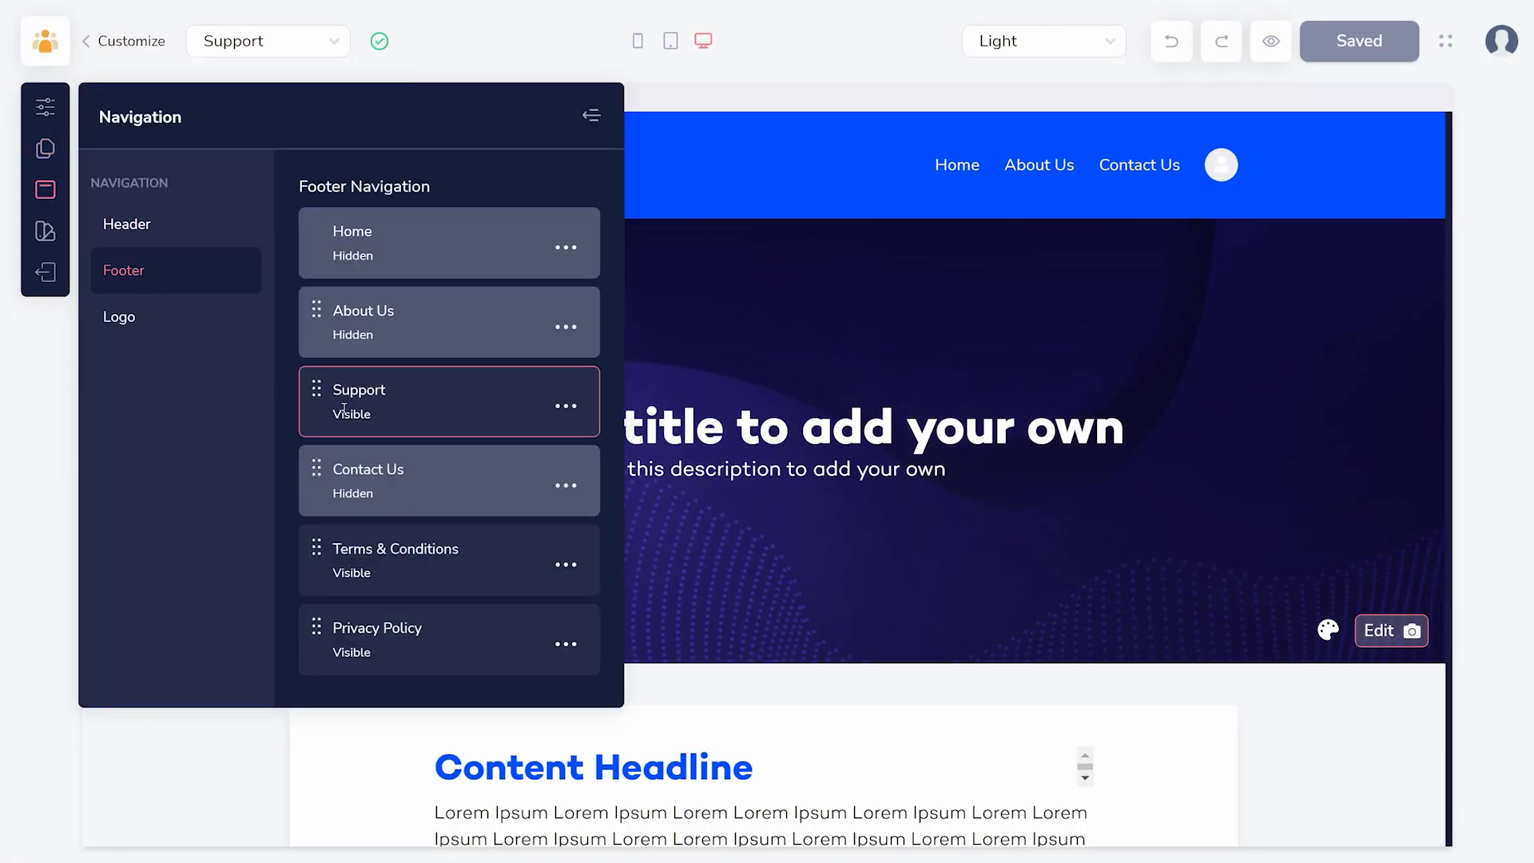
# - View the available site layouts, try the Dark color theme, and set the site's theme to Custom
pyautogui.click(45, 231)
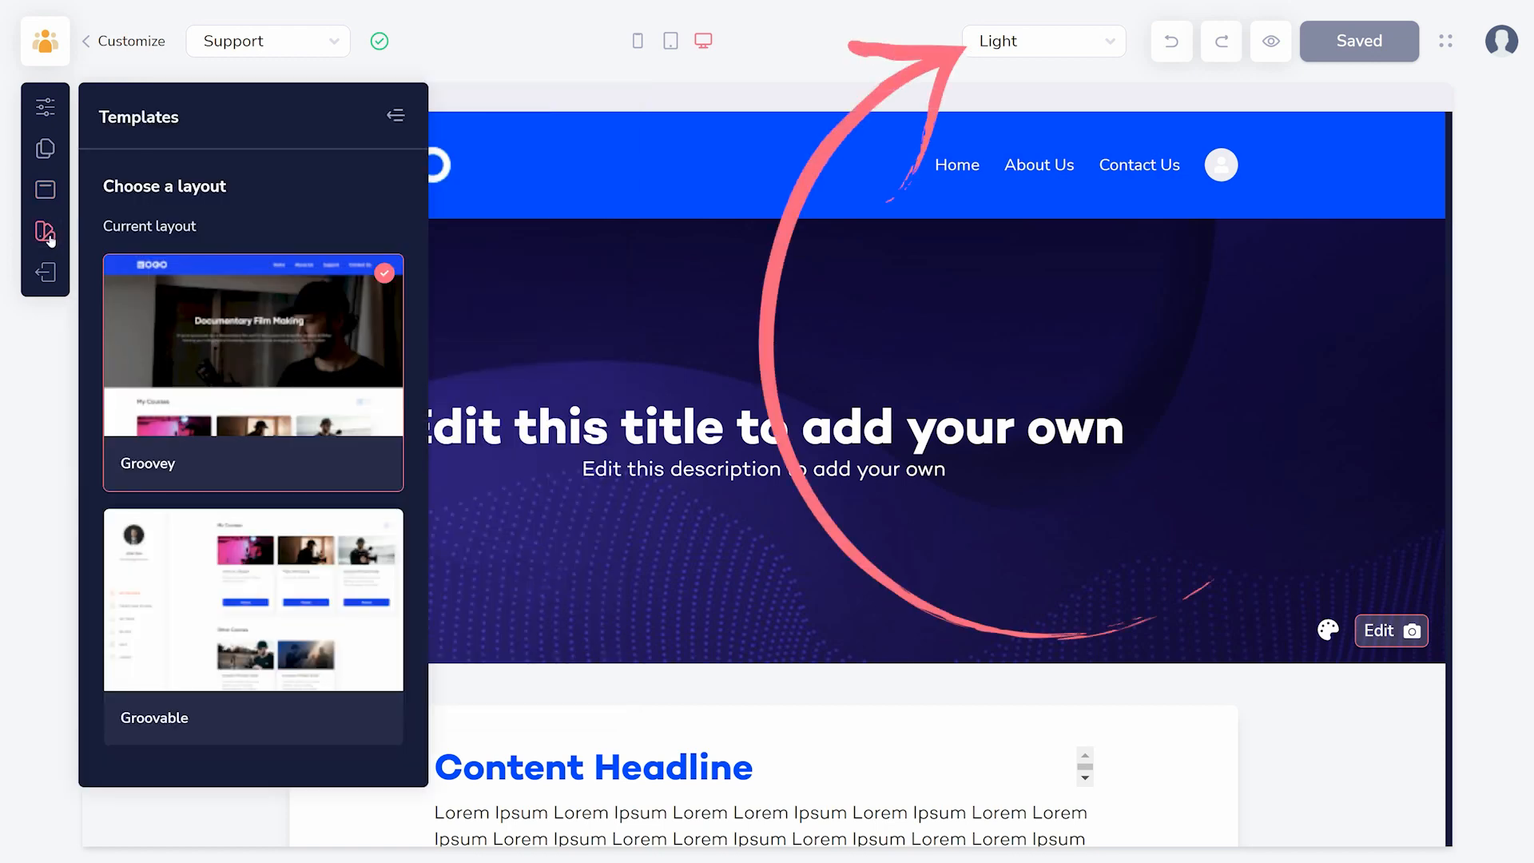
pyautogui.click(631, 97)
pyautogui.click(1095, 42)
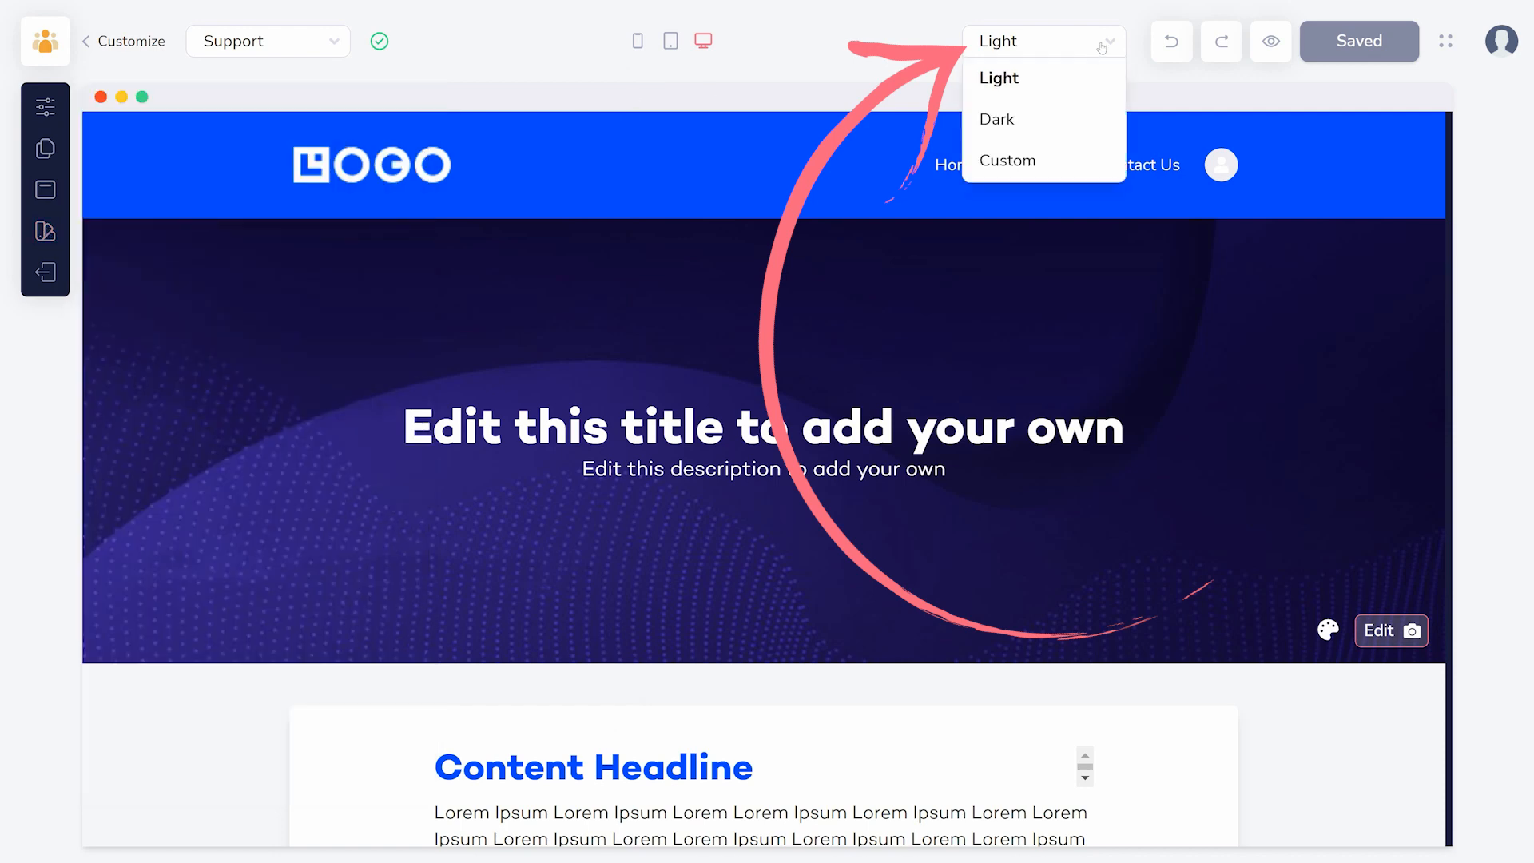
pyautogui.click(1009, 120)
pyautogui.click(1045, 50)
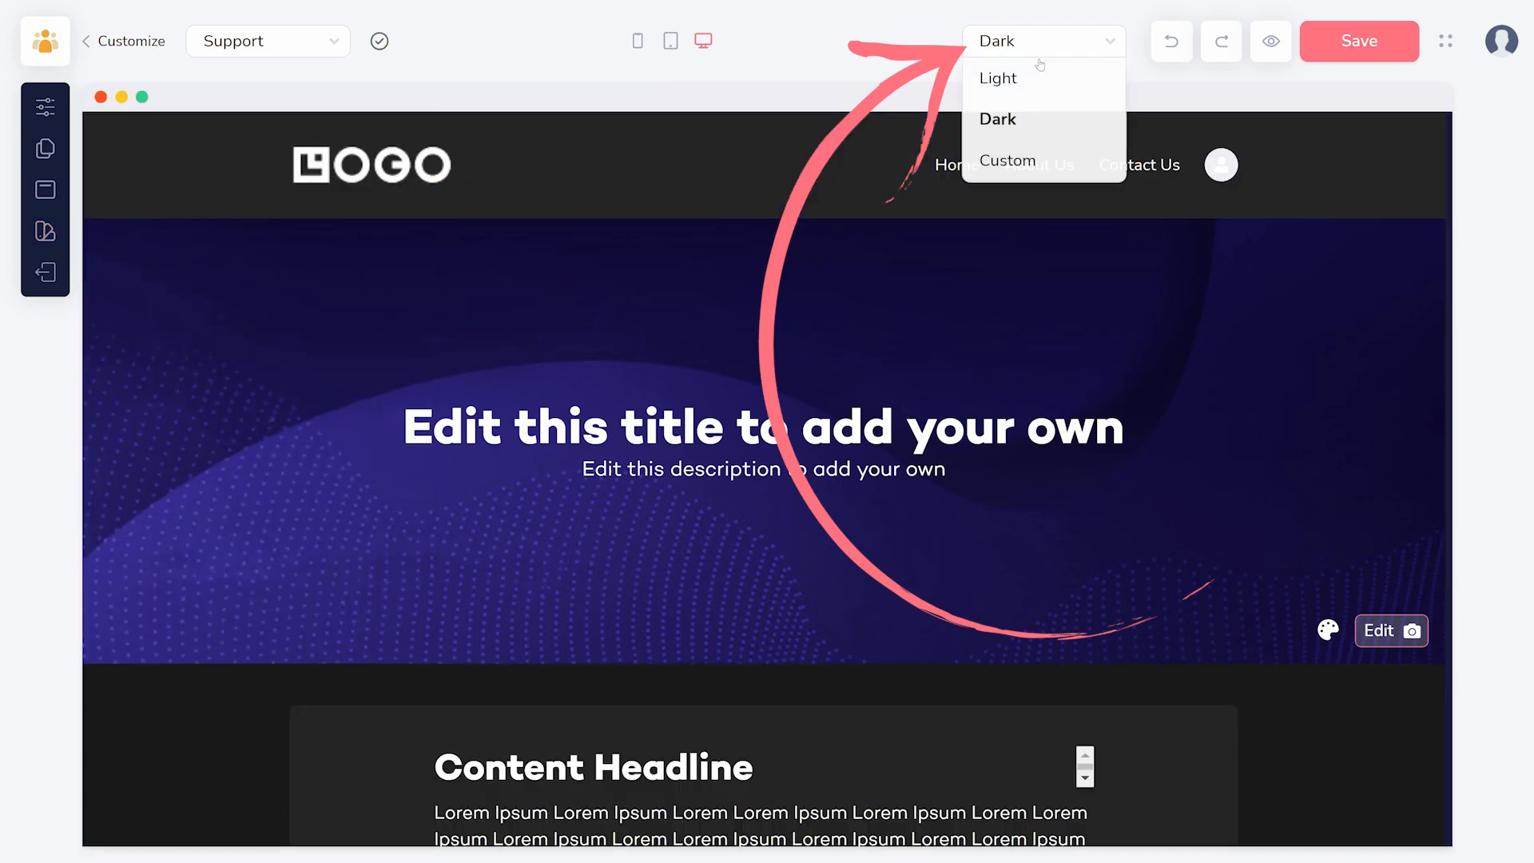
pyautogui.click(1008, 159)
# - Set the site's body background color to light pink in the custom theme
pyautogui.click(1334, 227)
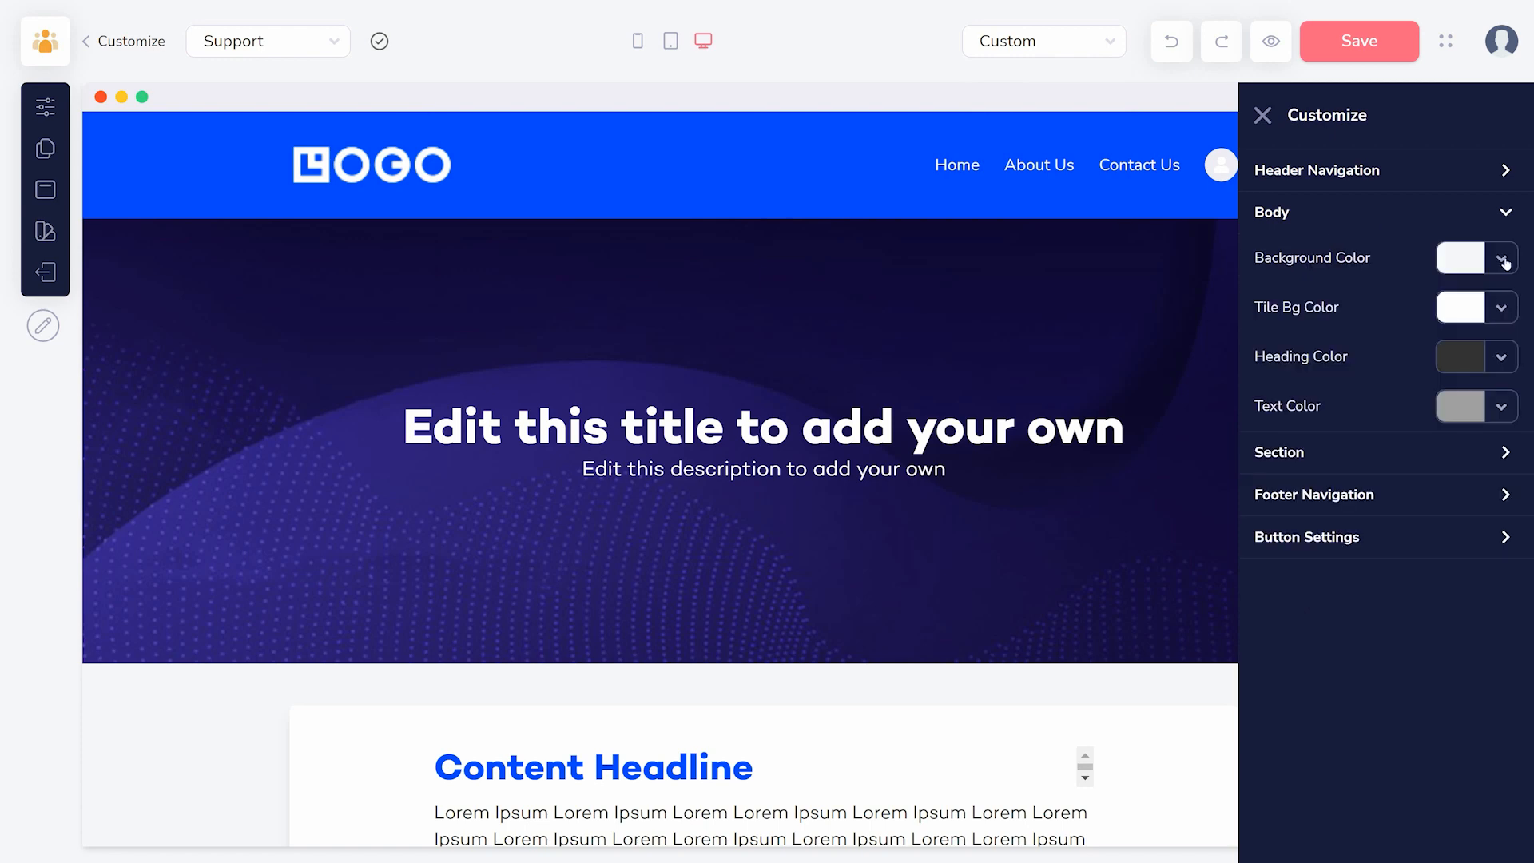
pyautogui.click(1500, 258)
pyautogui.click(1372, 371)
pyautogui.click(1487, 309)
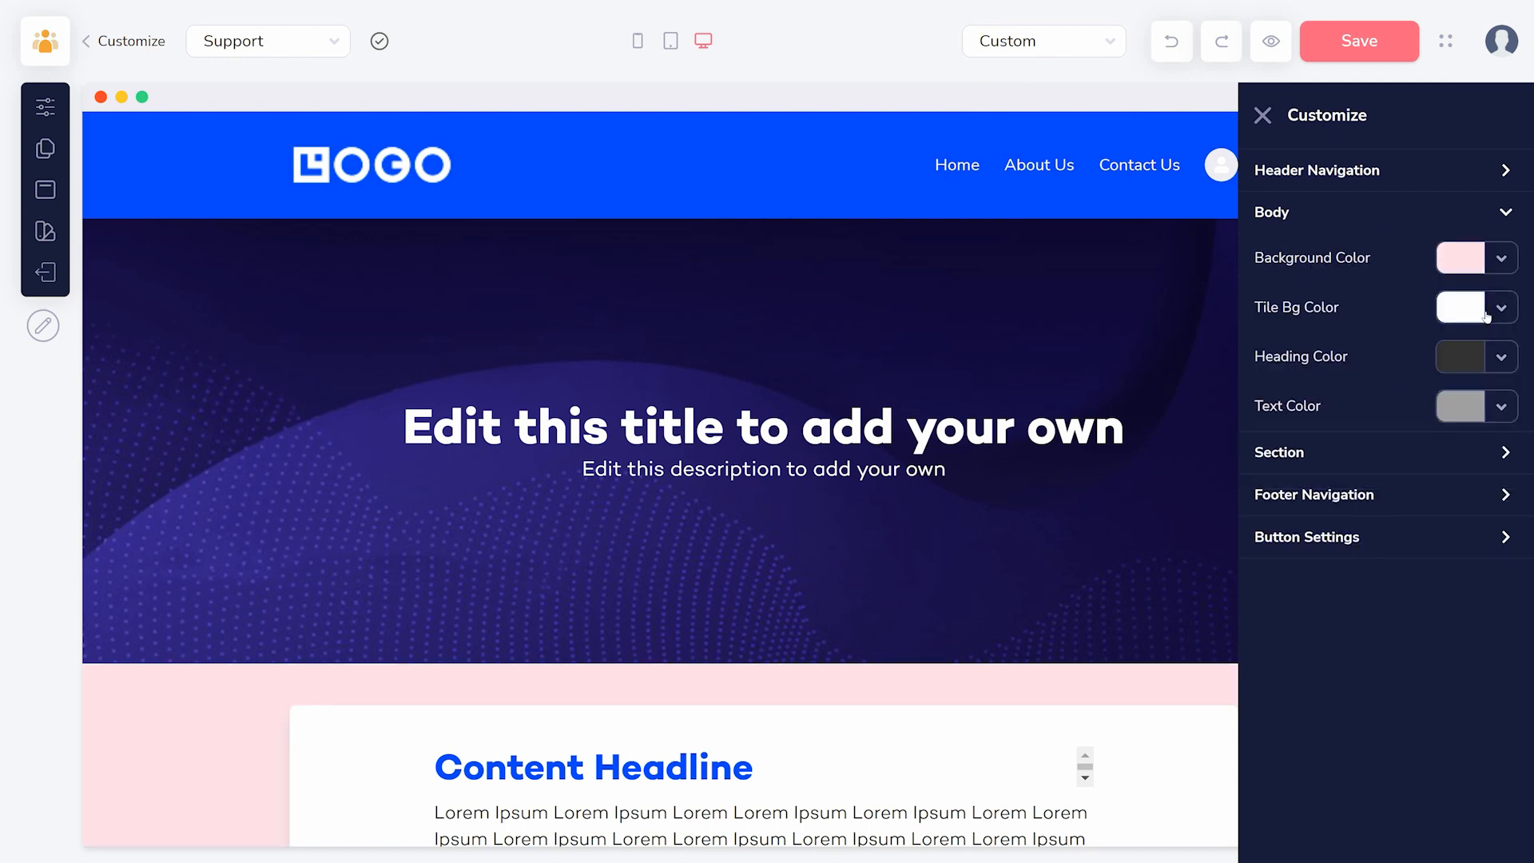
# - Set the header navigation's background color to pink #E9638B and save the site customization
pyautogui.click(1489, 170)
pyautogui.click(1500, 216)
pyautogui.click(1373, 329)
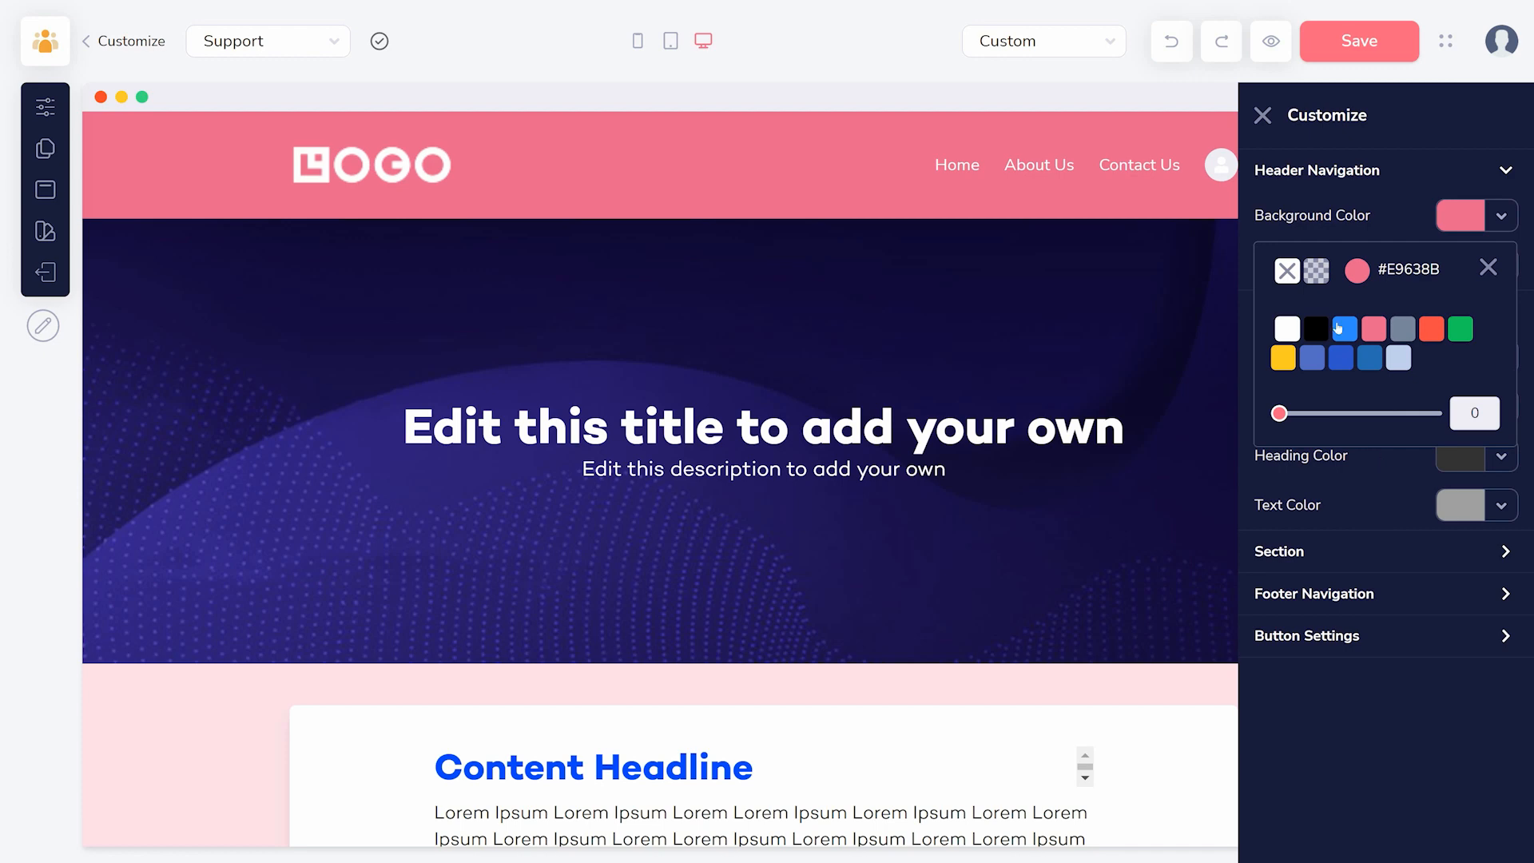
pyautogui.click(1357, 50)
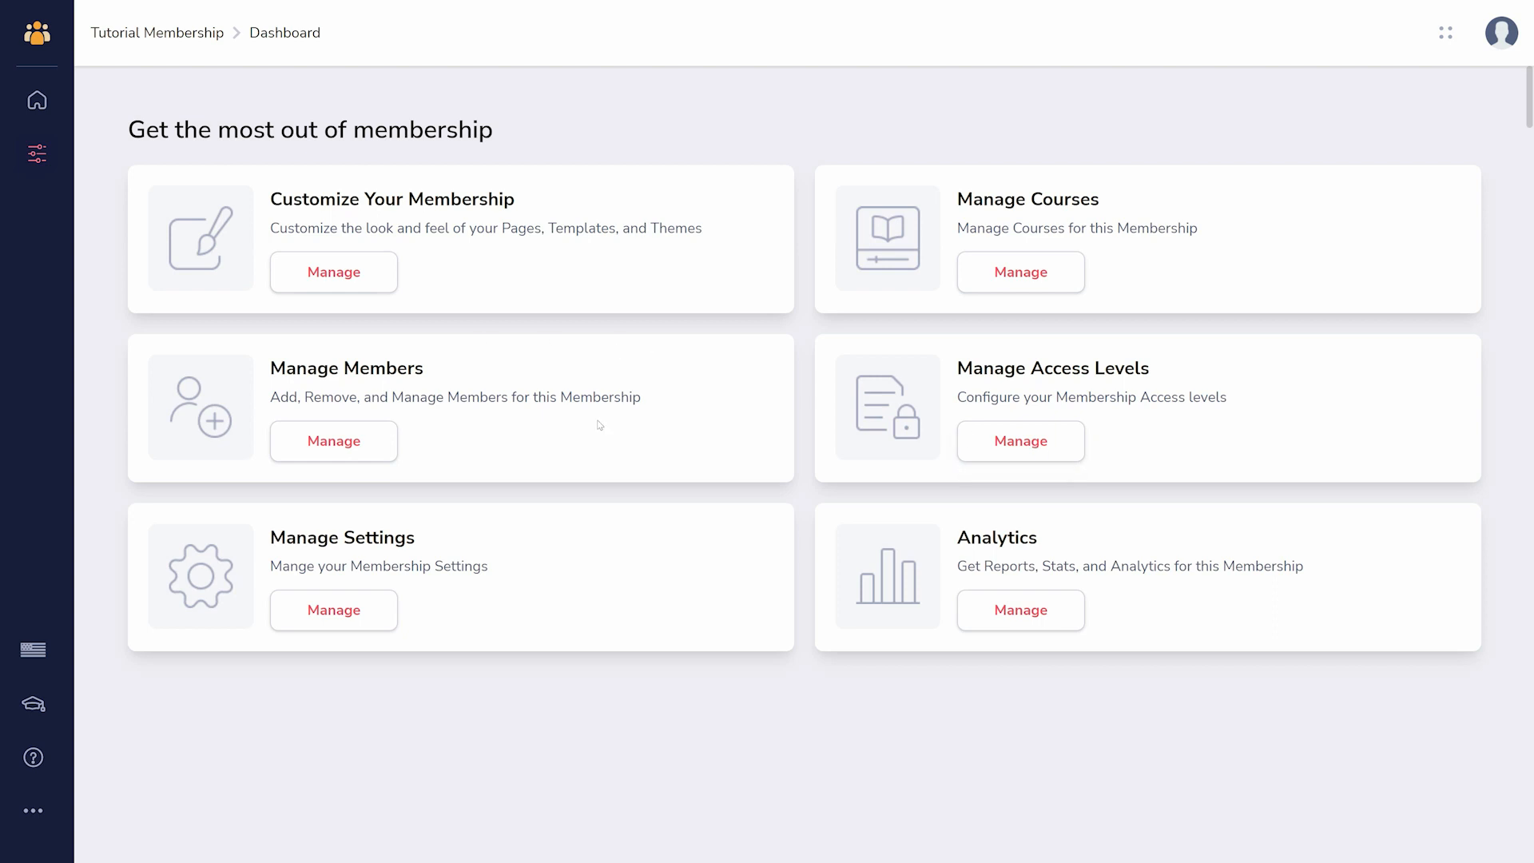
# - Look at the membership's member list and its Create Member form, and return to the membership dashboard
pyautogui.click(368, 445)
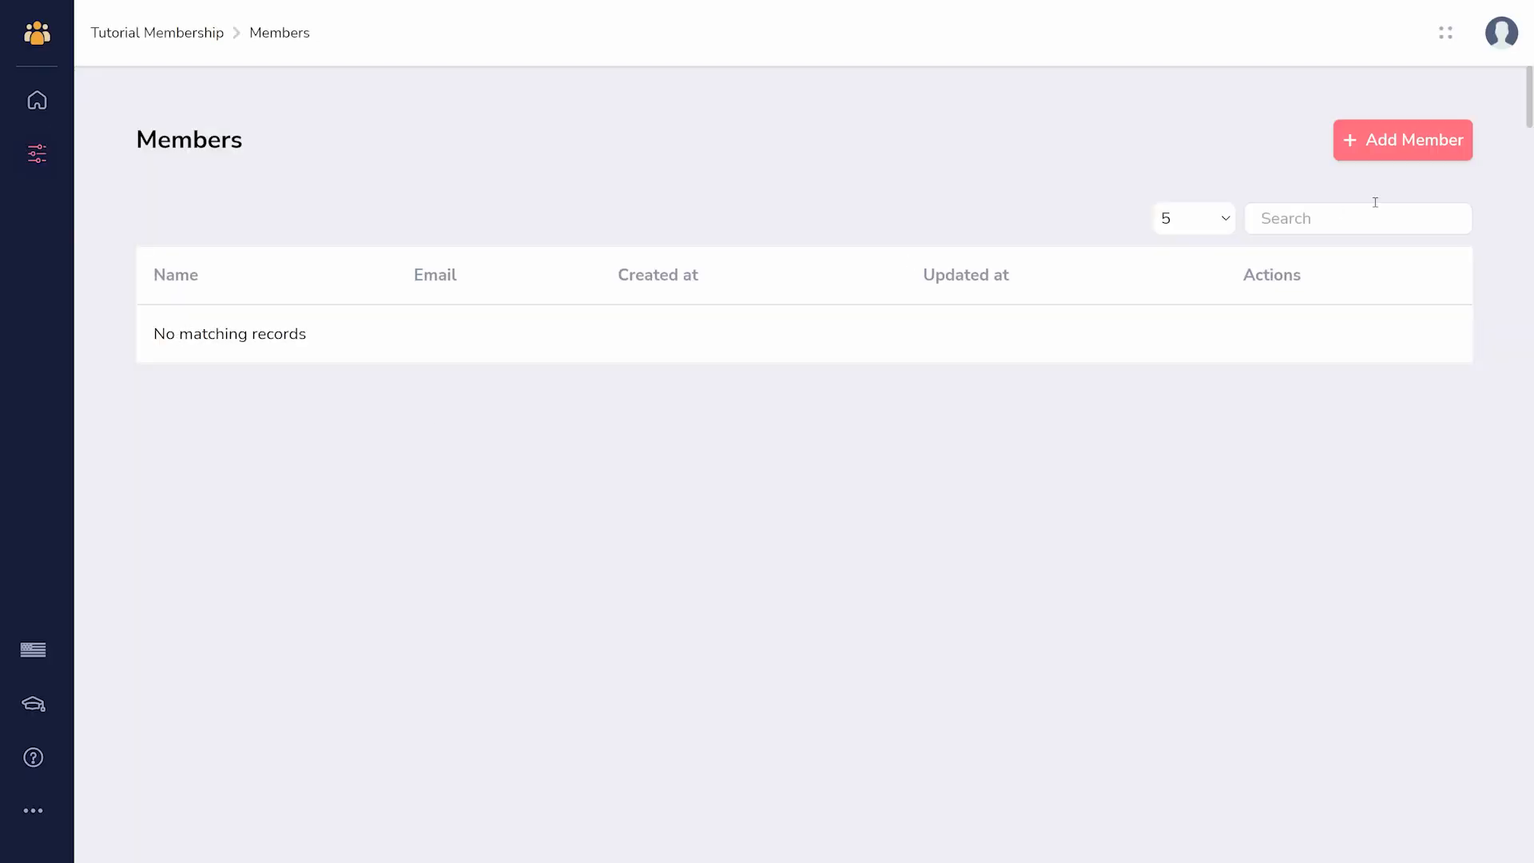
pyautogui.click(1393, 144)
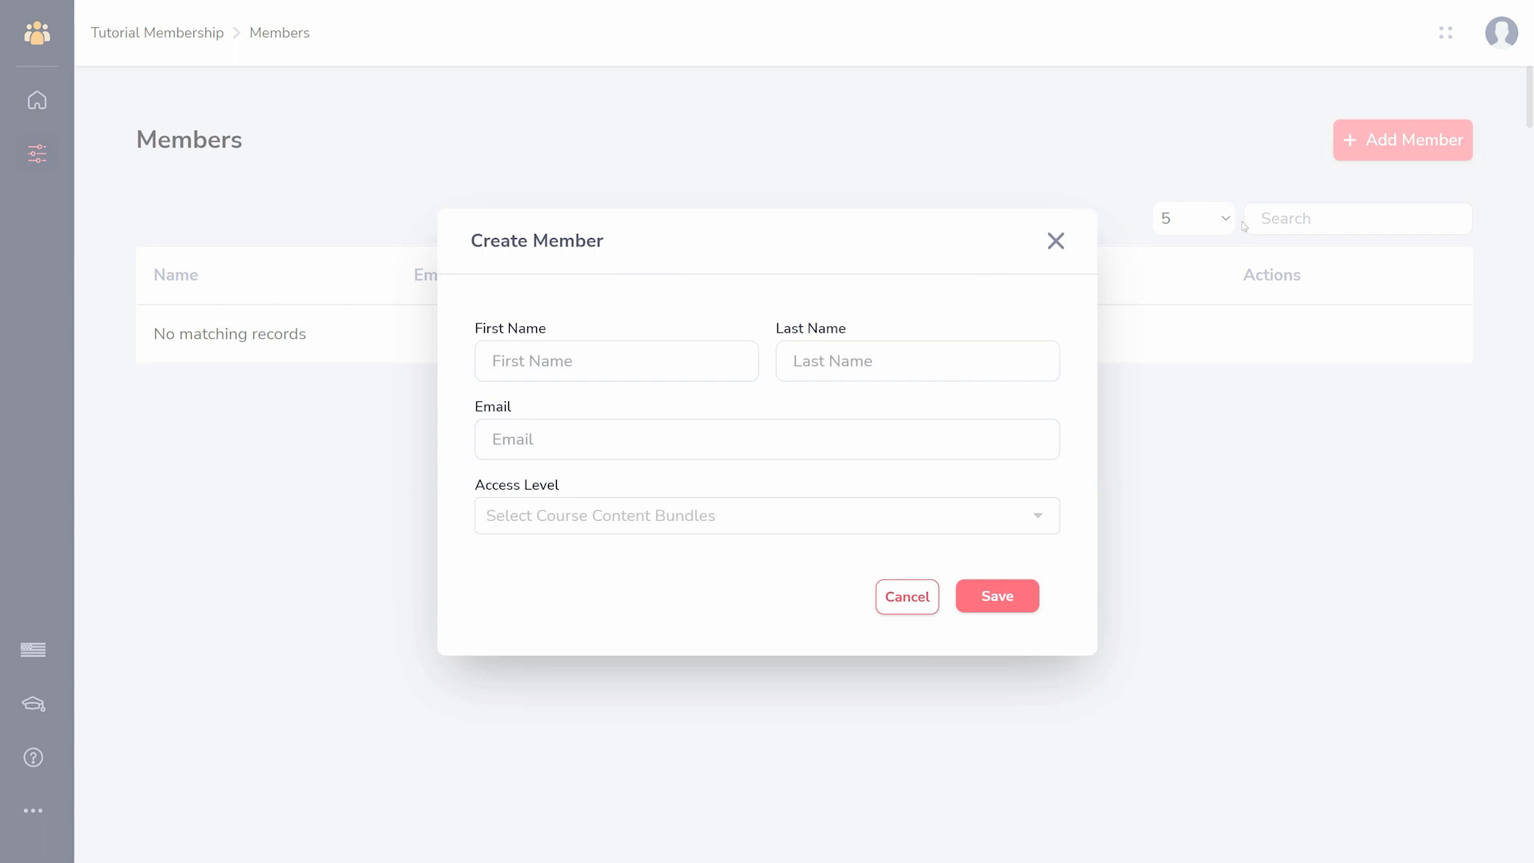
pyautogui.click(1053, 243)
pyautogui.click(37, 153)
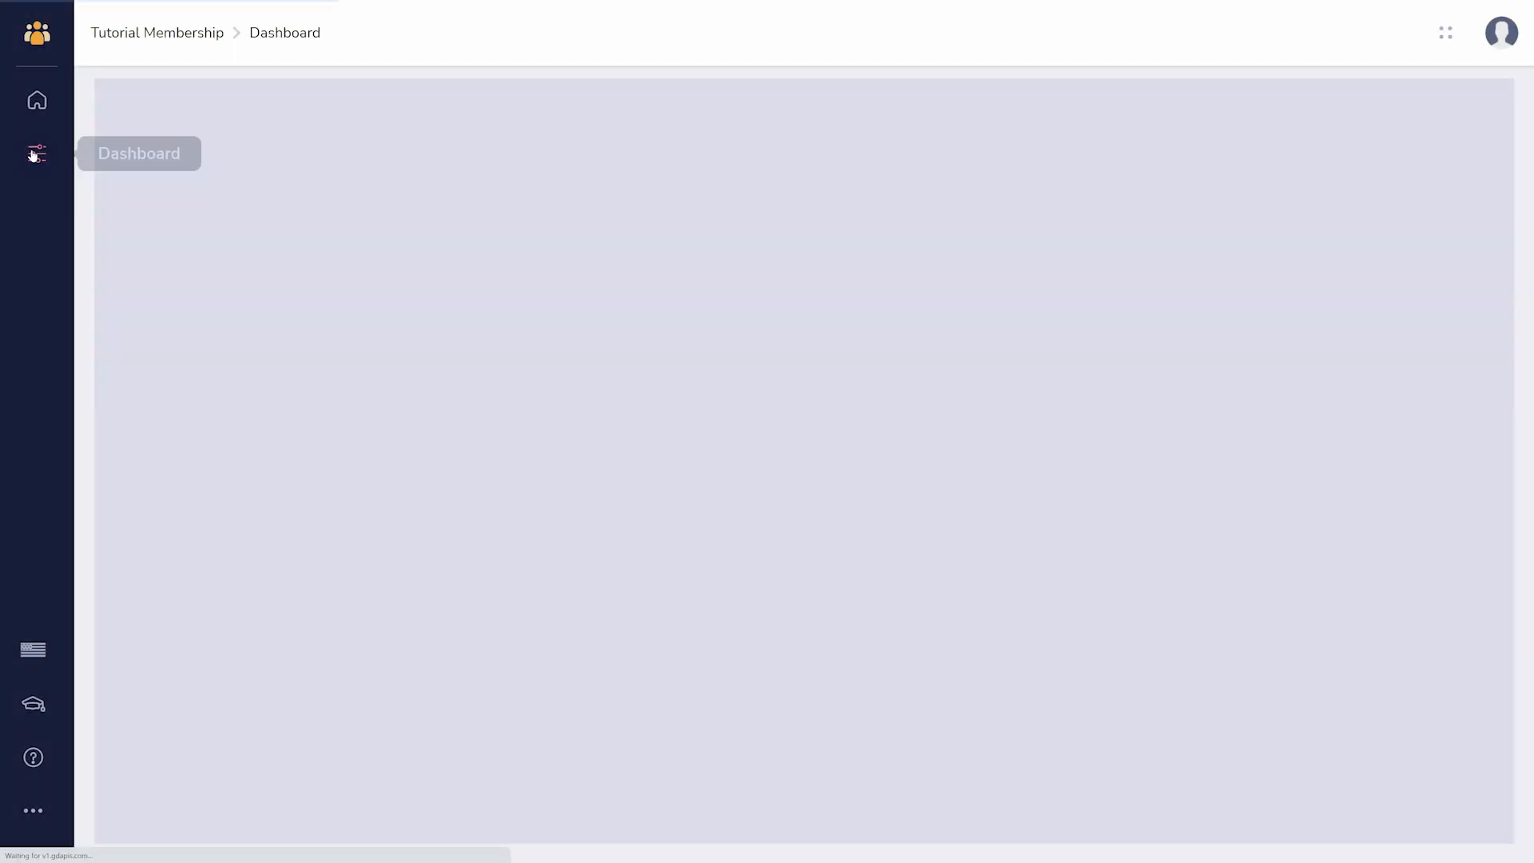
# - Start a new access level for Tutorial Membership and name it Basic
pyautogui.click(1022, 447)
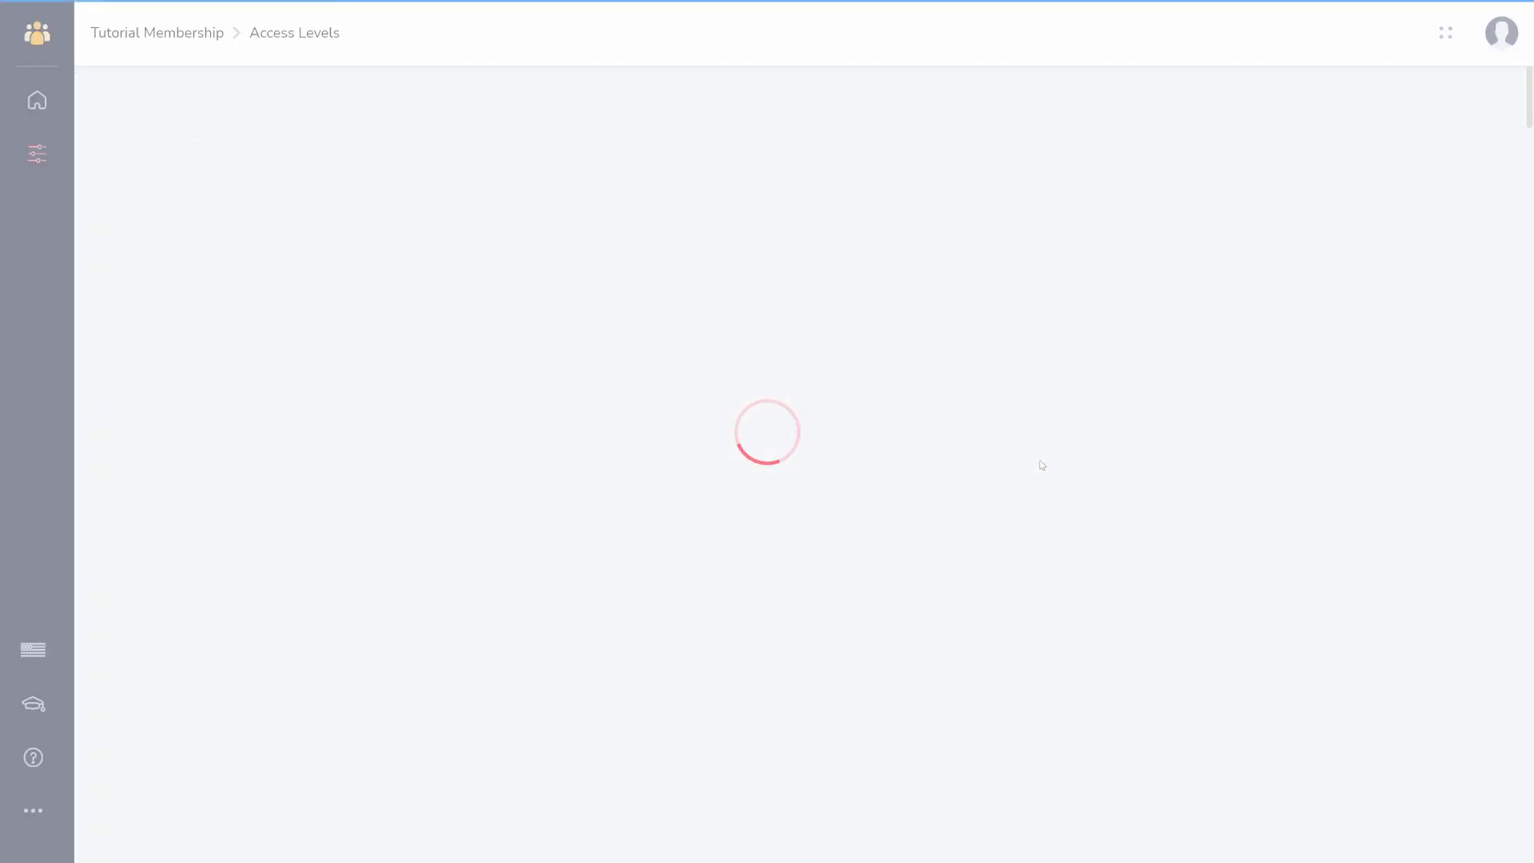
pyautogui.click(839, 519)
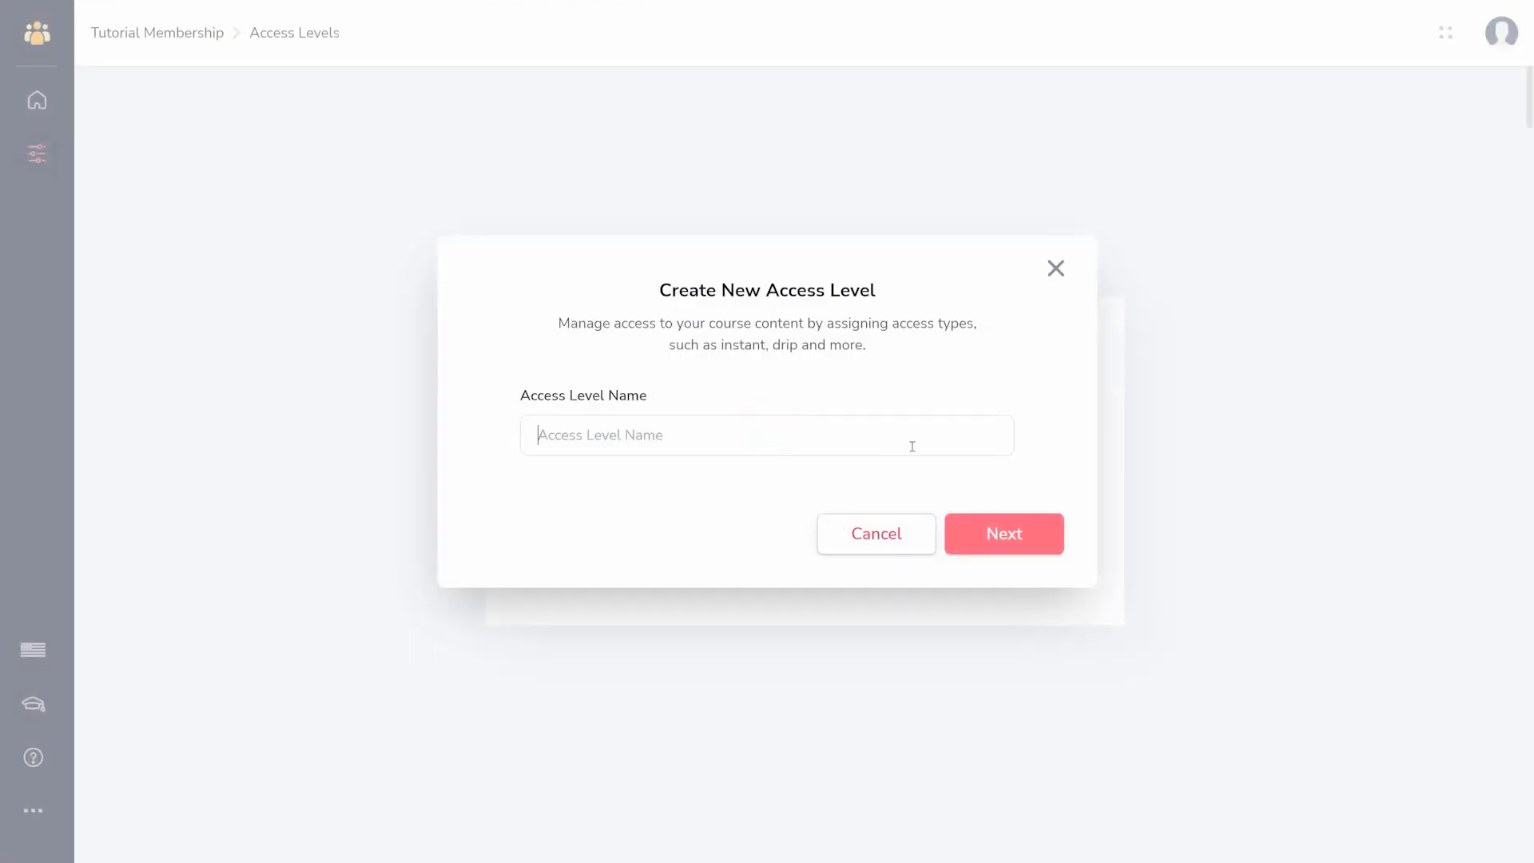
pyautogui.write('Basic')
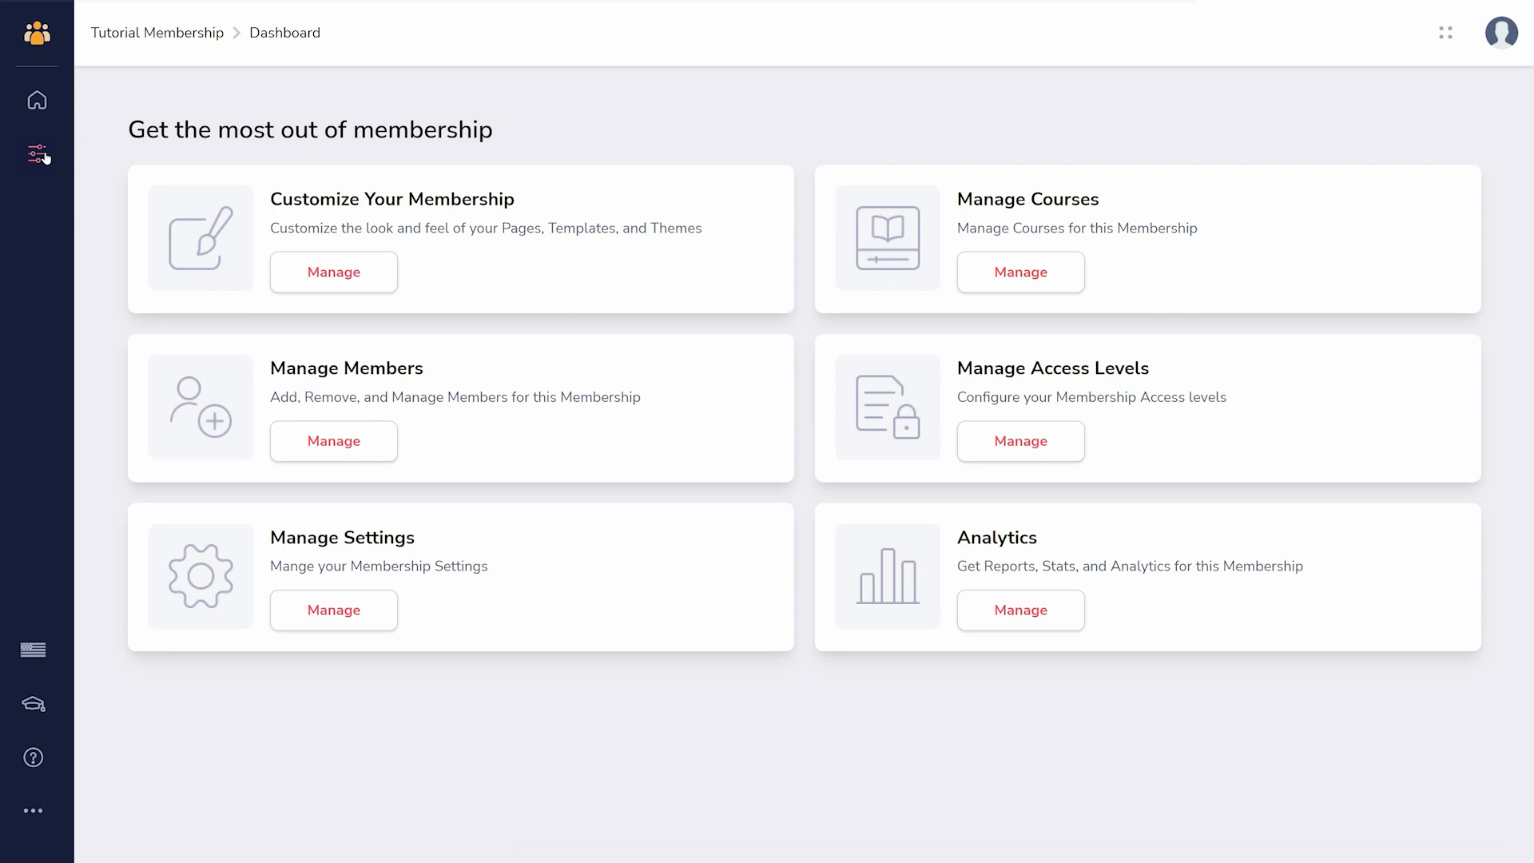
# - Look at the Instructor section of the membership settings and its option to add an instructor
pyautogui.click(349, 623)
pyautogui.click(247, 134)
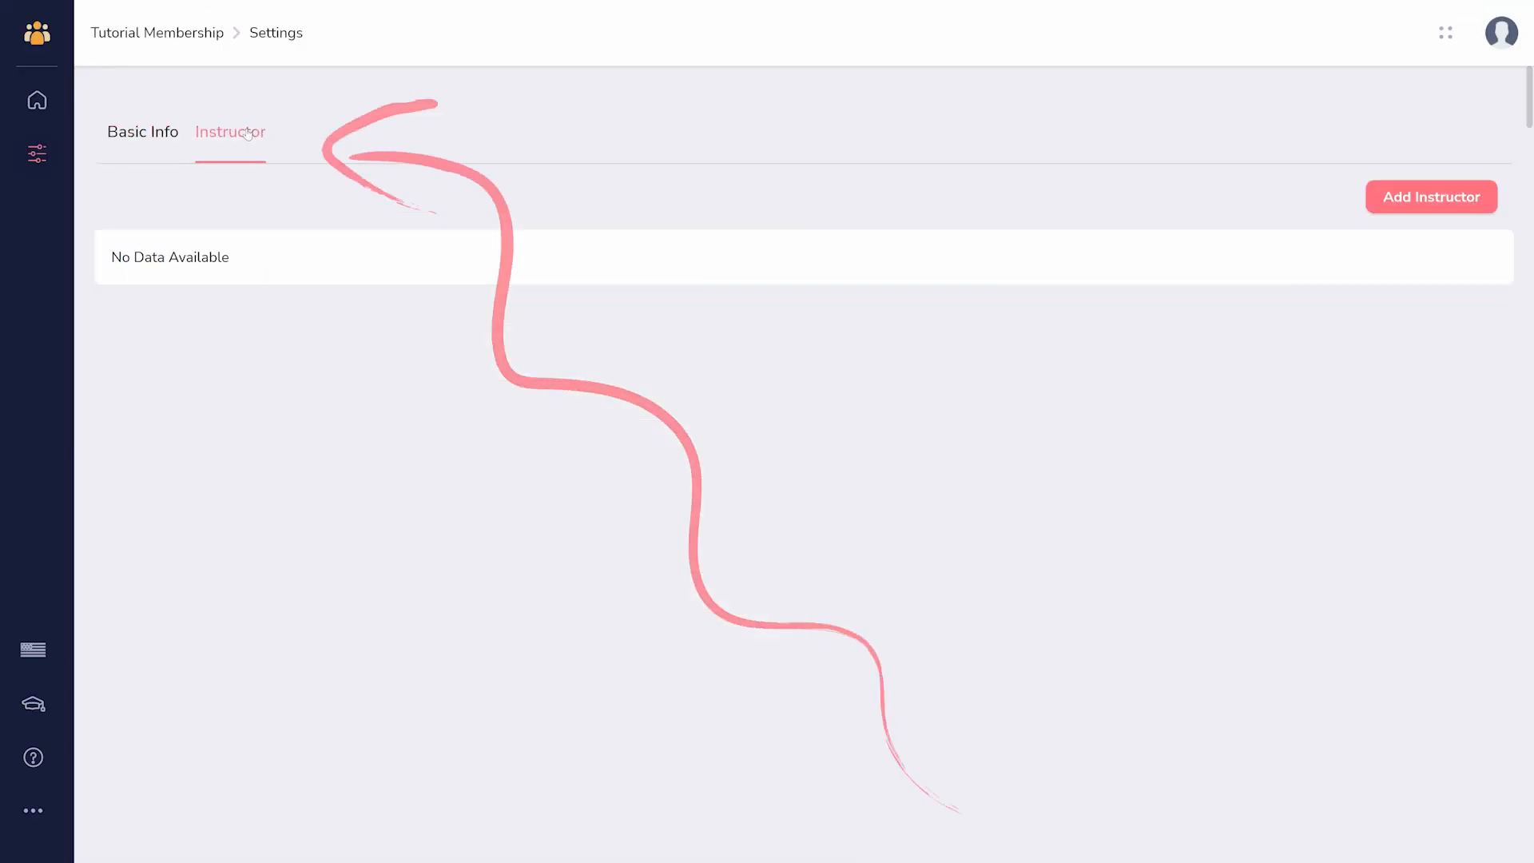
pyautogui.click(1379, 214)
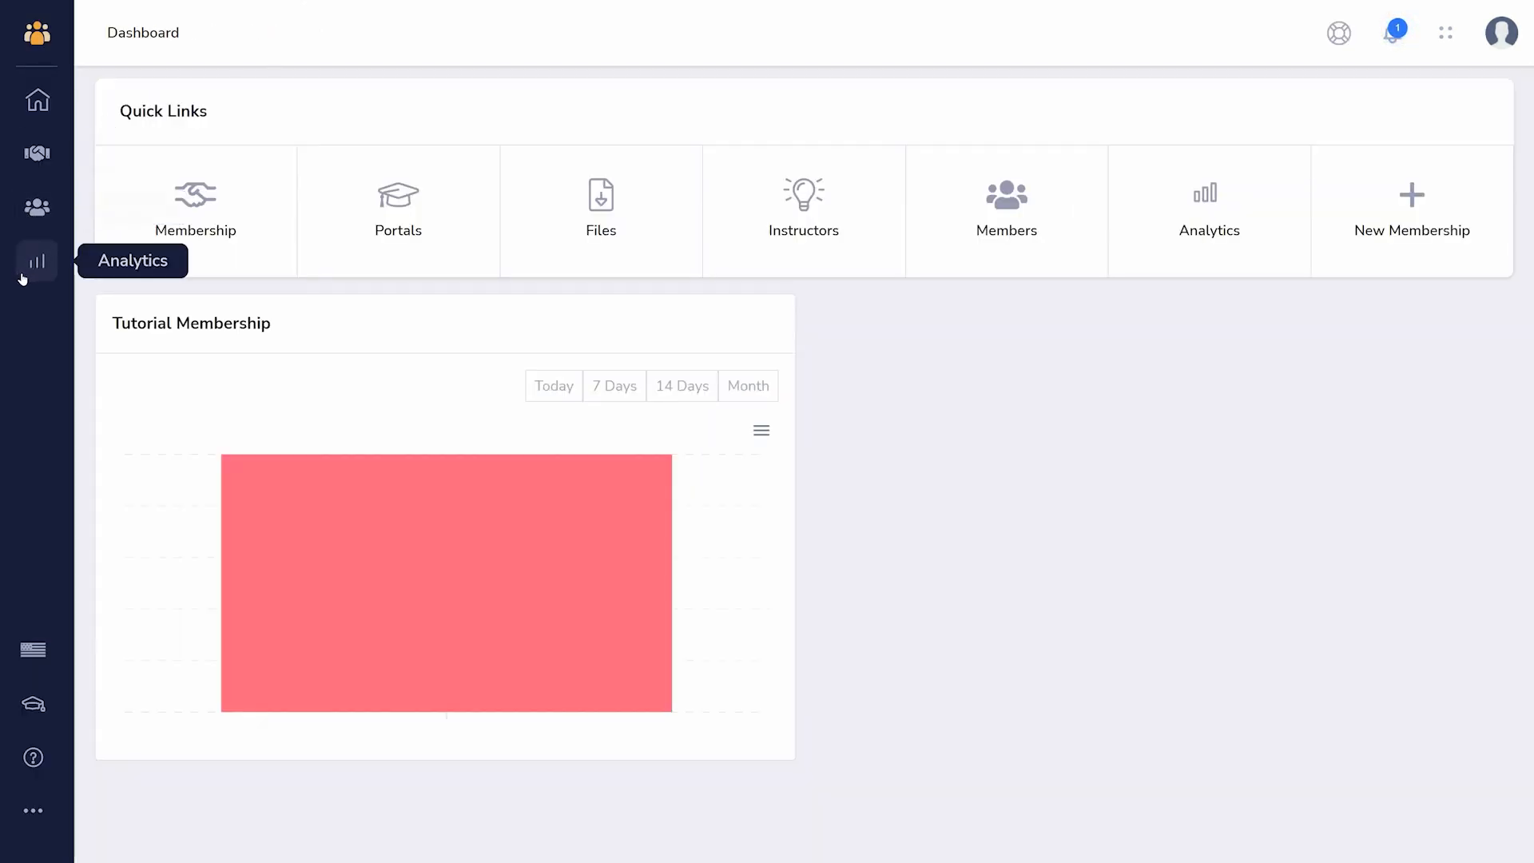
# - Look at the Portals page and the form for creating a portal, without creating one
pyautogui.click(398, 198)
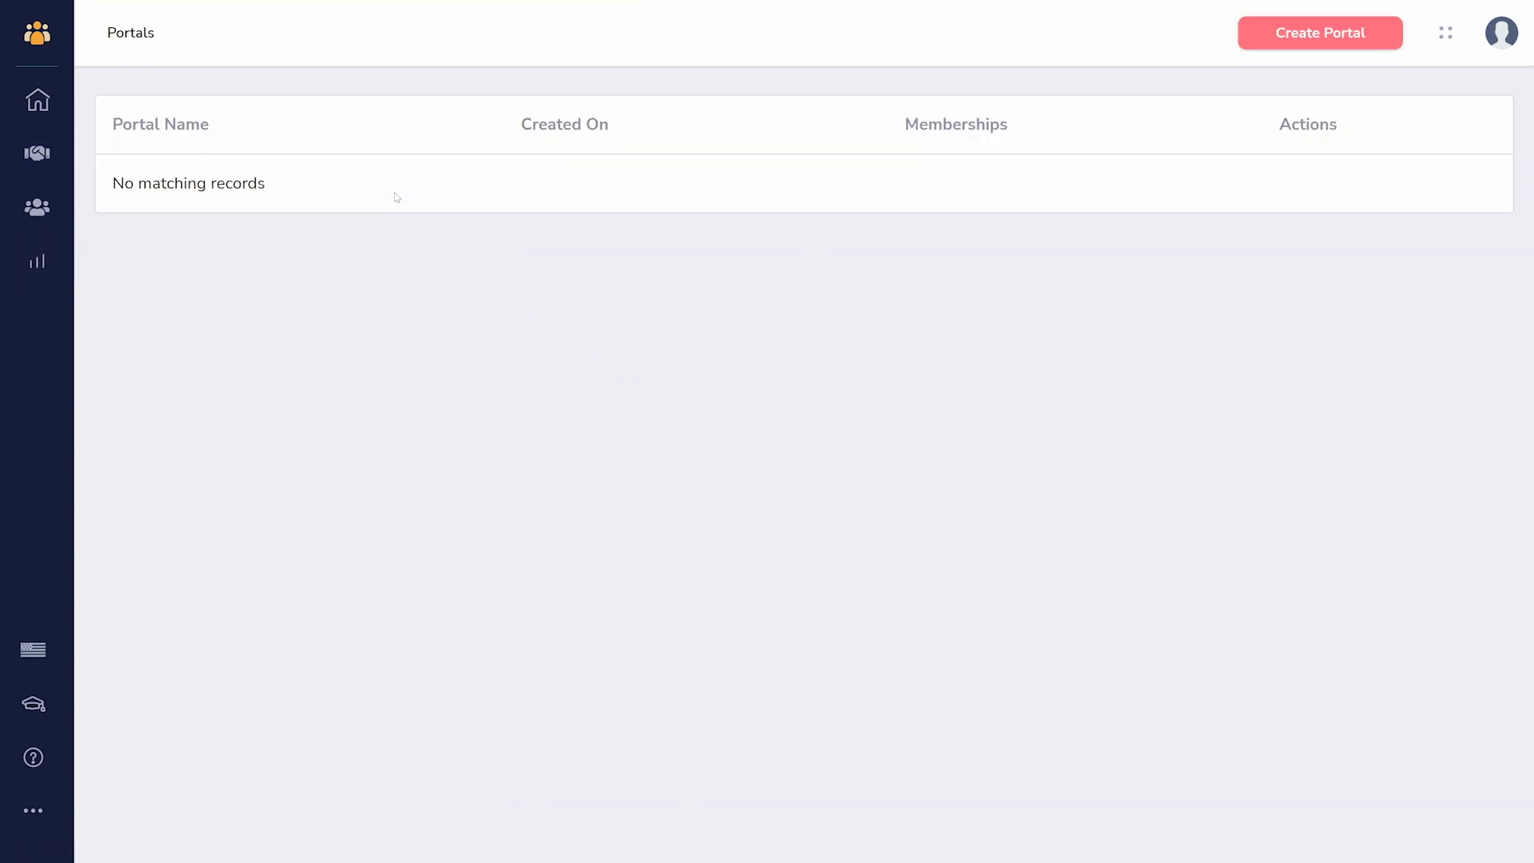
pyautogui.click(1272, 35)
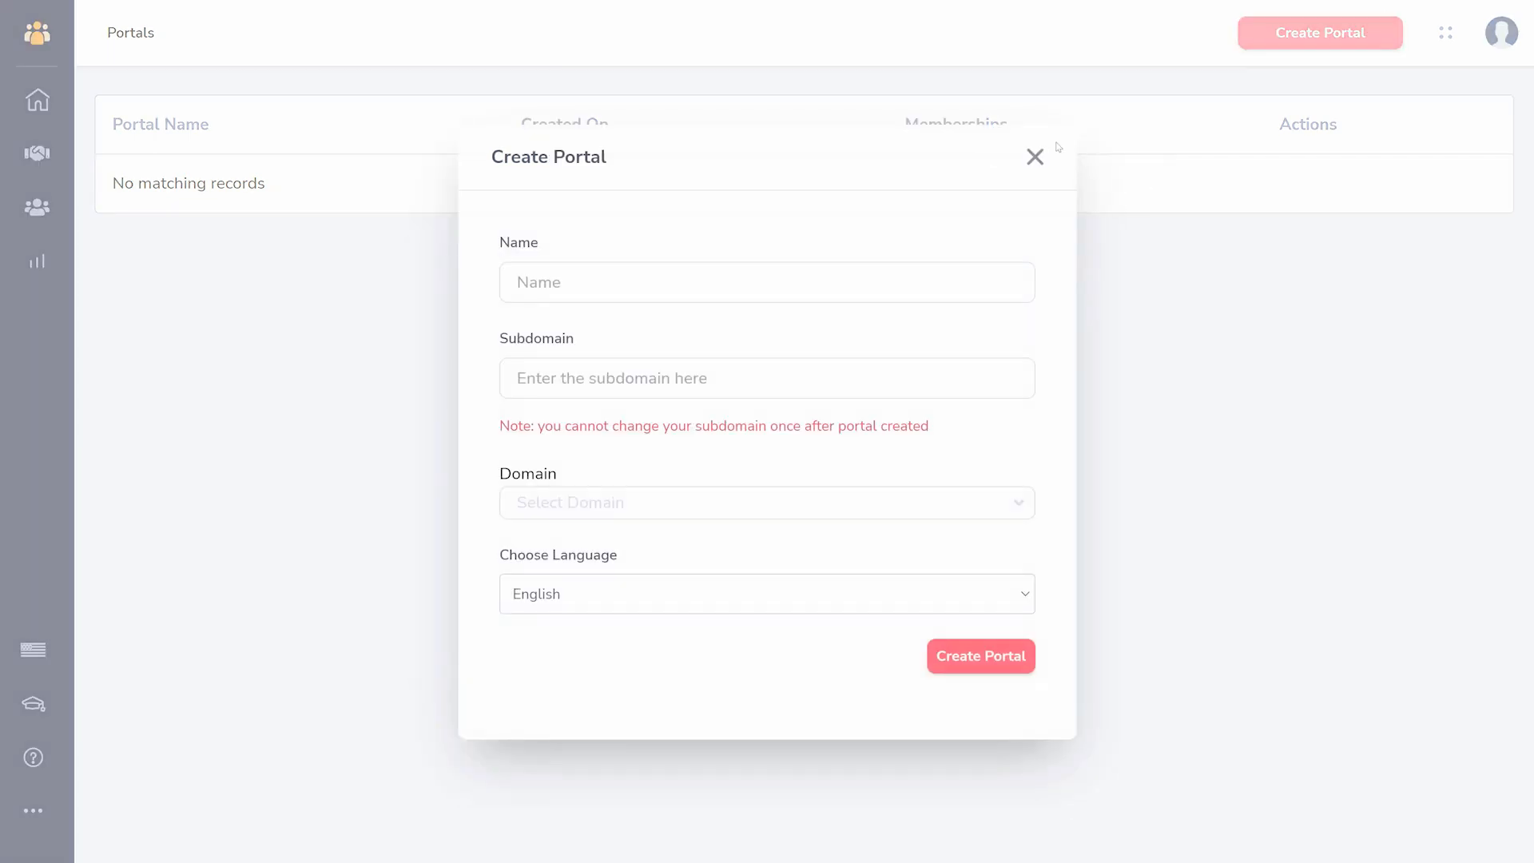
pyautogui.click(1036, 158)
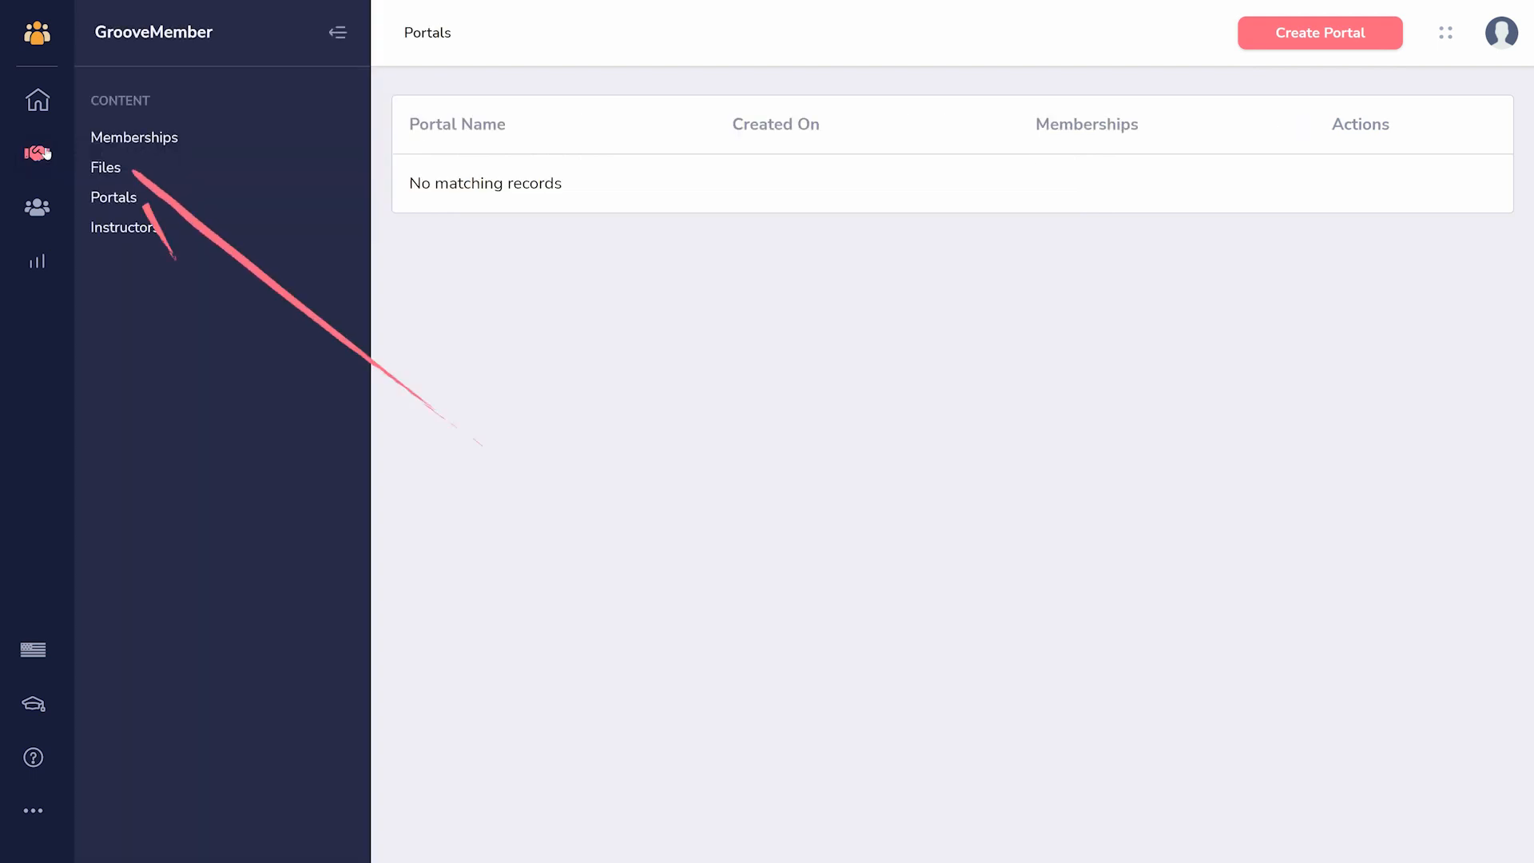
# - Look at the upload form on the Files page and copy the URL of the Cover file
pyautogui.click(108, 171)
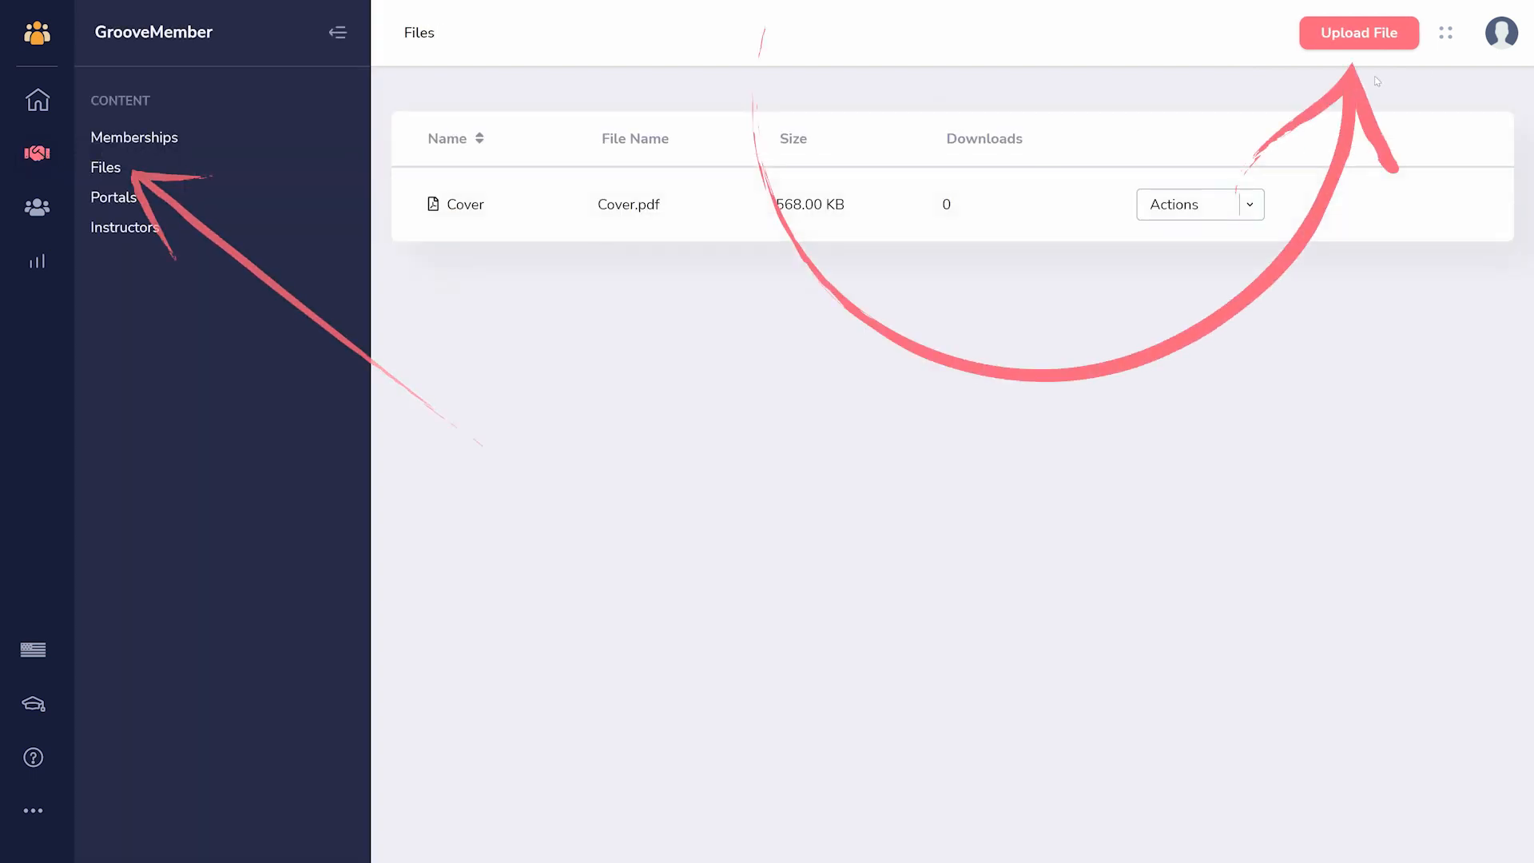
pyautogui.click(1364, 44)
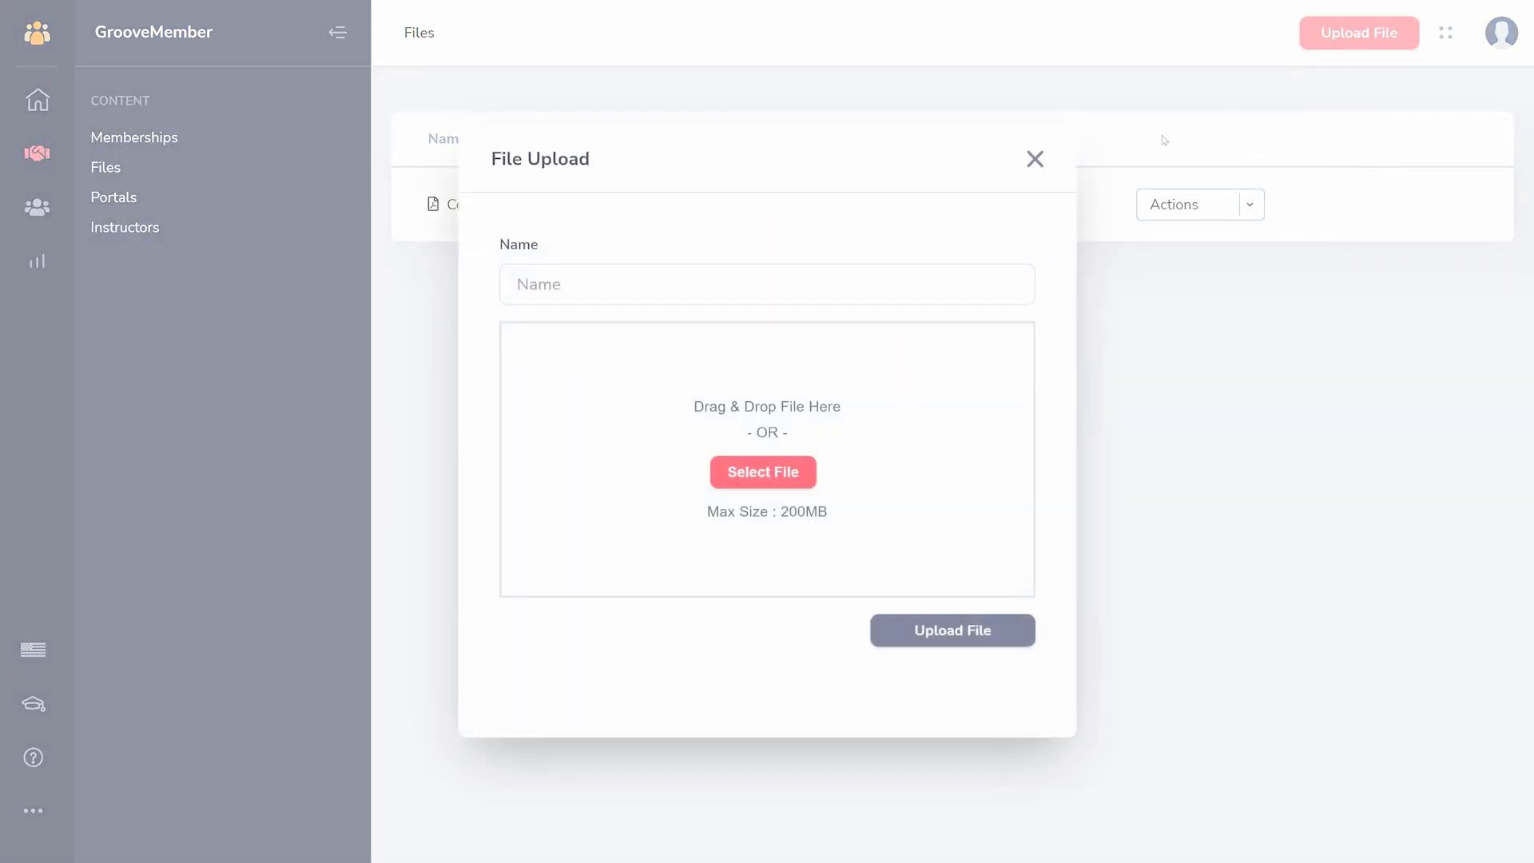
pyautogui.click(1035, 160)
pyautogui.click(1250, 205)
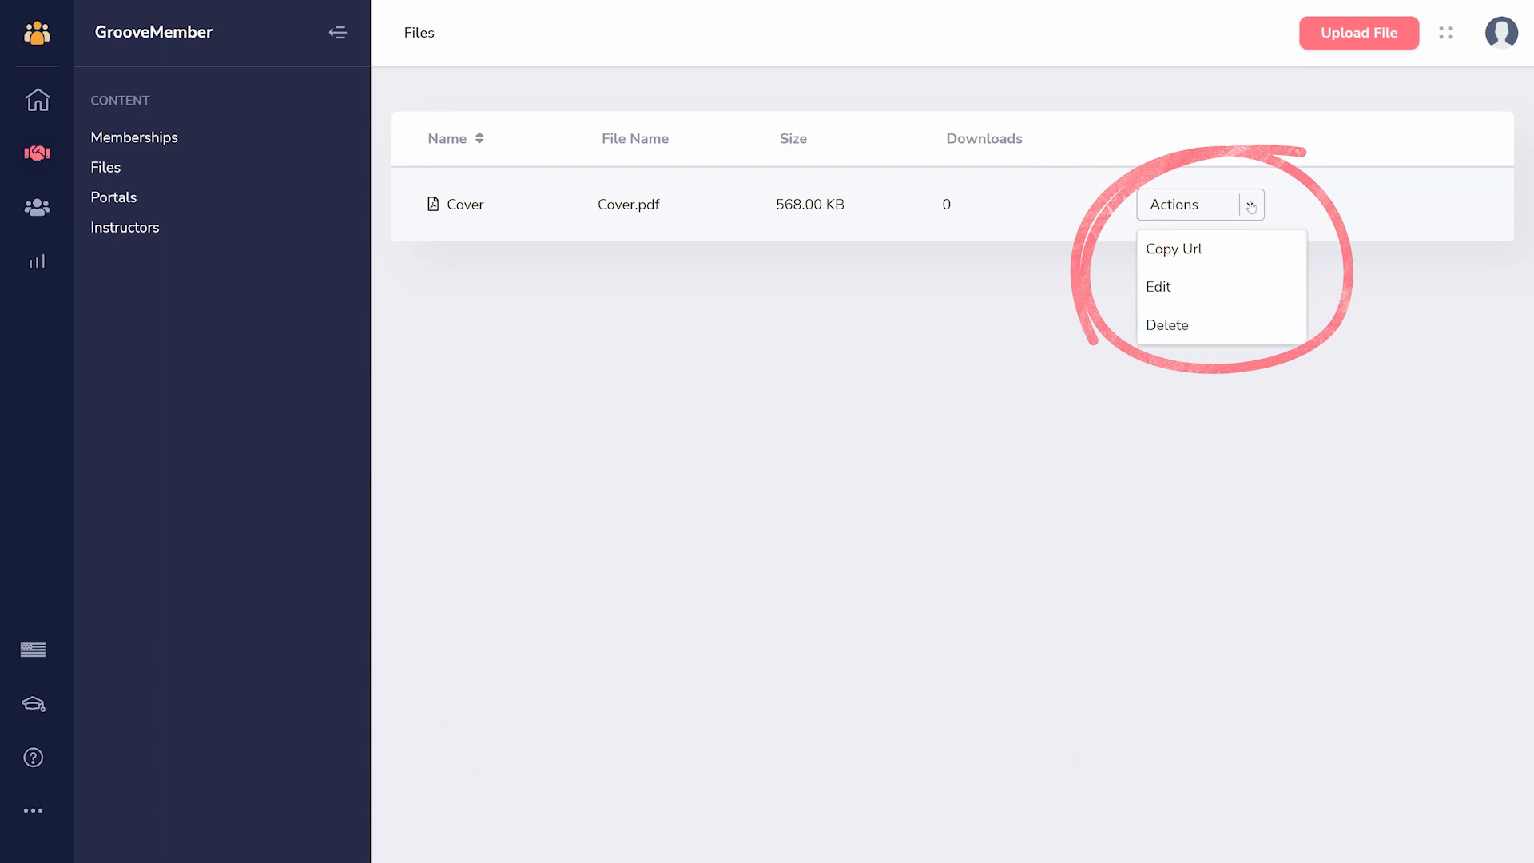
pyautogui.click(1212, 245)
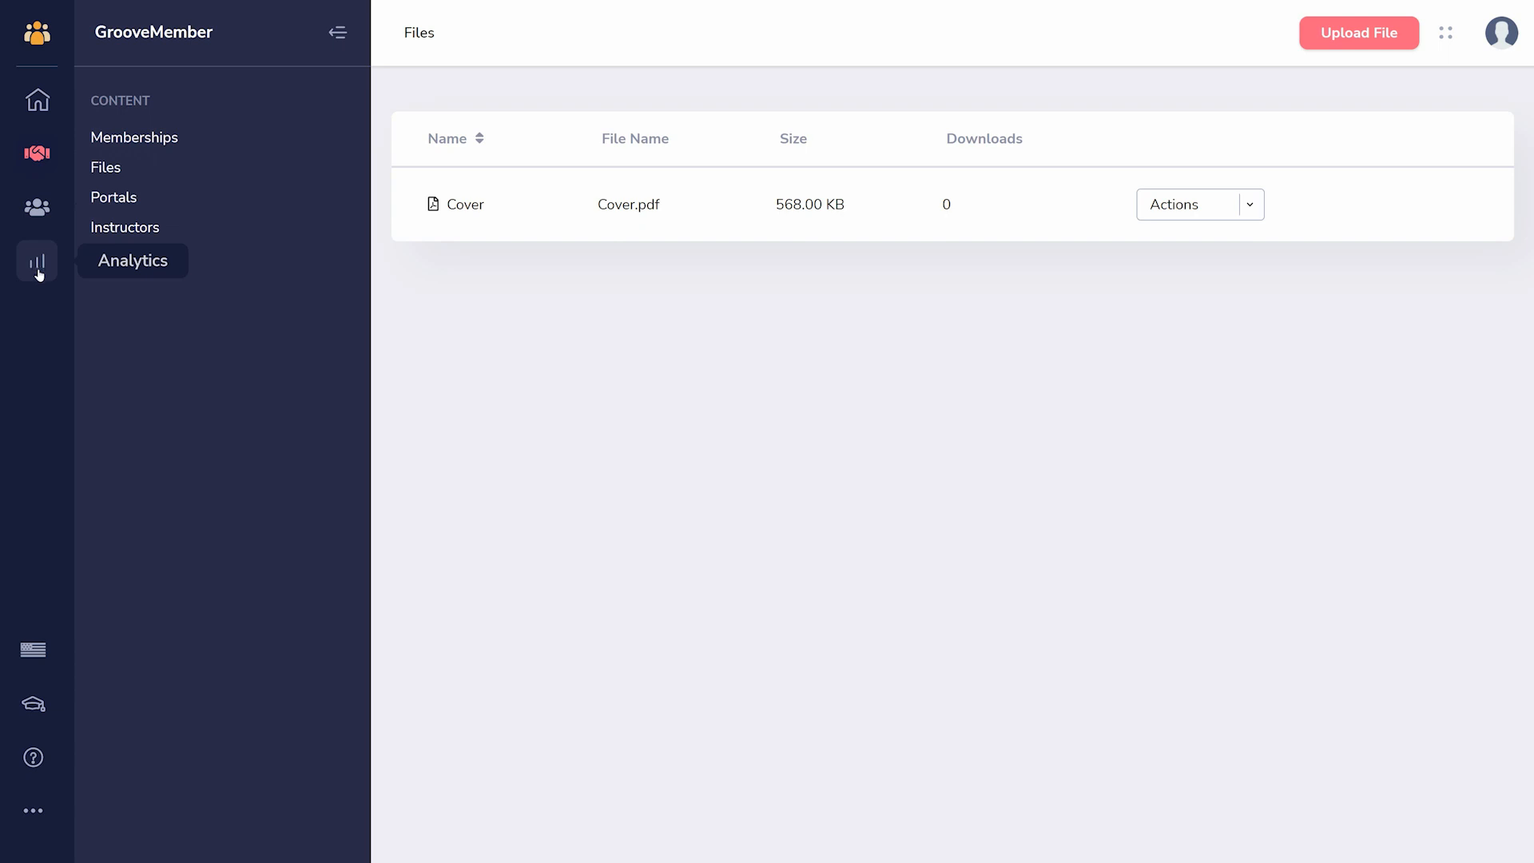
# - Switch to the GrooveVideo app and open its video library
pyautogui.click(41, 39)
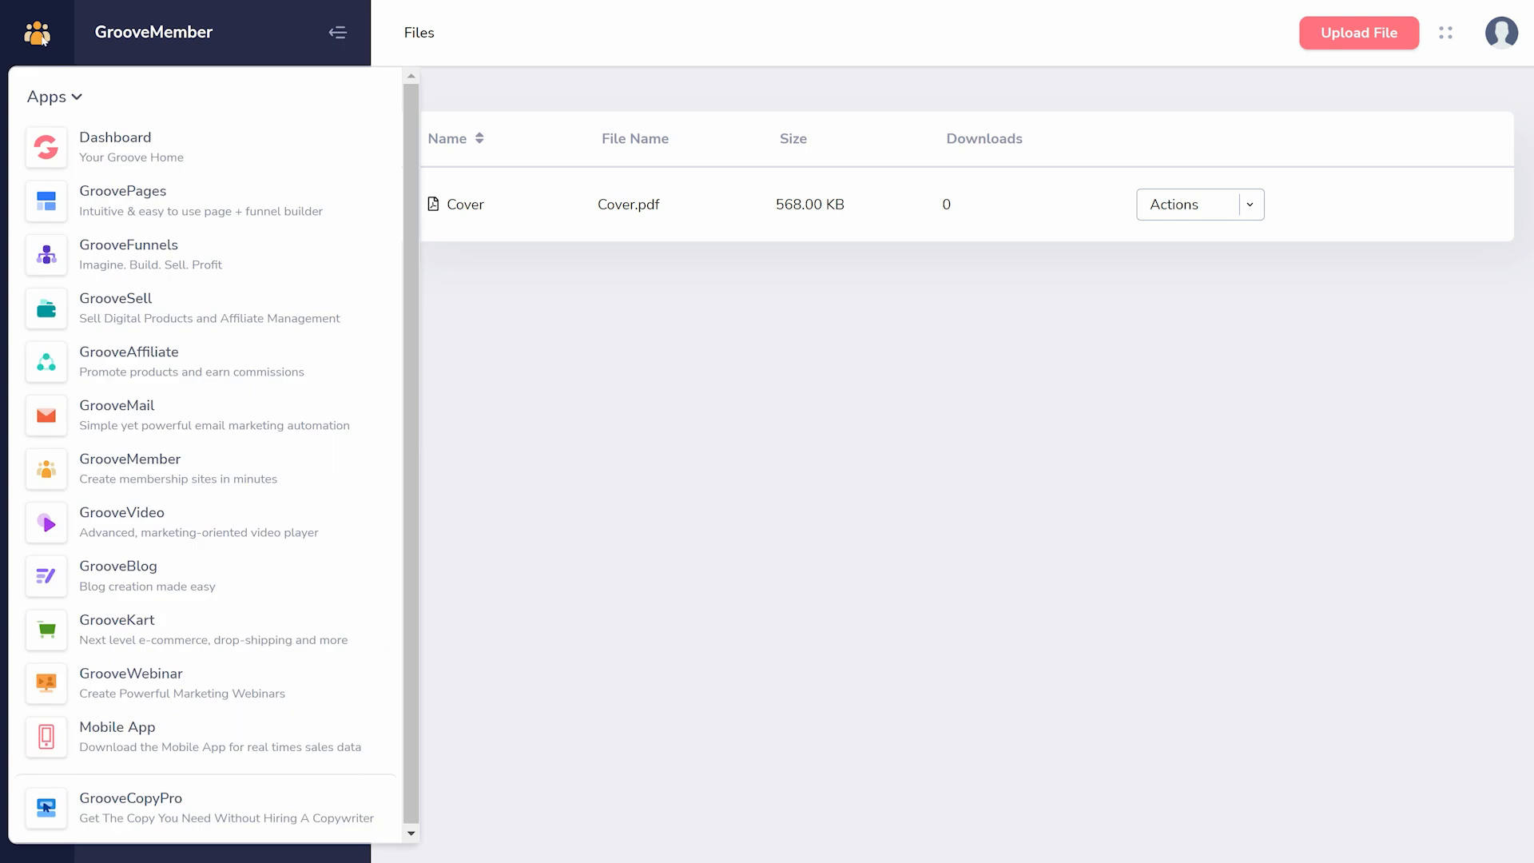
pyautogui.click(114, 525)
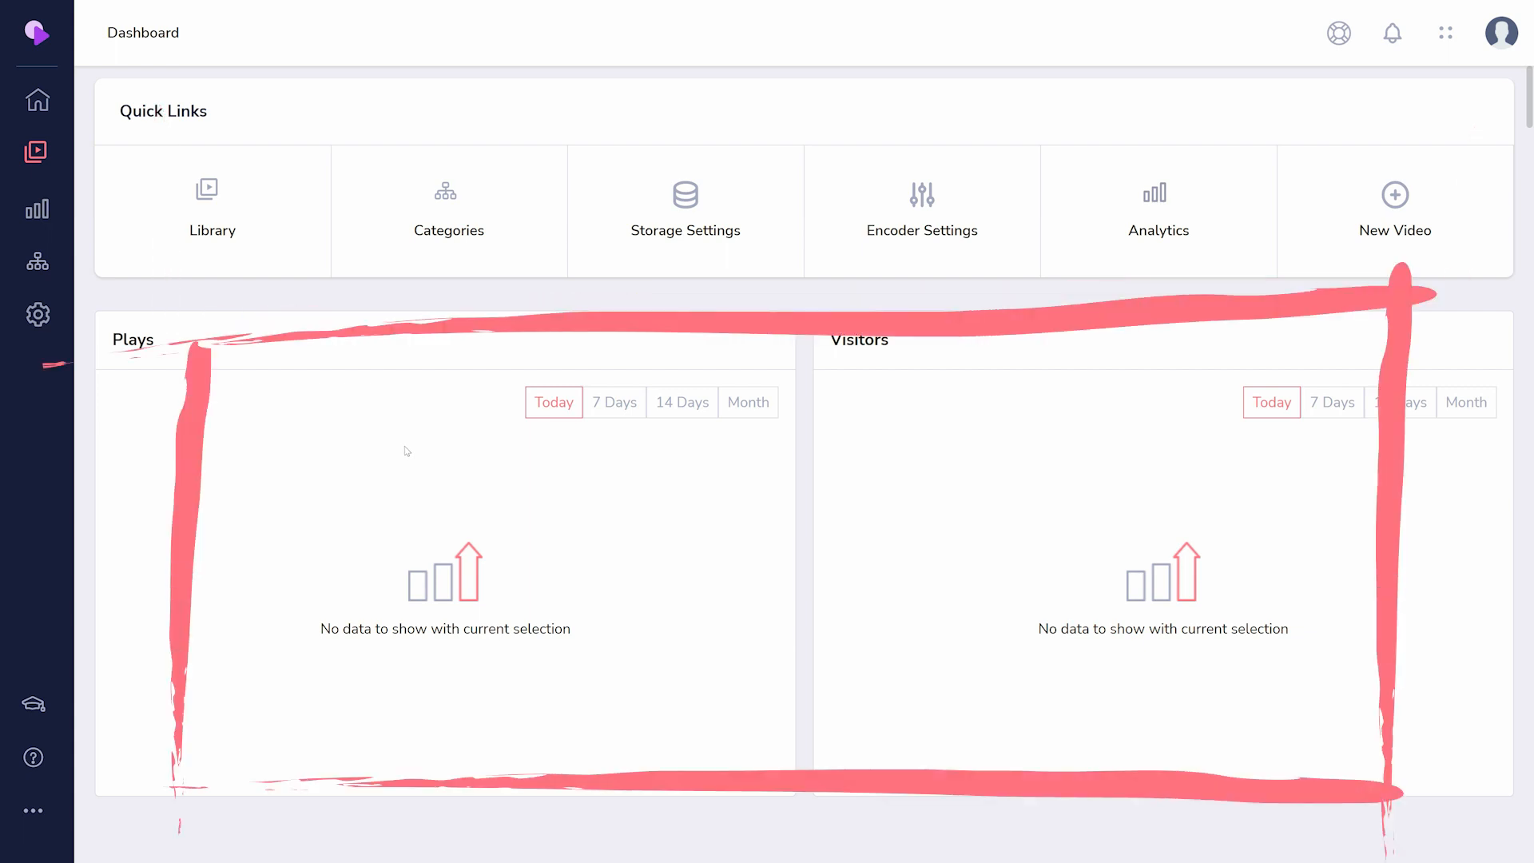
pyautogui.click(34, 154)
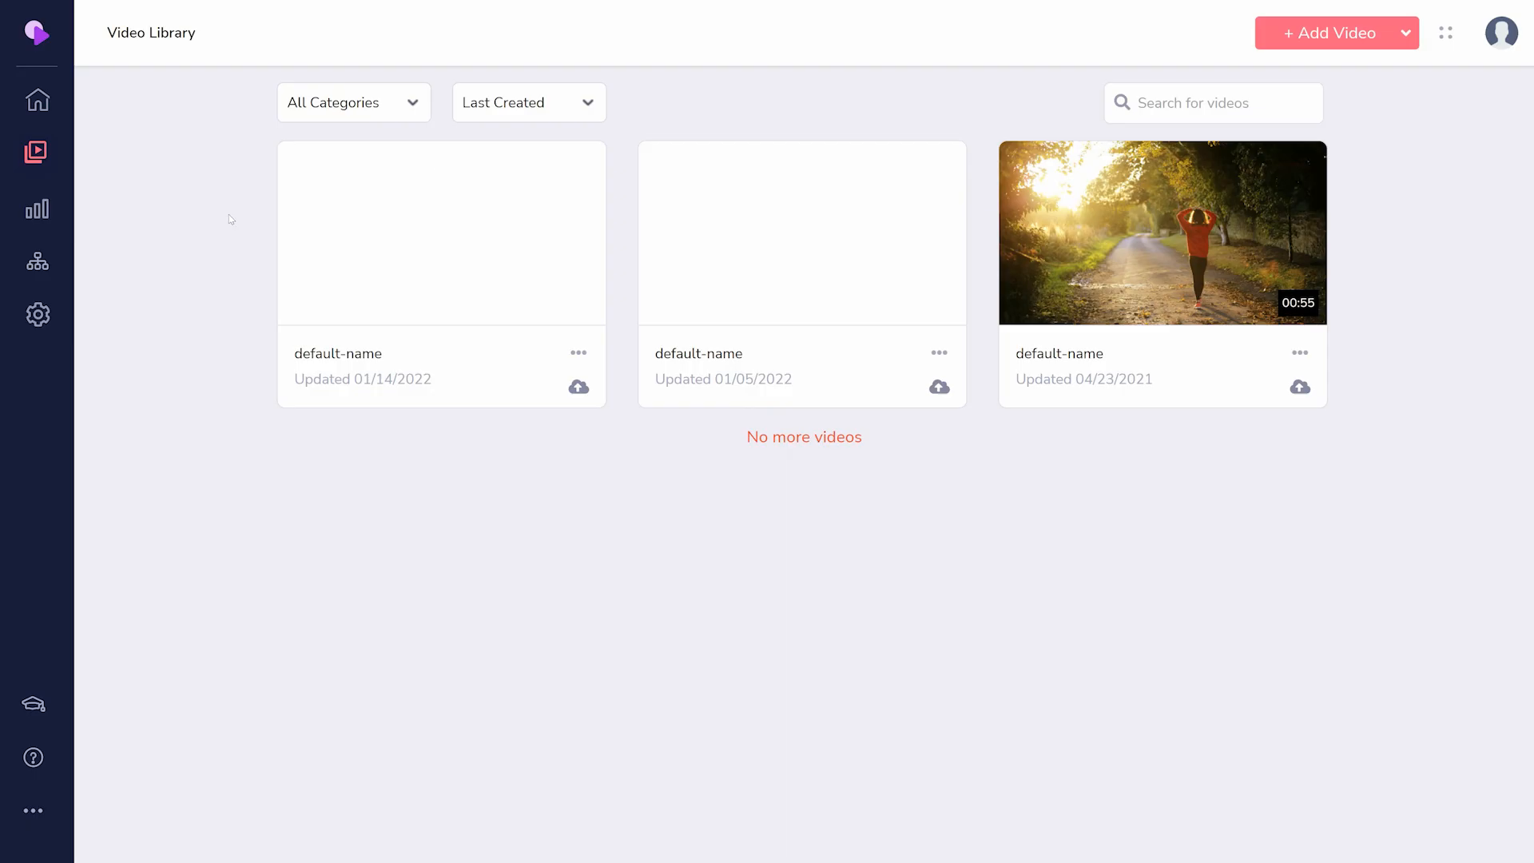
# - Start adding a new video and look at the YouTube and Link (URL) upload sources
pyautogui.click(1300, 39)
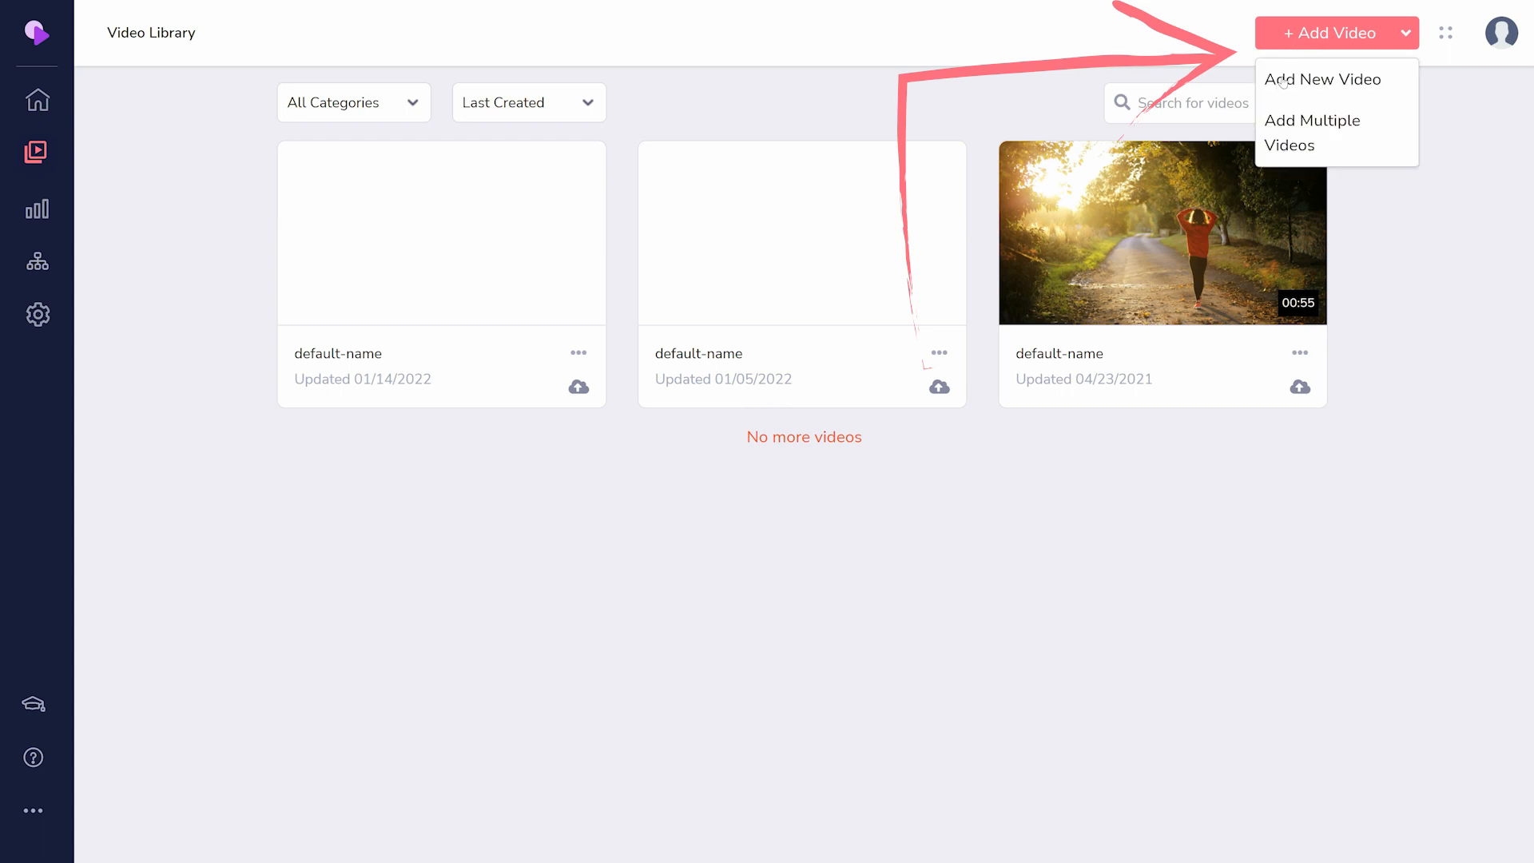
pyautogui.click(1309, 81)
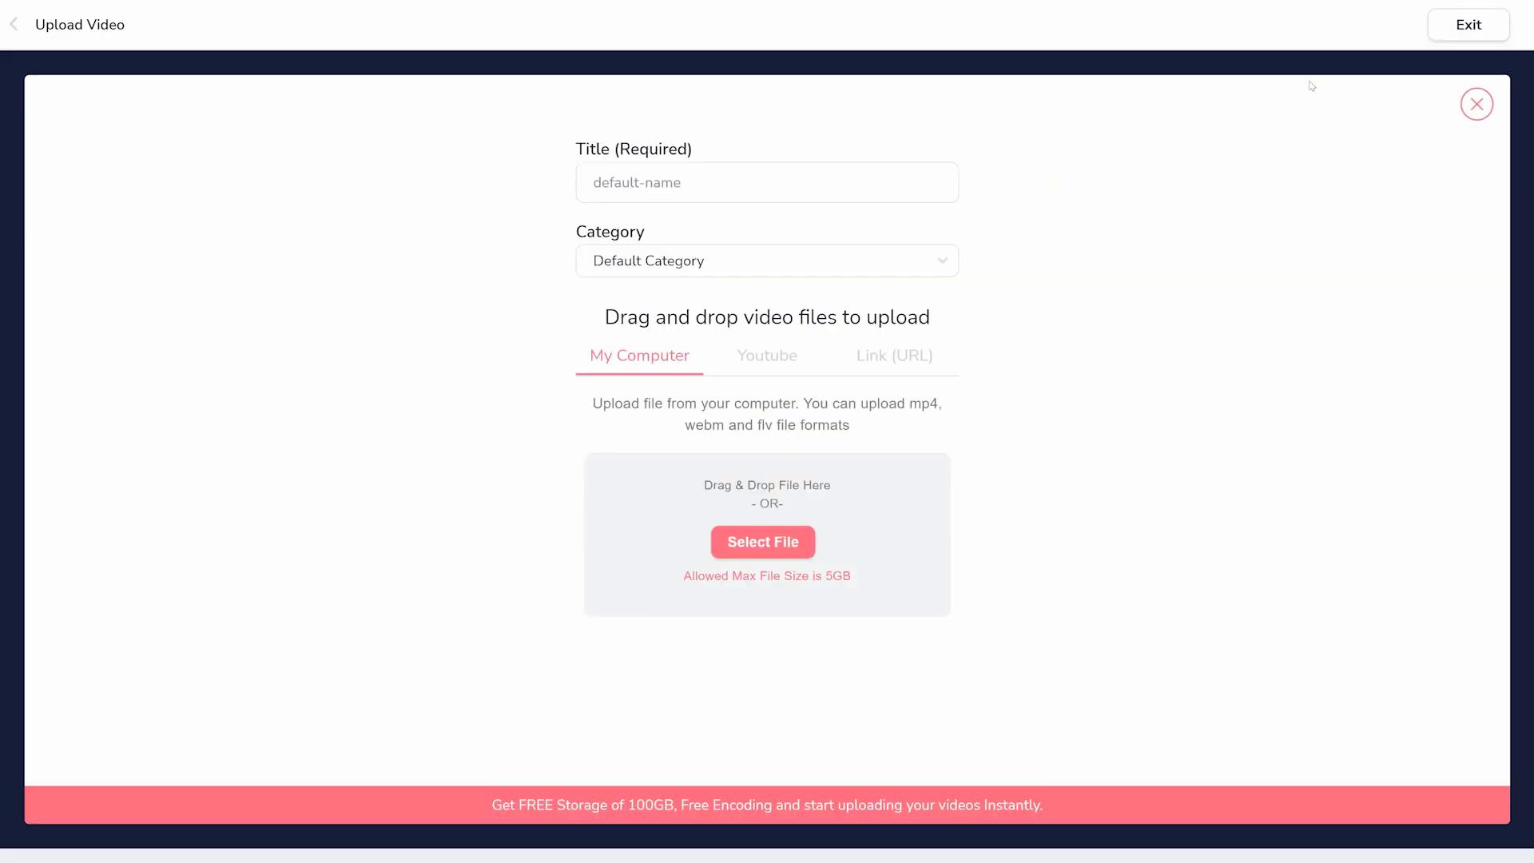
pyautogui.click(775, 367)
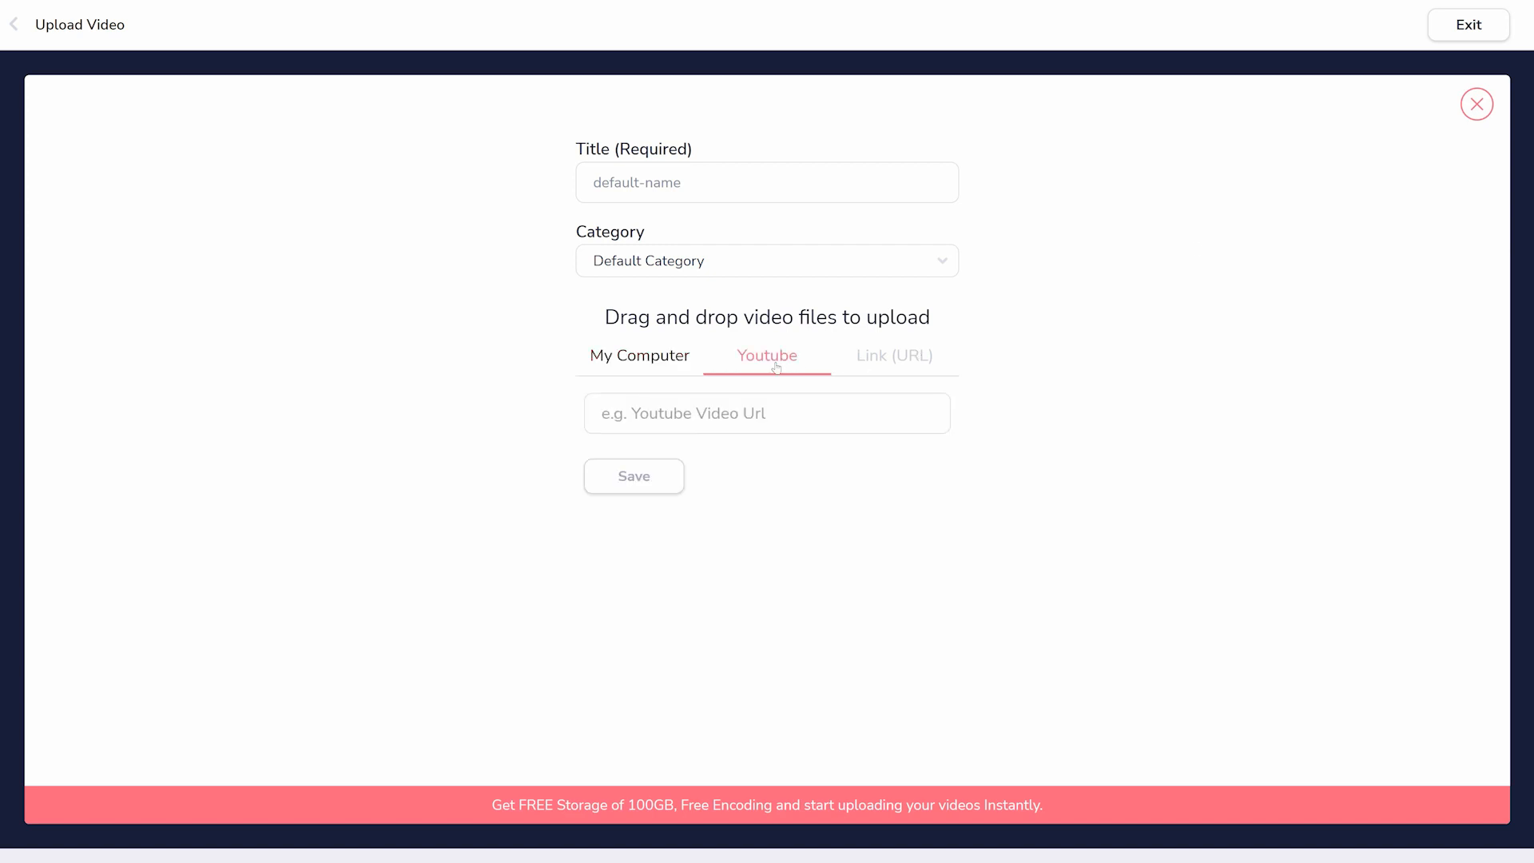
pyautogui.click(892, 370)
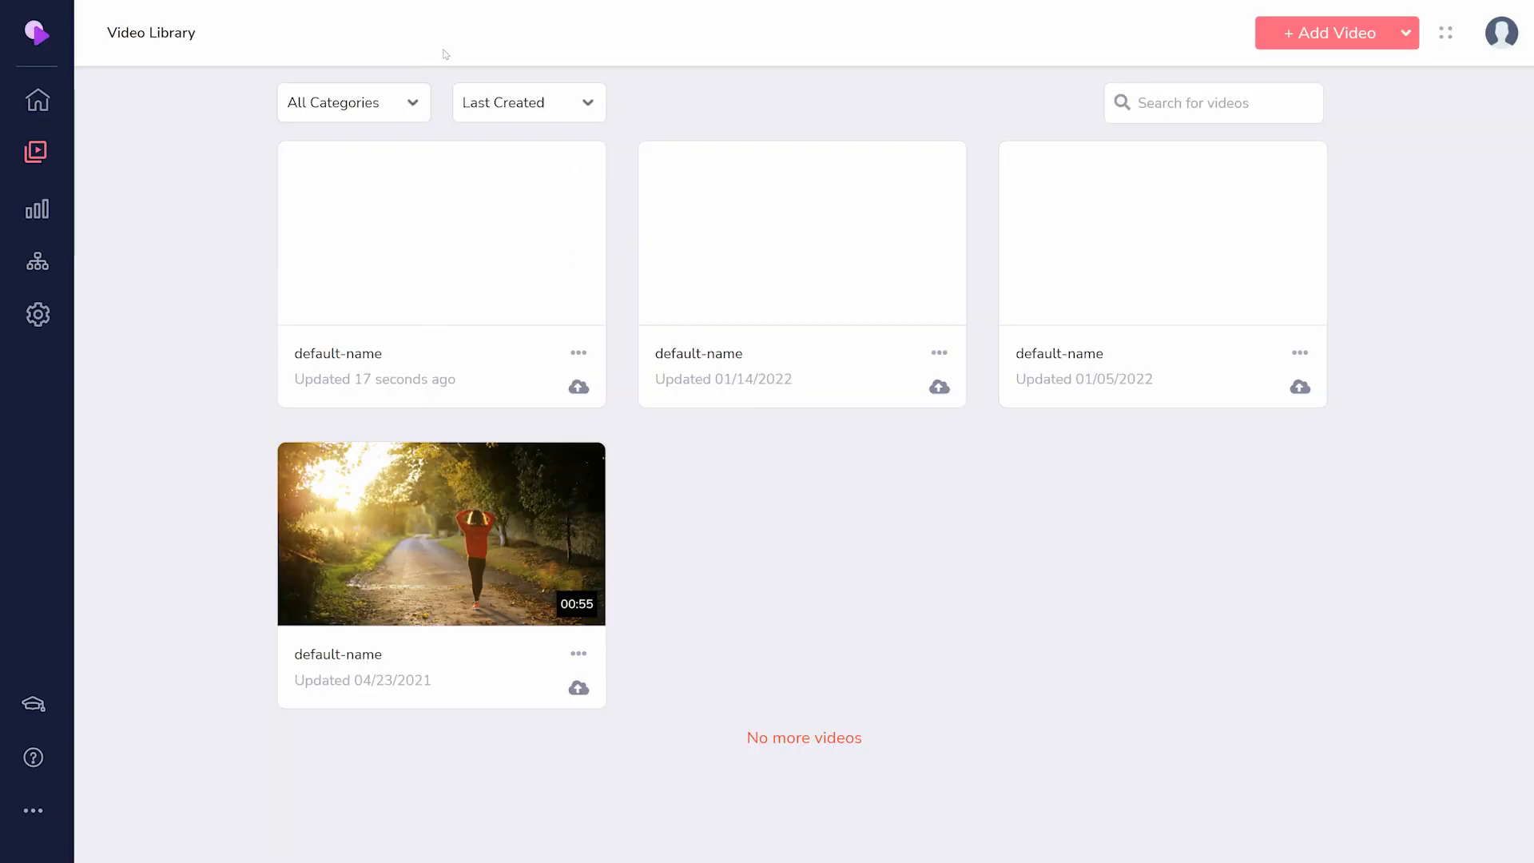
# - Look at the video library's category filter options and the page for managing video categories
pyautogui.click(376, 98)
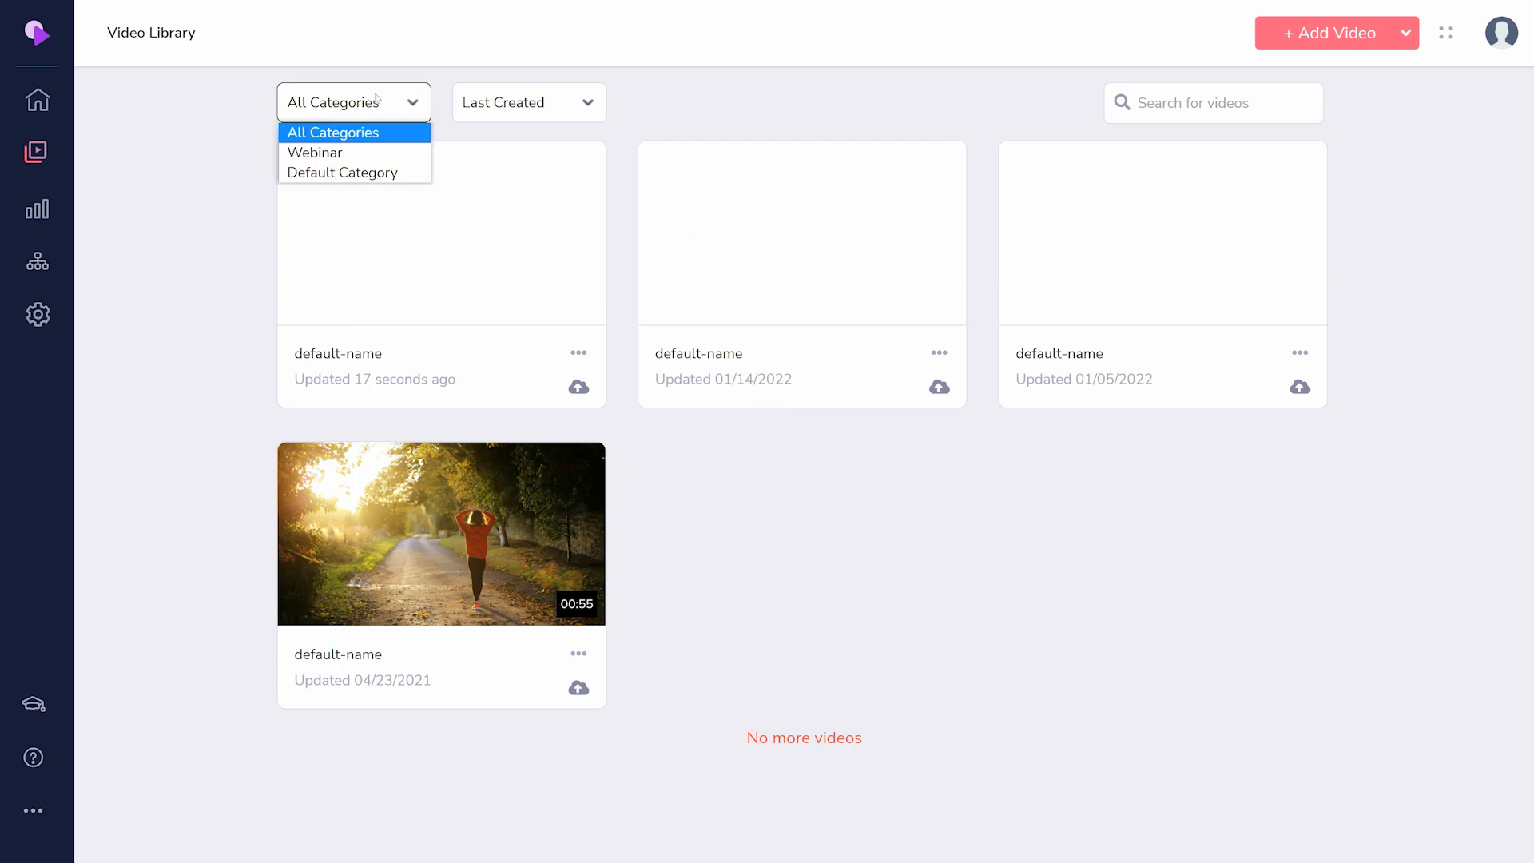
pyautogui.click(376, 99)
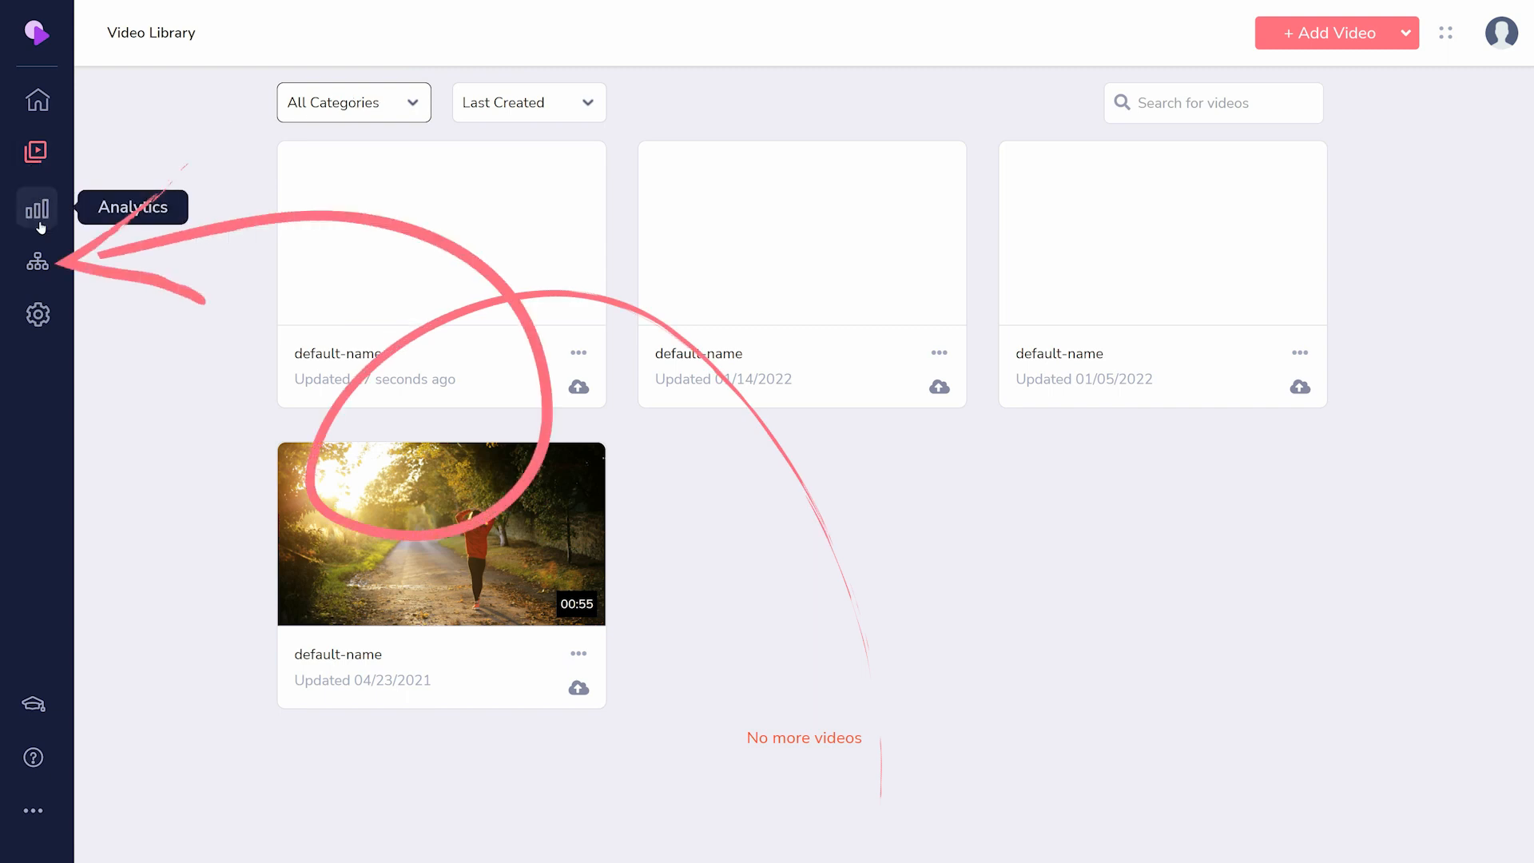
pyautogui.click(38, 261)
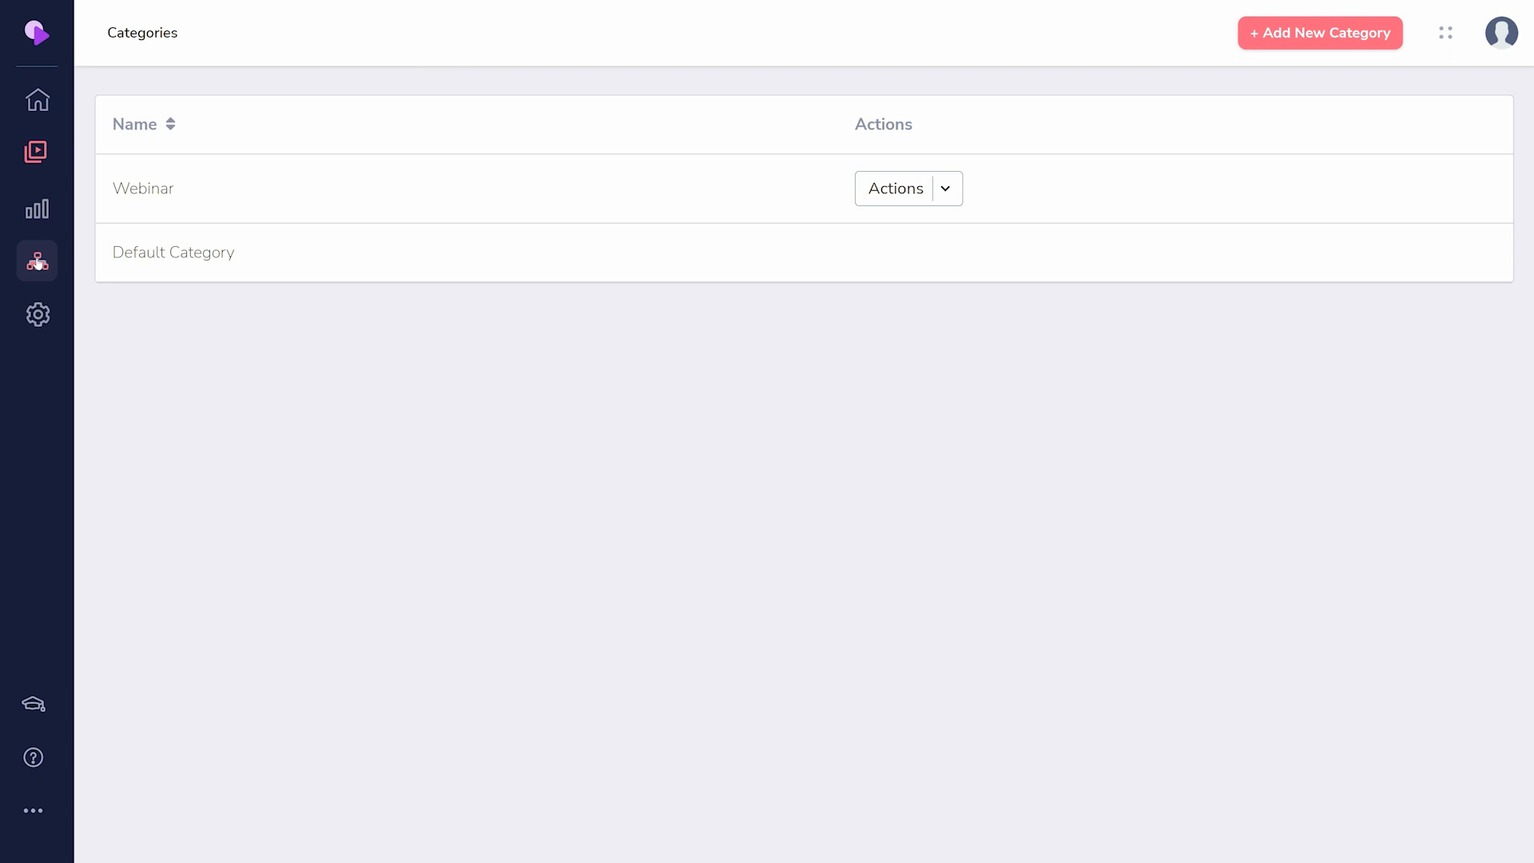
# - View GrooveVideo's analytics, and examine its storage and video encoder settings
pyautogui.click(35, 208)
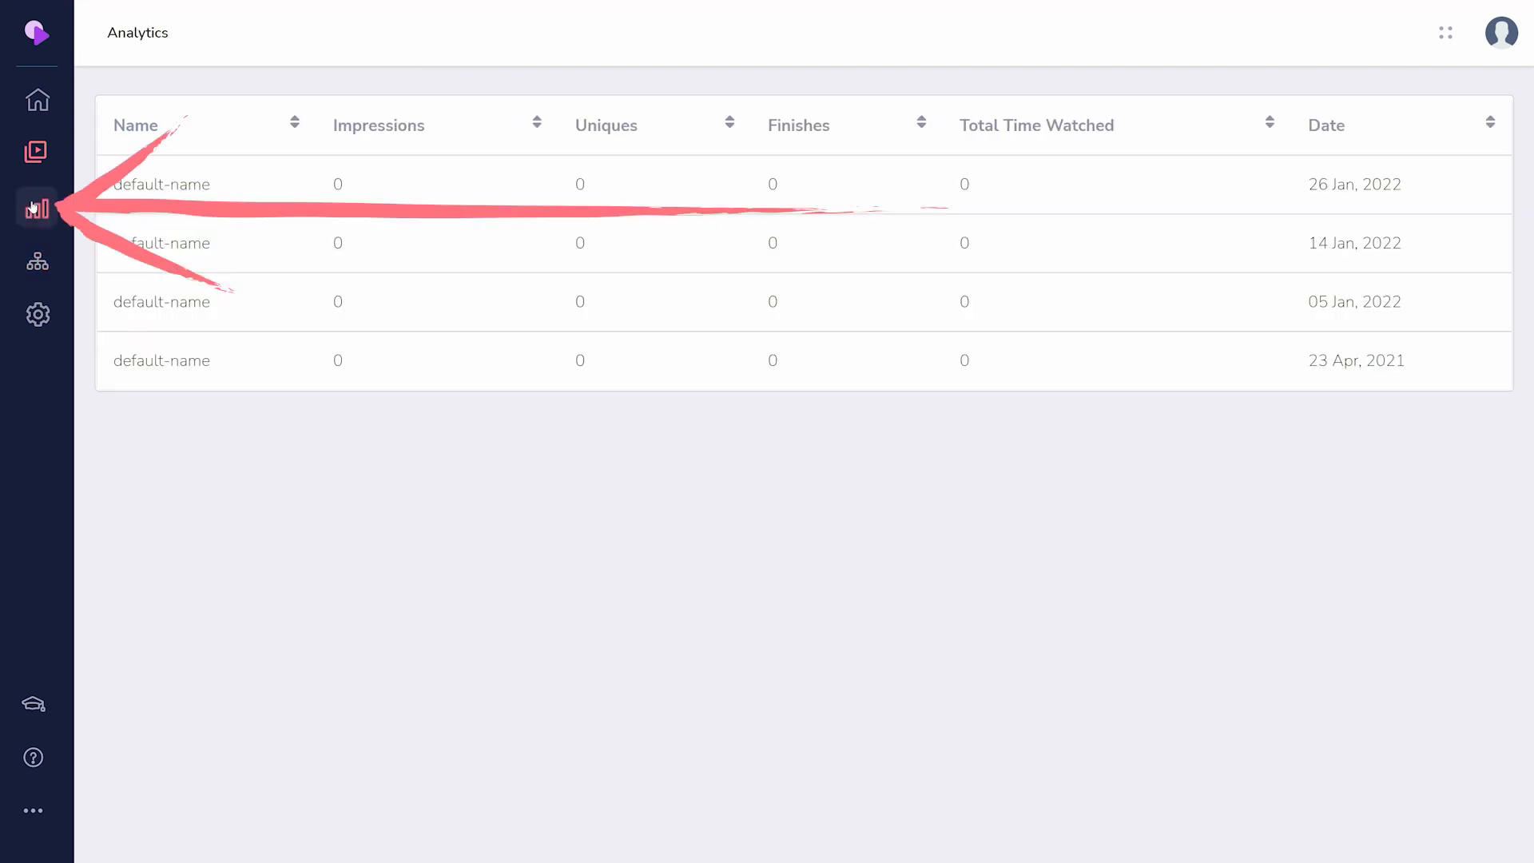
pyautogui.click(48, 318)
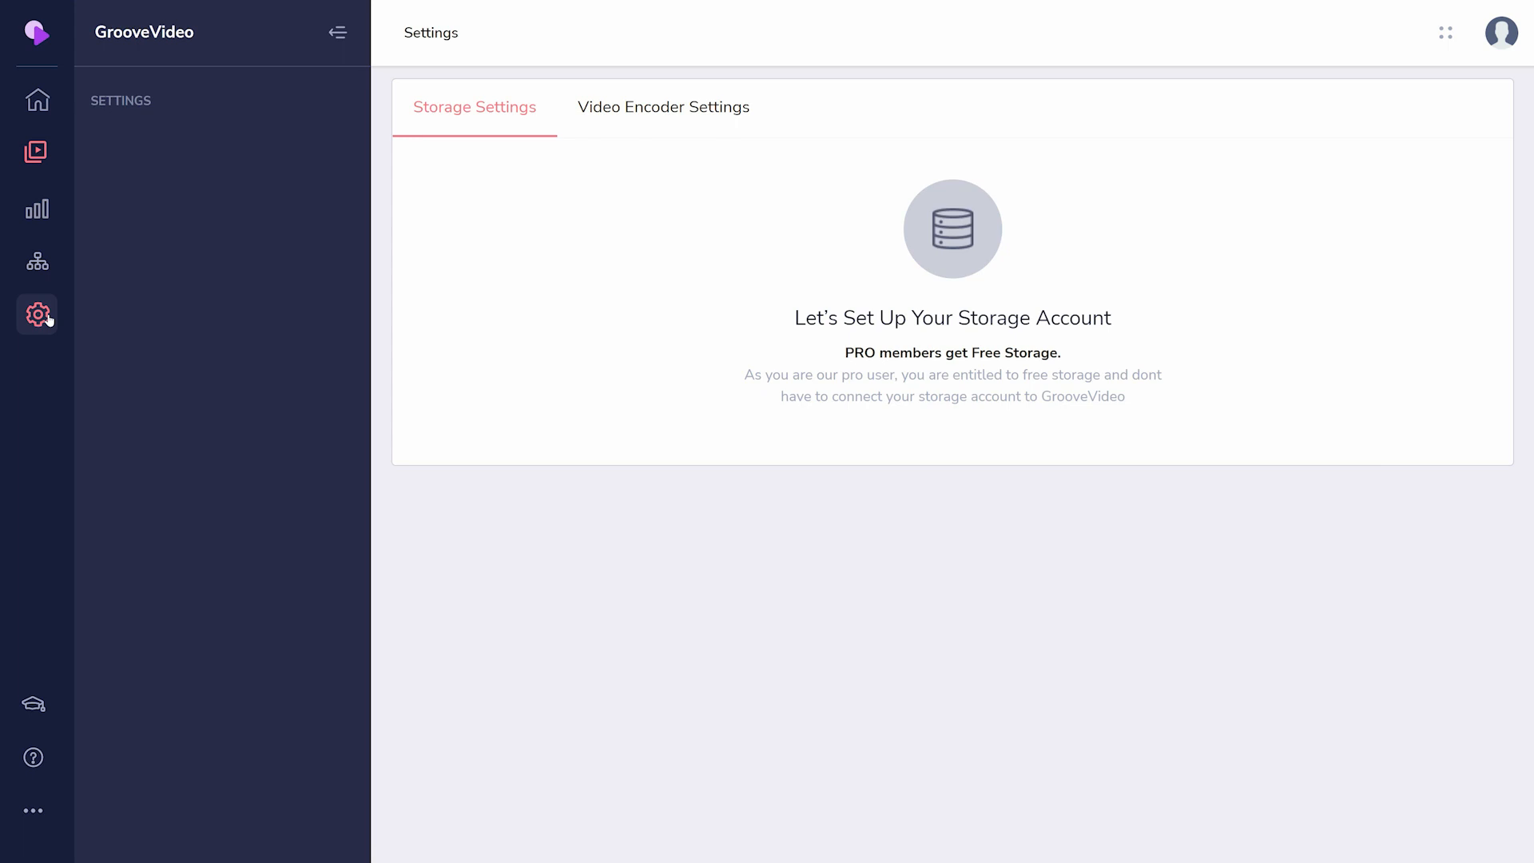
pyautogui.click(707, 115)
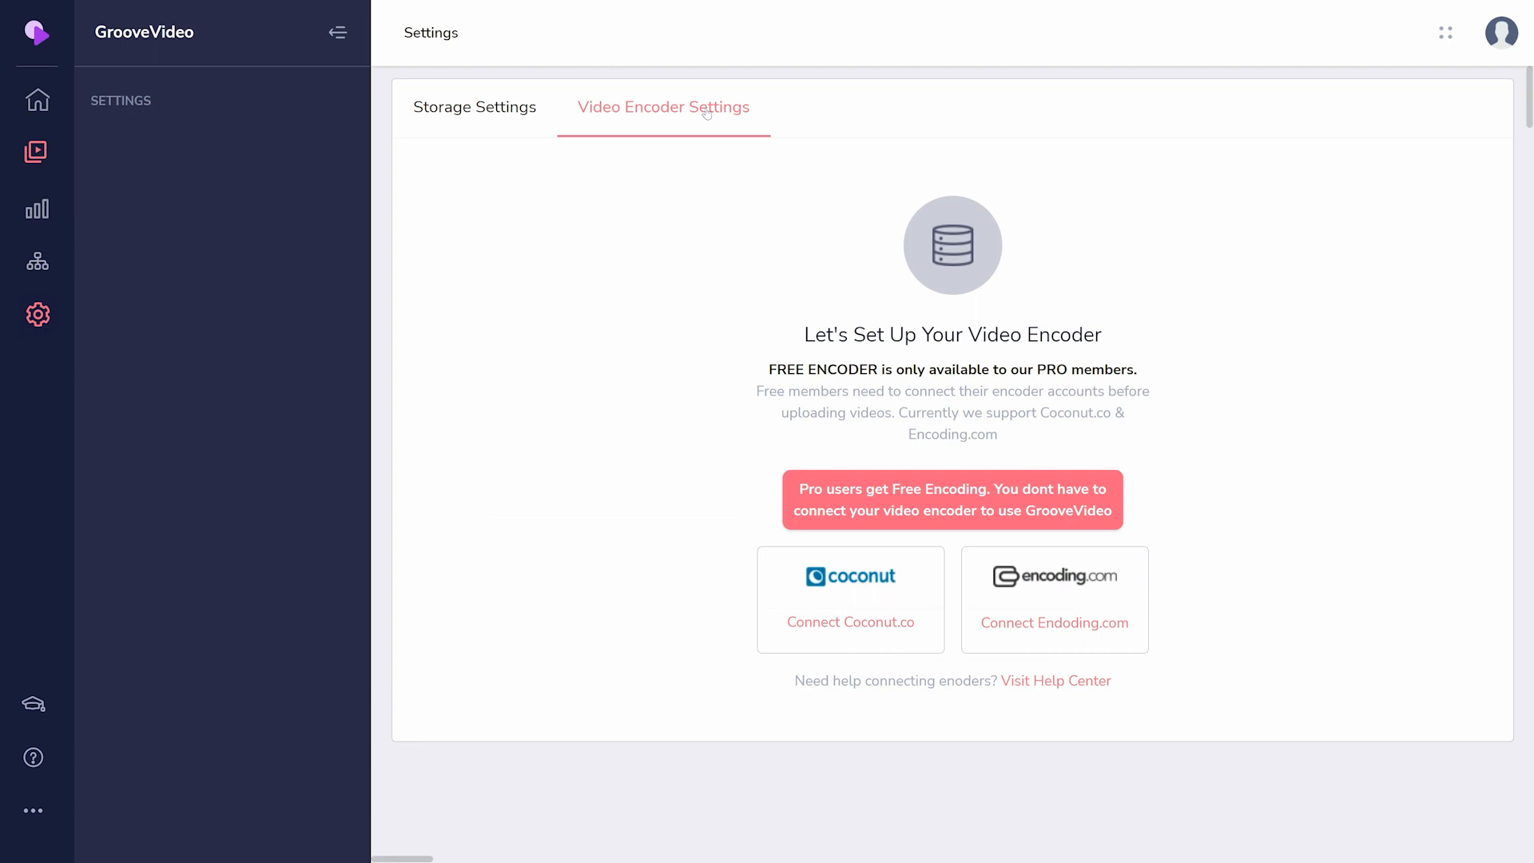
# - Switch to the GrooveBlog app and create a blog named Orientation Video Blog with the subdomain orientationvideo
pyautogui.click(35, 32)
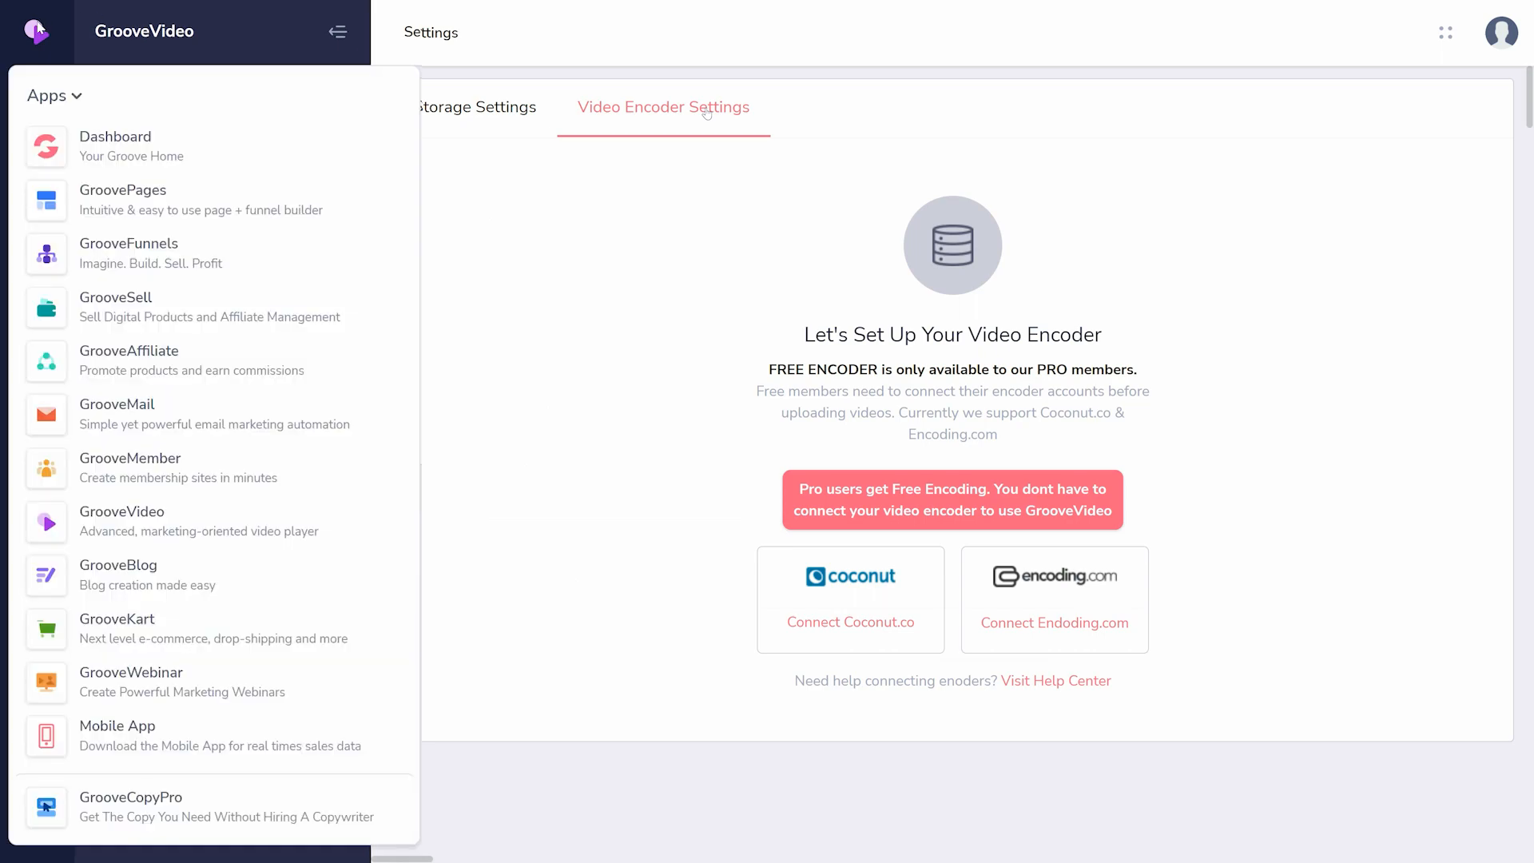
pyautogui.click(112, 576)
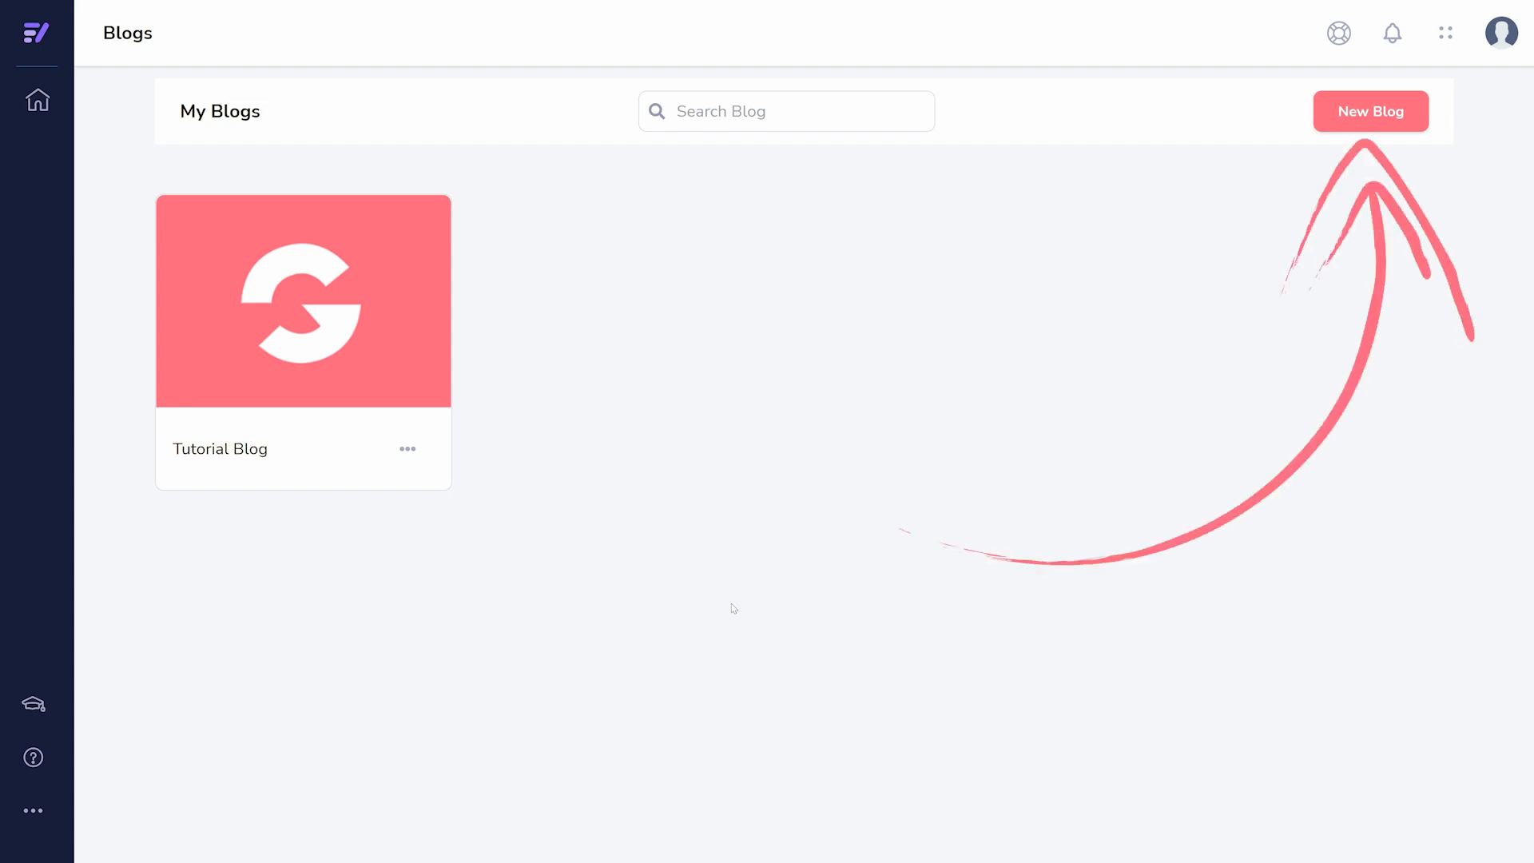
pyautogui.click(1350, 111)
pyautogui.write('Orient')
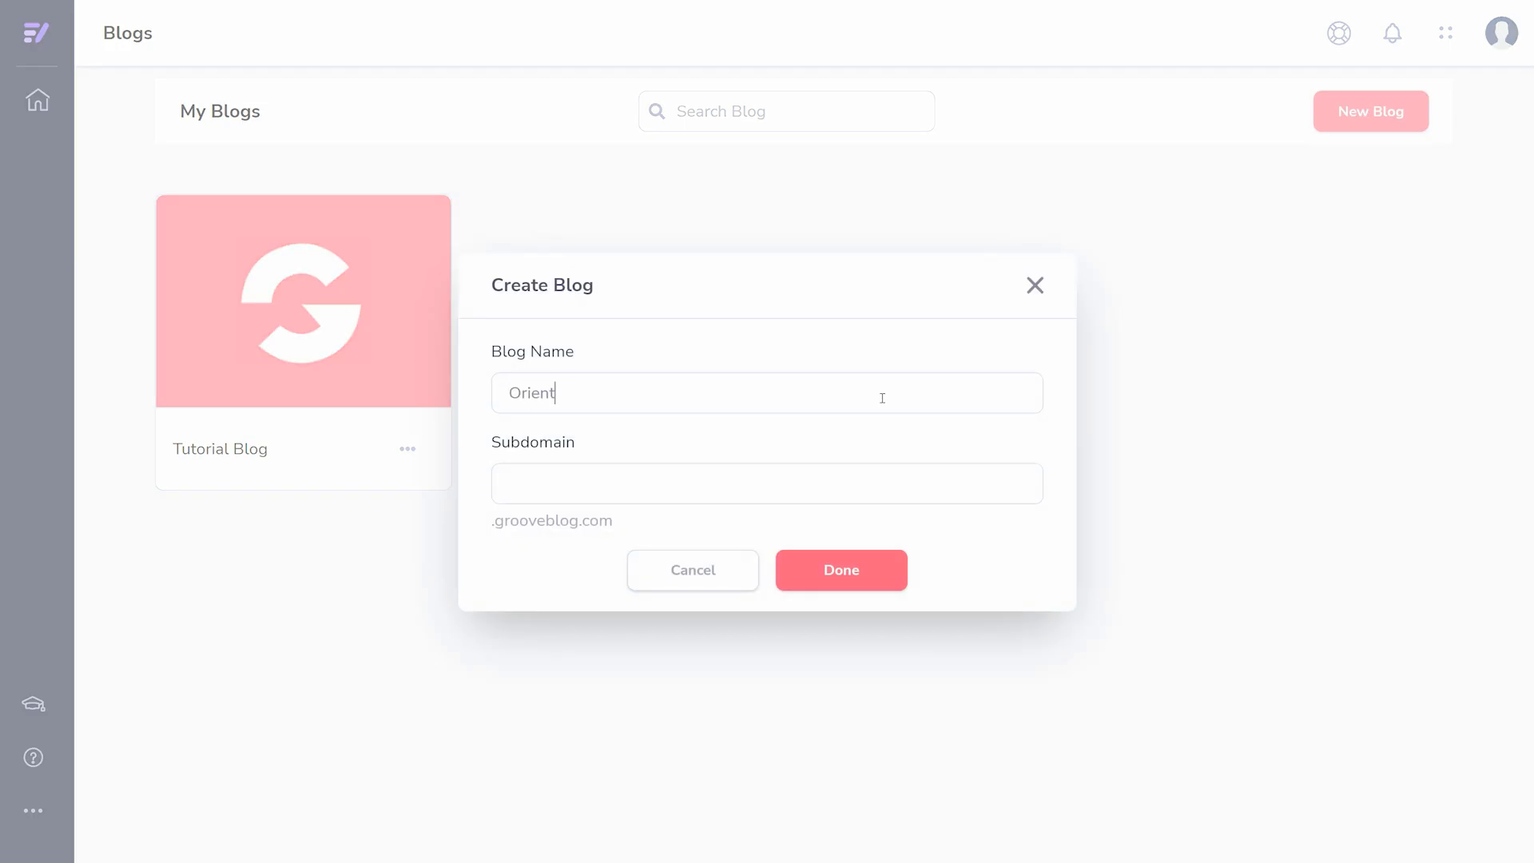
pyautogui.write('ation Video Blog')
pyautogui.press('Tab')
pyautogui.write('orientationvideo')
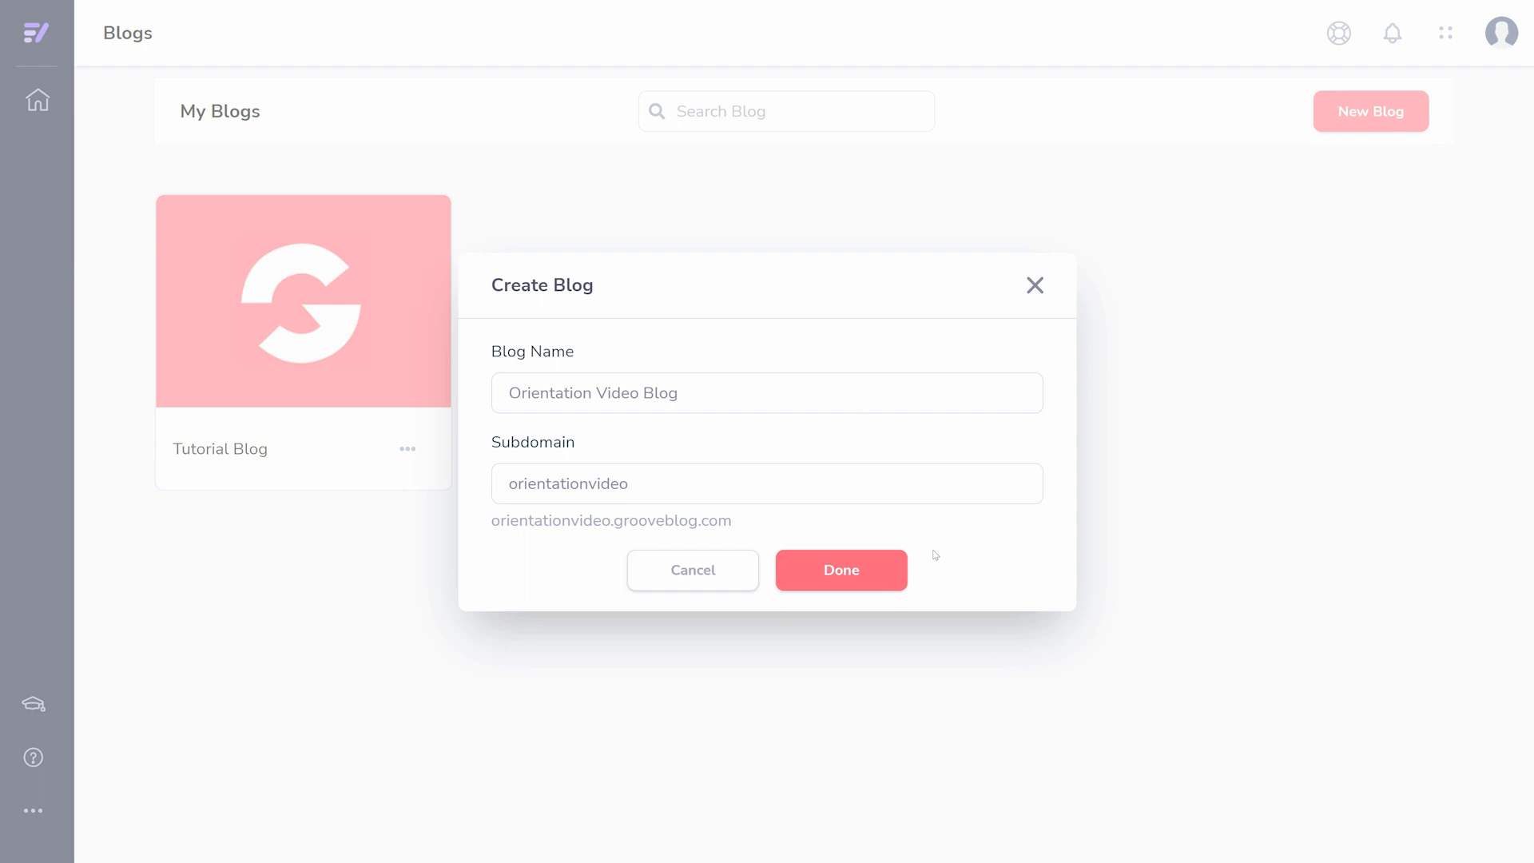
pyautogui.click(837, 576)
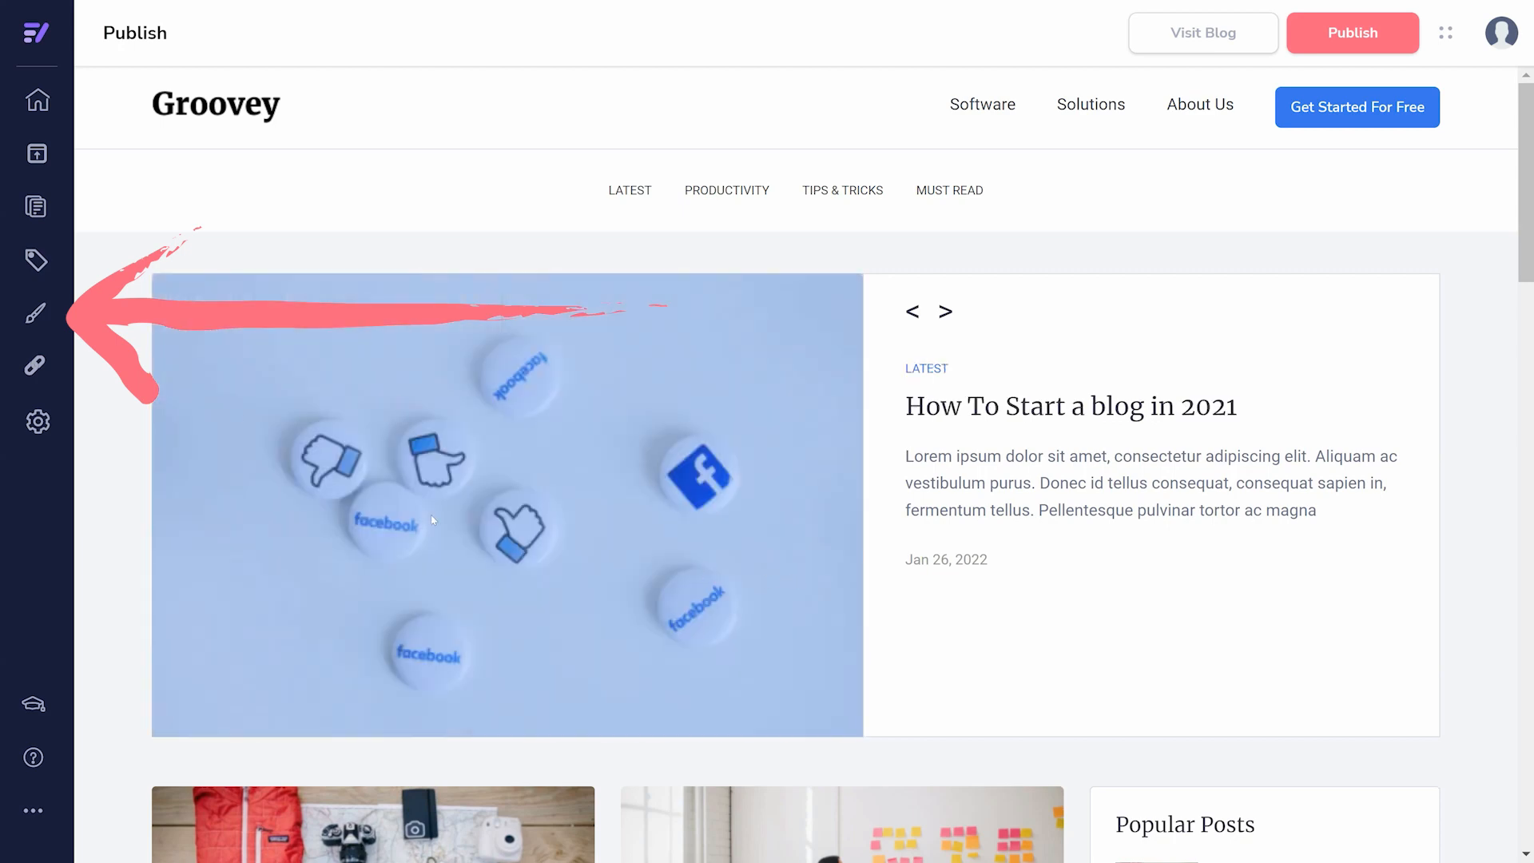
# - View the blog's current theme and examine its font and color customization options
pyautogui.click(40, 320)
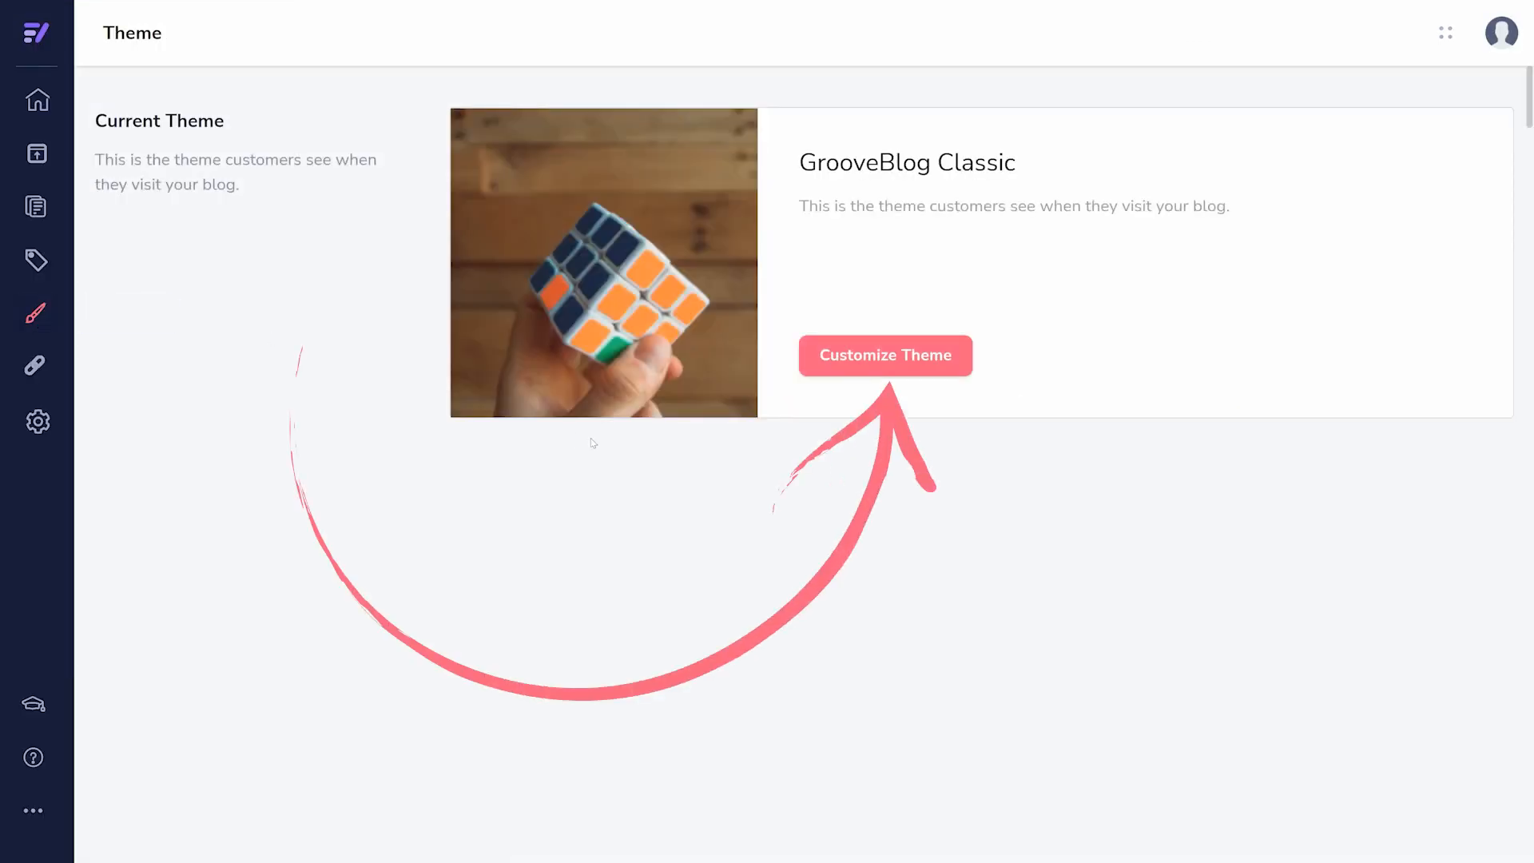
pyautogui.click(899, 357)
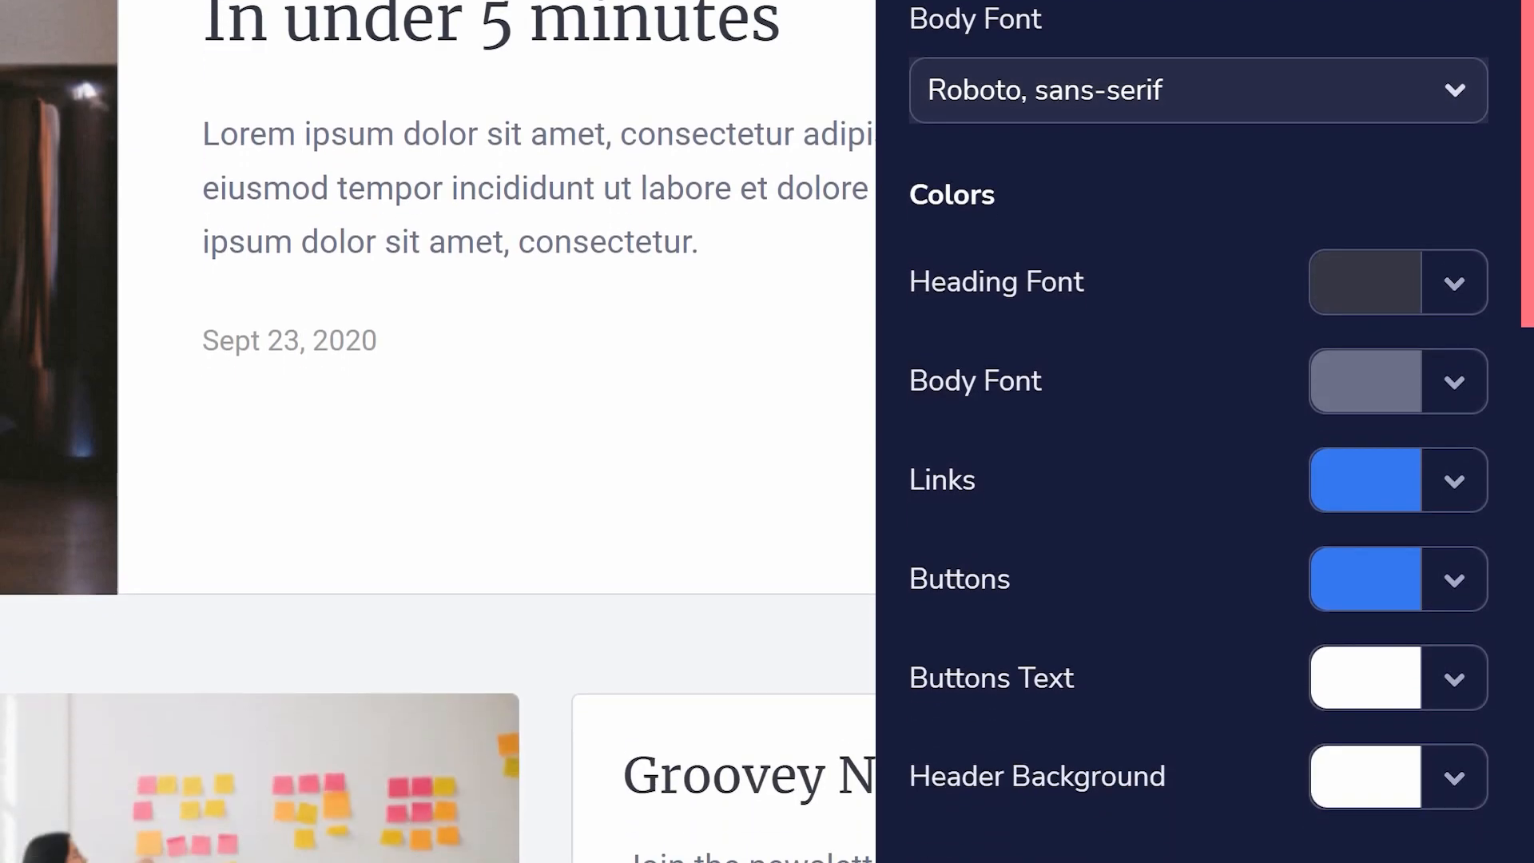
pyautogui.scroll(-5, 1458, 299)
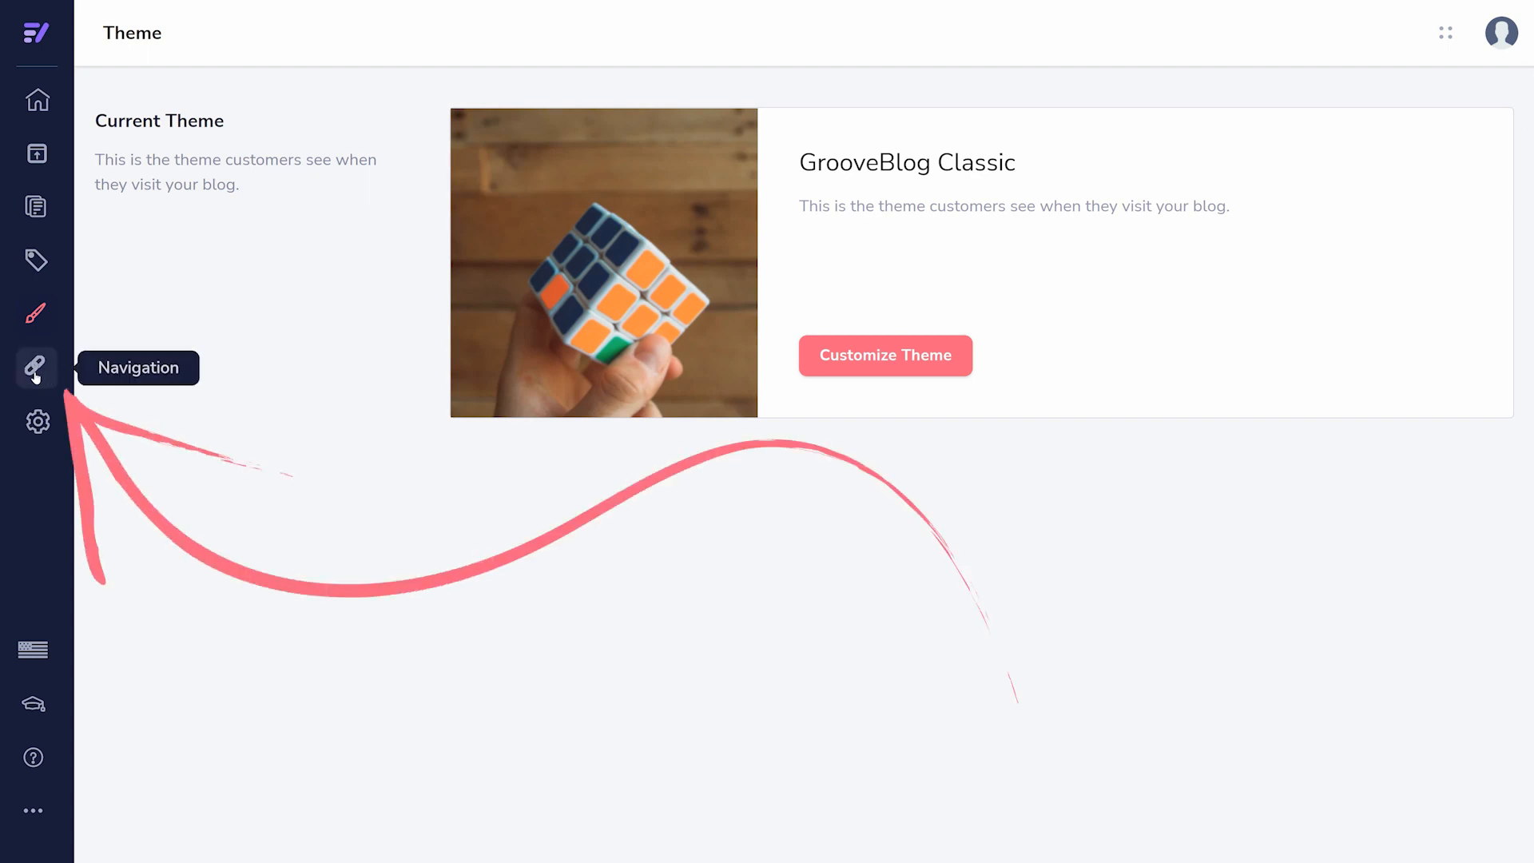
# - Look at the blog's navigation links, navigation categories and the form for adding a link
pyautogui.click(35, 369)
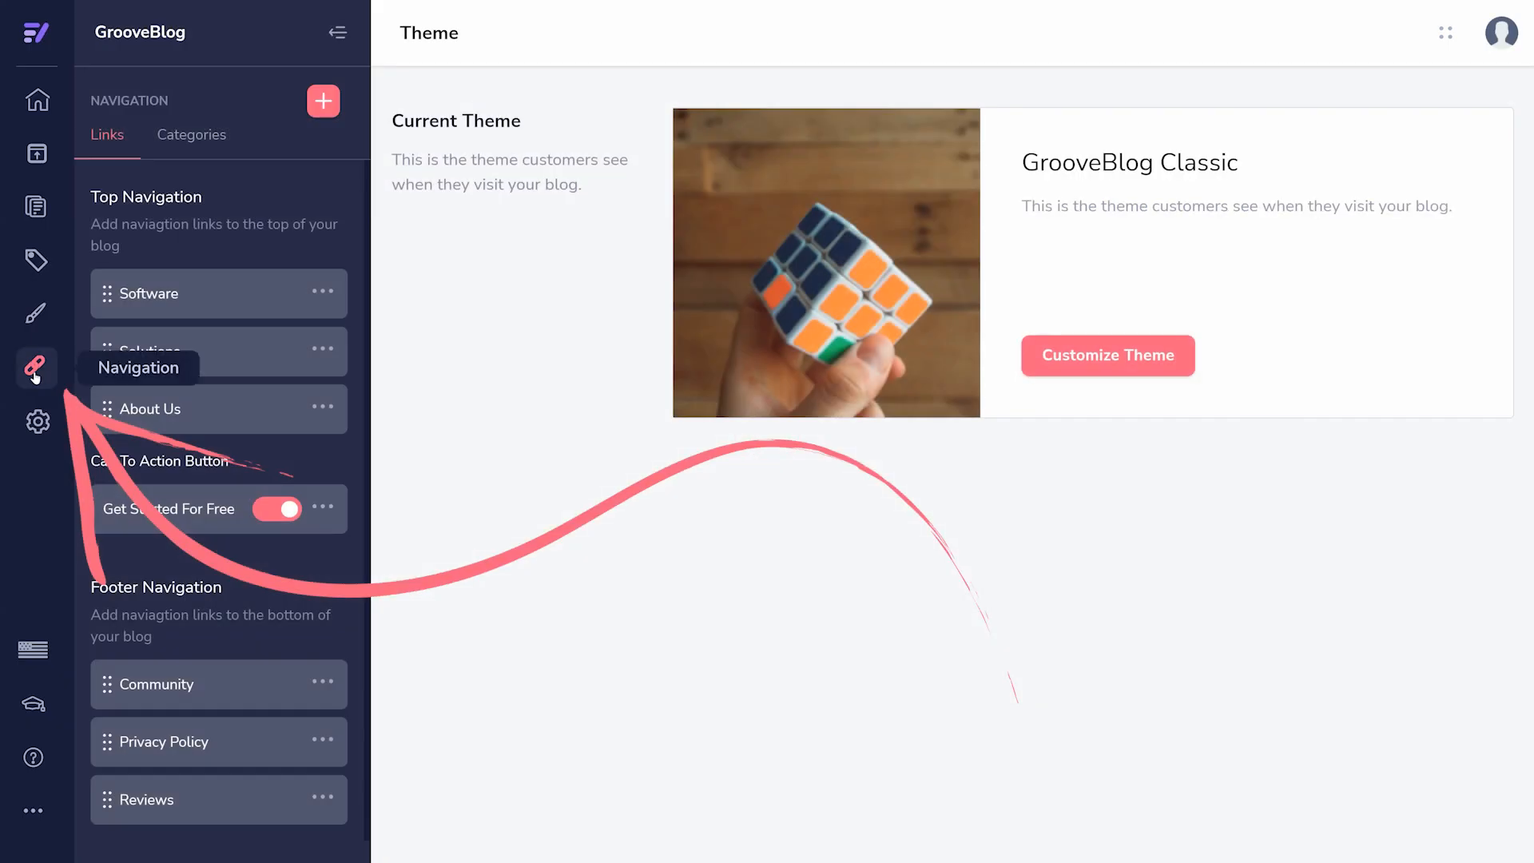
pyautogui.click(218, 147)
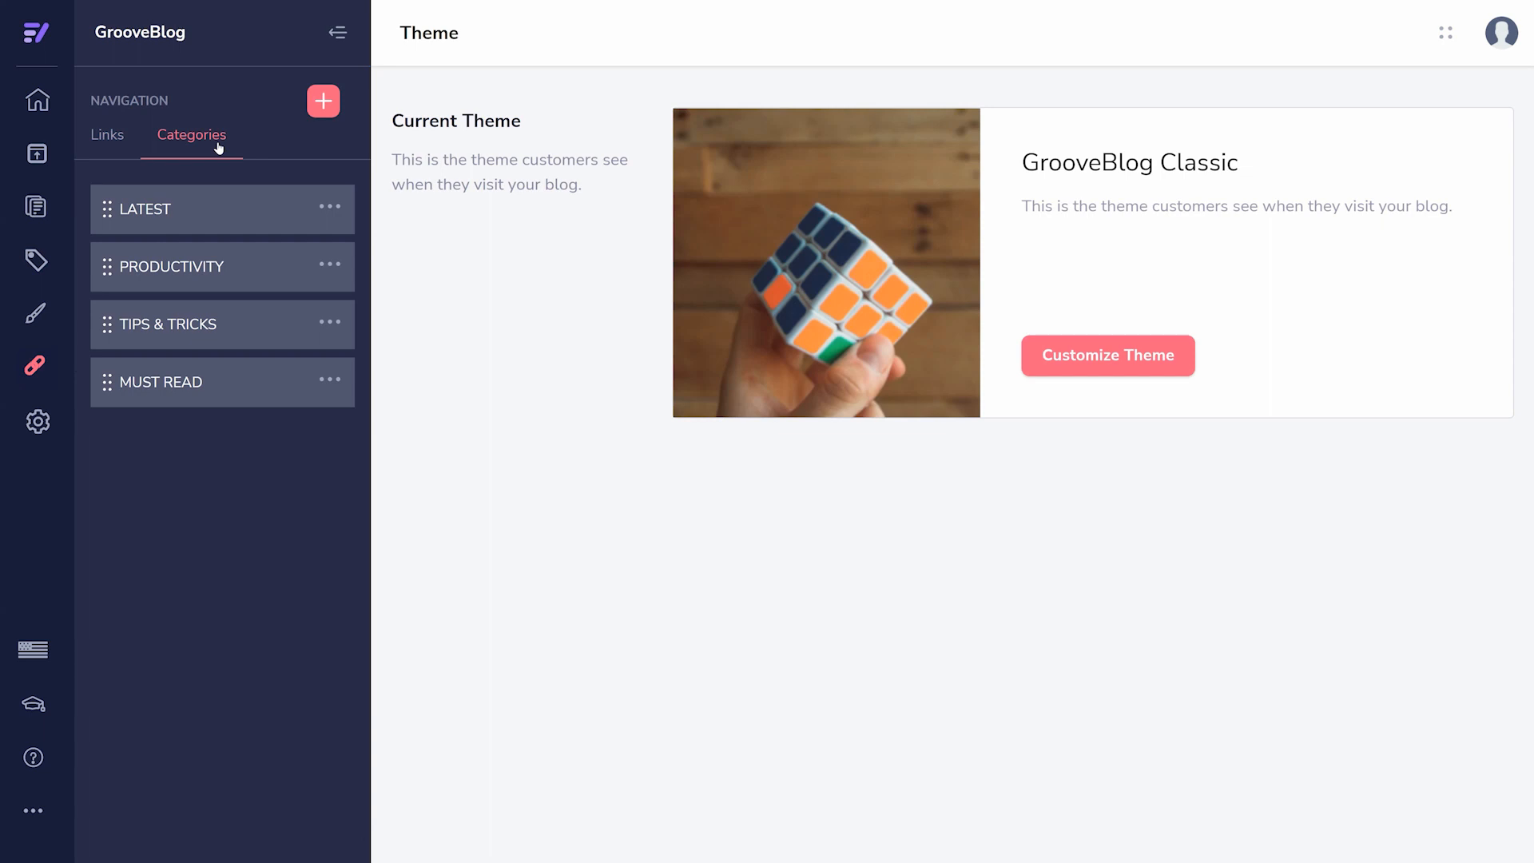
pyautogui.click(119, 138)
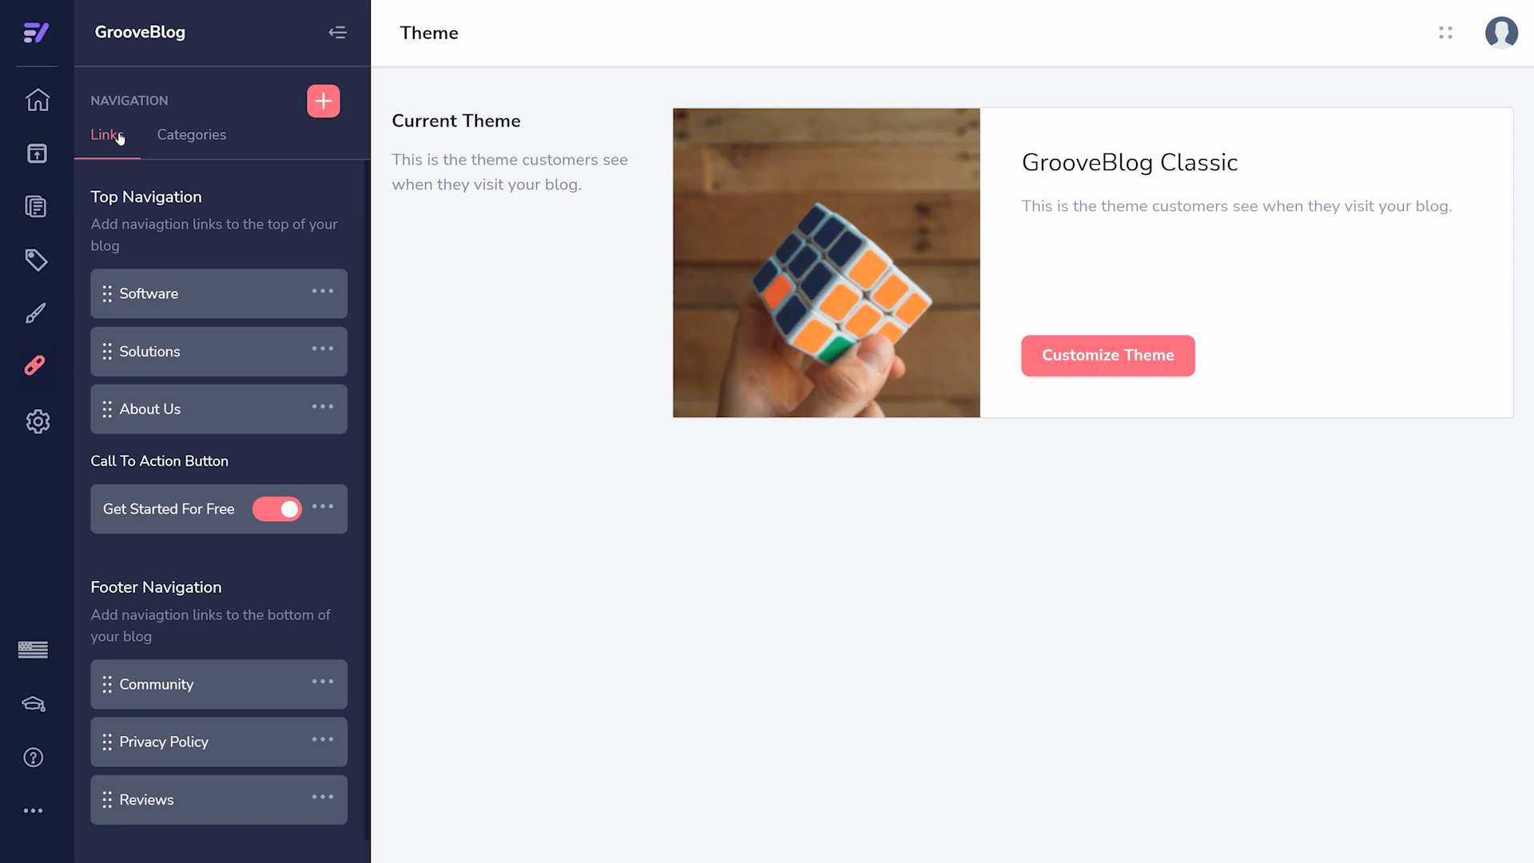
pyautogui.click(324, 103)
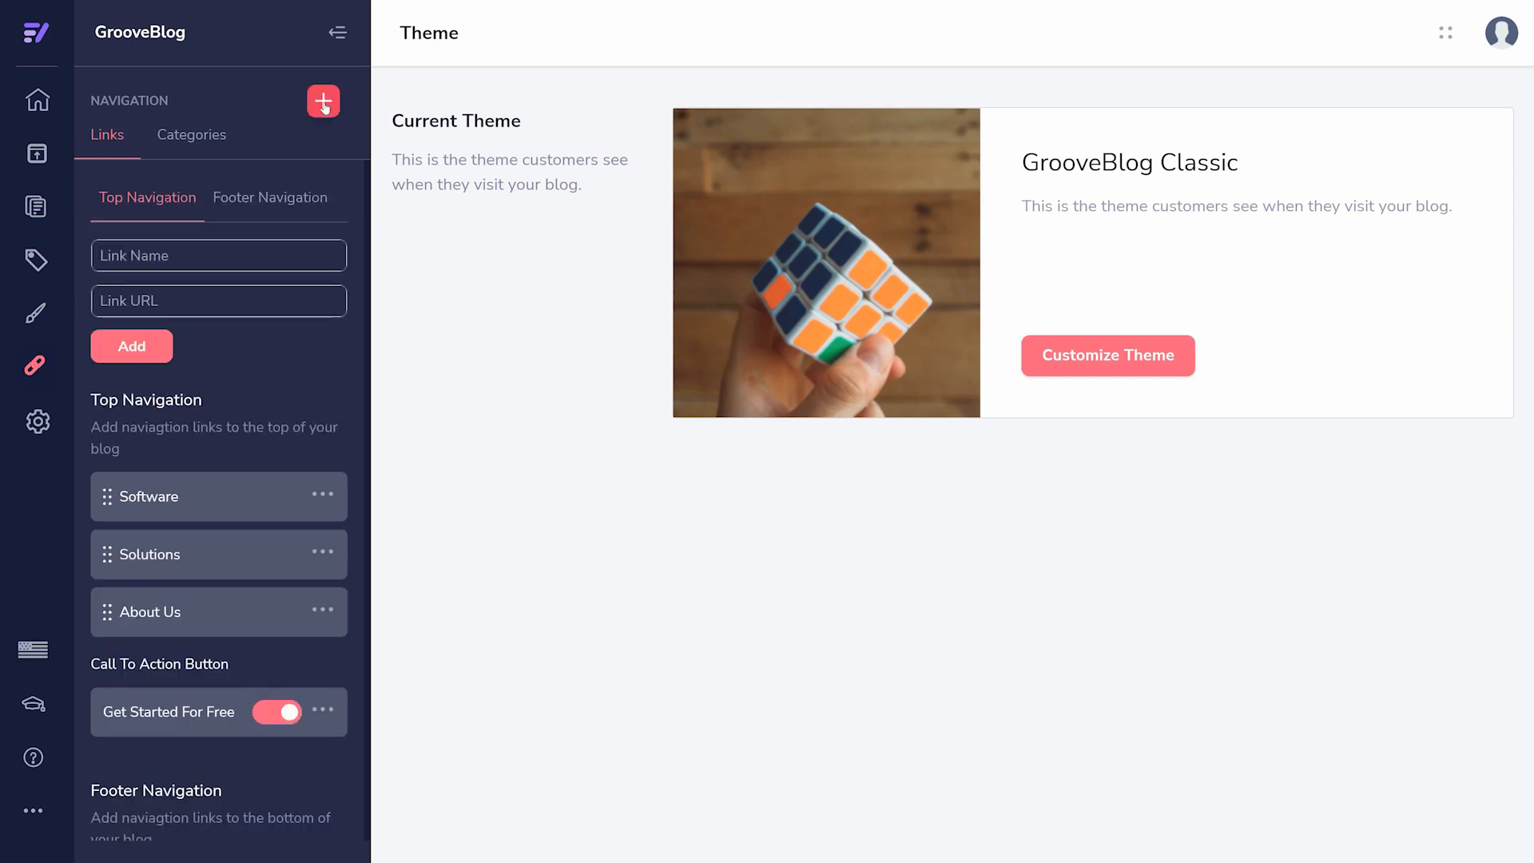
pyautogui.click(212, 144)
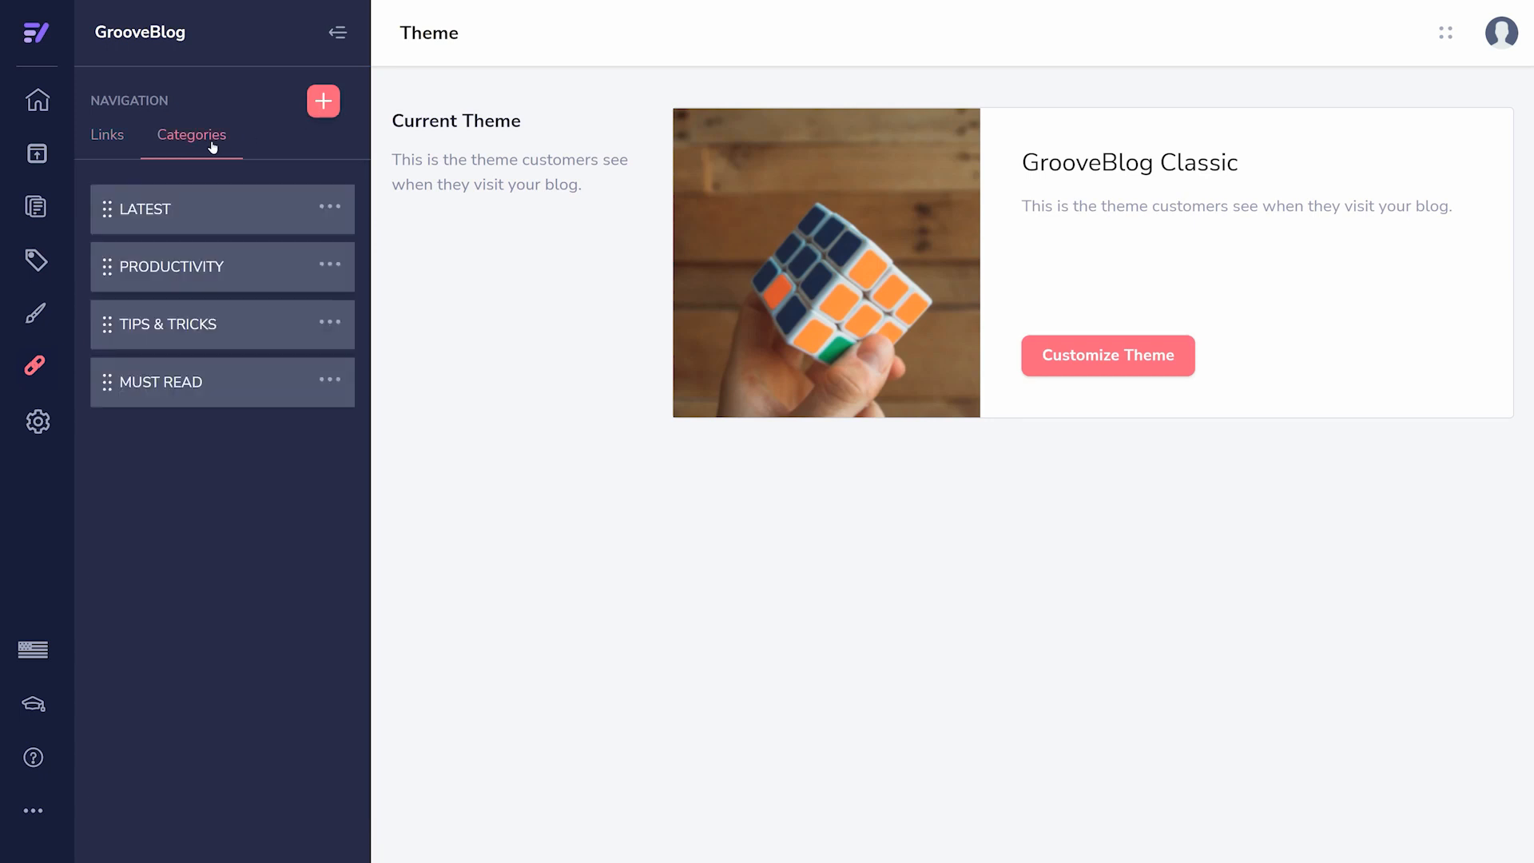
# - View the blog's category management page and its list of posts
pyautogui.click(38, 261)
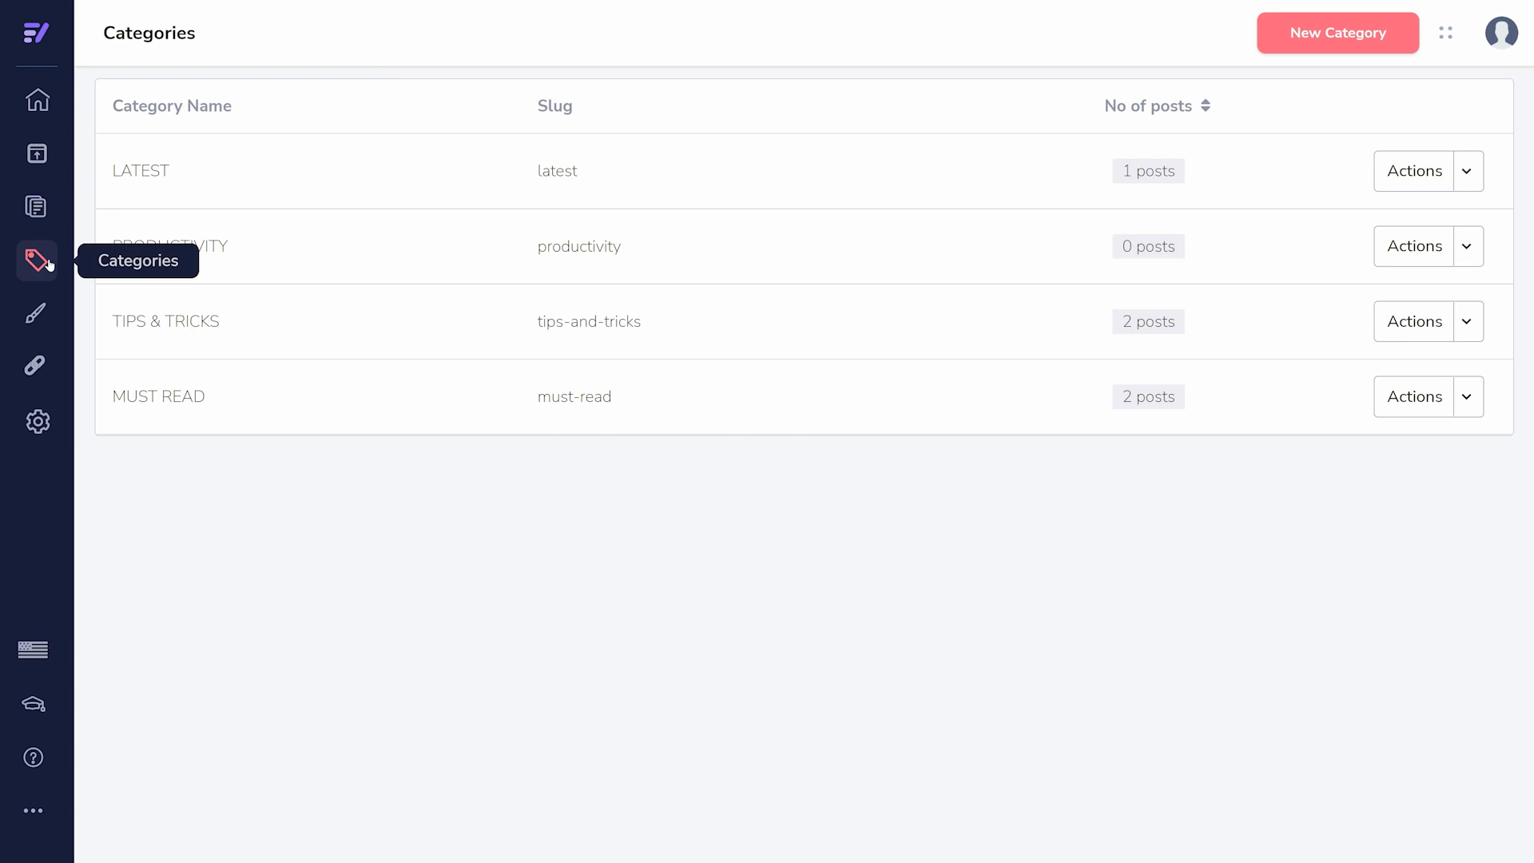
pyautogui.click(51, 214)
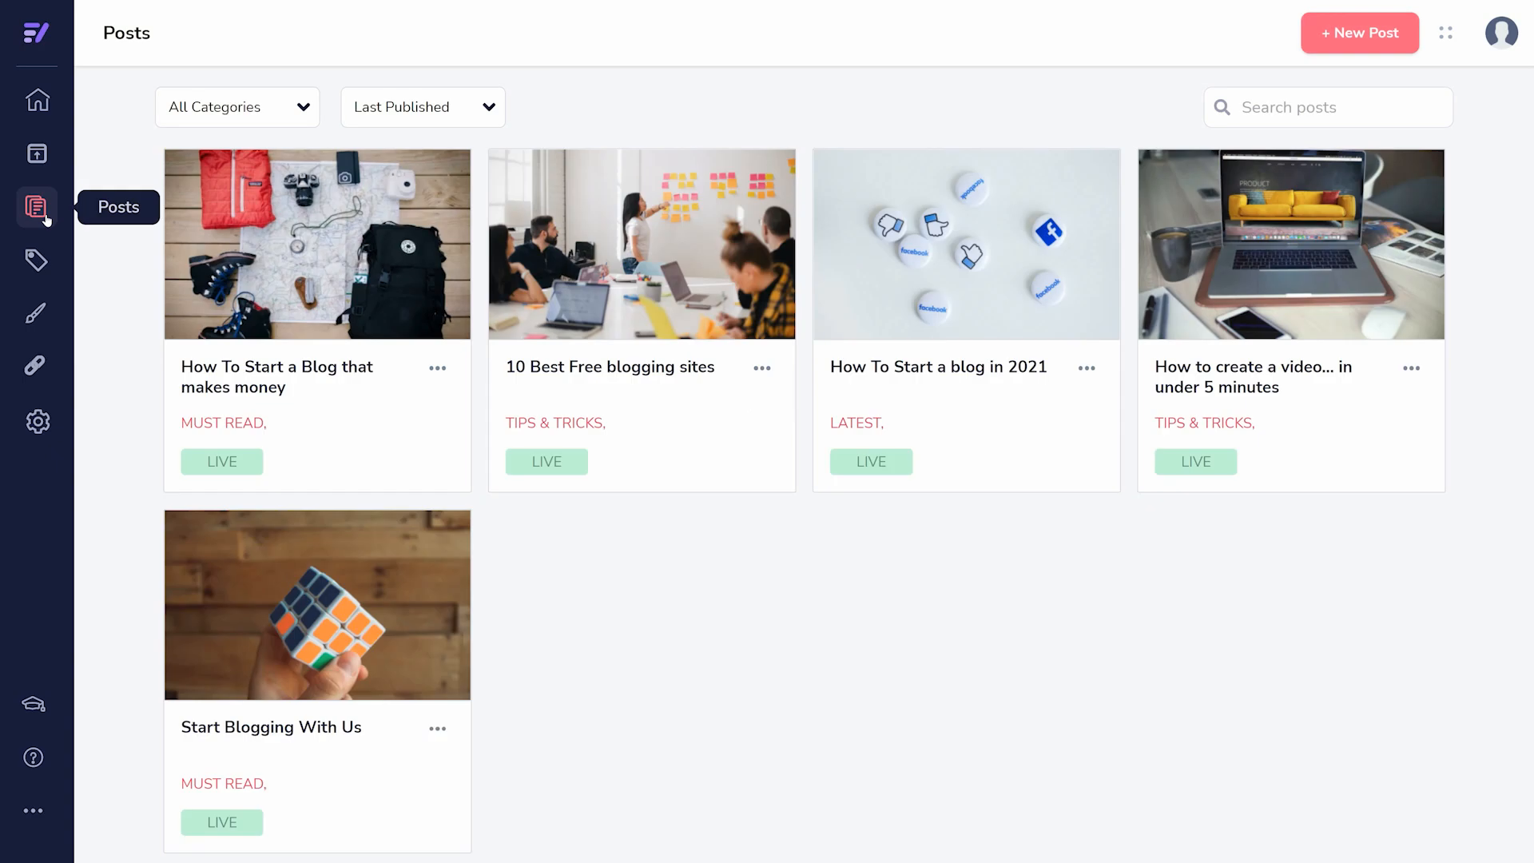
pyautogui.moveTo(214, 218)
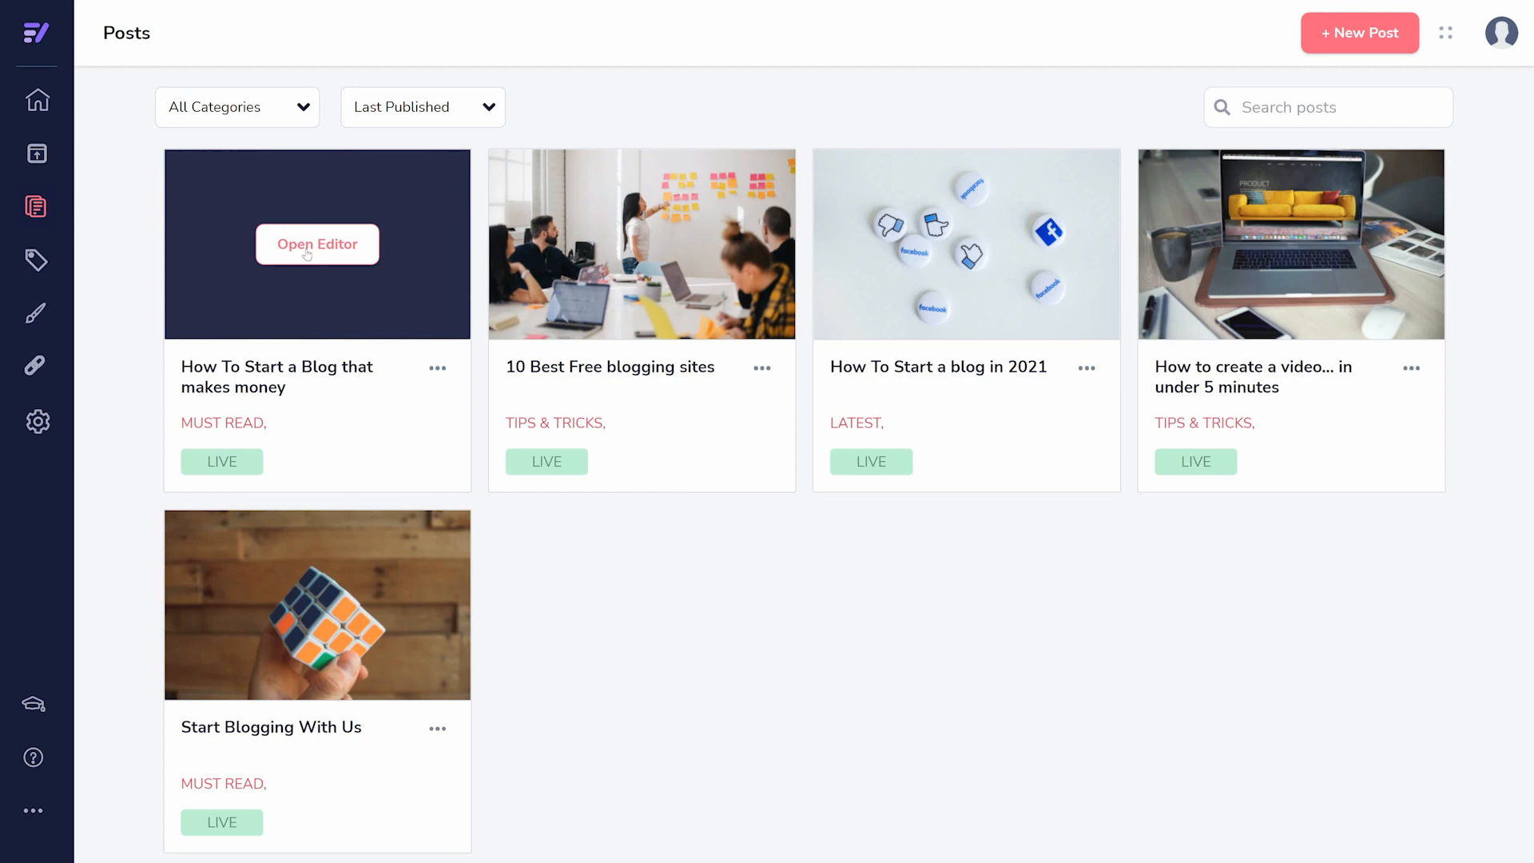
pyautogui.moveTo(940, 255)
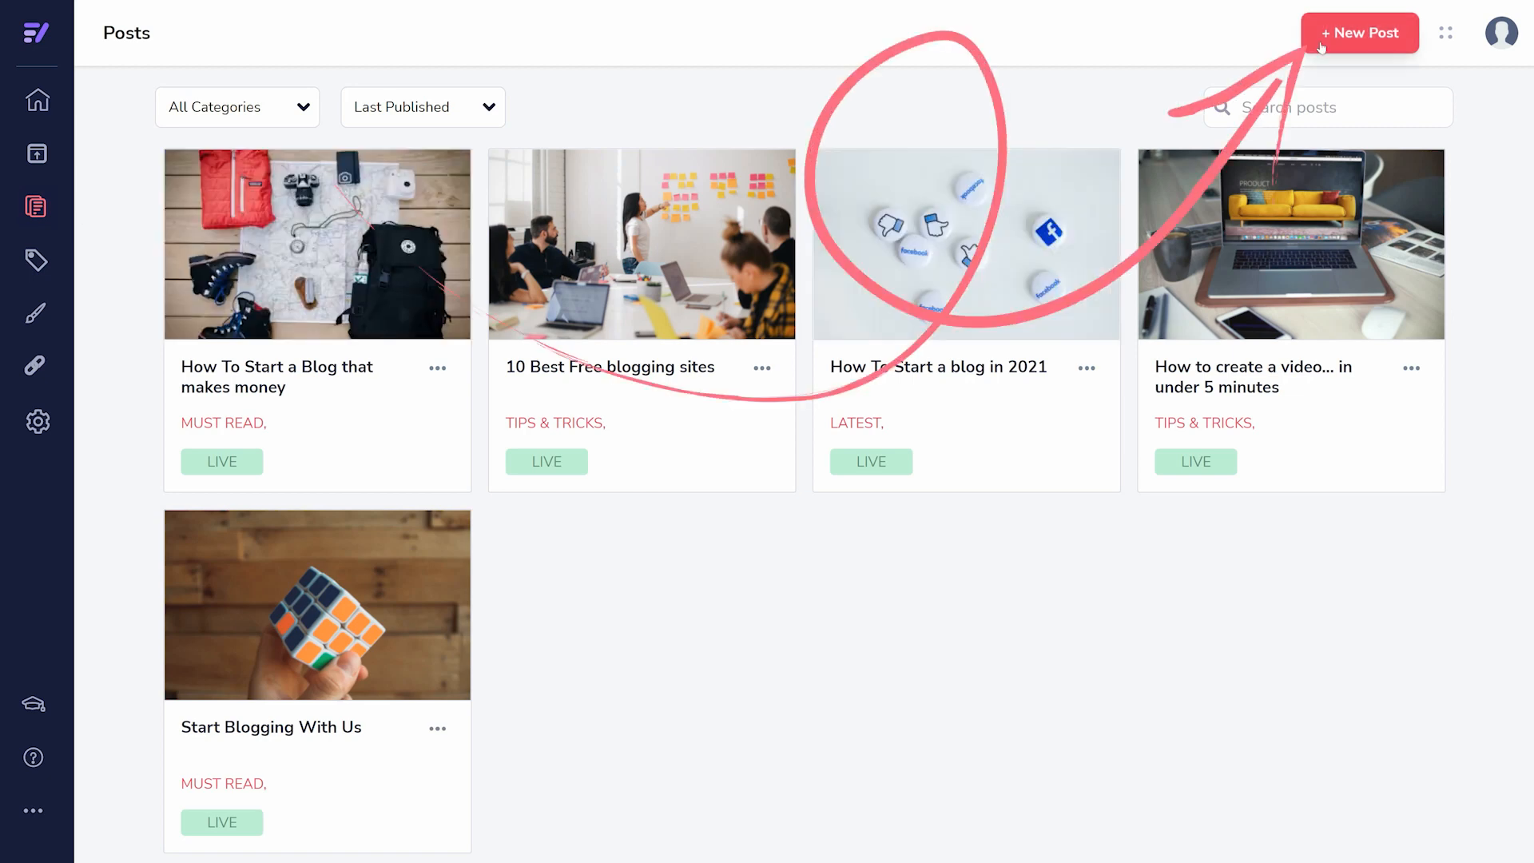
# - Start a new blog post with the title "Click to add title" and the body text "Click to add text"
pyautogui.click(1350, 34)
pyautogui.click(599, 127)
pyautogui.write('Click trro')
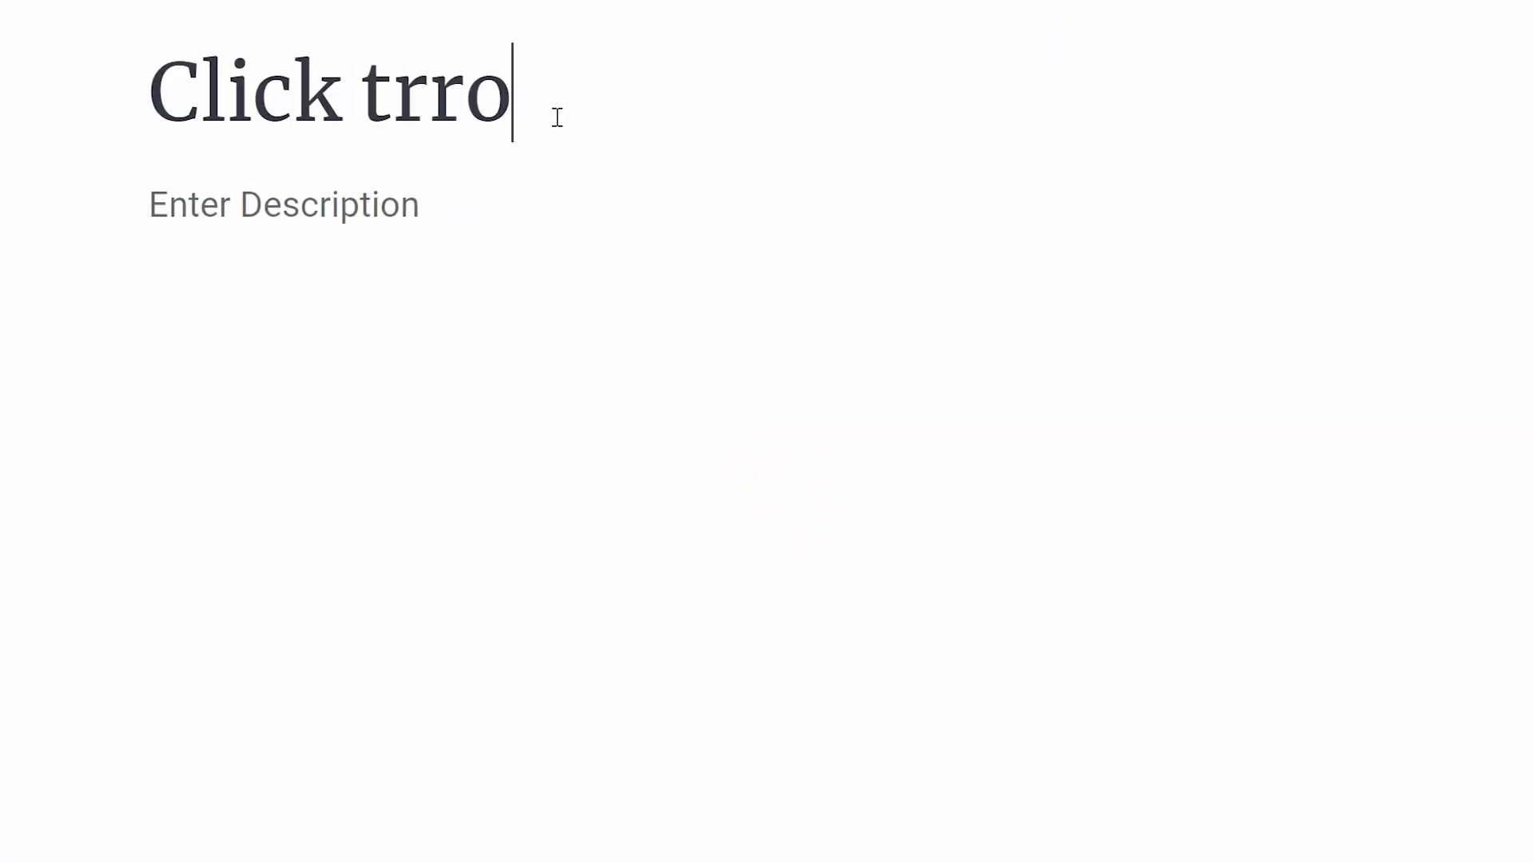
pyautogui.press('BackSpace')
pyautogui.press('BackSpace')
pyautogui.press('BackSpace')
pyautogui.write('o add title')
pyautogui.click(447, 185)
pyautogui.write('Click to add text')
pyautogui.press('Return')
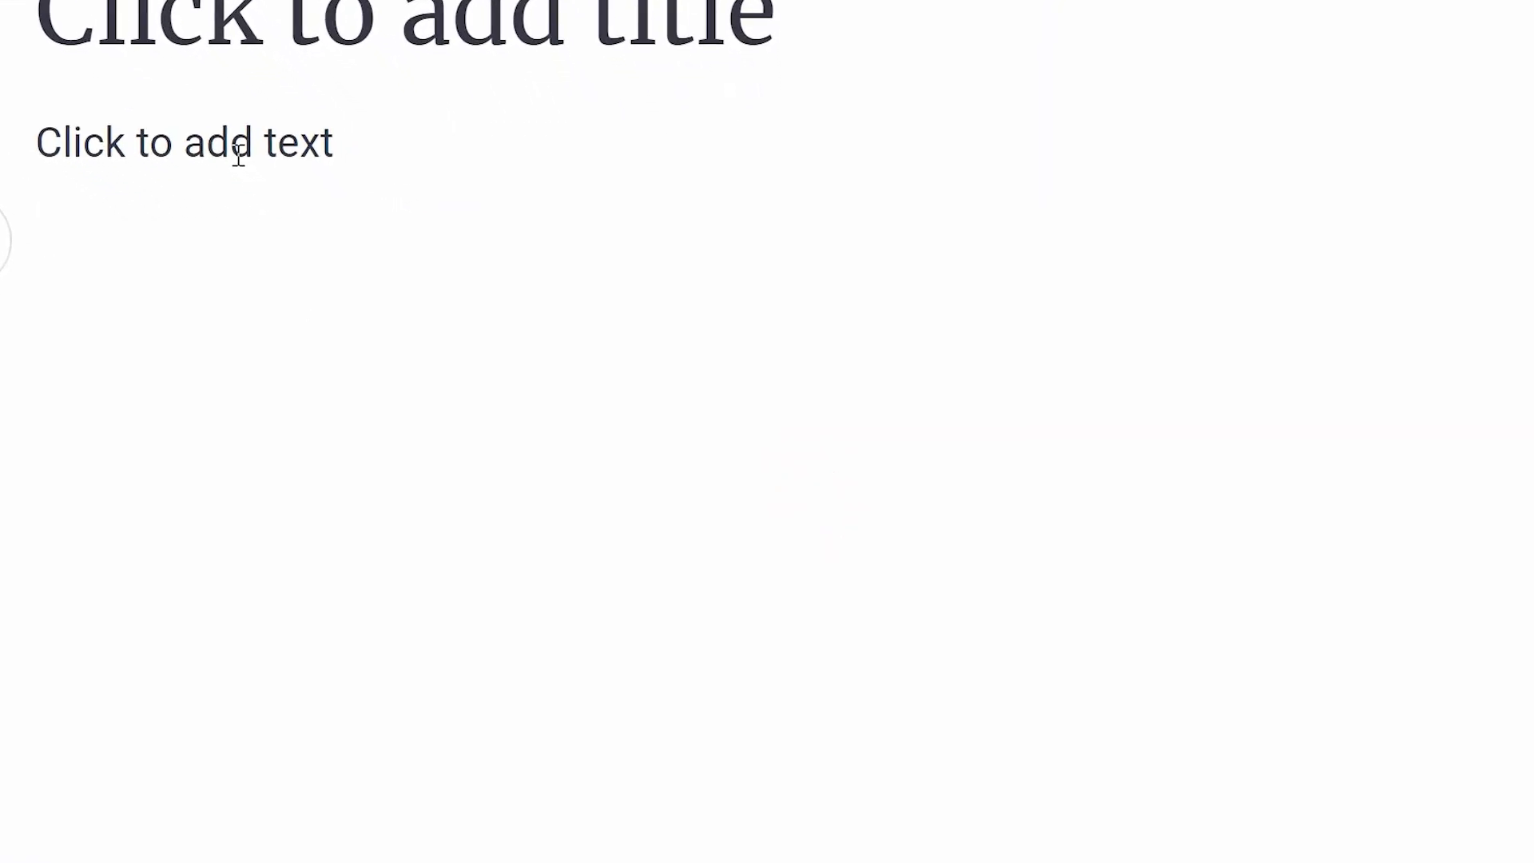
# - Look at the post's content insertion options and examine its post settings
pyautogui.click(3, 244)
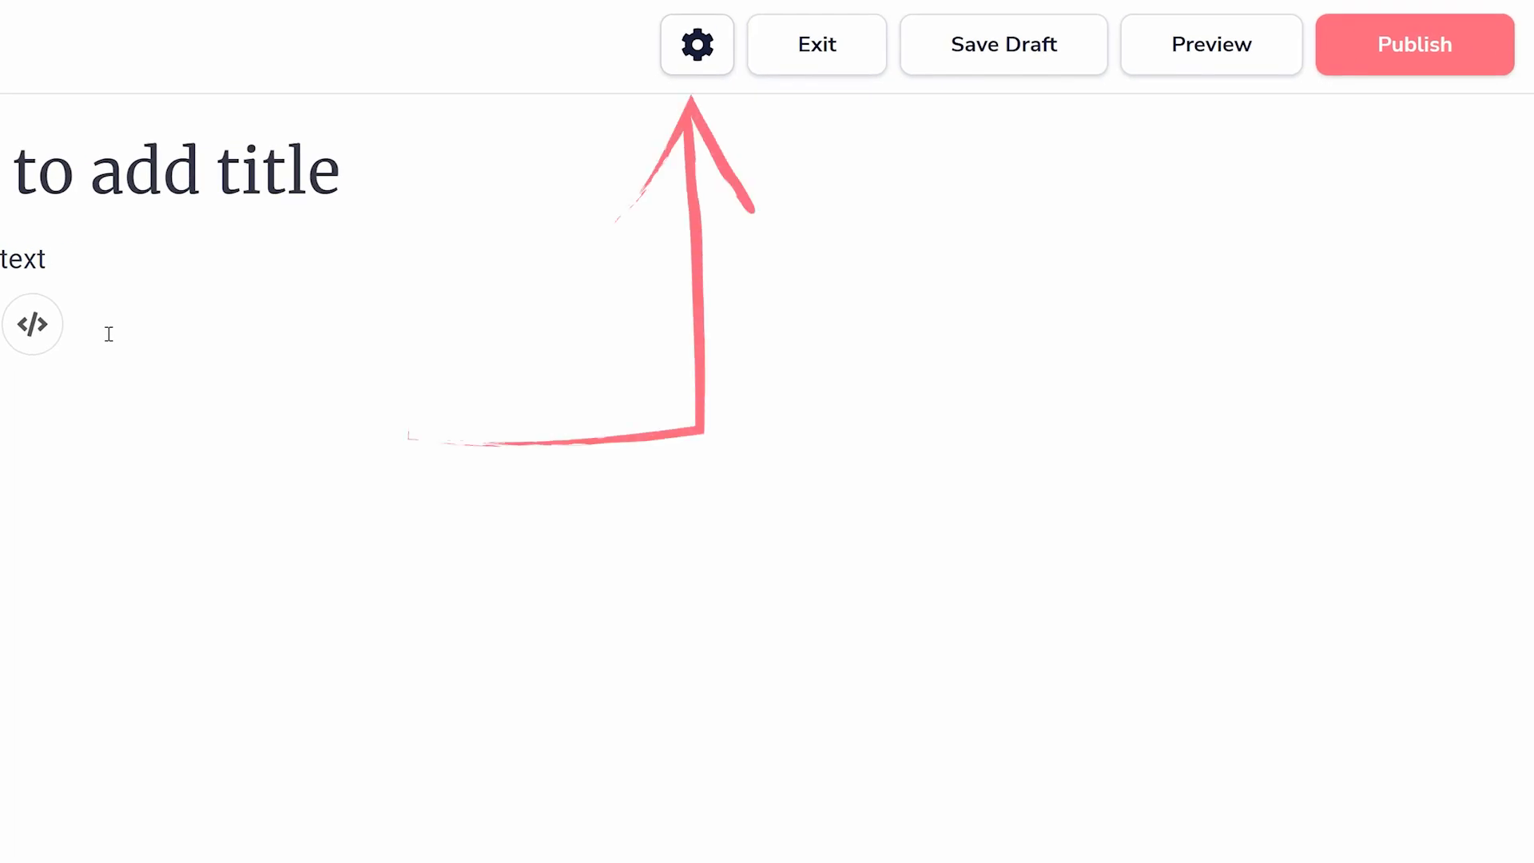
pyautogui.click(701, 36)
pyautogui.scroll(-10, 1530, 723)
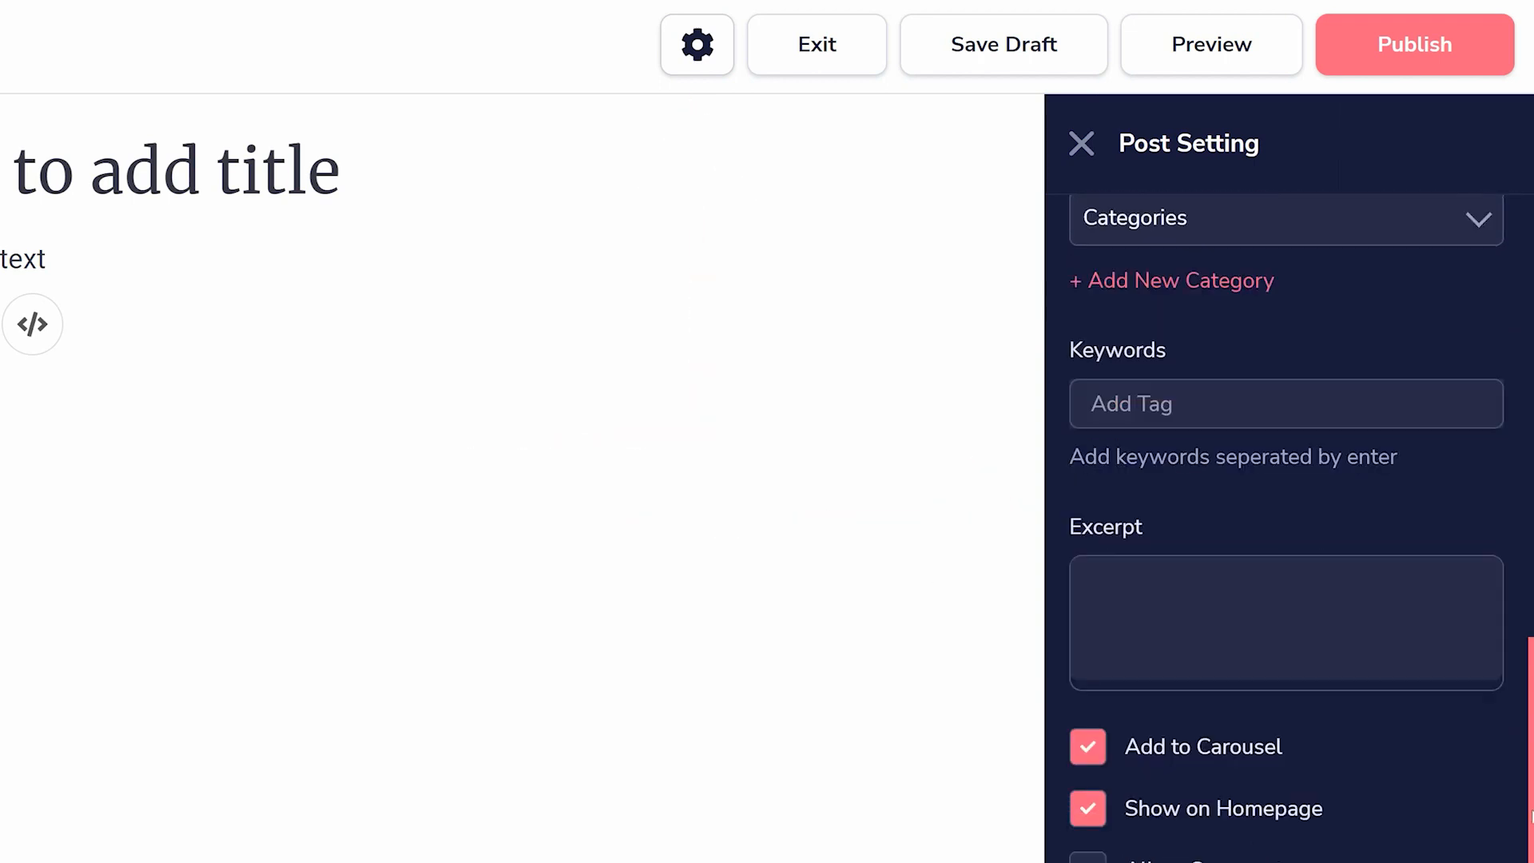
pyautogui.scroll(10, 1530, 815)
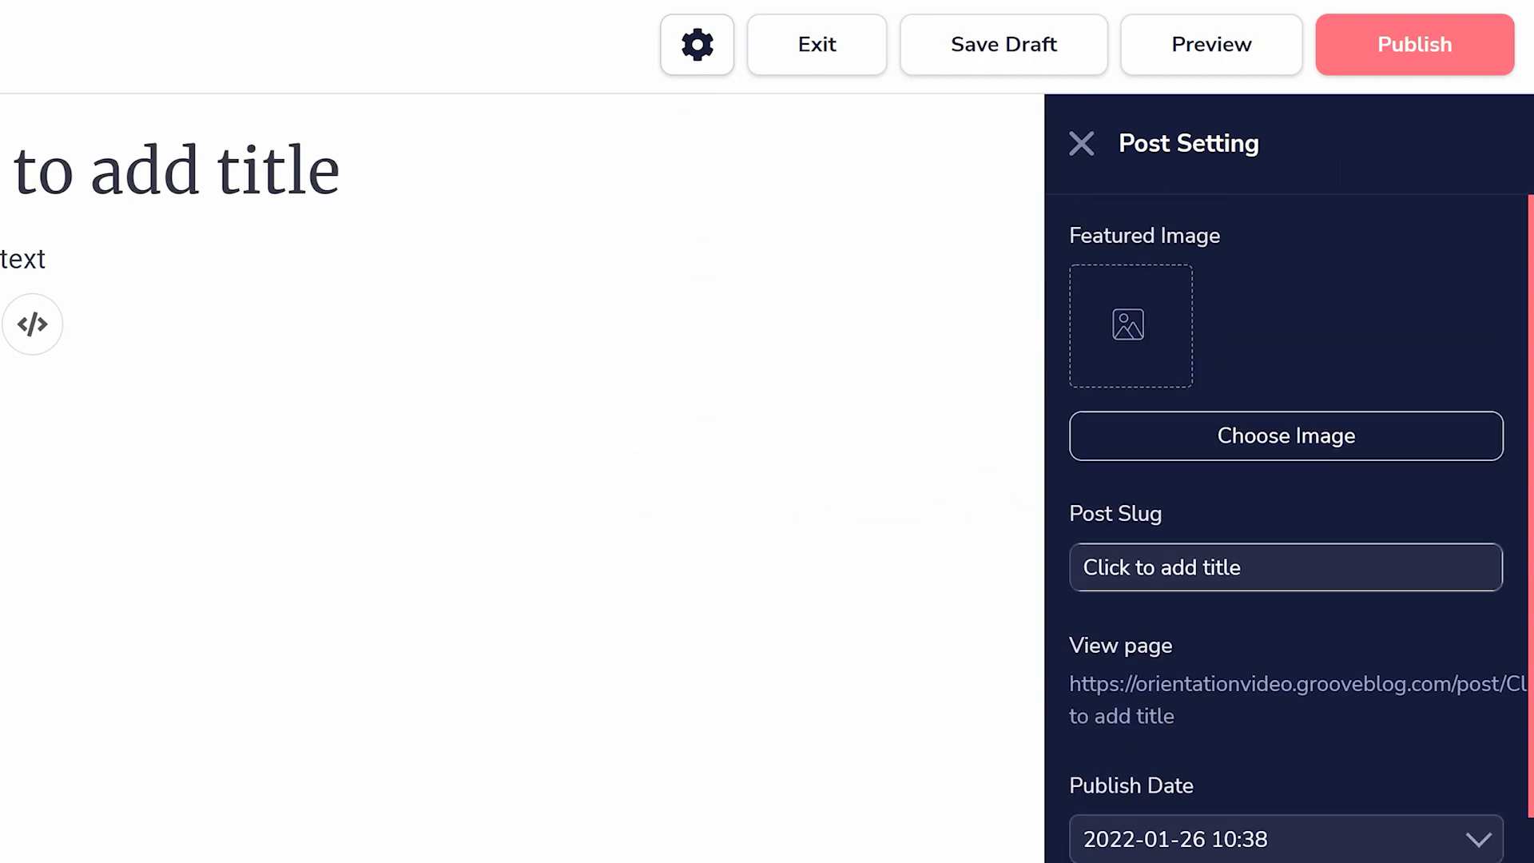
# - Publish the new post and exit the post editor without saving again
pyautogui.click(1367, 31)
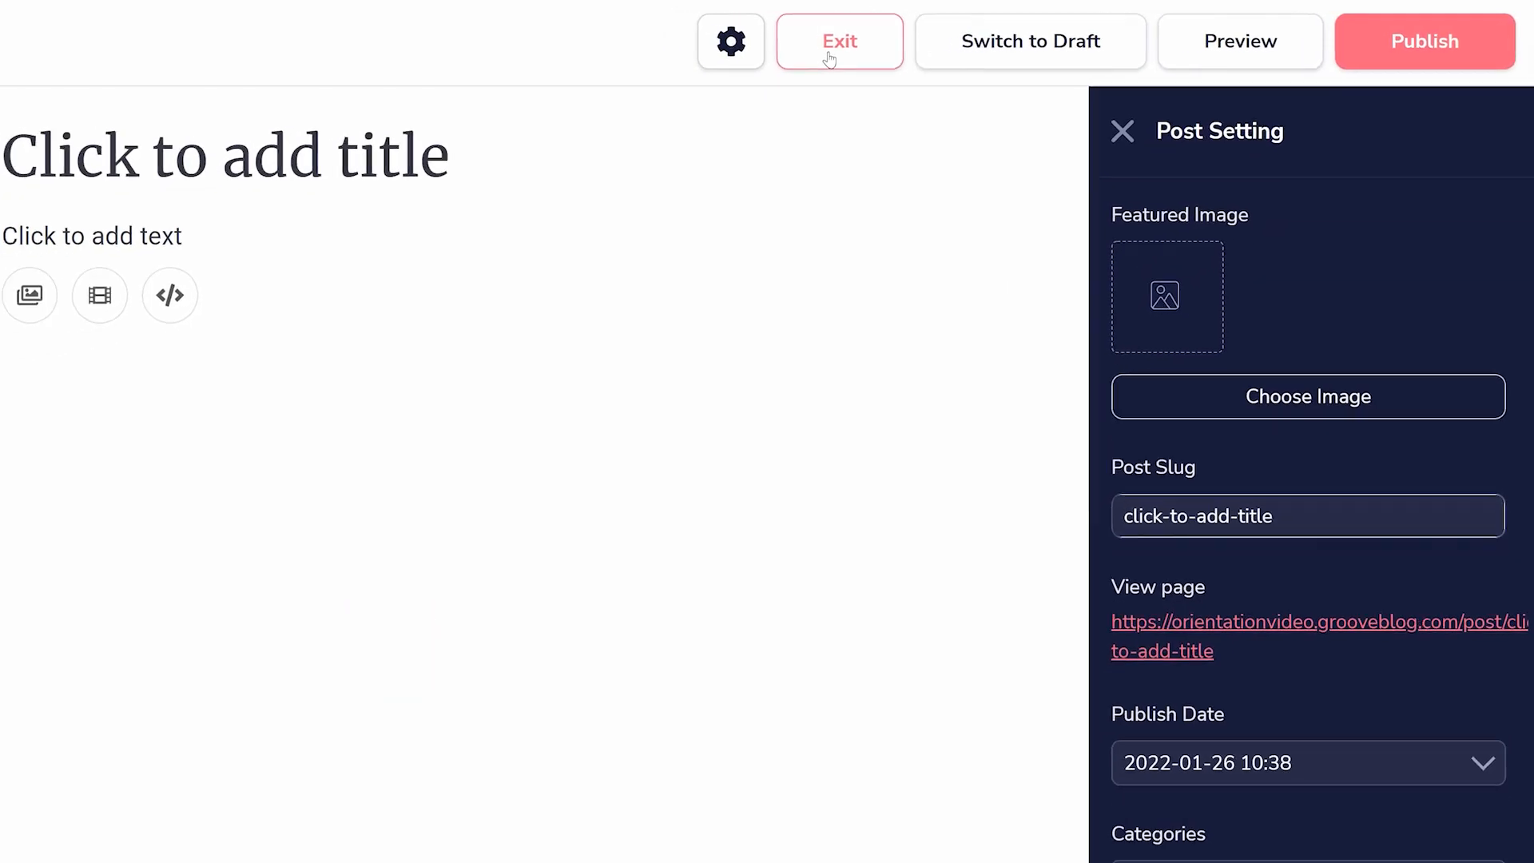
pyautogui.click(835, 44)
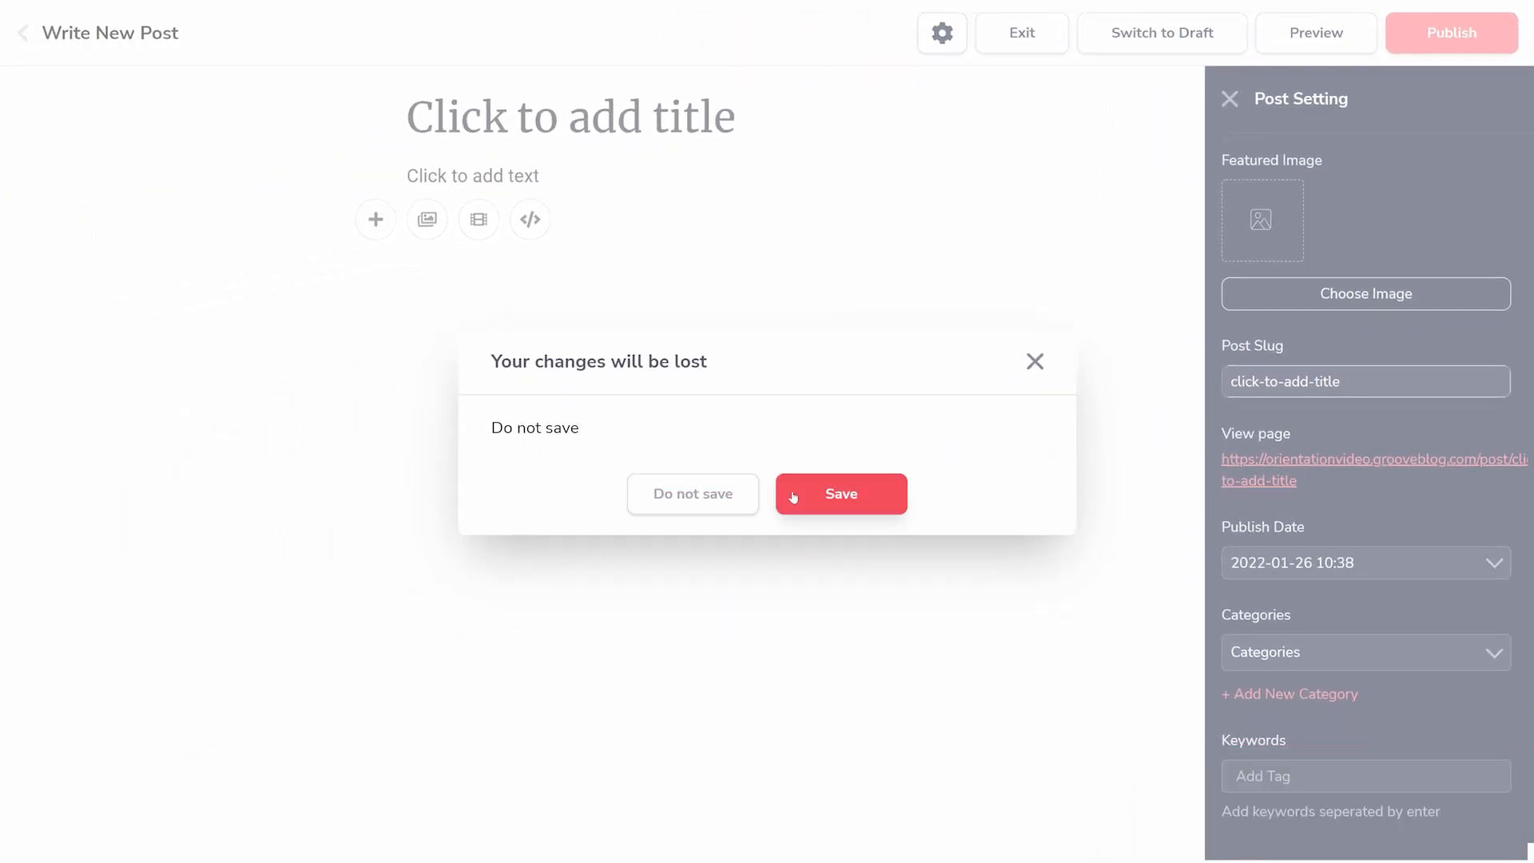
pyautogui.click(722, 490)
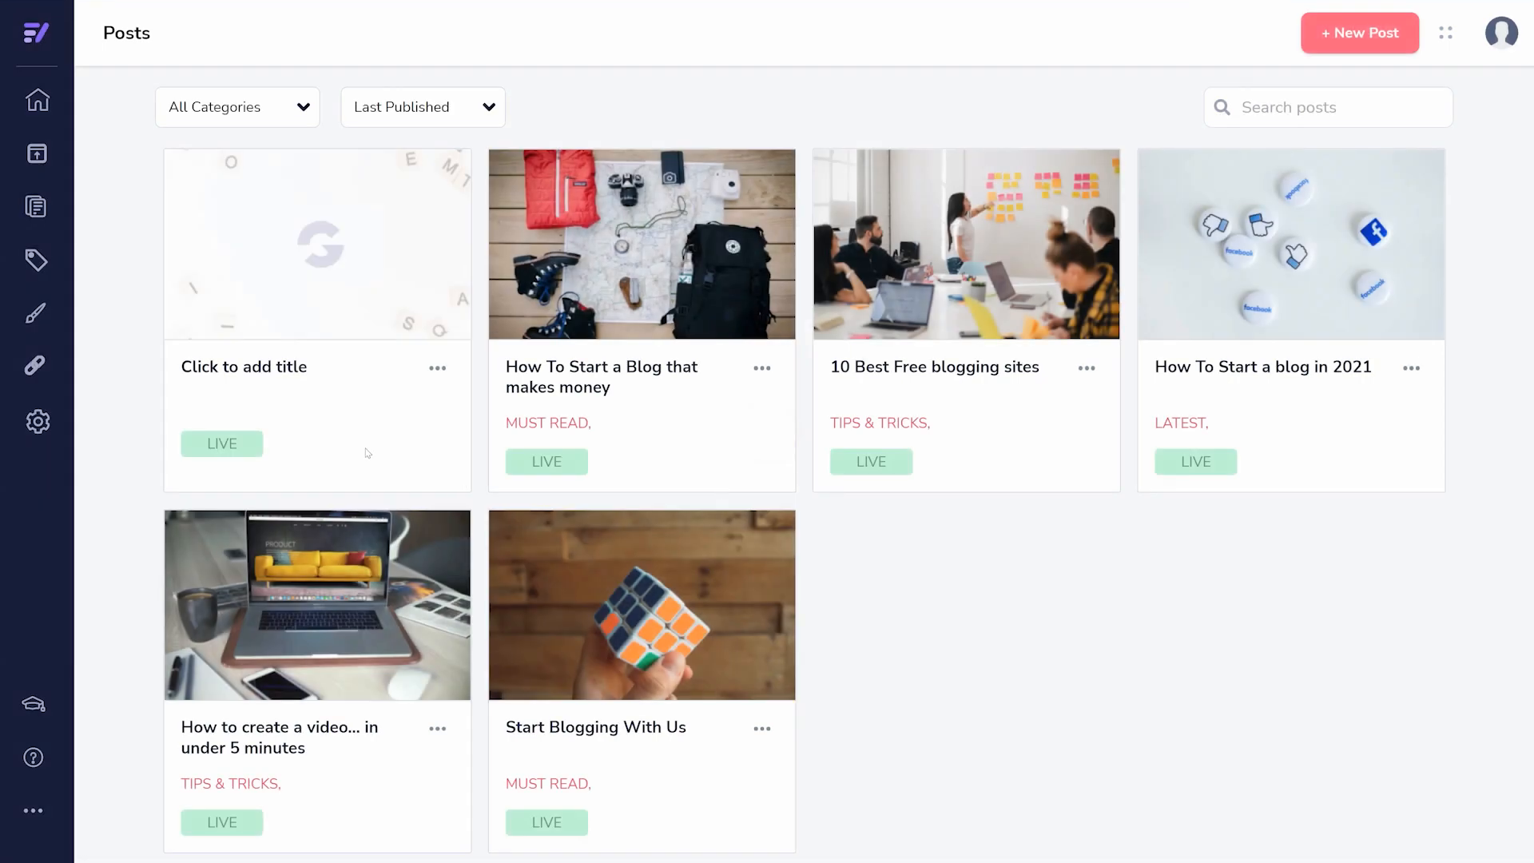
# - View the blog's SEO and Open Graph settings
pyautogui.click(37, 424)
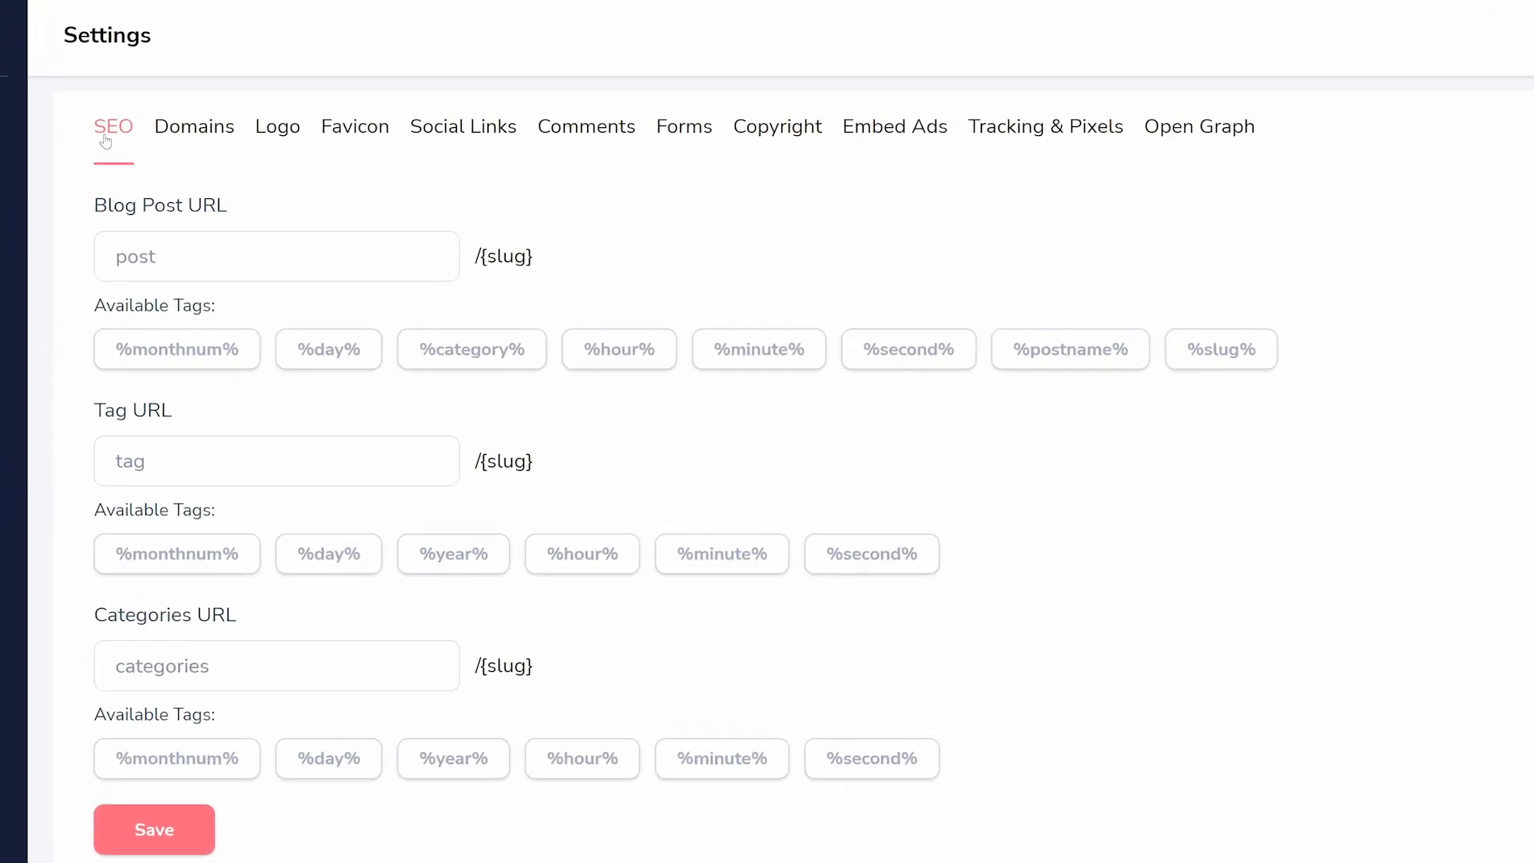
pyautogui.click(1216, 126)
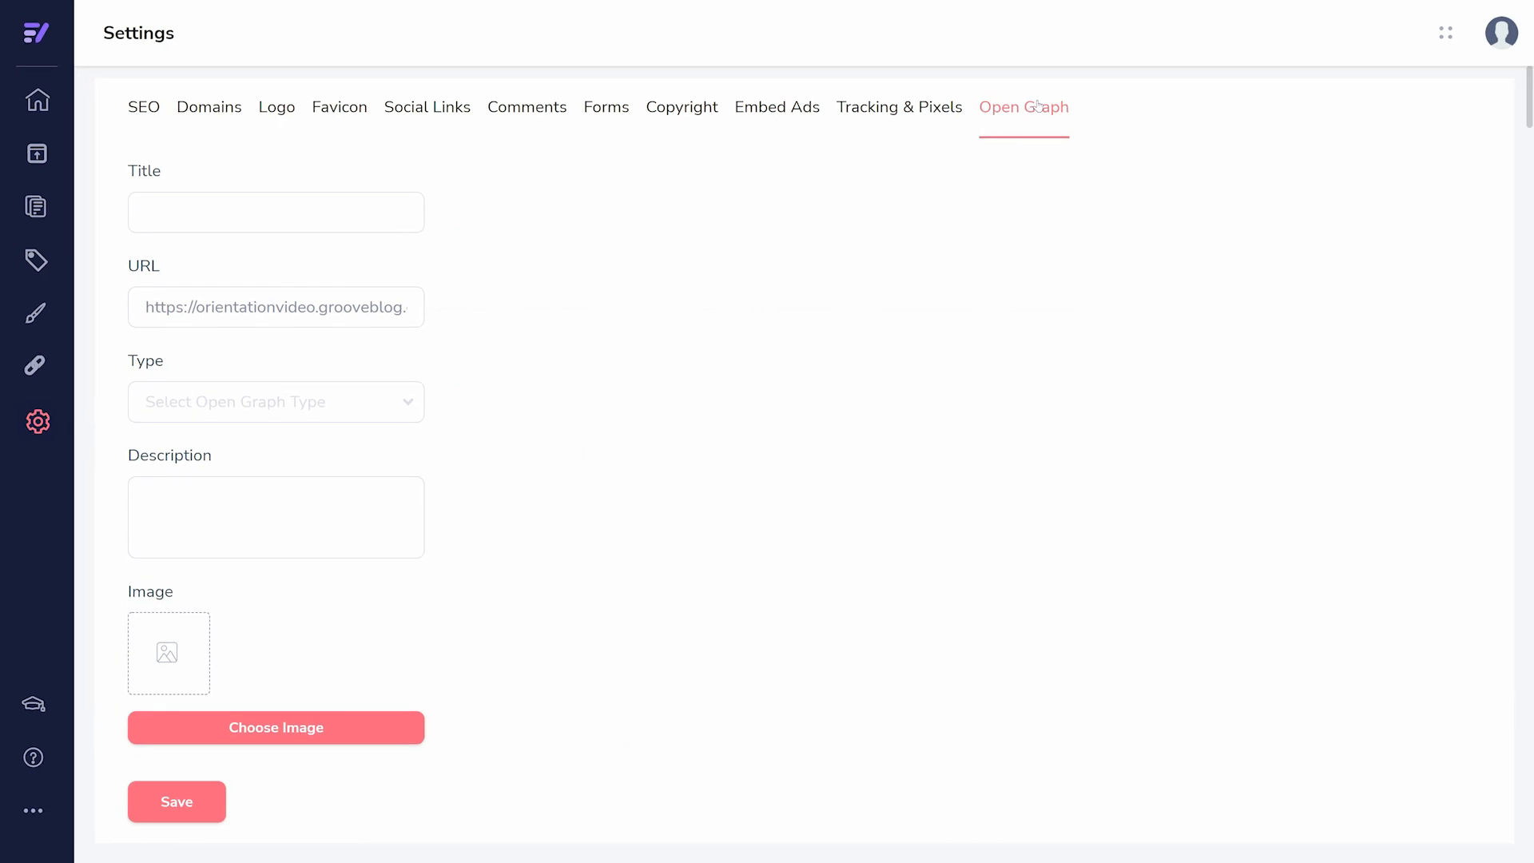
# - Switch to the GrooveKart app and create a new store at orientationvideo.groovekart.com after checking its availability
pyautogui.click(34, 50)
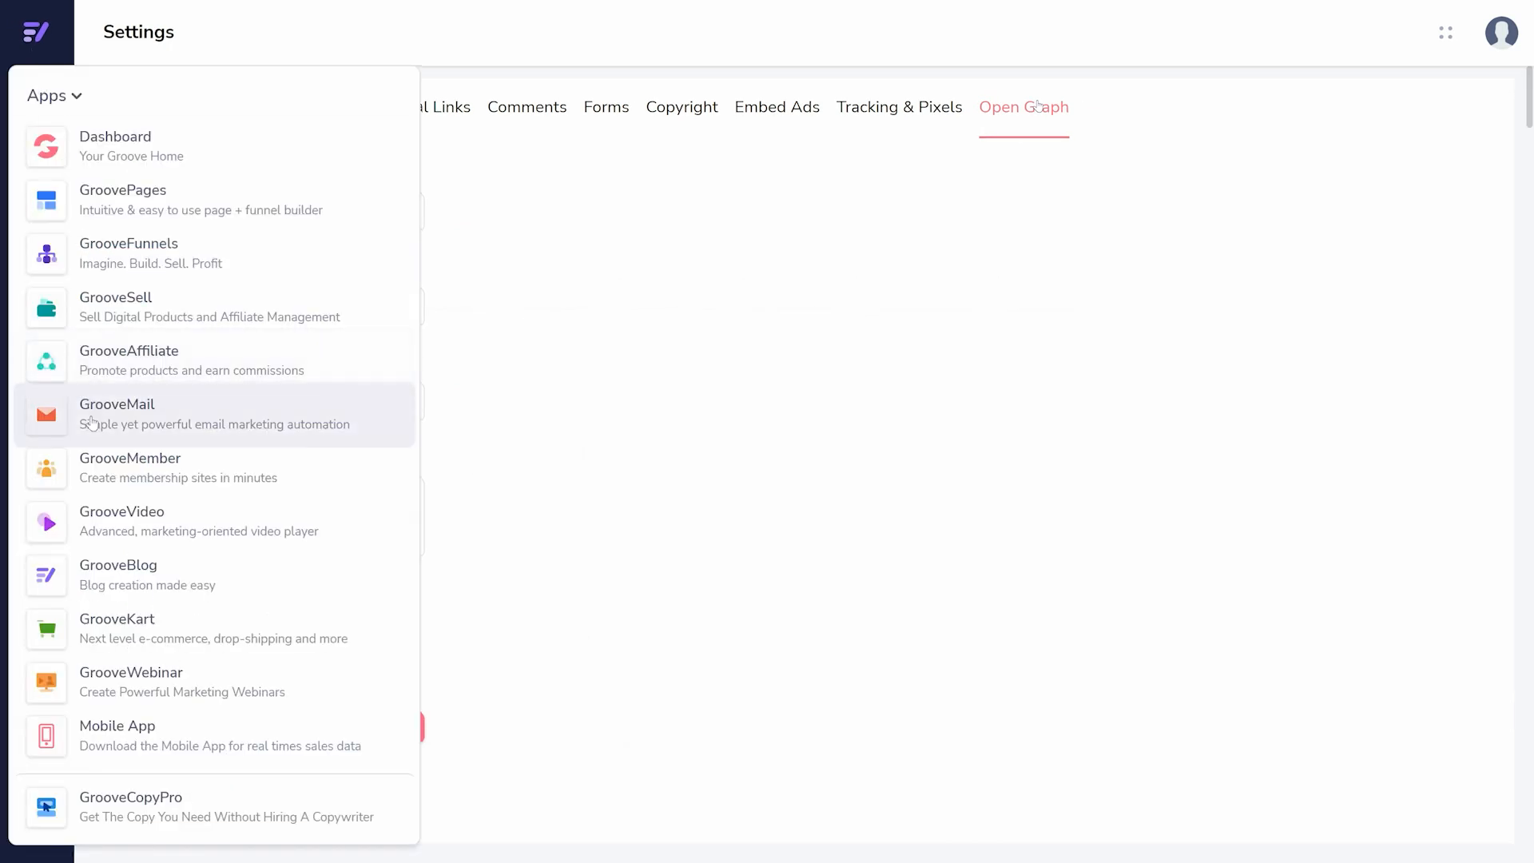
pyautogui.click(151, 642)
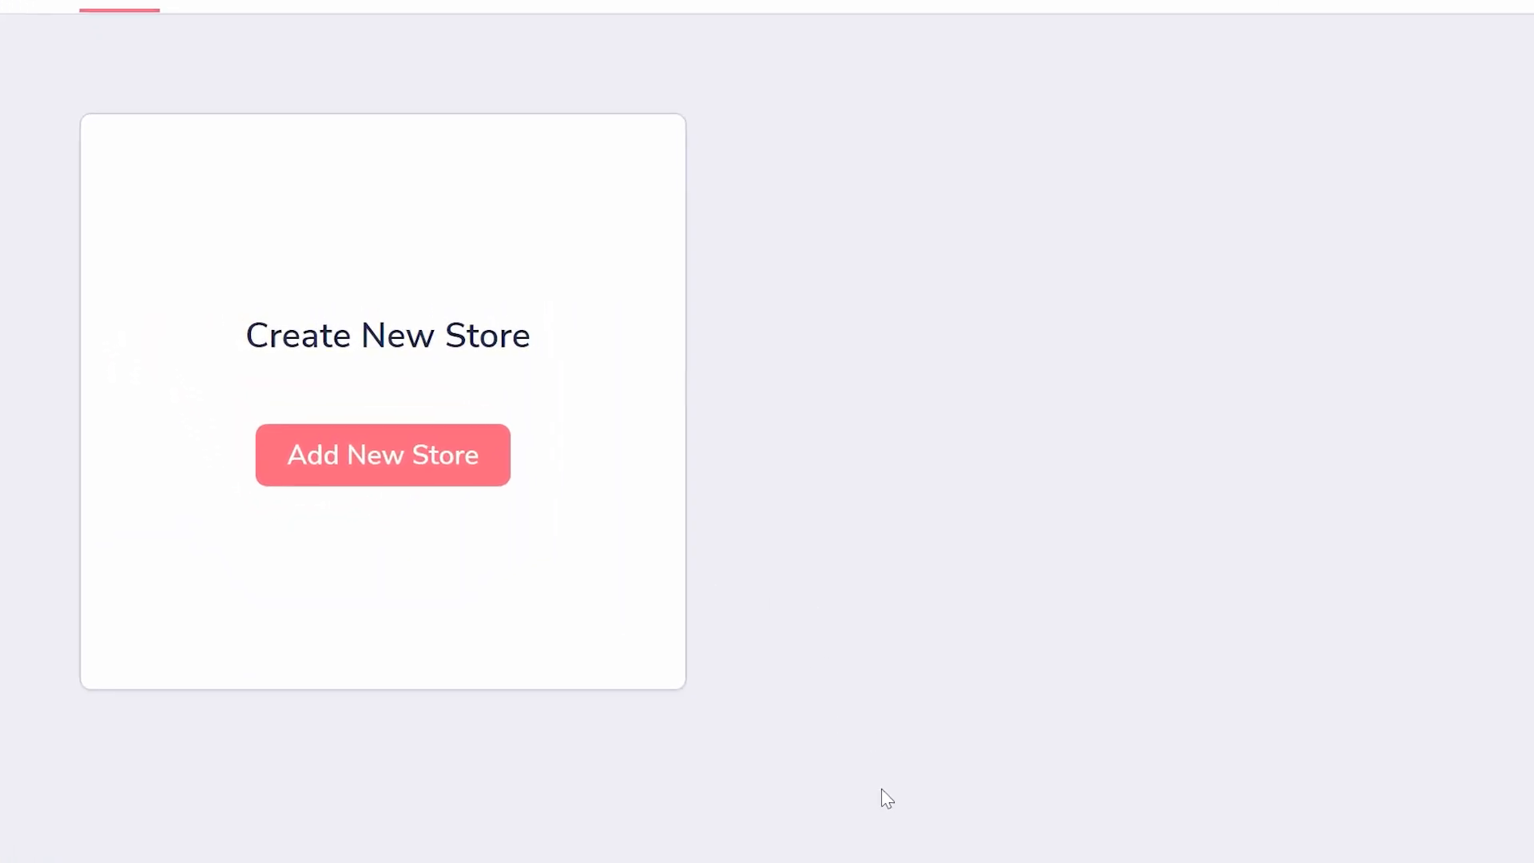
pyautogui.click(442, 479)
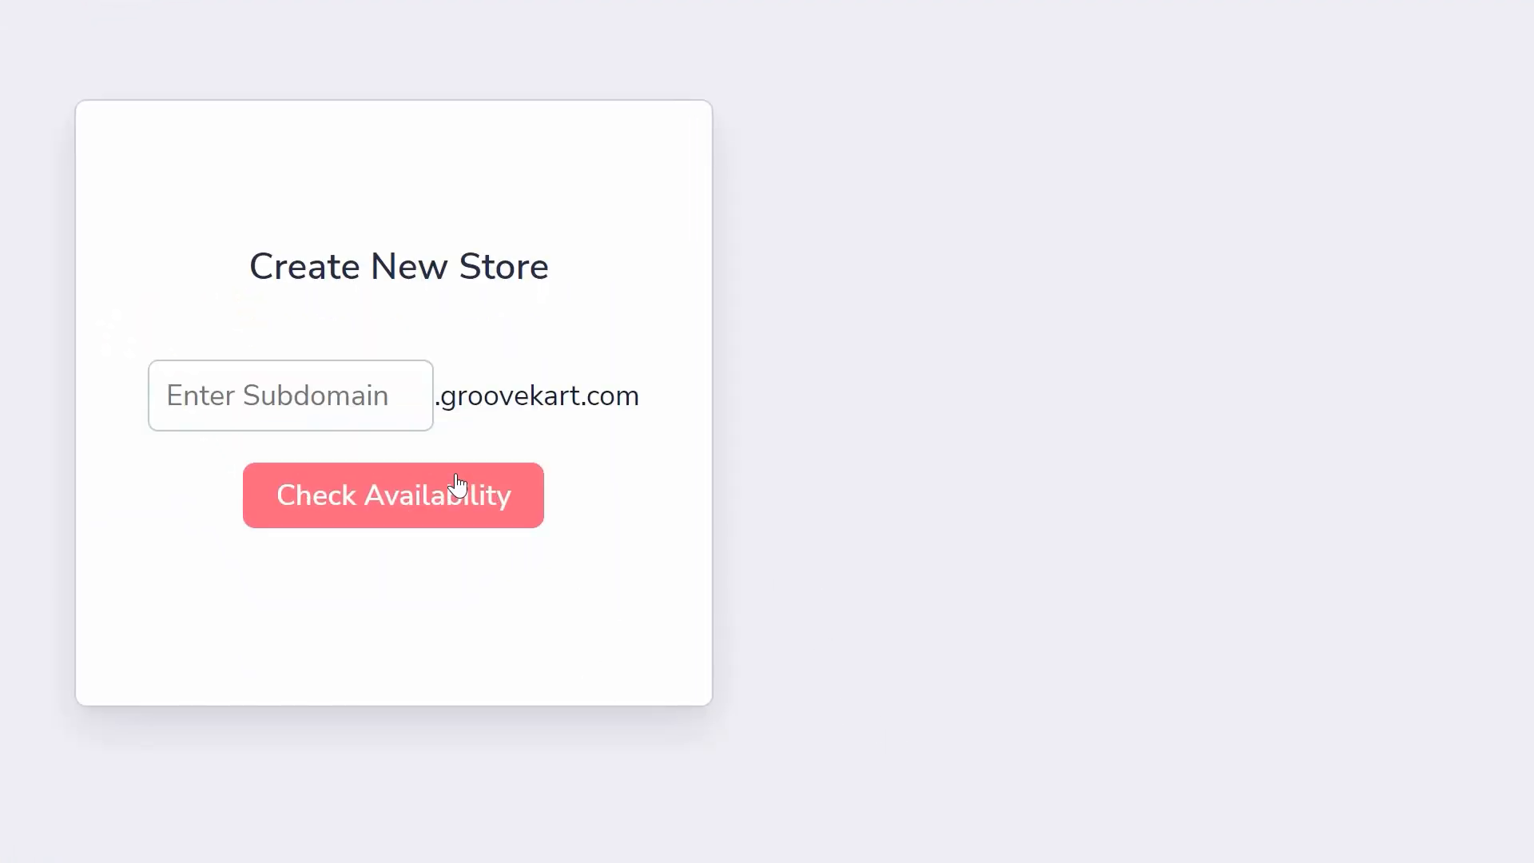
pyautogui.click(366, 405)
pyautogui.write('orientationvi')
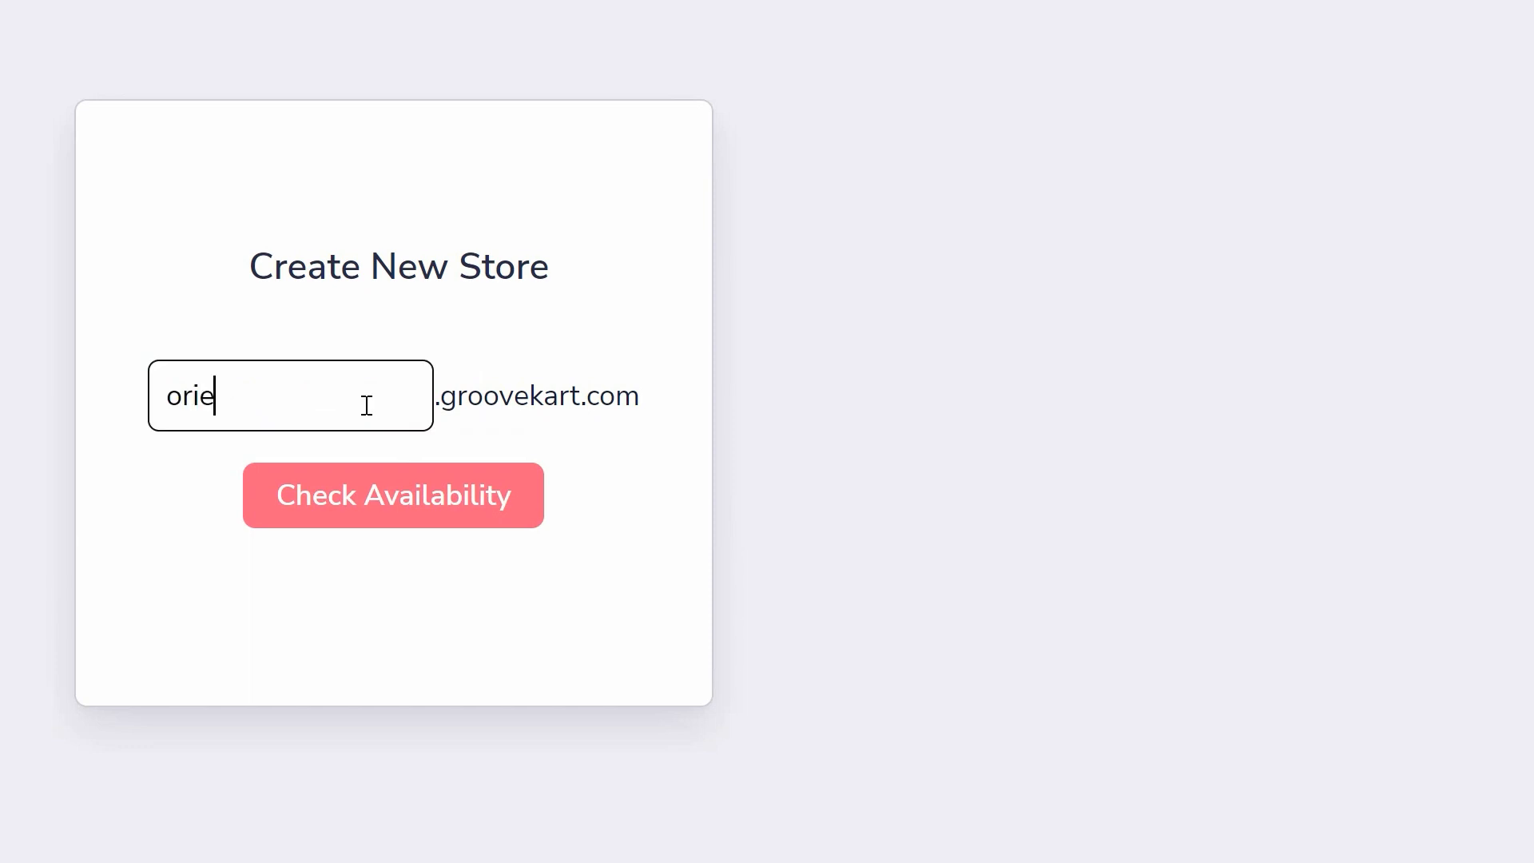
pyautogui.write('deo')
pyautogui.click(292, 503)
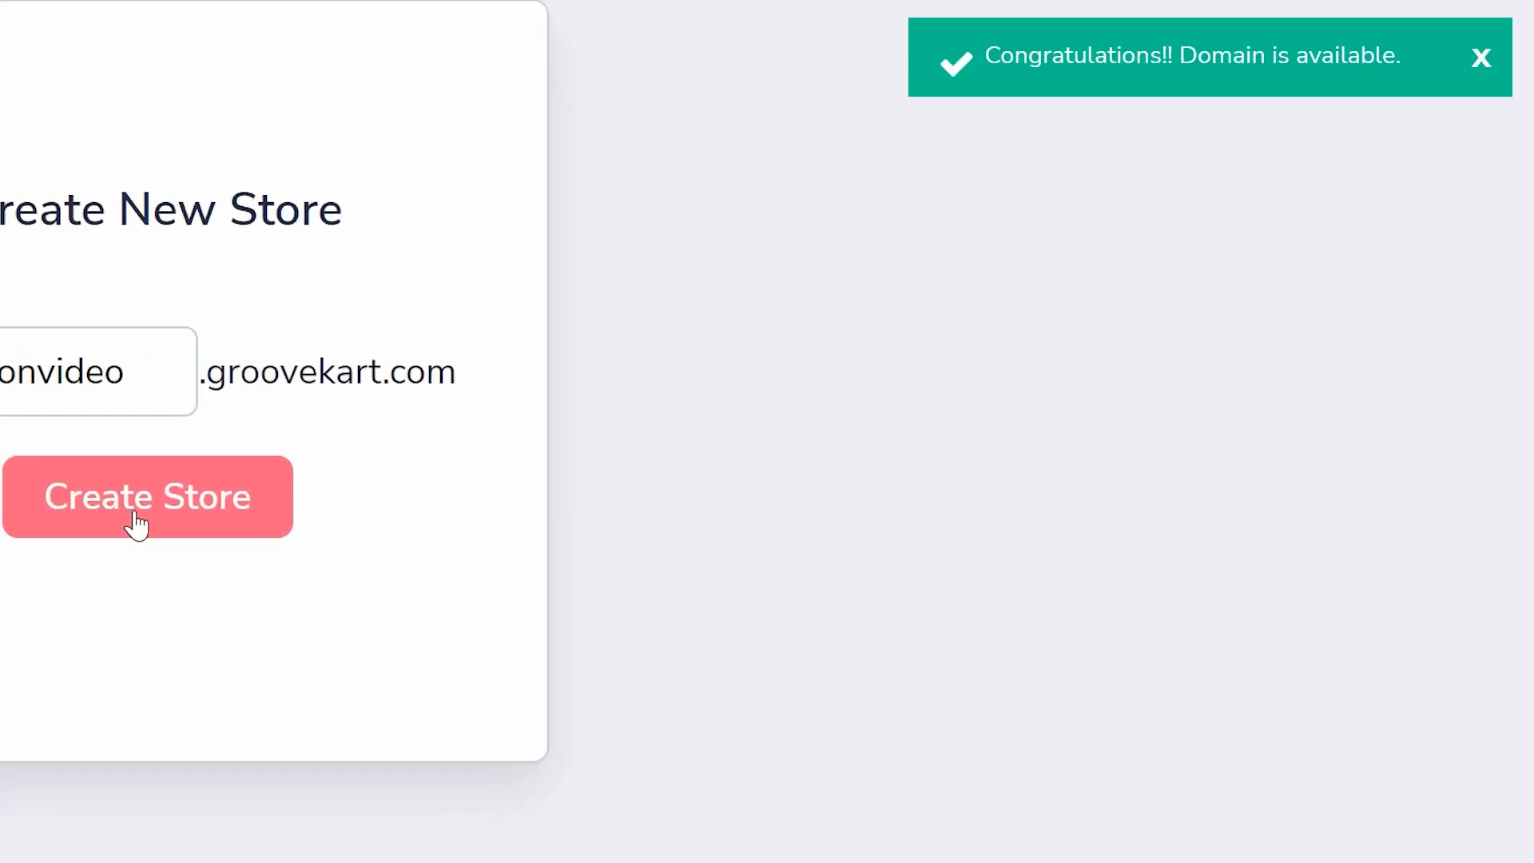
pyautogui.click(383, 503)
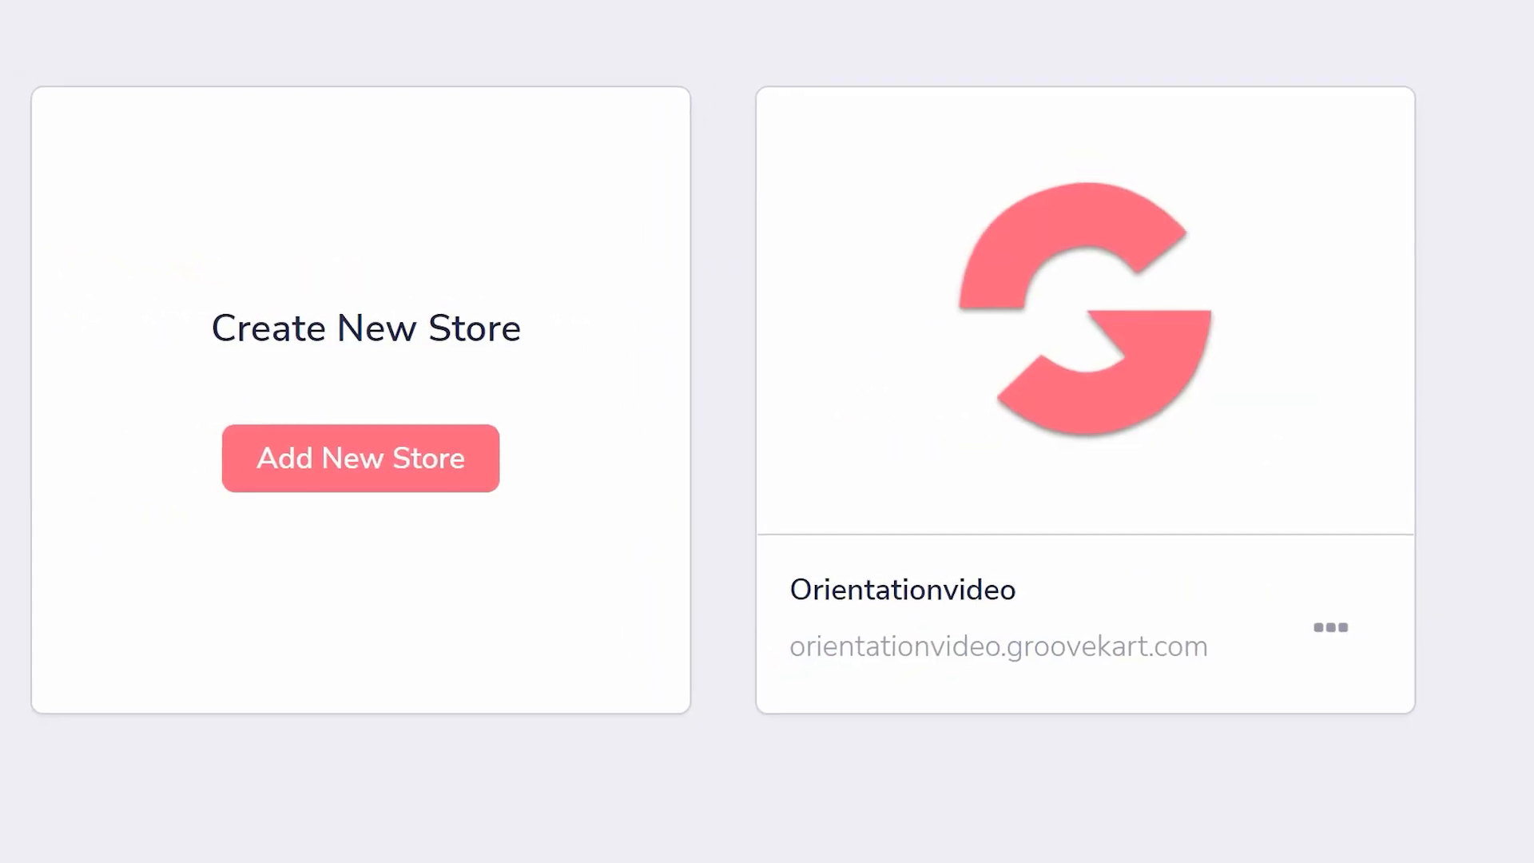
# - Open the Orientationvideo store's admin dashboard and view its My Products list
pyautogui.moveTo(1210, 359)
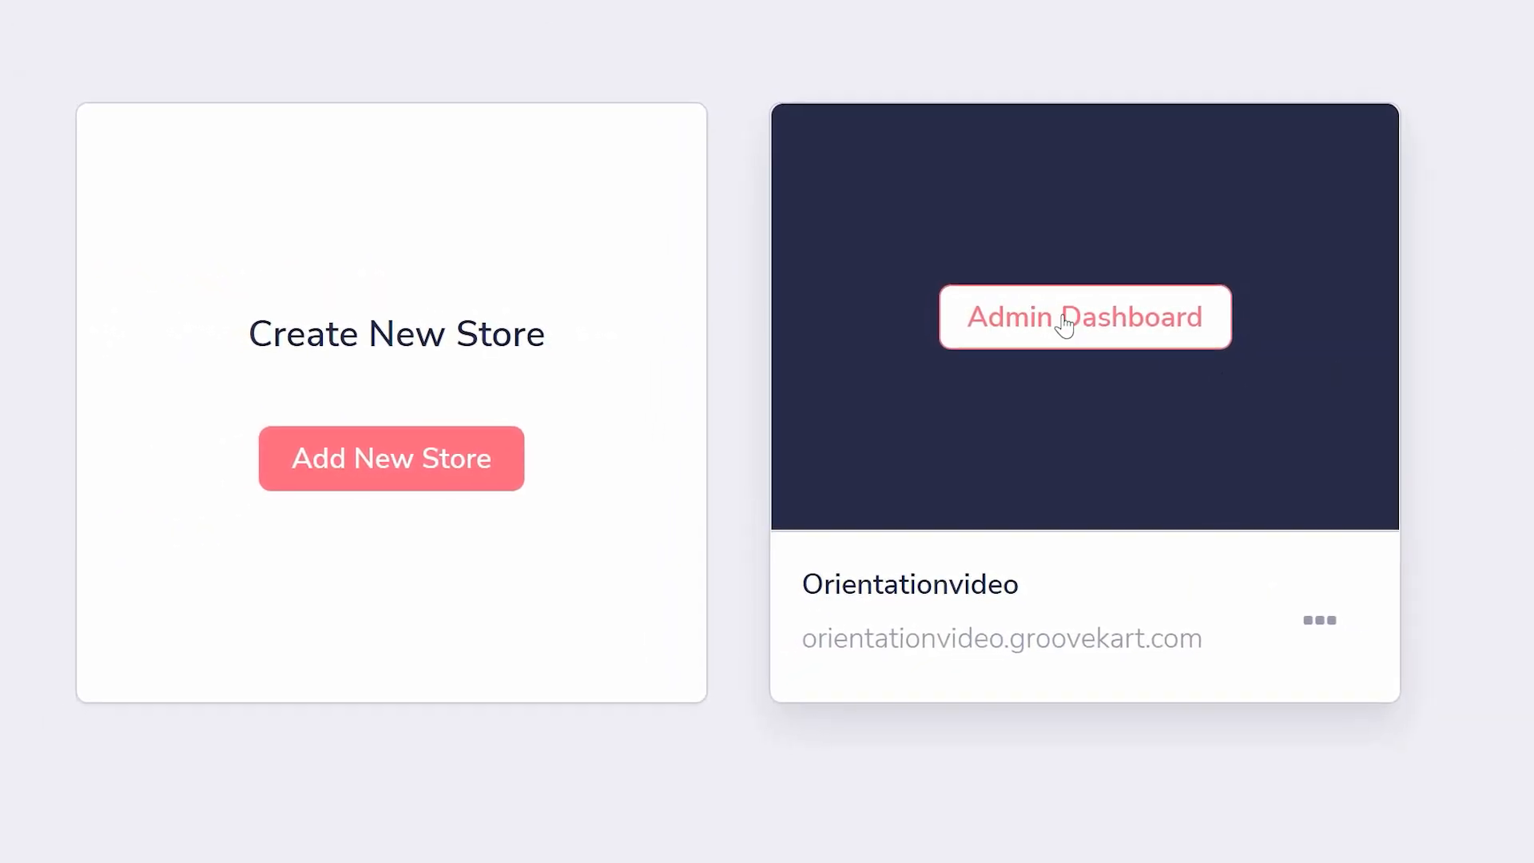
pyautogui.click(1074, 324)
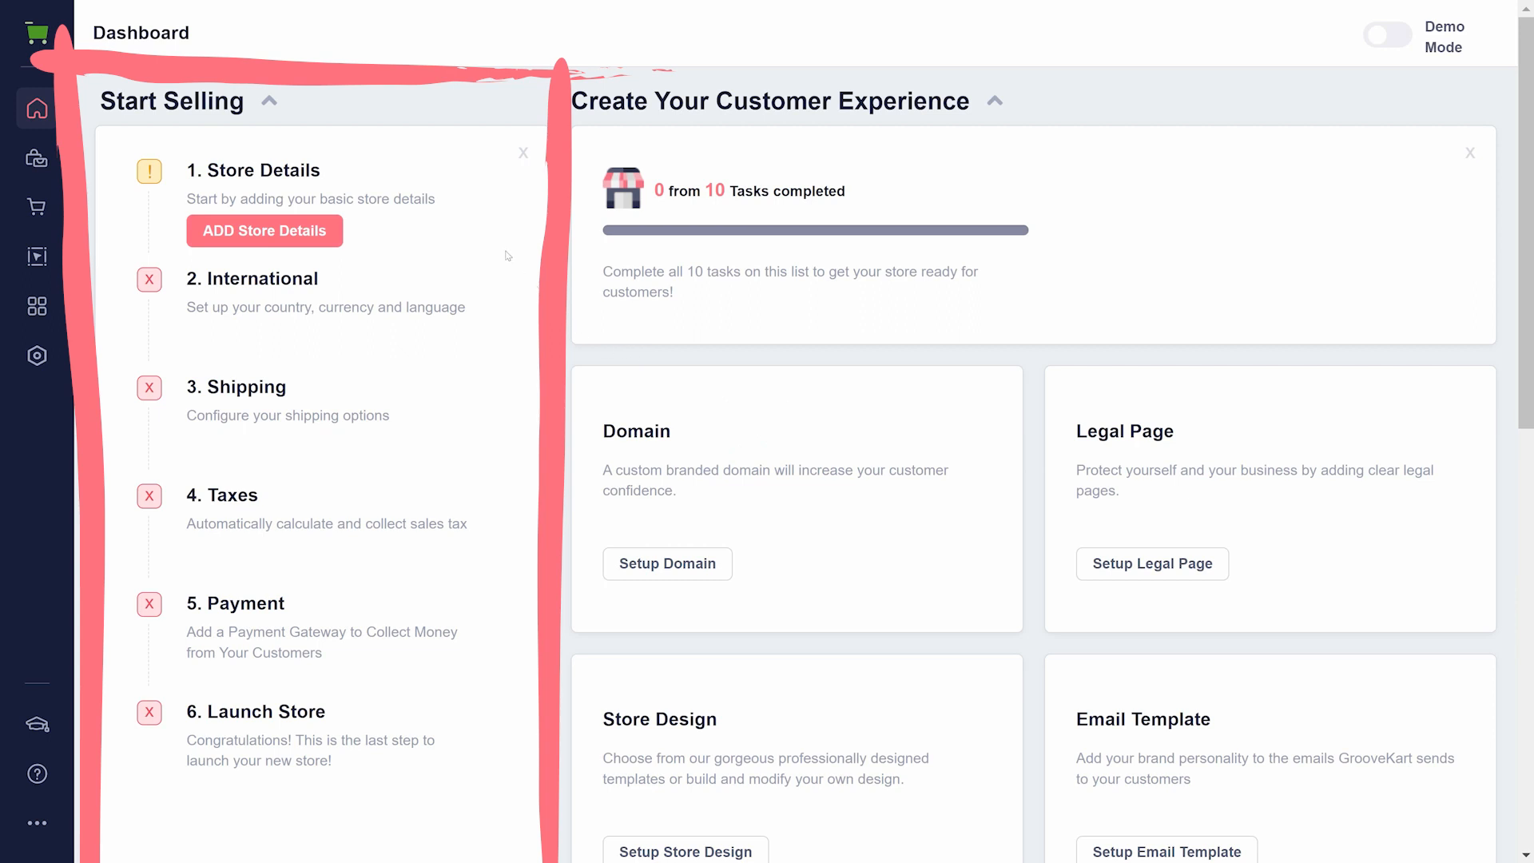
pyautogui.click(43, 164)
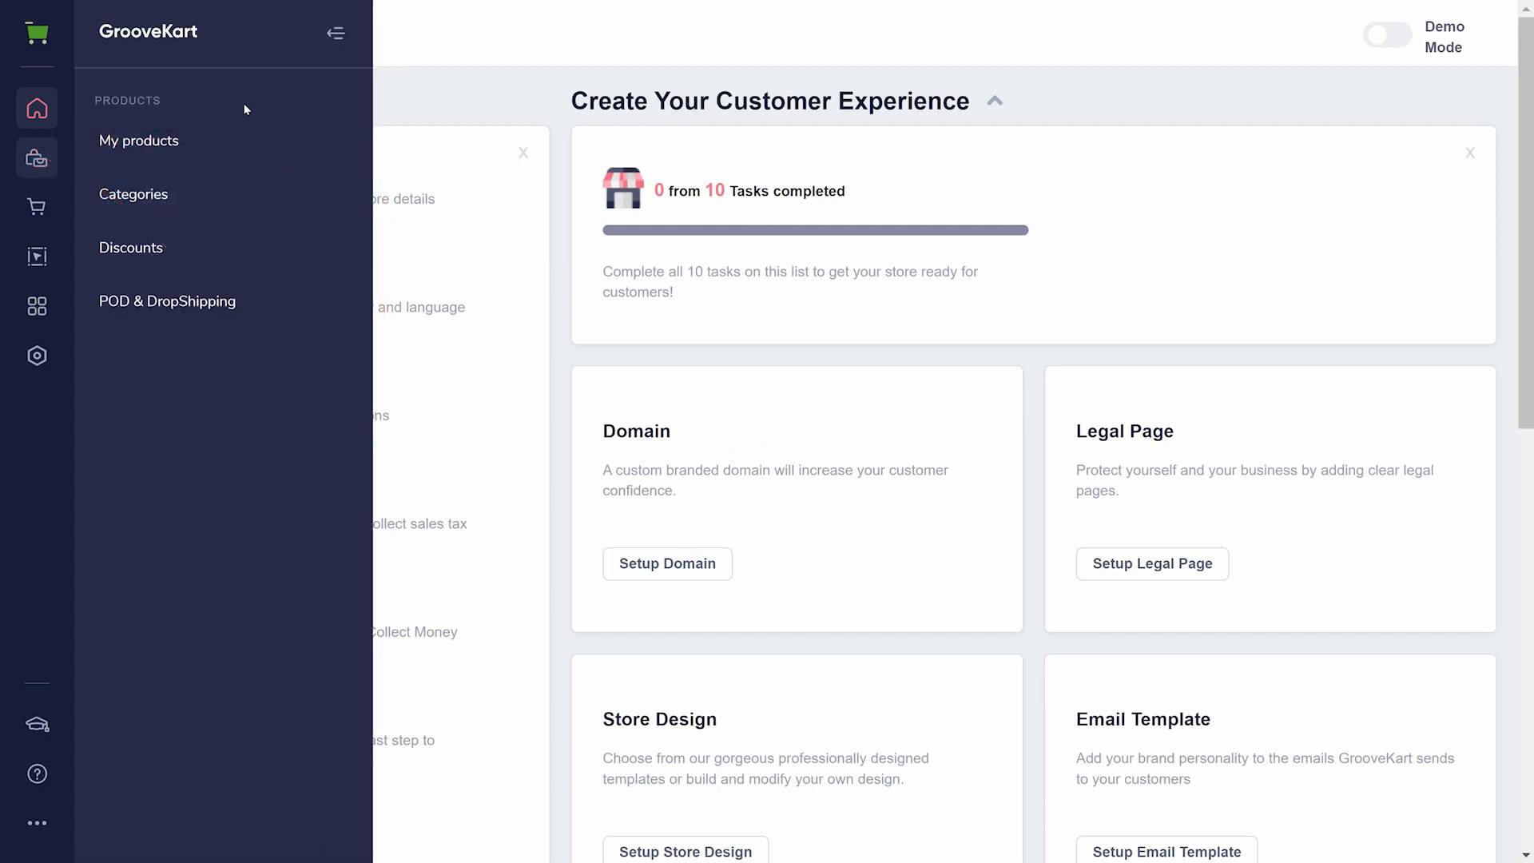
pyautogui.click(223, 139)
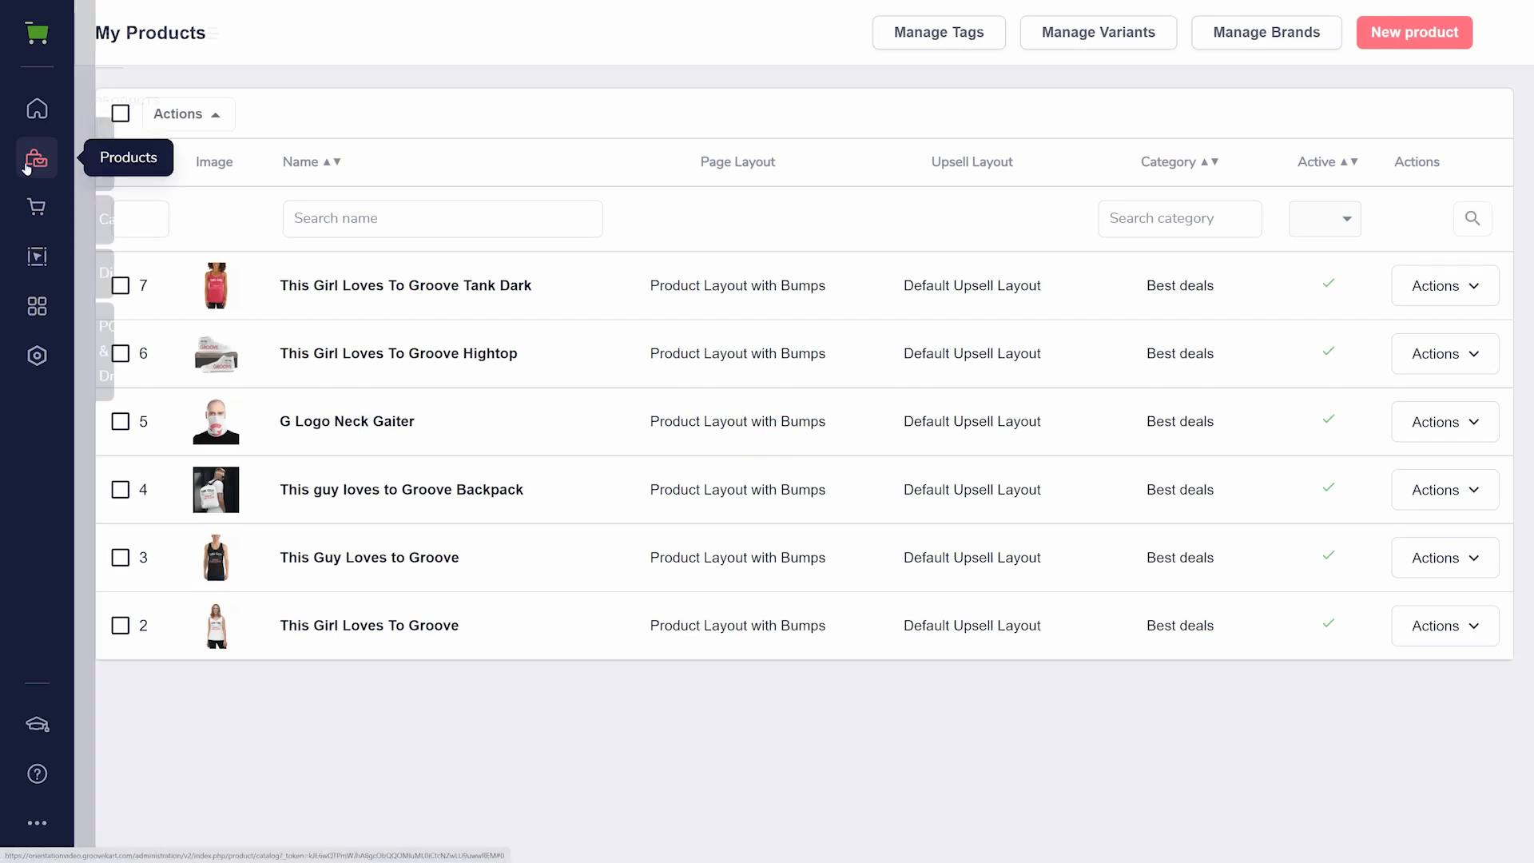
# - View the store's product categories and discounts pages, and open the POD & DropShipping page
pyautogui.moveTo(27, 164)
pyautogui.click(120, 195)
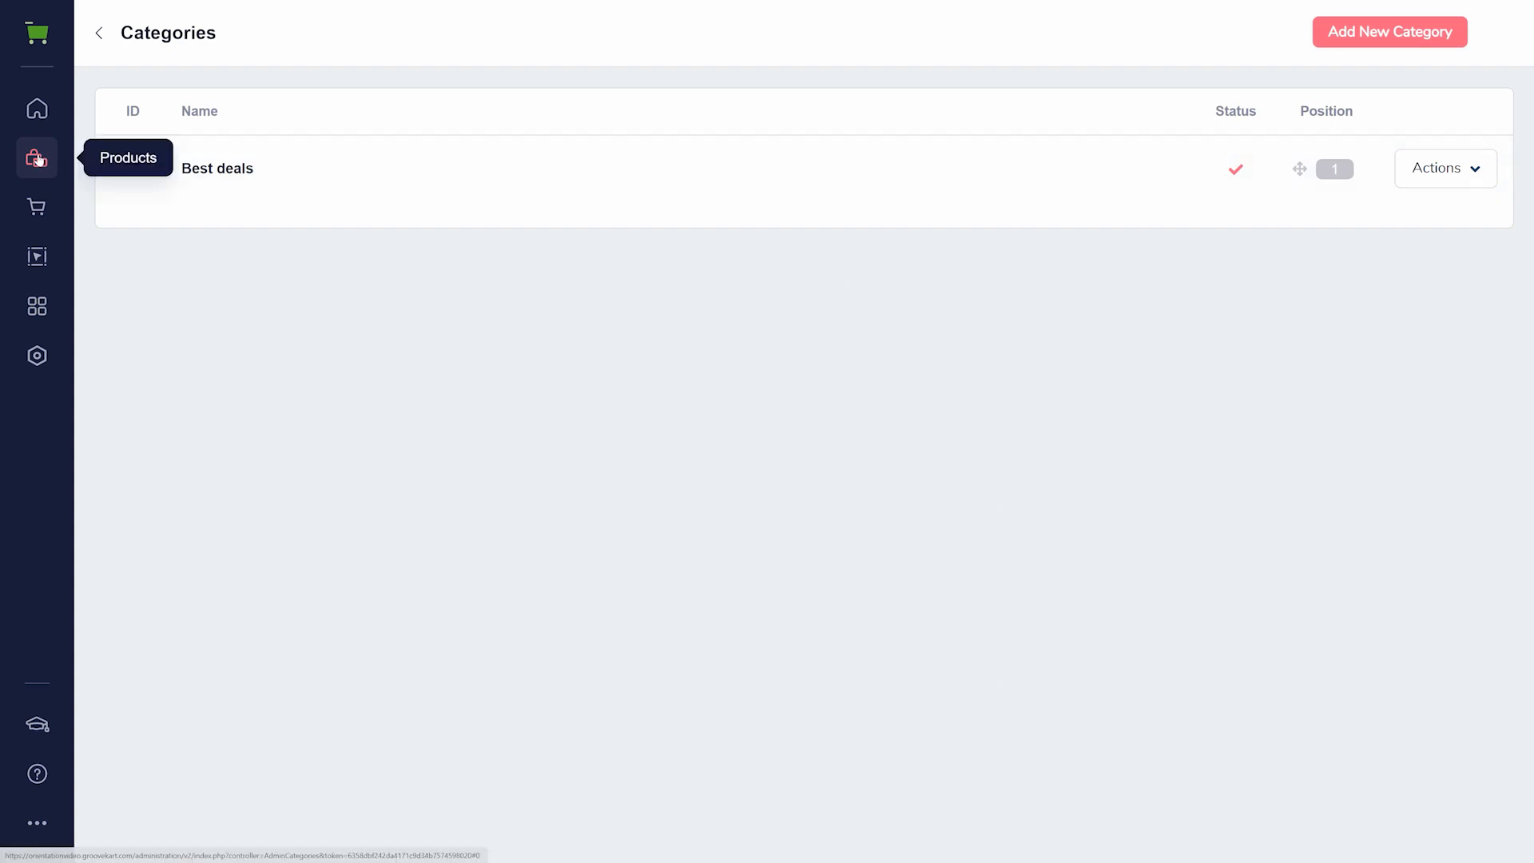
pyautogui.moveTo(38, 162)
pyautogui.click(117, 249)
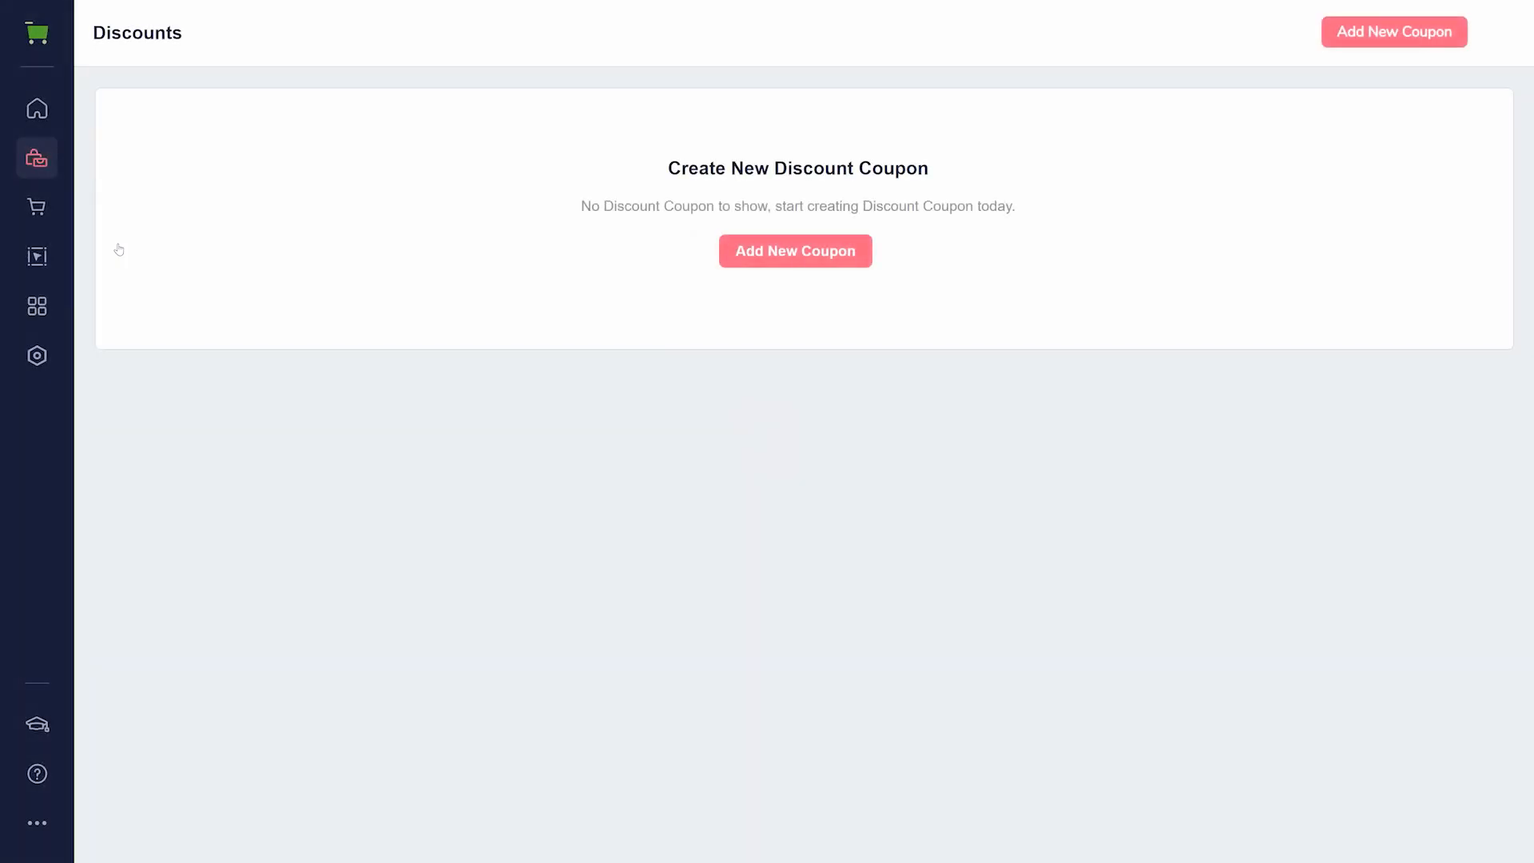
pyautogui.moveTo(37, 159)
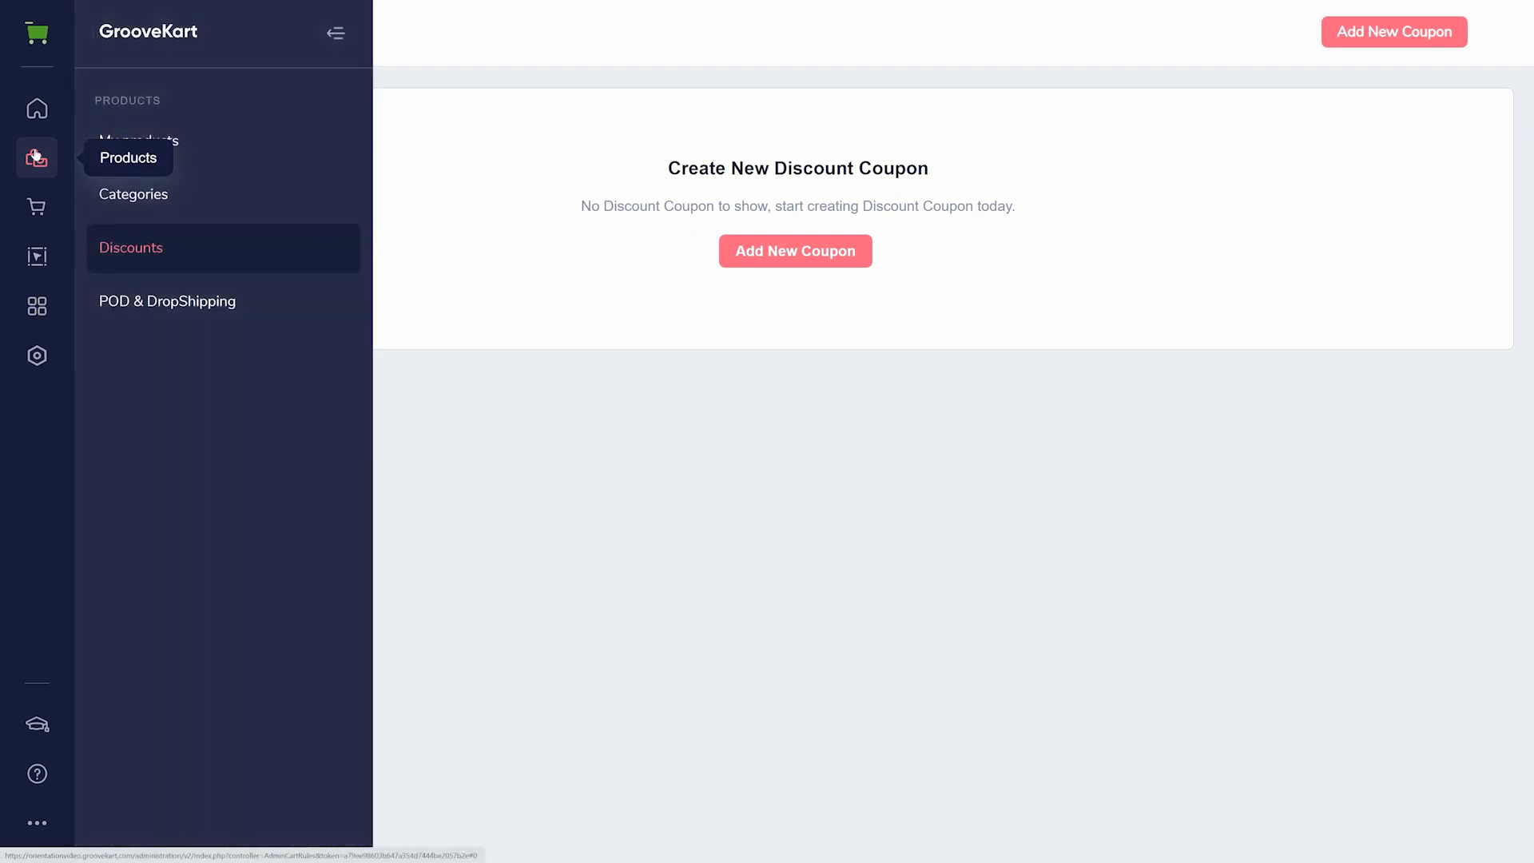
pyautogui.click(118, 317)
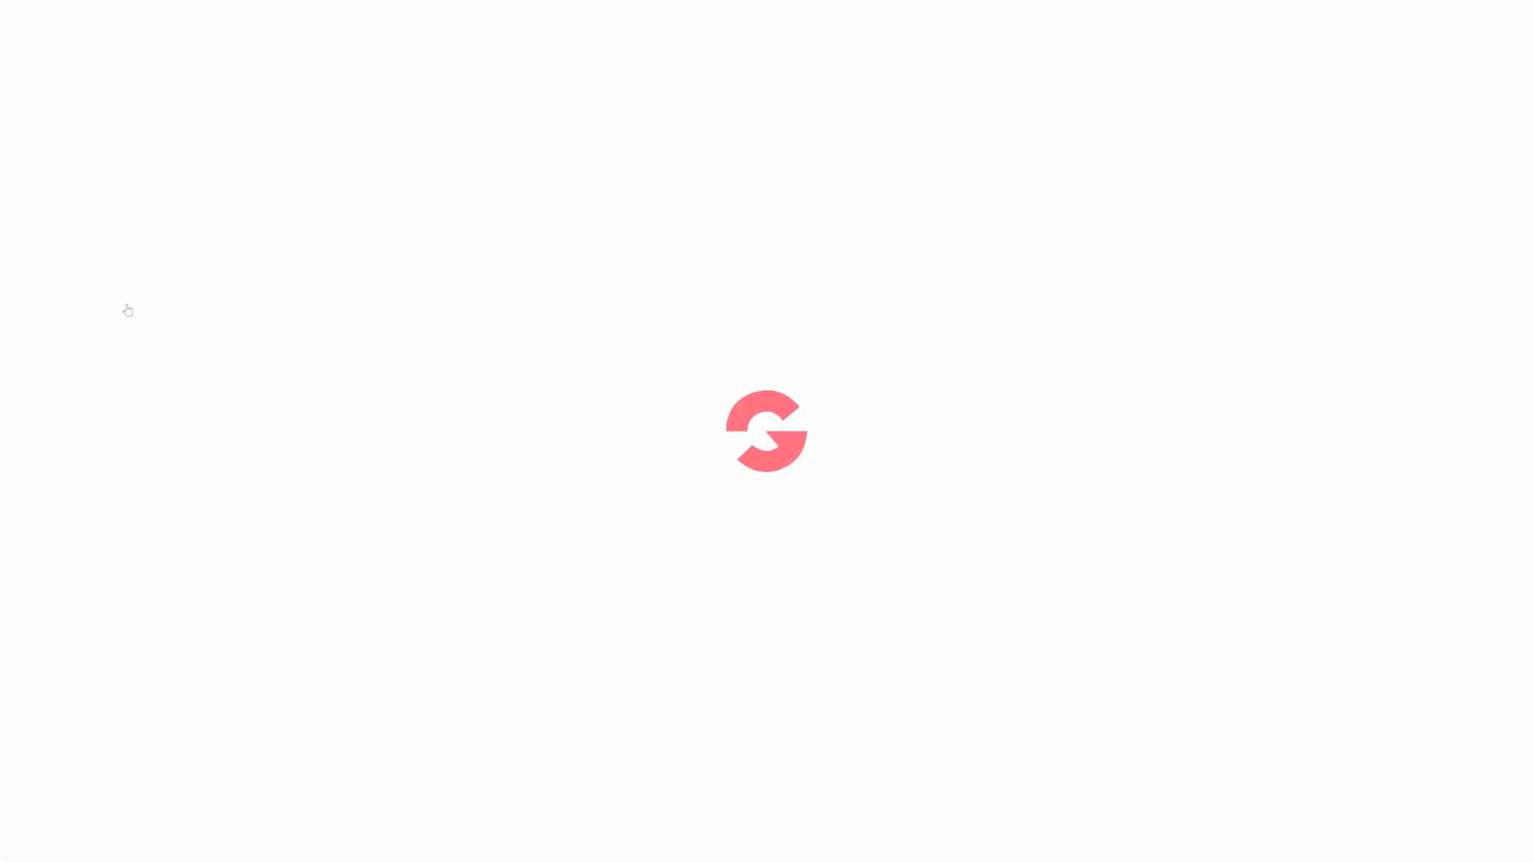
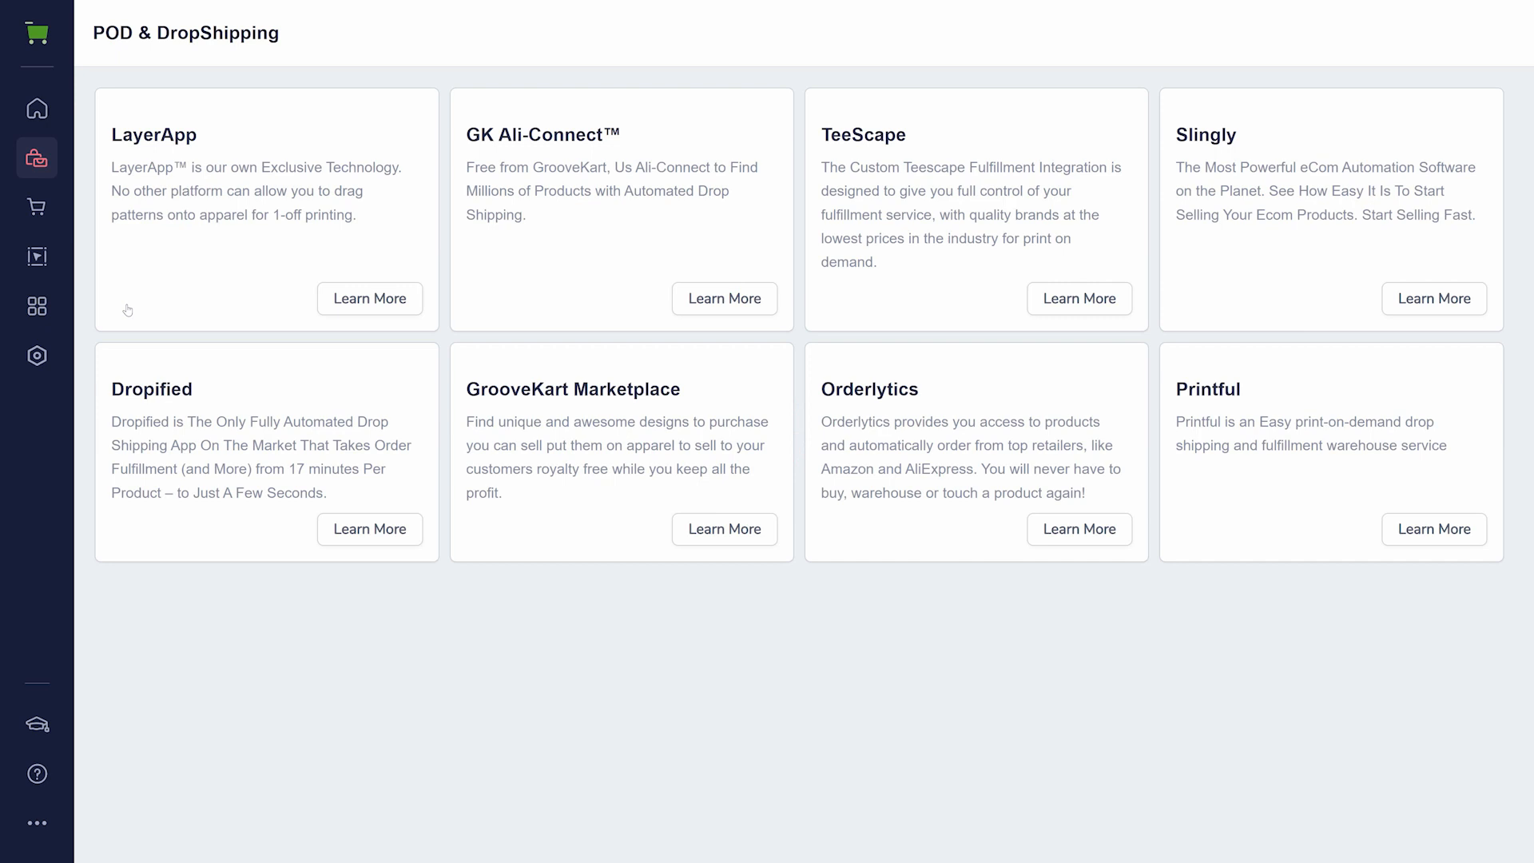
# - View the store's help desk page and open the store homepage in the design editor
pyautogui.click(44, 207)
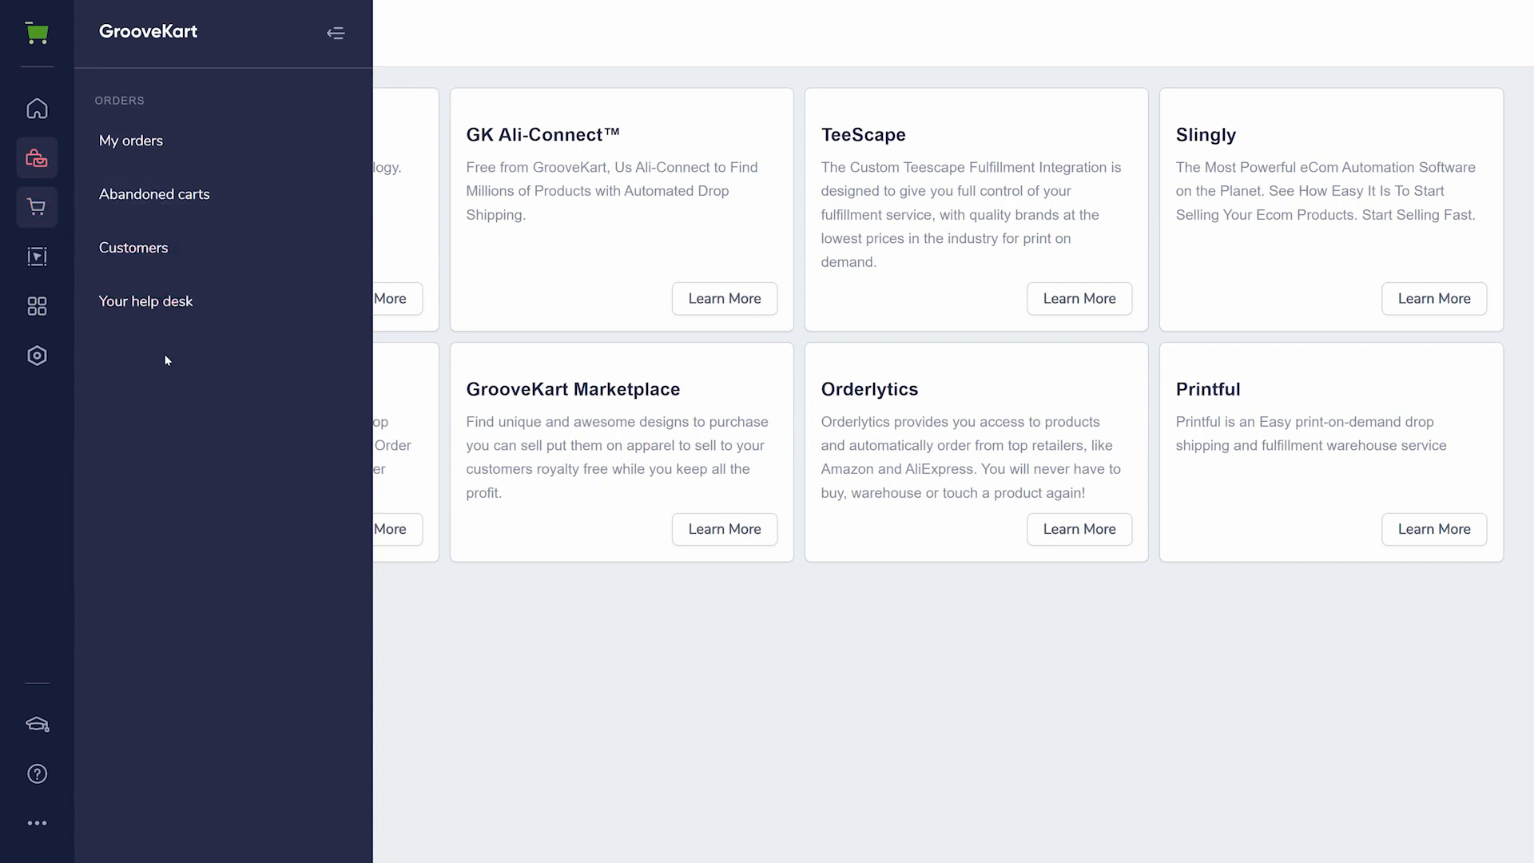
pyautogui.click(155, 299)
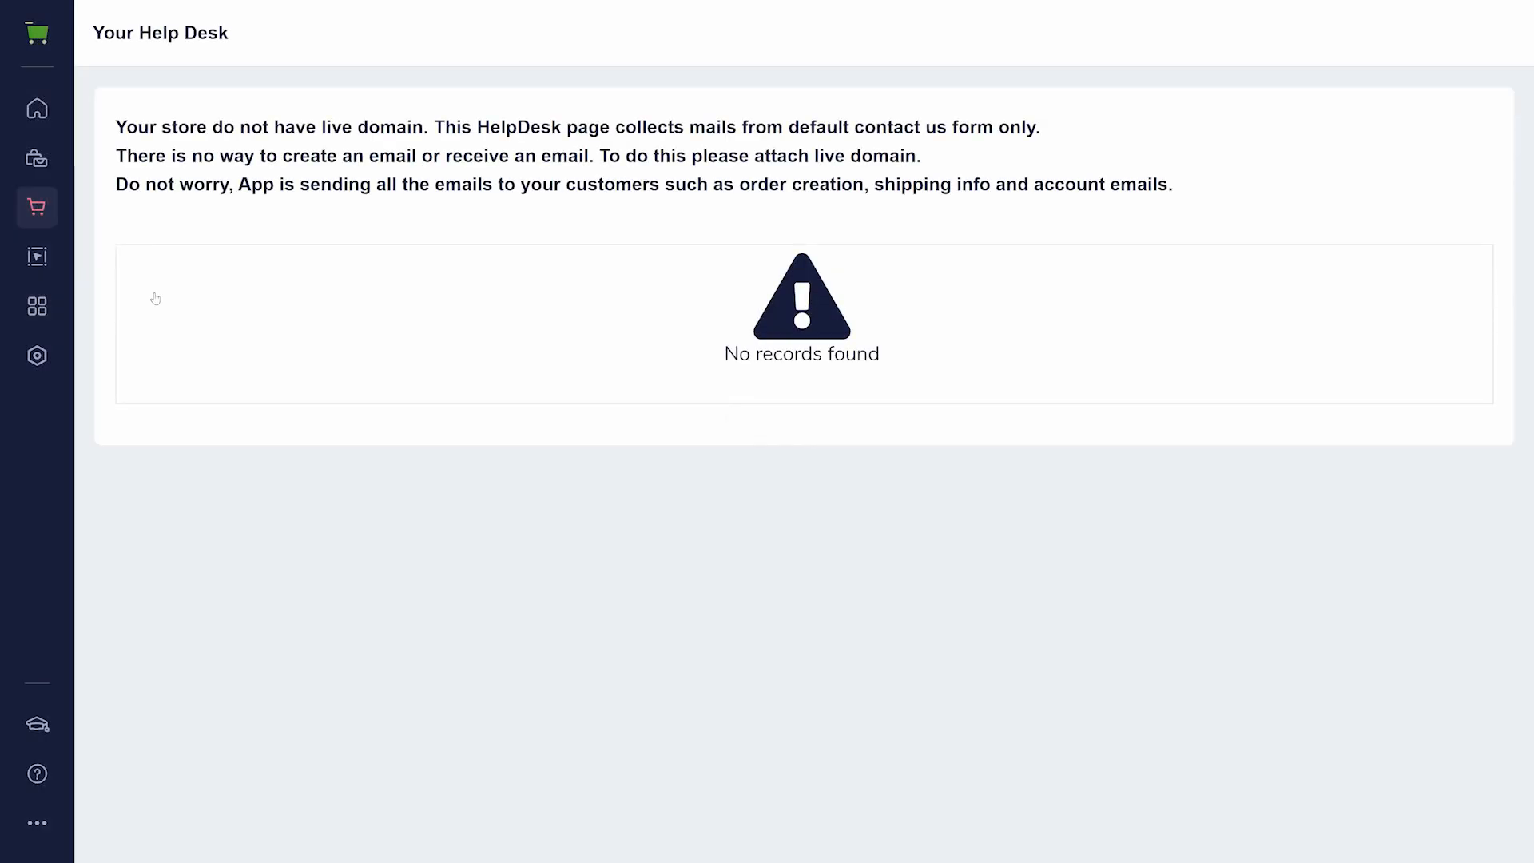
pyautogui.click(35, 258)
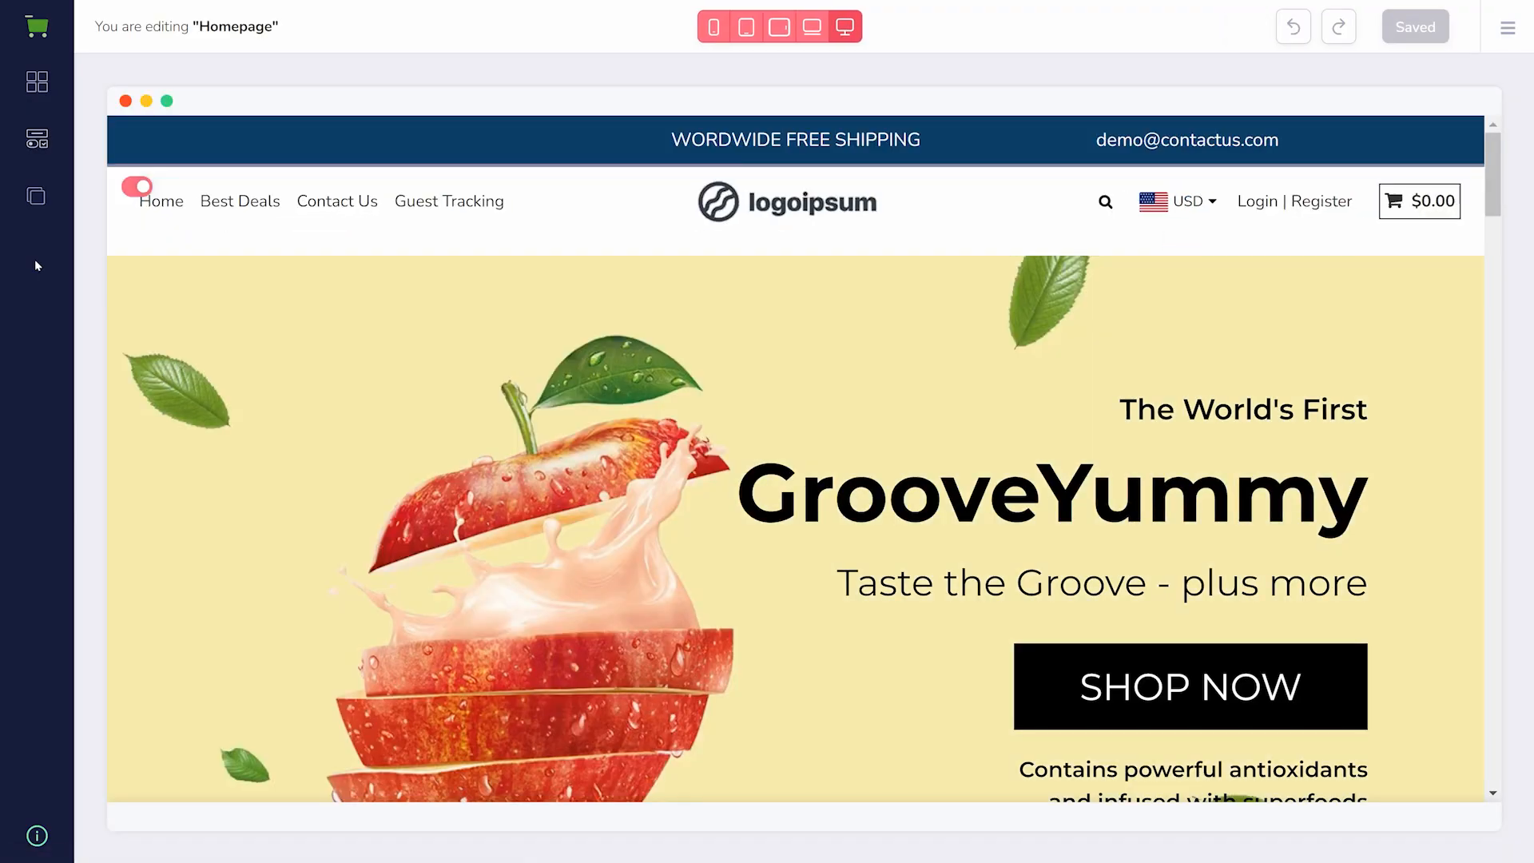
# - Add a navigation menu item labelled FAQ to the store and remove the Guest Tracking item
pyautogui.click(30, 196)
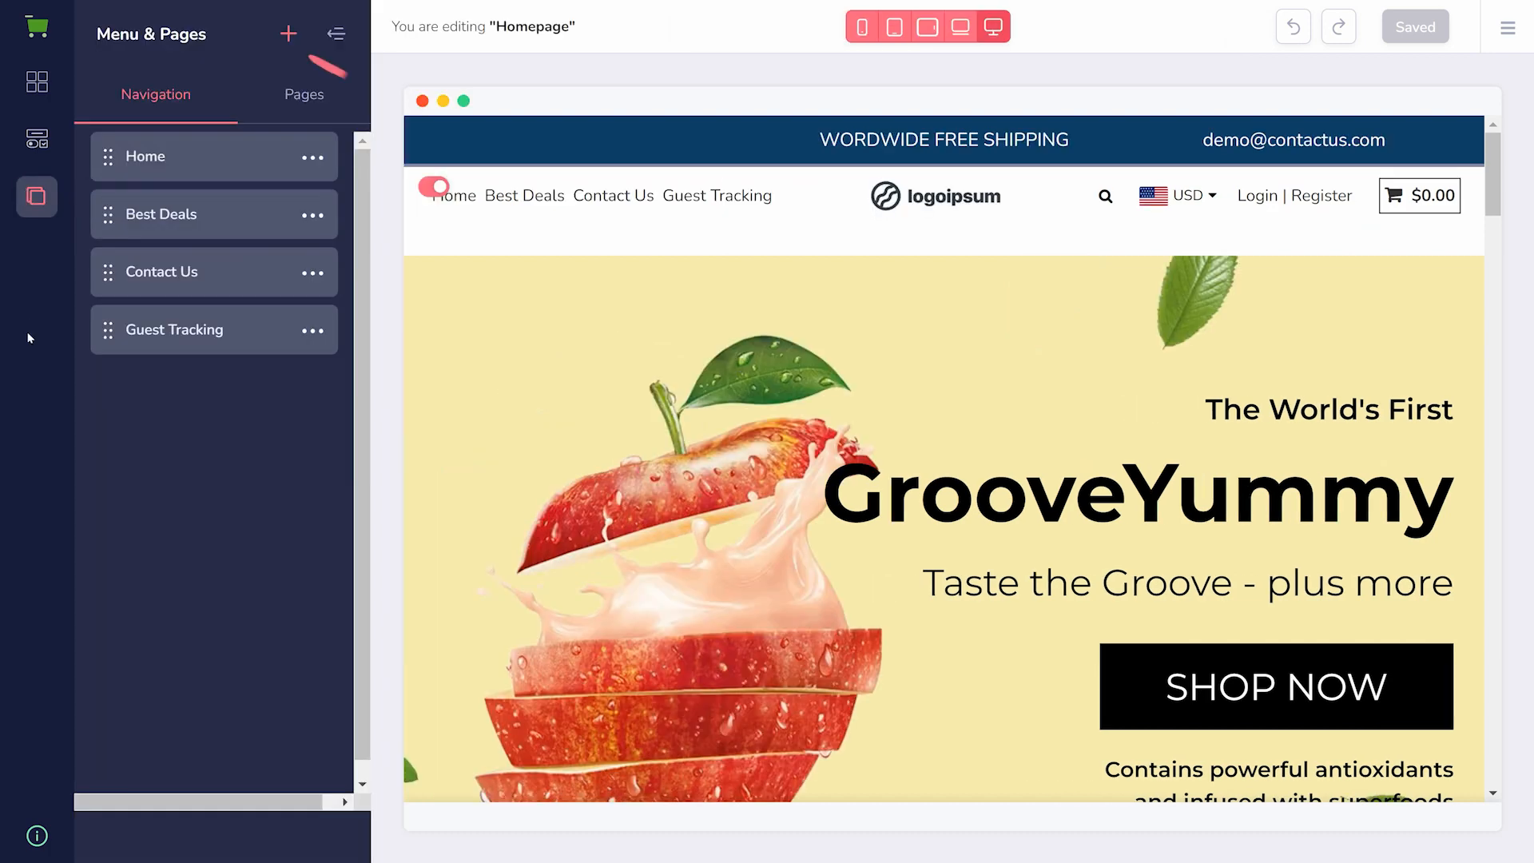
pyautogui.click(288, 34)
pyautogui.tripleClick(167, 127)
pyautogui.write('FAQ')
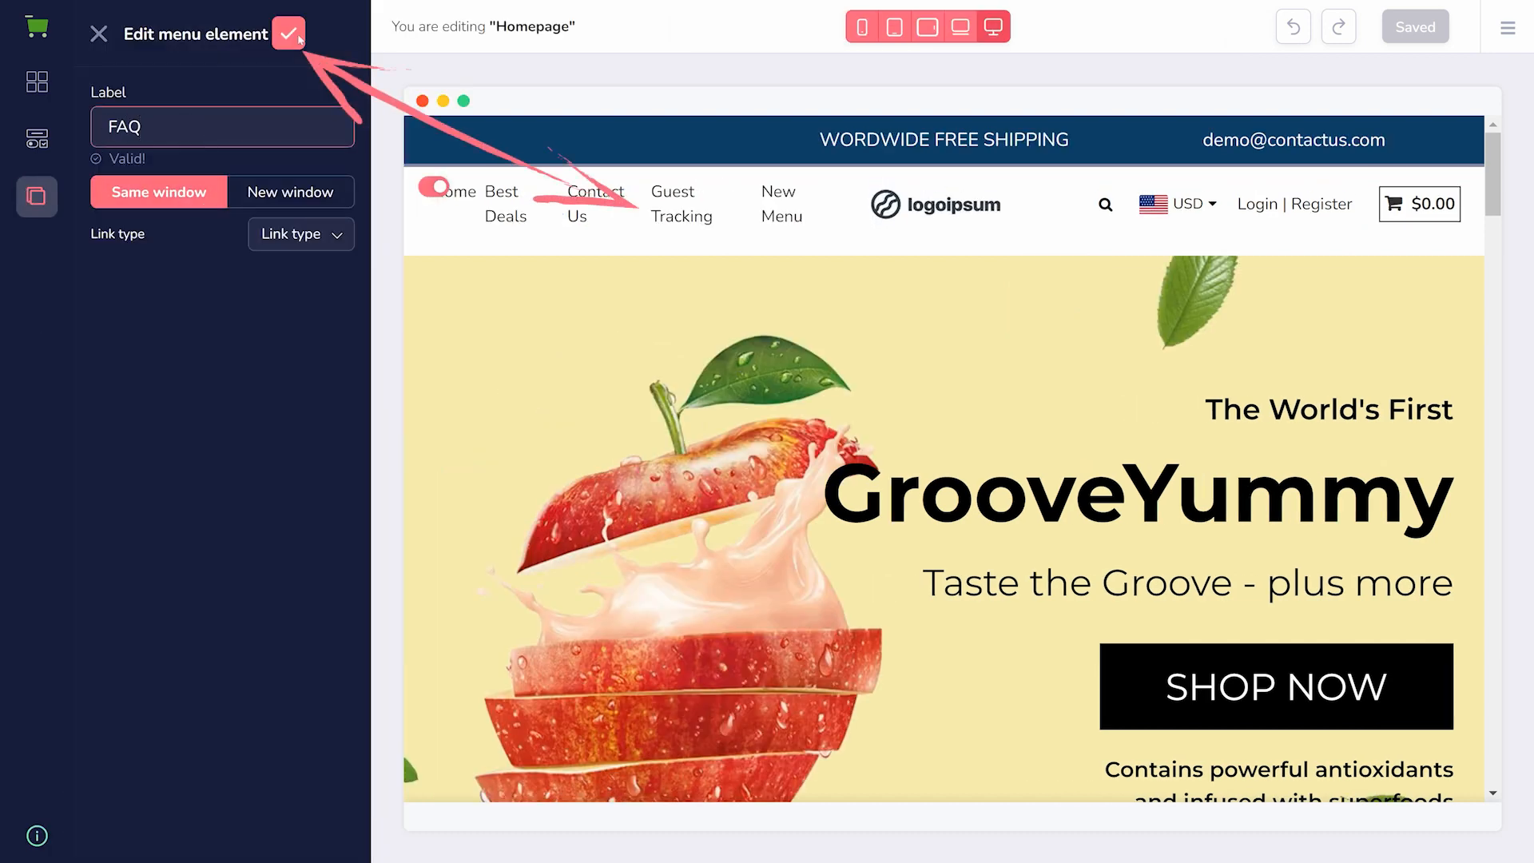
pyautogui.click(288, 33)
pyautogui.click(288, 33)
pyautogui.click(318, 448)
pyautogui.click(185, 534)
pyautogui.click(312, 332)
pyautogui.click(189, 417)
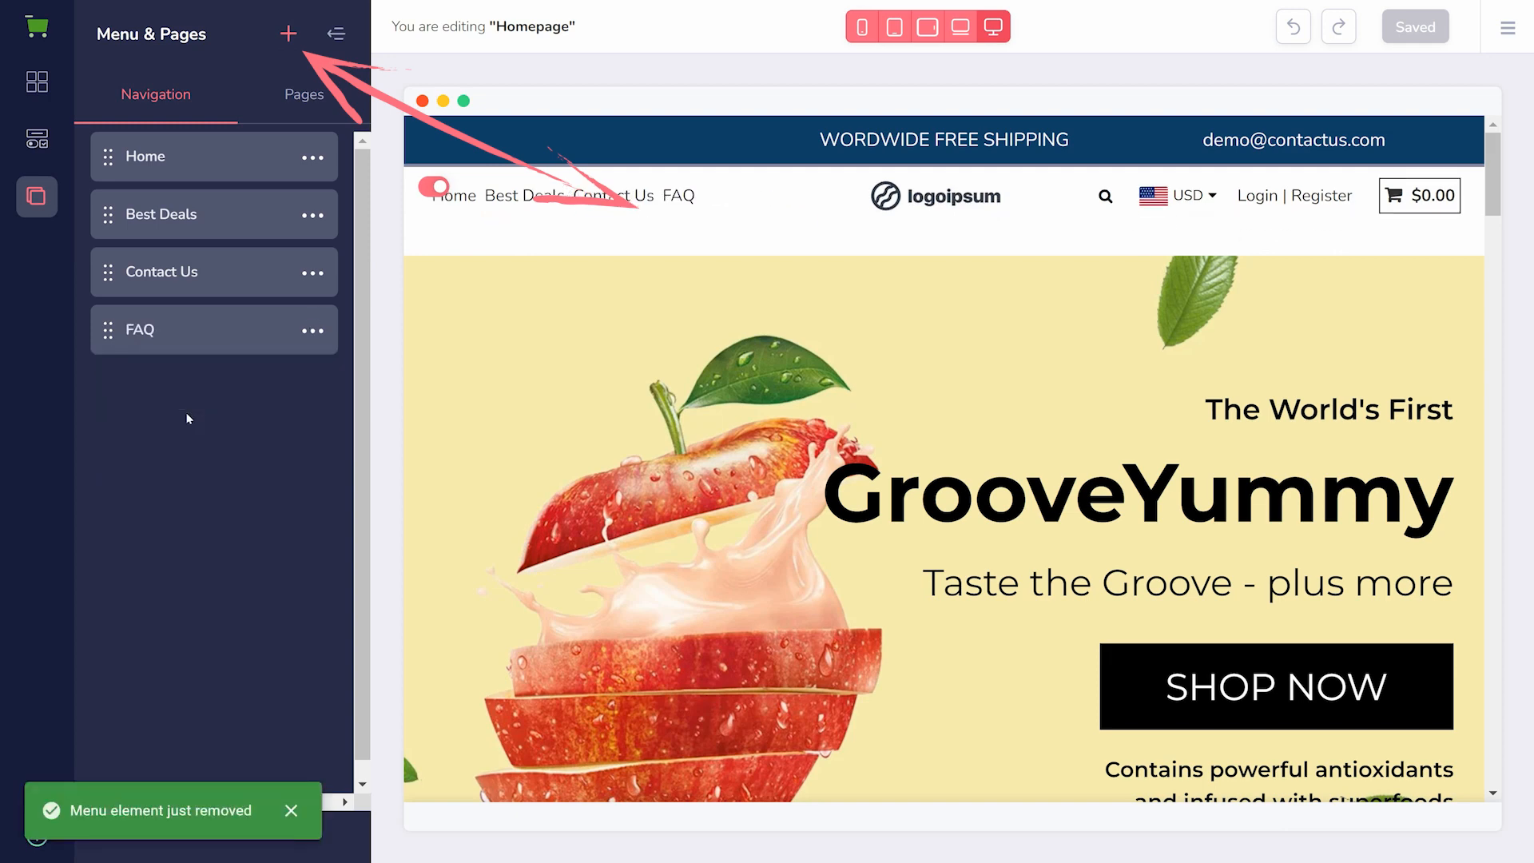
# - Browse the page editor's global elements, including the Text, Rows and Content groups
pyautogui.click(37, 138)
pyautogui.click(103, 194)
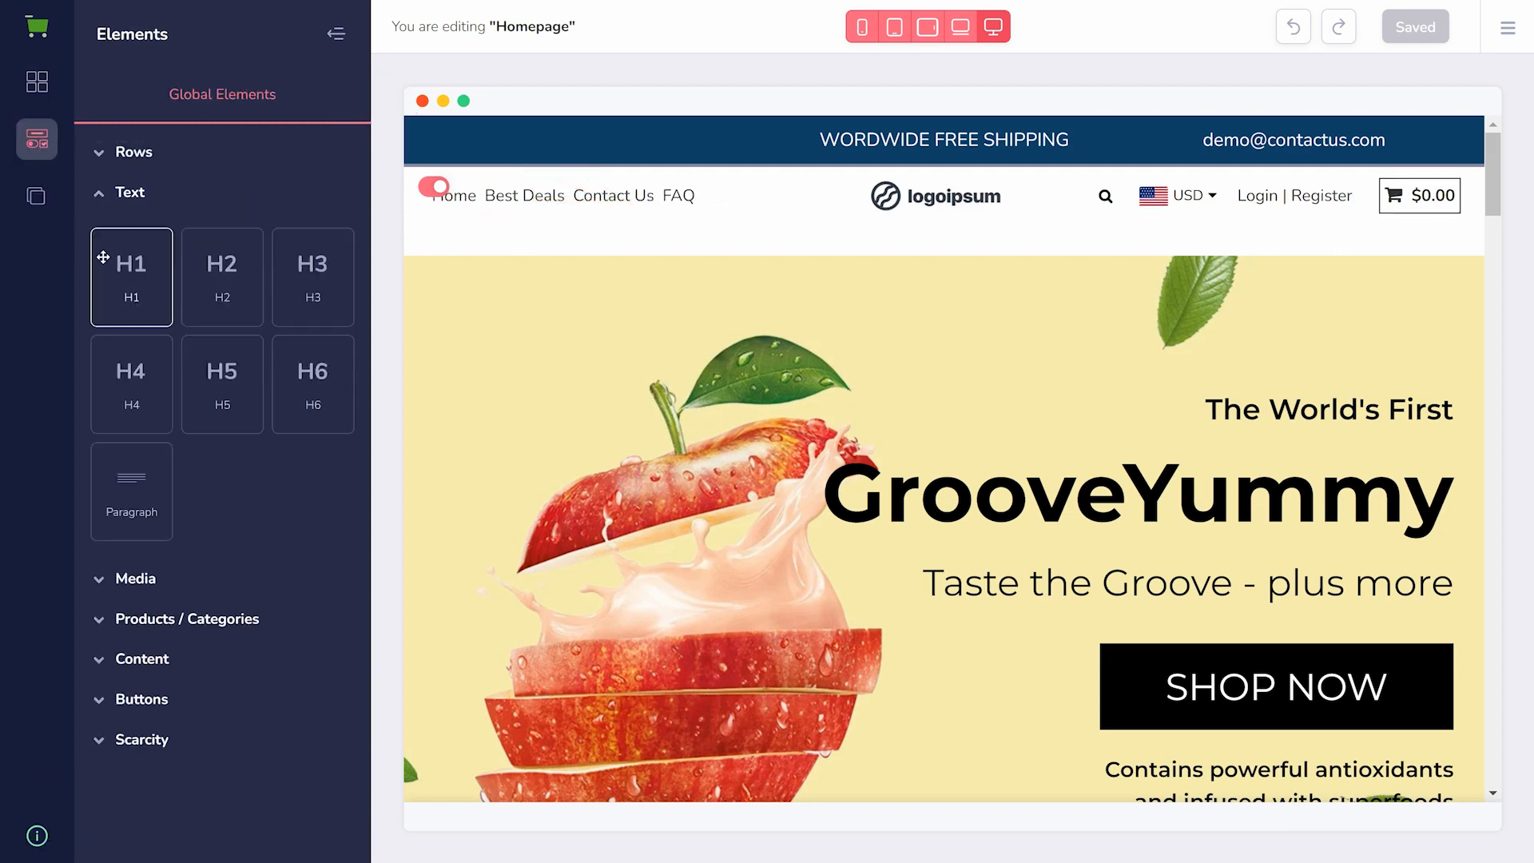
pyautogui.click(100, 152)
pyautogui.click(99, 152)
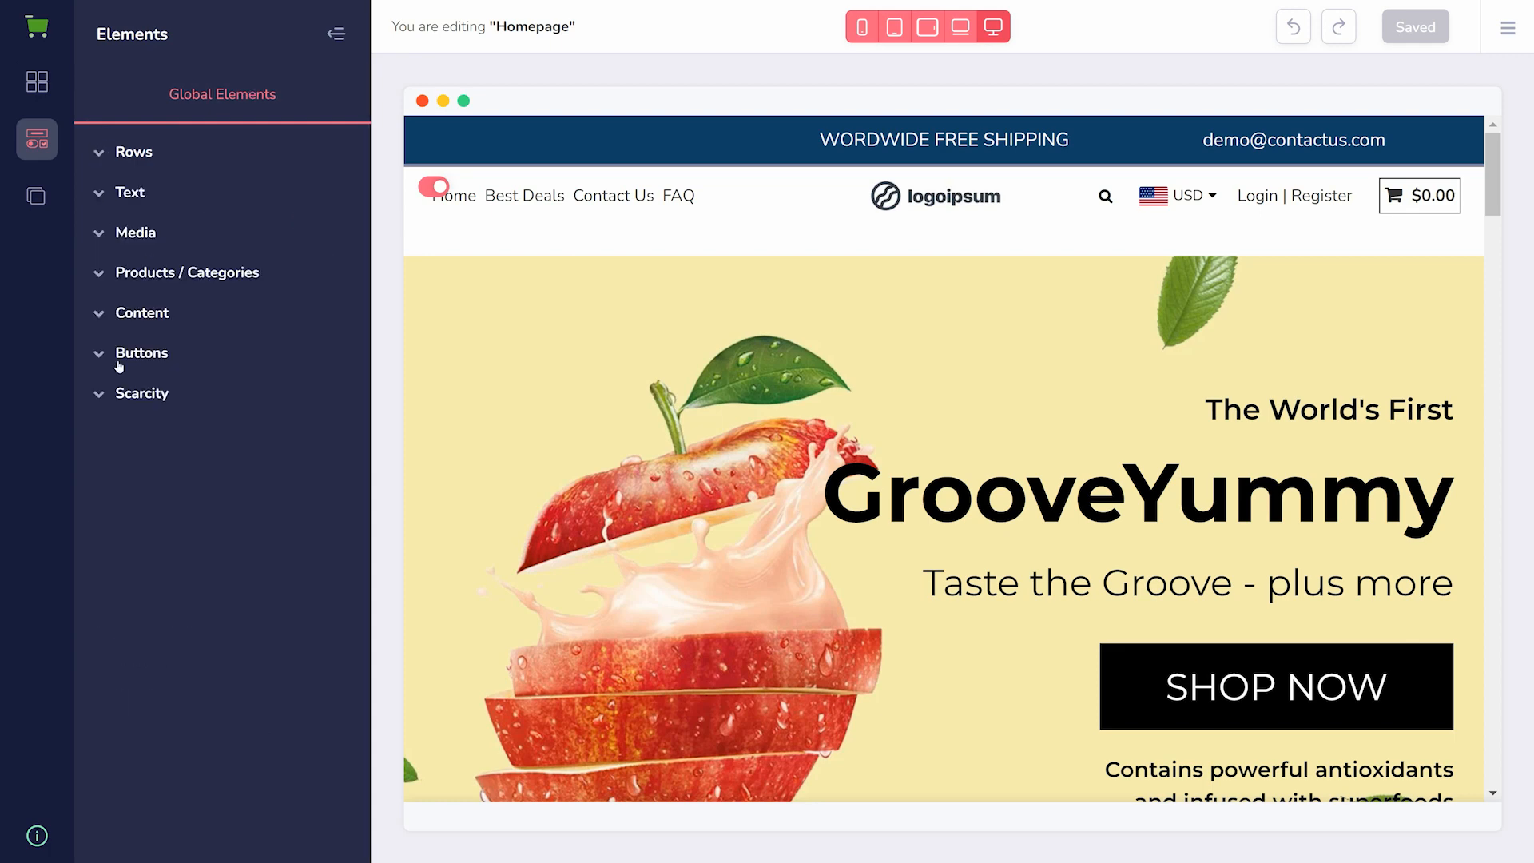
pyautogui.click(105, 325)
pyautogui.click(107, 326)
# - Browse the global template blocks, expanding the DropShip and Cosmetics groups
pyautogui.click(37, 82)
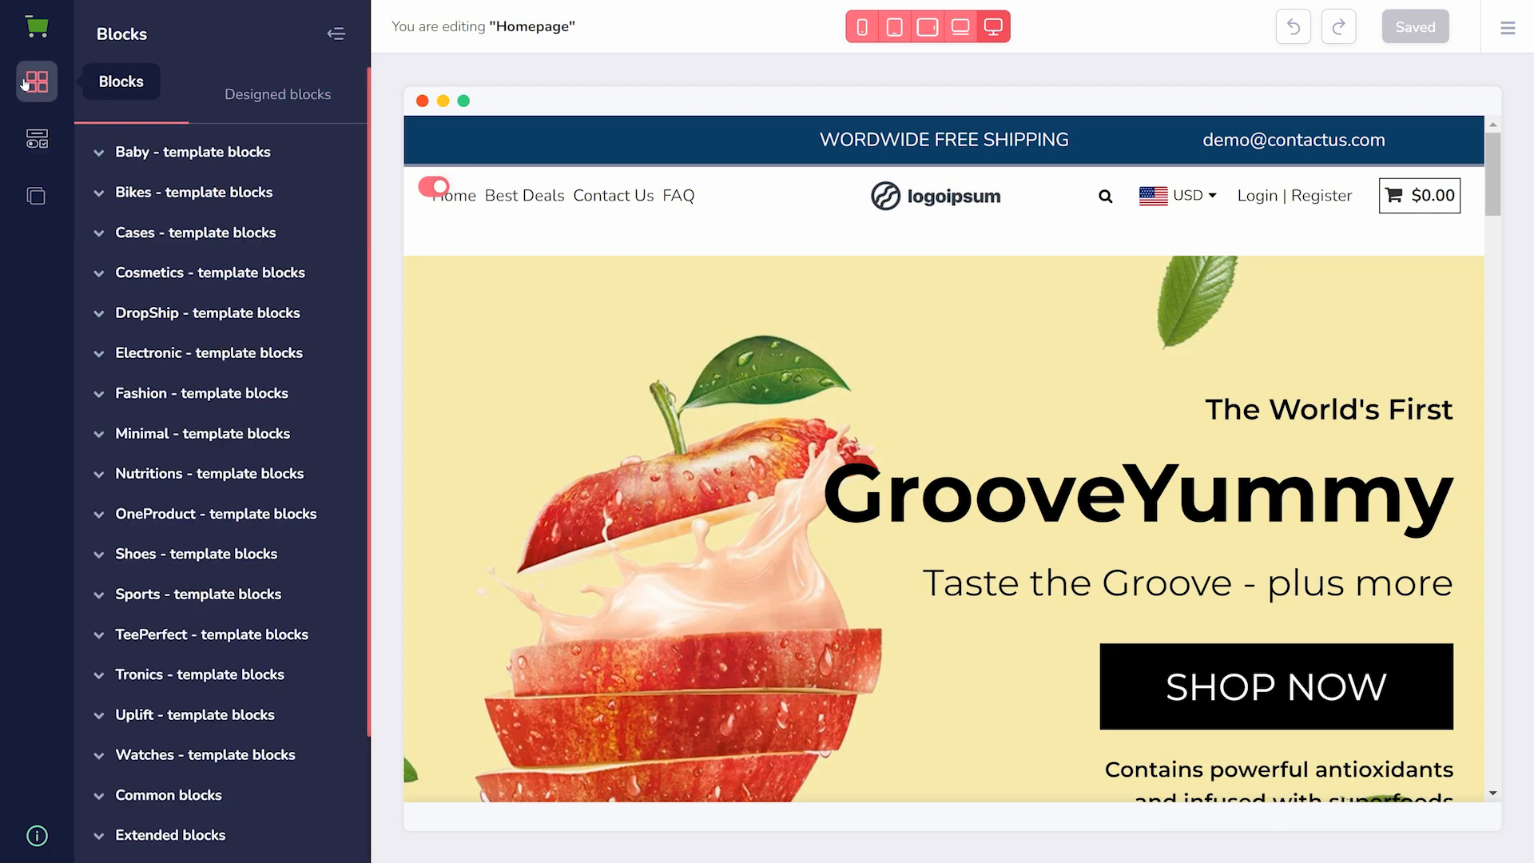
pyautogui.click(101, 320)
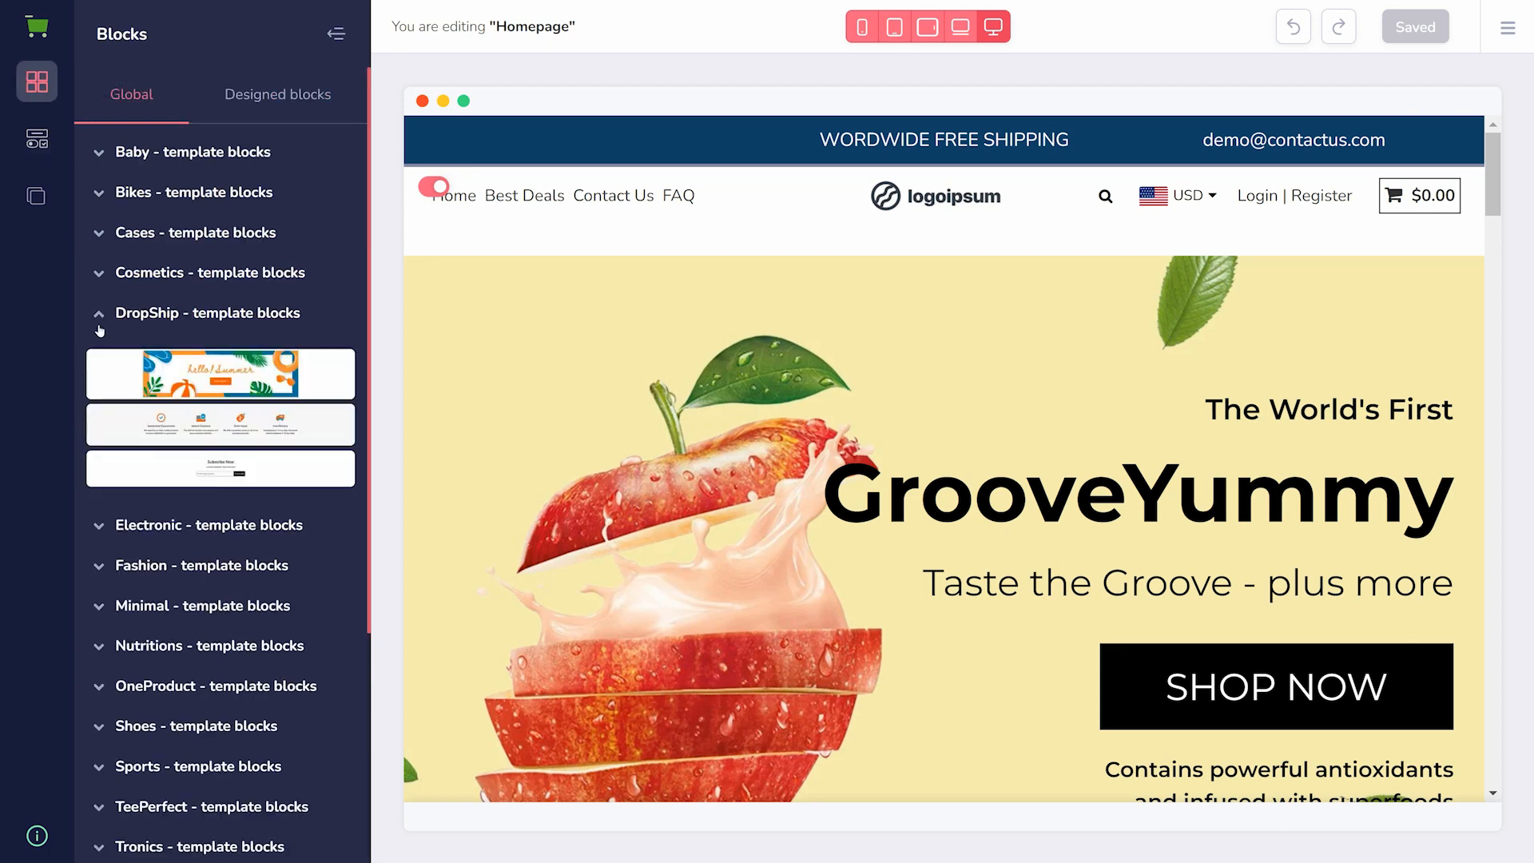
pyautogui.click(98, 274)
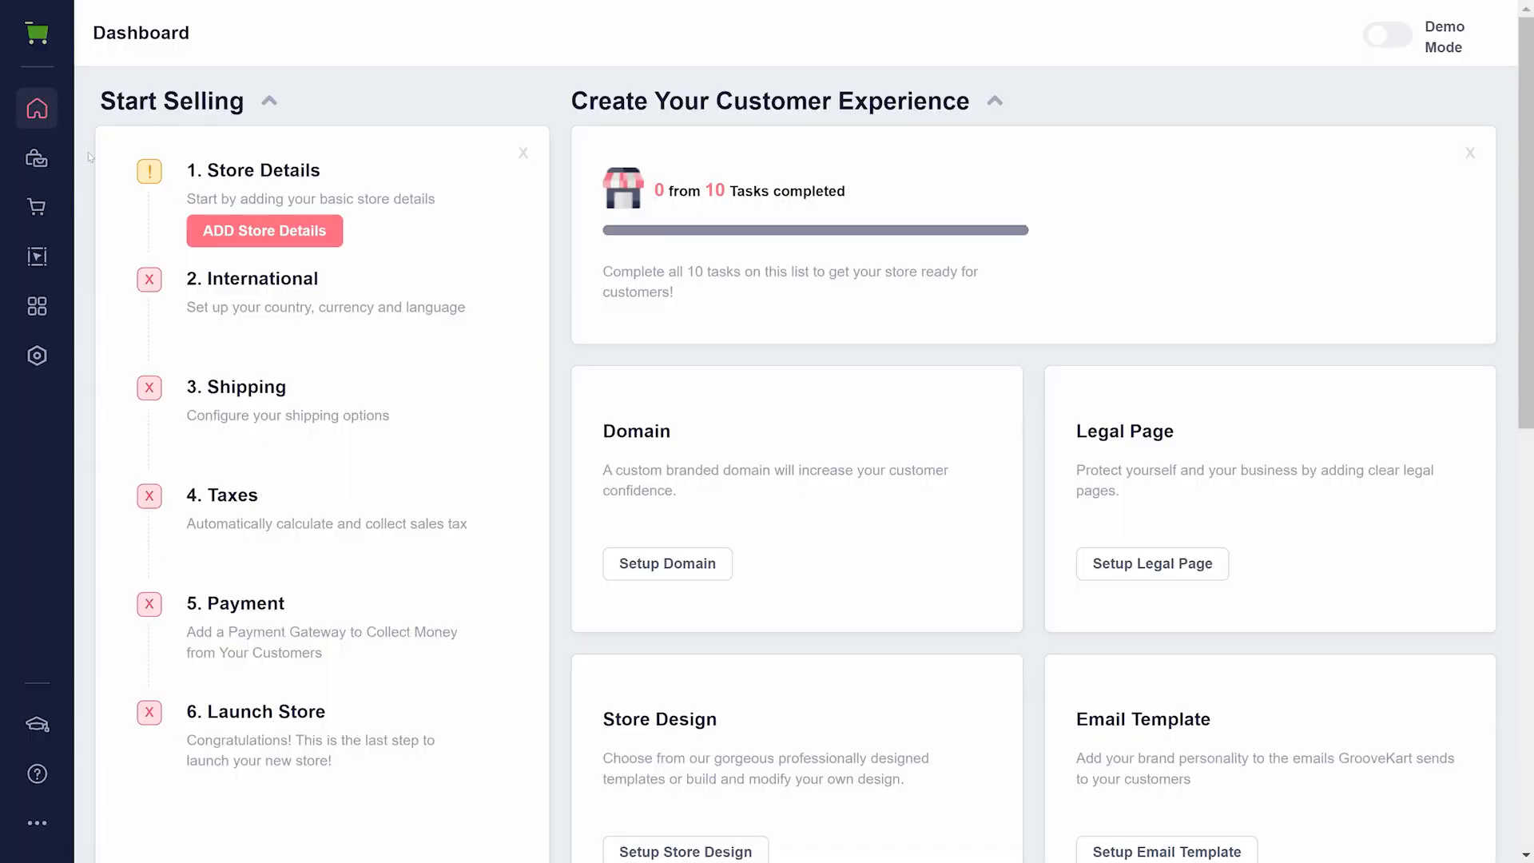
# - View the store's app manager and GrooveQuiz's Manage Quizes page
pyautogui.click(28, 304)
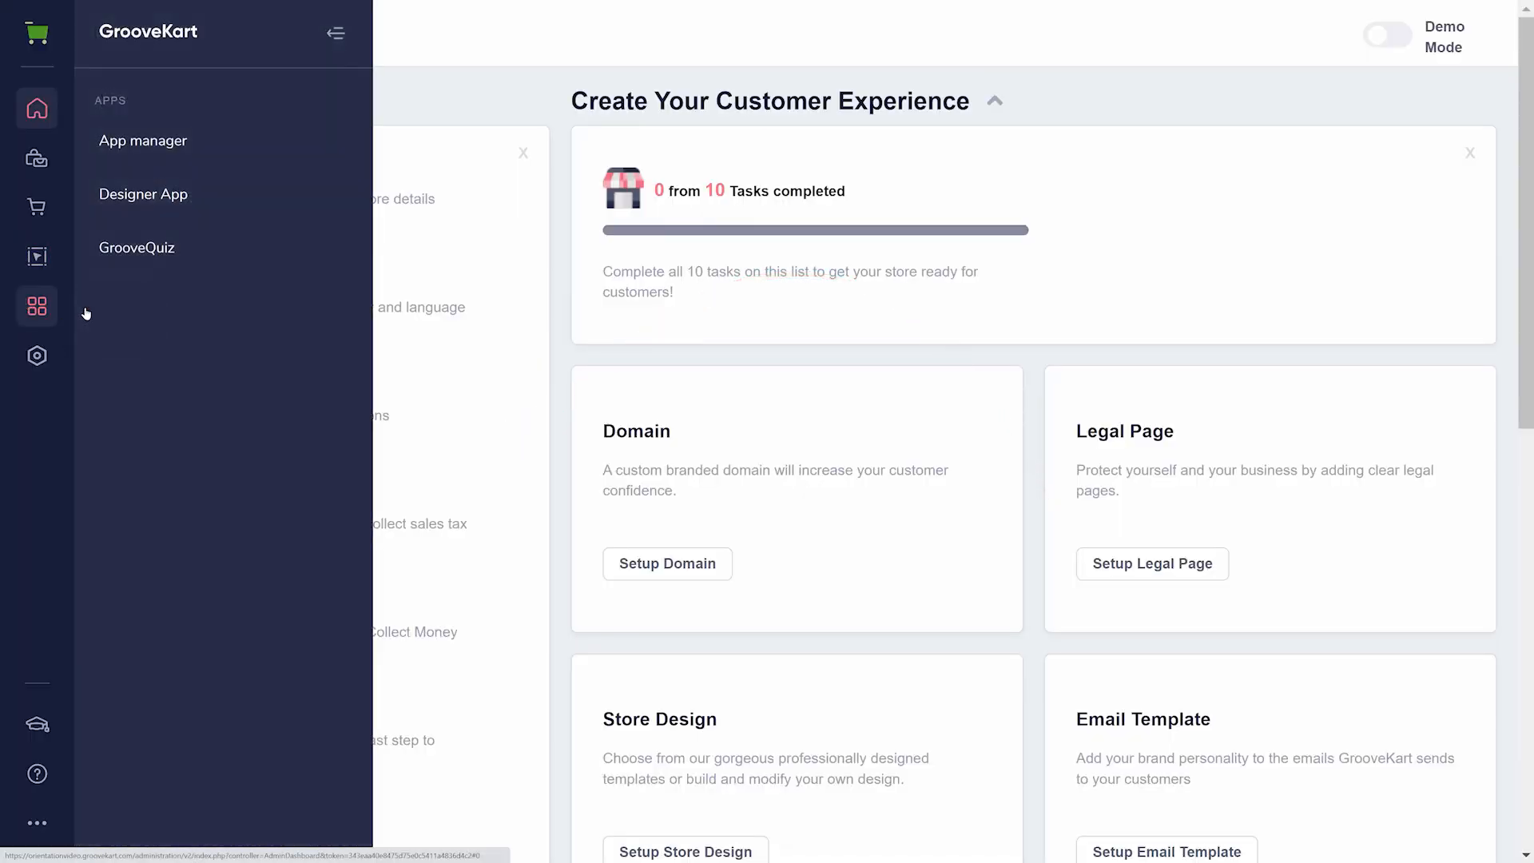
pyautogui.click(163, 141)
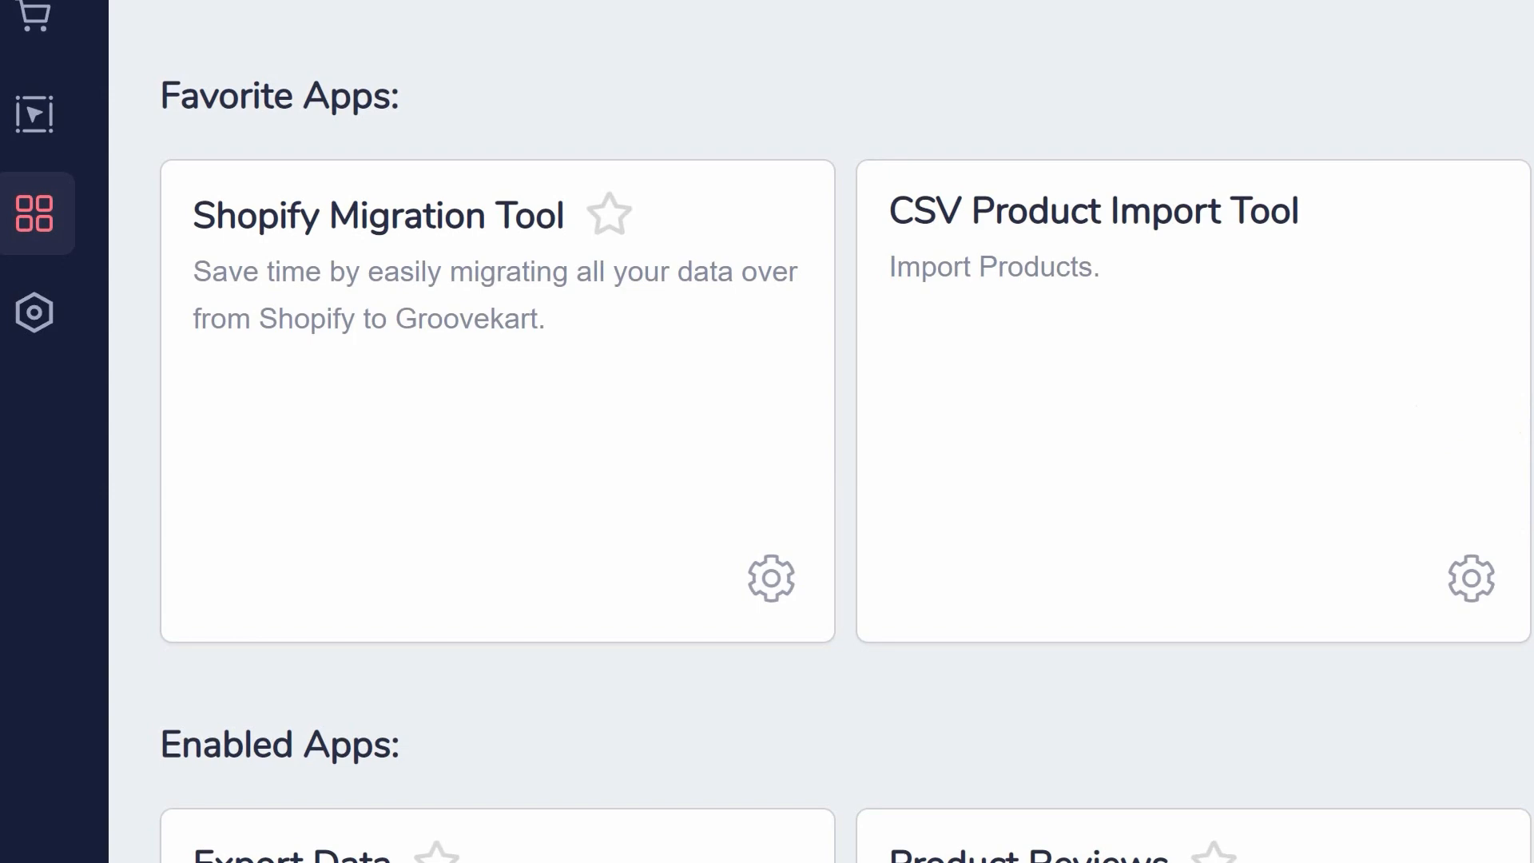
pyautogui.click(27, 209)
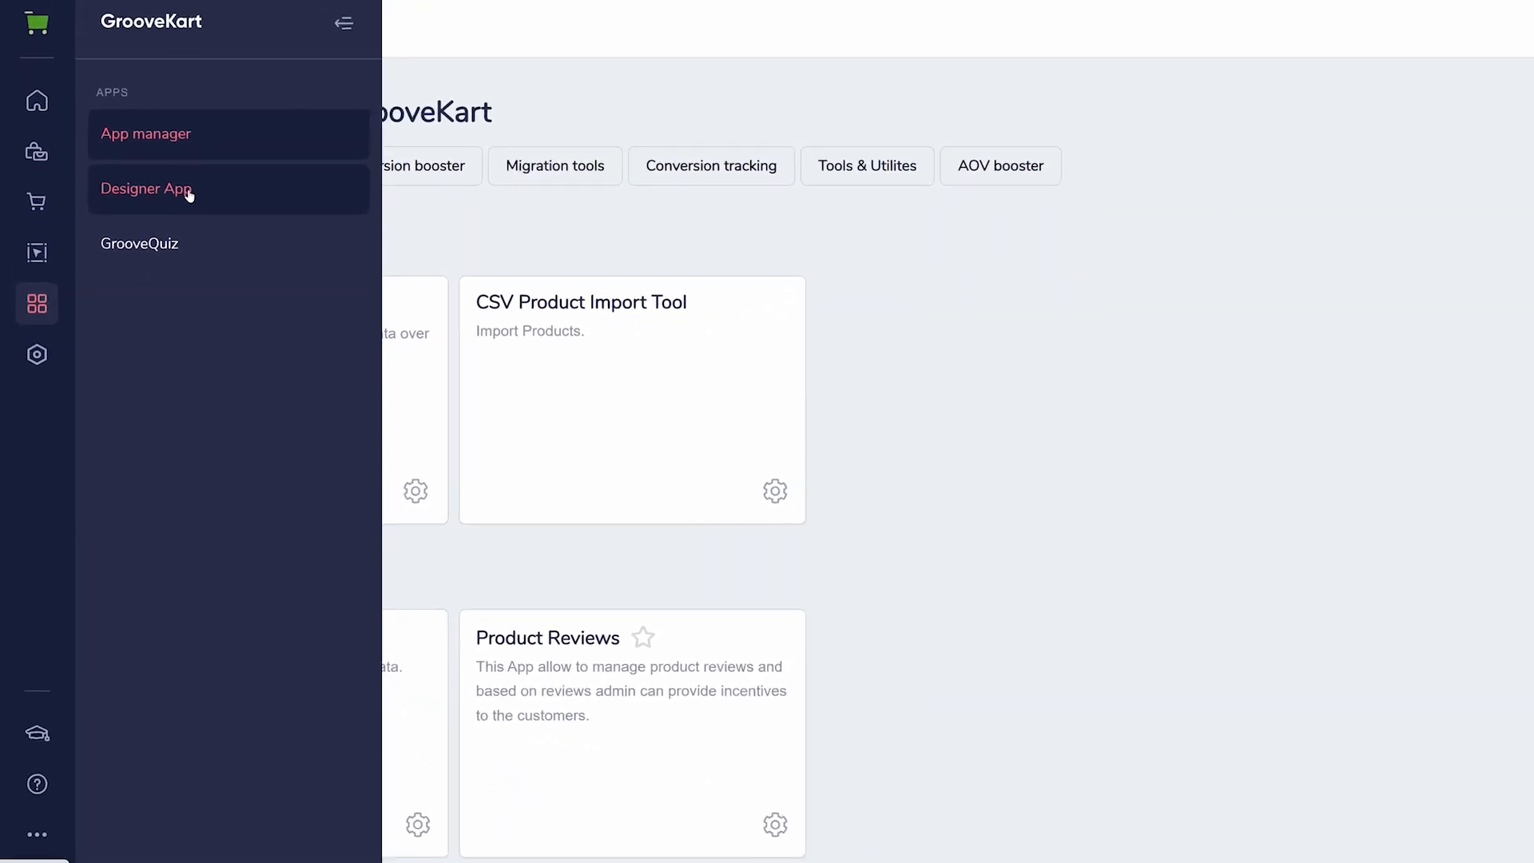
pyautogui.click(256, 46)
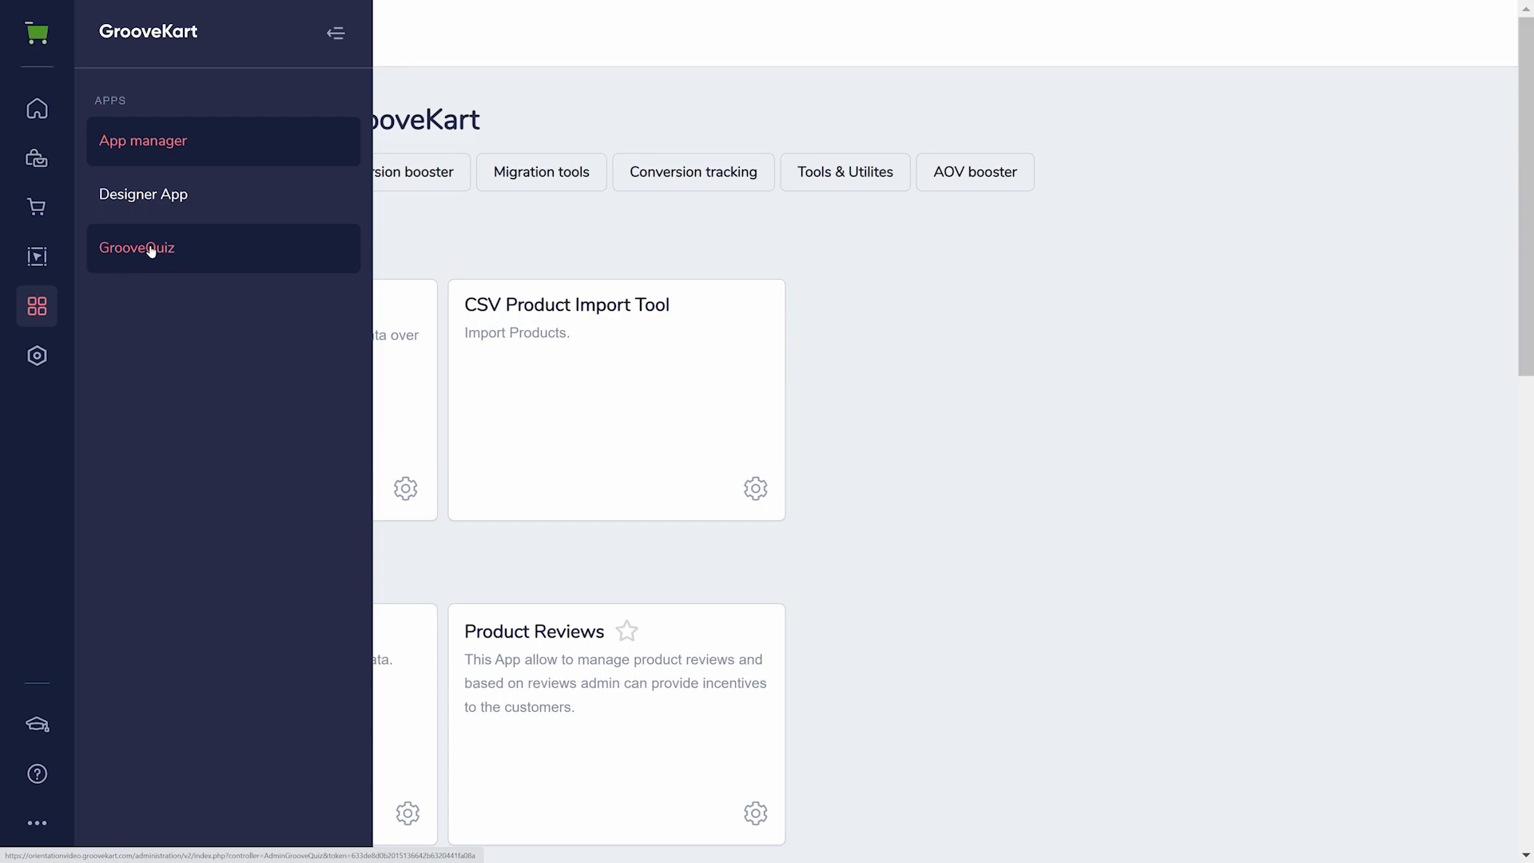
pyautogui.click(151, 250)
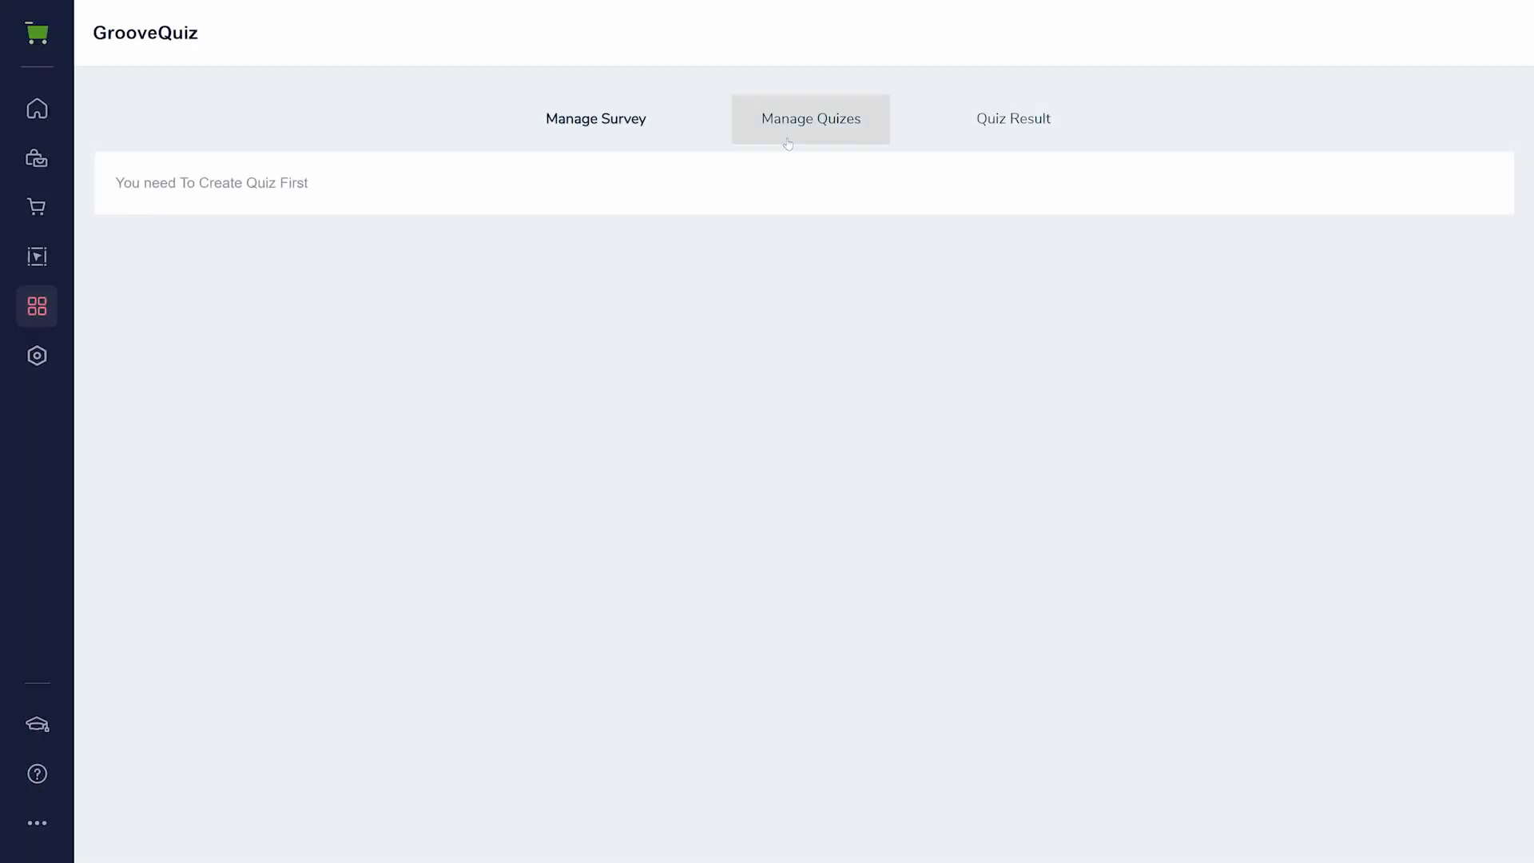
pyautogui.click(803, 130)
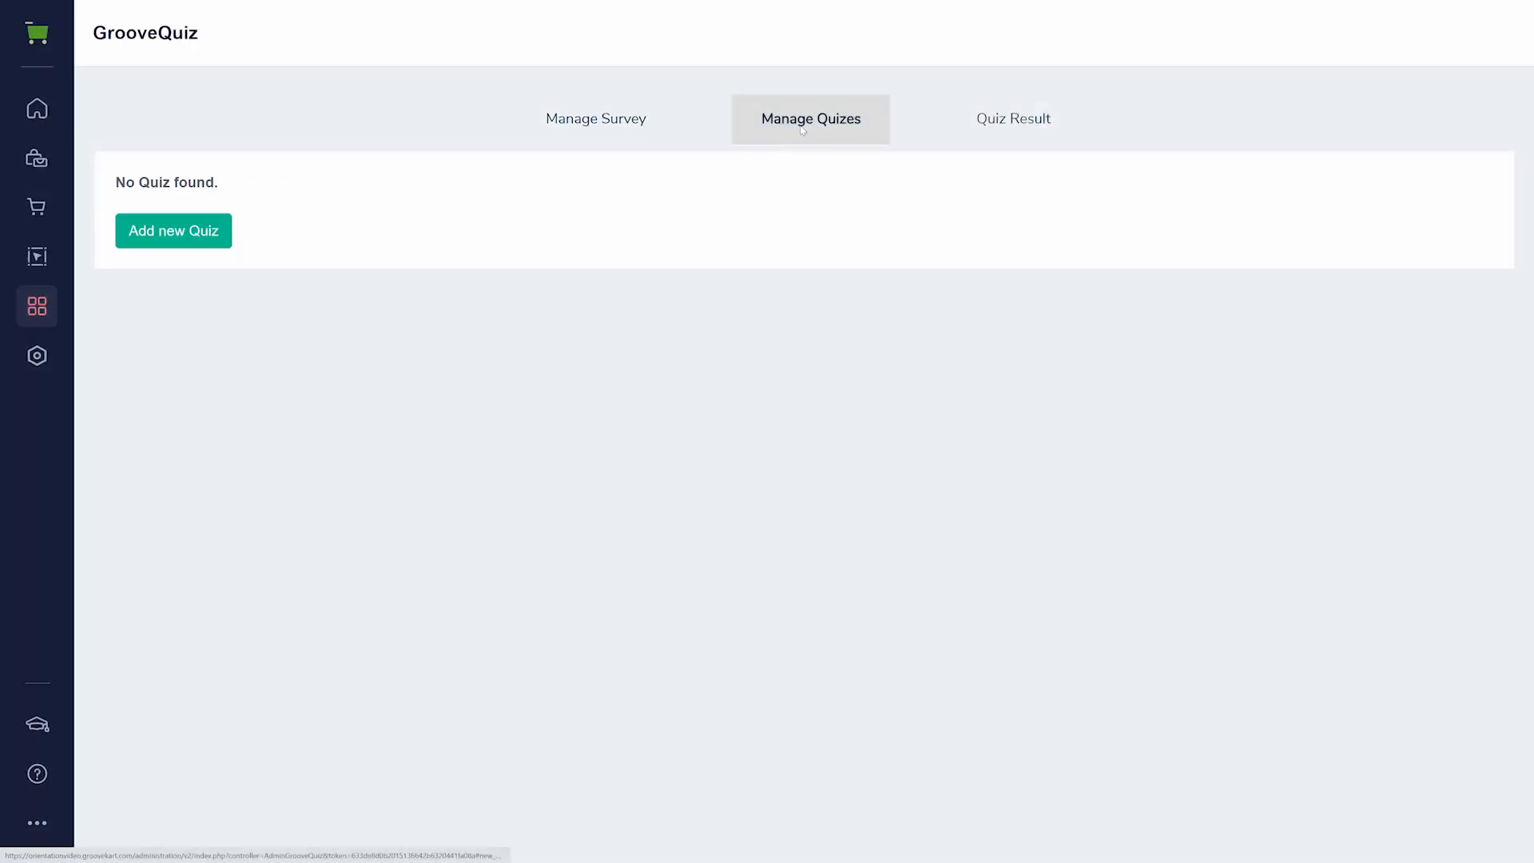
# - View the store information and payment gateways settings pages
pyautogui.click(40, 353)
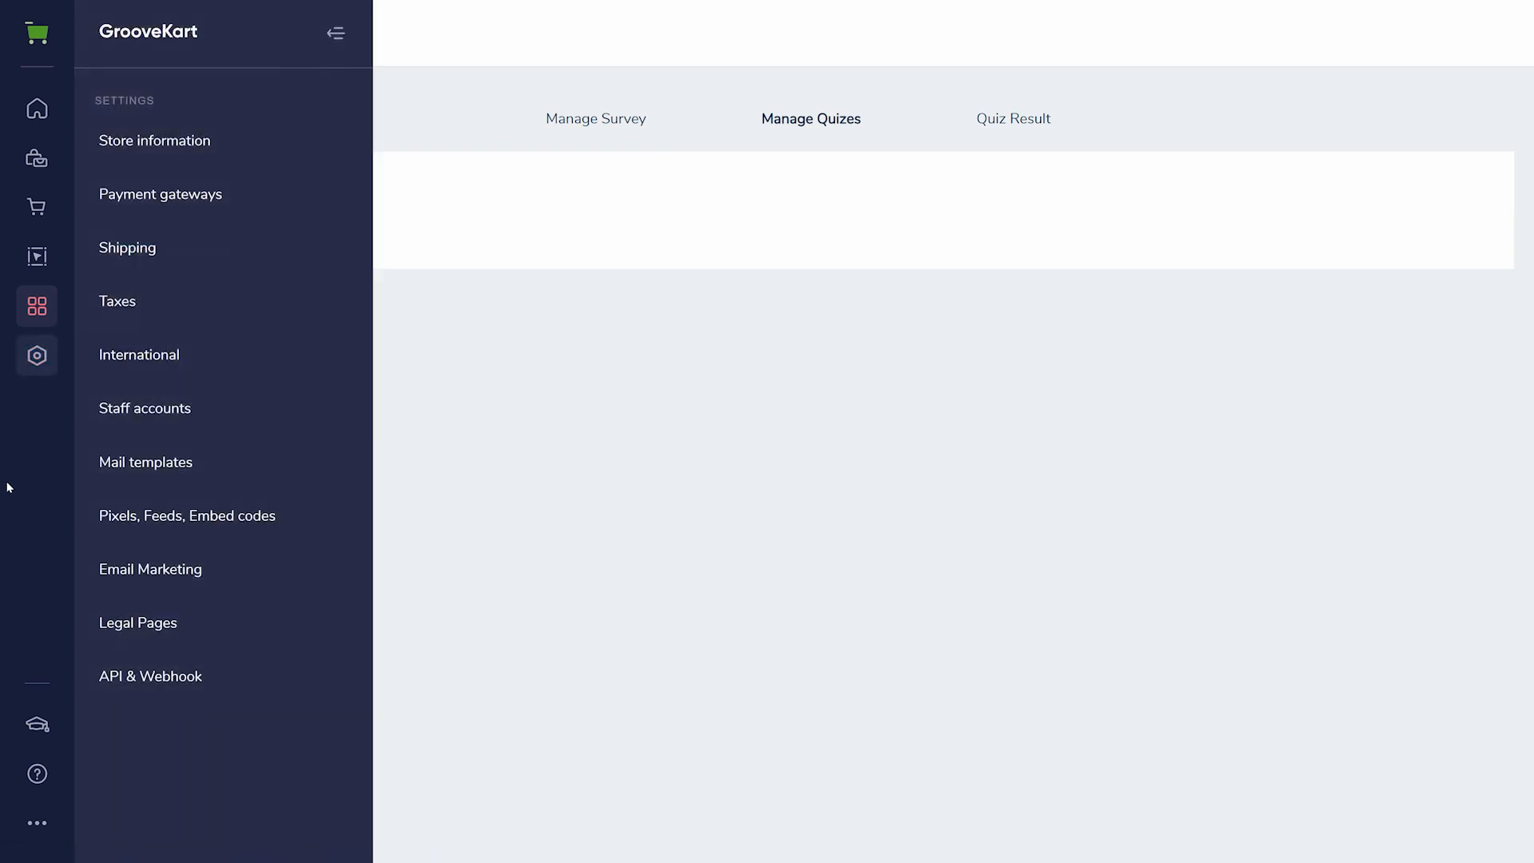
pyautogui.click(208, 152)
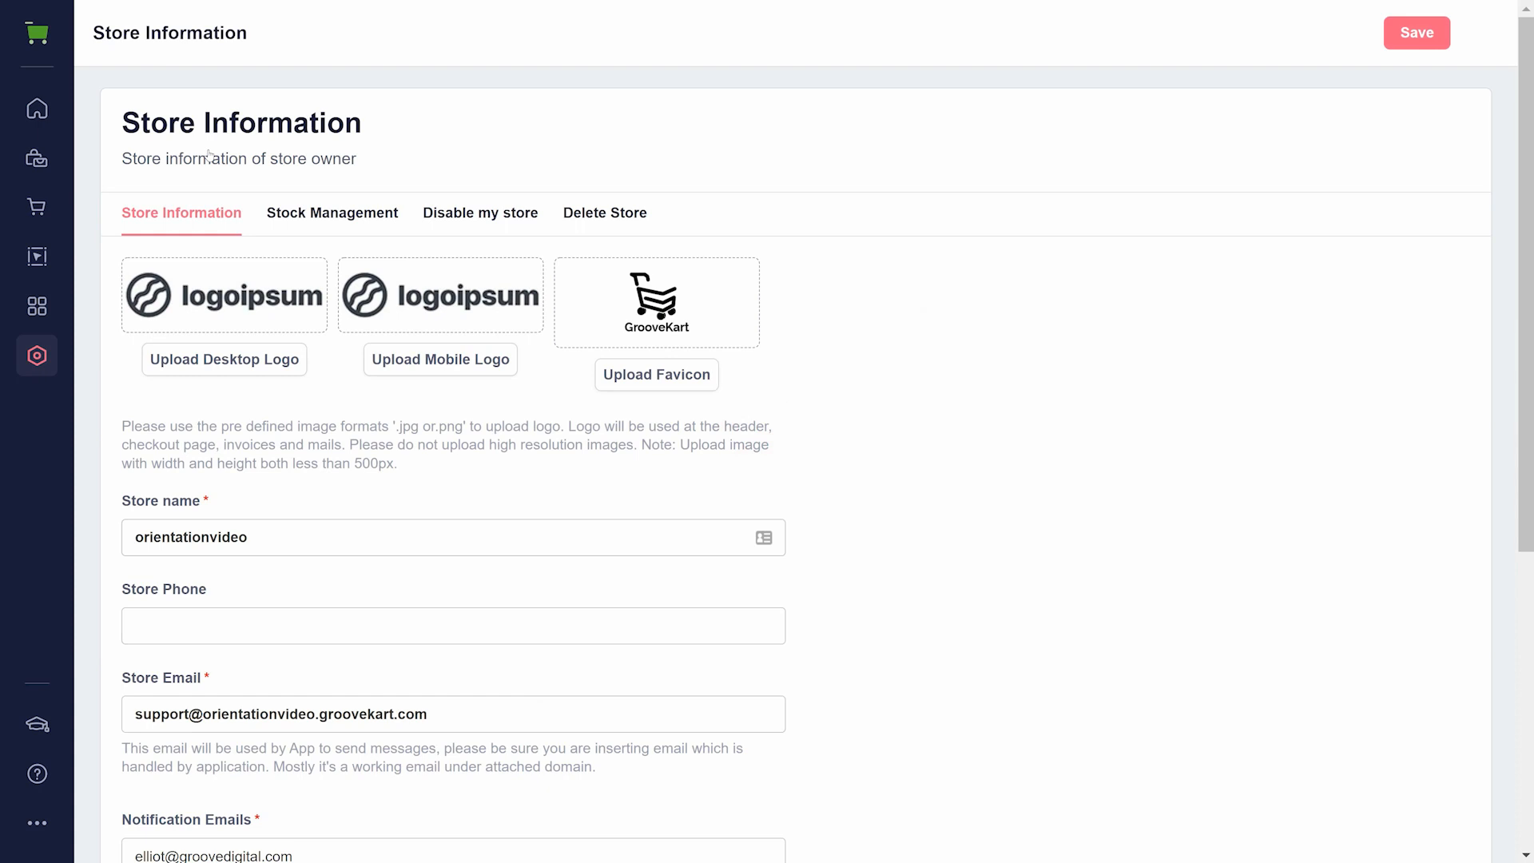
pyautogui.click(35, 364)
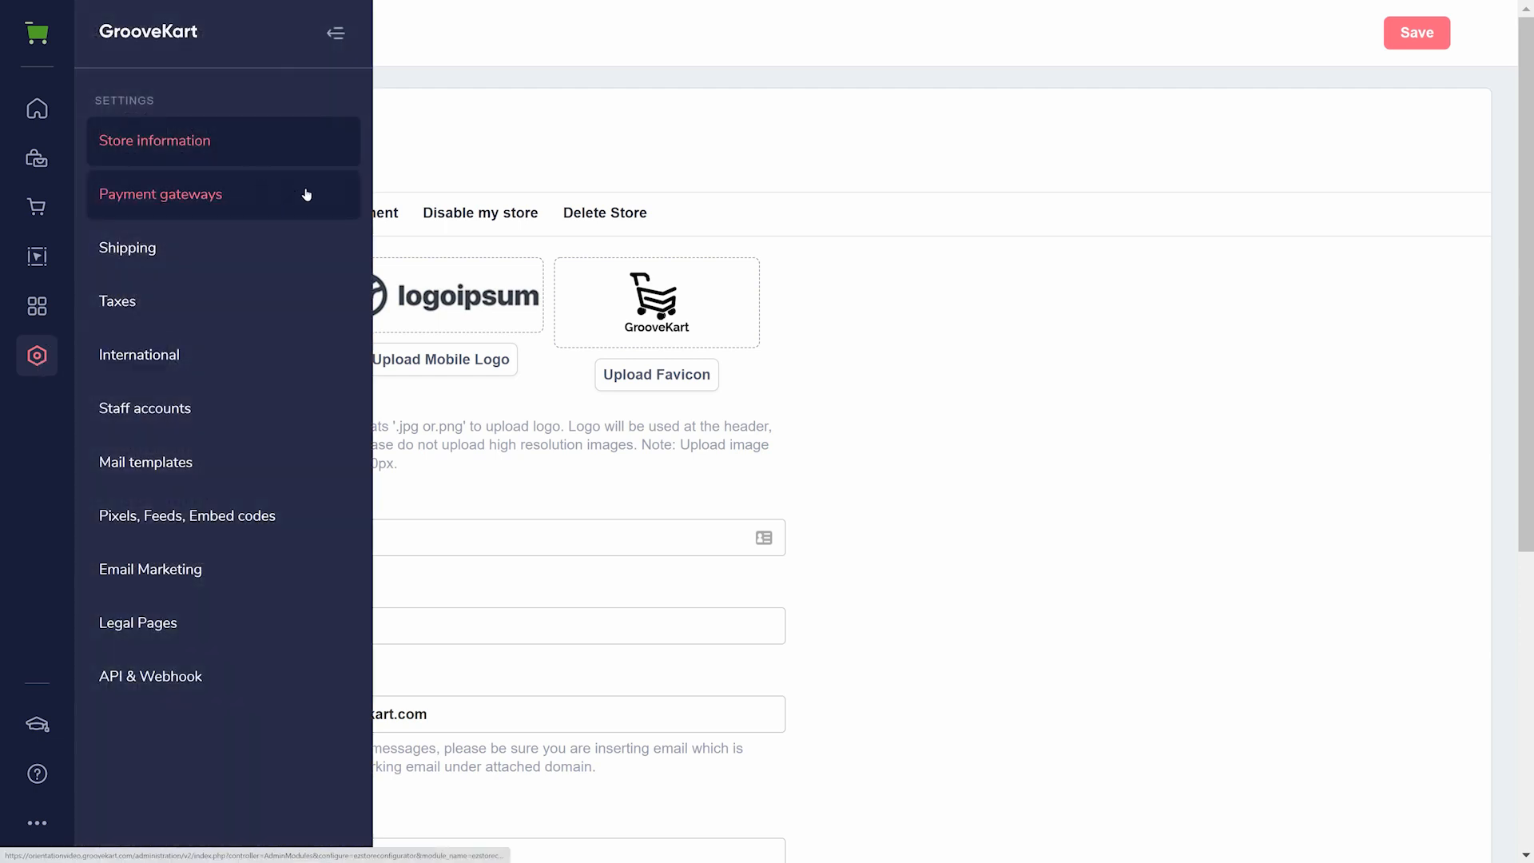
pyautogui.click(234, 194)
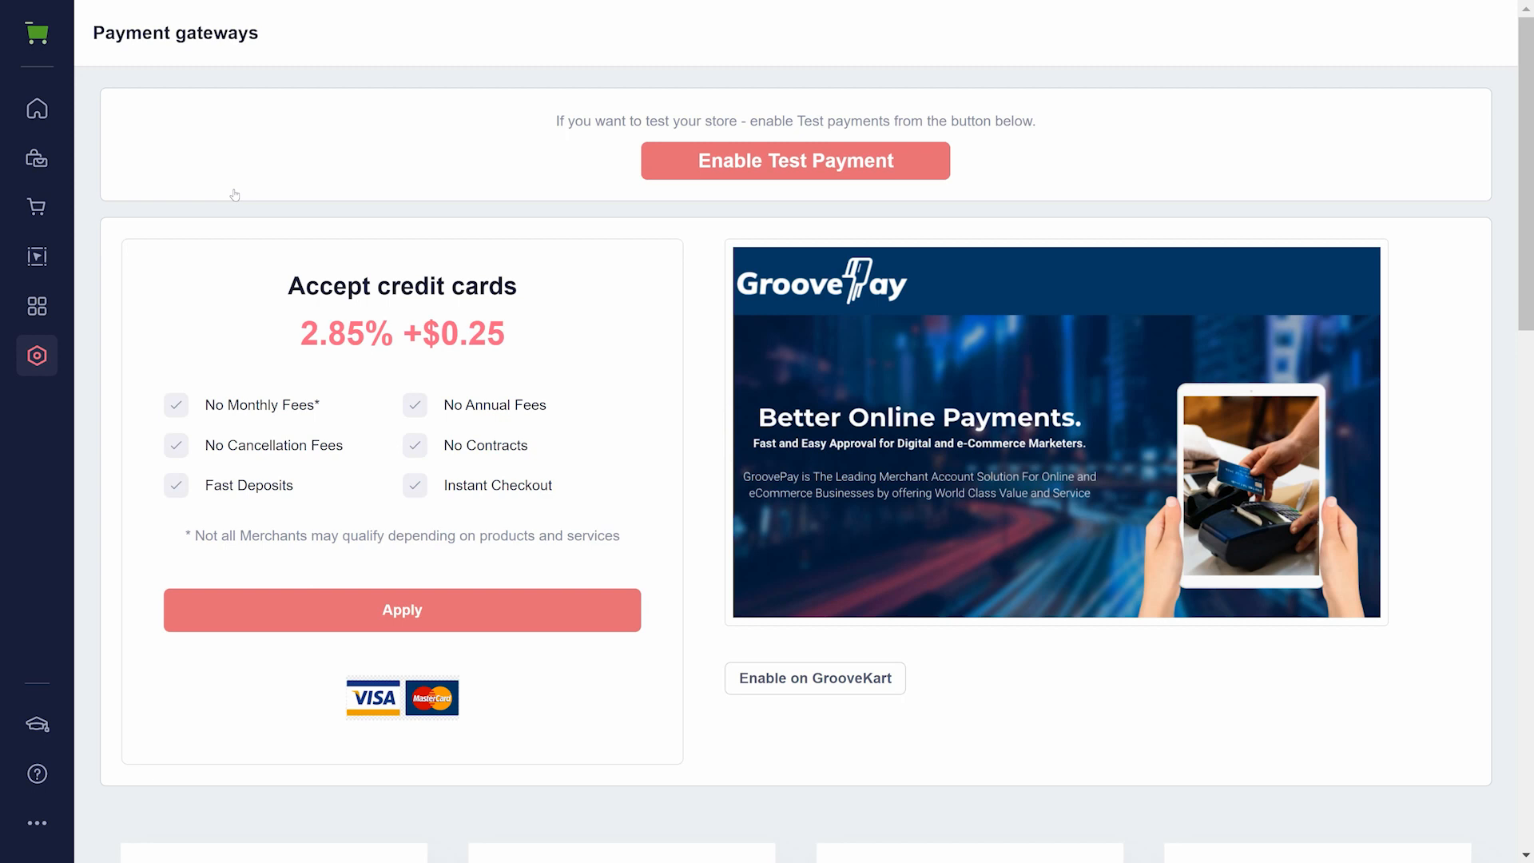
# - View the shipping settings, and switch Enable Taxes on and off in the sales tax settings to see the tax types
pyautogui.click(36, 352)
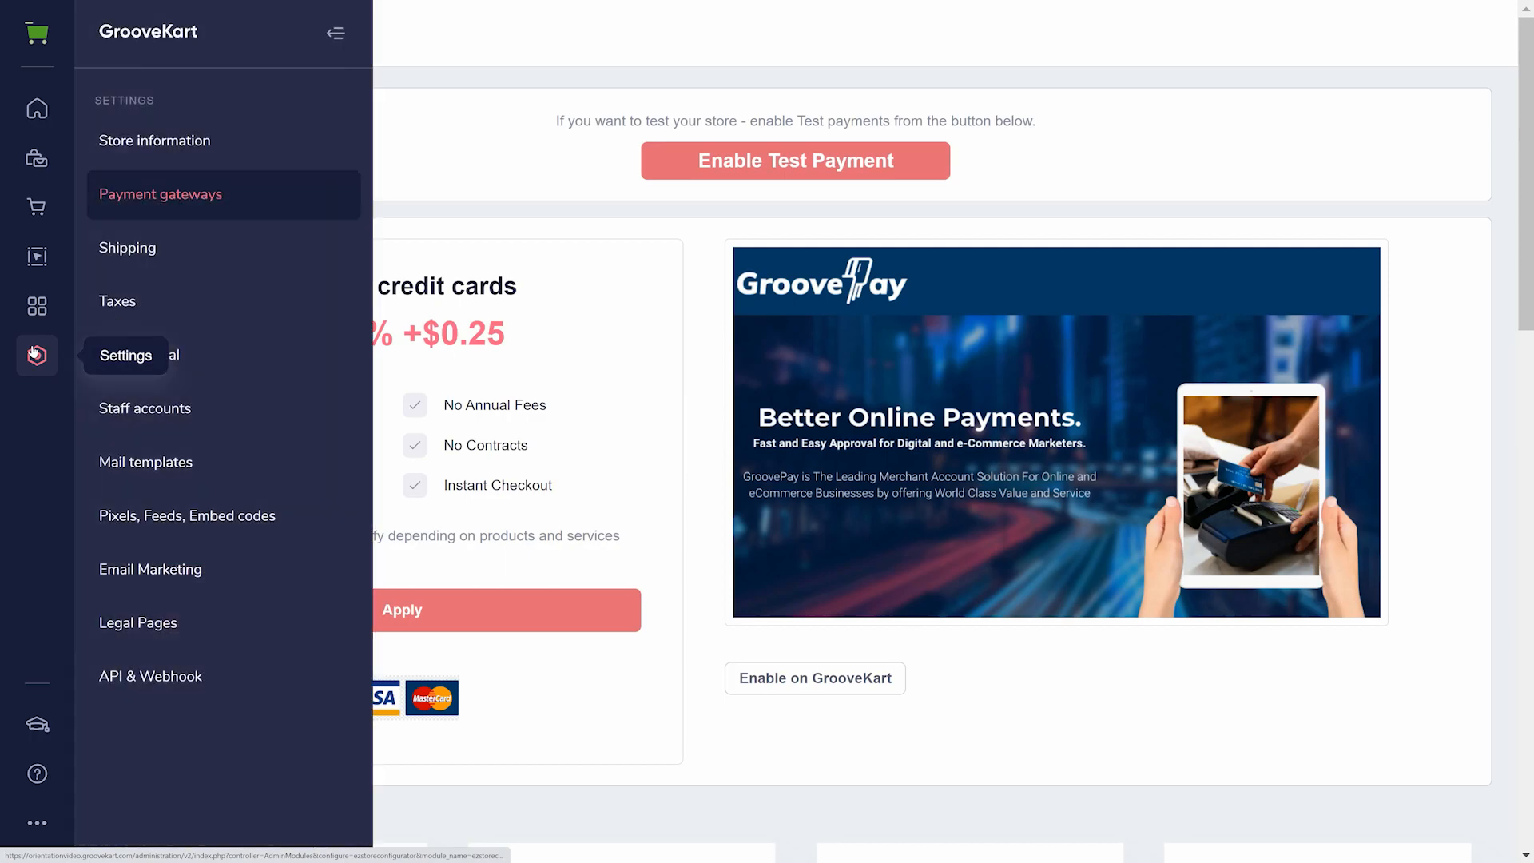
pyautogui.click(134, 258)
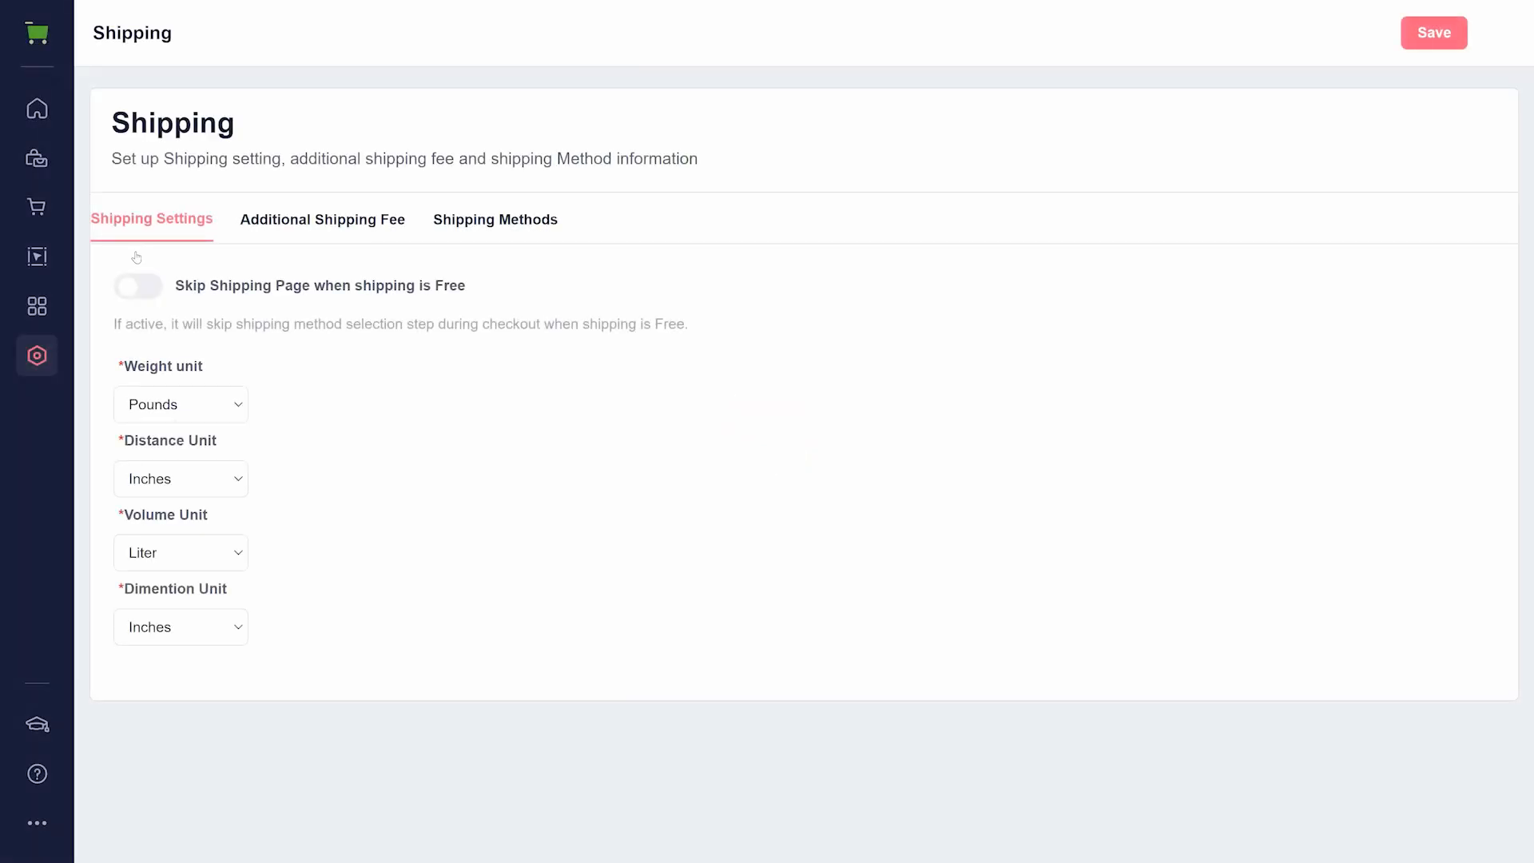
pyautogui.moveTo(40, 361)
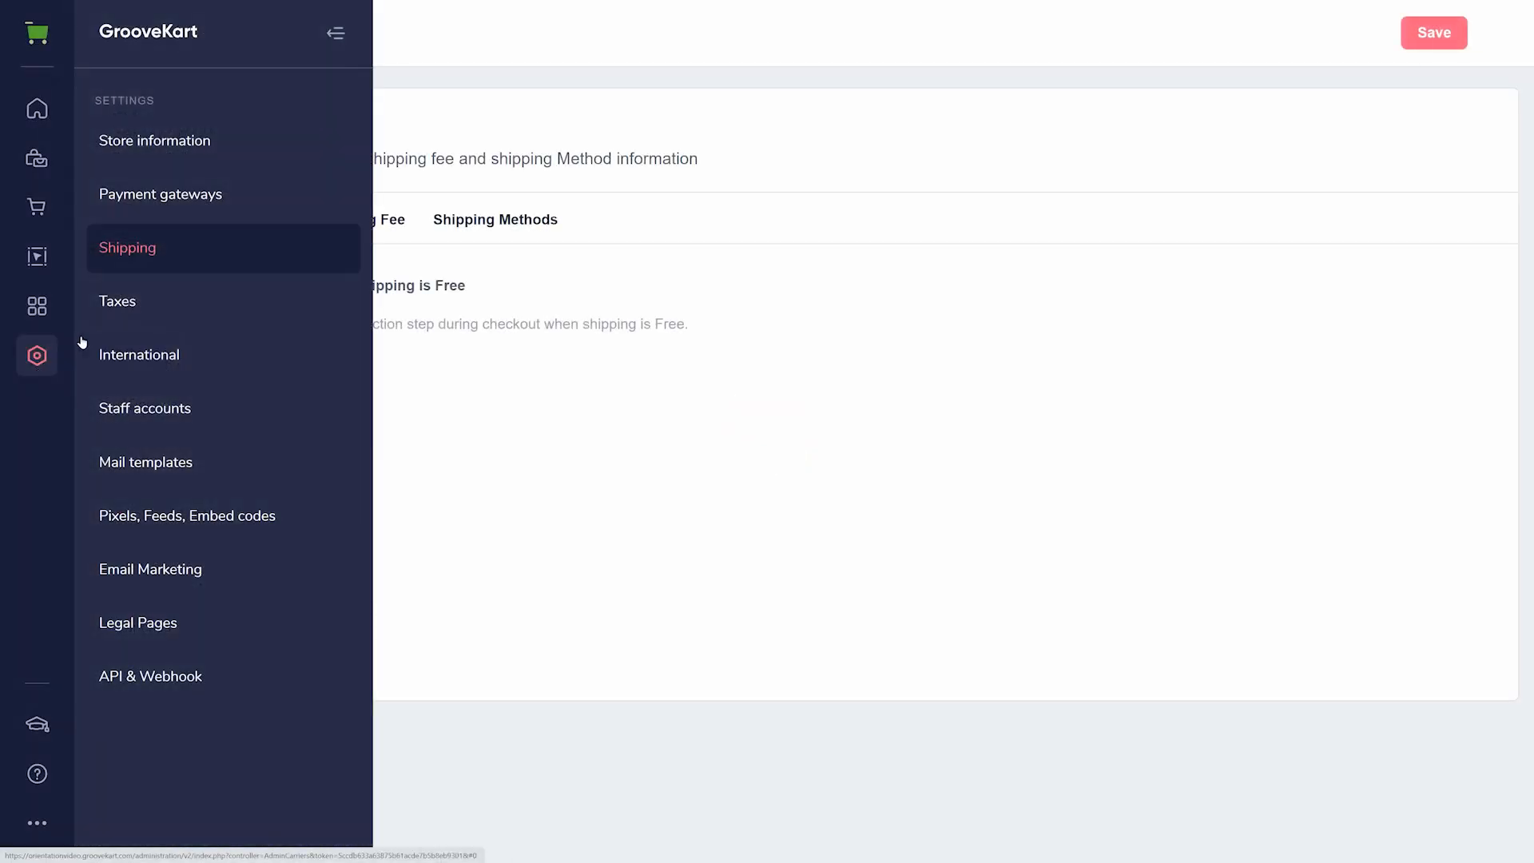
pyautogui.click(130, 311)
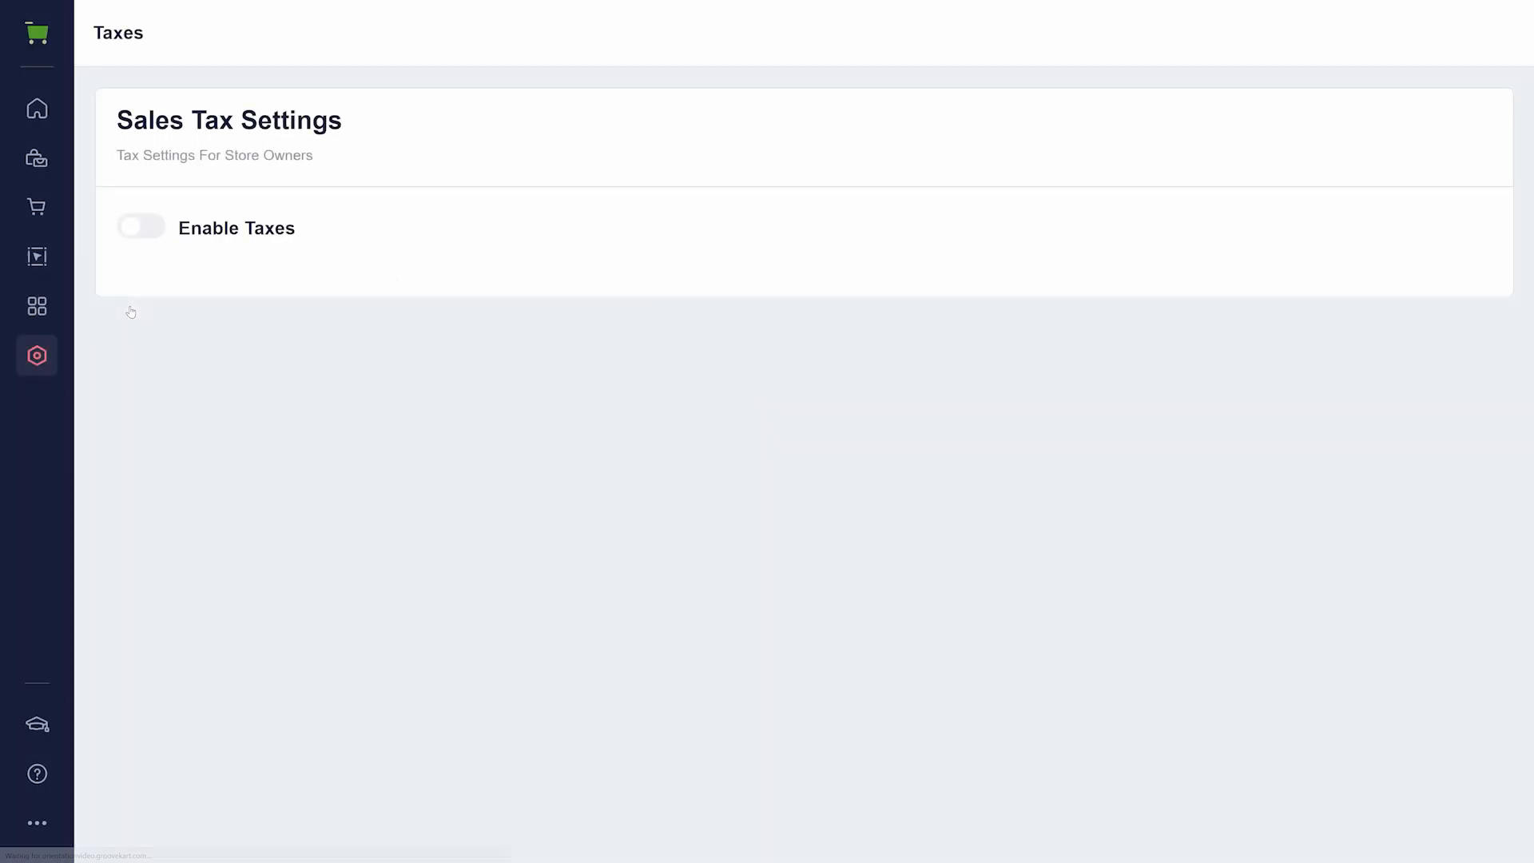
pyautogui.click(138, 229)
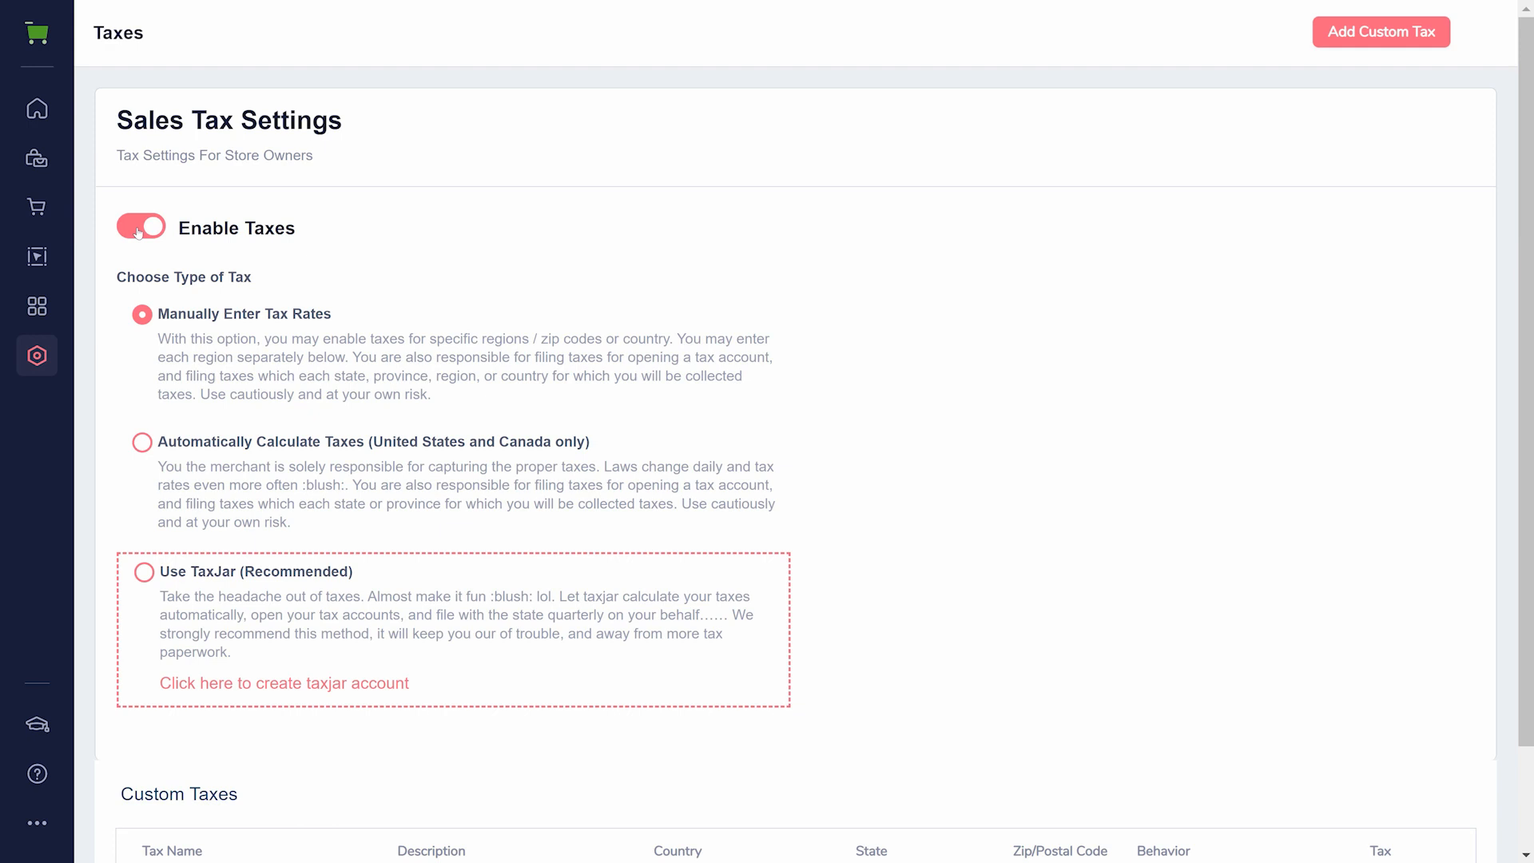
pyautogui.click(138, 230)
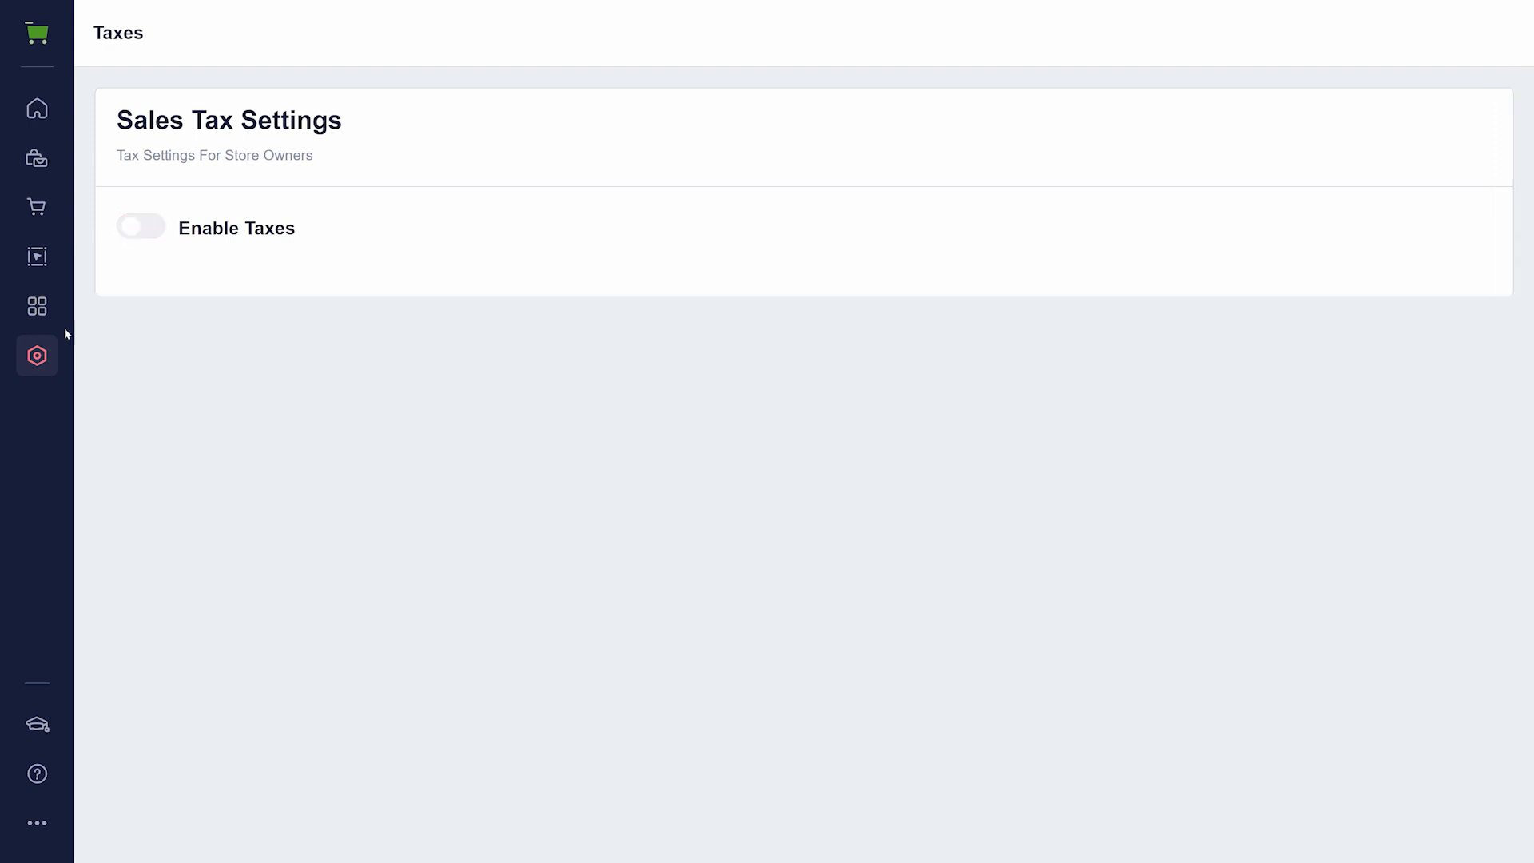
# - View the International language settings and the Staff Accounts page
pyautogui.moveTo(39, 360)
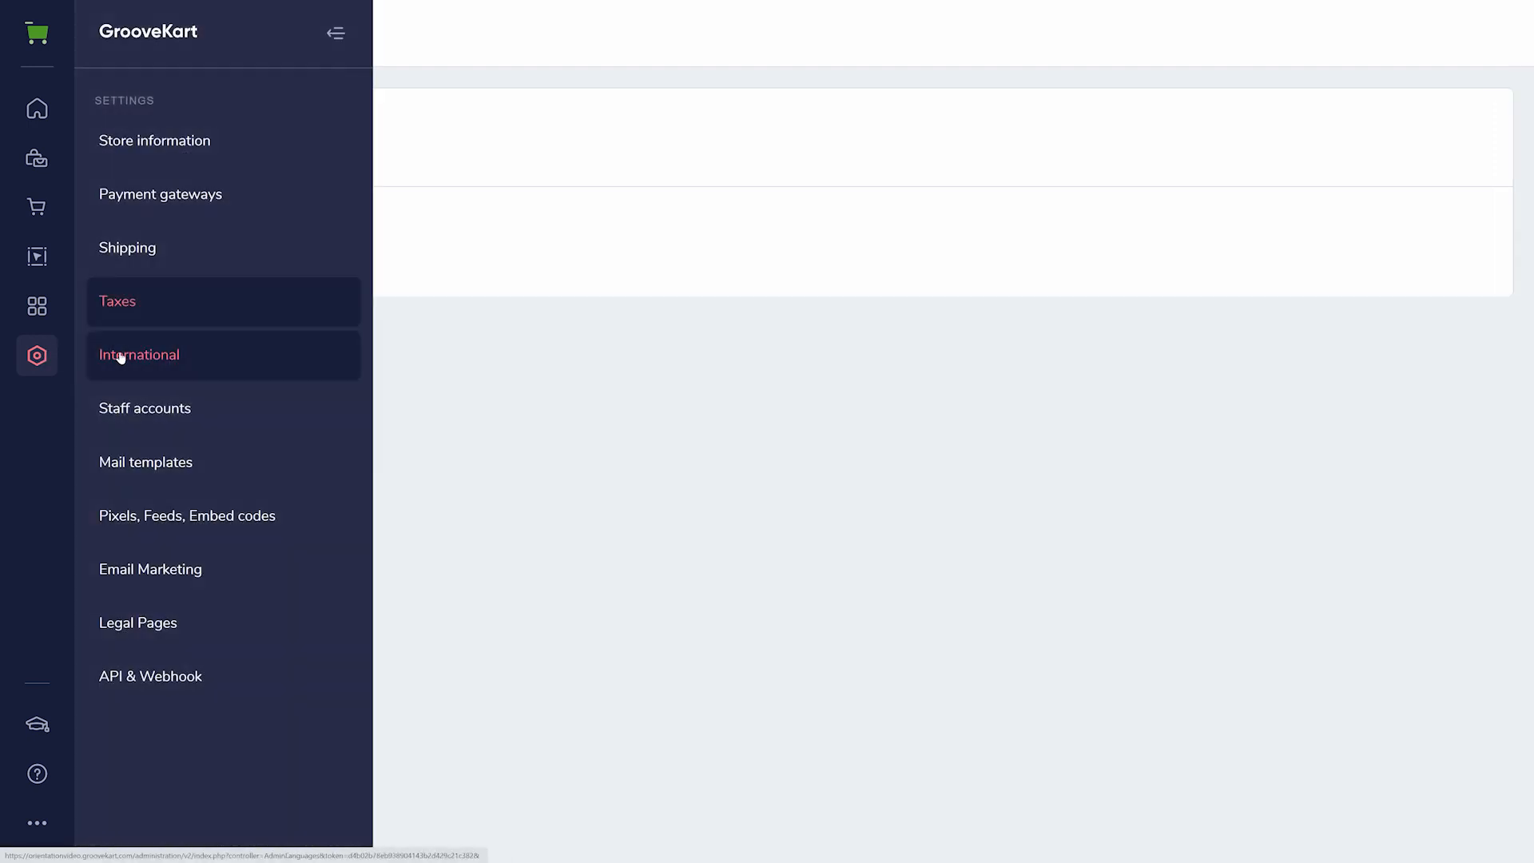
pyautogui.click(225, 364)
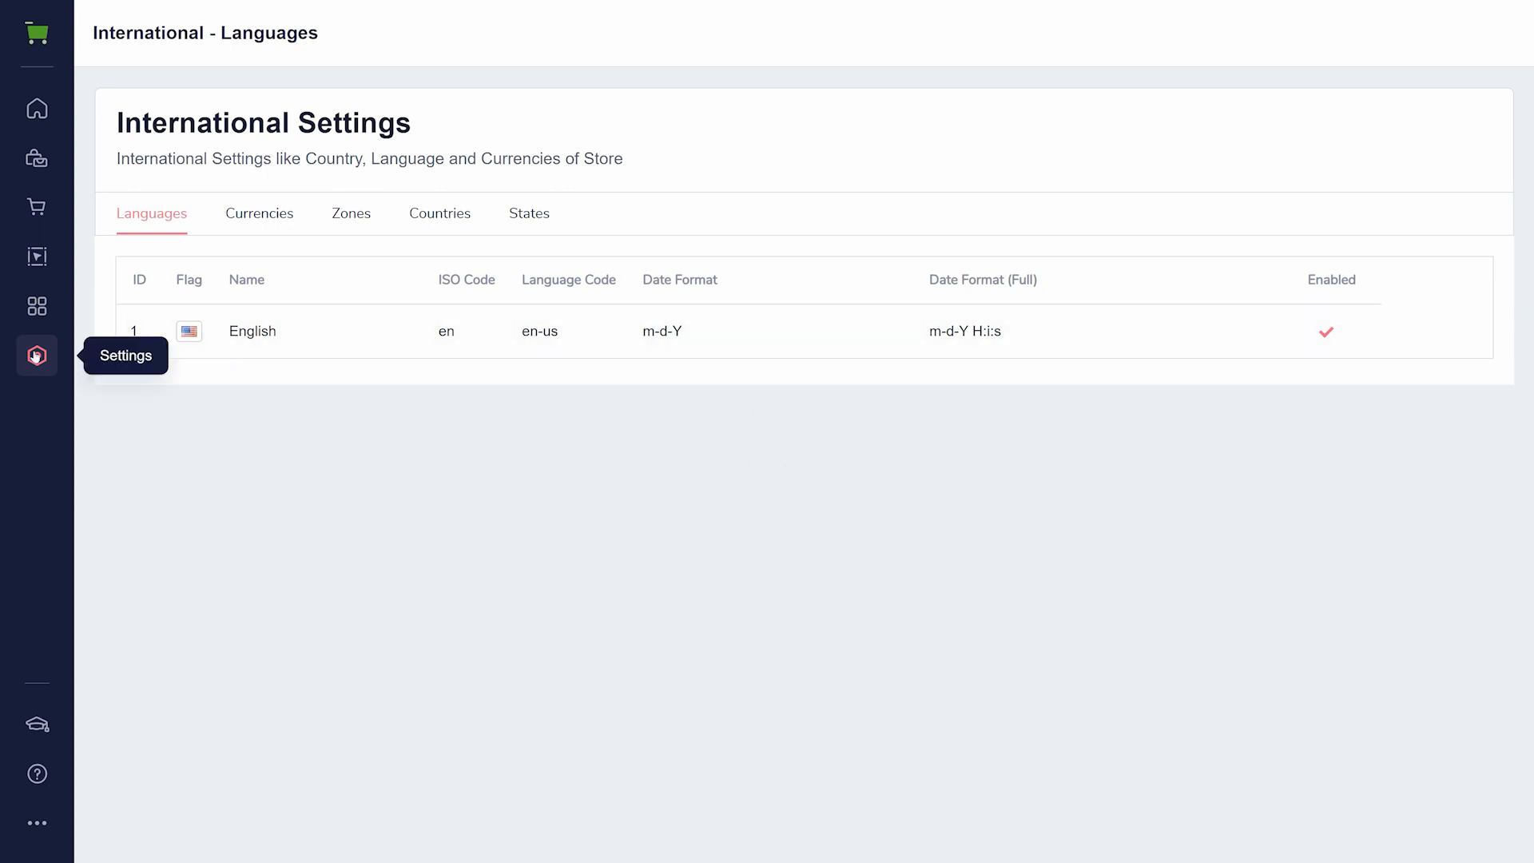
pyautogui.moveTo(37, 355)
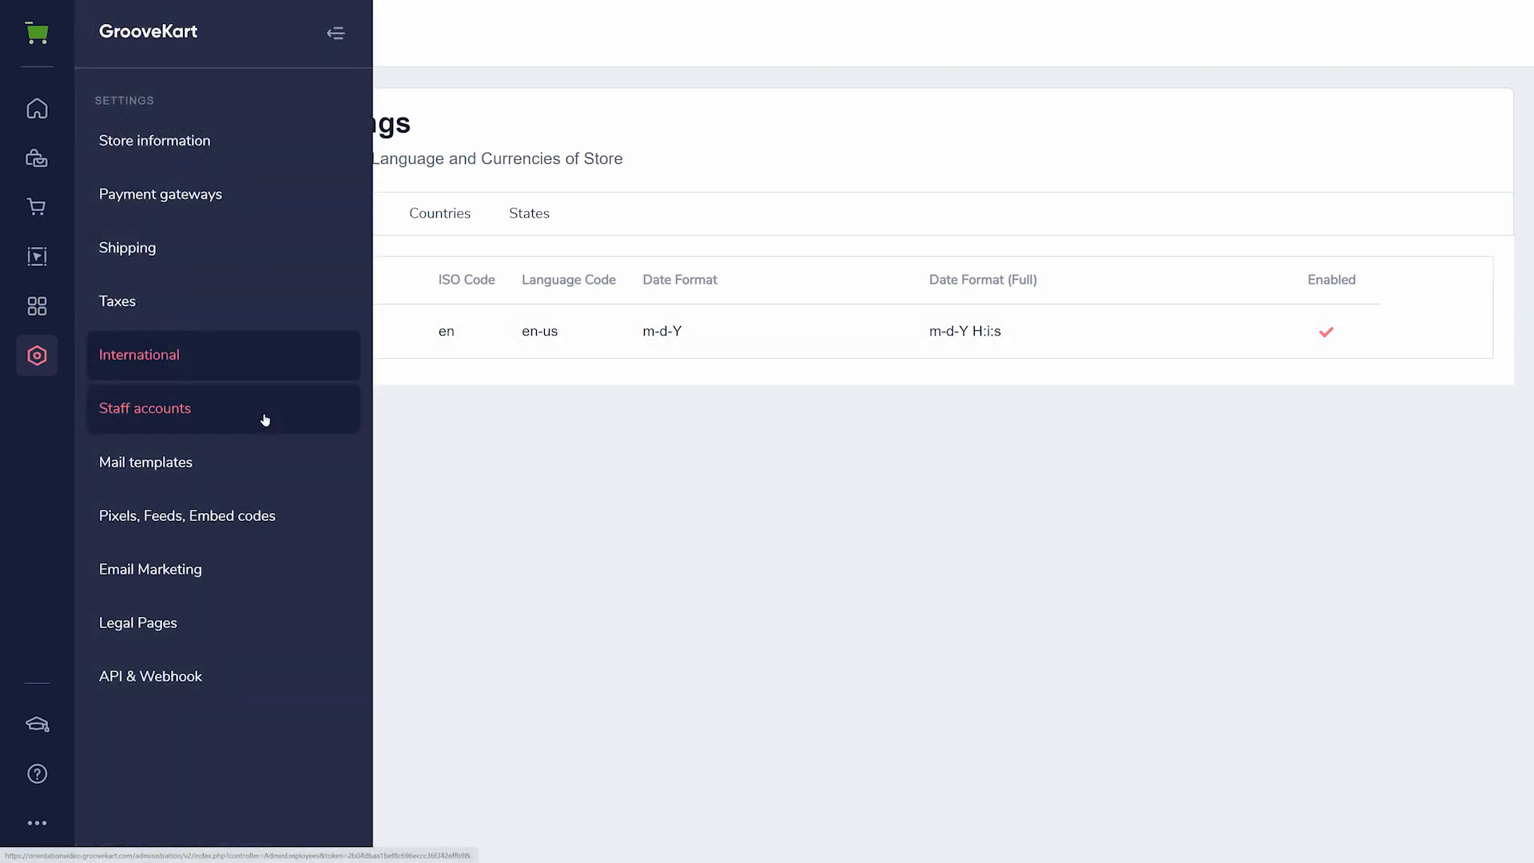
pyautogui.click(264, 419)
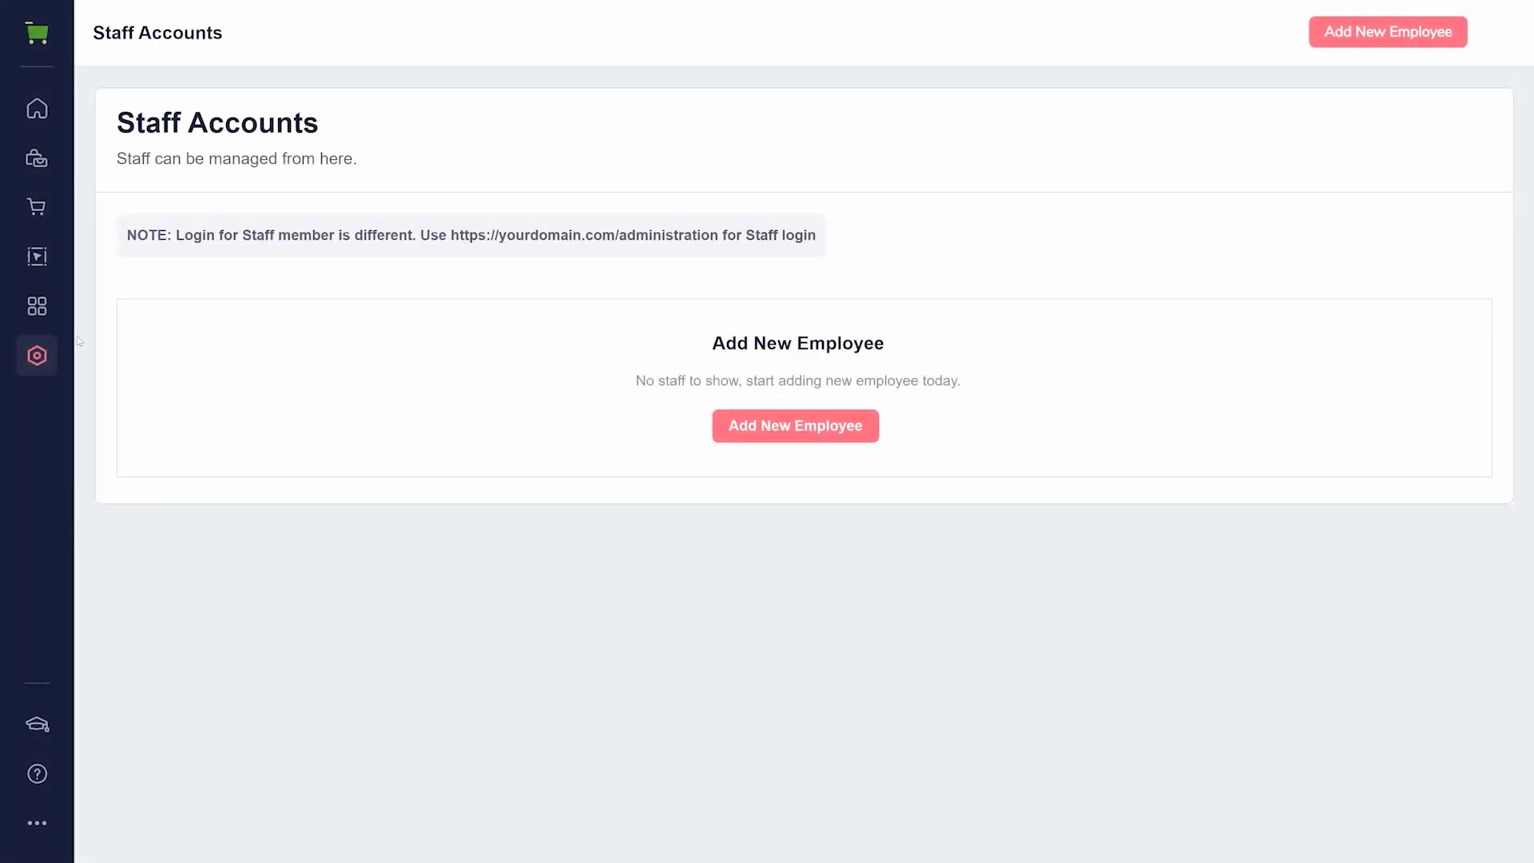
# - View the Contact Form mail template and the Pixels, Feeds, Embed codes settings page
pyautogui.moveTo(51, 356)
pyautogui.click(230, 472)
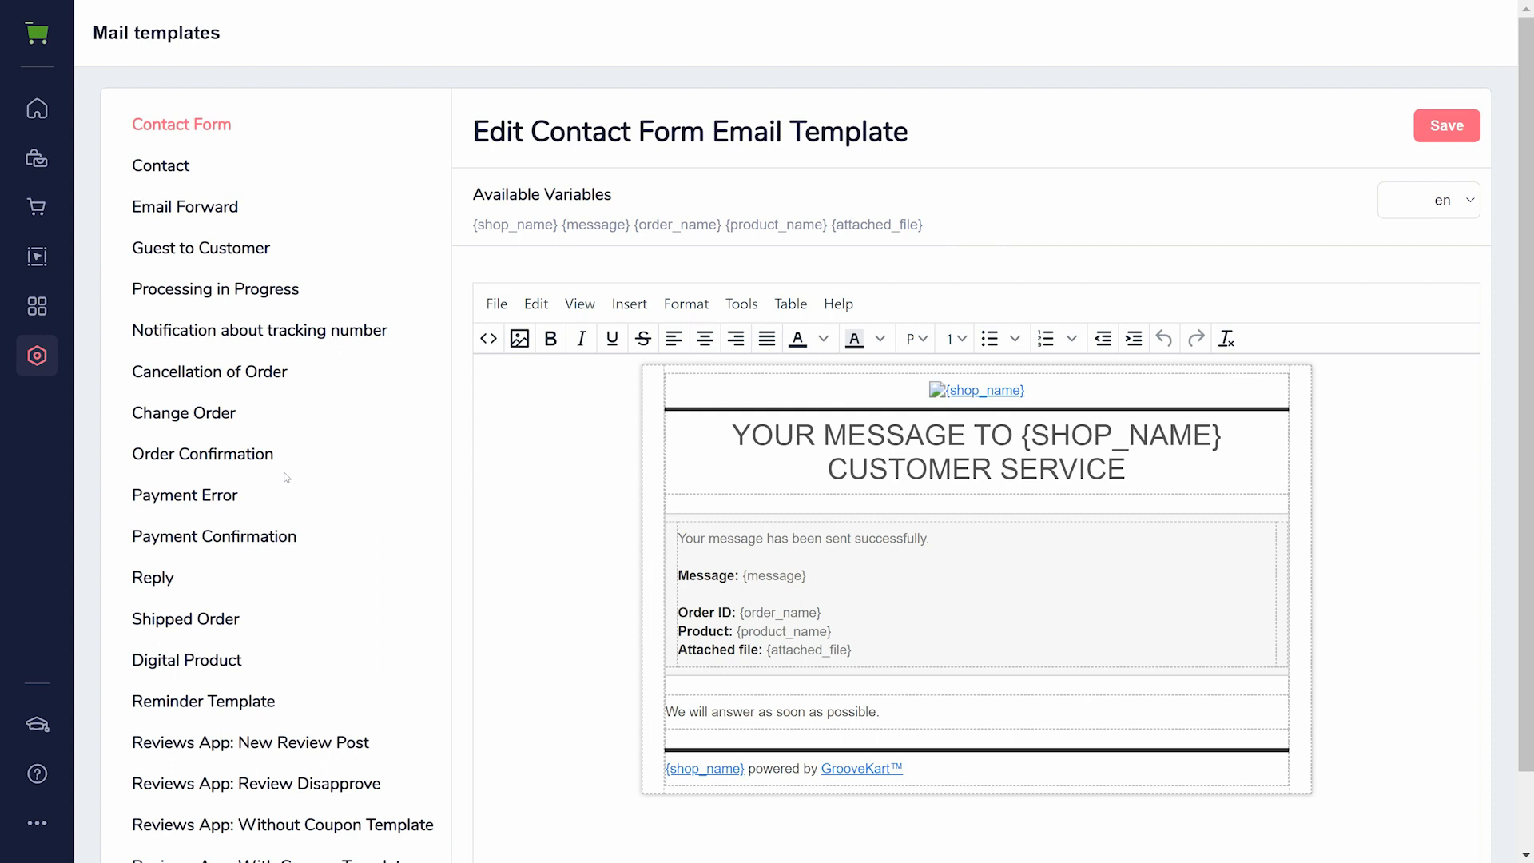
pyautogui.click(36, 355)
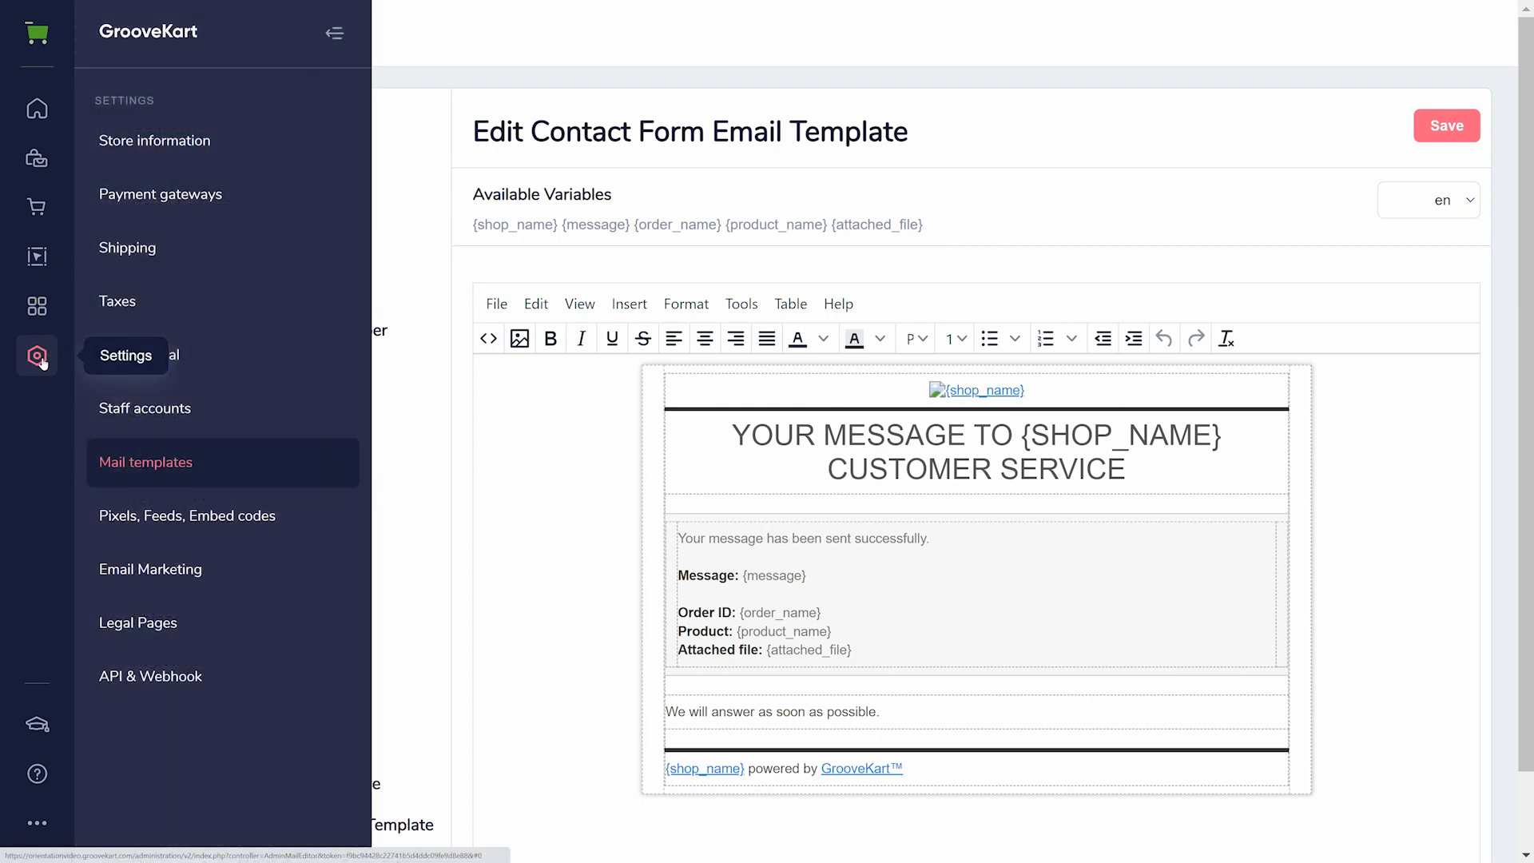
pyautogui.click(304, 531)
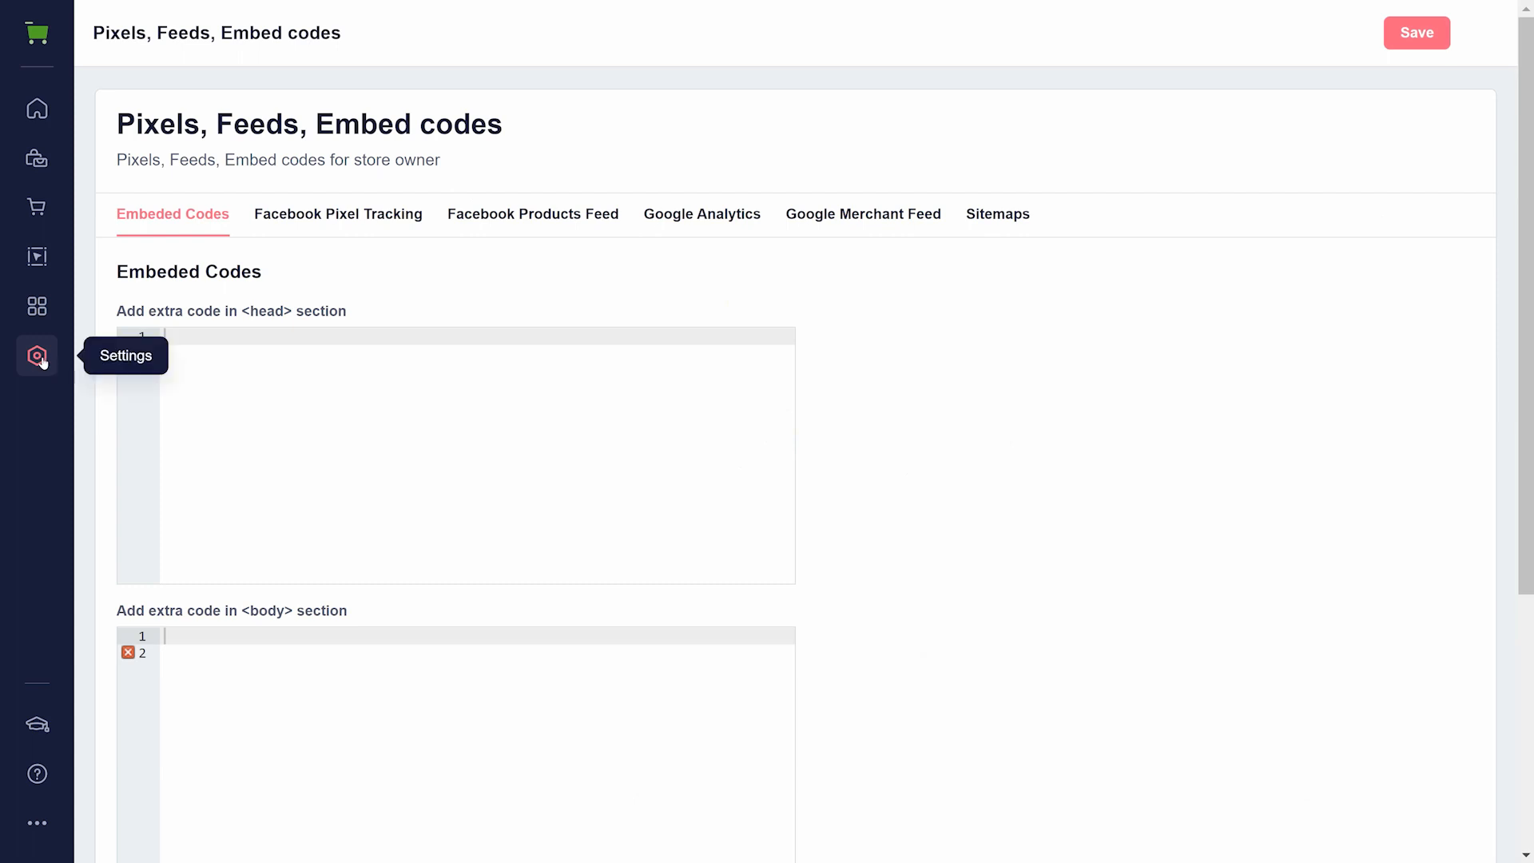
pyautogui.moveTo(38, 359)
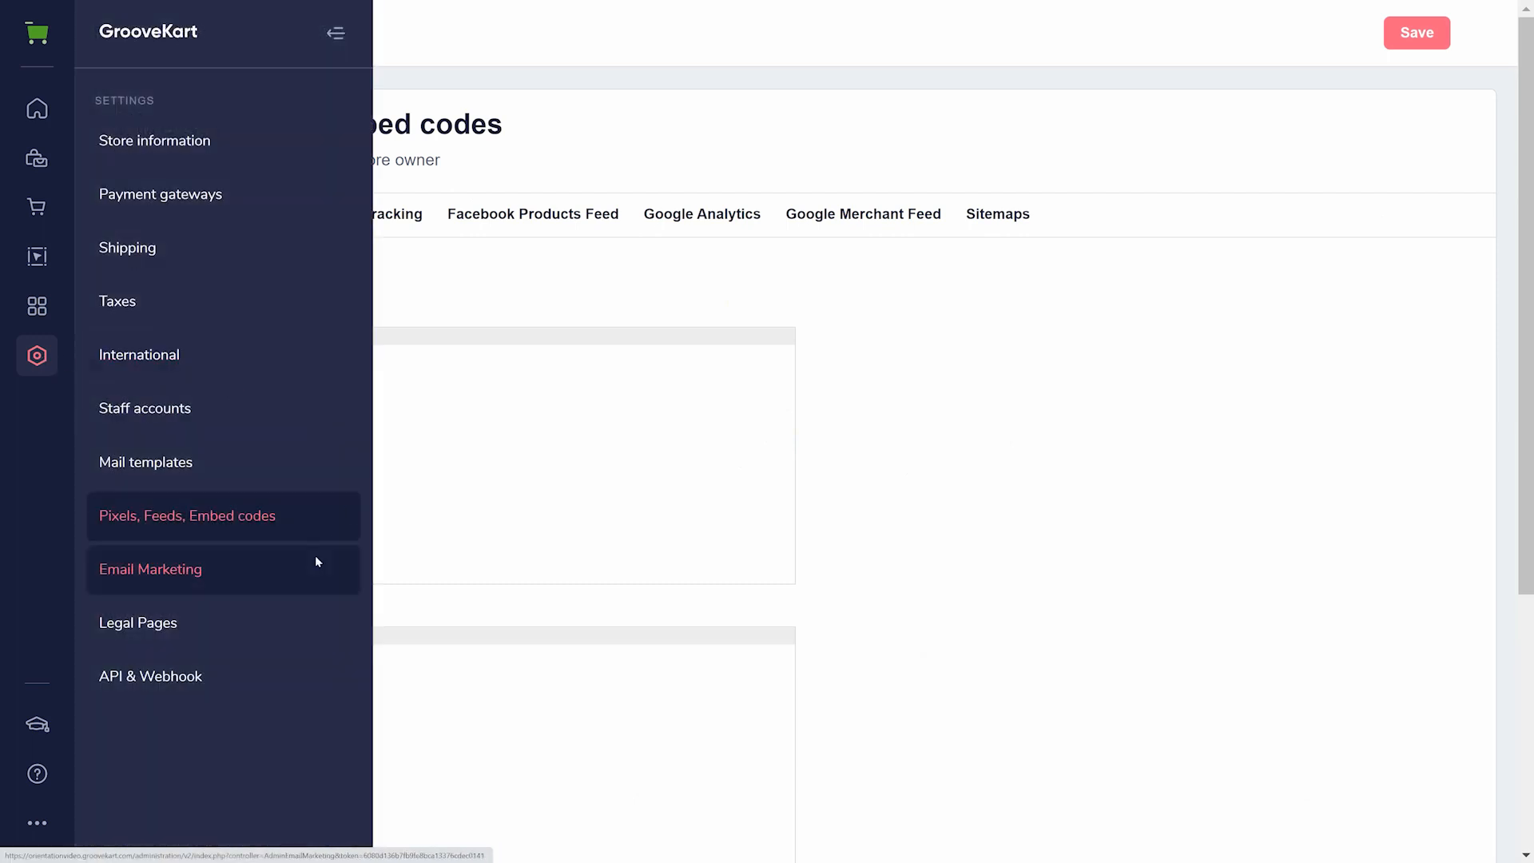
# - View the store's Email Marketing export services and the Legal Pages from the terms of service down to the refund policy
pyautogui.click(315, 563)
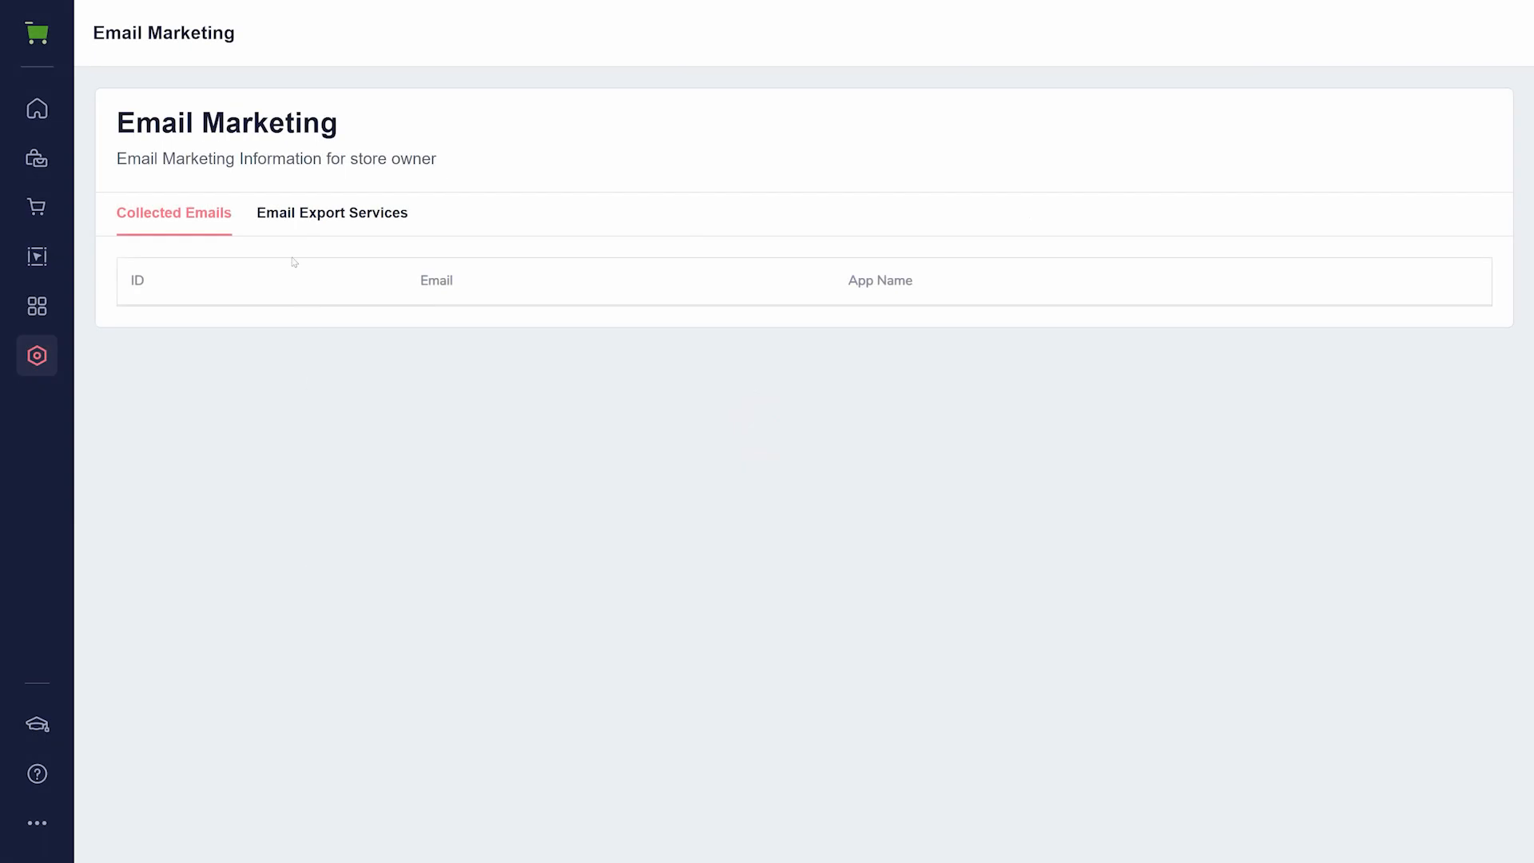
pyautogui.click(276, 231)
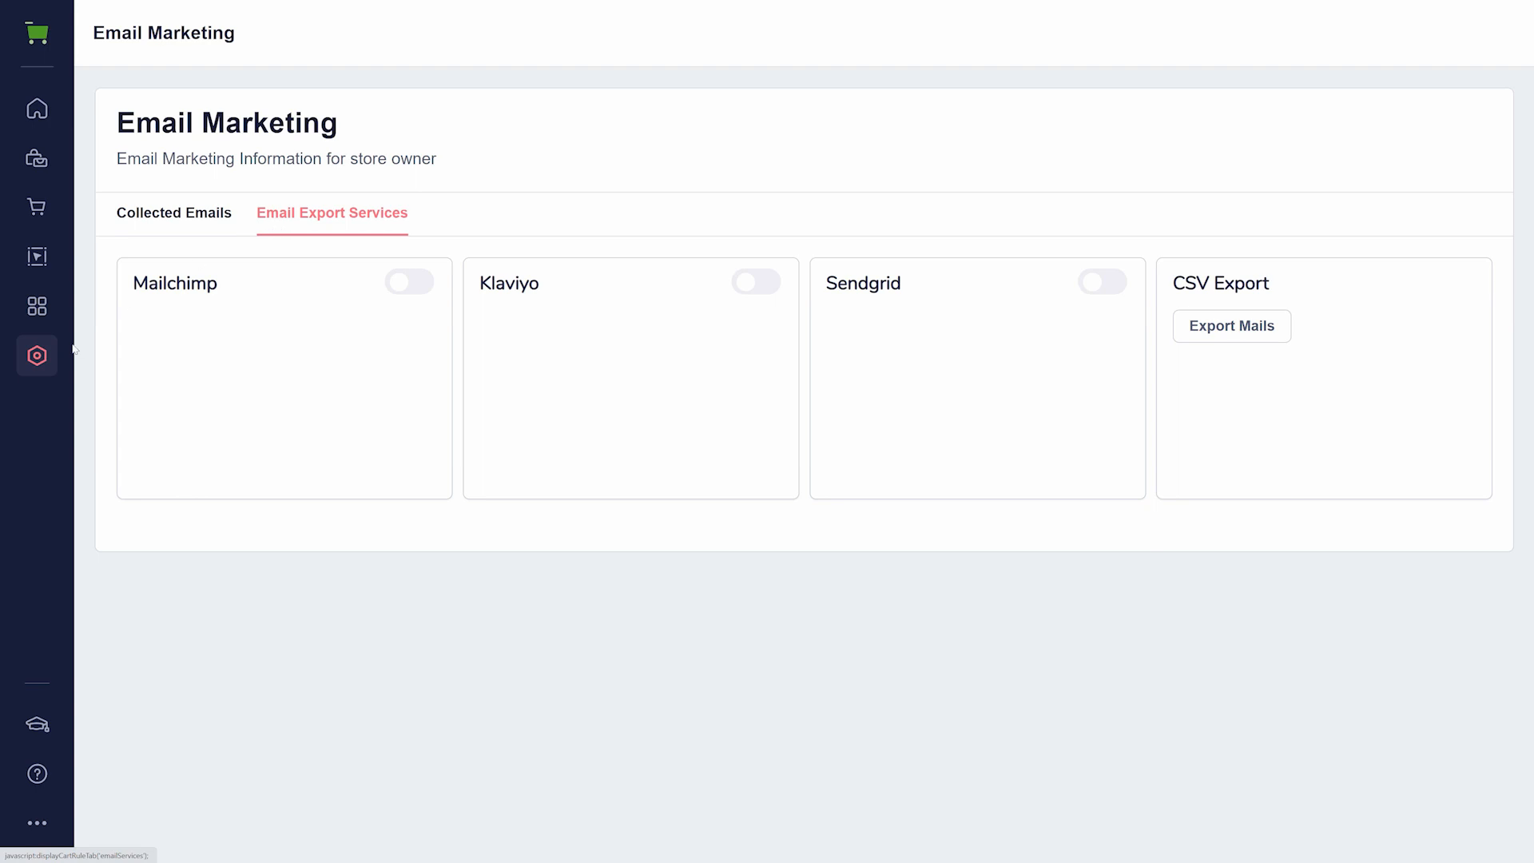
pyautogui.click(48, 352)
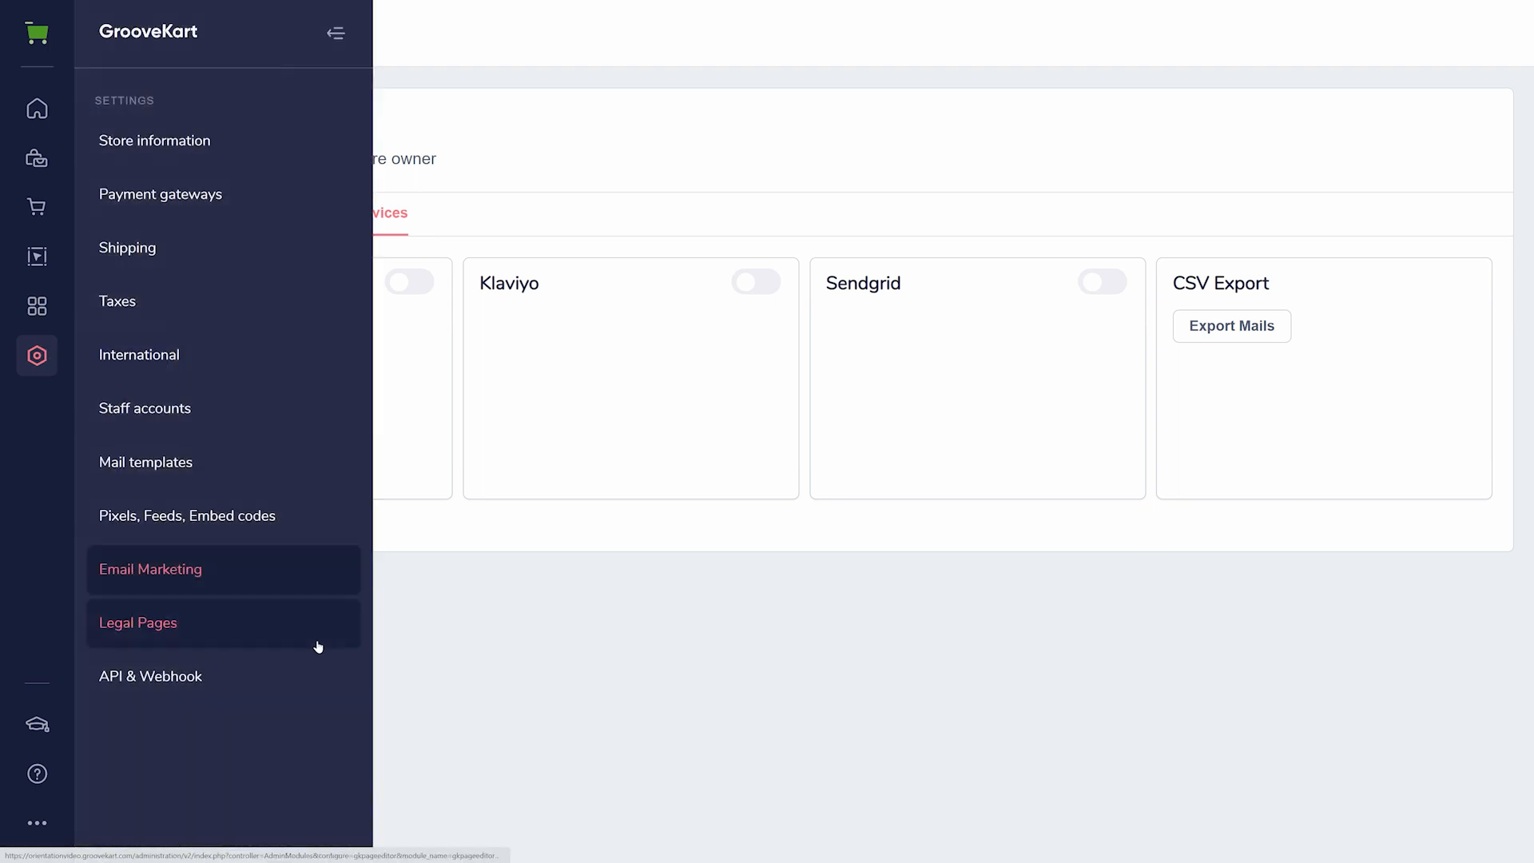
pyautogui.click(318, 644)
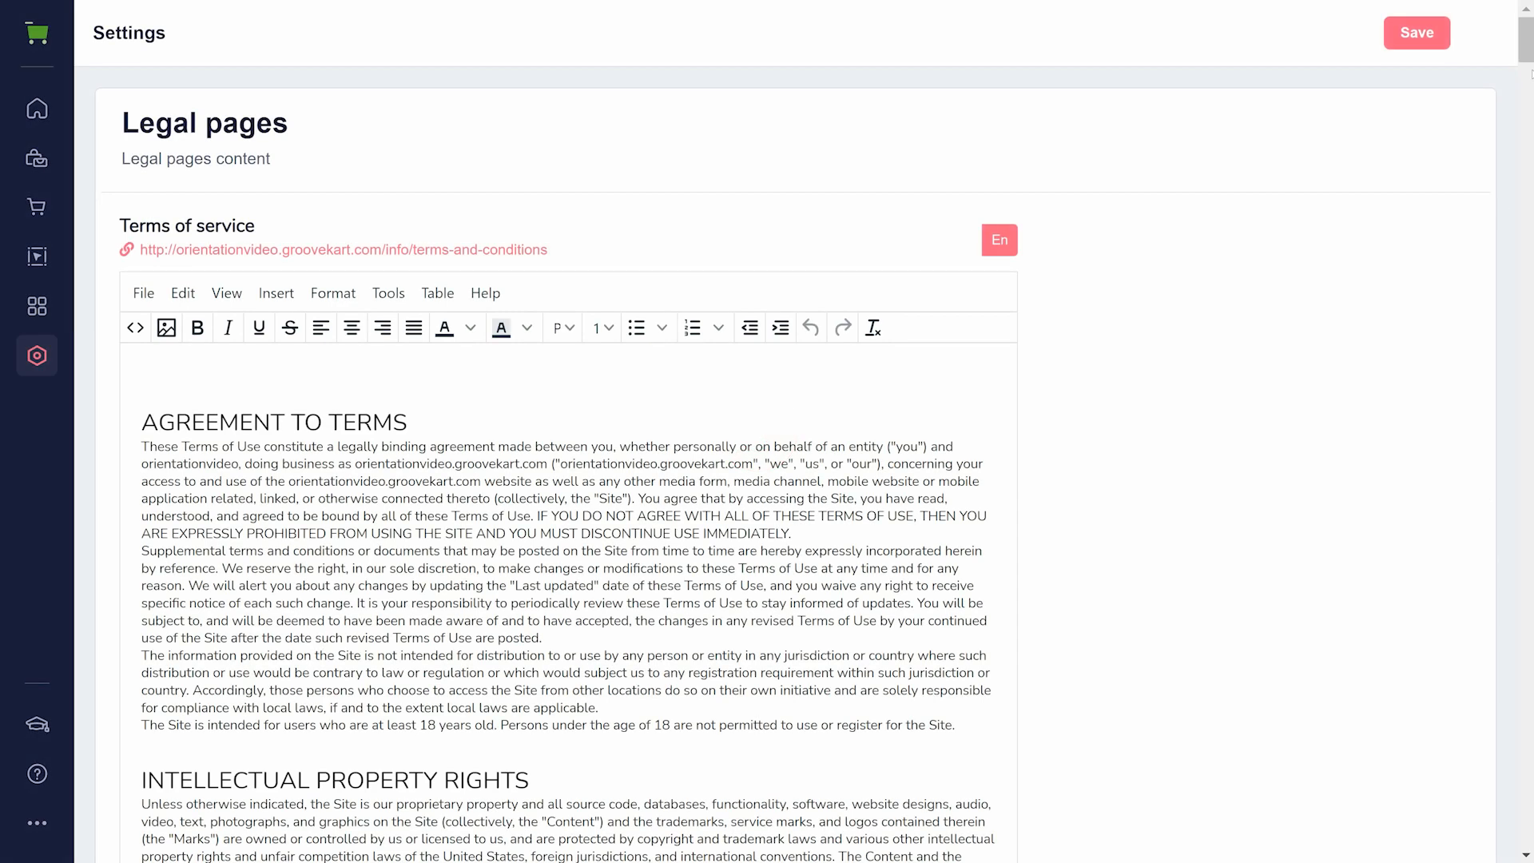
pyautogui.moveTo(1531, 45); pyautogui.dragTo(1530, 811)
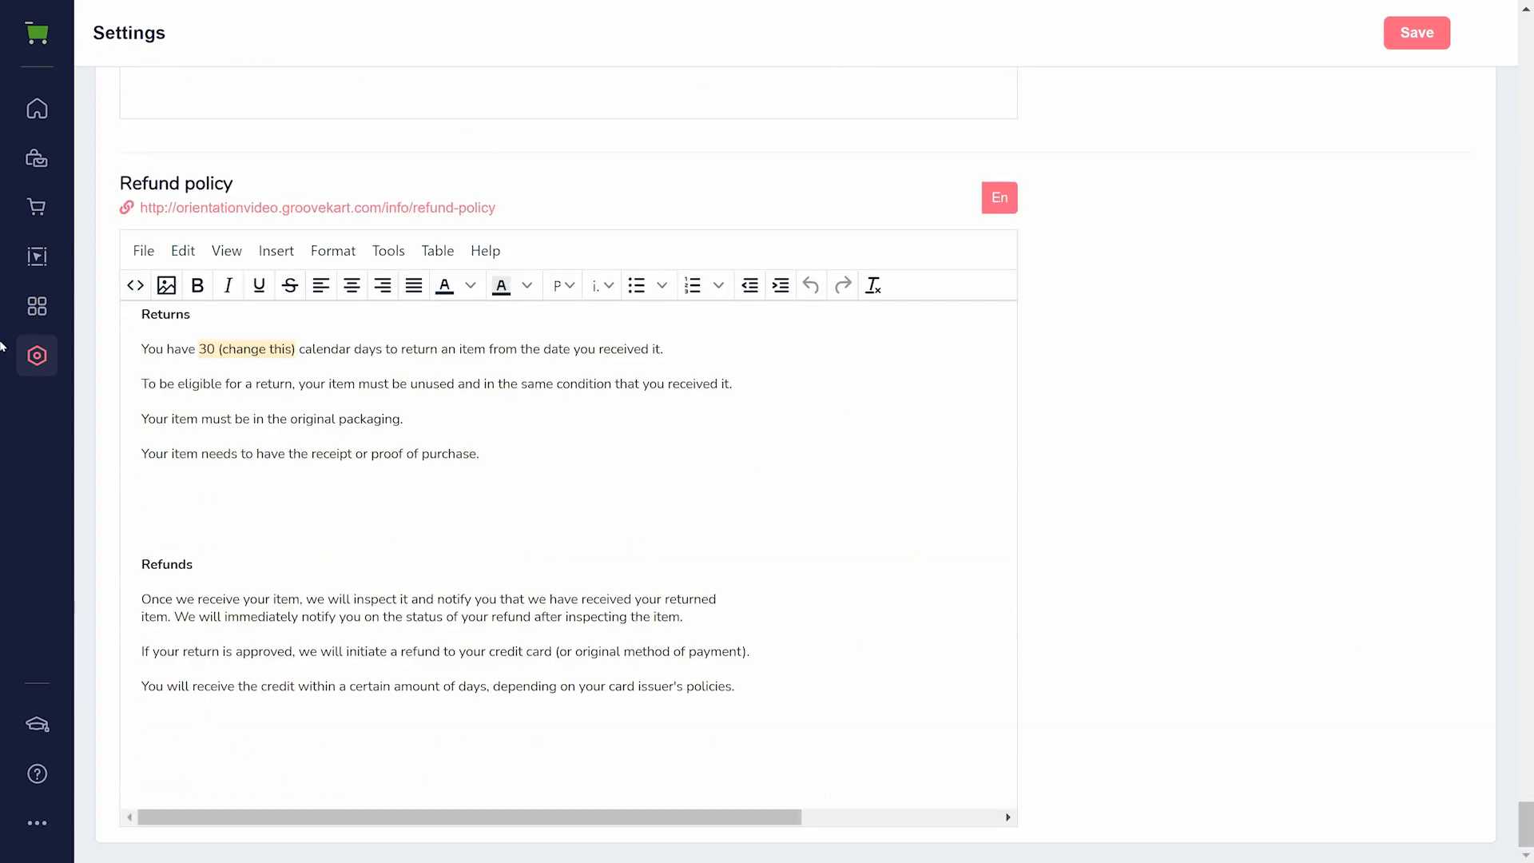
# - View the store's API & Webhook settings, and switch to the GrooveWebinar app
pyautogui.click(36, 354)
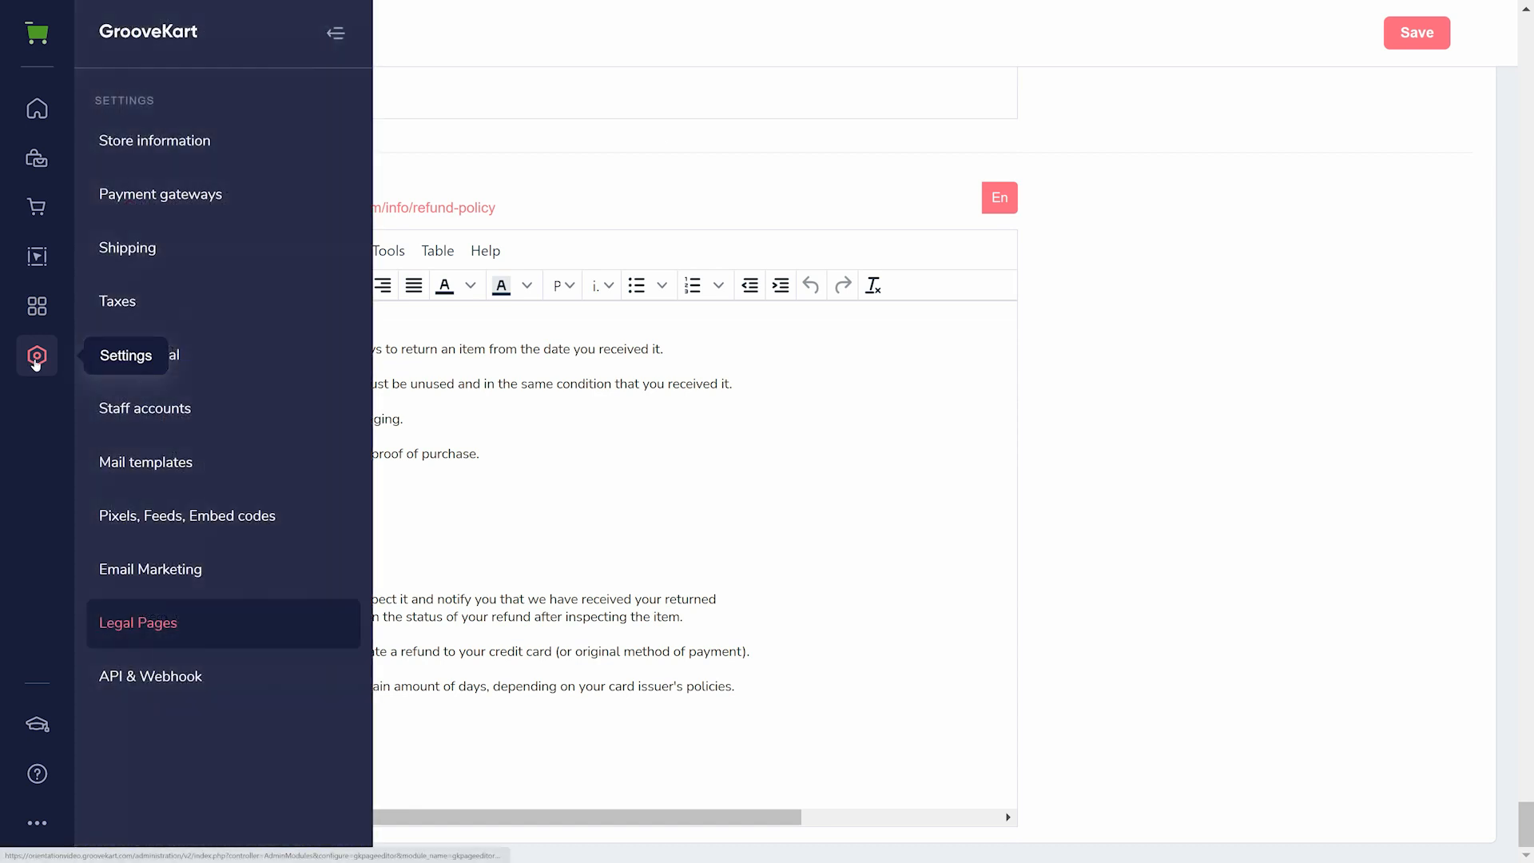
pyautogui.click(250, 679)
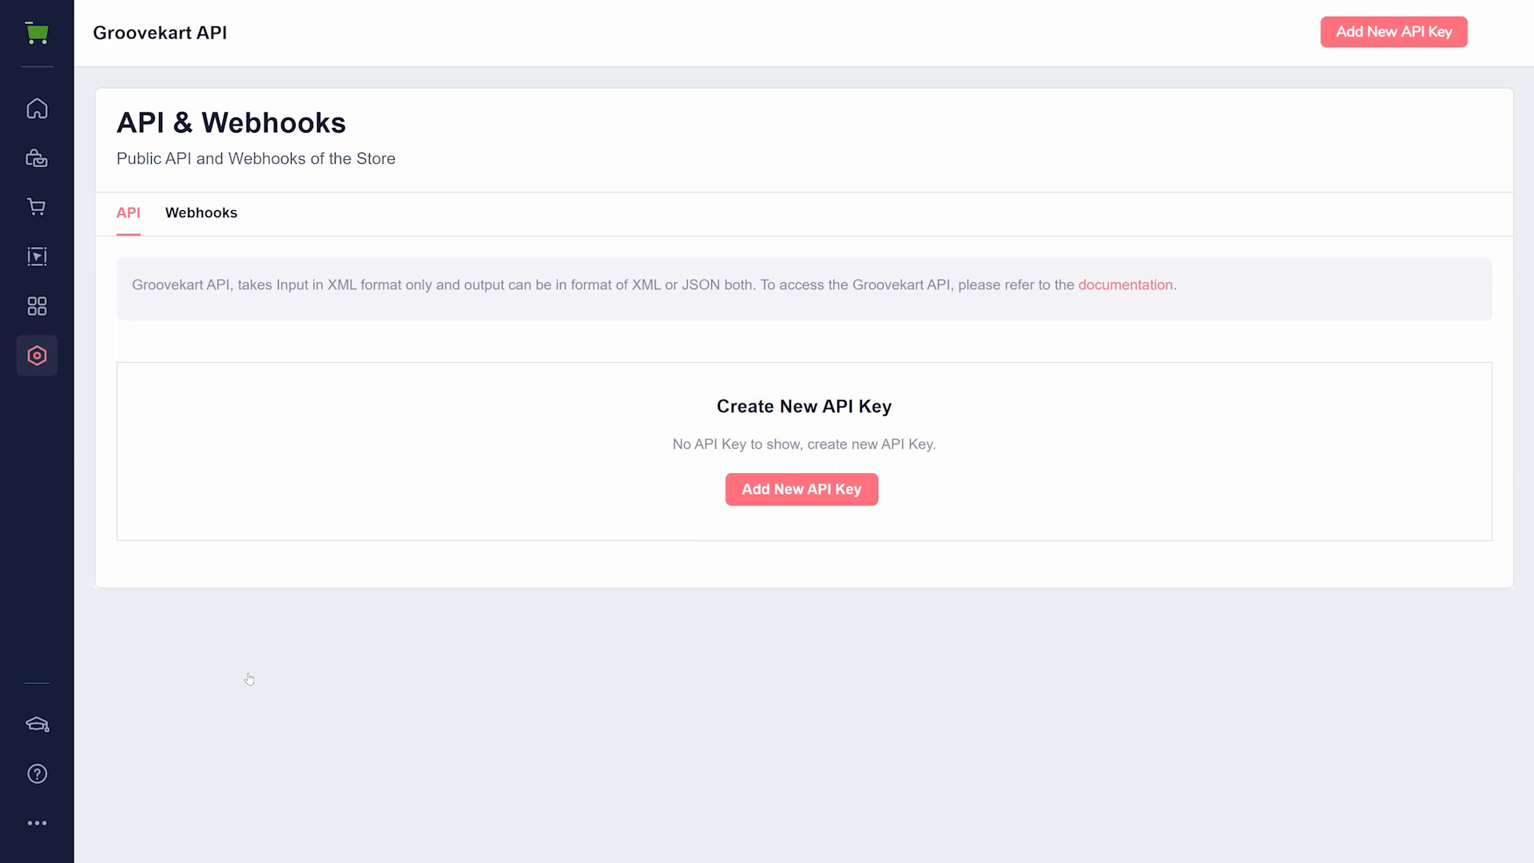
pyautogui.moveTo(45, 41)
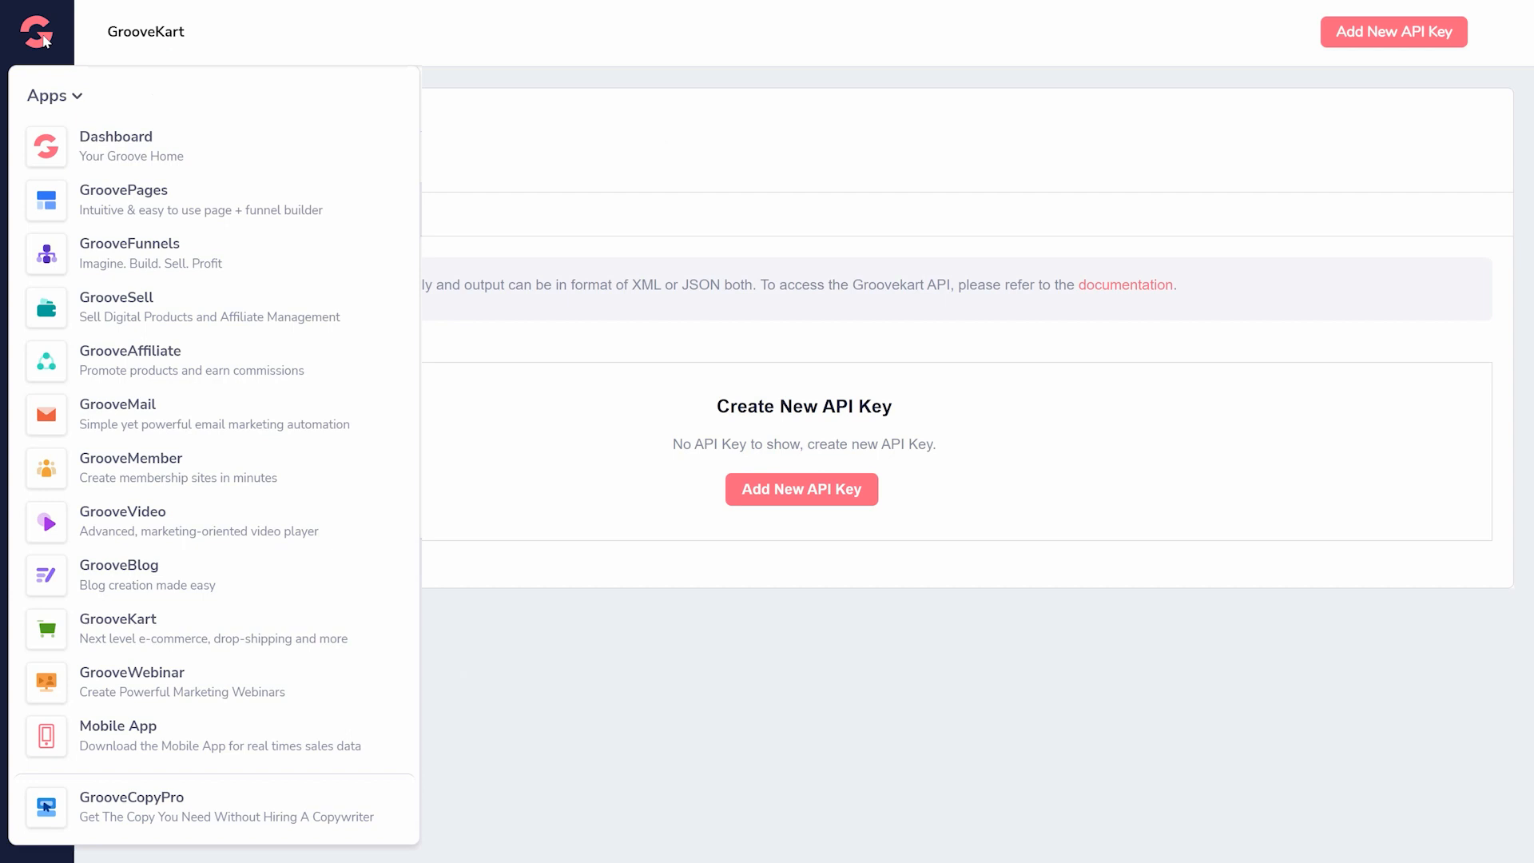
pyautogui.click(139, 682)
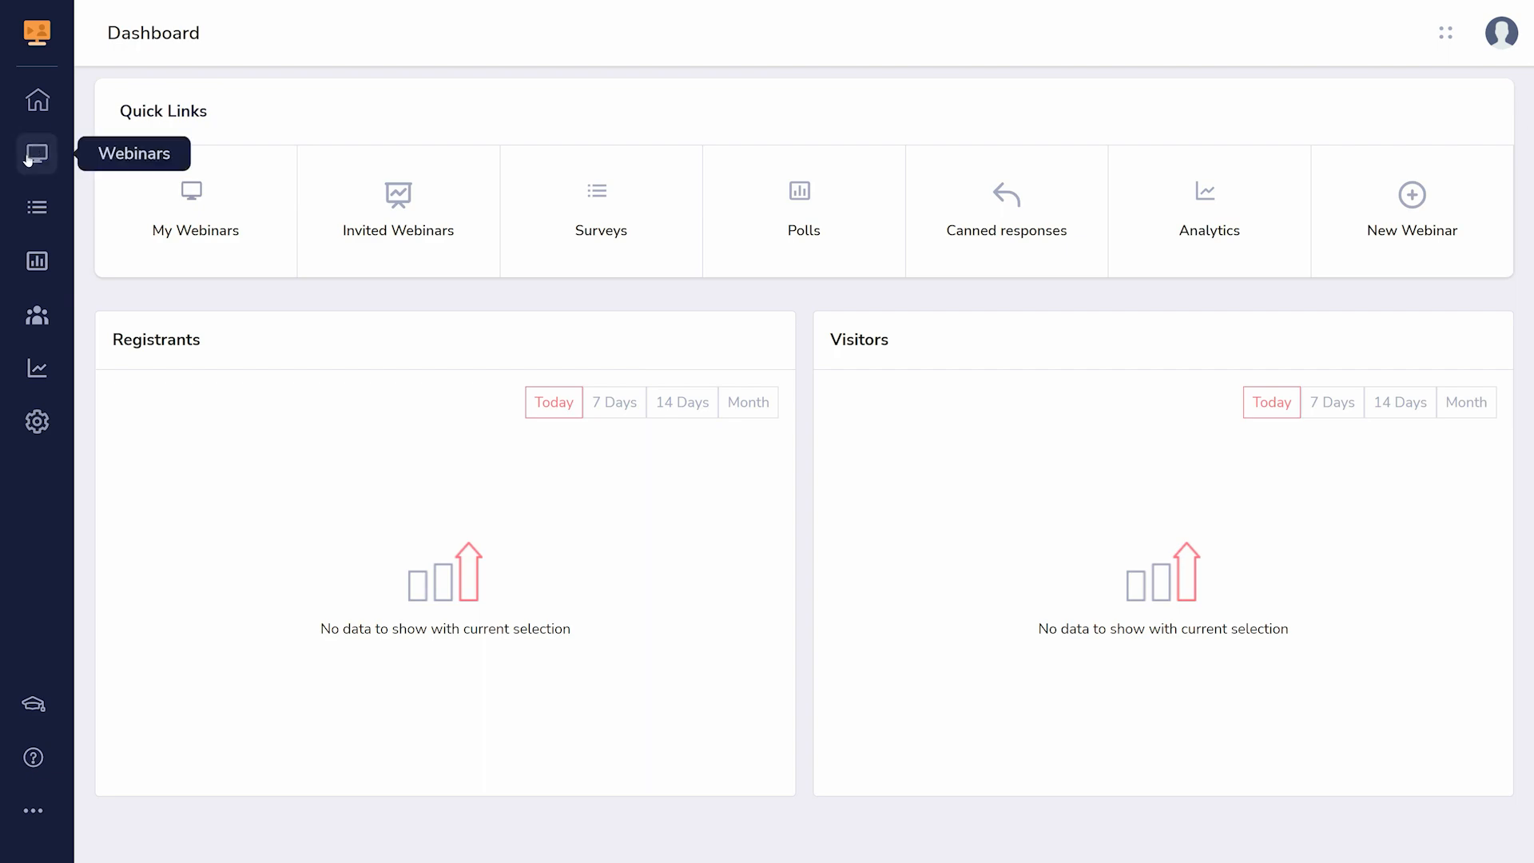
# - View GrooveWebinar's Webinars, Surveys and Polls pages
pyautogui.click(31, 155)
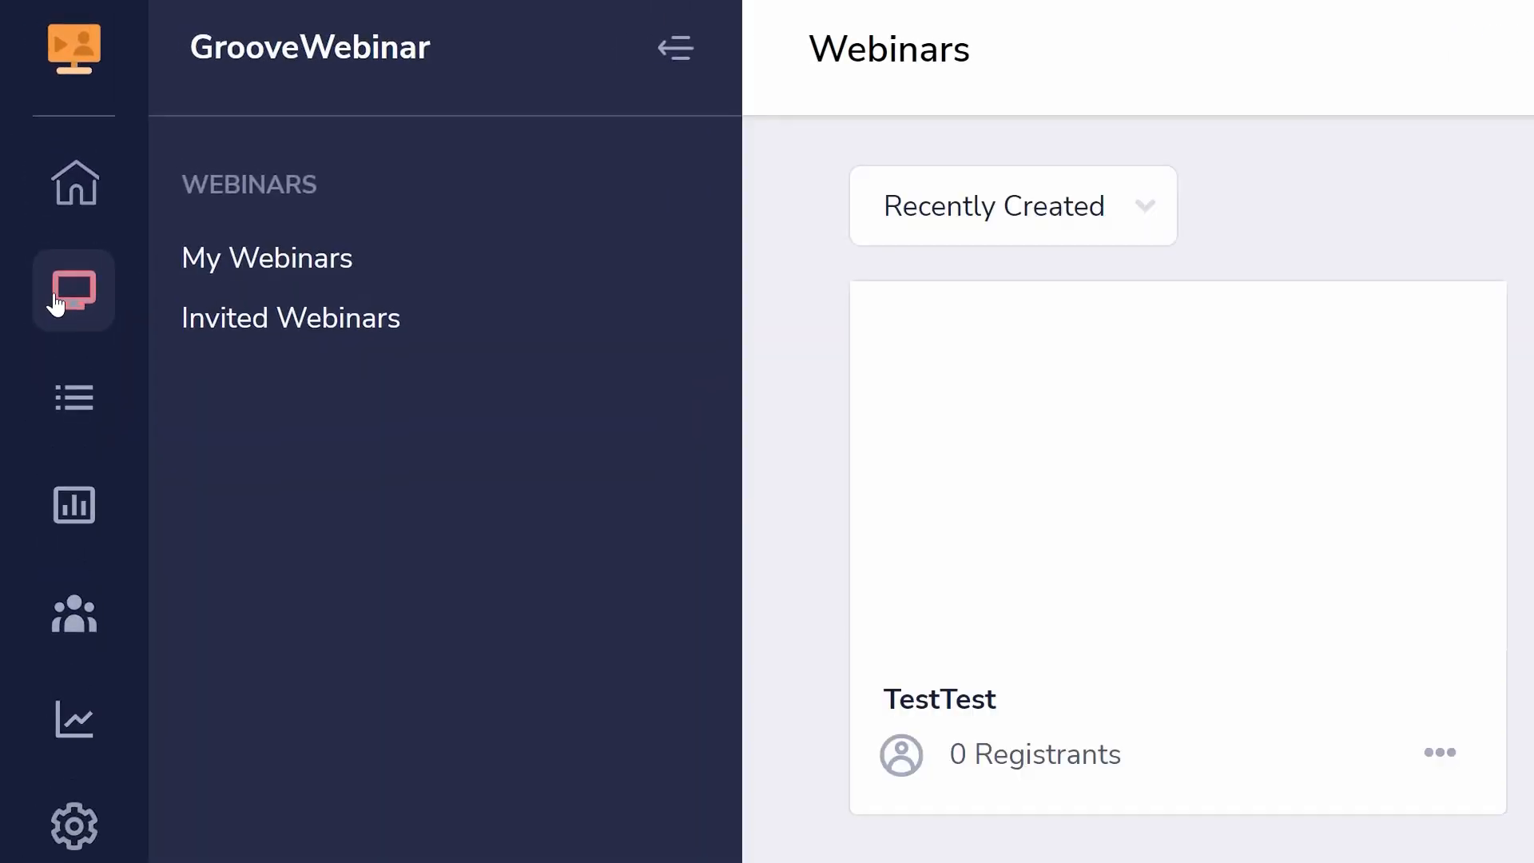
pyautogui.click(75, 424)
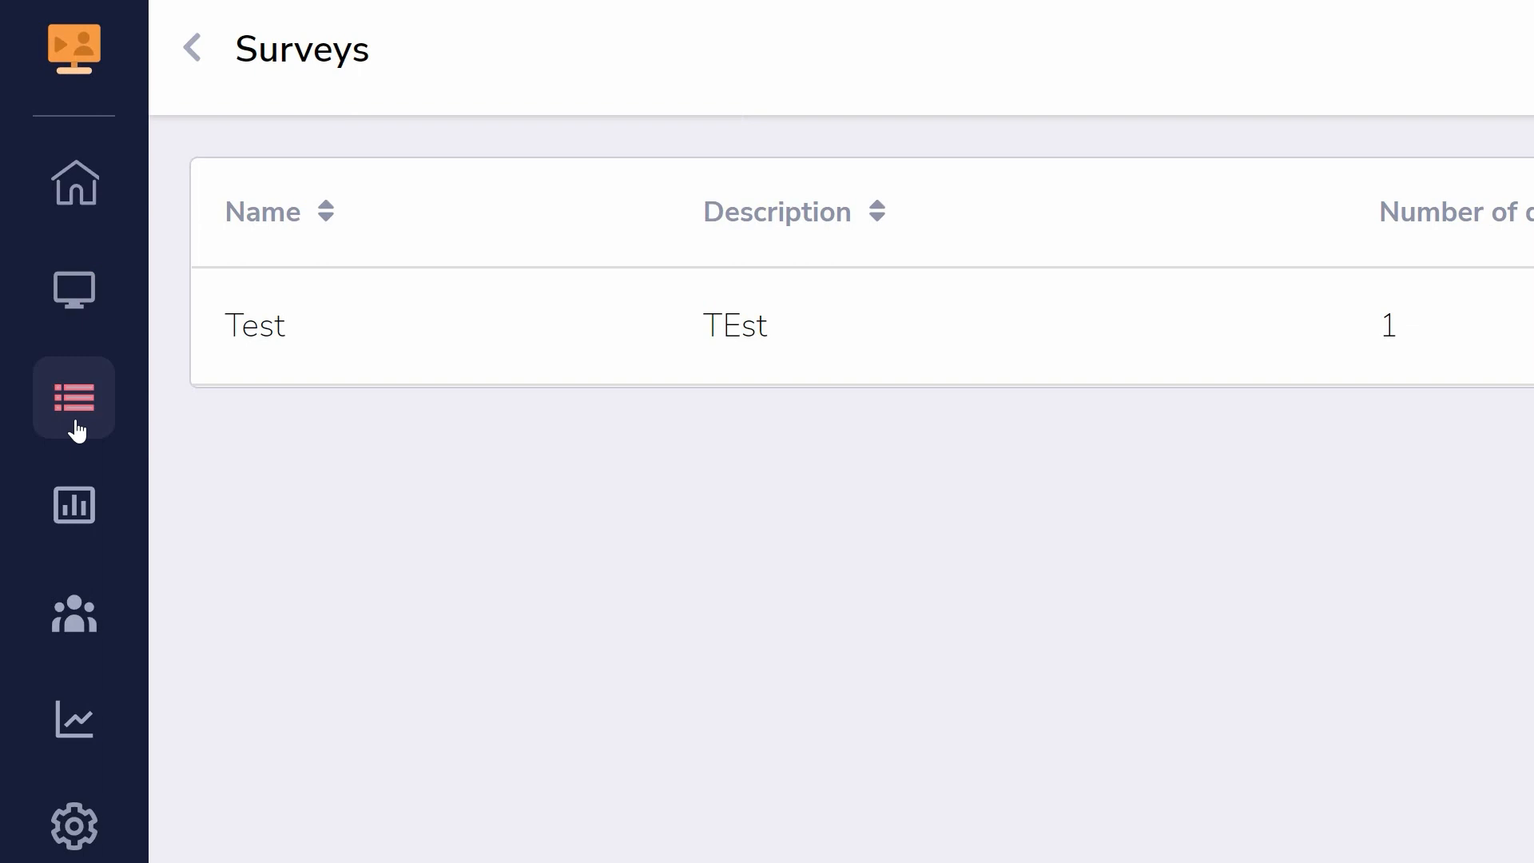
pyautogui.click(77, 515)
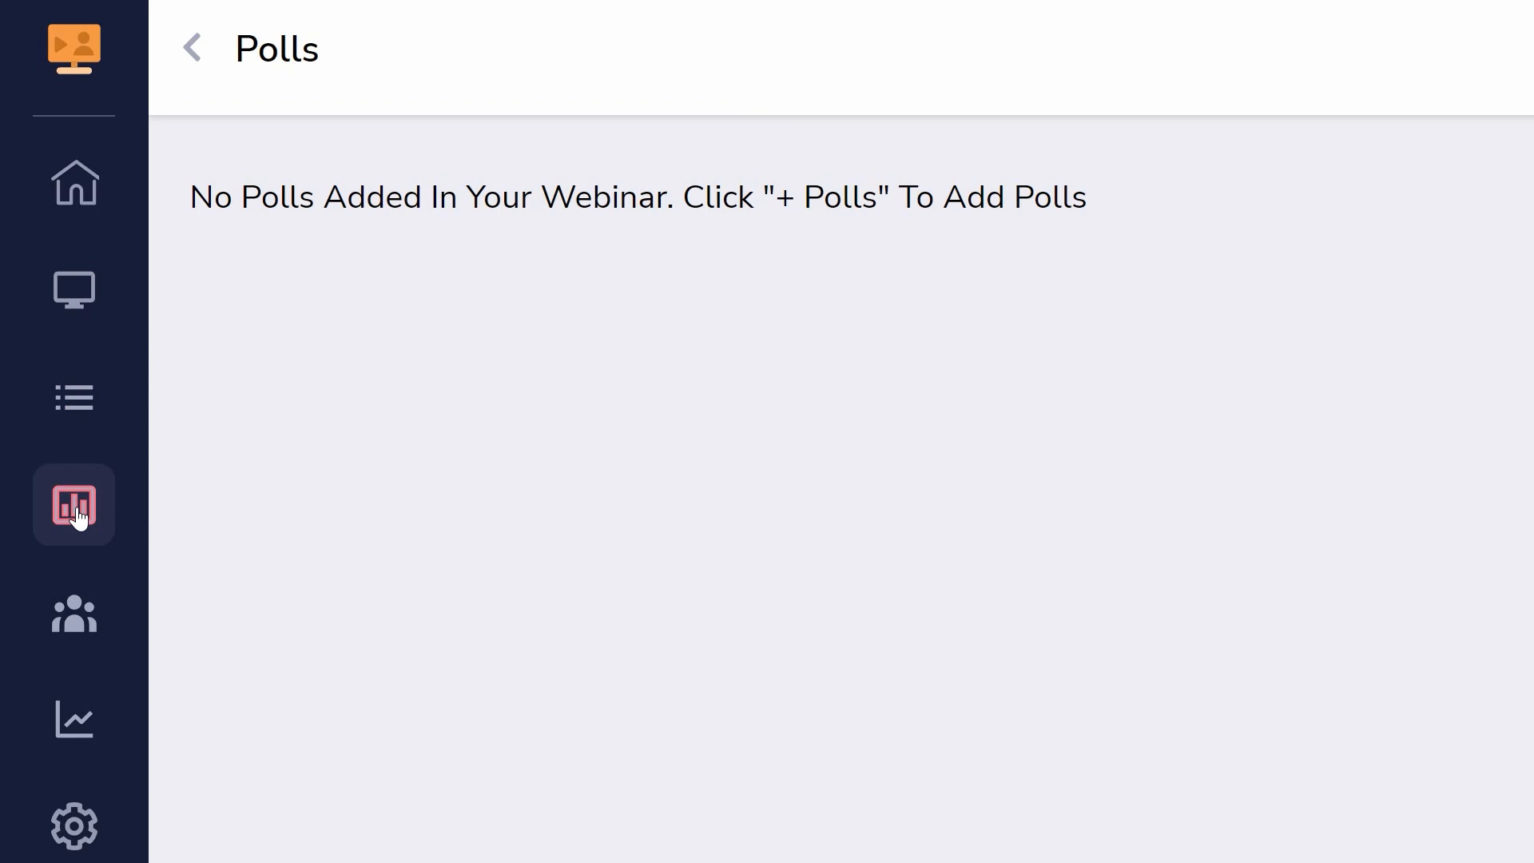
# - View GrooveWebinar's Presenters, Analytics and Settings pages
pyautogui.click(77, 607)
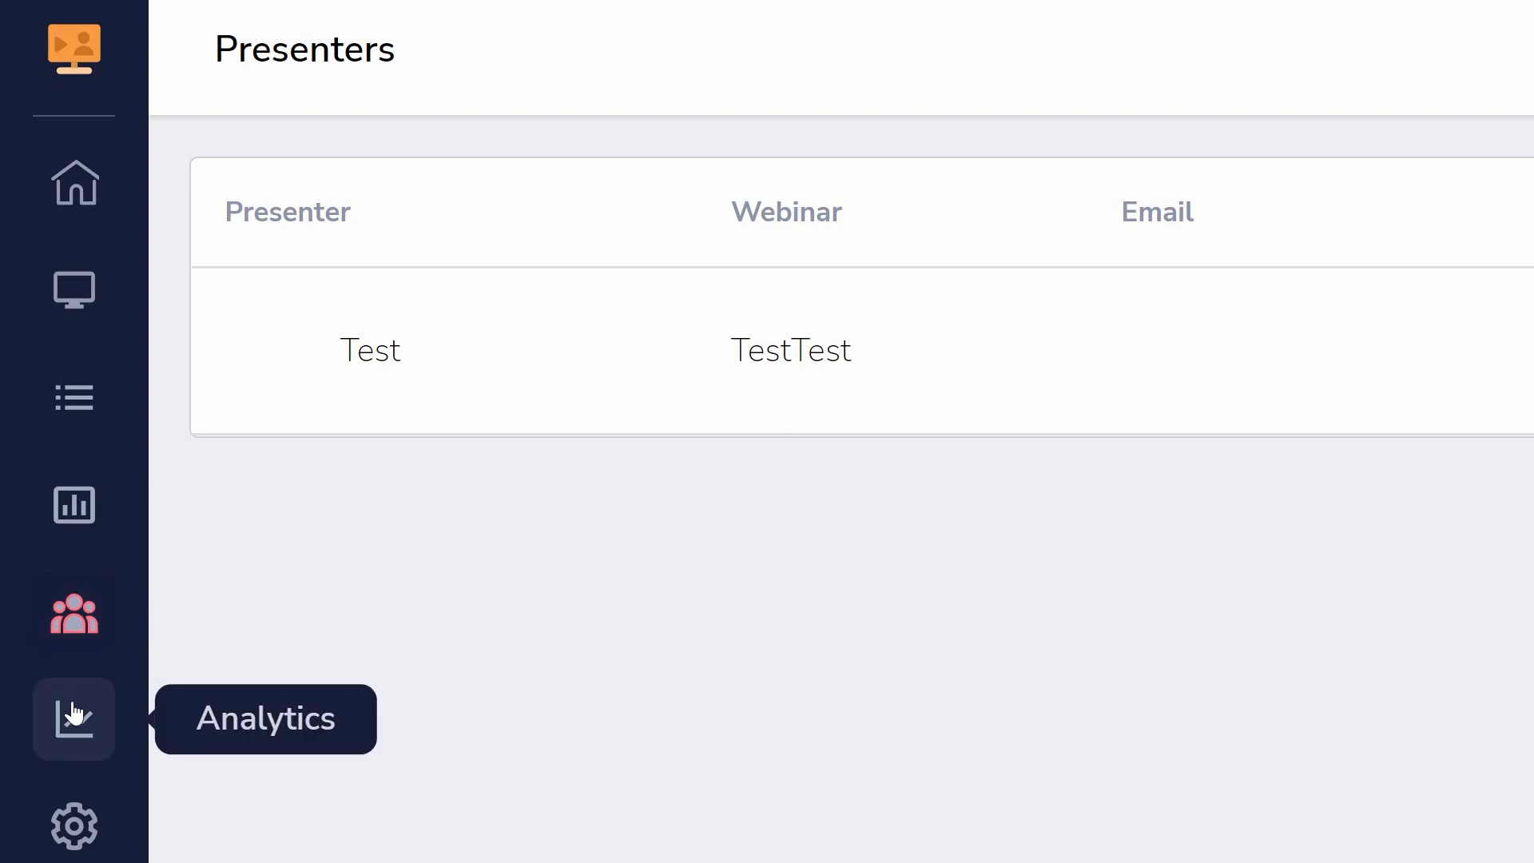
pyautogui.click(74, 712)
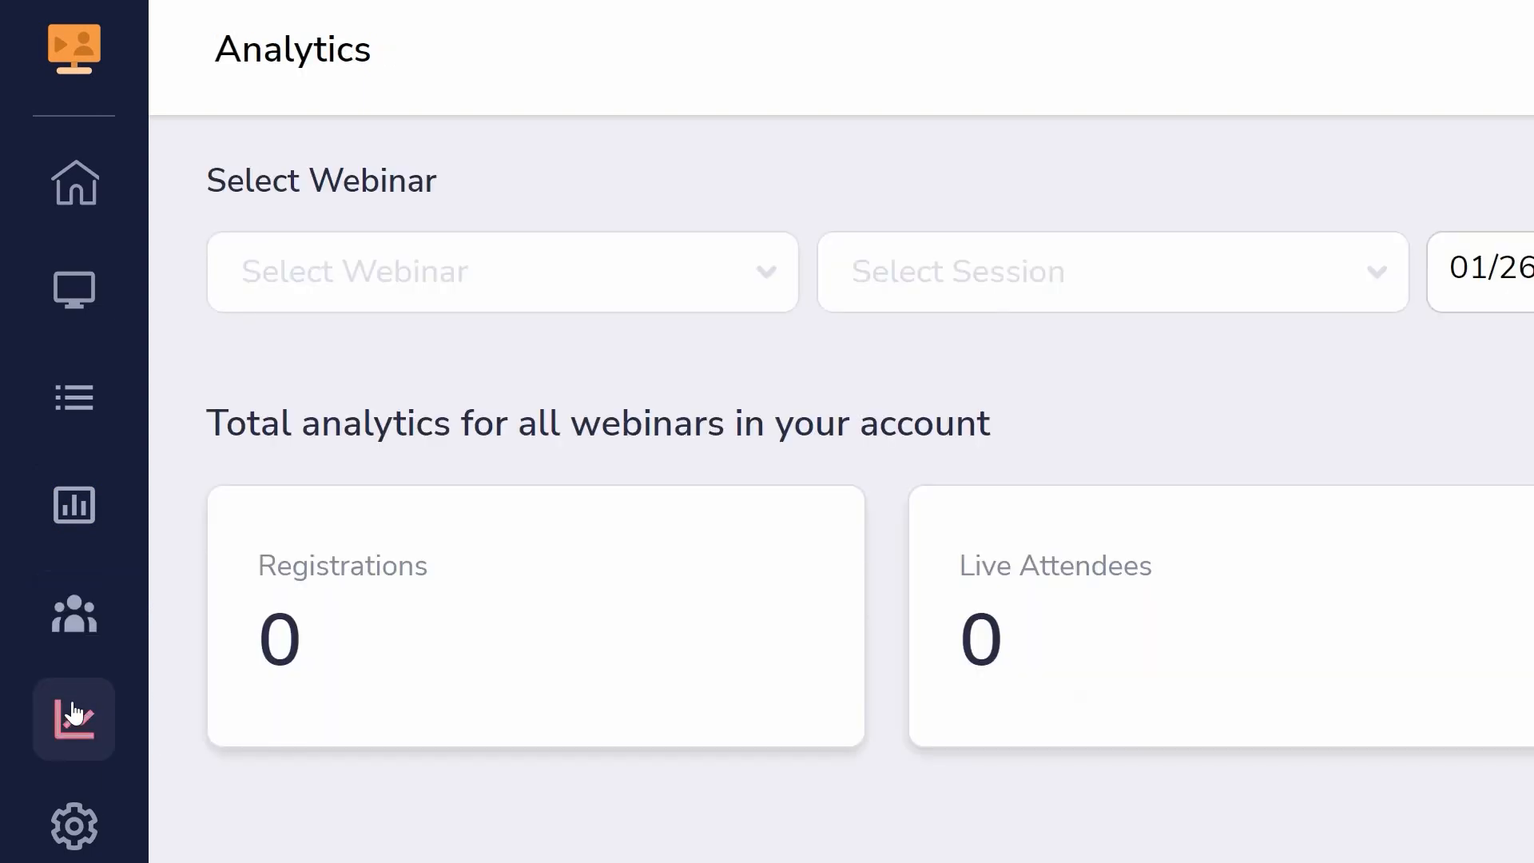
pyautogui.click(74, 826)
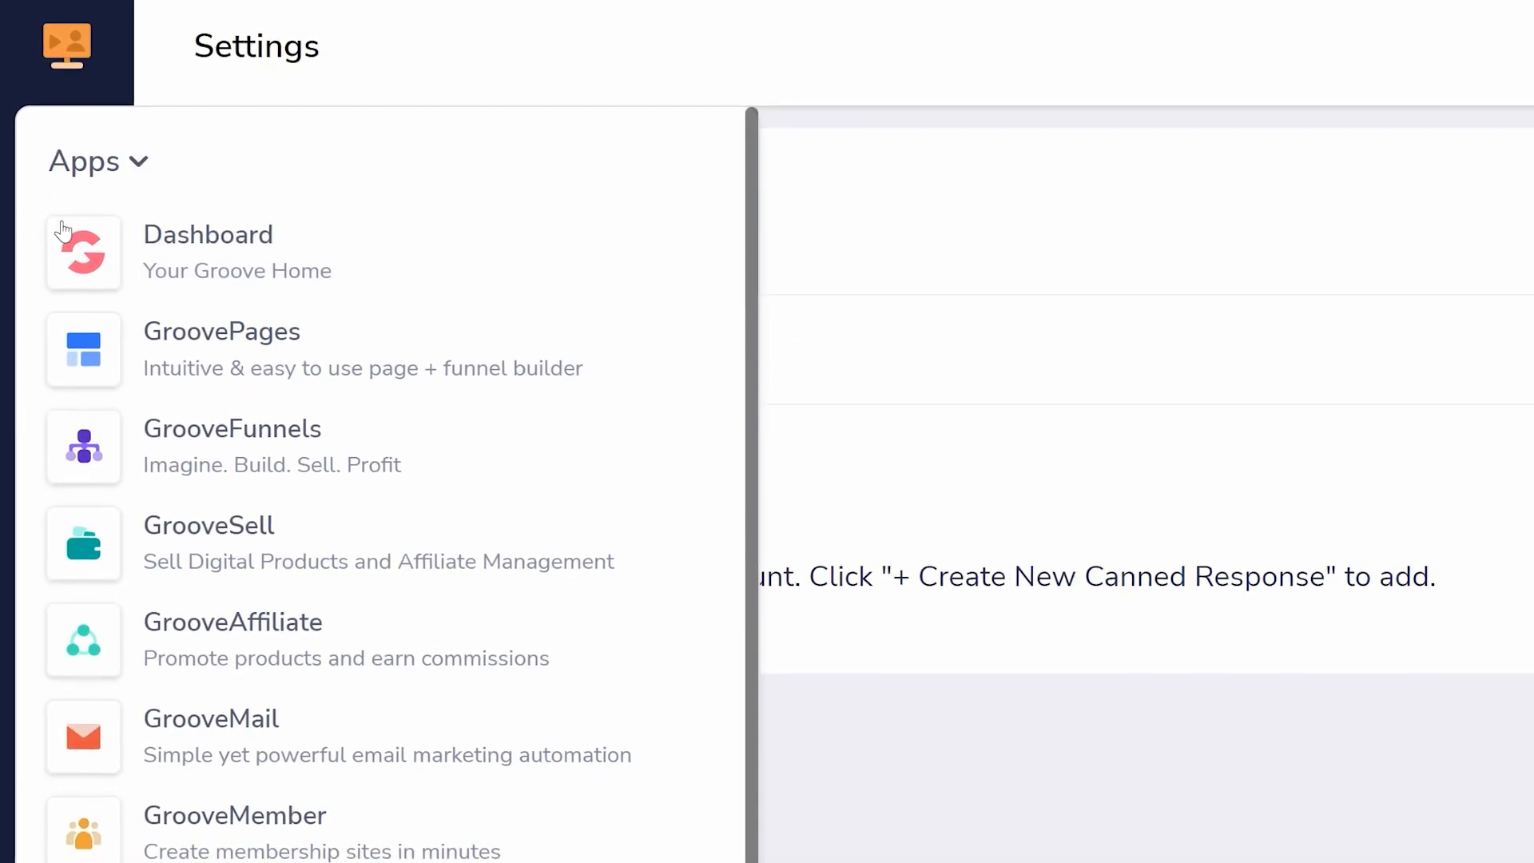
# - Create a new Automated webinar with the title "Title of webinar" and a short description, and save its details
pyautogui.click(61, 241)
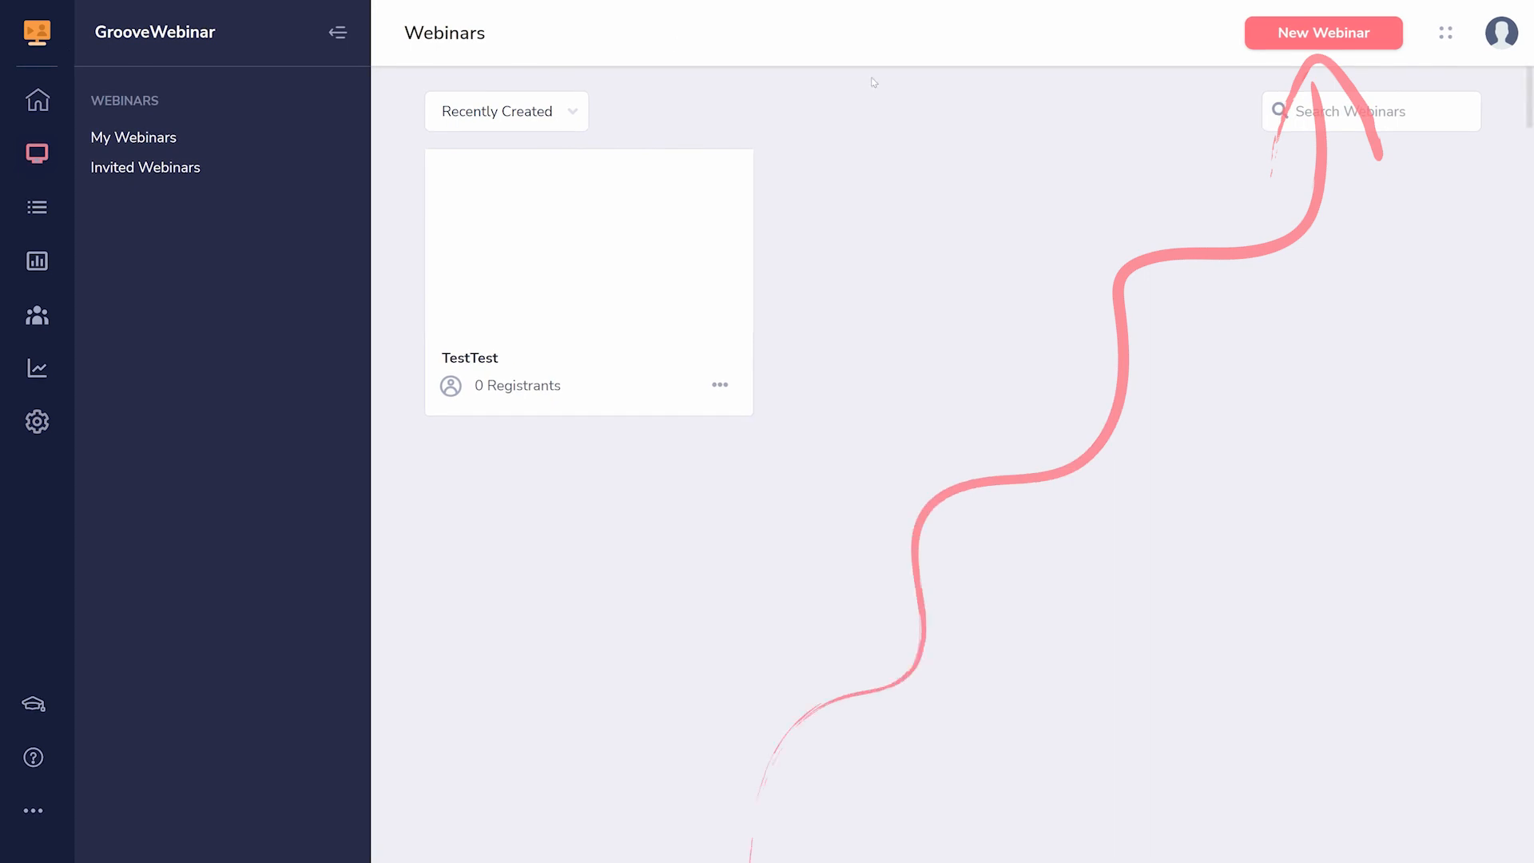
pyautogui.click(1282, 41)
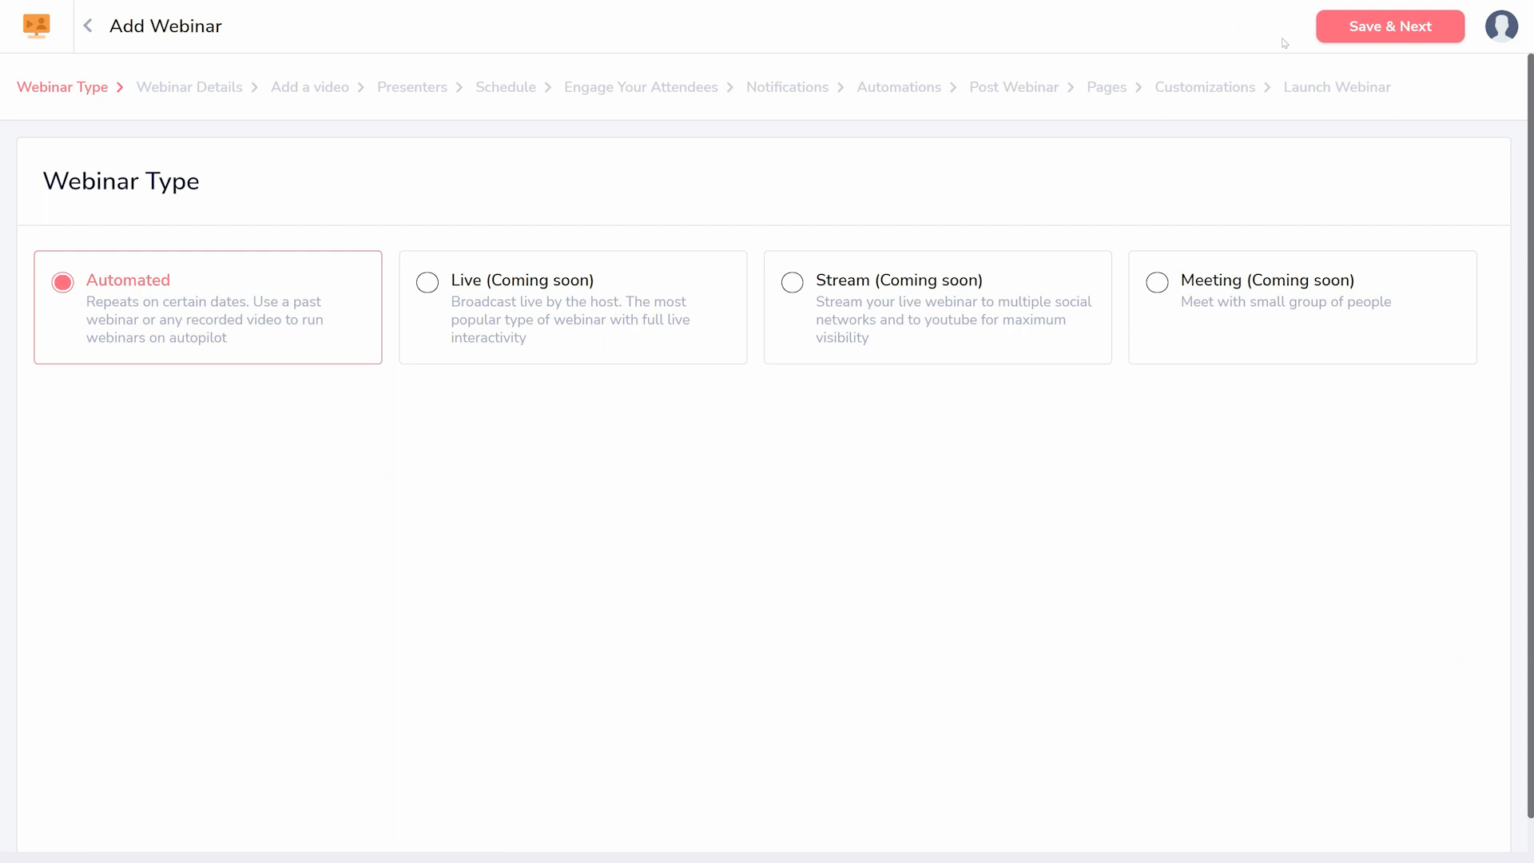
pyautogui.click(1390, 26)
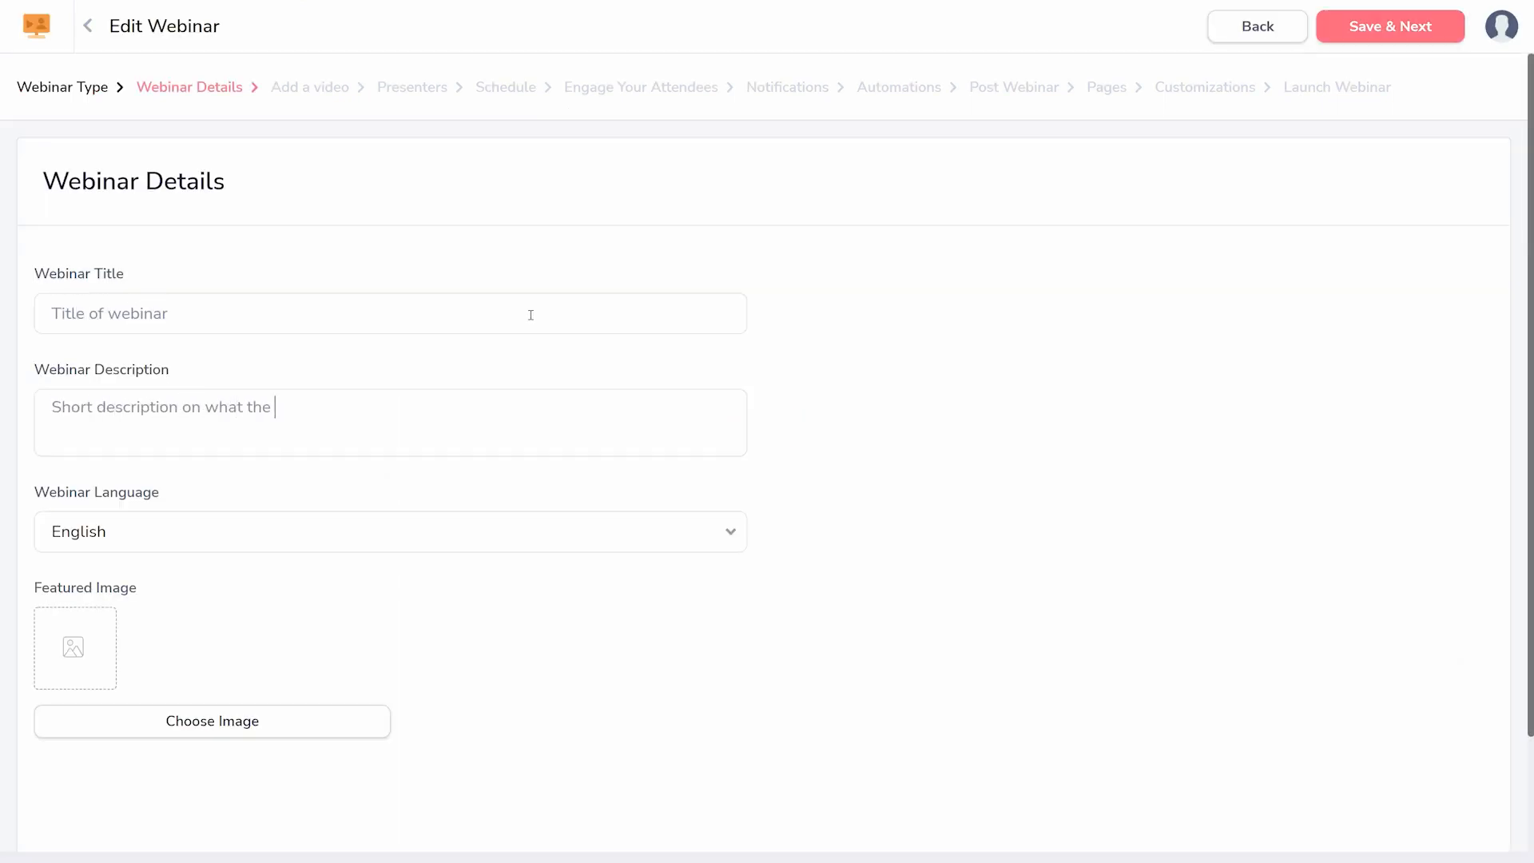
pyautogui.click(1363, 36)
# - Set the webinar's video to the first "default-name" entry of the GrooveVideo Library, and save it
pyautogui.click(961, 367)
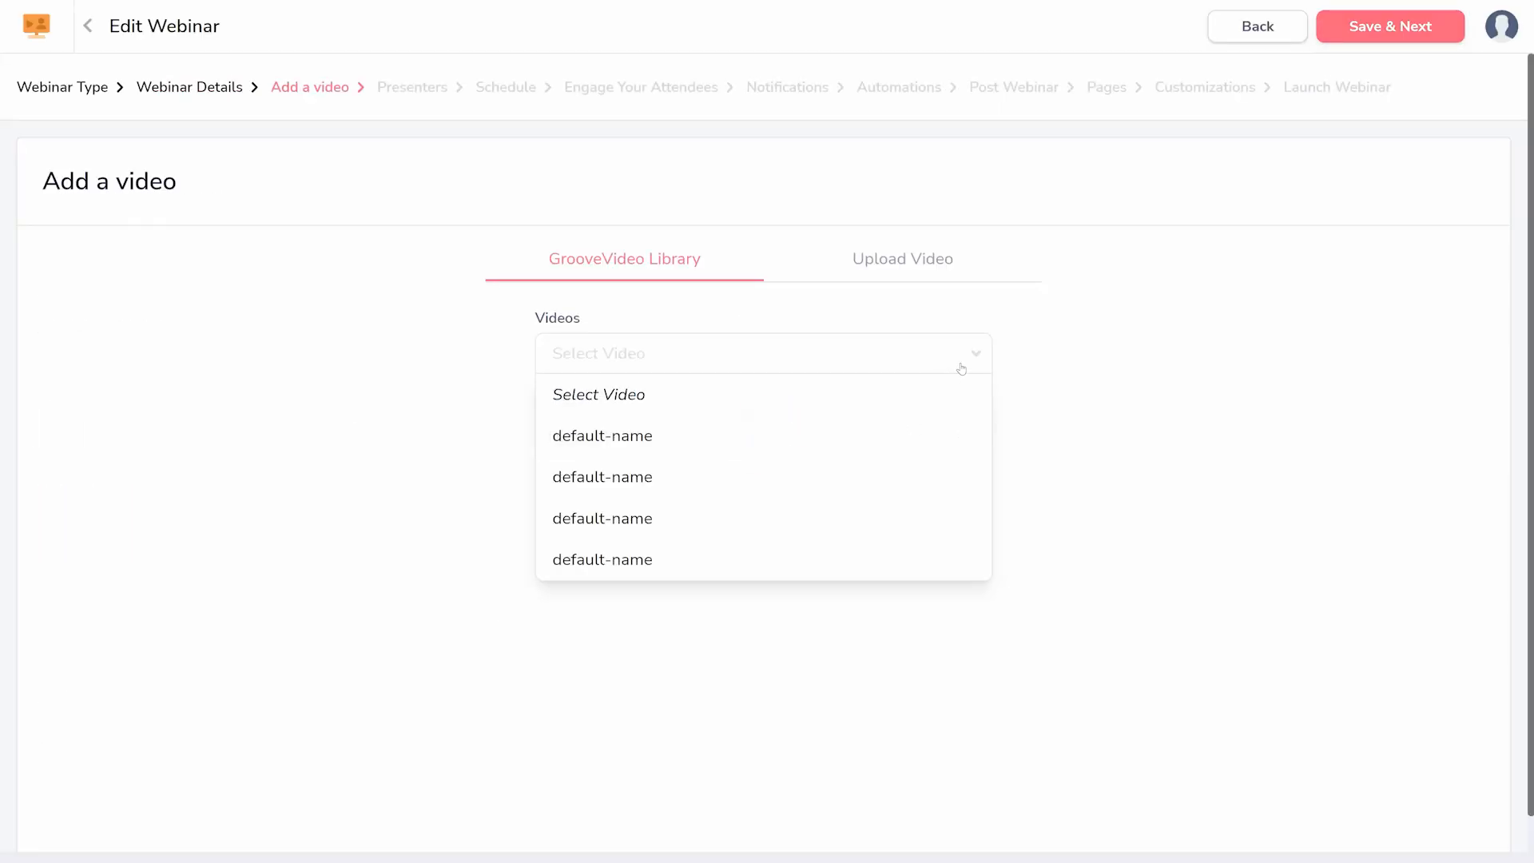
pyautogui.click(862, 435)
pyautogui.click(1390, 34)
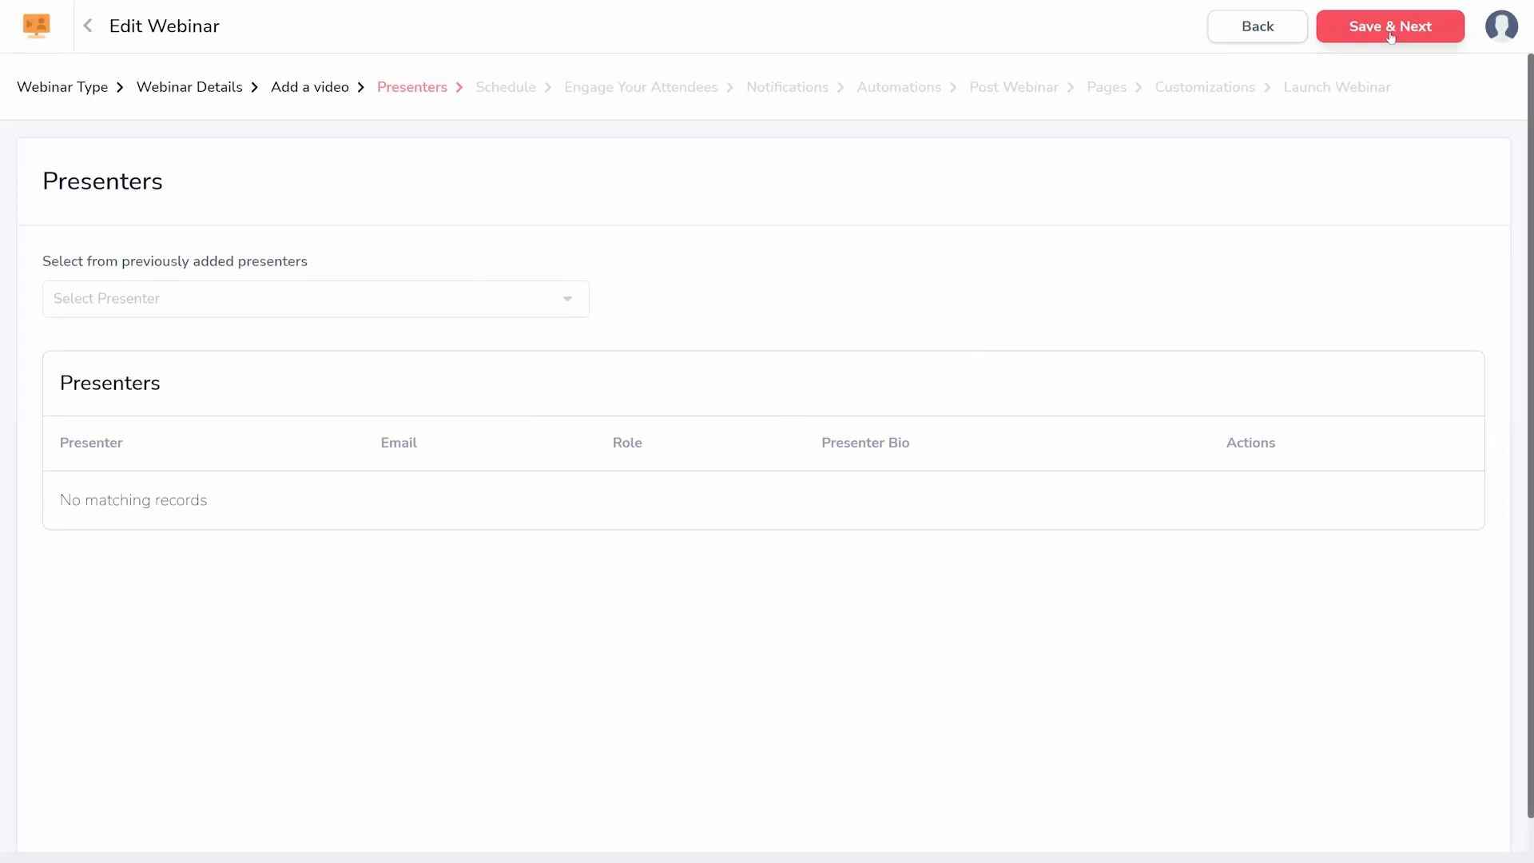
# - Assign the previously added presenter to the webinar with the Presenter role, and save the presenter details
pyautogui.click(501, 289)
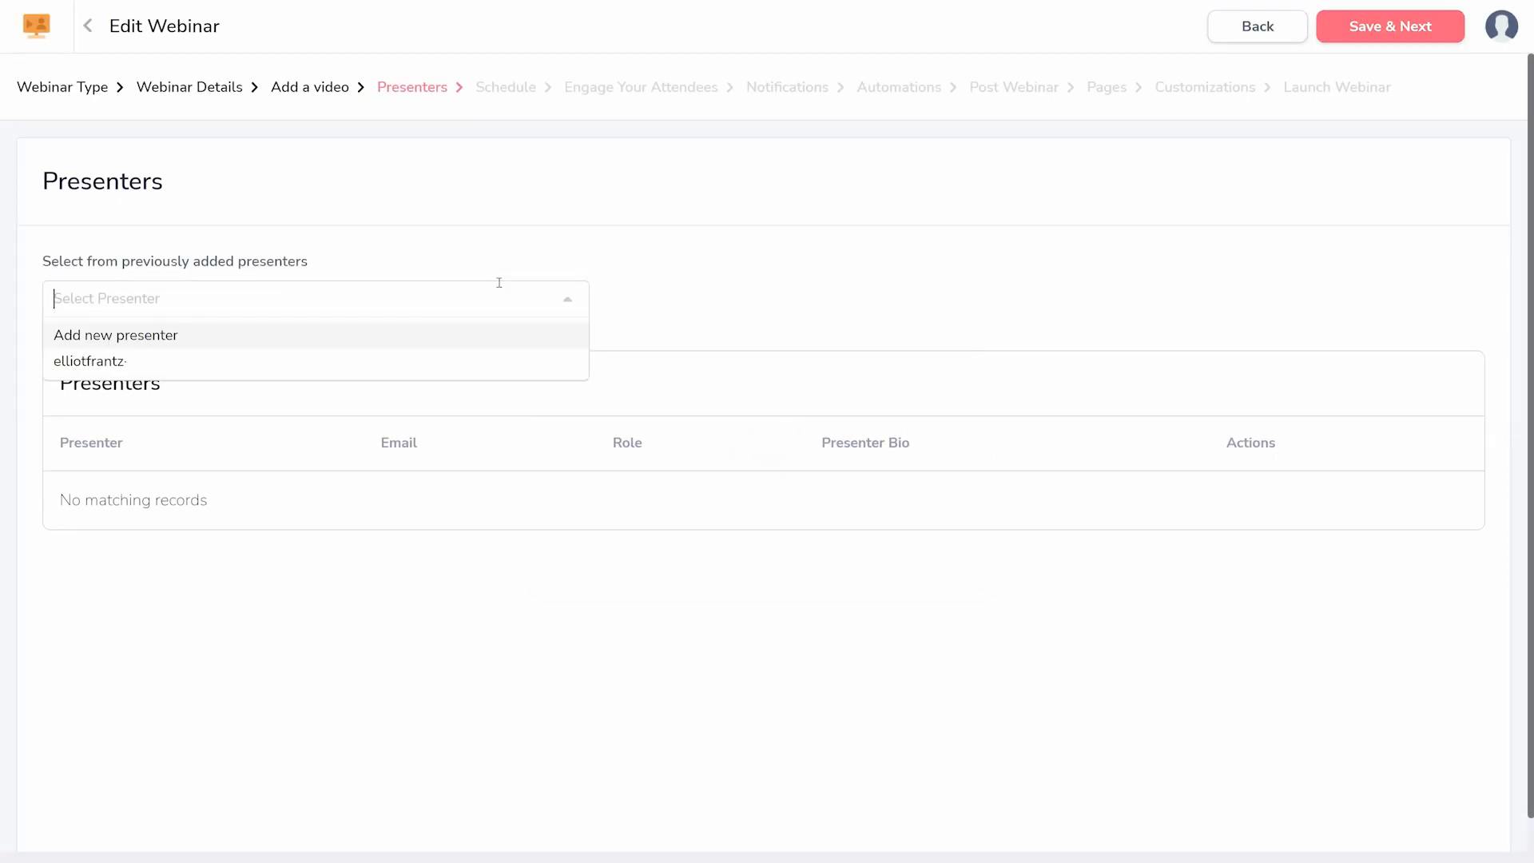
pyautogui.click(438, 360)
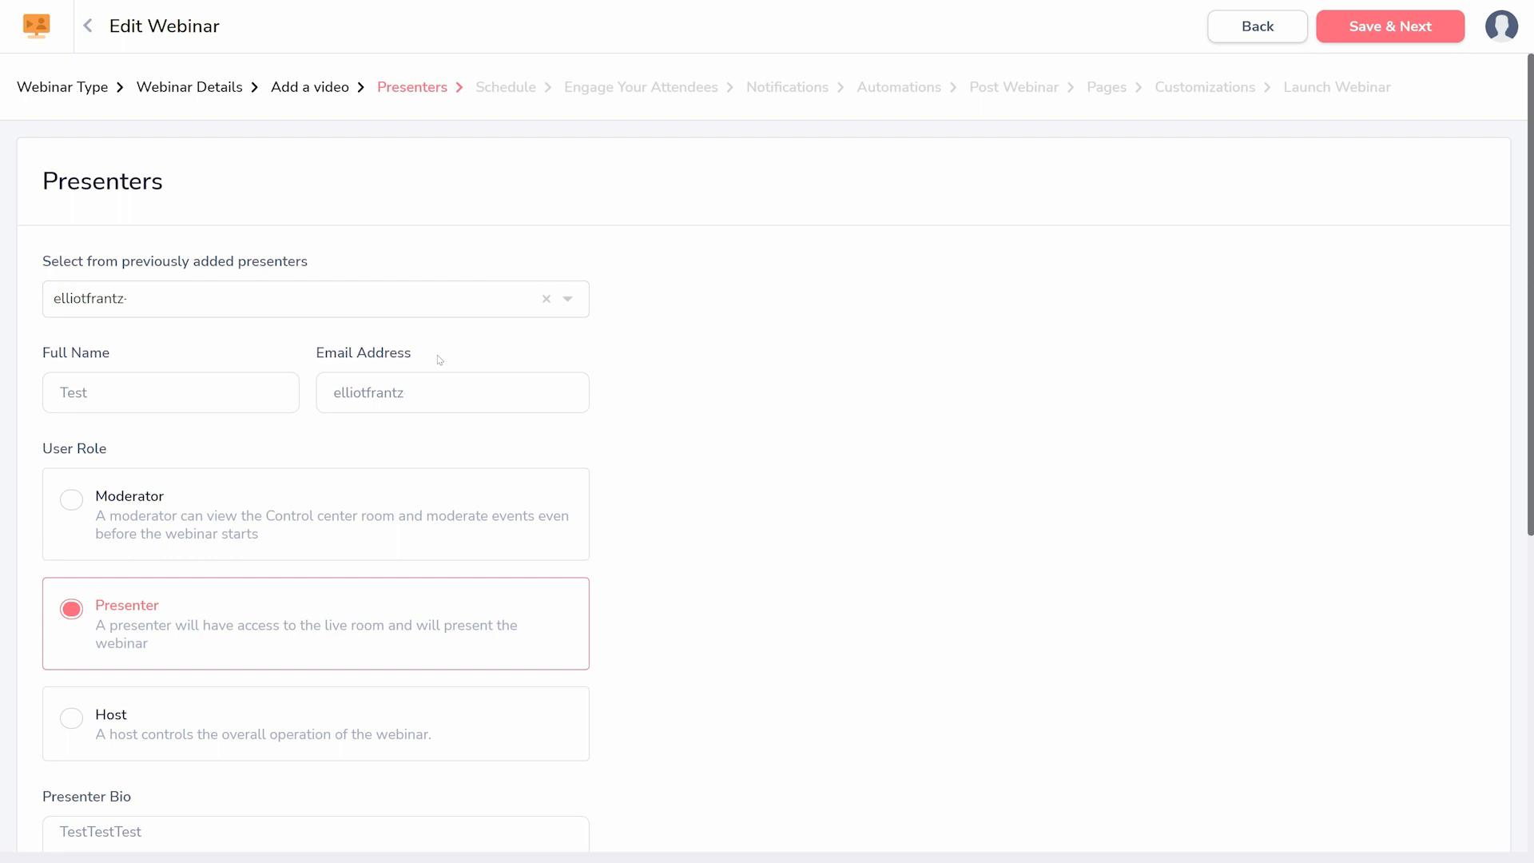
pyautogui.click(1407, 21)
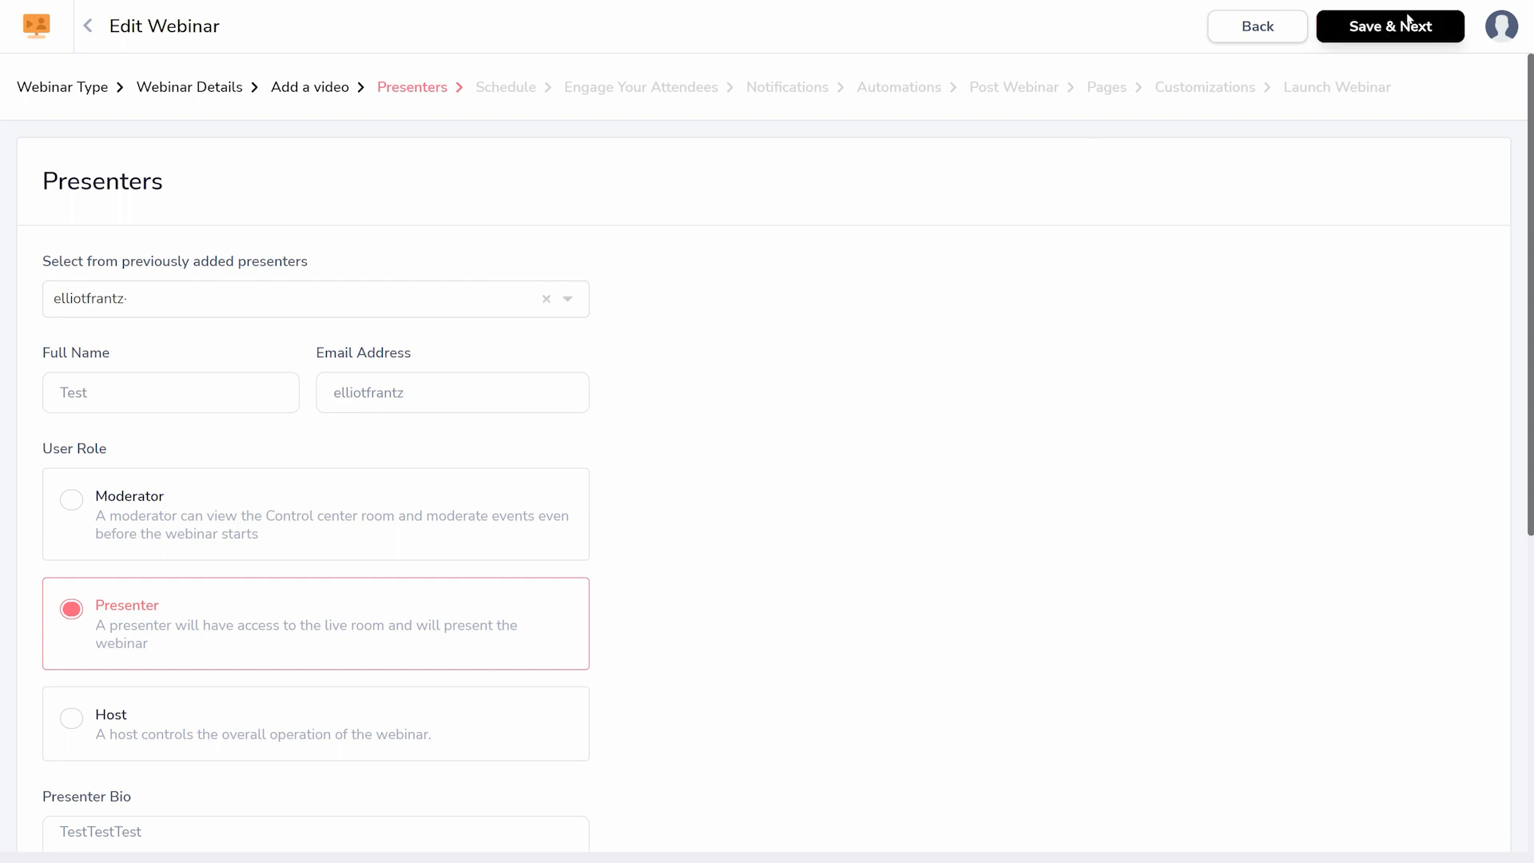
# - Add a one-time schedule for 02:45 PM on 2022-01-28 in the user's own timezone, and save the schedule
pyautogui.moveTo(1530, 62); pyautogui.dragTo(1531, 114)
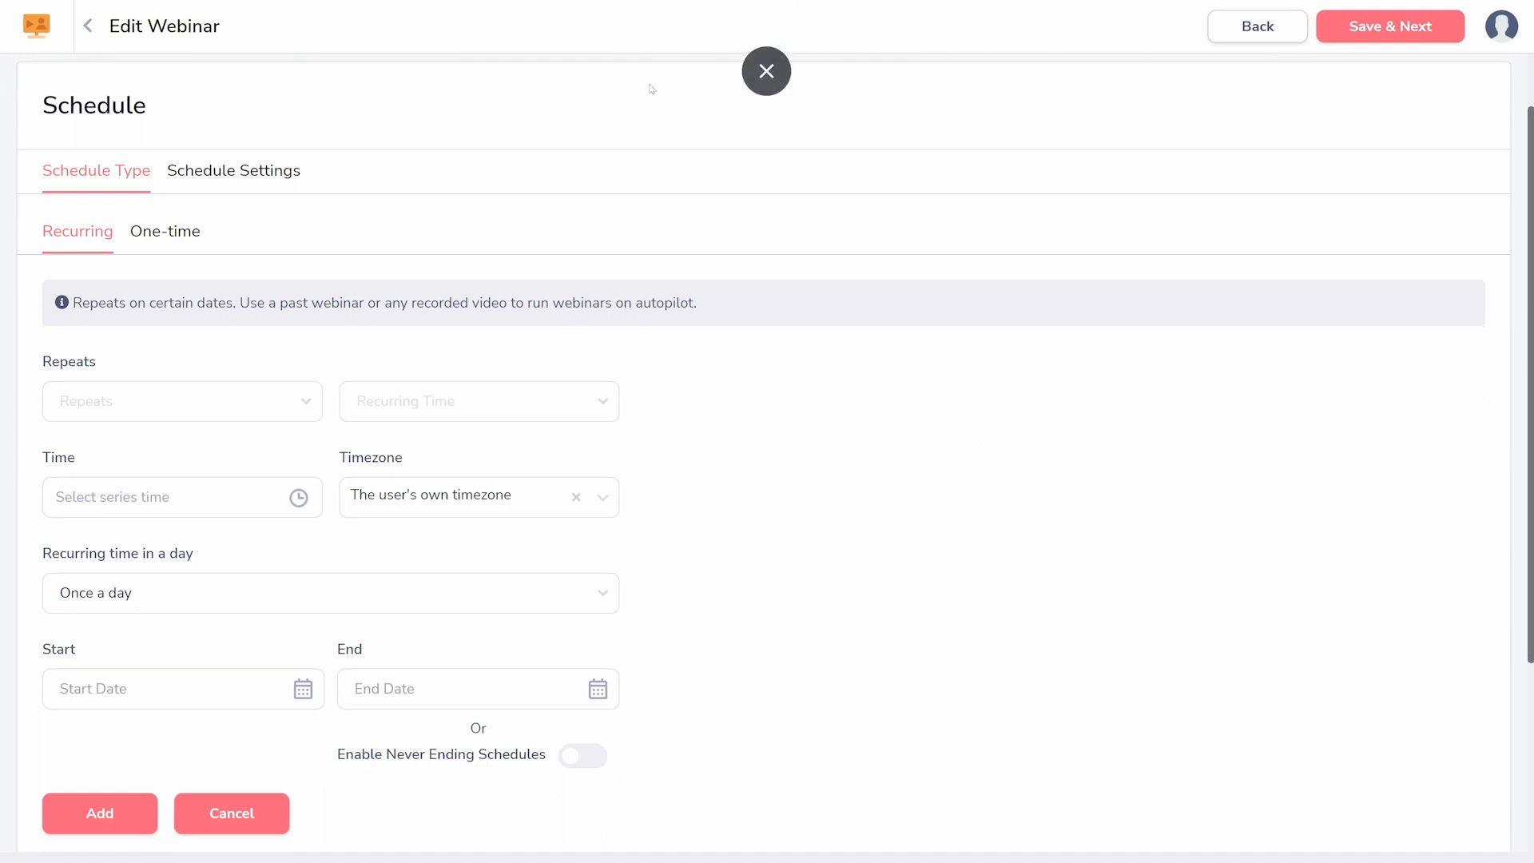
pyautogui.click(179, 232)
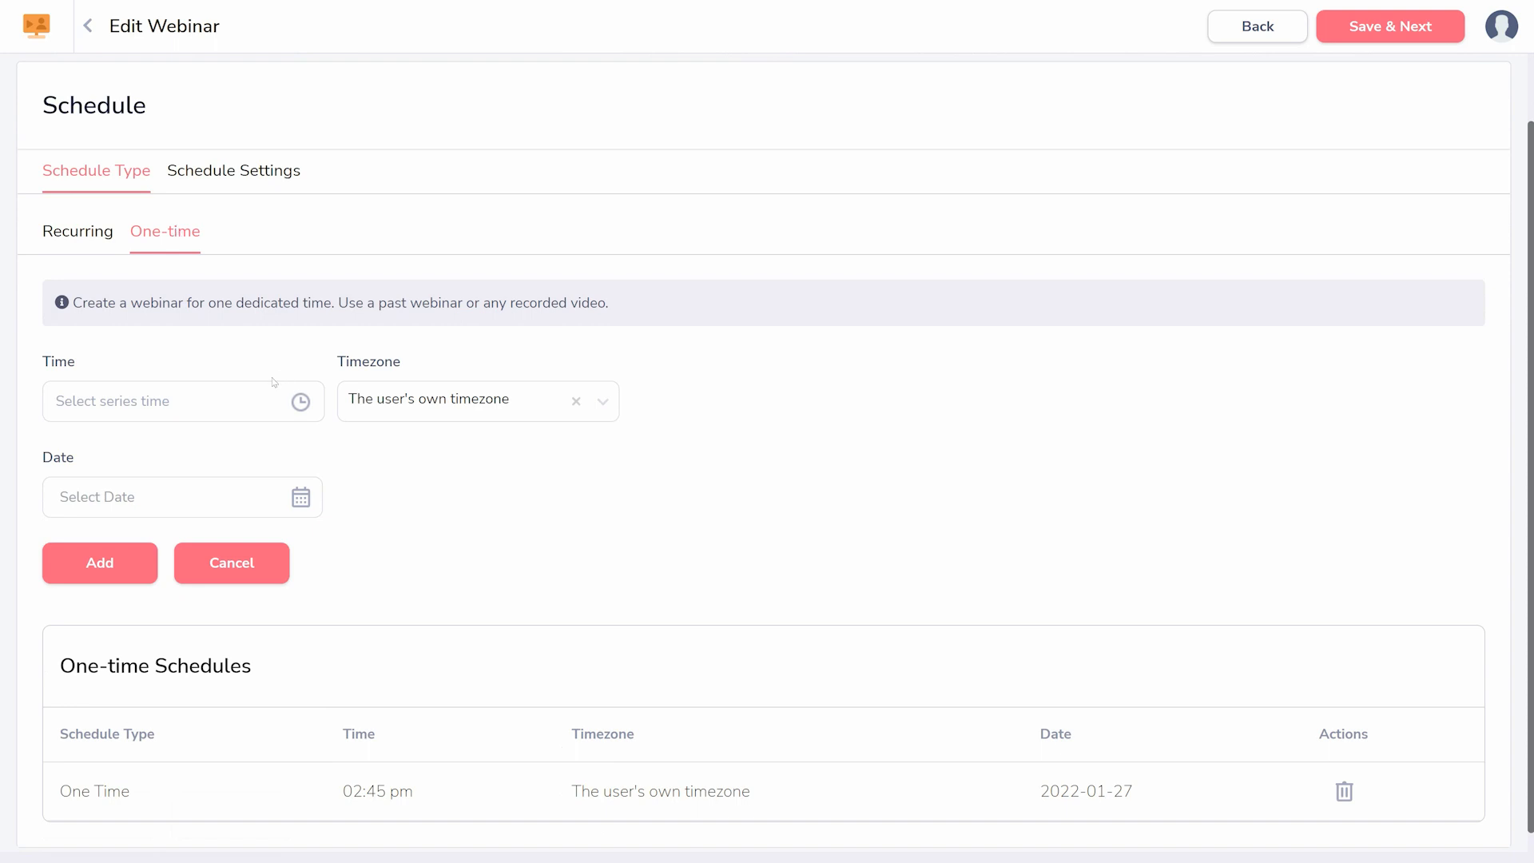
pyautogui.click(216, 405)
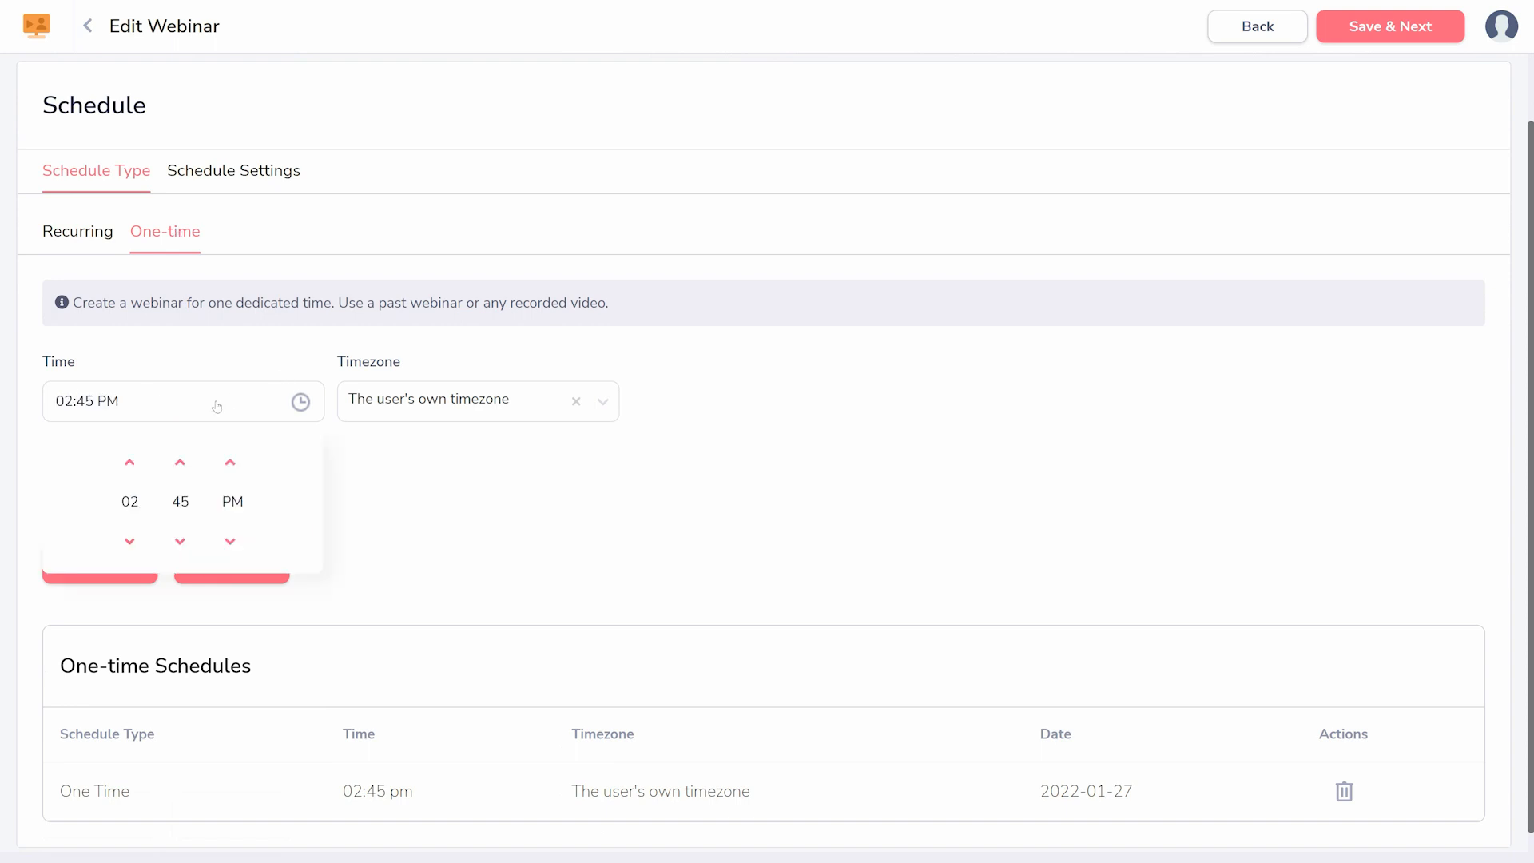
pyautogui.click(404, 455)
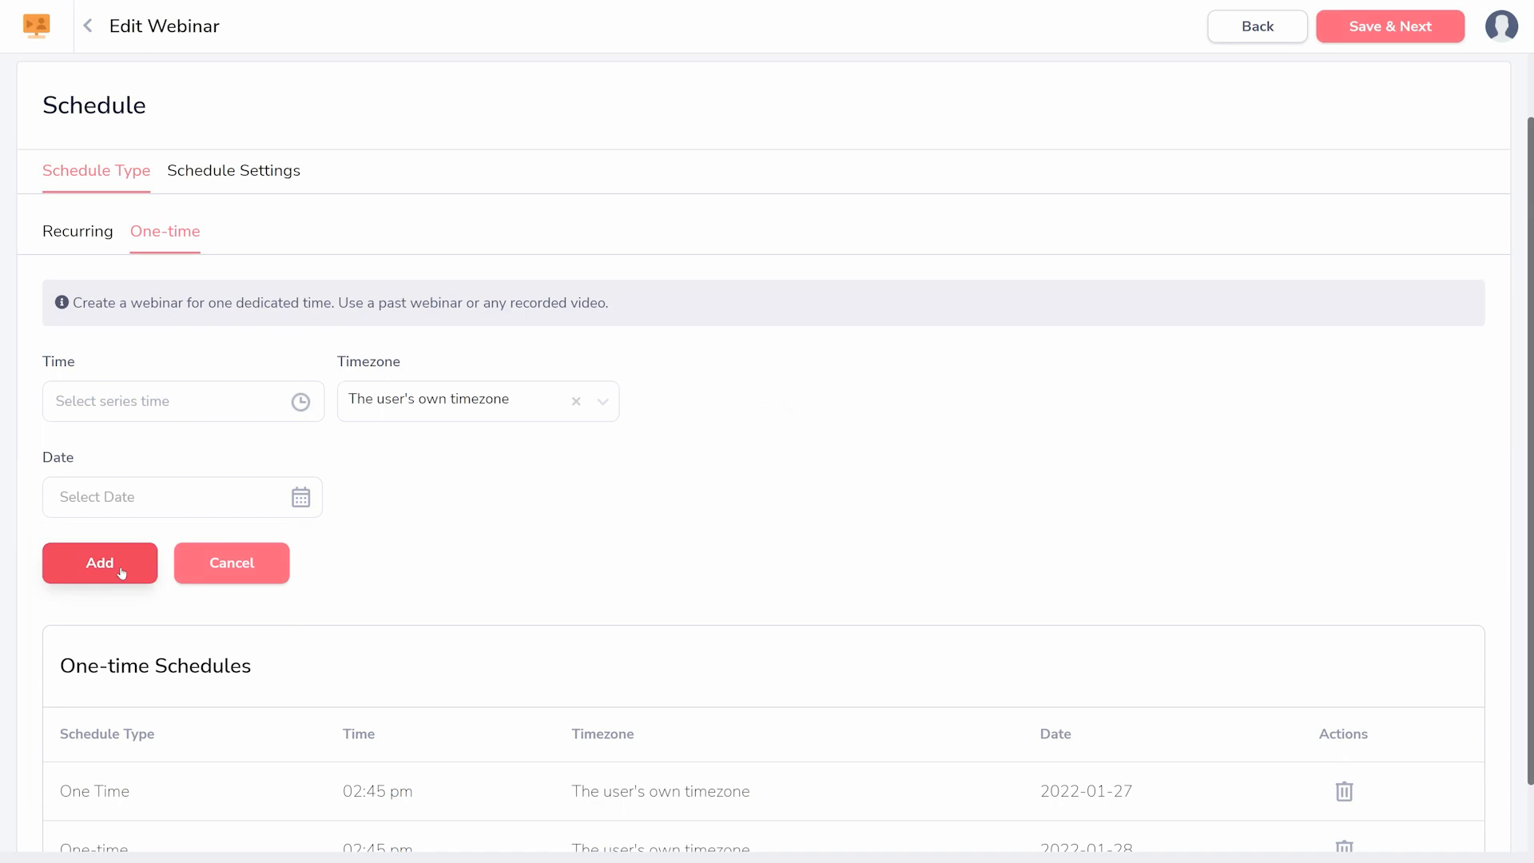
pyautogui.click(1384, 32)
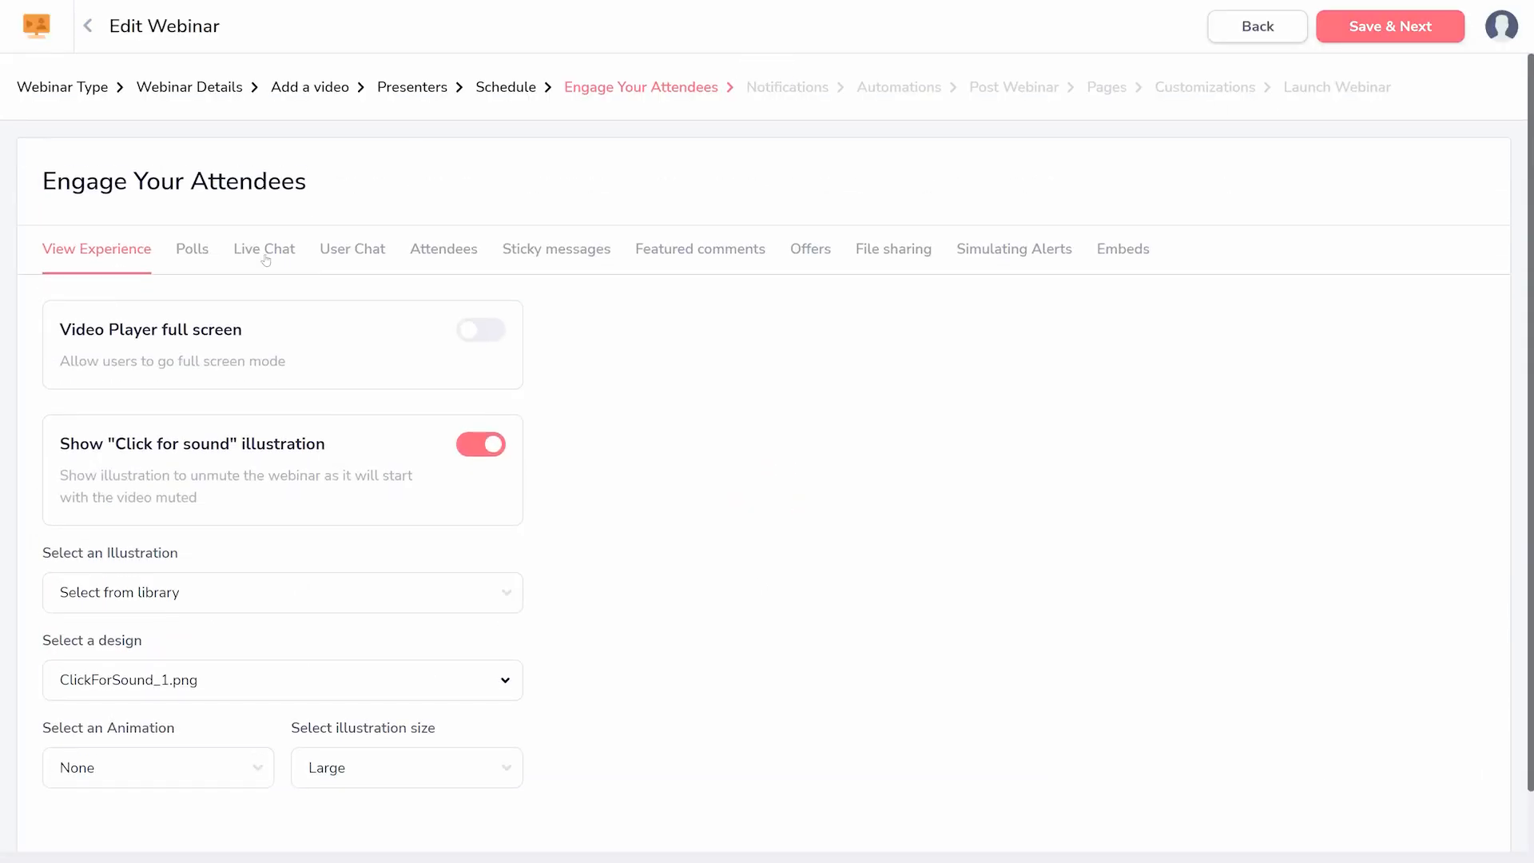
# - Switch Live Chat on and off in the attendee engagement options to see its chat line settings
pyautogui.click(266, 254)
pyautogui.click(490, 334)
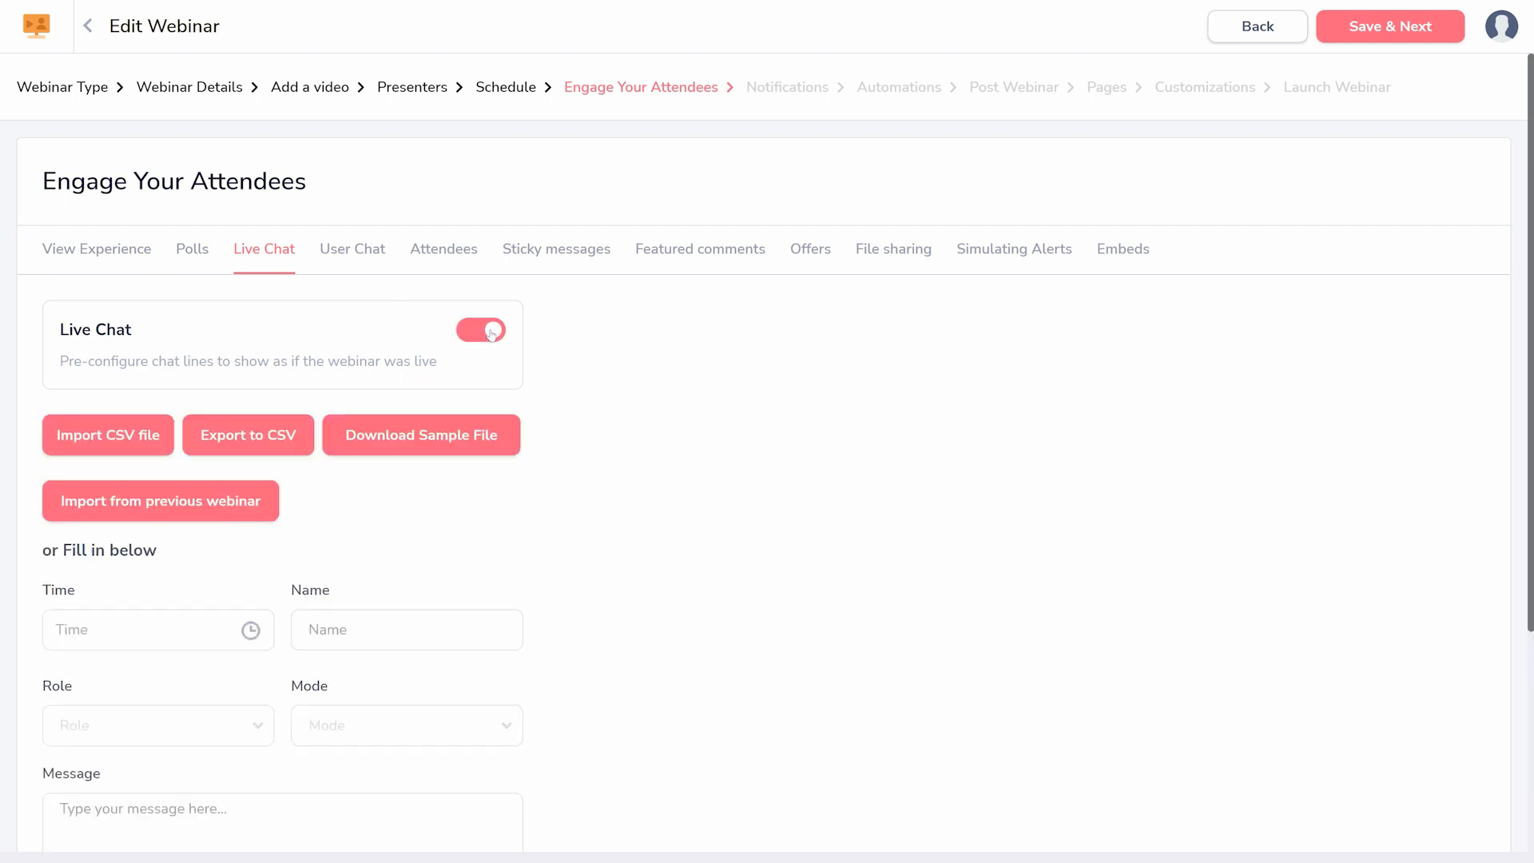
pyautogui.click(491, 333)
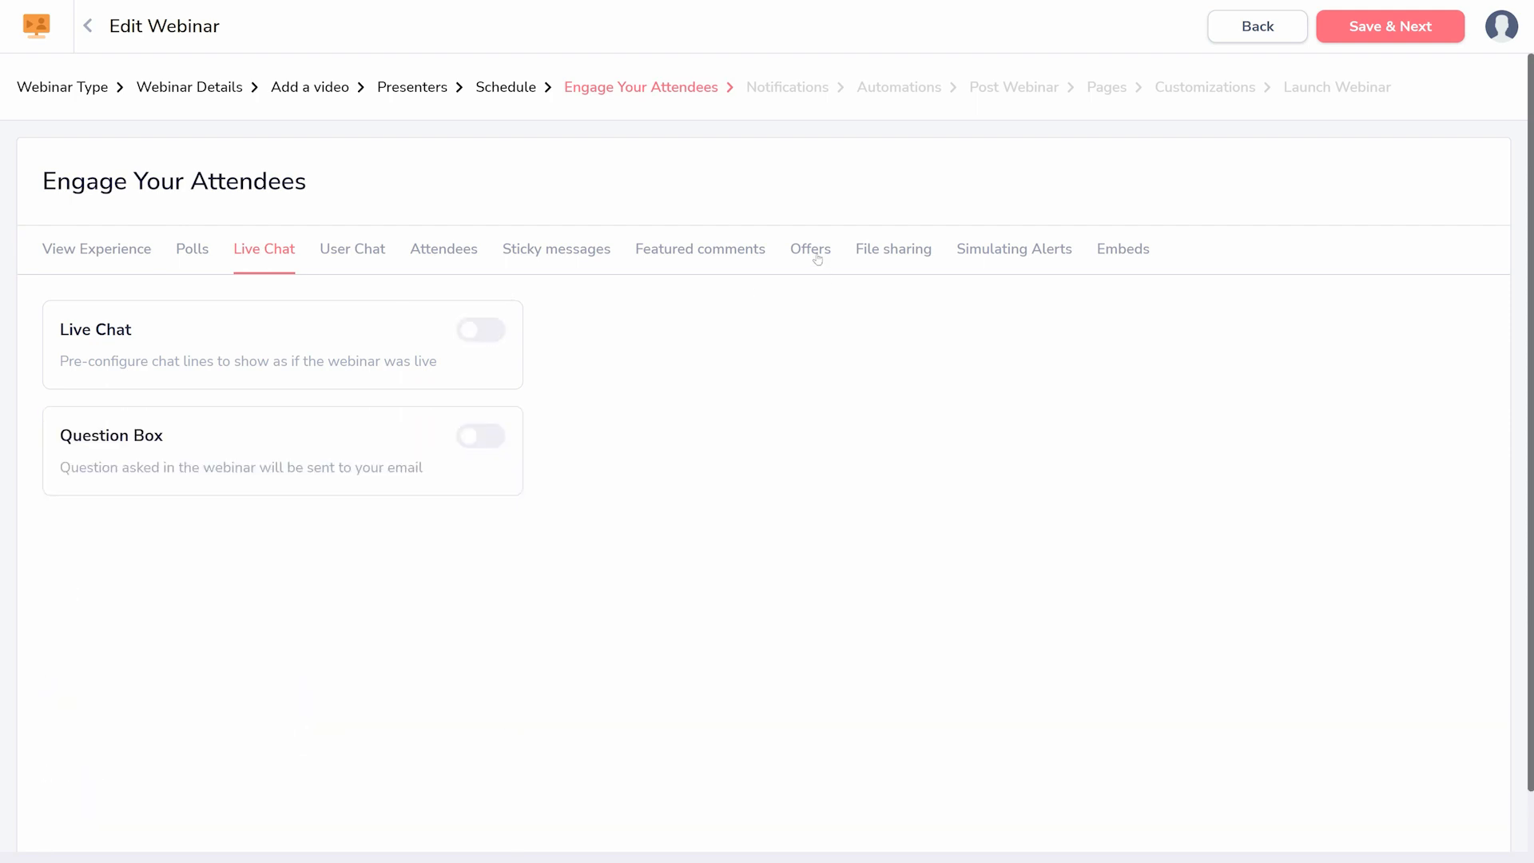
# - View the Offers, File sharing and Embeds engagement options, and save to continue to the webinar's notifications
pyautogui.click(817, 258)
pyautogui.click(887, 265)
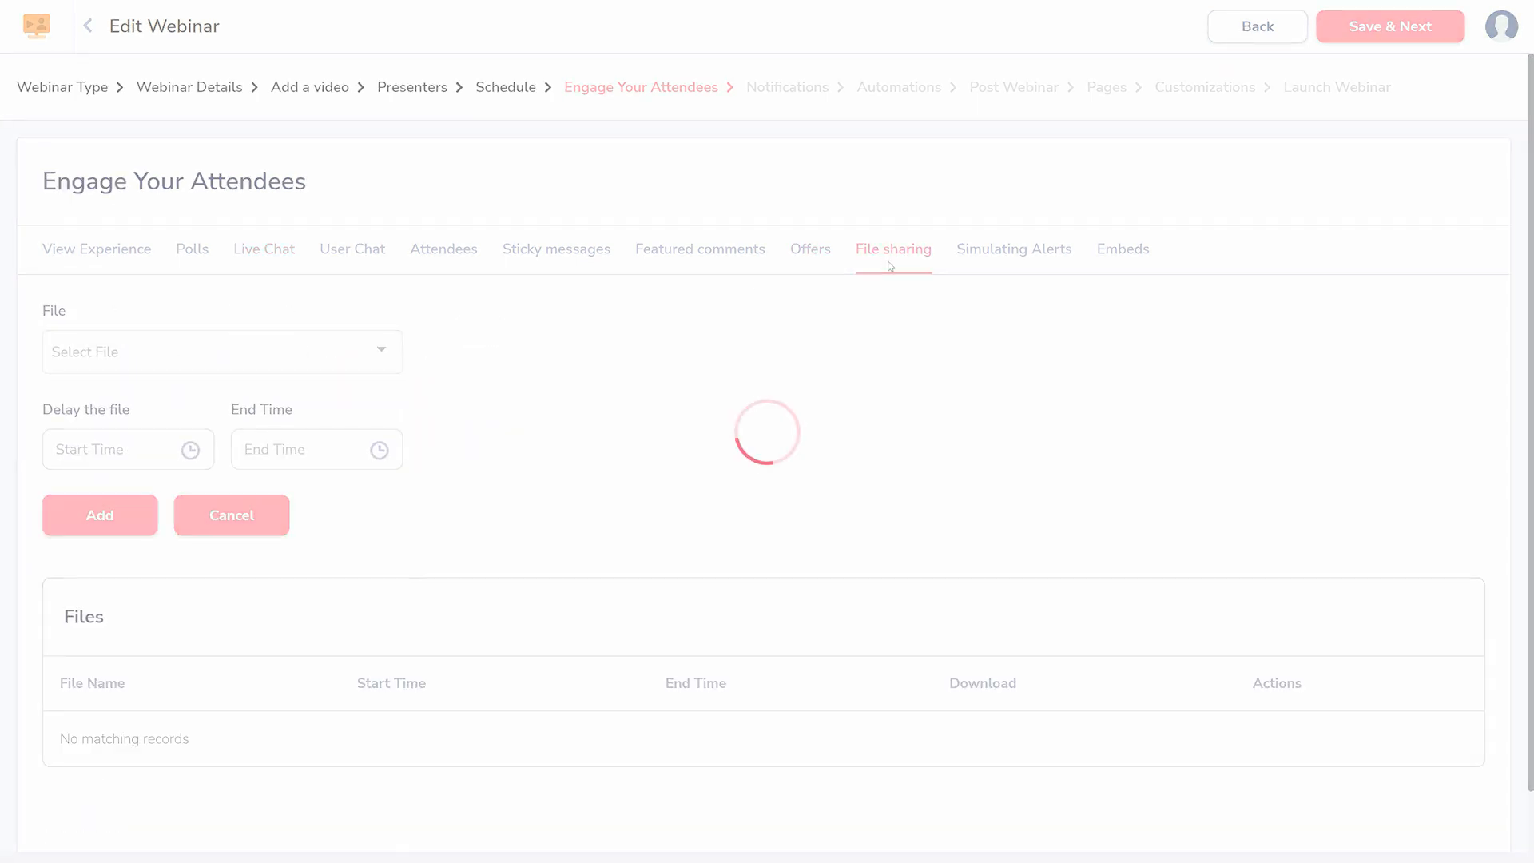
pyautogui.click(1122, 263)
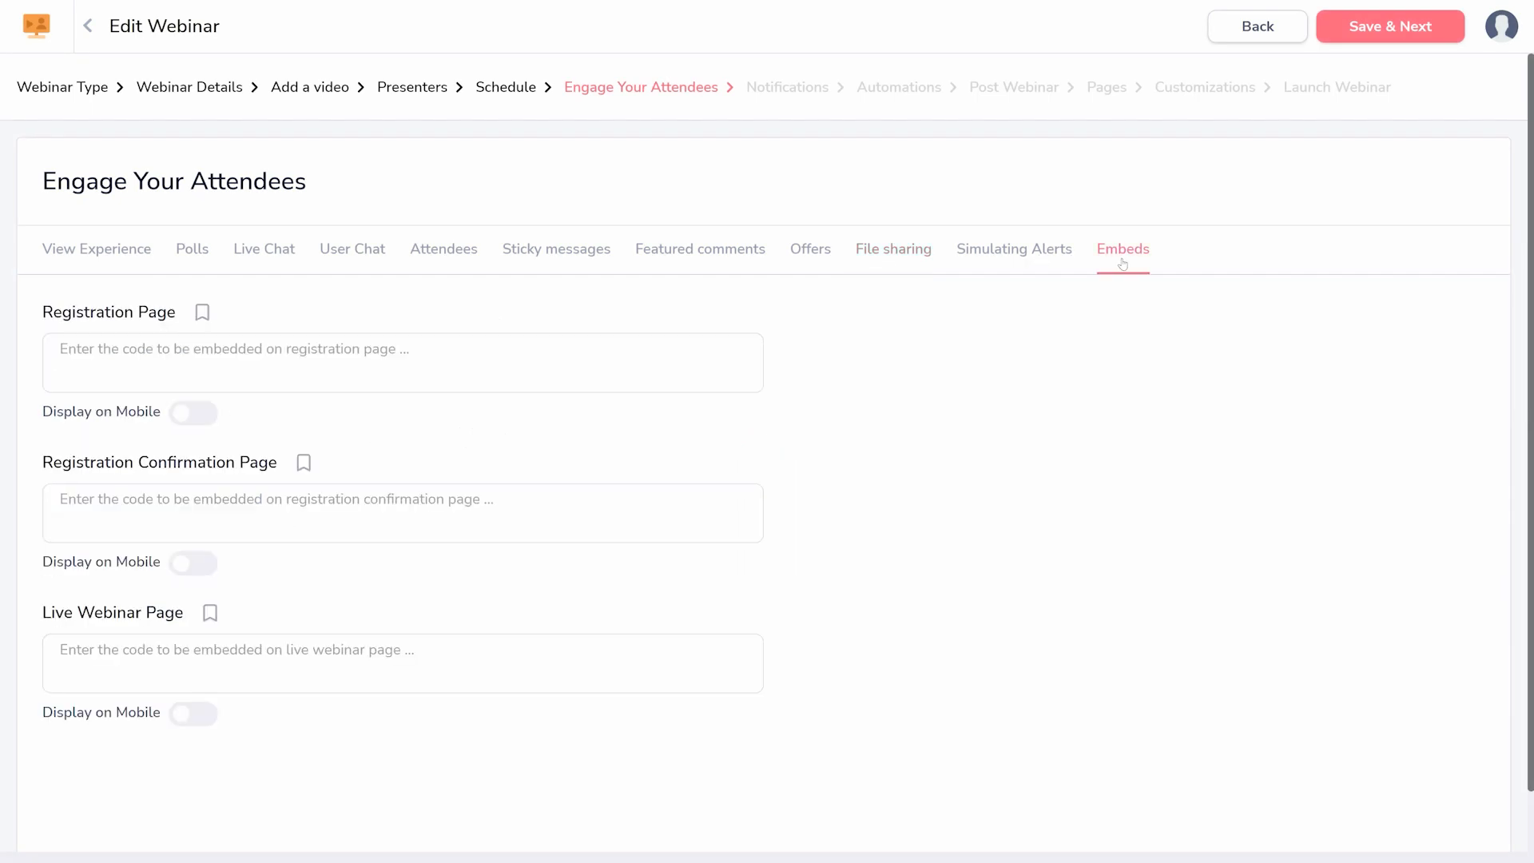
pyautogui.click(1386, 40)
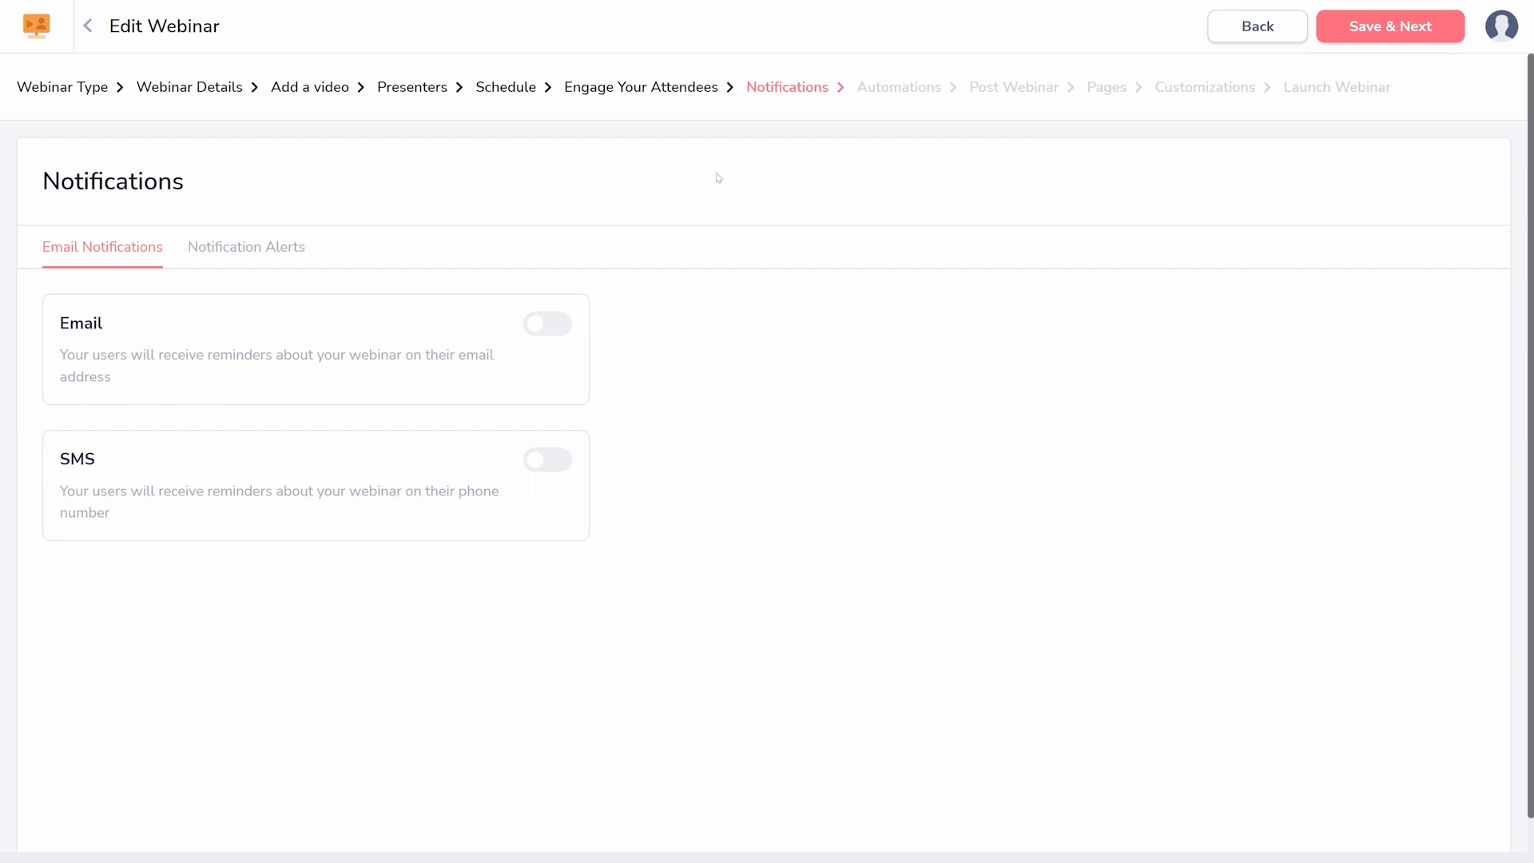
# - Switch email notifications on and off to see the sender identity choice, and save to continue to the automations
pyautogui.click(529, 327)
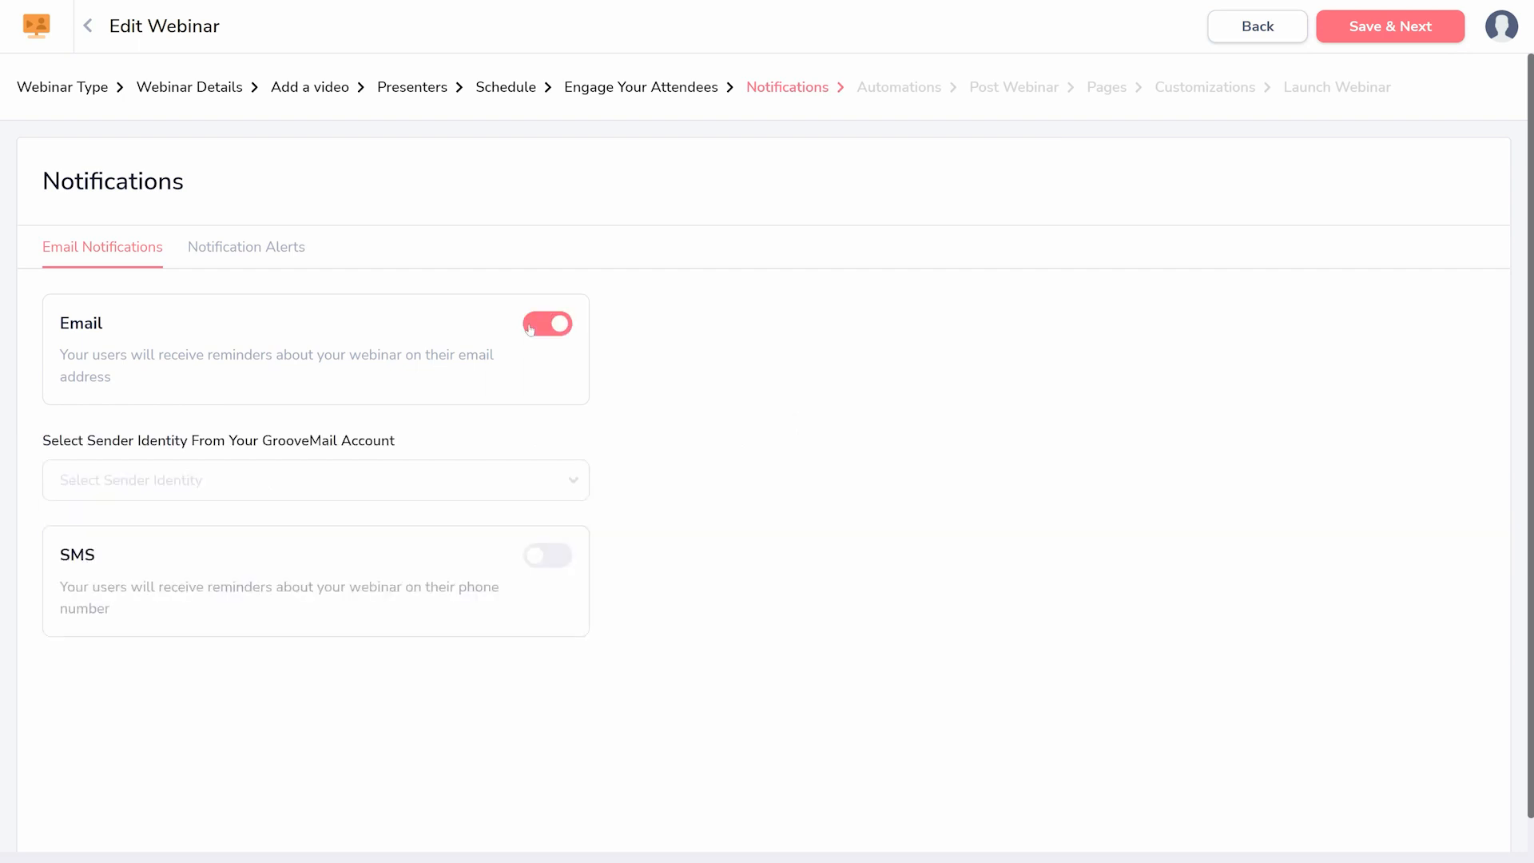
pyautogui.click(563, 482)
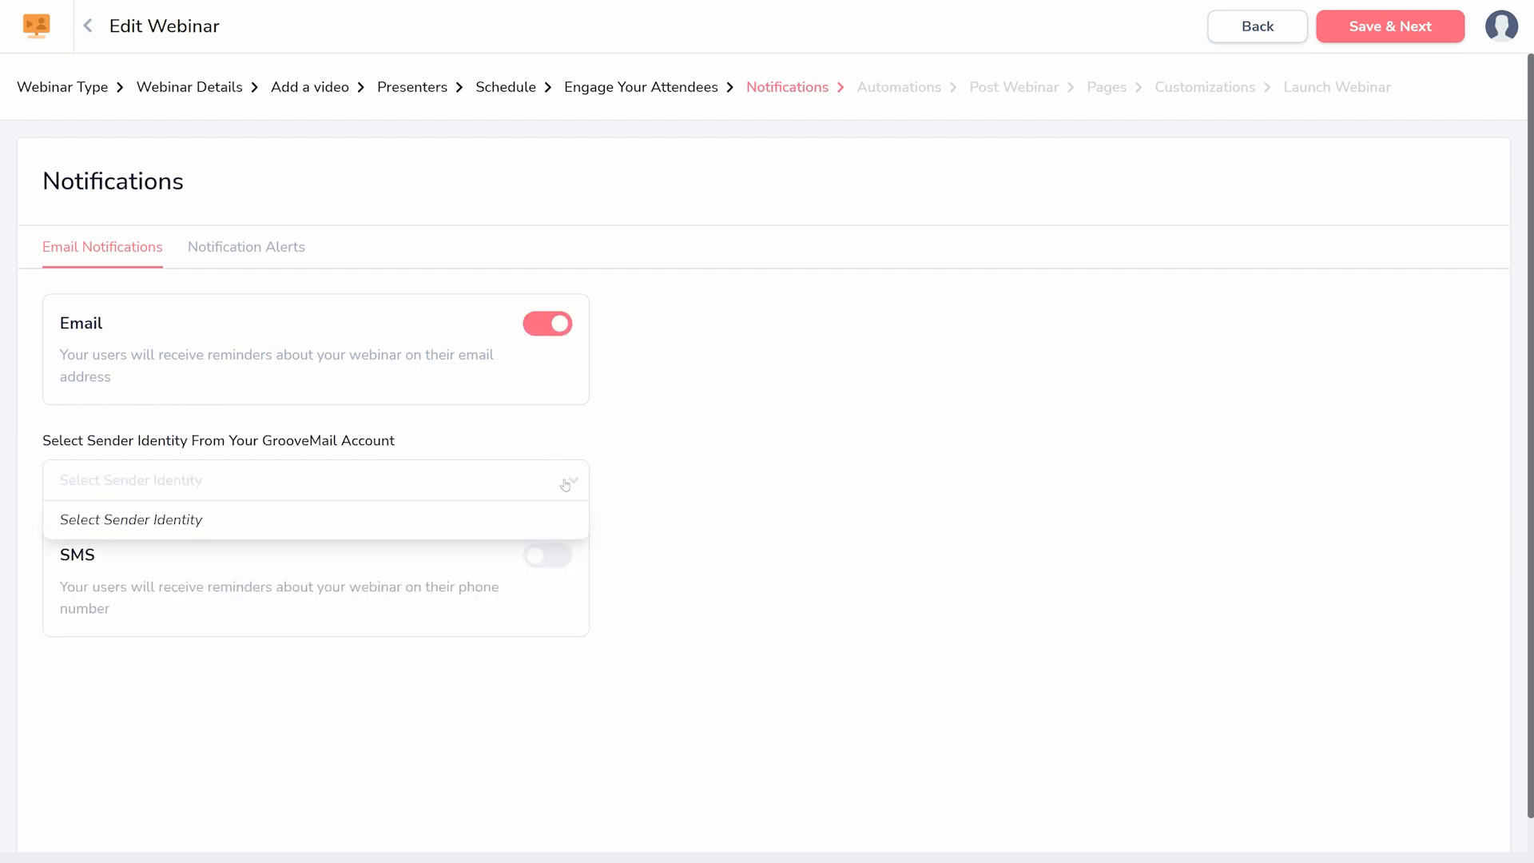
pyautogui.click(565, 482)
pyautogui.click(560, 324)
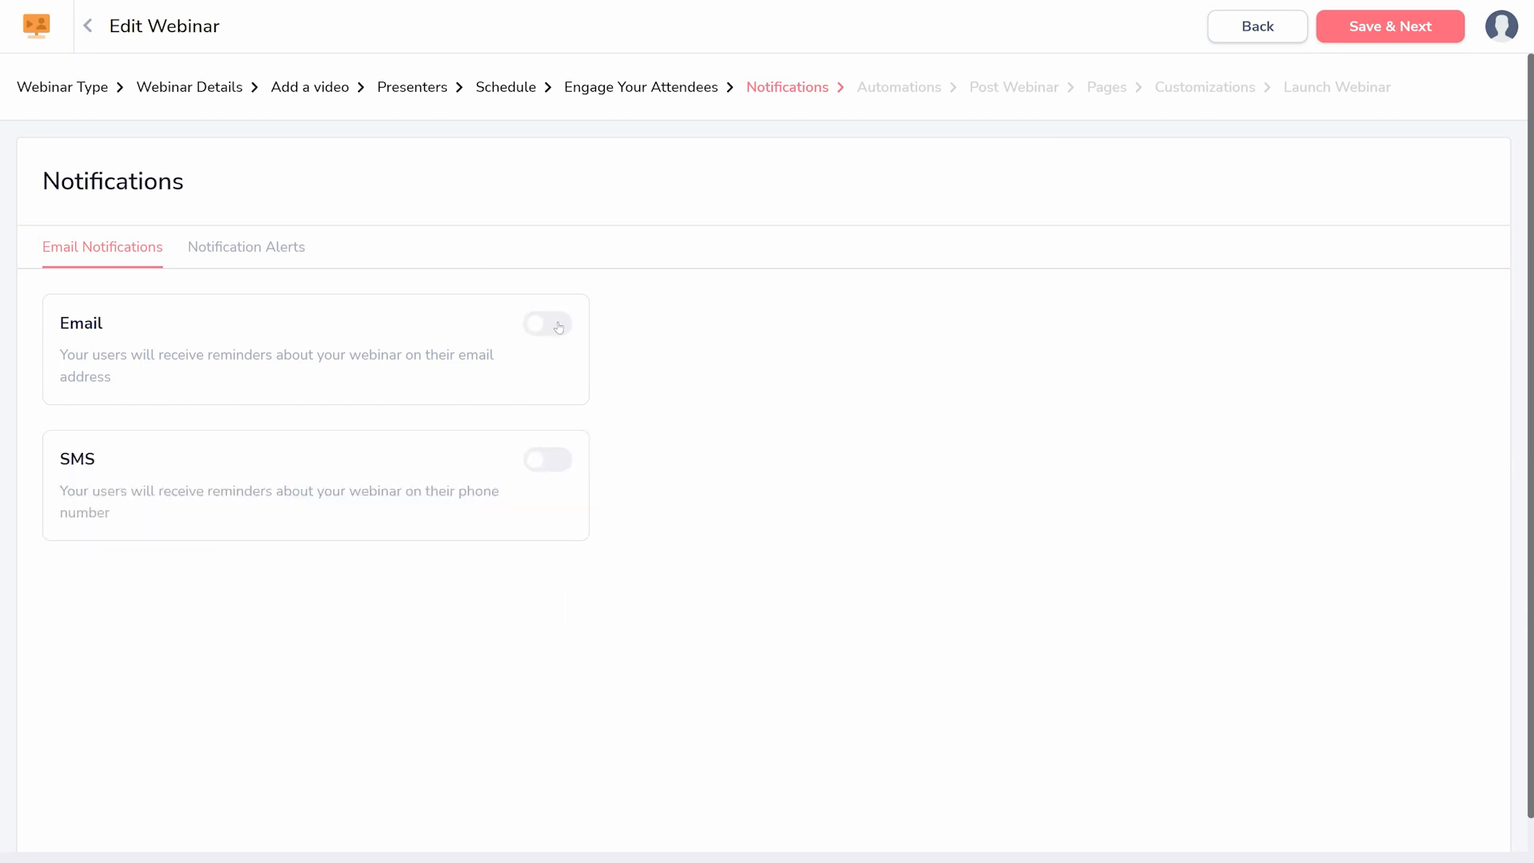
pyautogui.click(1353, 39)
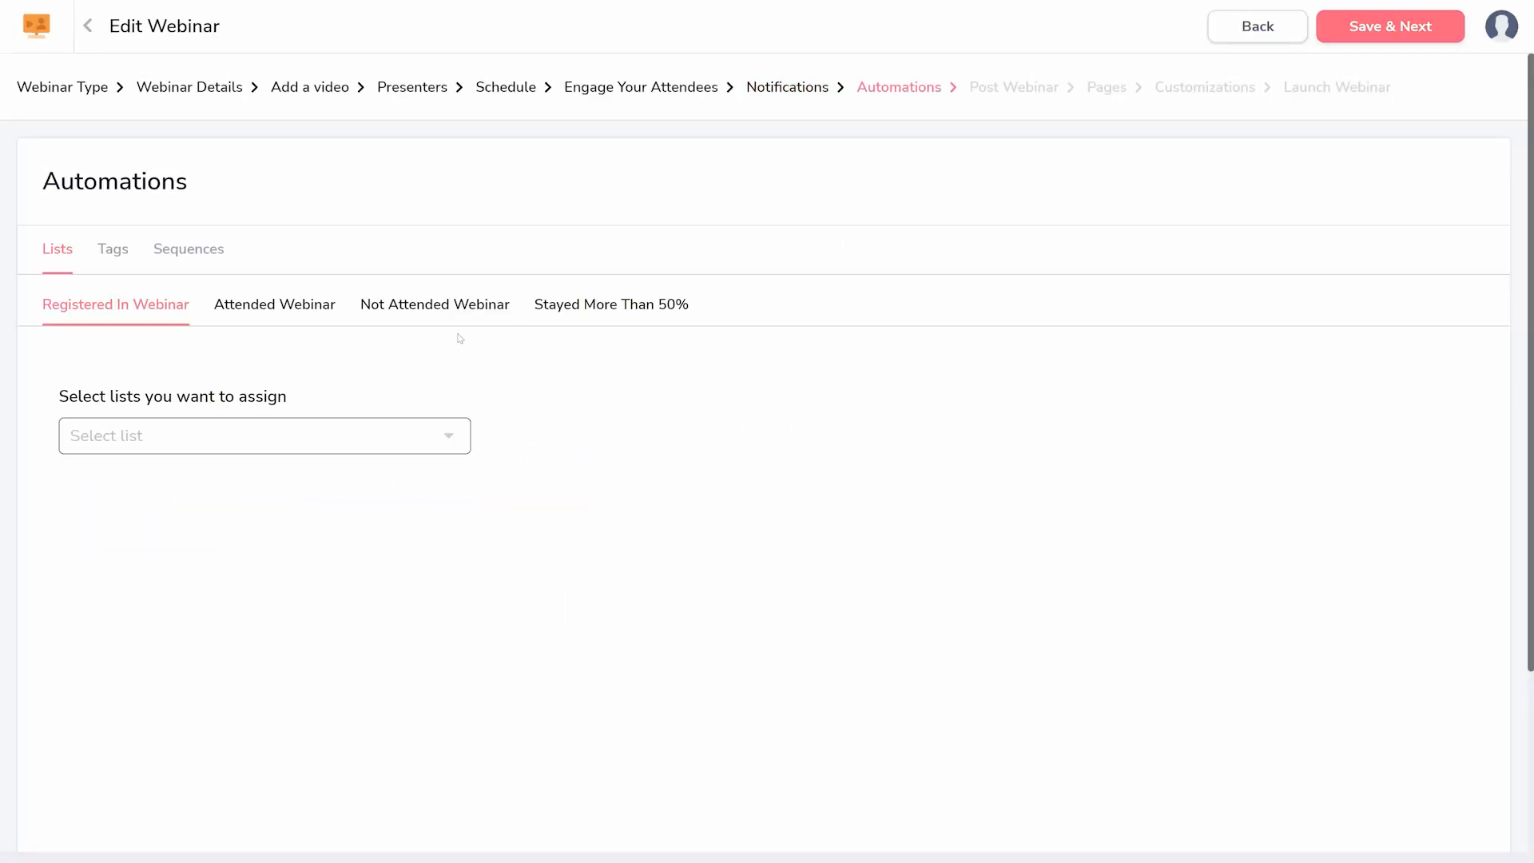
# - Try assigning the Awesome Emails list to people registered in the webinar, and remove it again
pyautogui.click(301, 428)
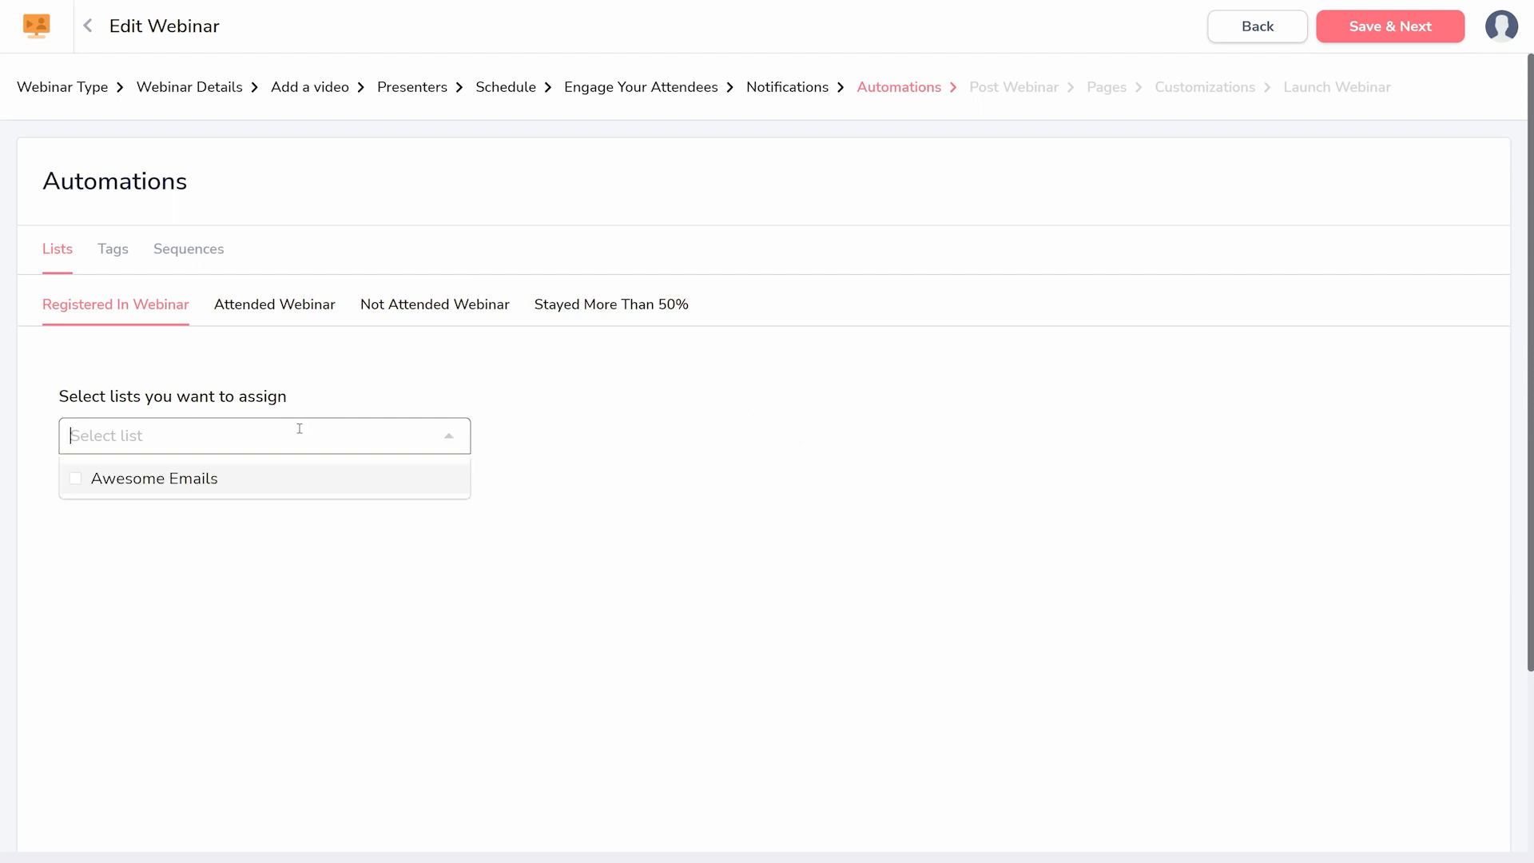
pyautogui.click(72, 481)
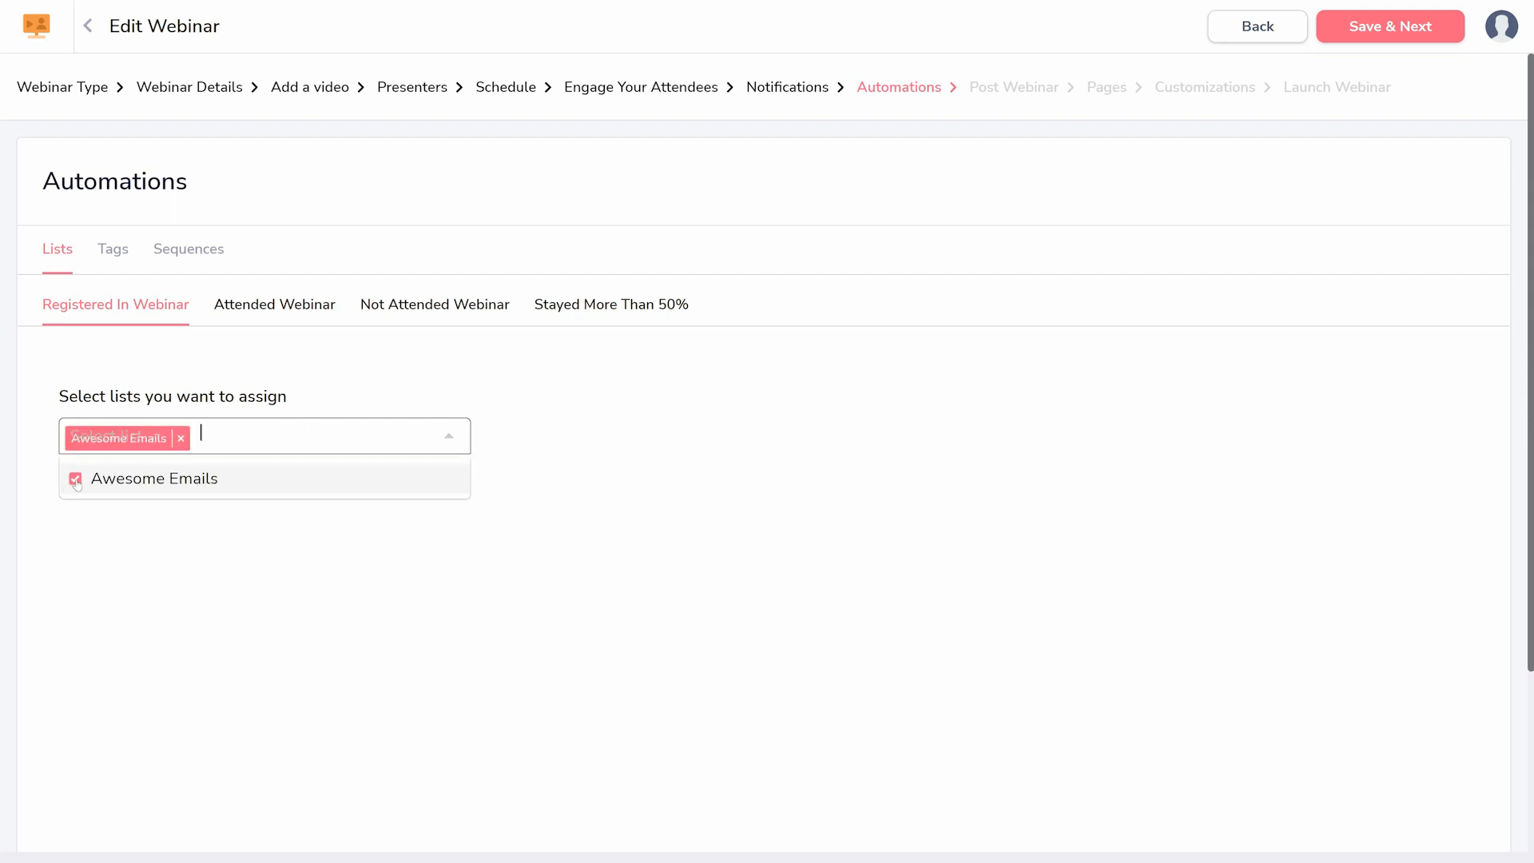
pyautogui.click(181, 437)
pyautogui.click(107, 327)
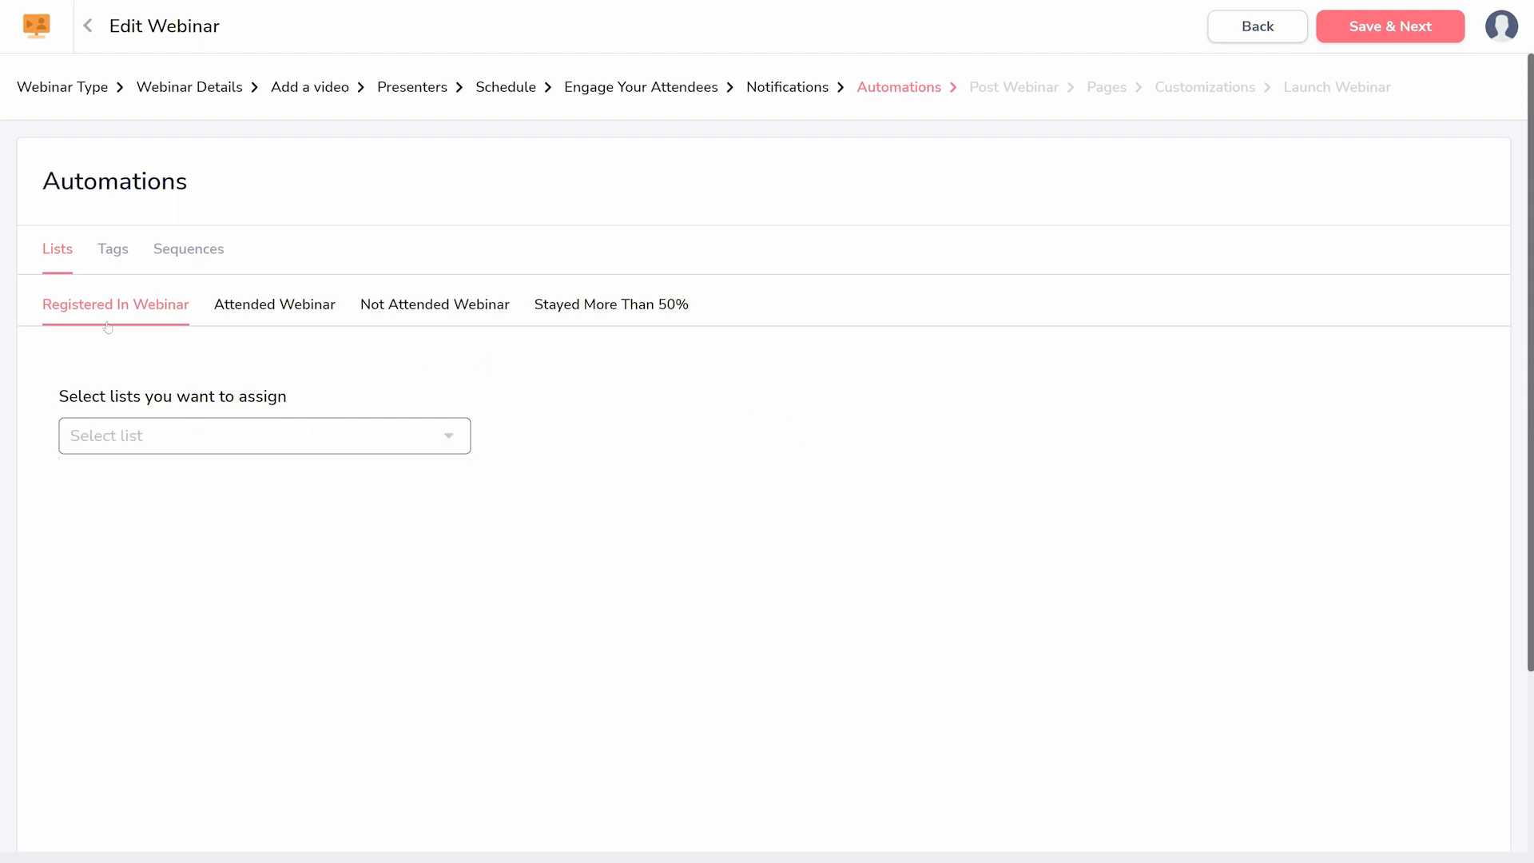
# - Try assigning the Freebie Signup Lead tag to attendees who stayed more than 50%, and remove it again
pyautogui.click(110, 254)
pyautogui.click(575, 319)
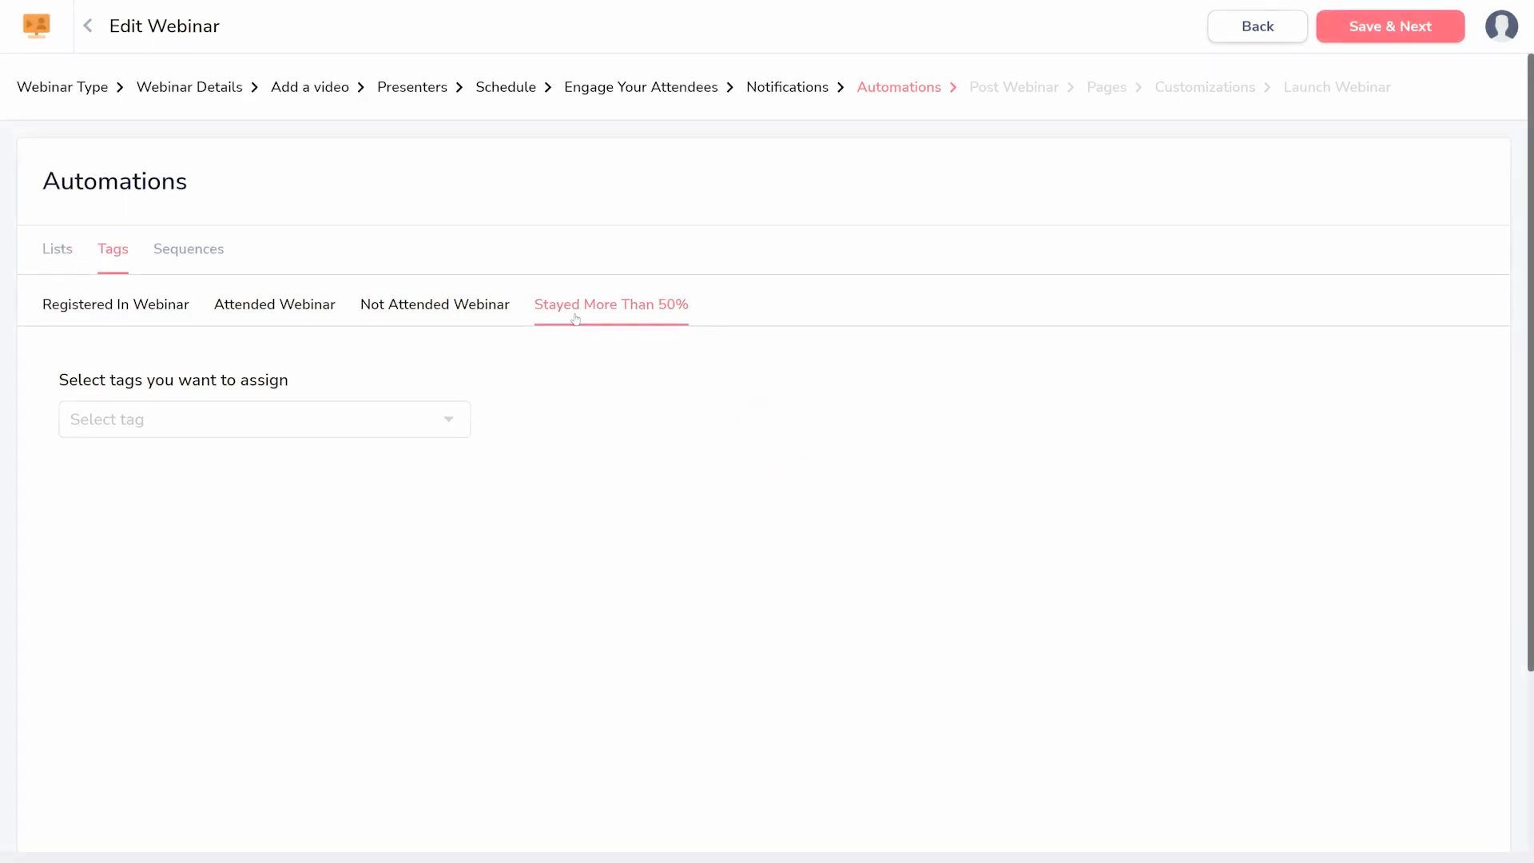
pyautogui.click(355, 418)
pyautogui.click(160, 462)
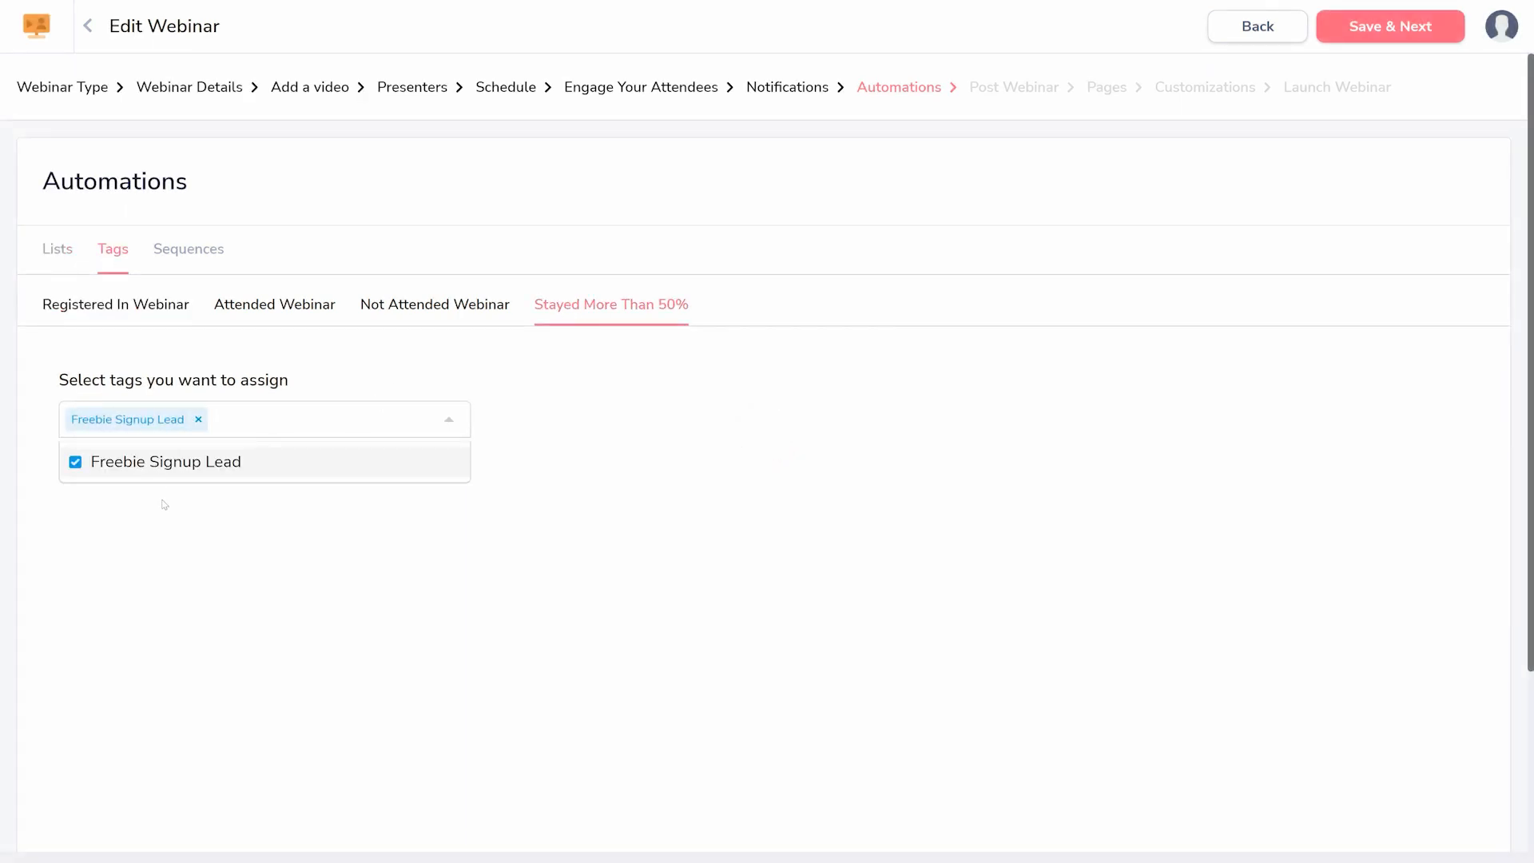
pyautogui.click(197, 420)
pyautogui.click(480, 377)
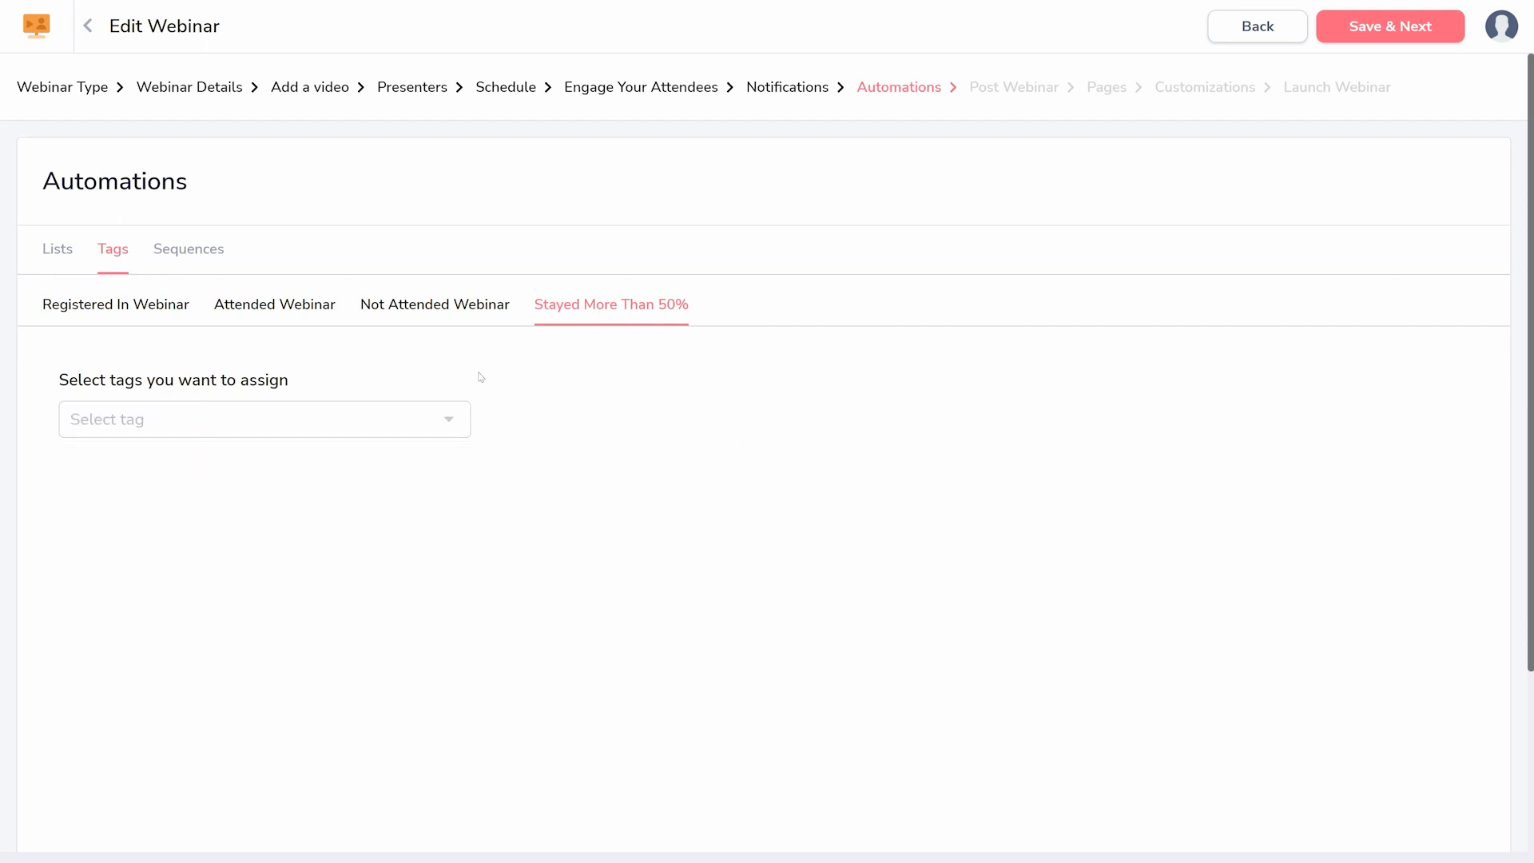
# - Save the automations without assignments and look through the Groovepages thank you page and Survey options for after the webinar
pyautogui.click(1403, 36)
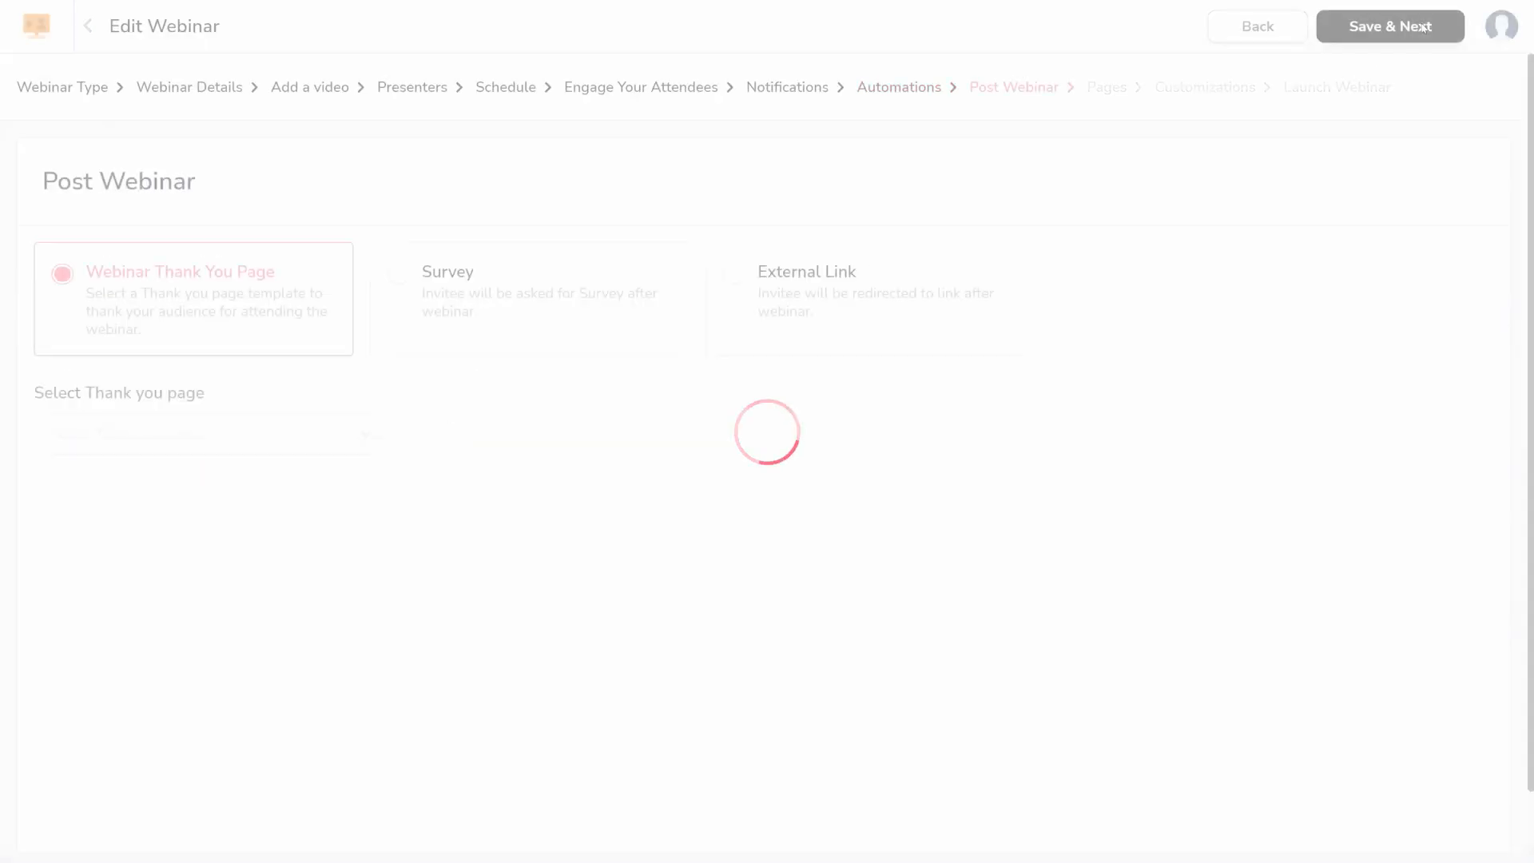
pyautogui.click(232, 434)
pyautogui.click(235, 515)
pyautogui.click(248, 532)
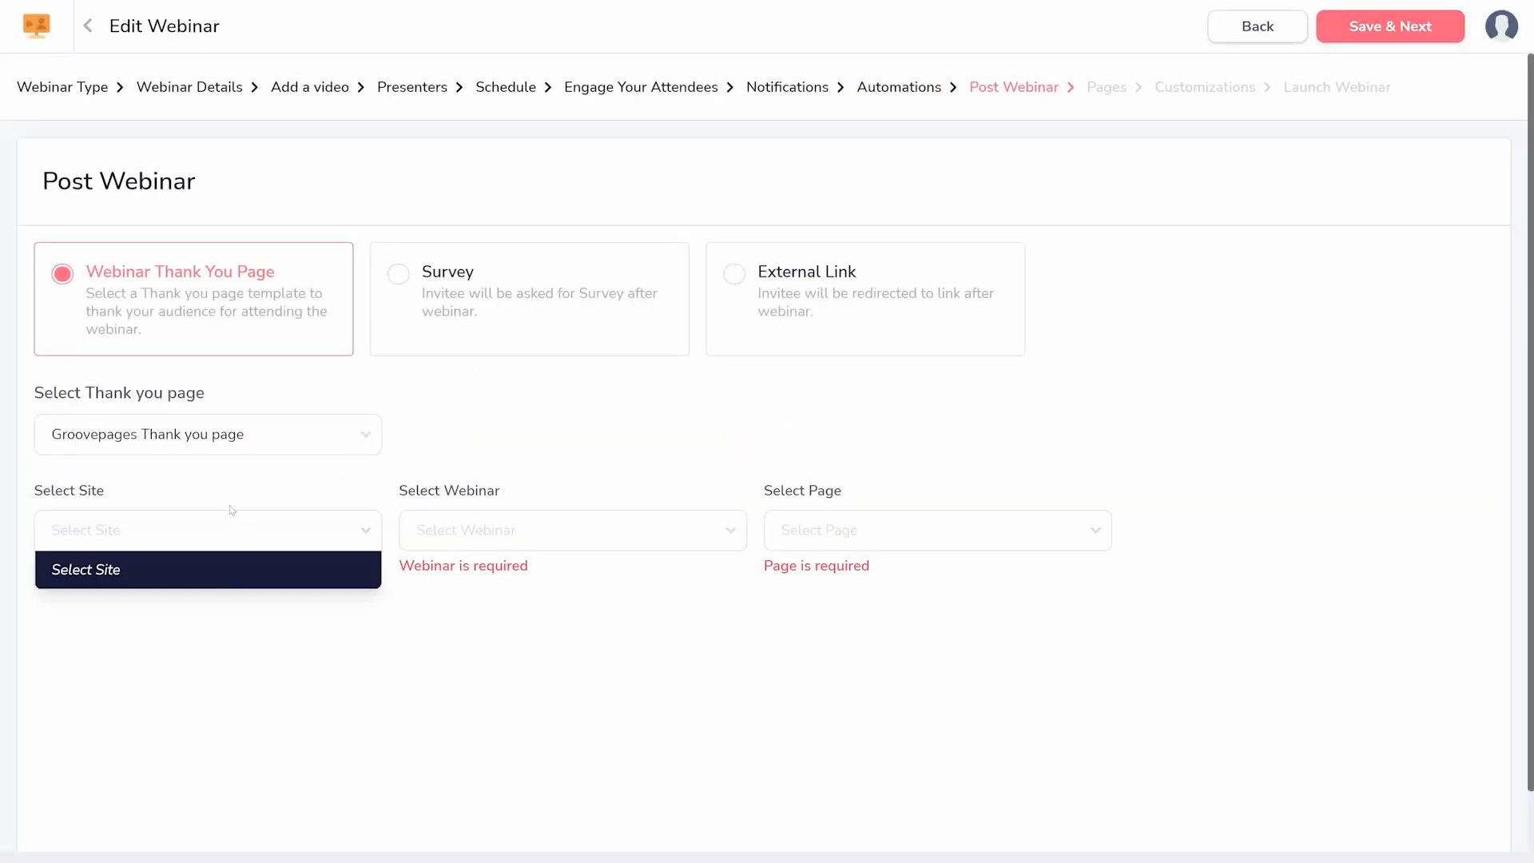
pyautogui.click(290, 432)
pyautogui.click(551, 315)
pyautogui.click(762, 277)
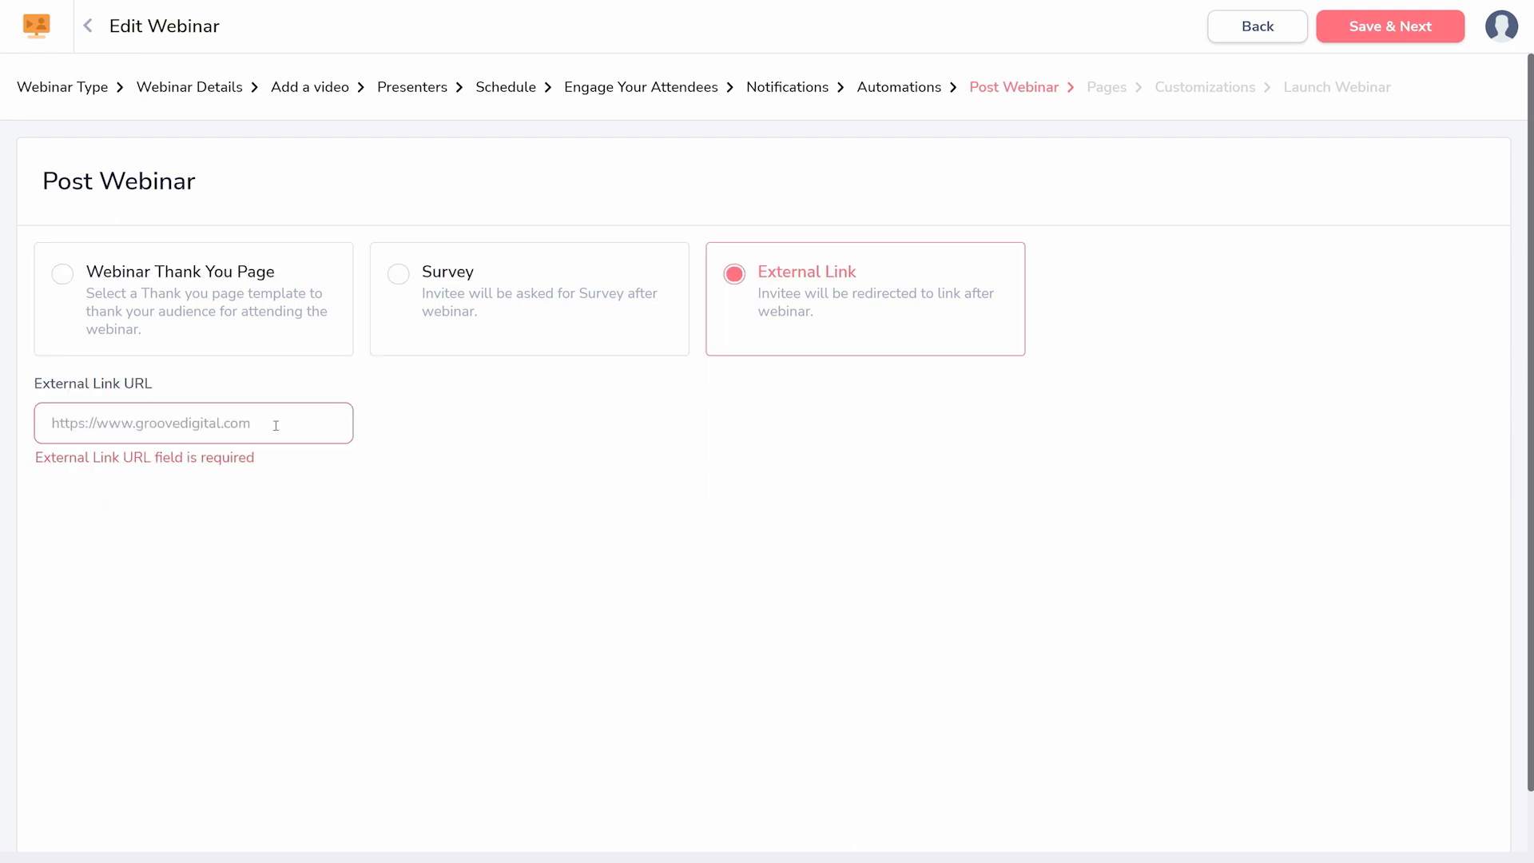
pyautogui.click(275, 425)
pyautogui.write('http://www.exampl')
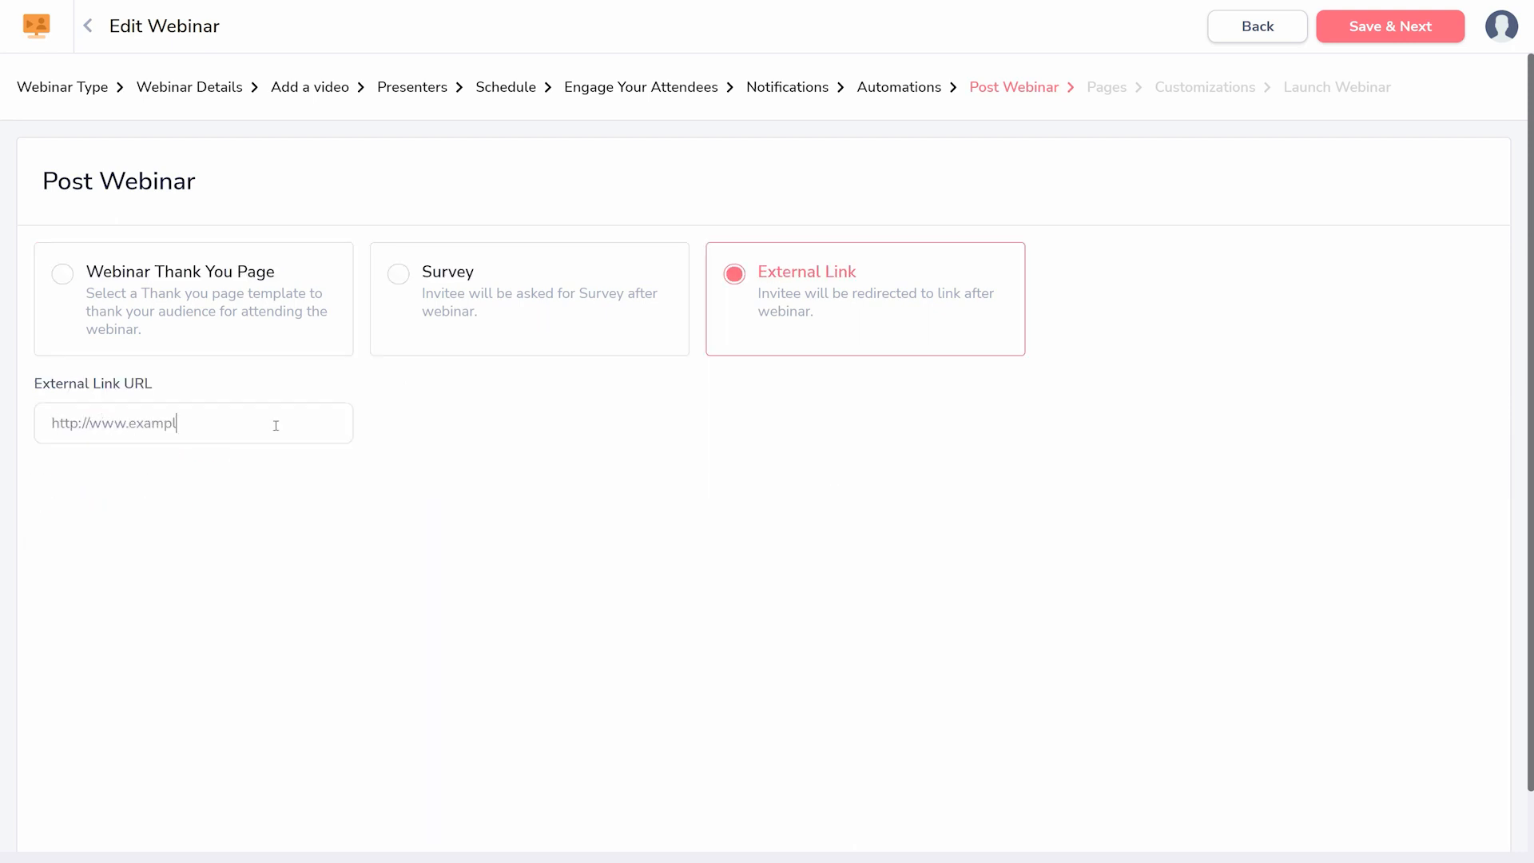
pyautogui.write('e.com')
pyautogui.click(1368, 32)
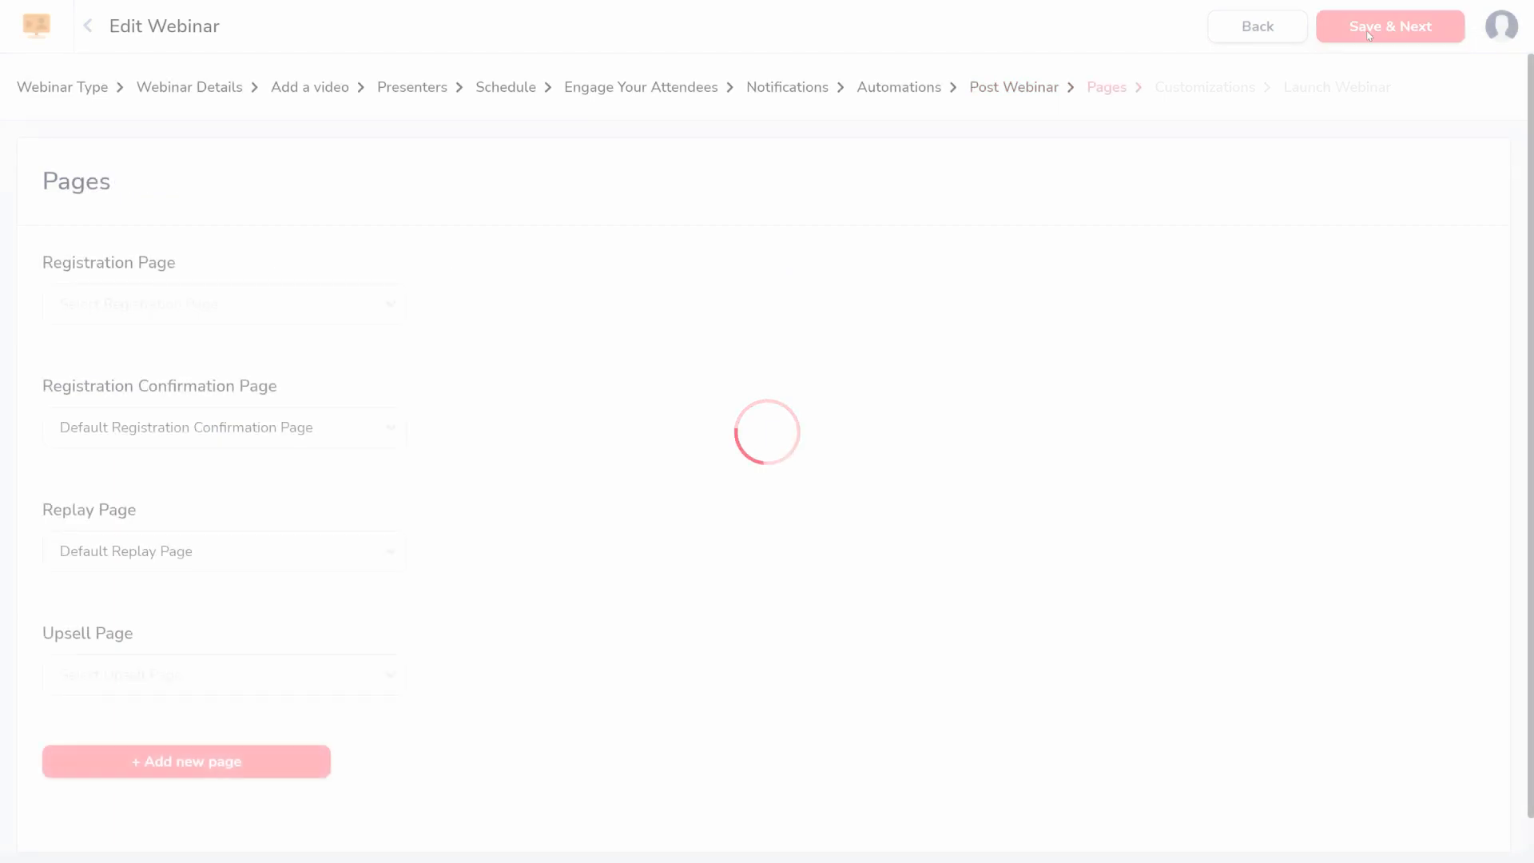
pyautogui.click(308, 313)
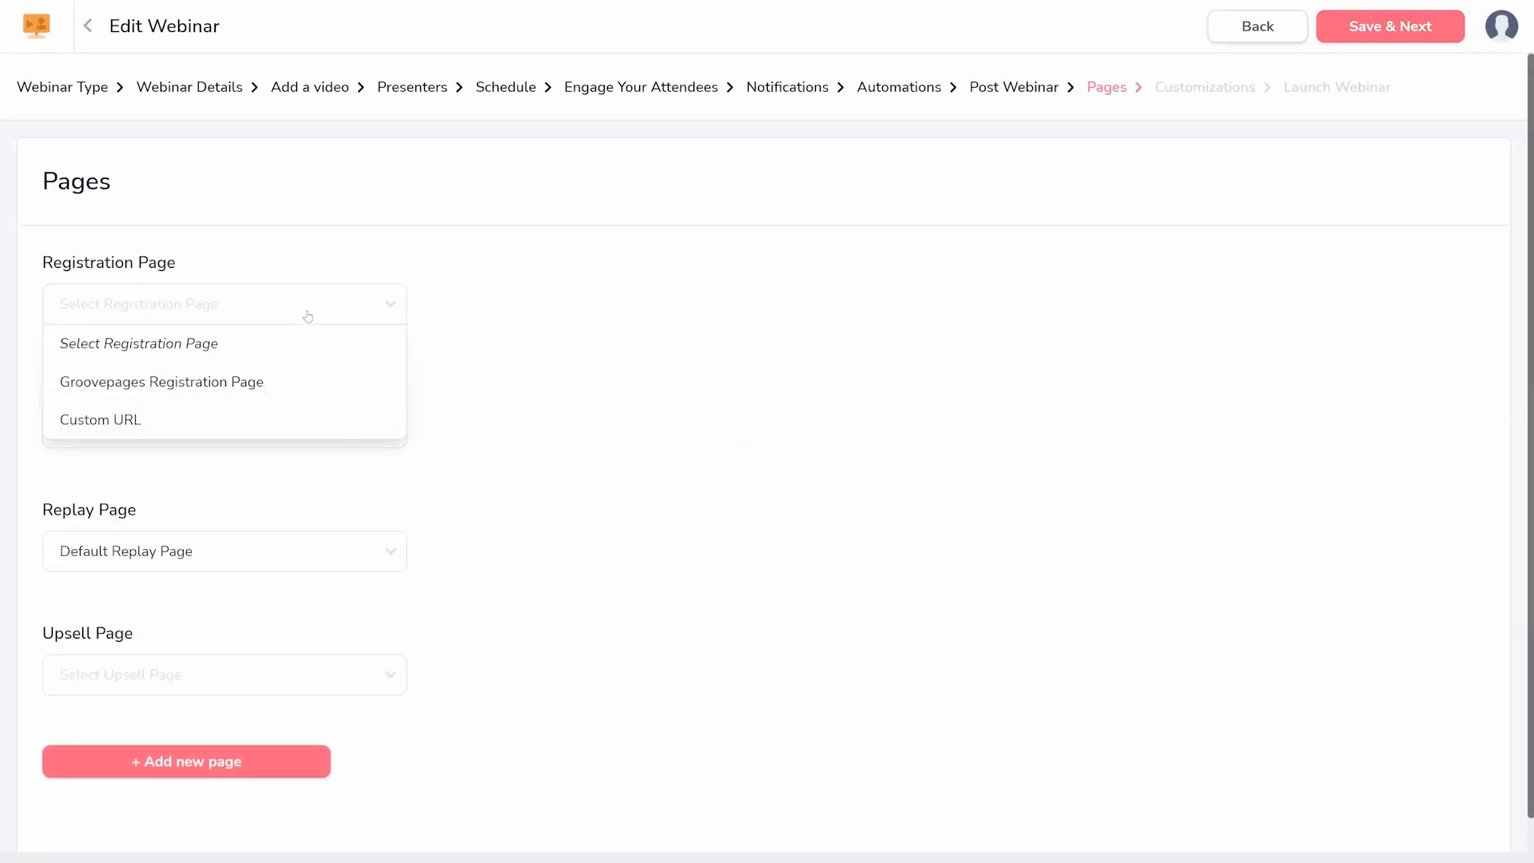
pyautogui.click(170, 421)
pyautogui.write('http:/')
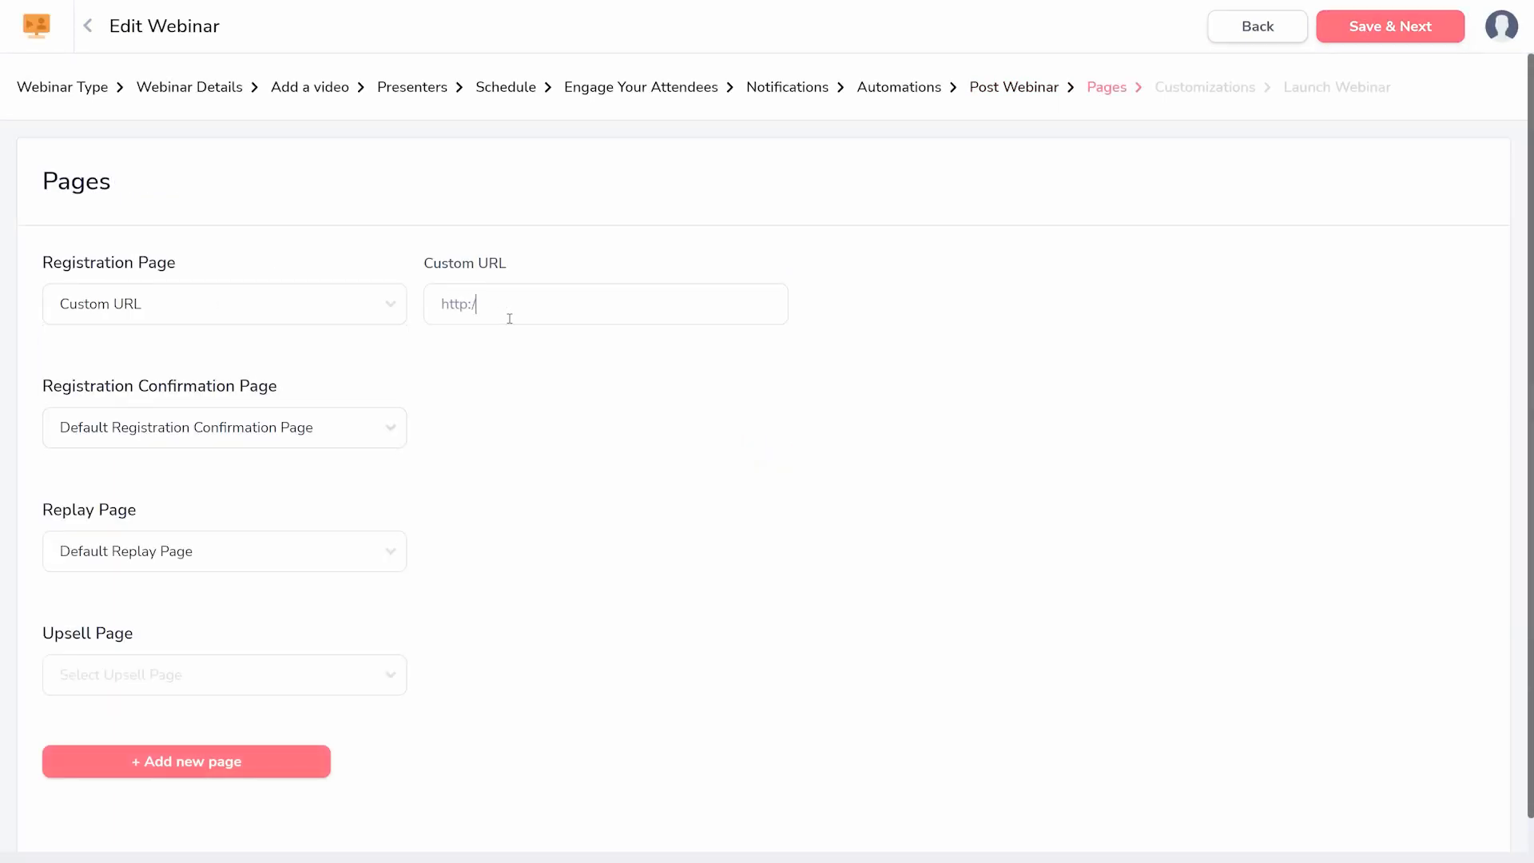
pyautogui.write('/www.example.com')
pyautogui.click(1362, 39)
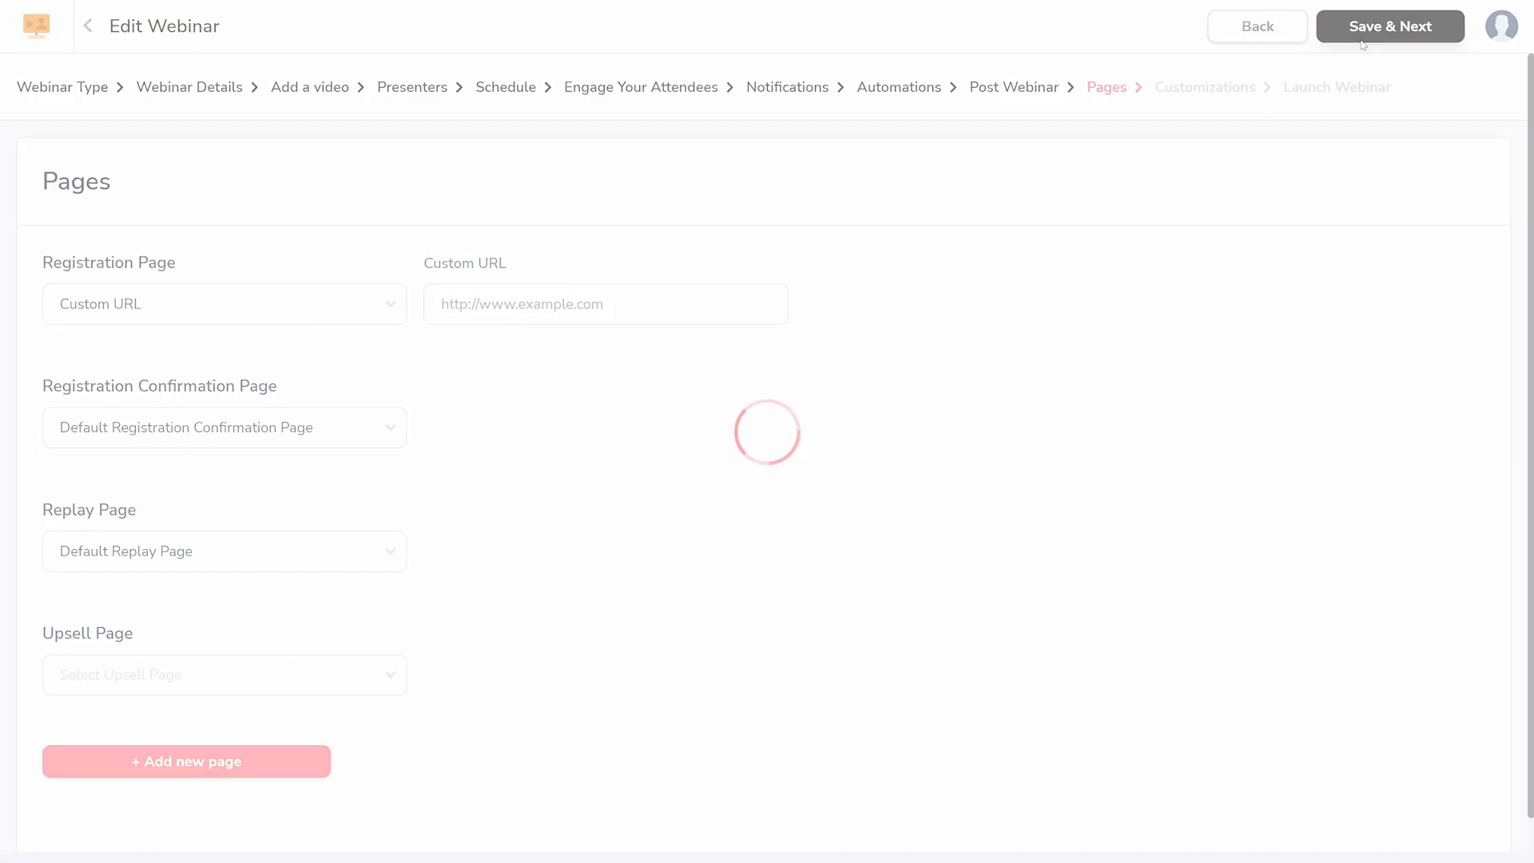
# - Set the registration form's primary color to green, and save the customizations to launch the webinar
pyautogui.moveTo(1529, 162); pyautogui.dragTo(1527, 290)
pyautogui.click(259, 547)
pyautogui.click(134, 663)
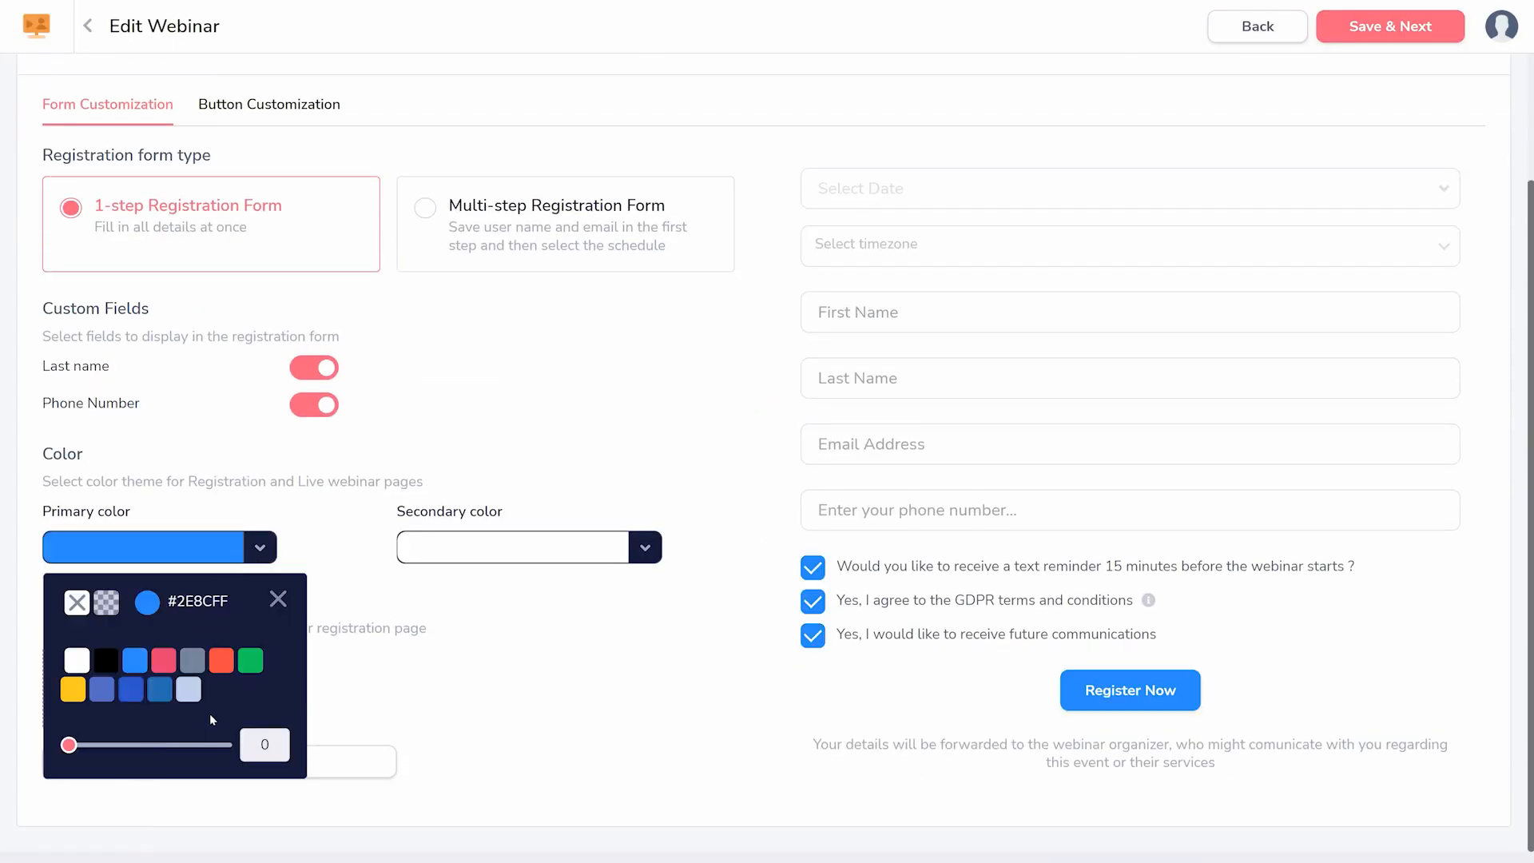
pyautogui.click(250, 660)
pyautogui.scroll(3, 448, 699)
pyautogui.click(1398, 28)
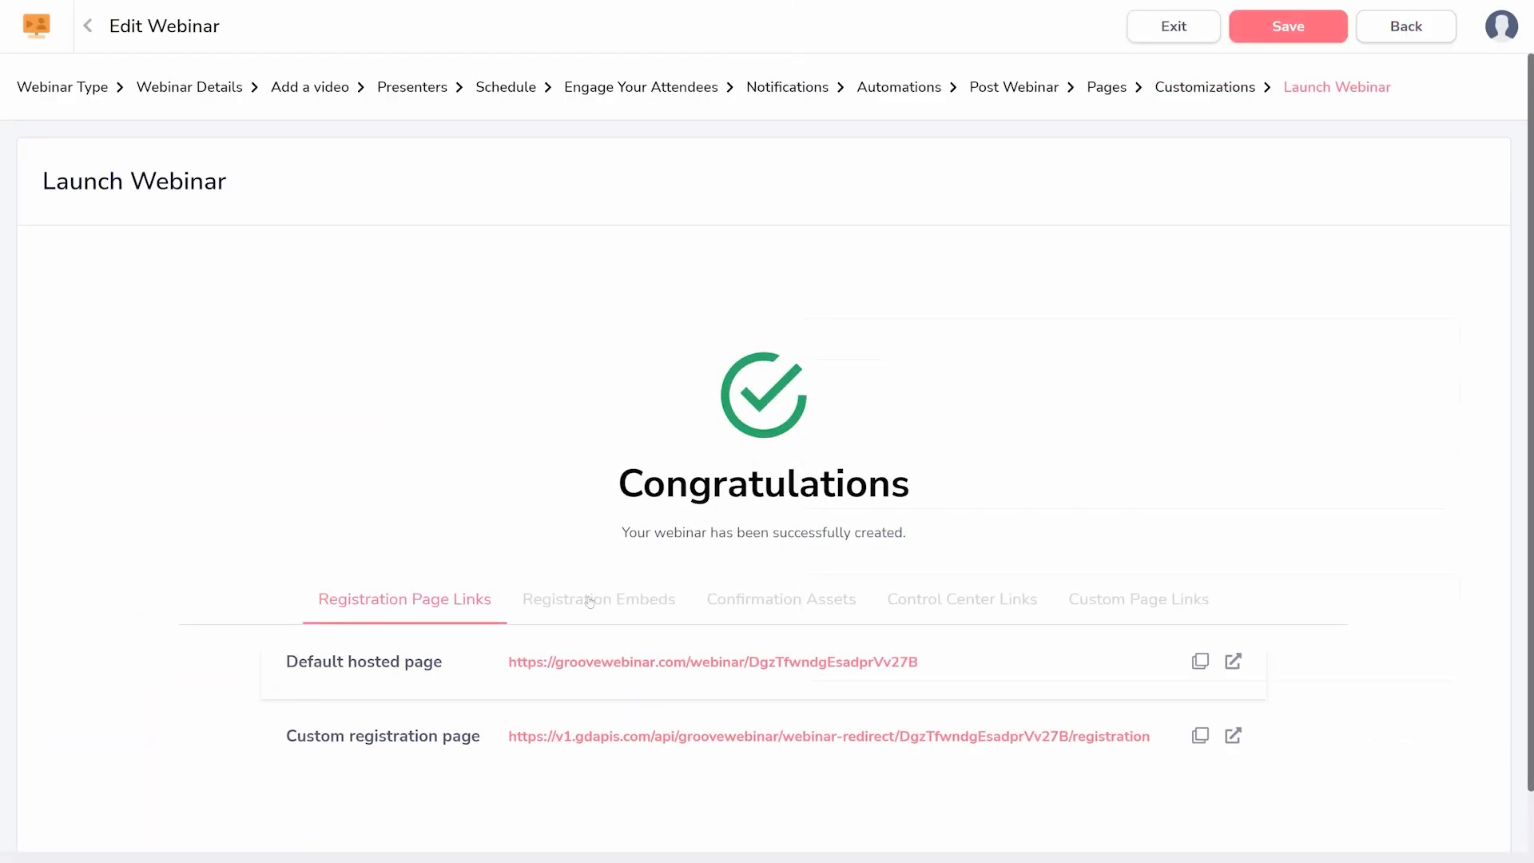
# - View the registration embed codes for the button, form and widget of the launched webinar
pyautogui.click(589, 601)
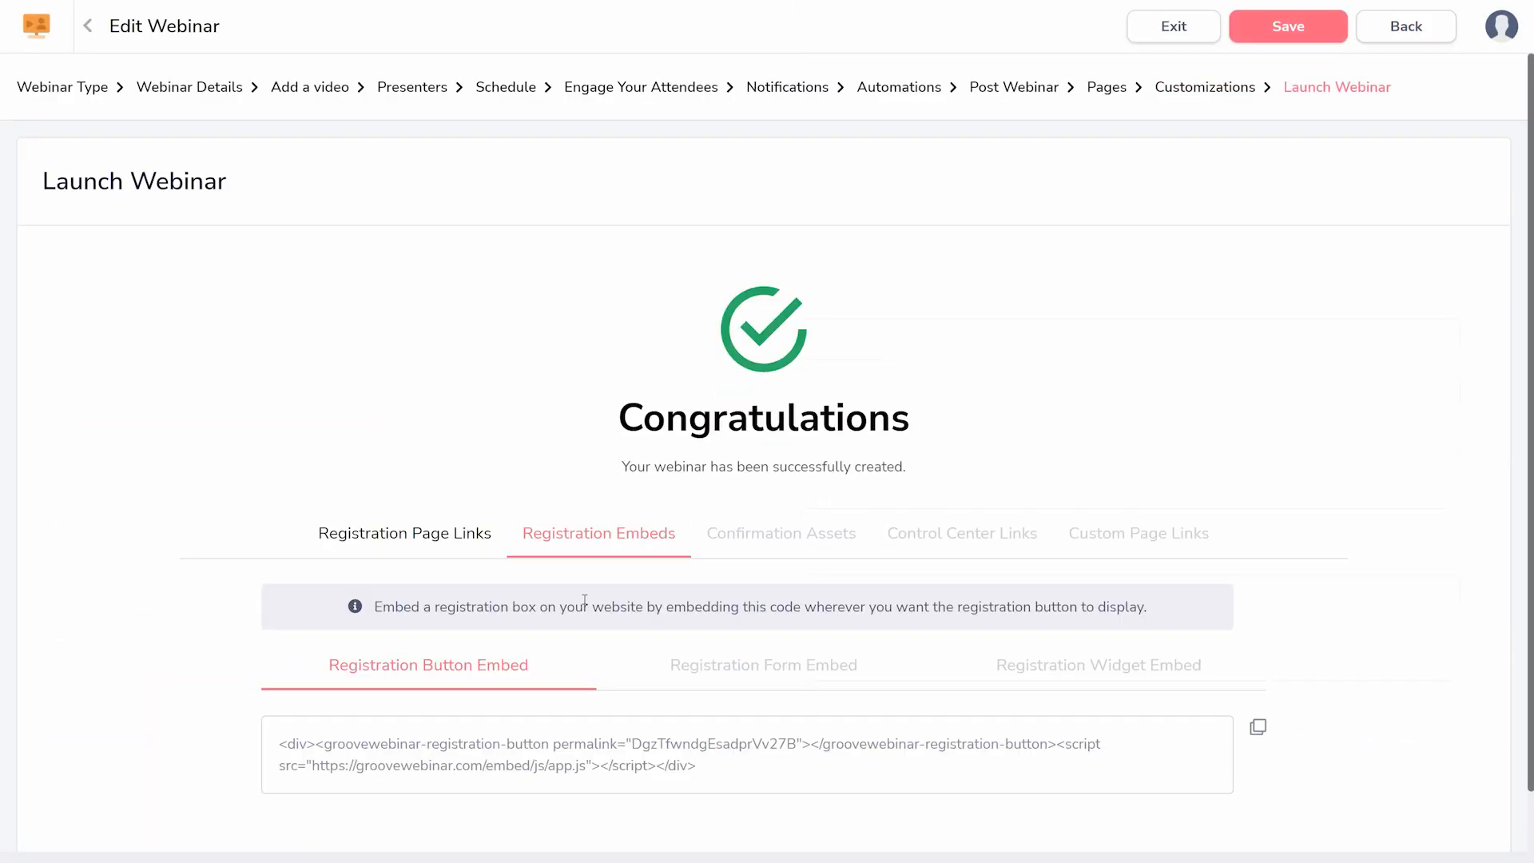
pyautogui.click(708, 663)
pyautogui.click(1029, 666)
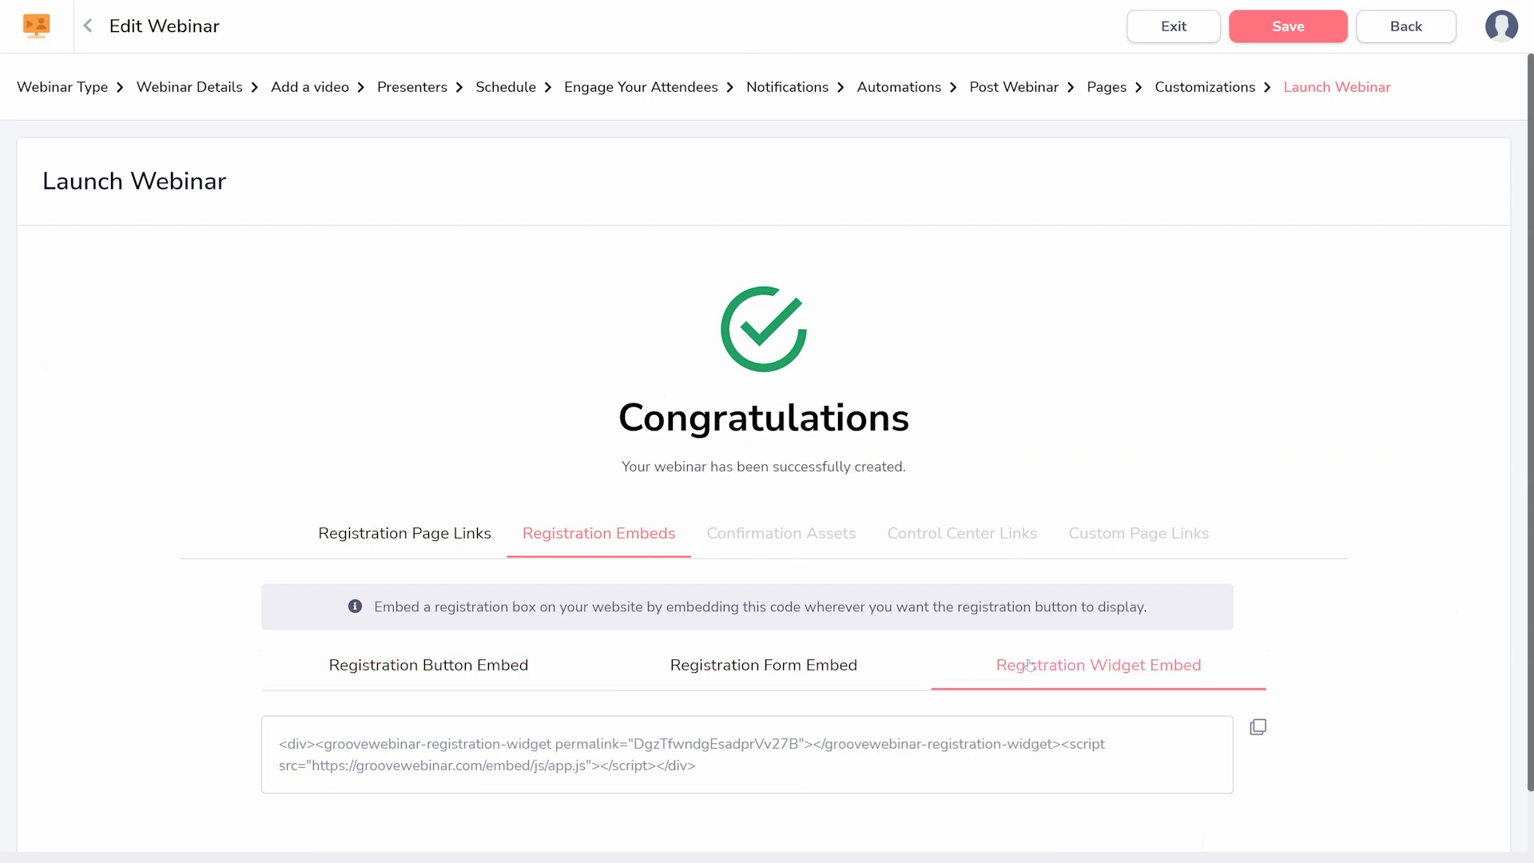